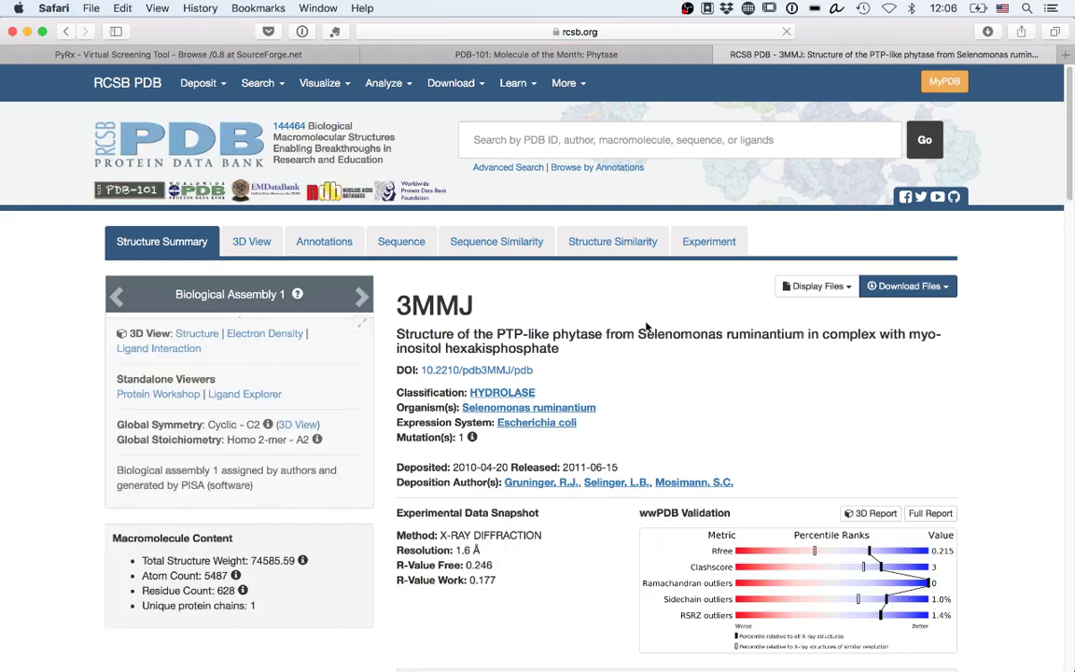
Step: Examine the 3MMJ structure entry, including its experimental data, literature, macromolecule section and the table of bound ligands down to inositol hexakisphosphate
scroll(645, 327, "down", 5)
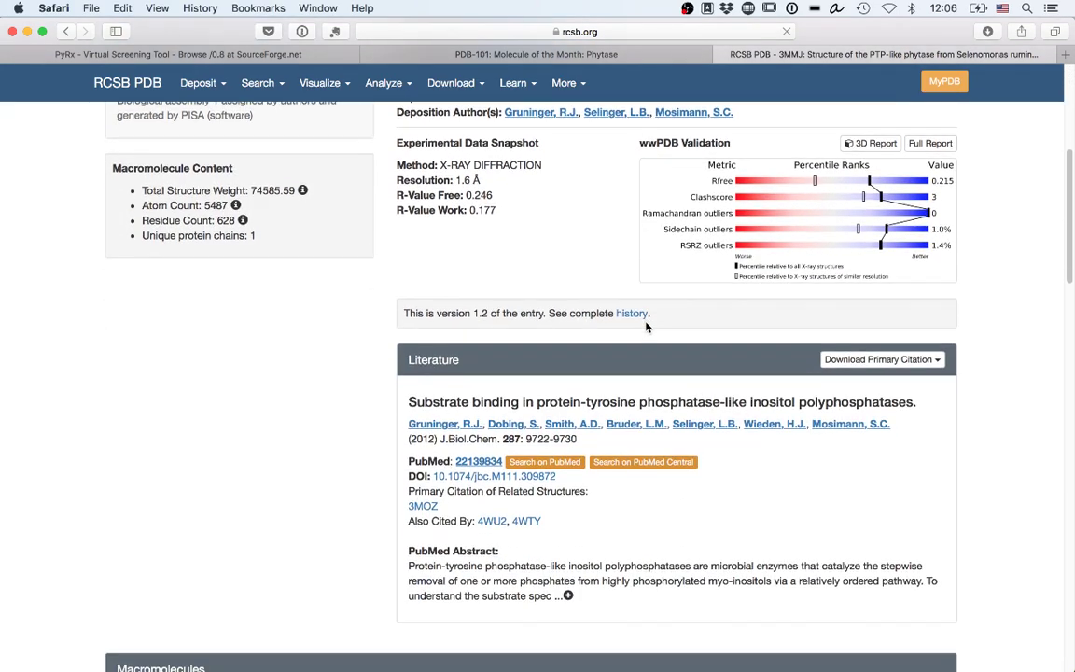
scroll(646, 327, "down", 5)
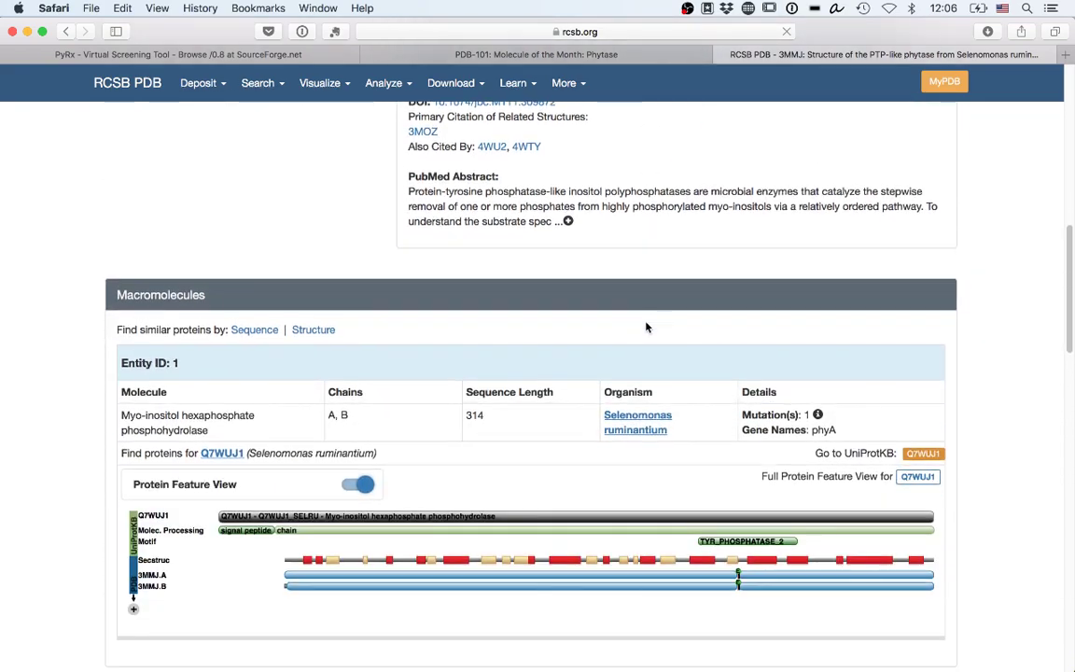
scroll(646, 326, "down", 9)
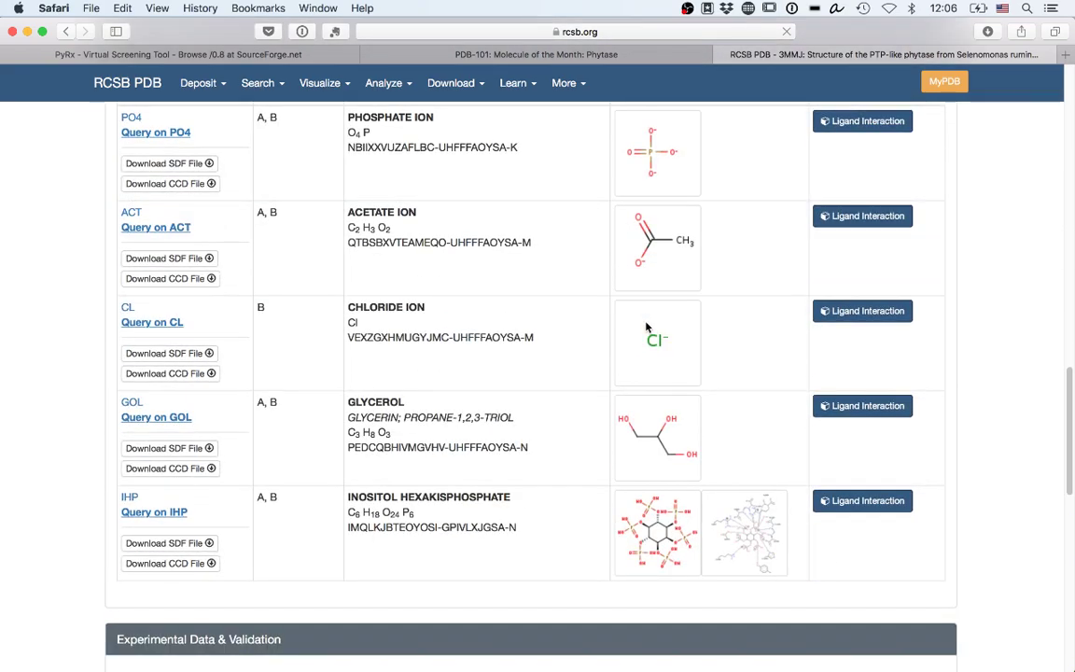
scroll(646, 326, "up", 1)
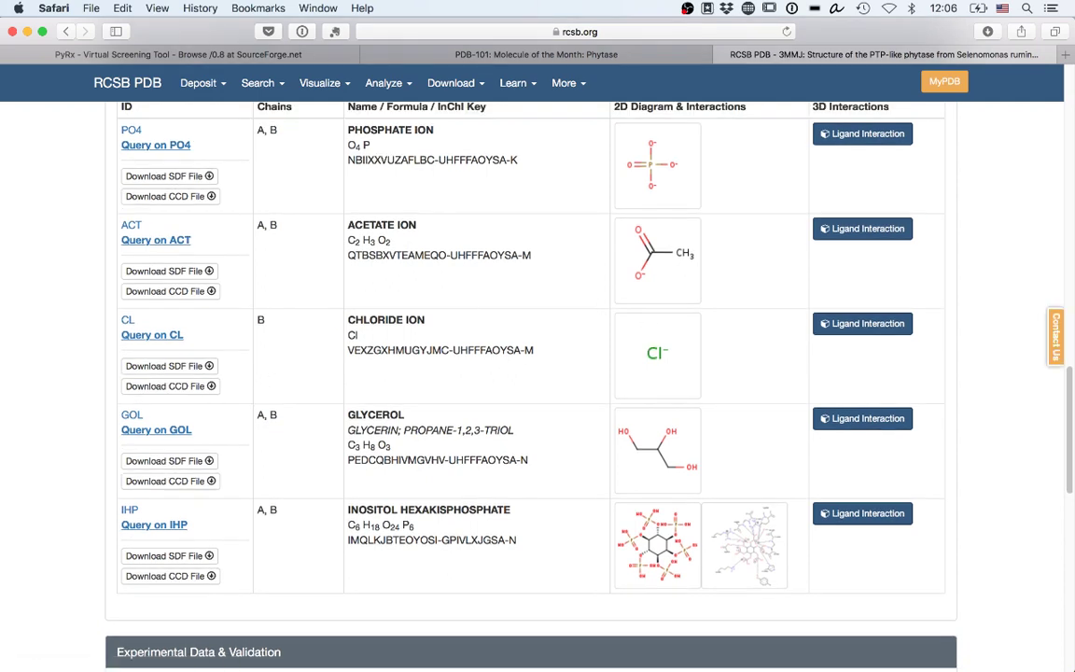
scroll(628, 517, "up", 1)
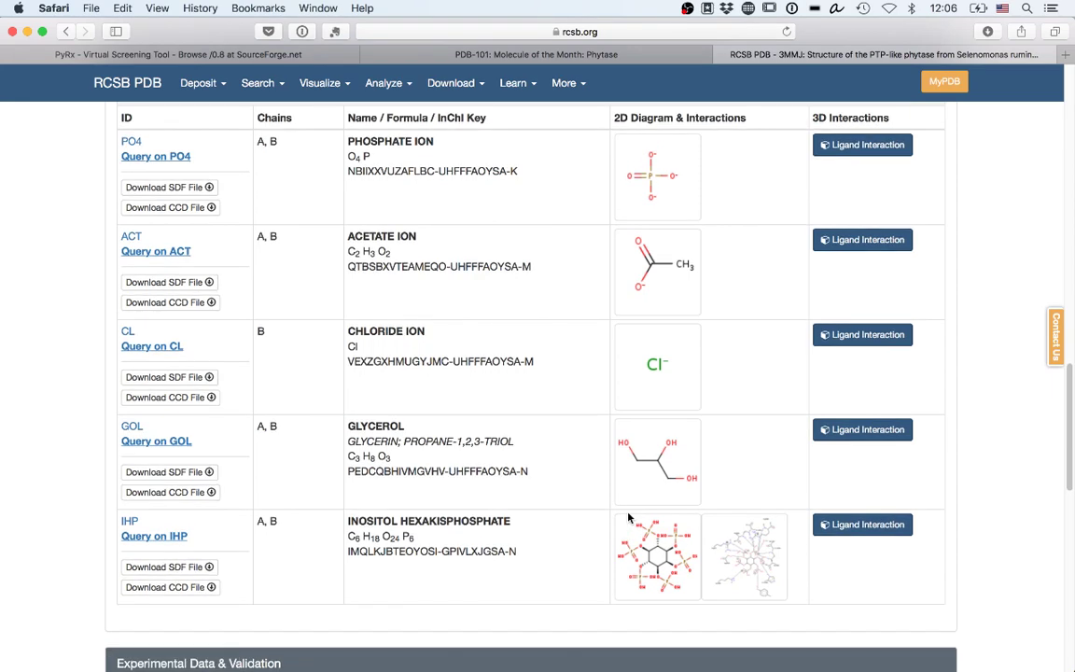
scroll(628, 522, "up", 10)
scroll(628, 533, "up", 15)
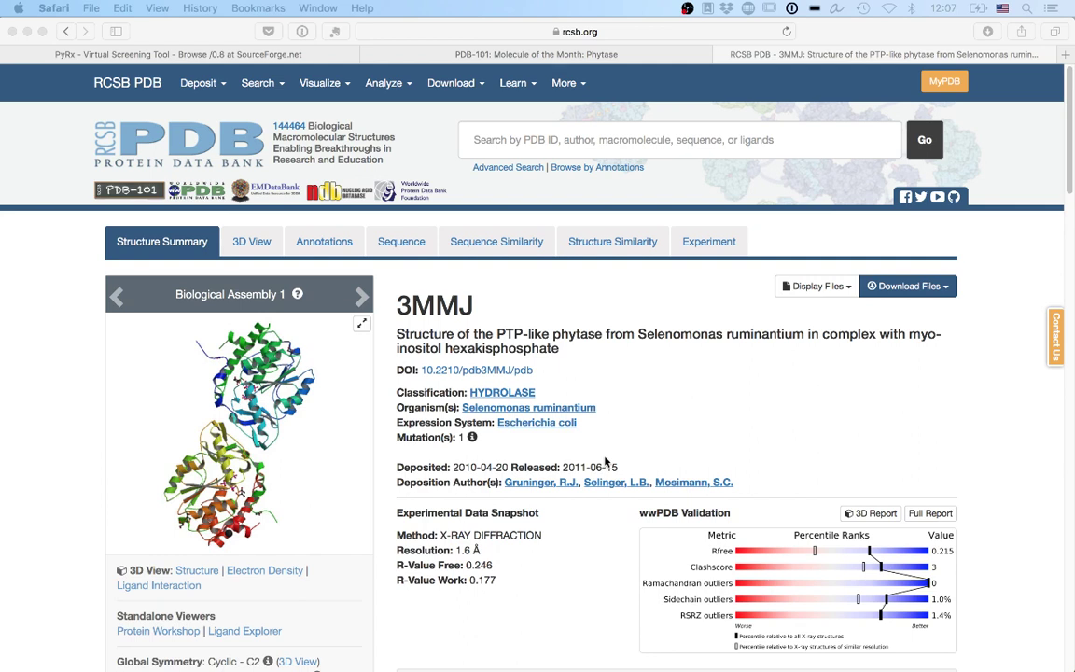
scroll(604, 461, "down", 3)
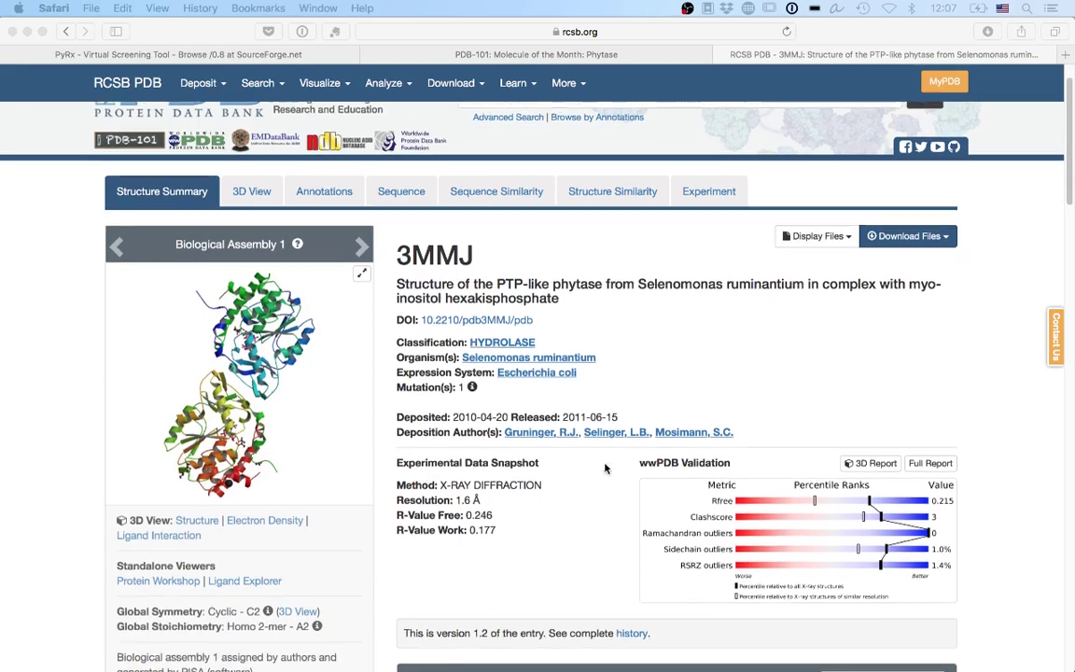
scroll(595, 496, "up", 2)
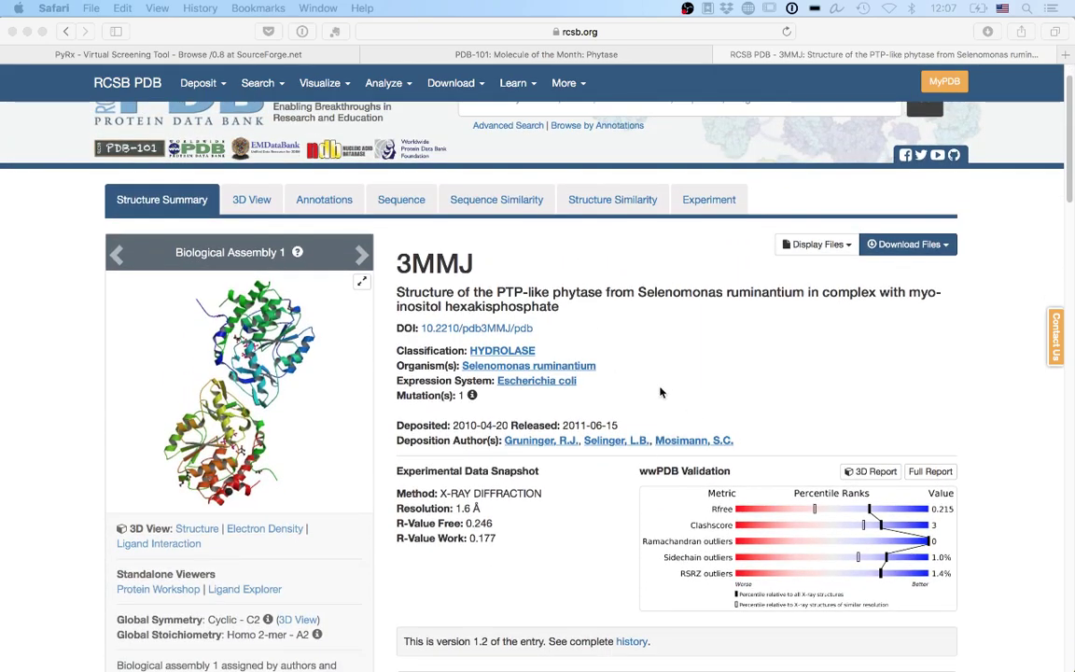
scroll(590, 357, "down", 15)
scroll(592, 359, "up", 5)
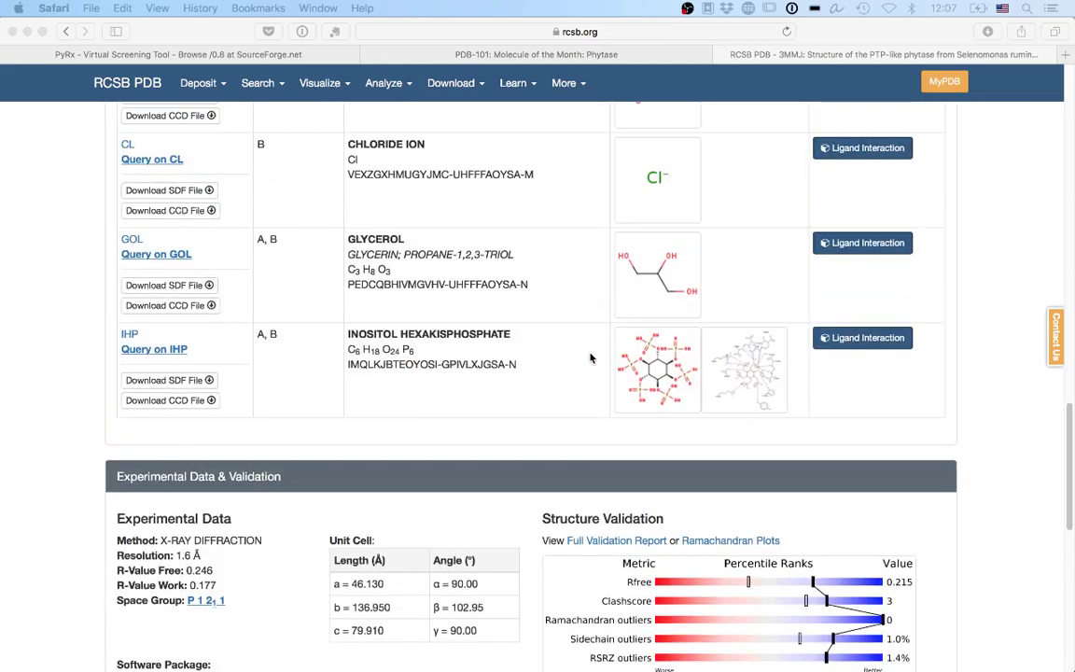
scroll(590, 357, "right", 1)
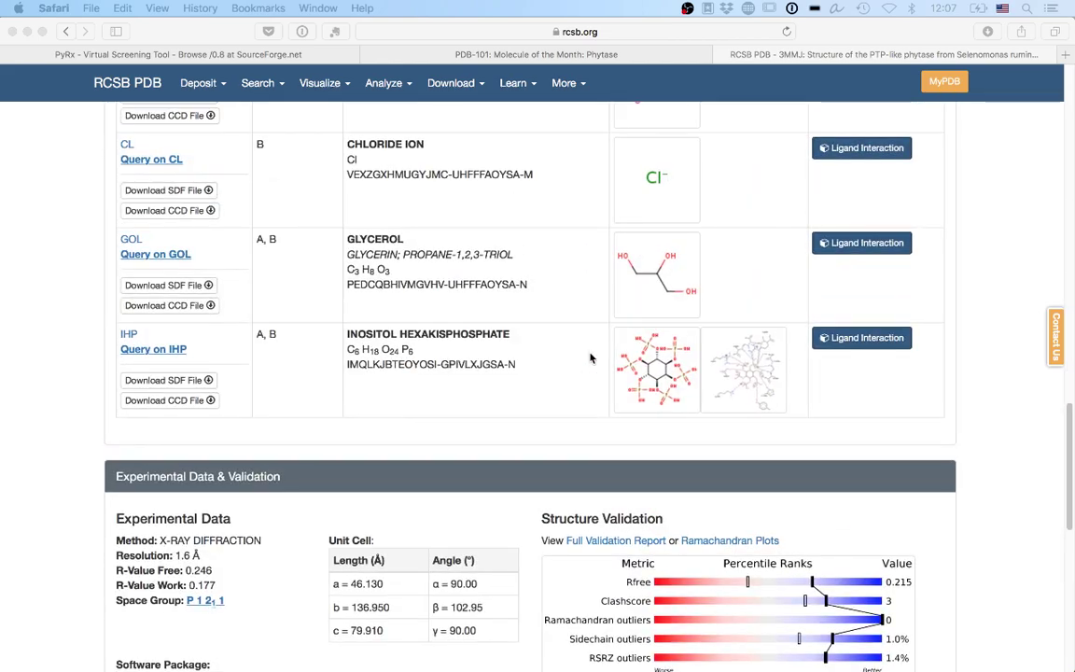
scroll(590, 358, "up", 1)
scroll(589, 358, "up", 10)
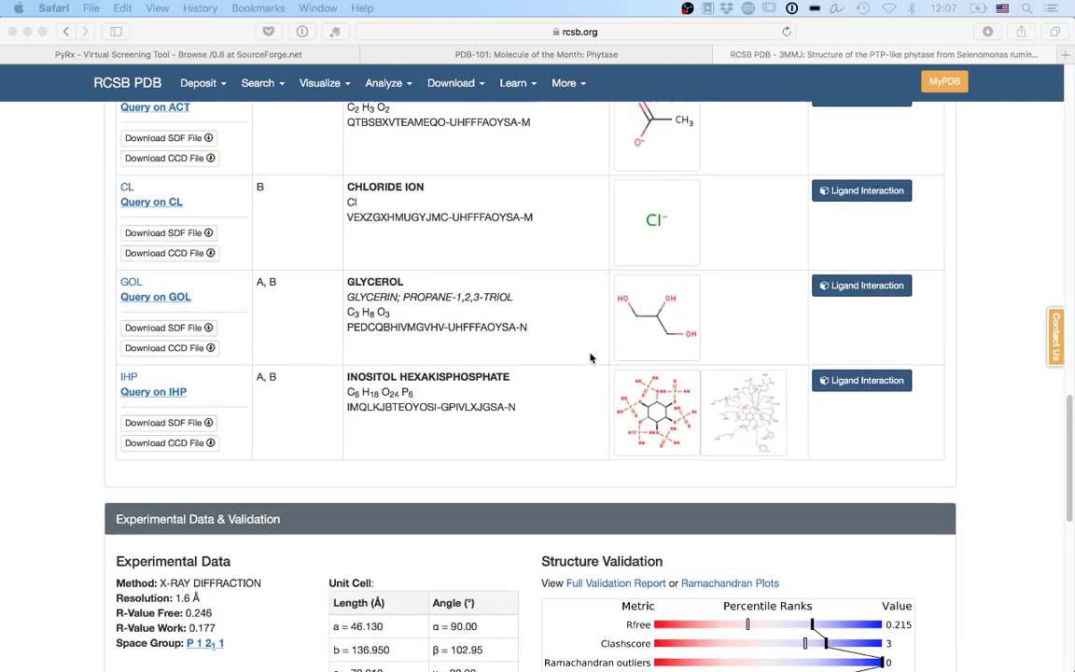
scroll(593, 371, "up", 10)
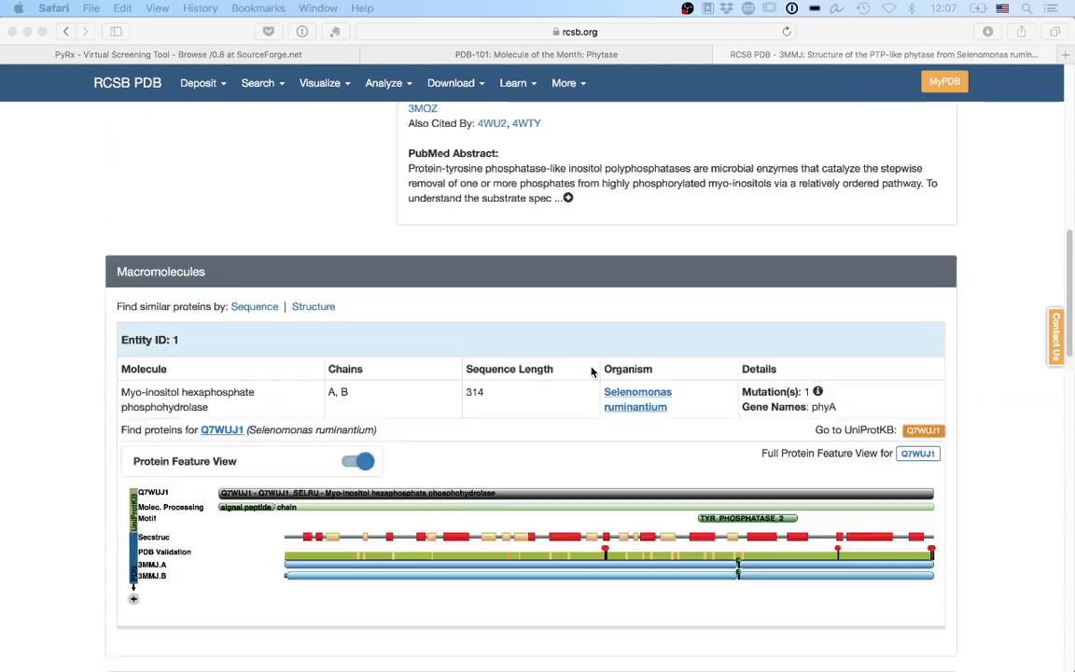
Step: Download the 3MMJ structure file in PDB Format (gz)
left_click(927, 290)
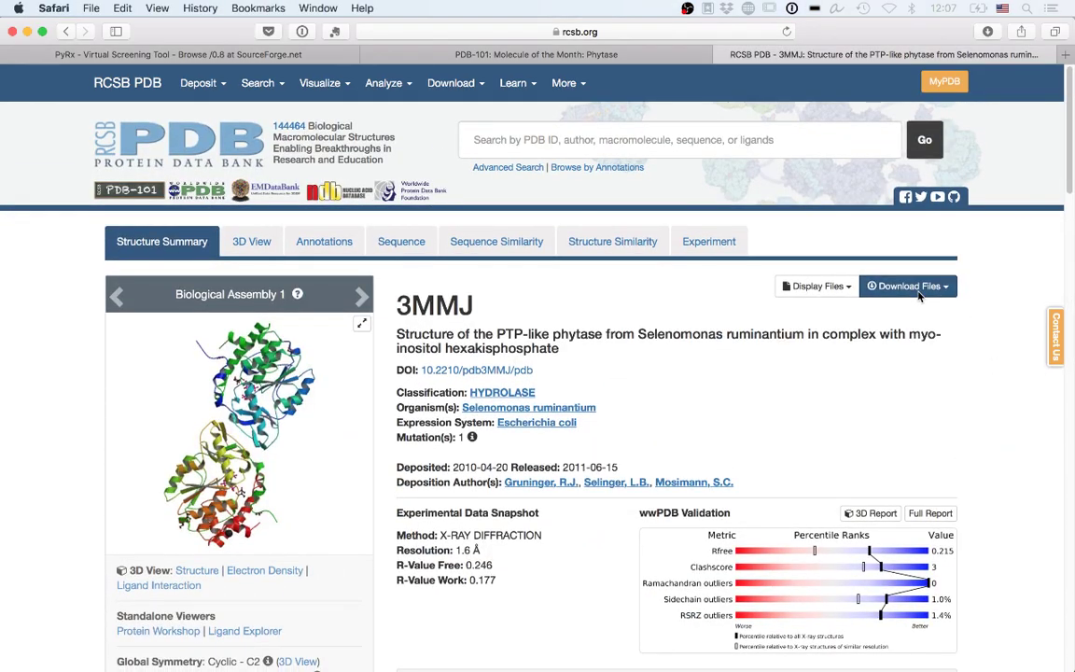
left_click(910, 287)
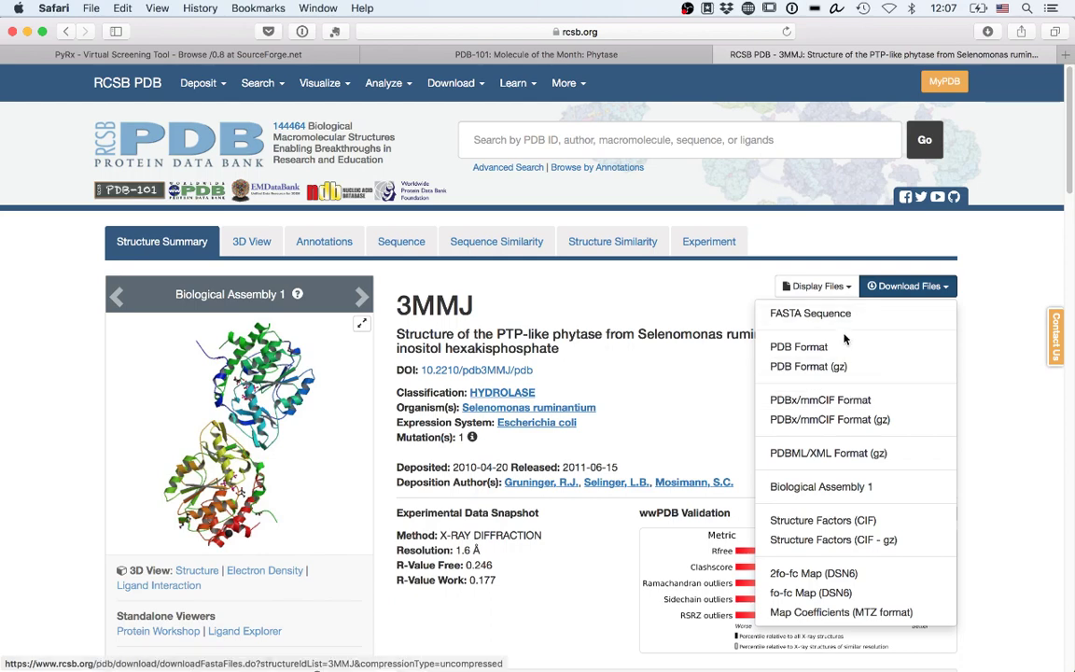
left_click(838, 367)
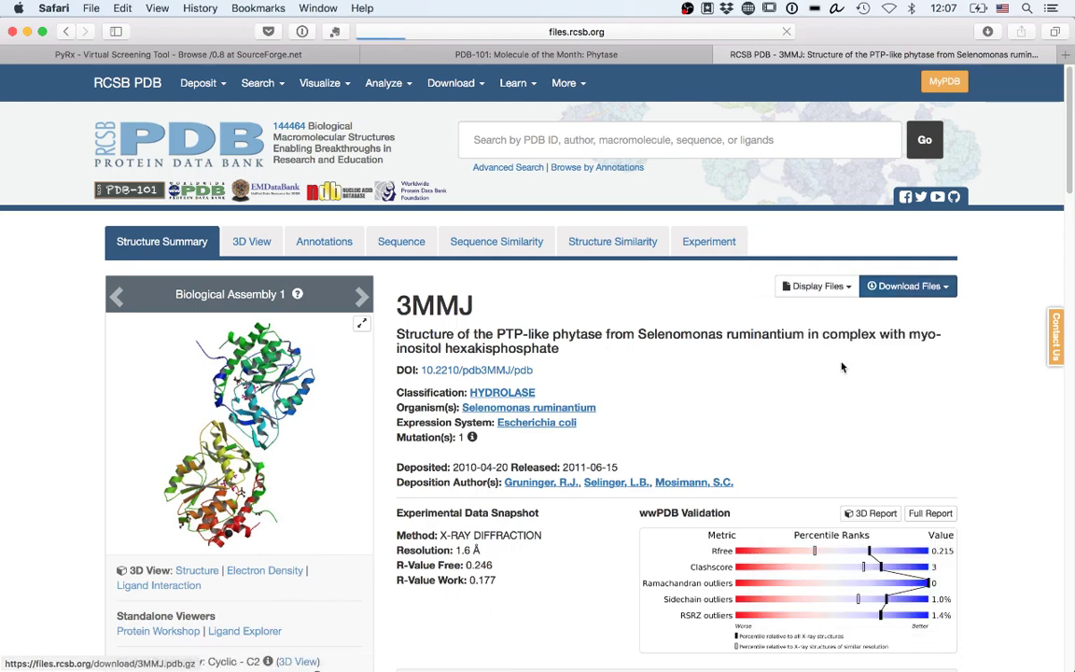
Step: Switch to Finder, mount PyRx-0.8.dmg from the Downloads folder in a new window, and minimize that folder window
key("super+Tab")
key("super+Tab")
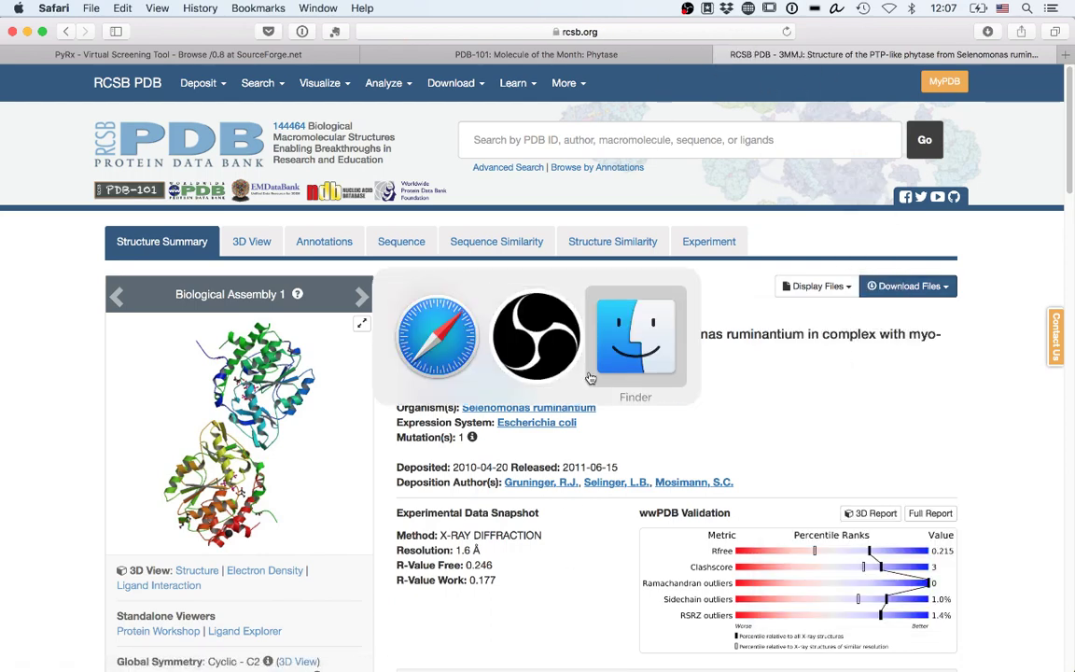
key("super+n")
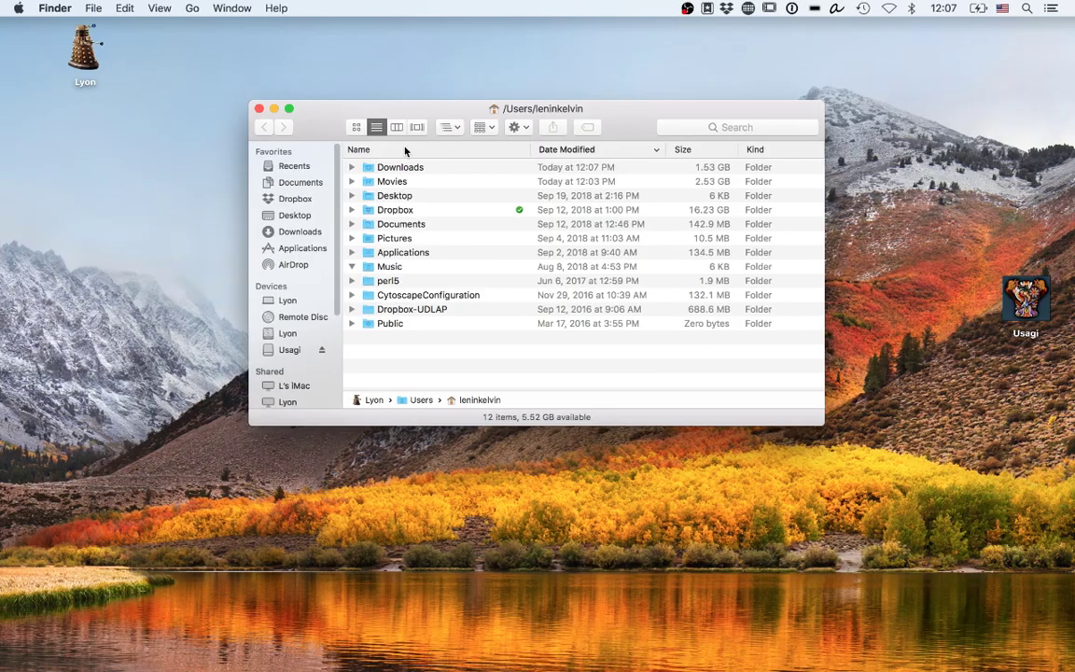
double_click(402, 167)
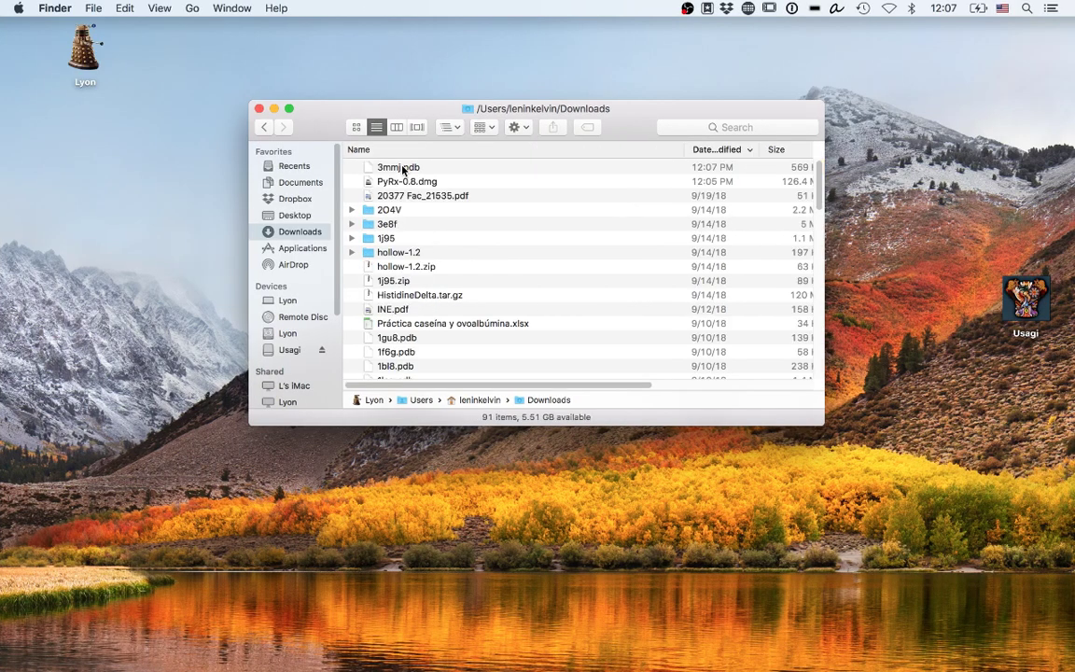
left_click(414, 182)
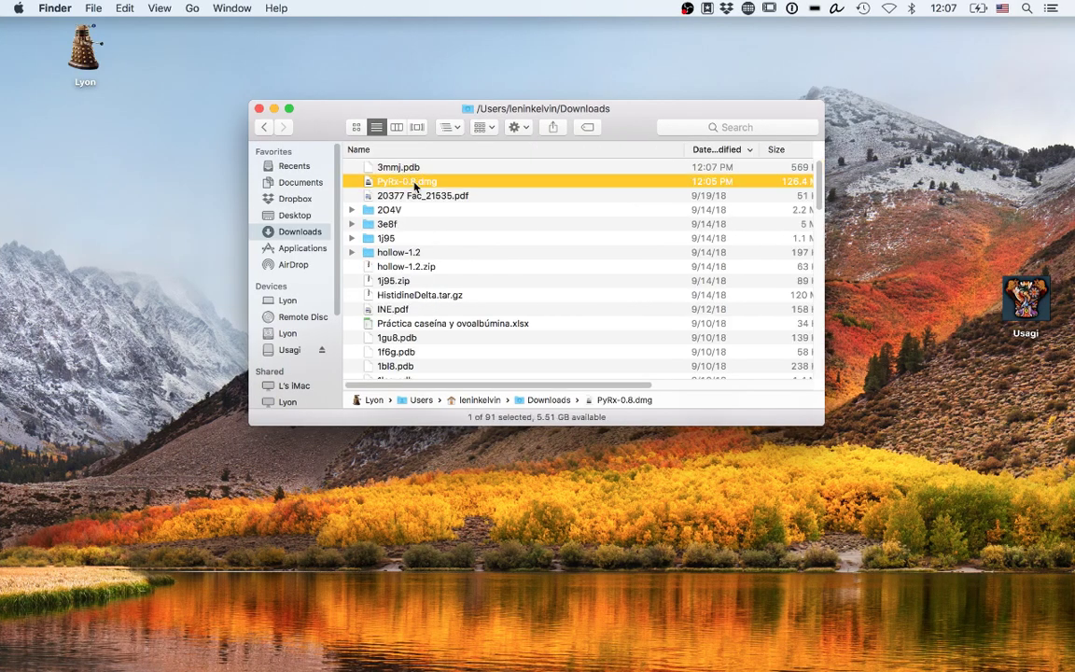
double_click(414, 186)
left_click(275, 109)
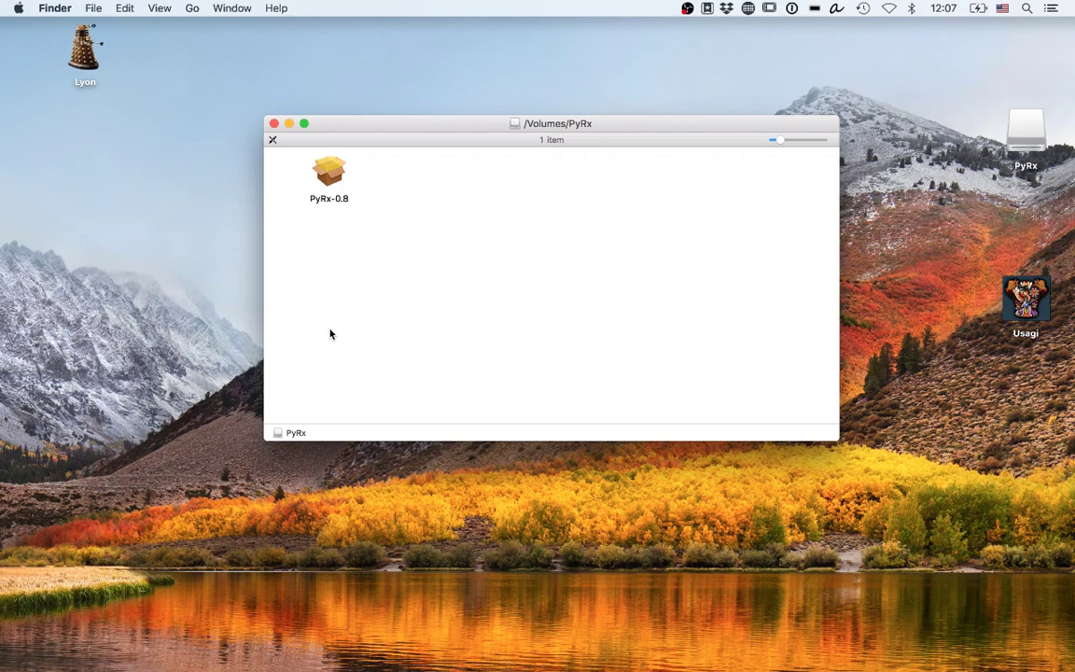
Step: Try to open the PyRx-0.8 installer package from the mounted PyRx disk image and dismiss the security alert
left_click(332, 185)
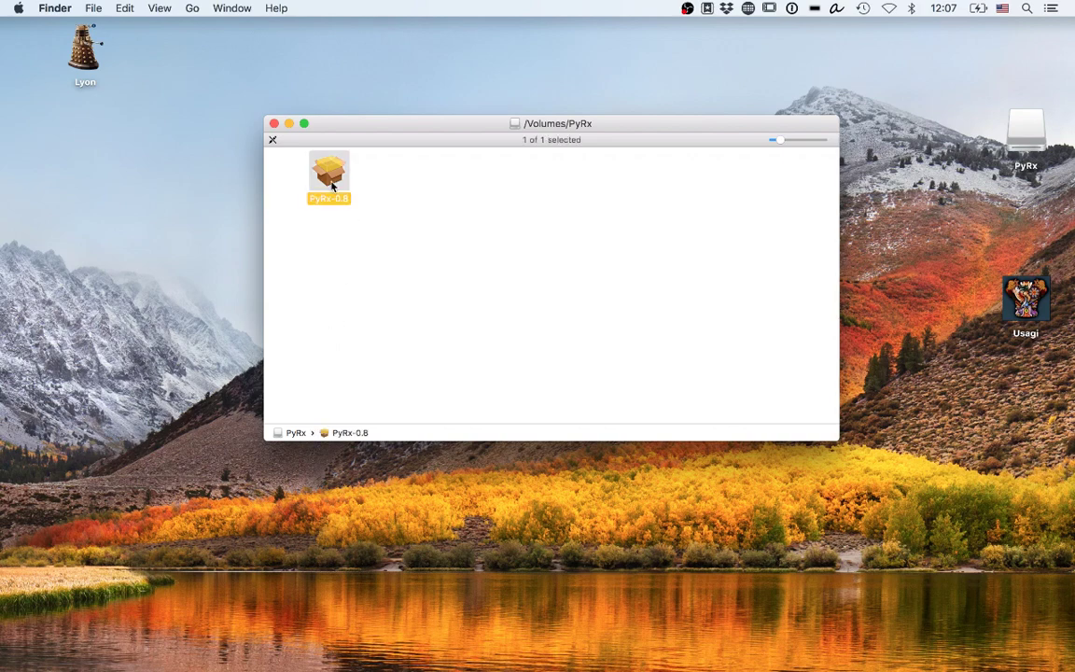
double_click(332, 185)
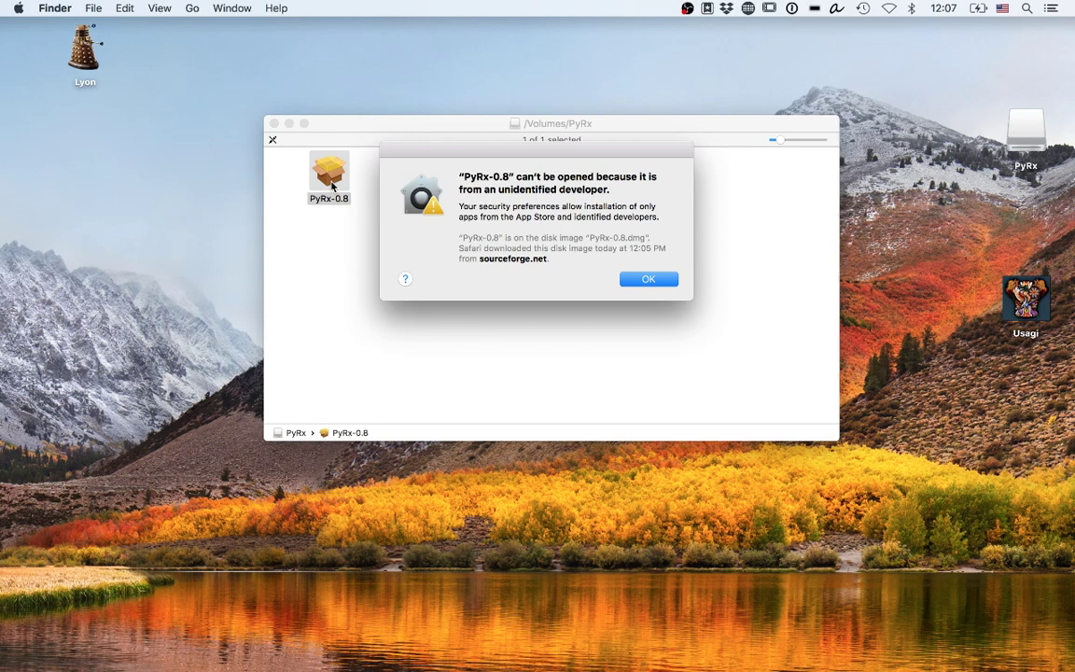
left_click(649, 279)
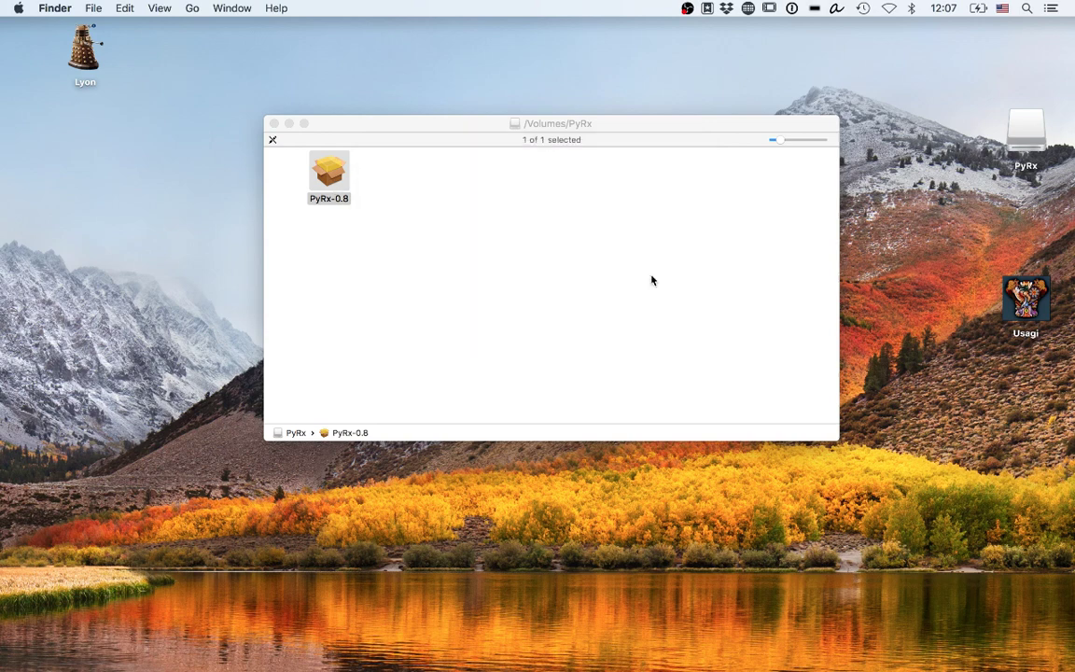
Step: Allow the blocked PyRx-0.8 package to open anyway in the Security & Privacy settings of System Preferences and confirm opening it
left_click(18, 7)
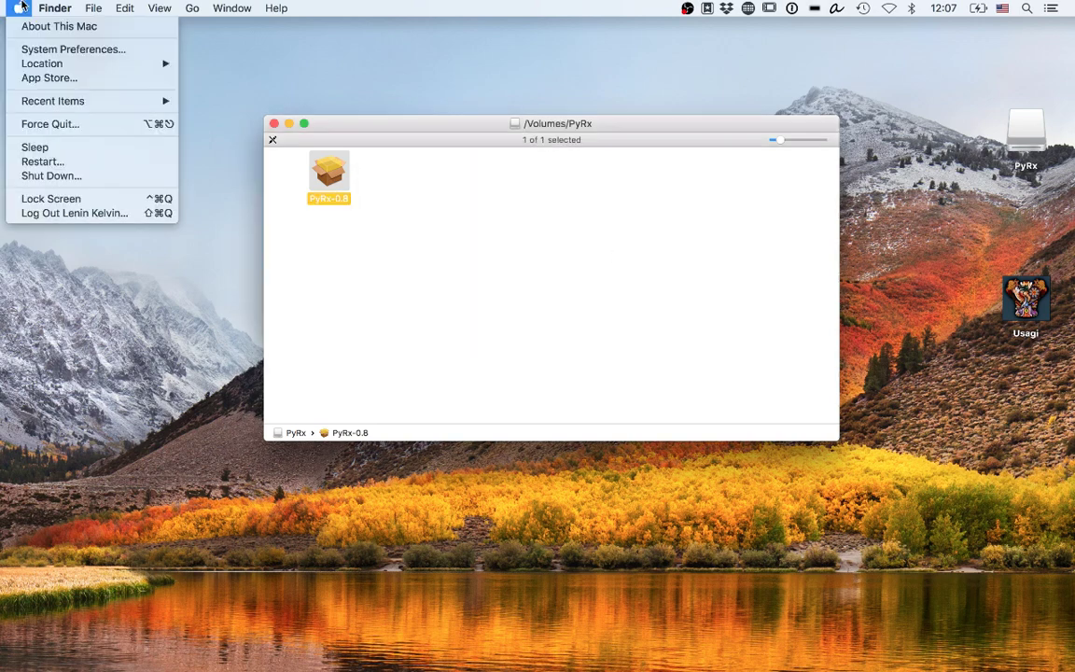
left_click(38, 49)
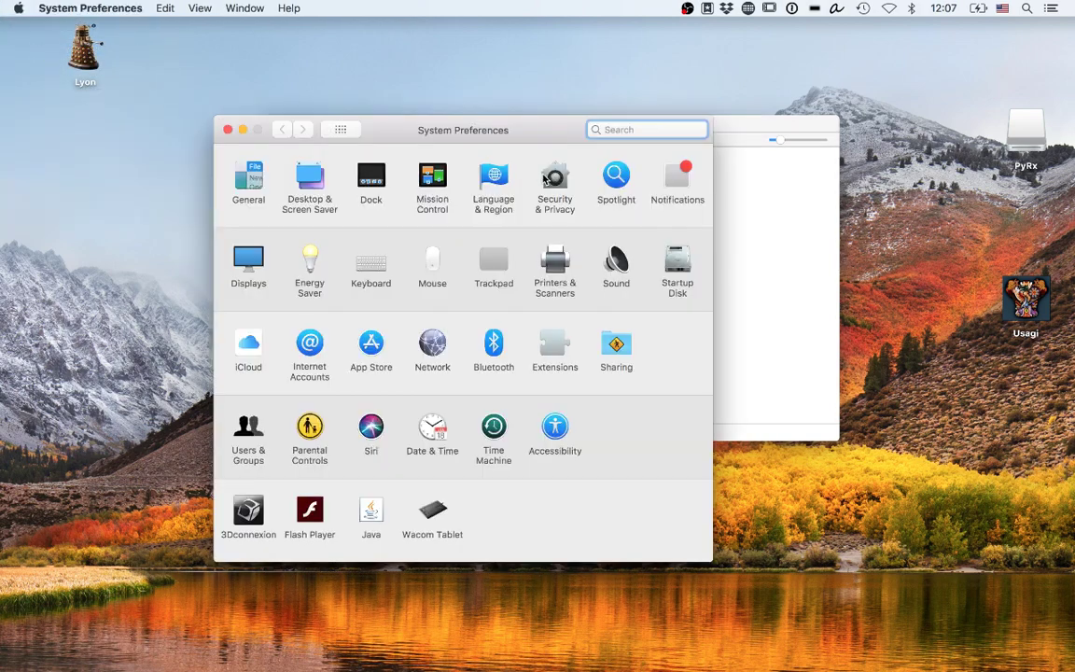
left_click(546, 180)
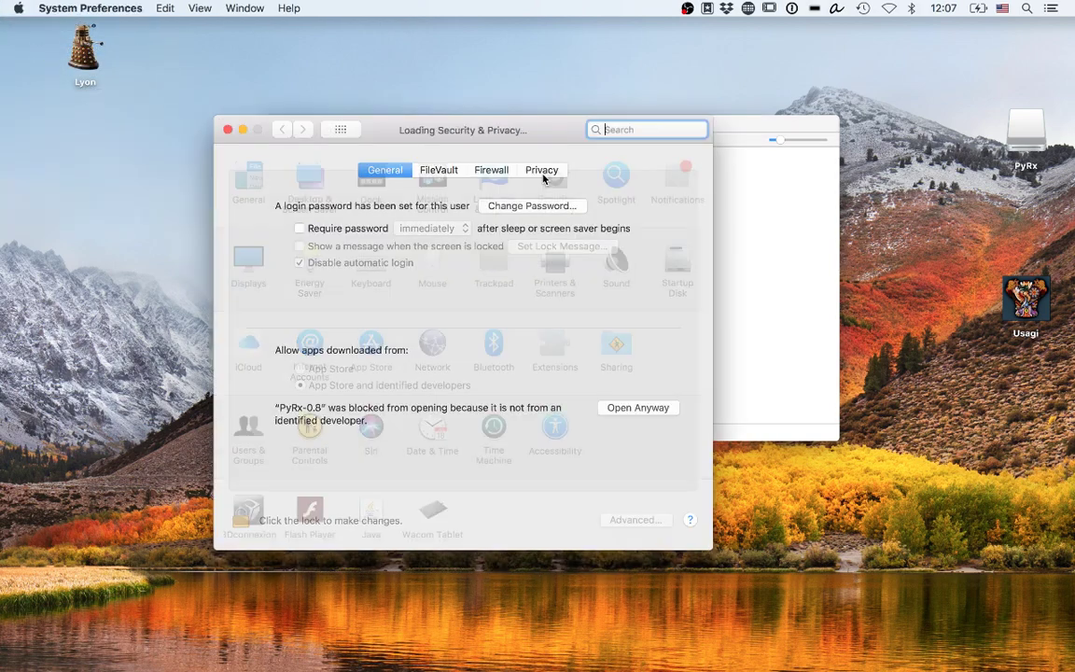
left_click(280, 131)
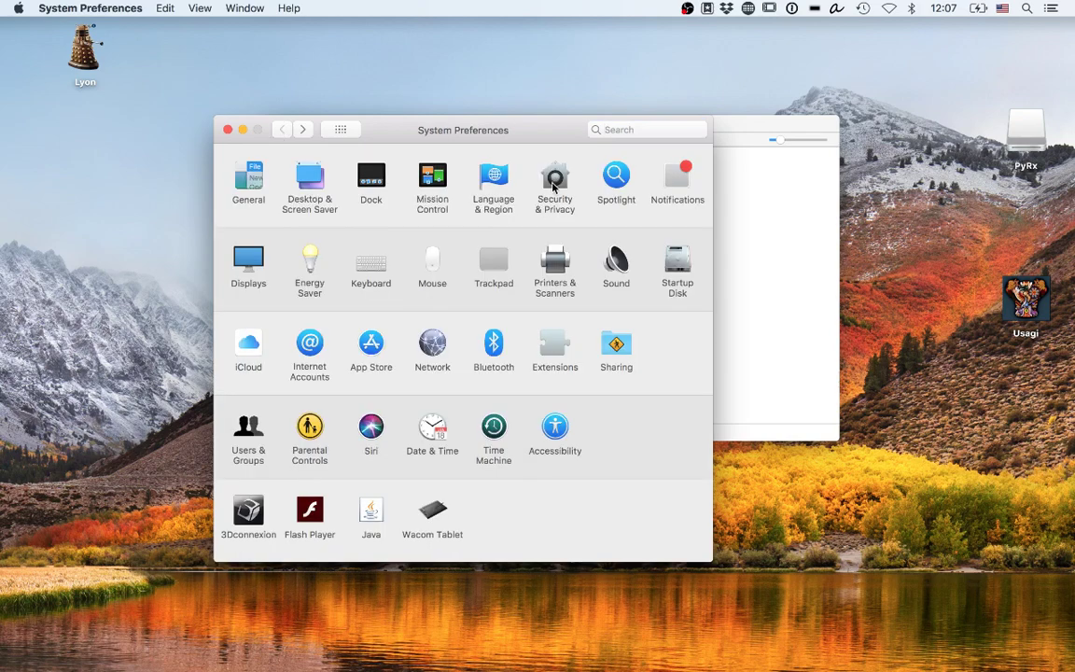
left_click(553, 182)
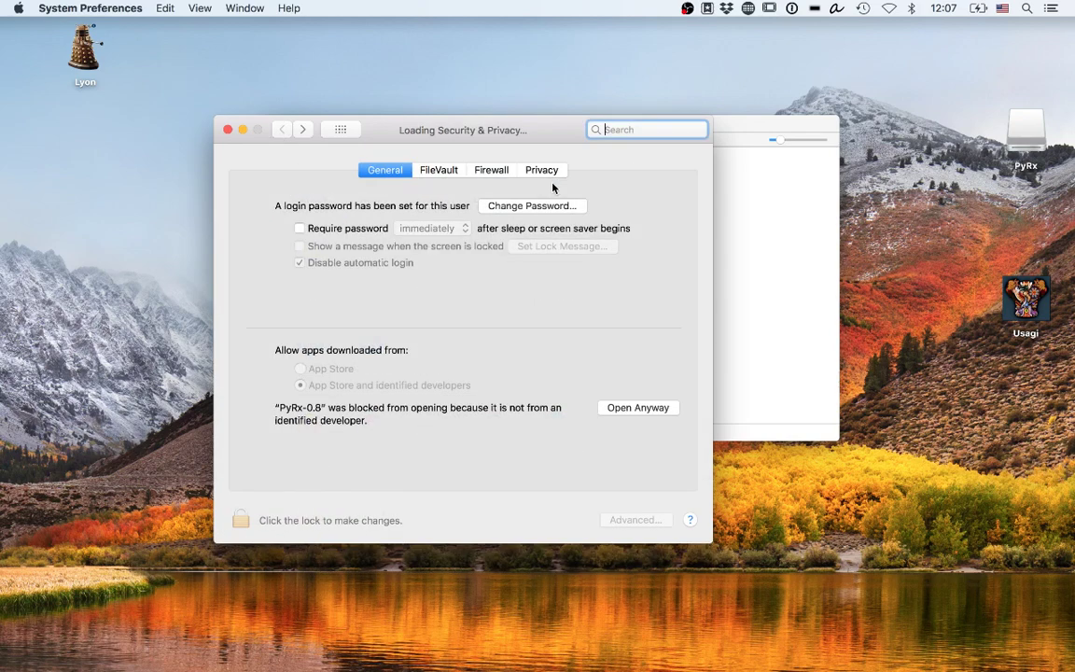
left_click(634, 411)
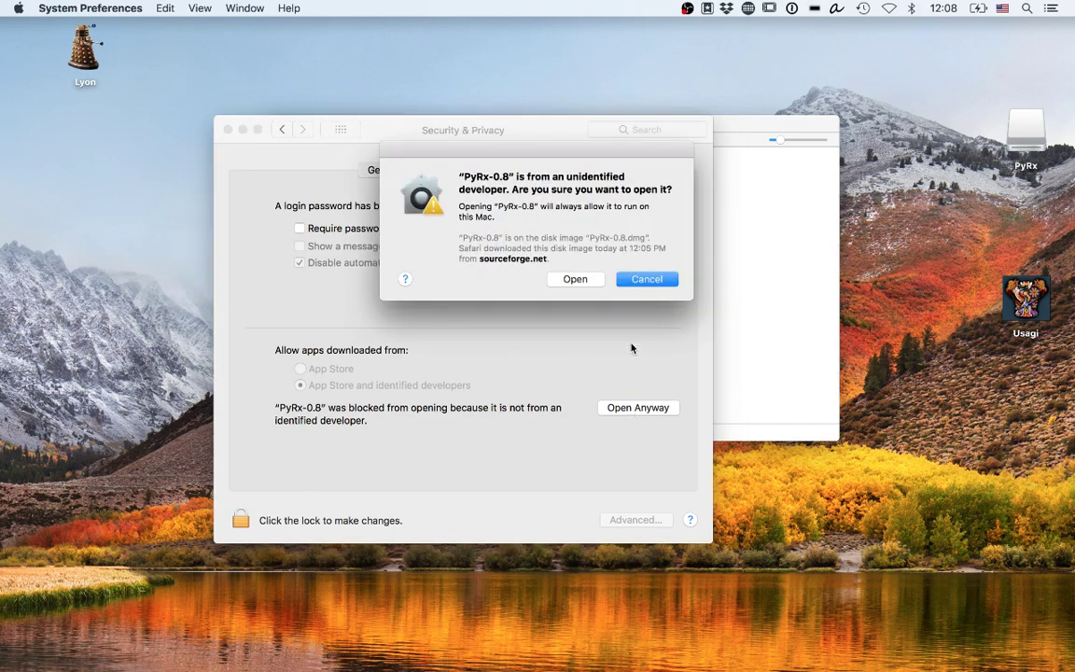
left_click(575, 279)
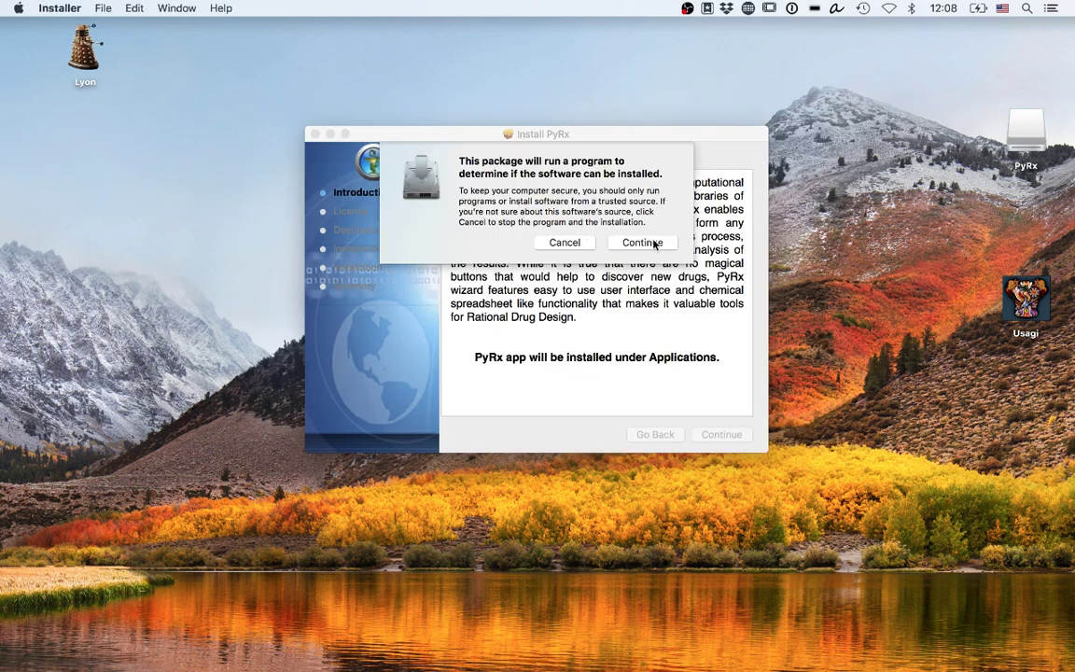
Step: Let the package run its compatibility check, proceed past the PyRx introduction, and agree to the software license
left_click(653, 241)
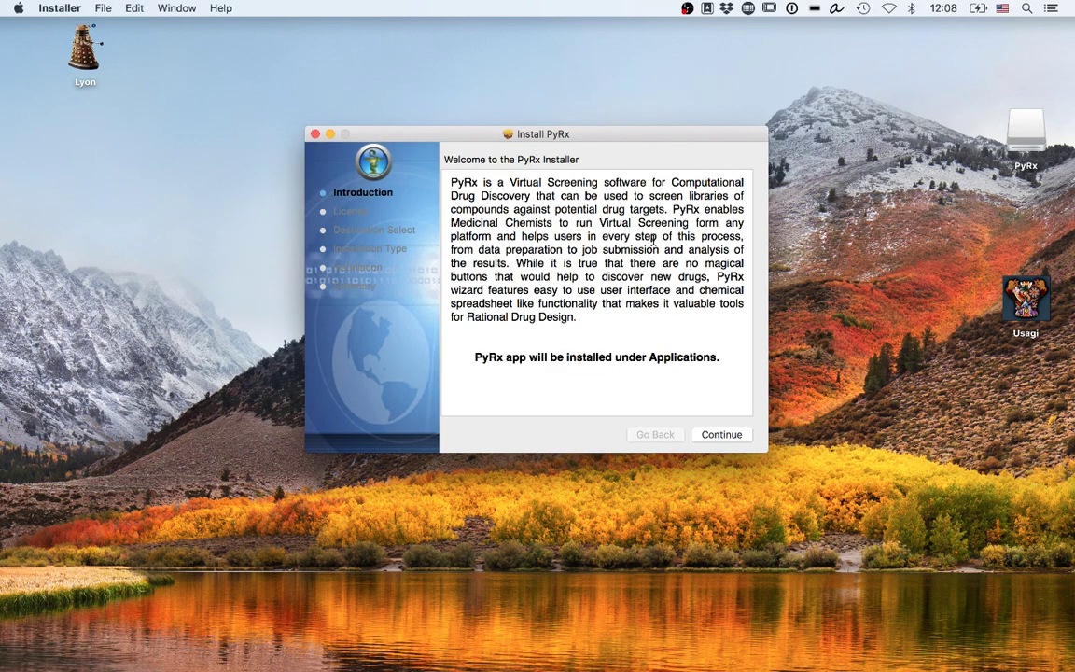
left_click(720, 432)
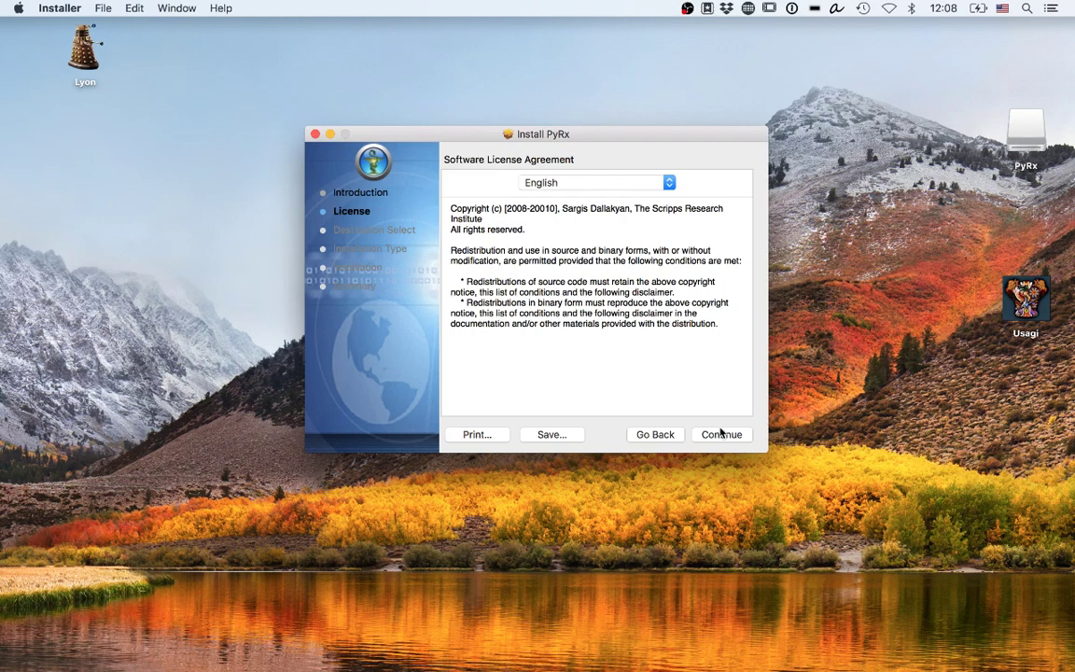
left_click(720, 432)
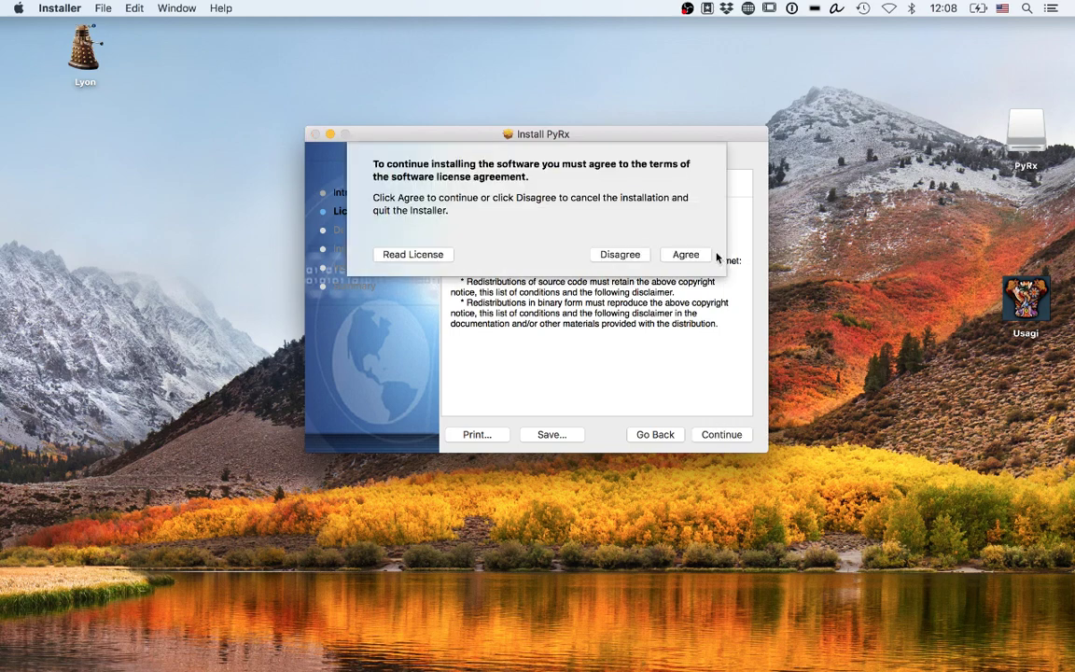
left_click(688, 252)
Step: Start the standard PyRx installation on the Lyon disk and authorize it with the account password
left_click(725, 434)
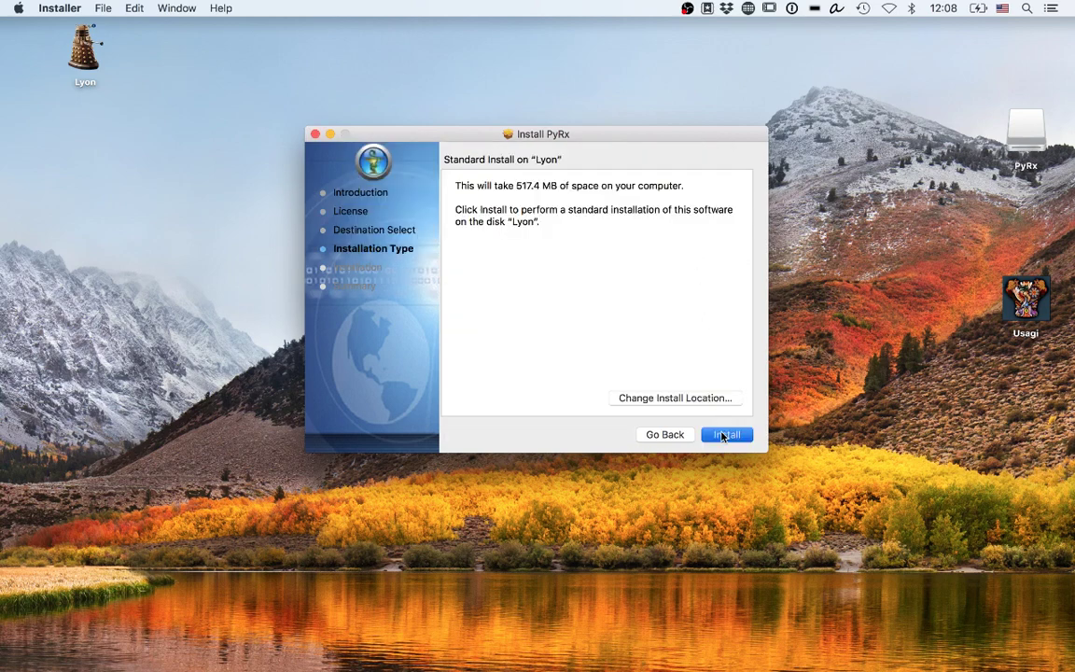
type("••••••")
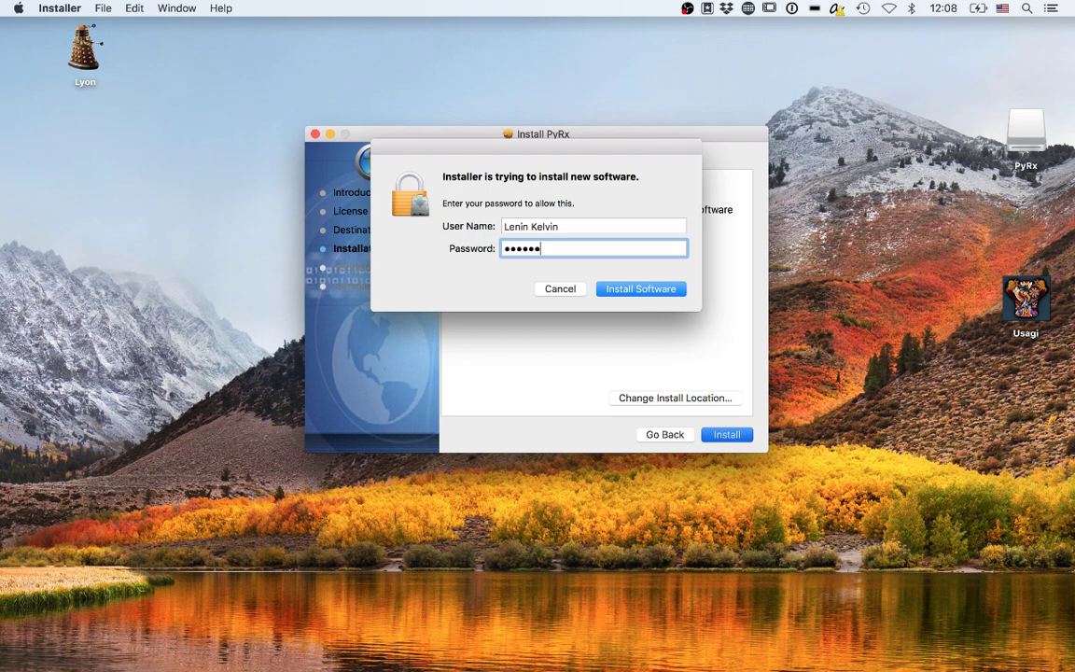
type("••••••••")
key("Return")
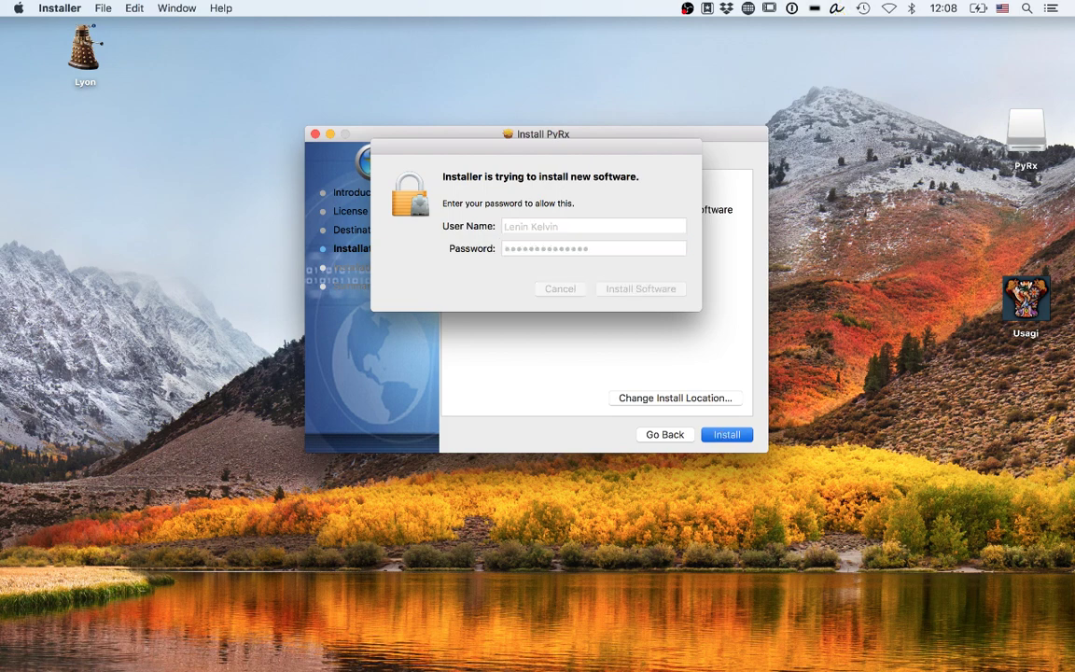
type("•••••••••")
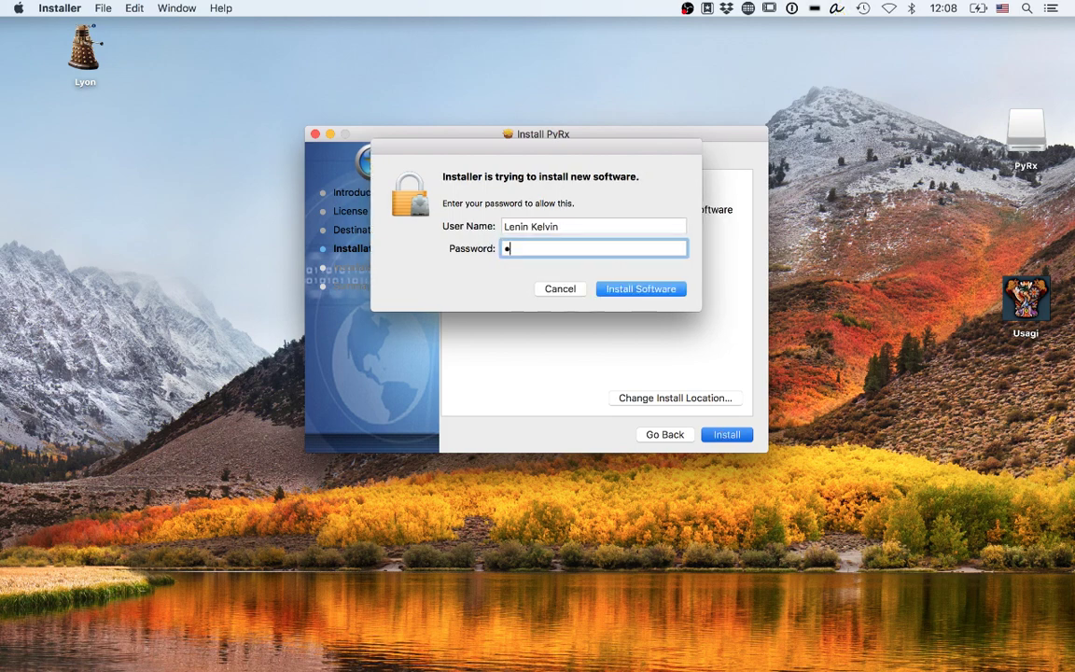
type("••••")
key("Return")
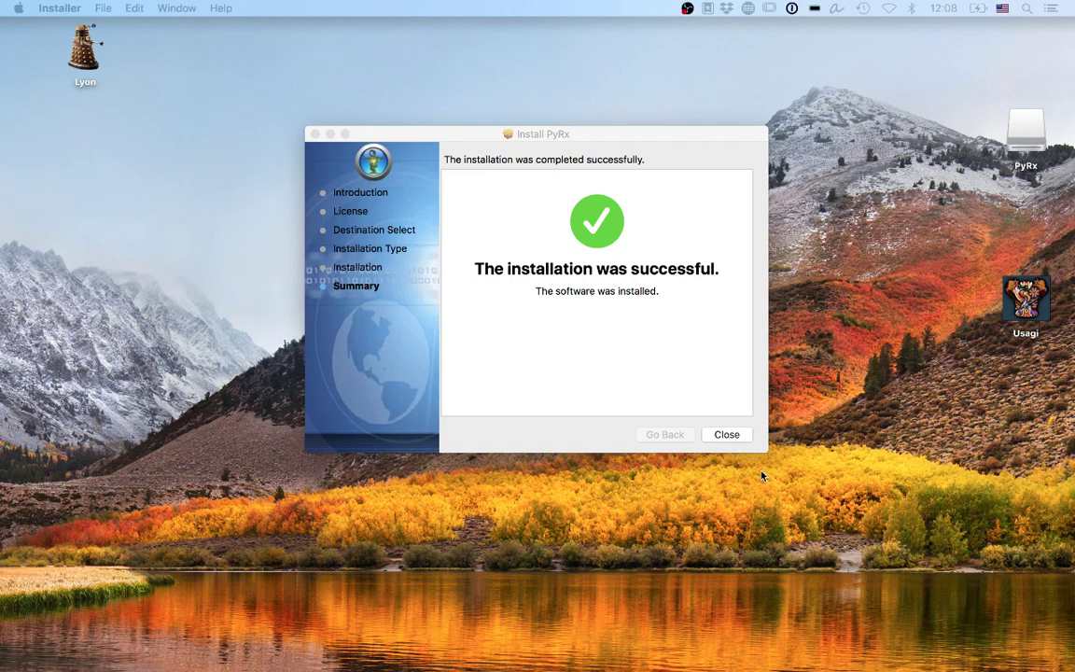
Step: Close the finished installer, move it to the Trash, look for PyRx among the installed applications, and eject the PyRx disk image
left_click(721, 432)
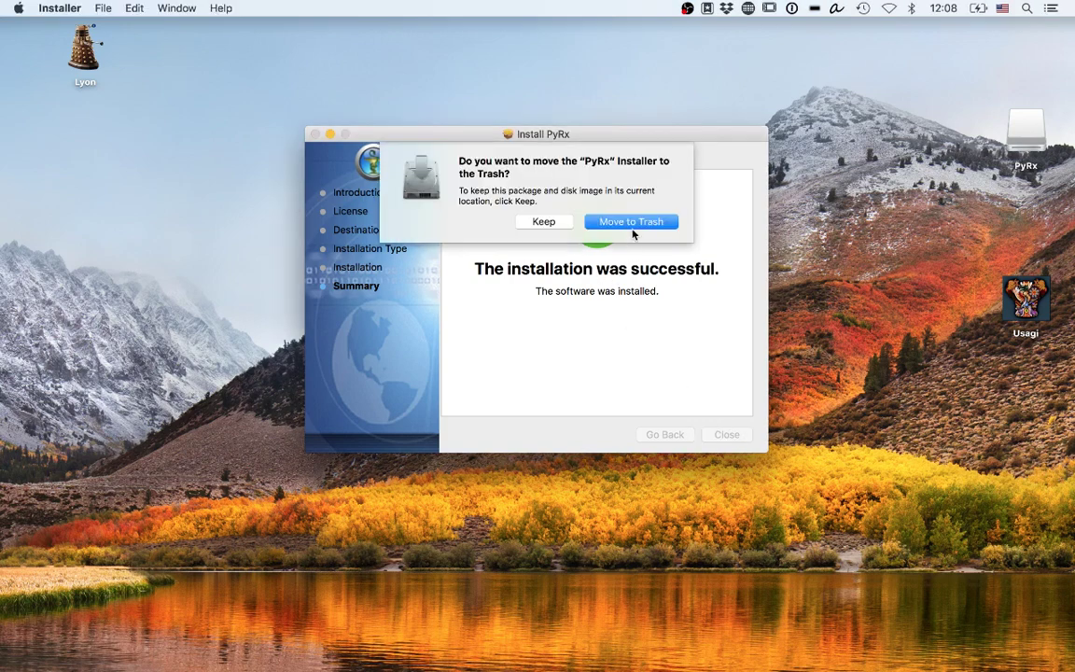
left_click(632, 224)
key("F4")
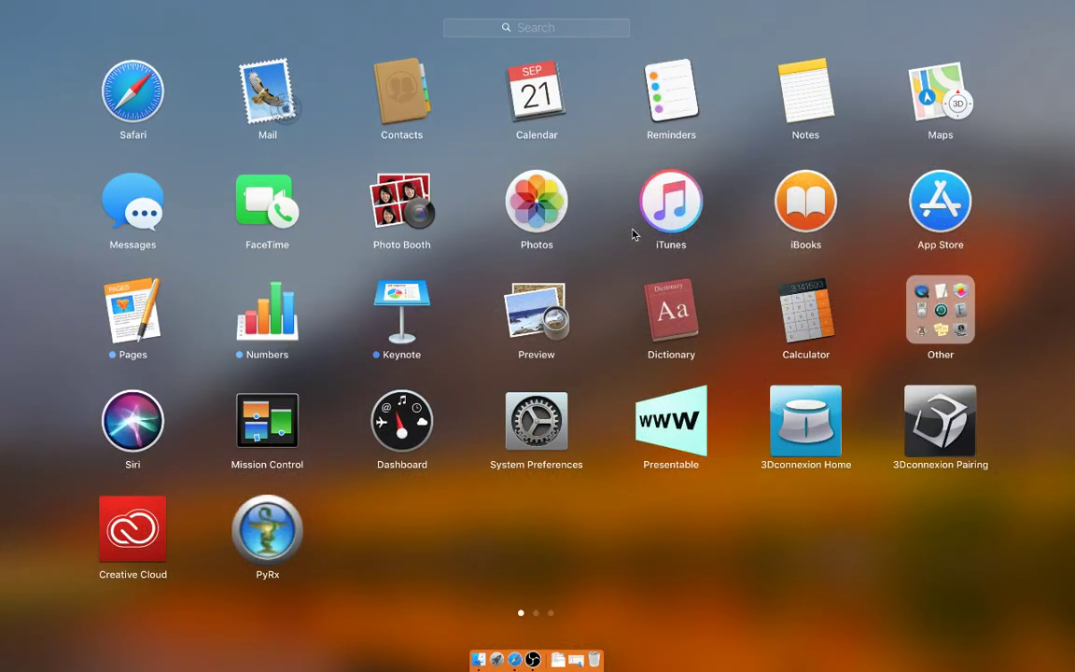
left_click(472, 551)
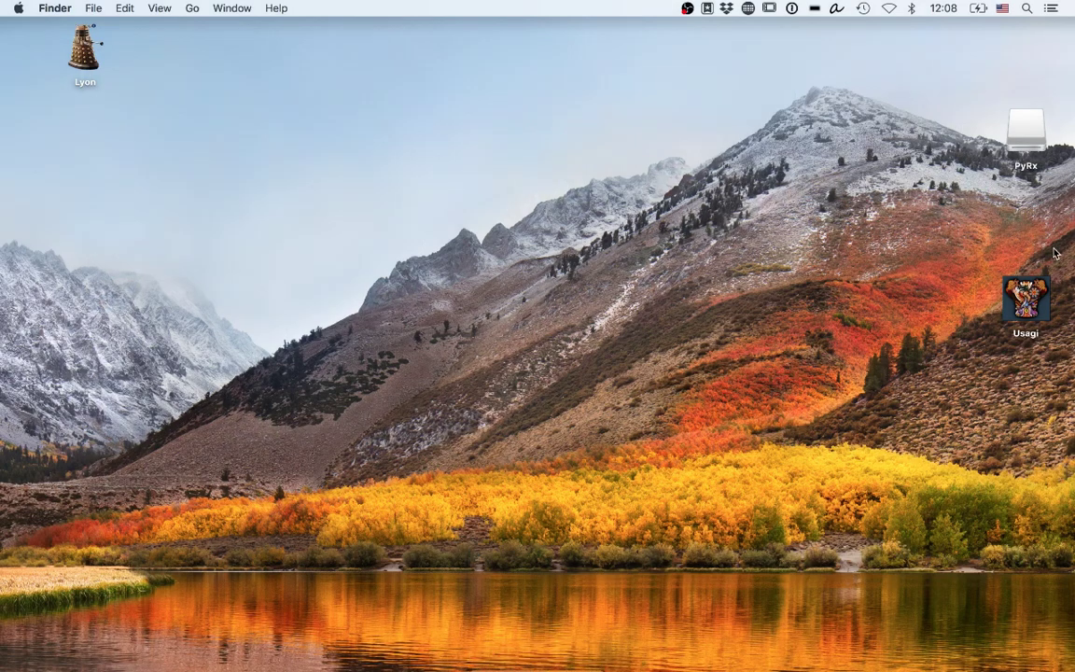
right_click(1033, 122)
left_click(1000, 146)
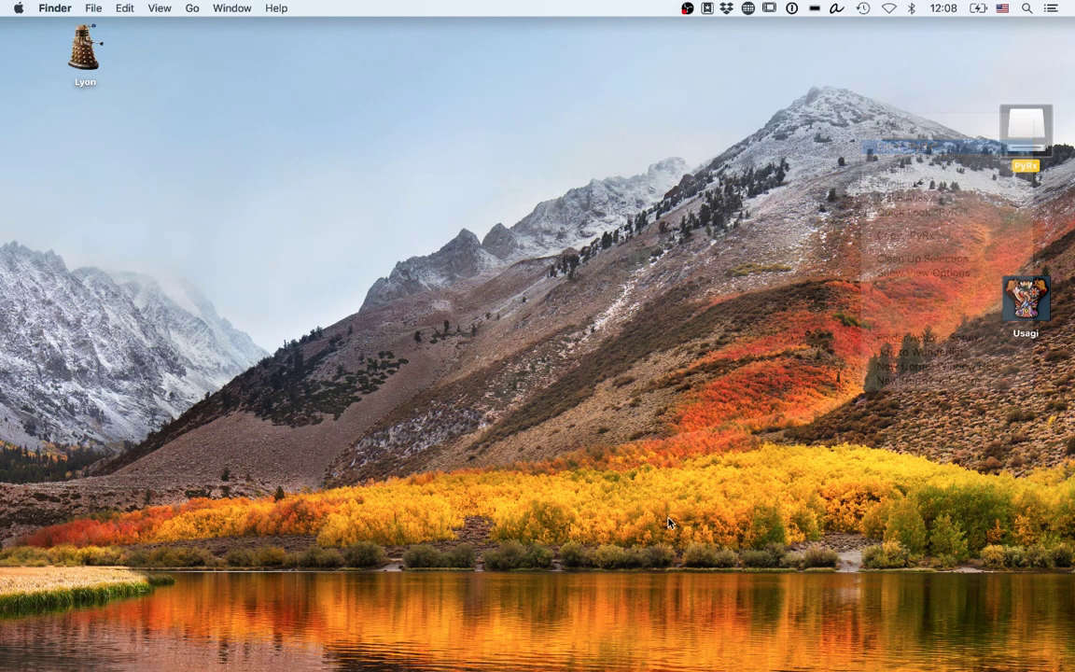
Step: Bring back the minimized Downloads folder window and open 3mmj.pdb from it
mouse_move(530, 666)
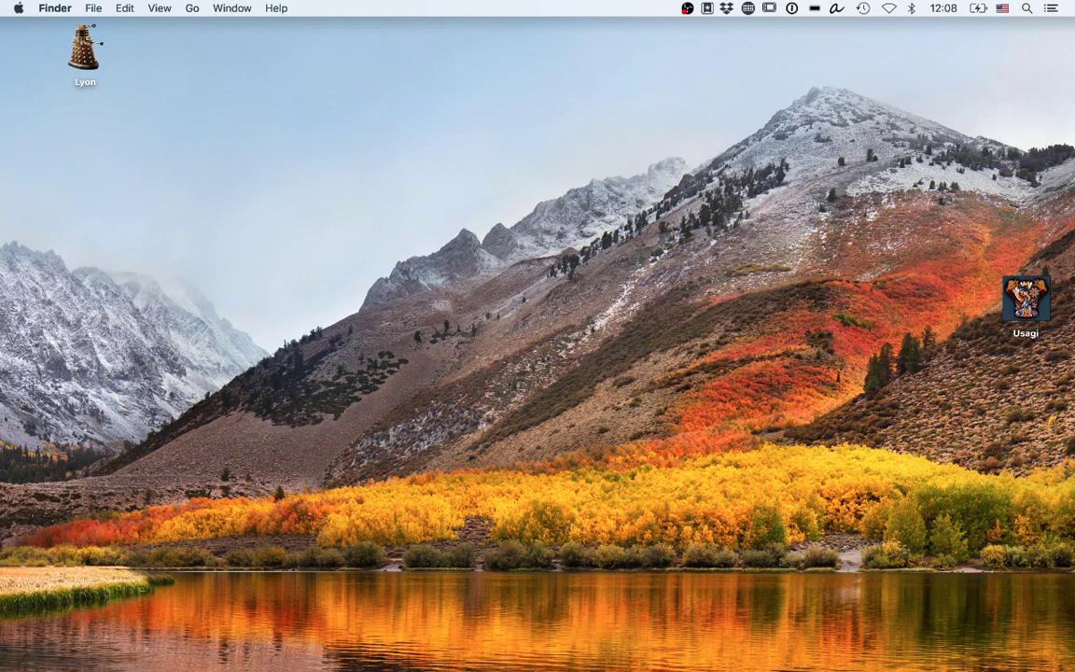
left_click(559, 663)
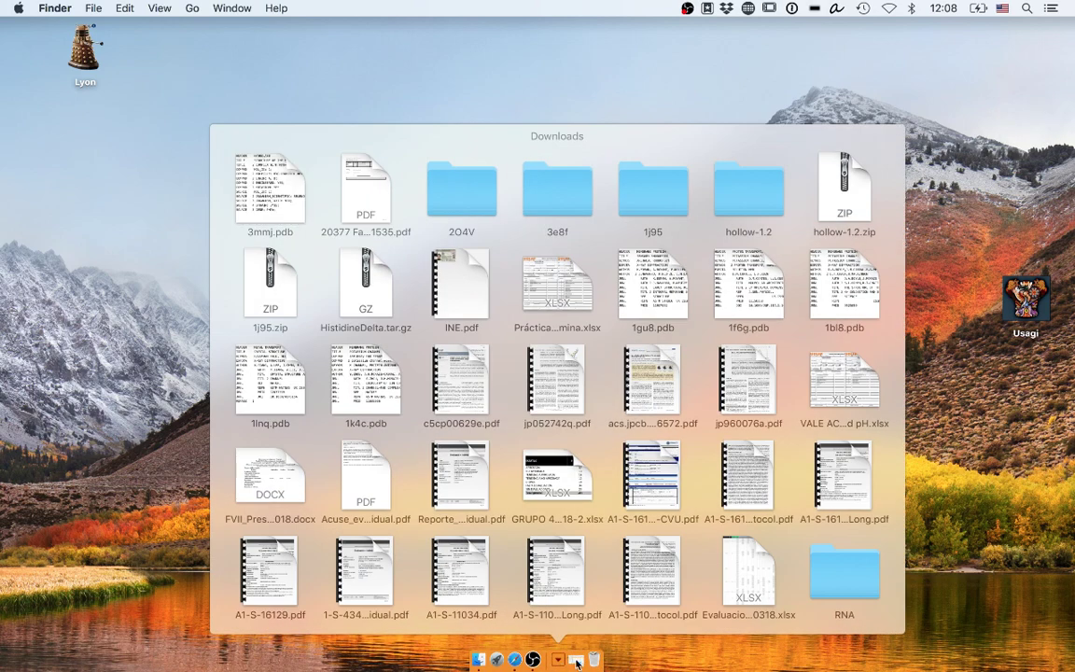
left_click(577, 661)
left_click(390, 179)
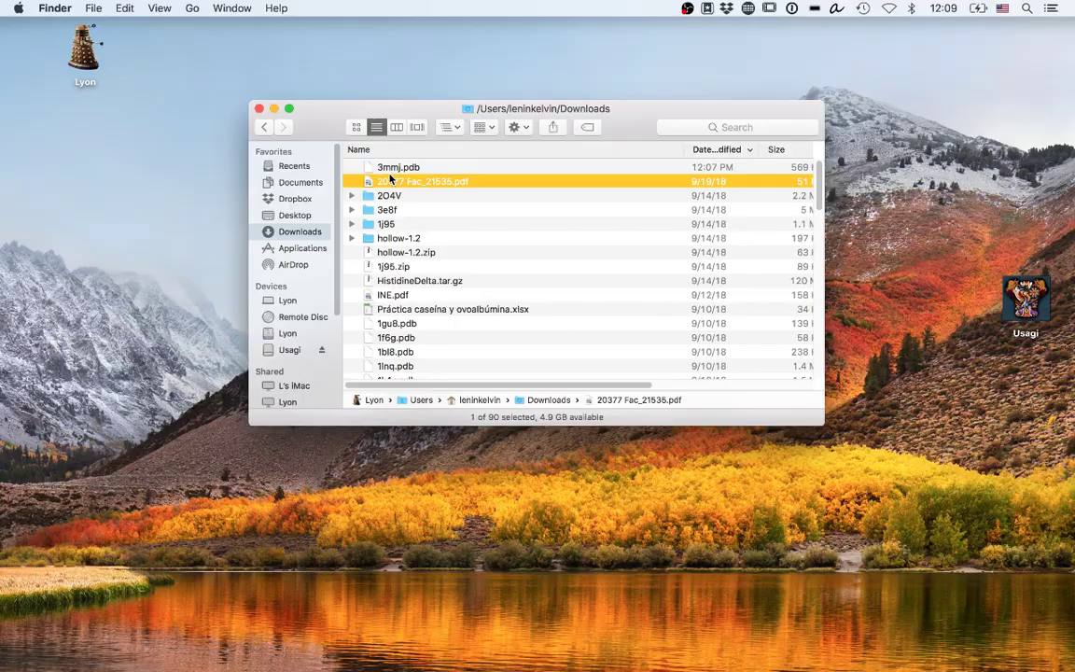
key("ctrl+Left")
key("ctrl+Right")
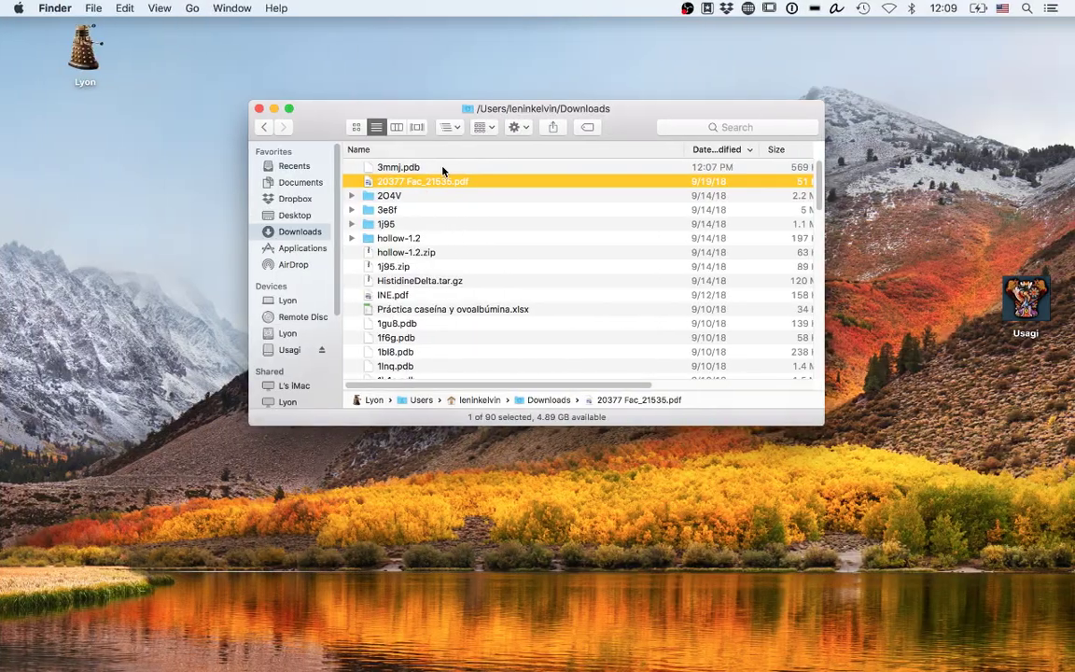
left_click(444, 171)
key("ctrl+Left")
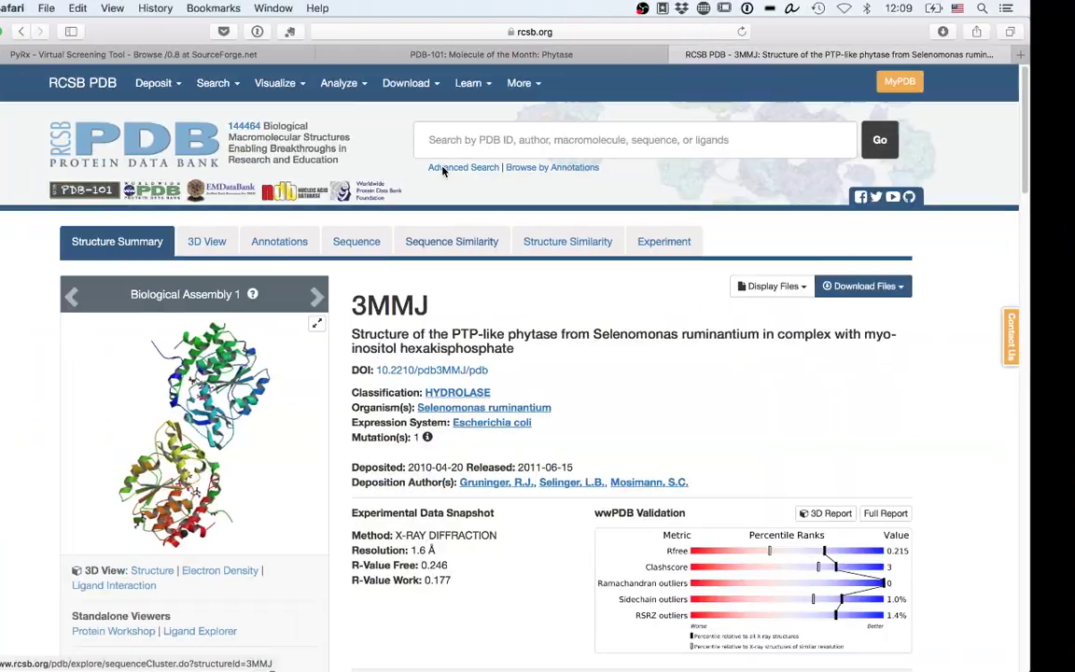
Step: Quit Preview, hide the Finder windows, and switch to UCSF Chimera with the 3mmj.pdb structure
mouse_move(509, 664)
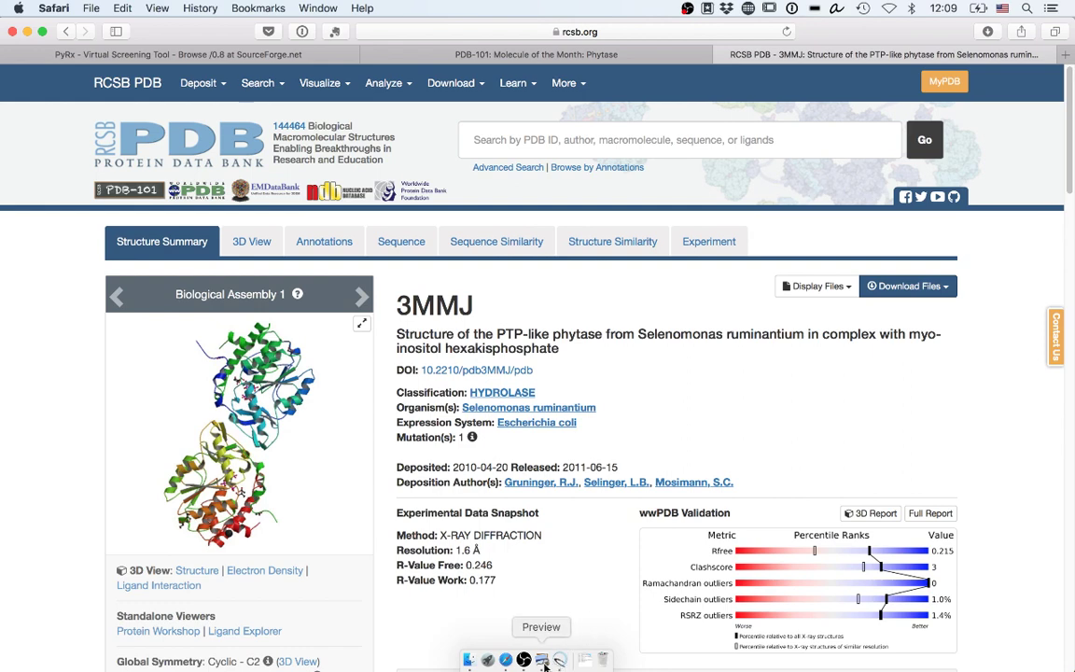
right_click(542, 661)
left_click(500, 572)
key("ctrl+Right")
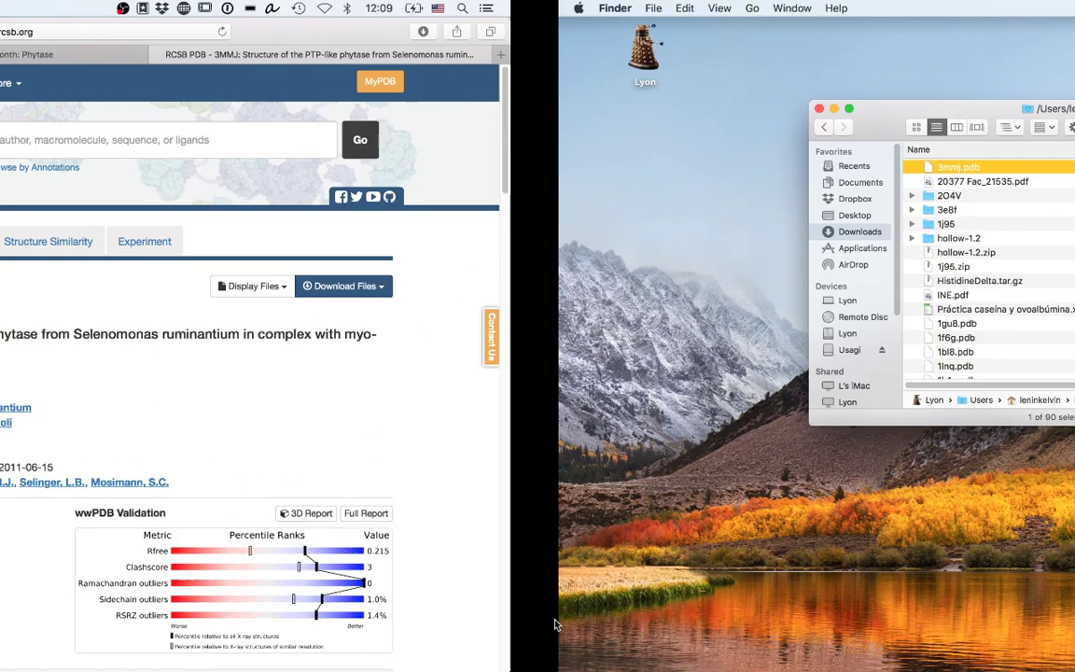
key("super+h")
key("super+Tab")
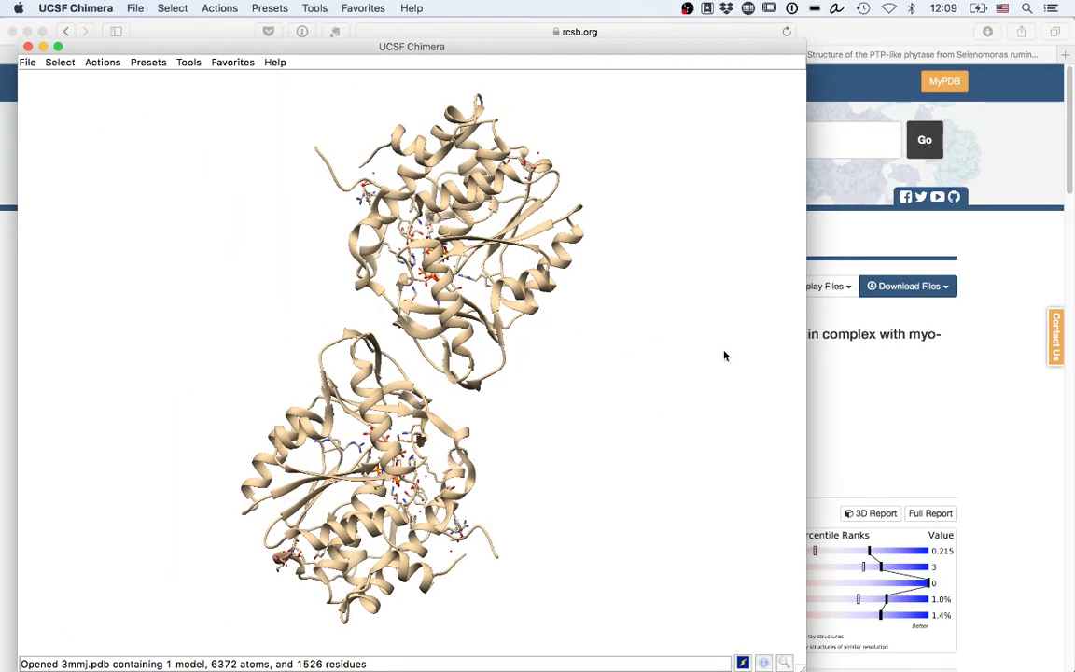
Step: Rotate the 3MMJ structure to examine its two chains and enlarge the Chimera window to fill the screen
left_click_drag(724, 354, 698, 354)
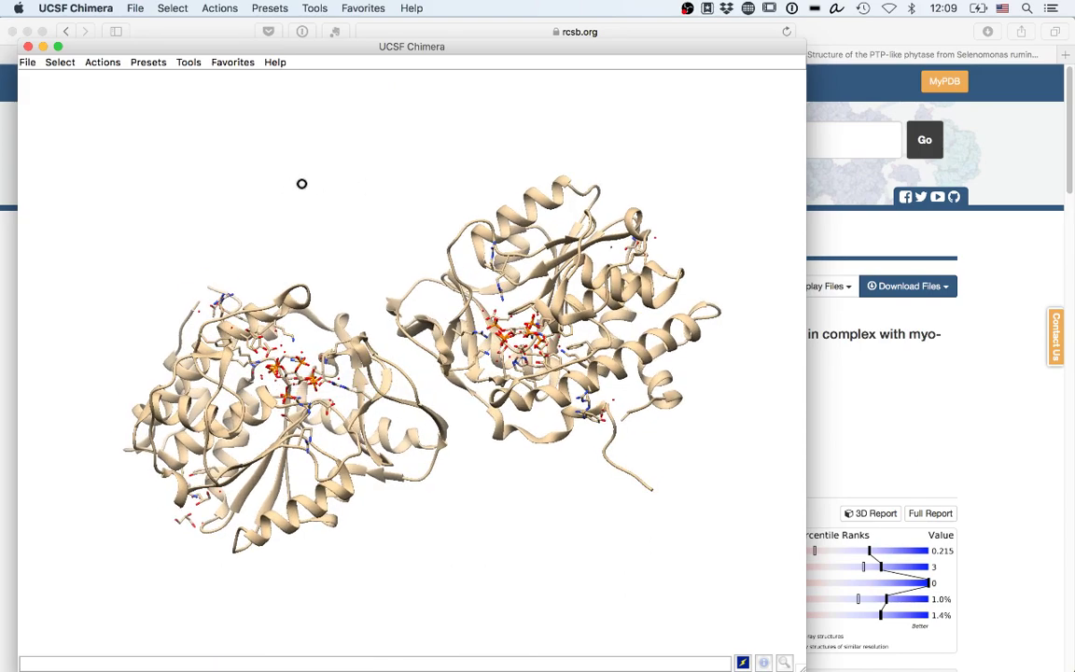
left_click_drag(303, 182, 317, 201)
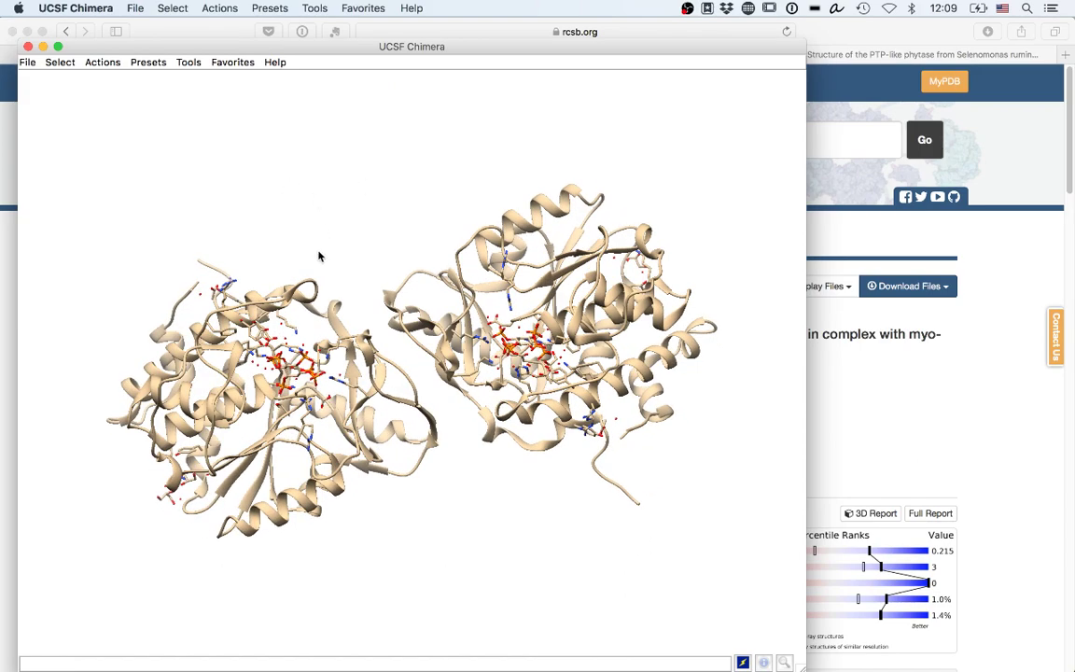
left_click_drag(319, 255, 417, 292)
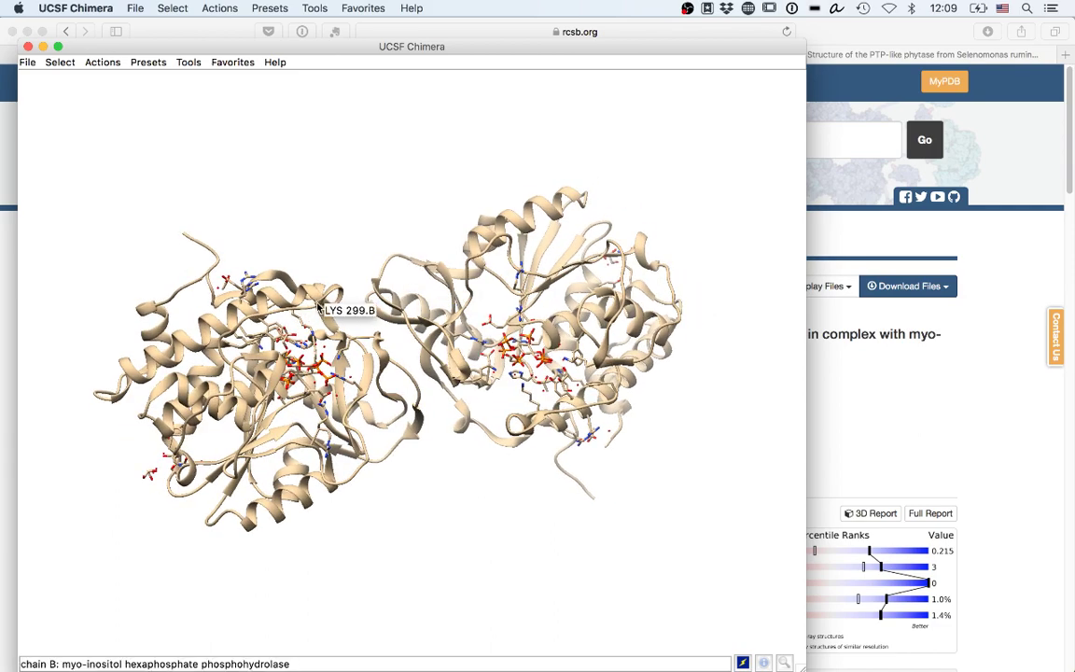
mouse_move(319, 310)
left_mouse_down()
mouse_move(230, 305)
mouse_move(315, 315)
left_mouse_up()
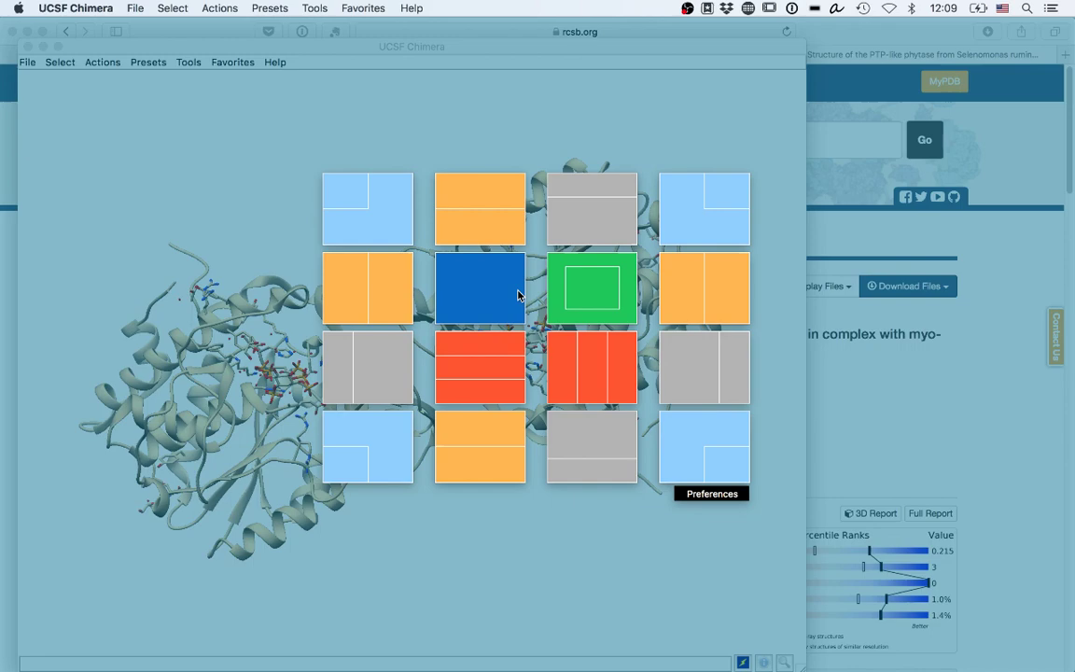
left_click(496, 277)
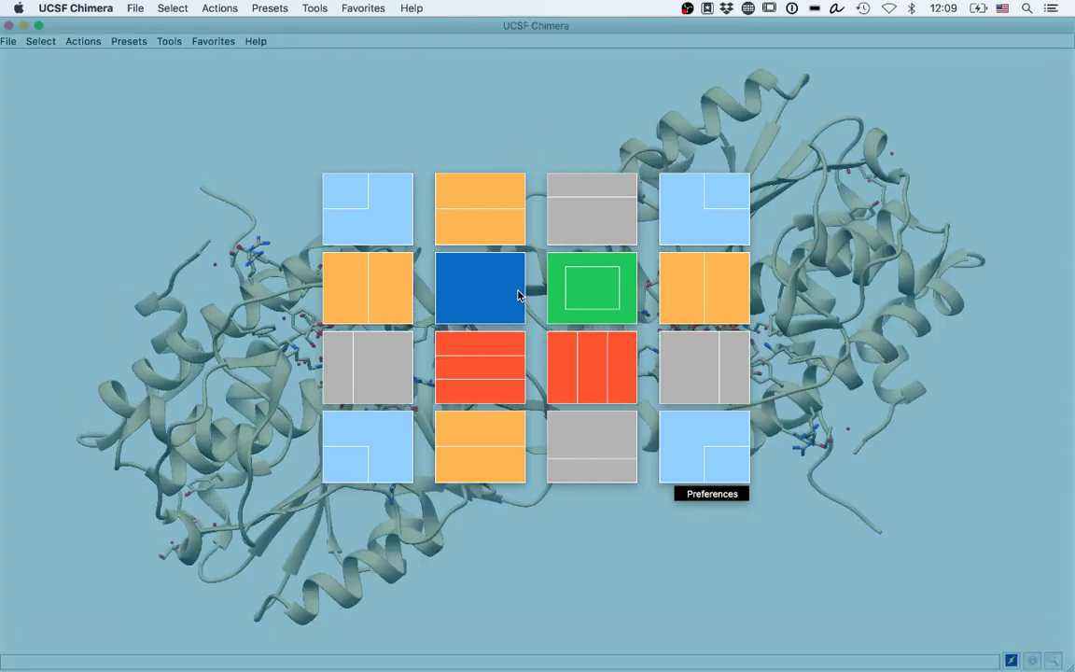
left_click_drag(496, 277, 468, 234)
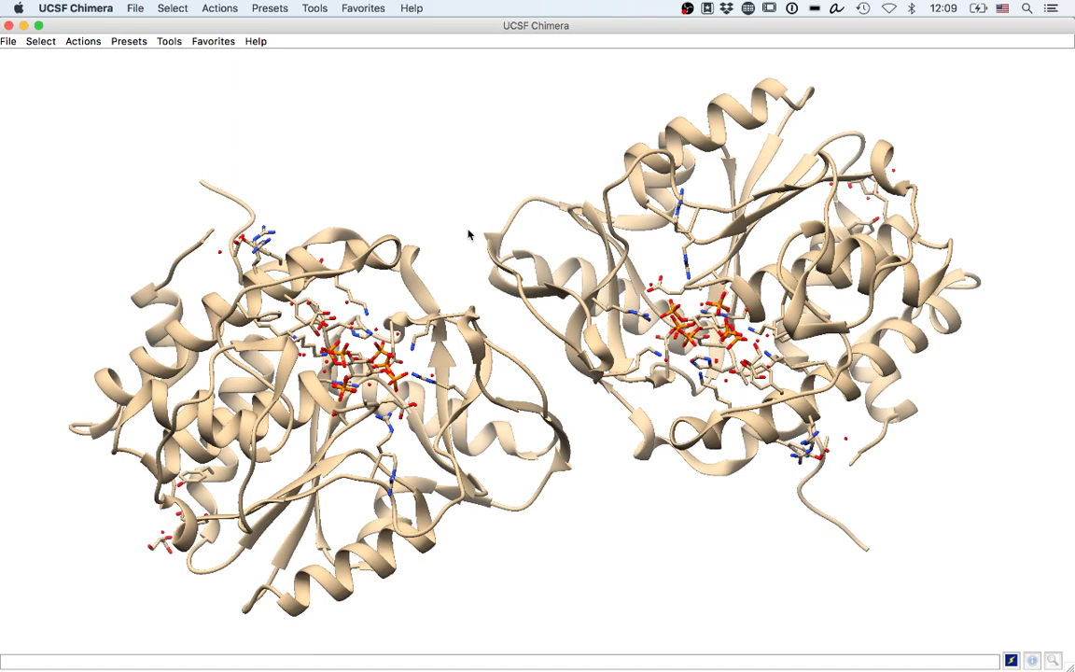
Step: Select chain B of the 3MMJ structure and delete its atoms and bonds
left_click(84, 42)
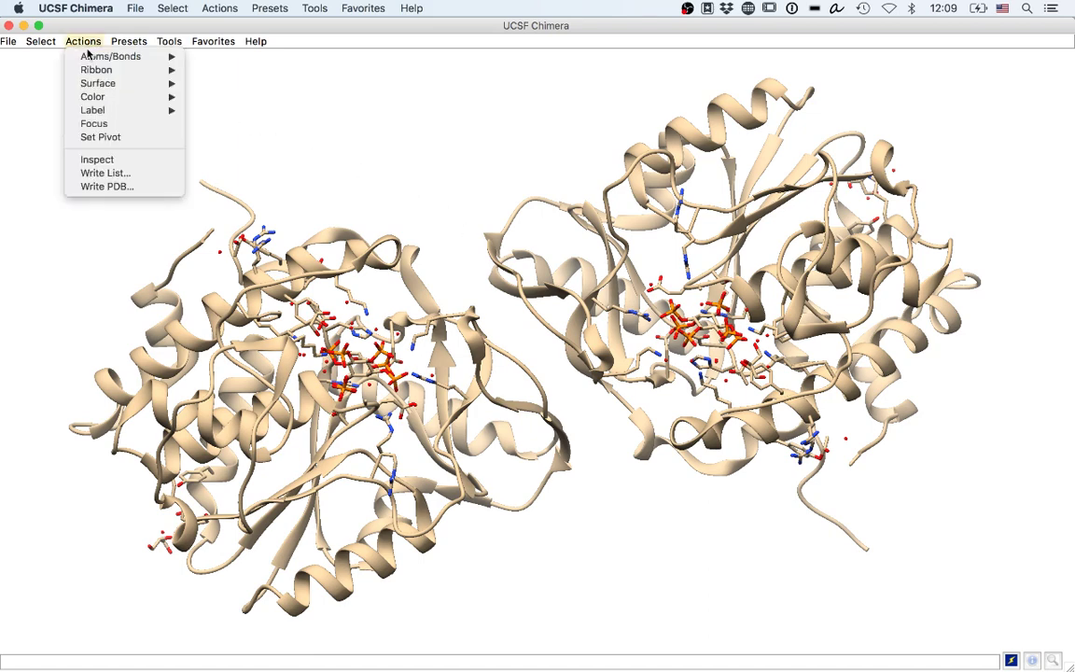
left_click(47, 43)
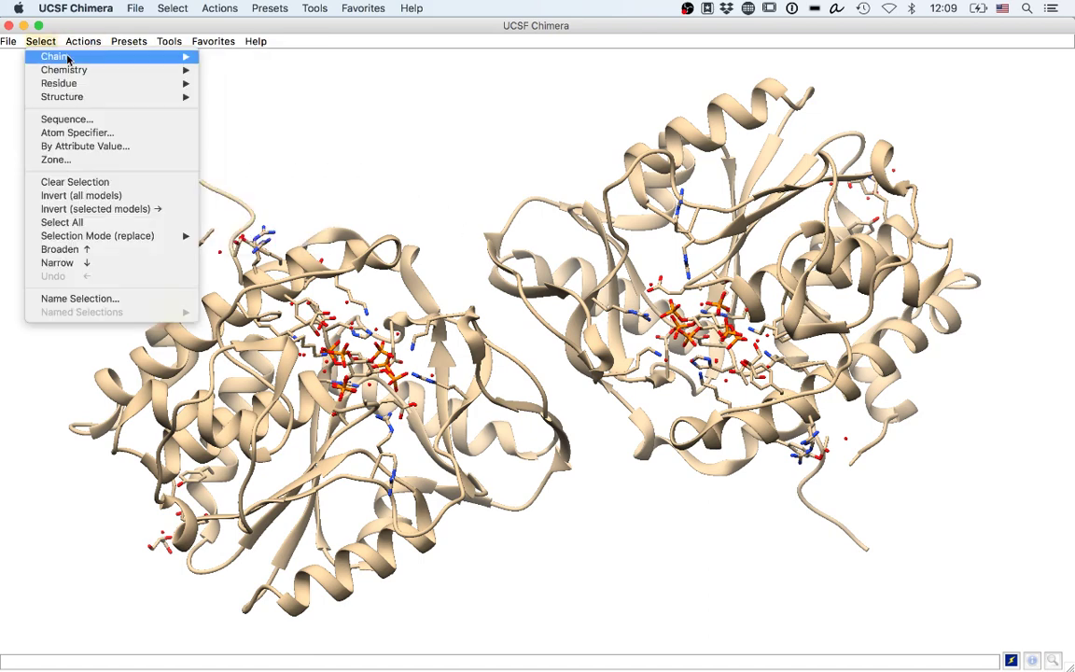
mouse_move(65, 56)
left_click(218, 70)
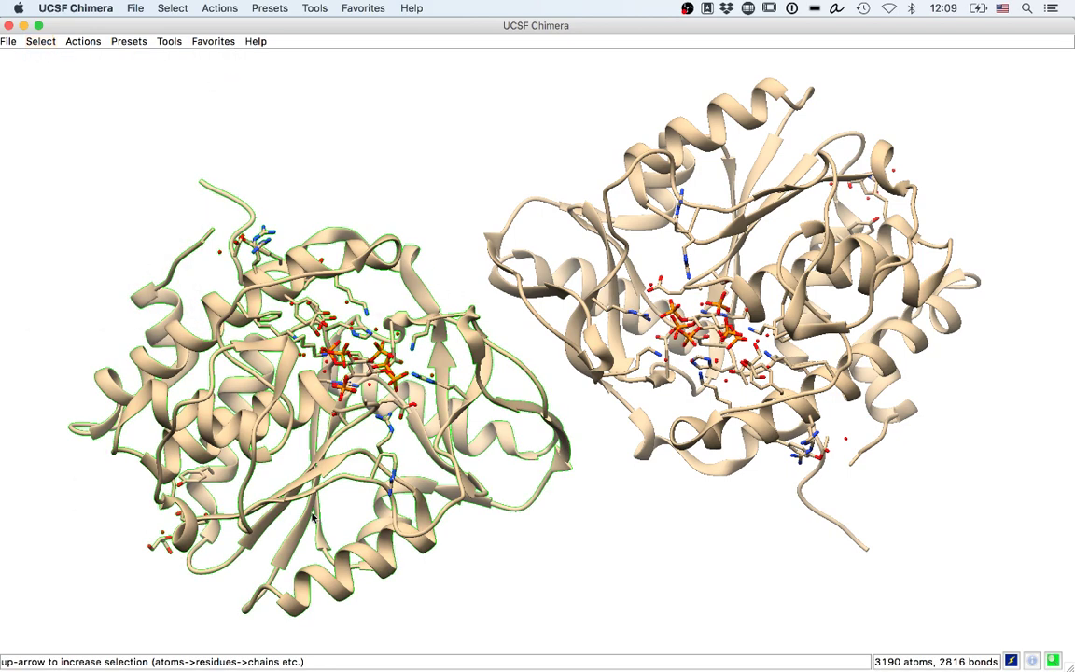
left_click(84, 41)
mouse_move(124, 56)
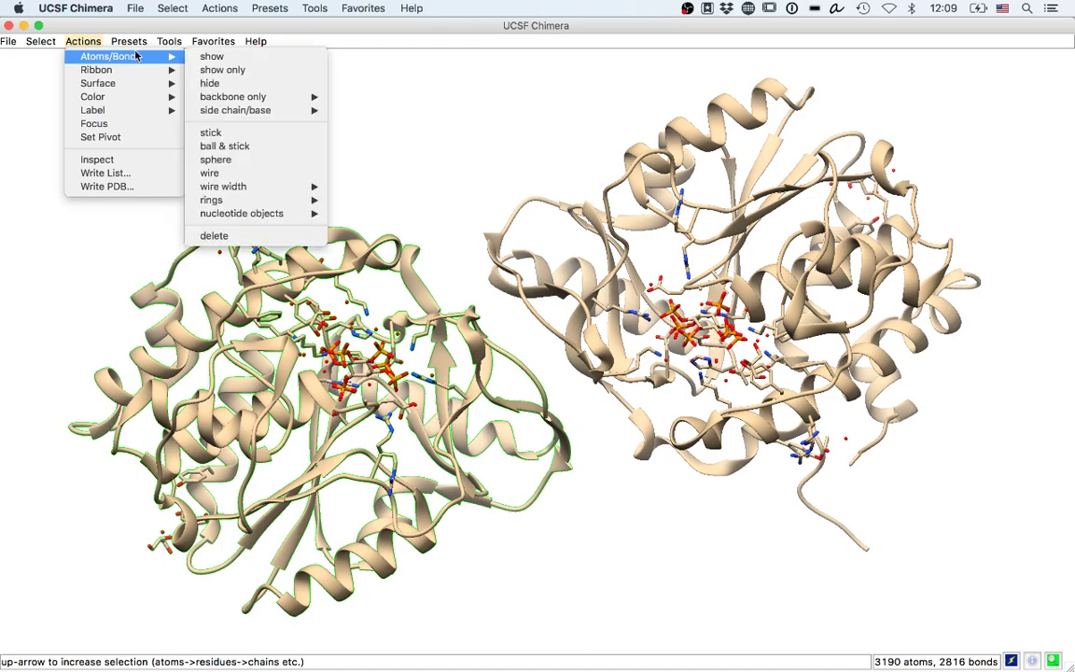
left_click(217, 214)
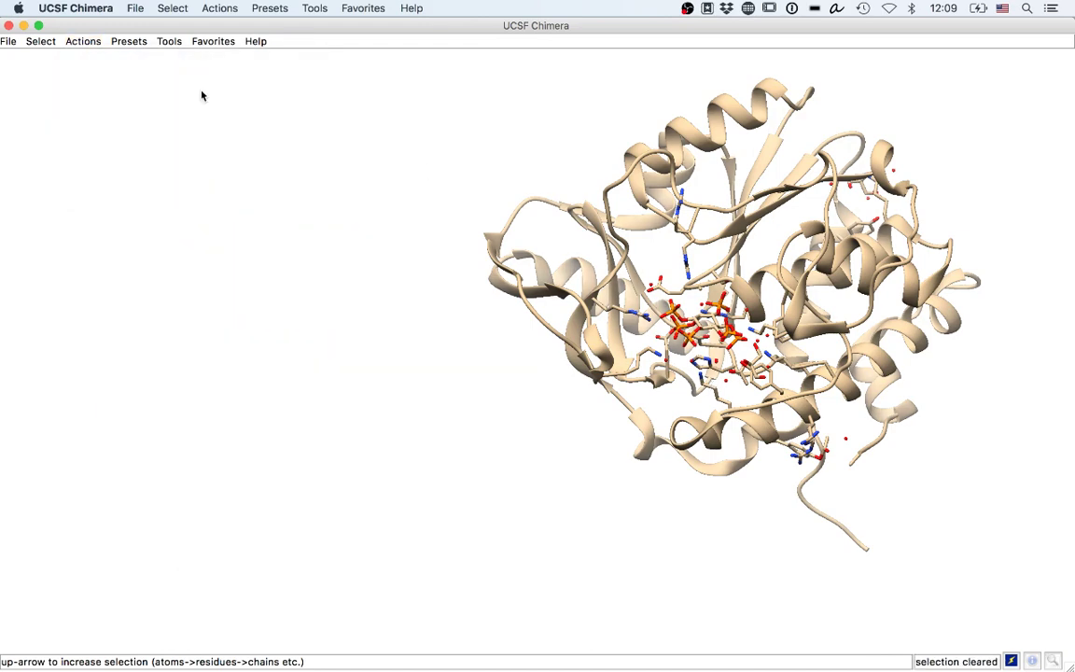
Step: Focus the view on the remaining chain and examine the ligand and surrounding residues in its binding site
left_click(93, 42)
left_click(96, 125)
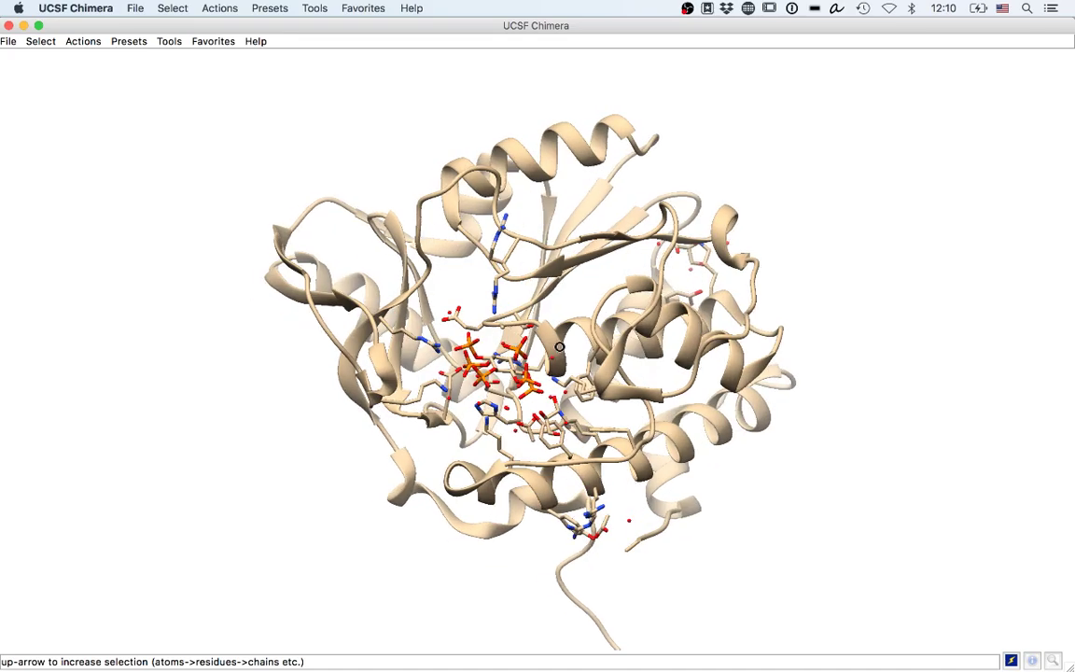
scroll(554, 343, "up", 3)
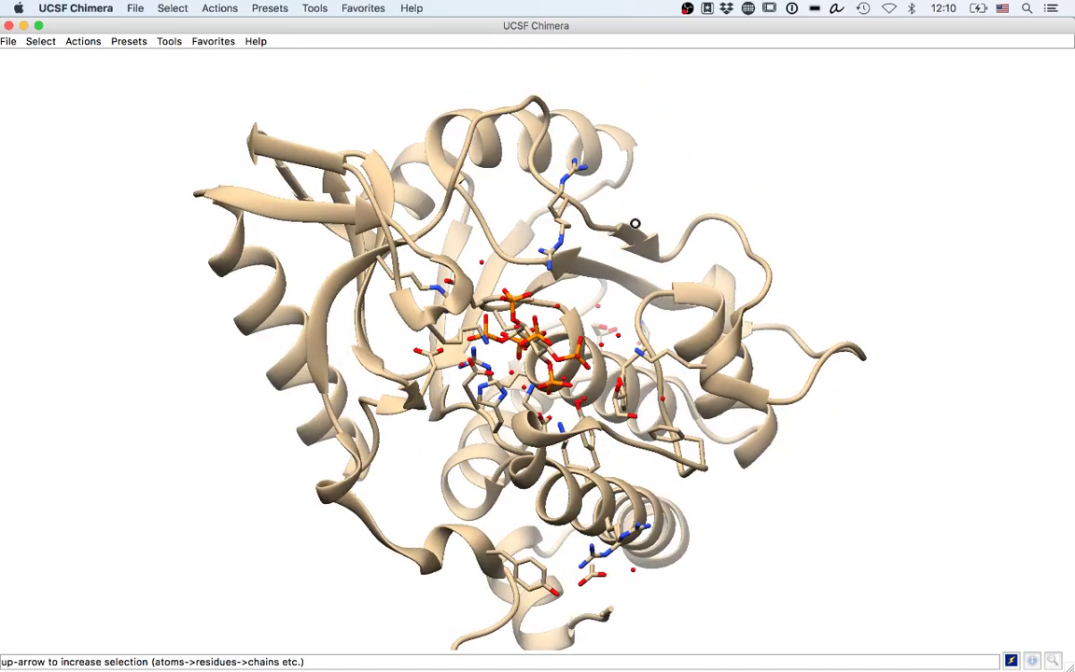
scroll(493, 261, "up", 3)
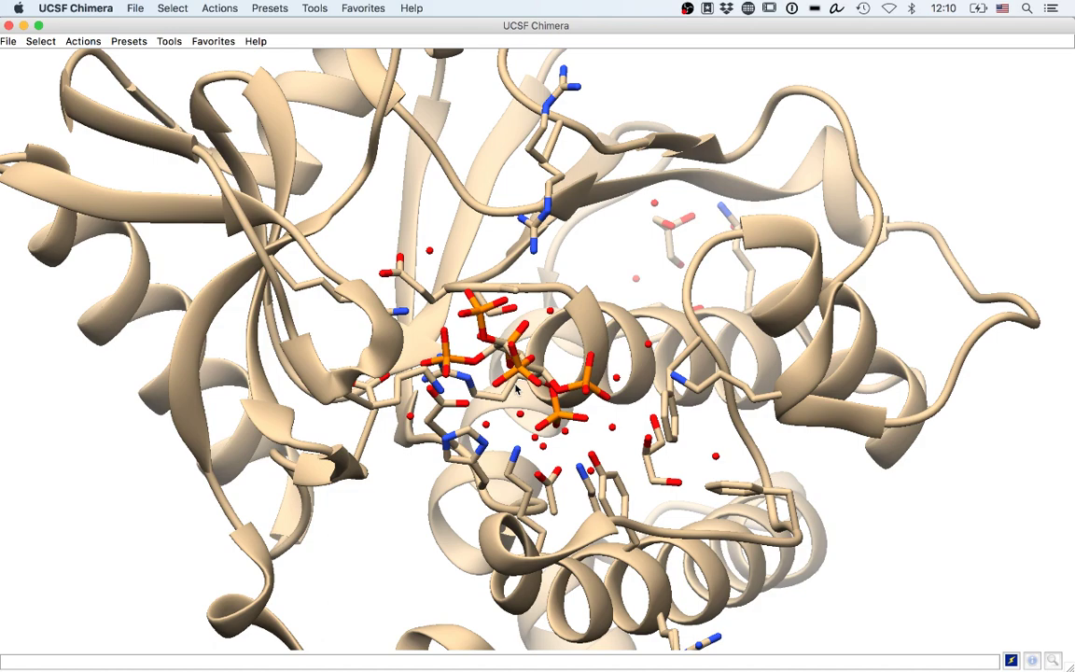
left_click_drag(510, 310, 21, 7)
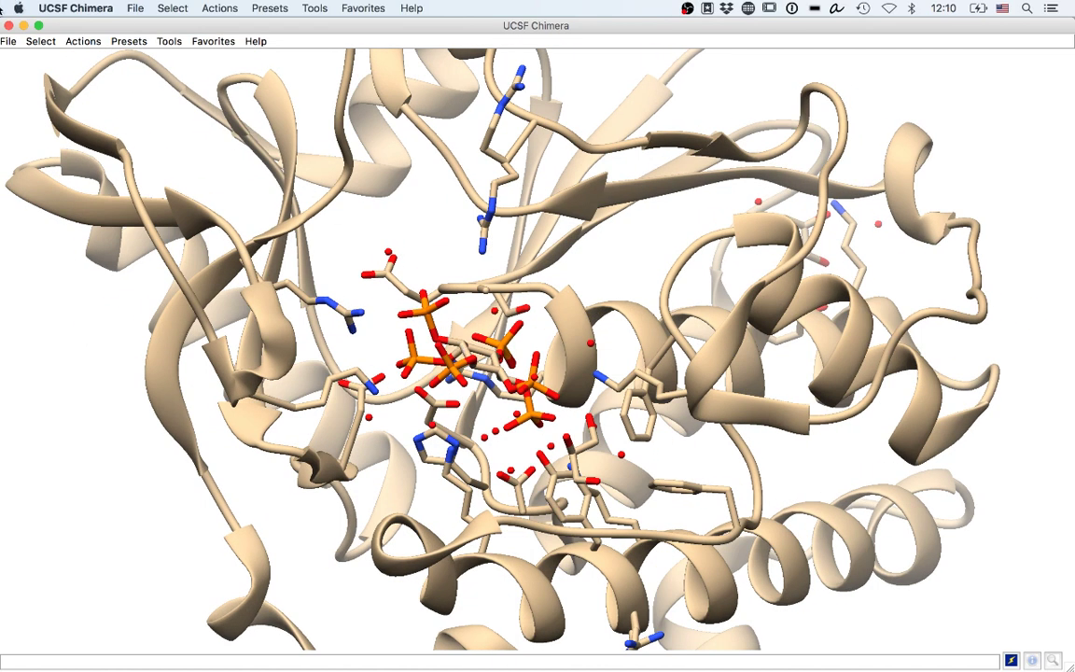
Step: Select all nonstandard residues of the 3MMJ structure and delete their atoms and bonds
left_click(37, 42)
mouse_move(83, 83)
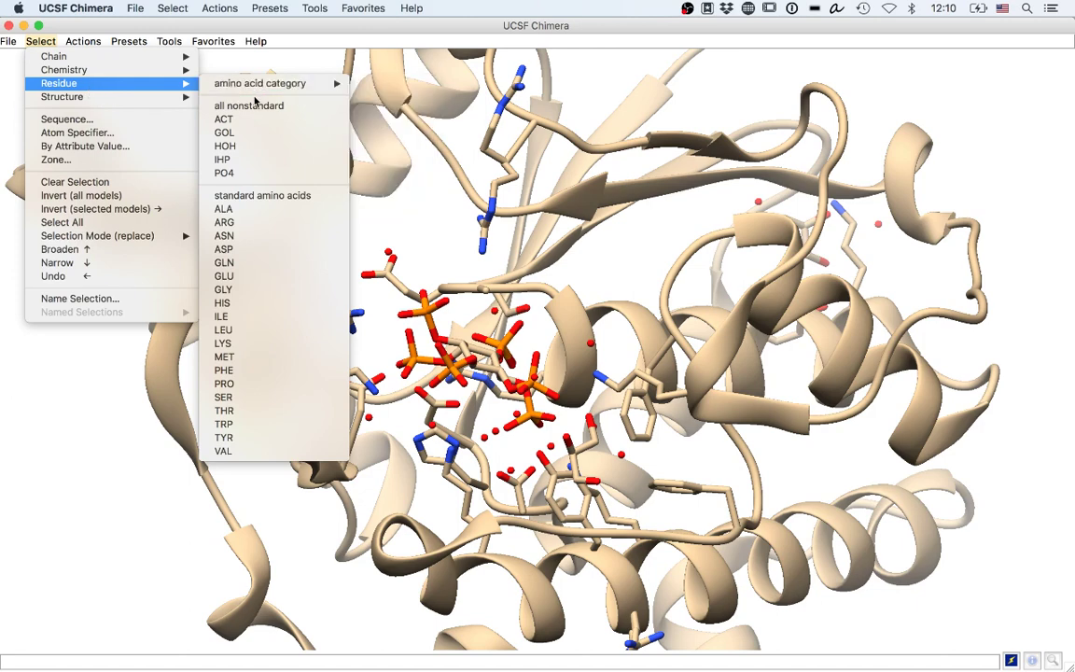
left_click(252, 107)
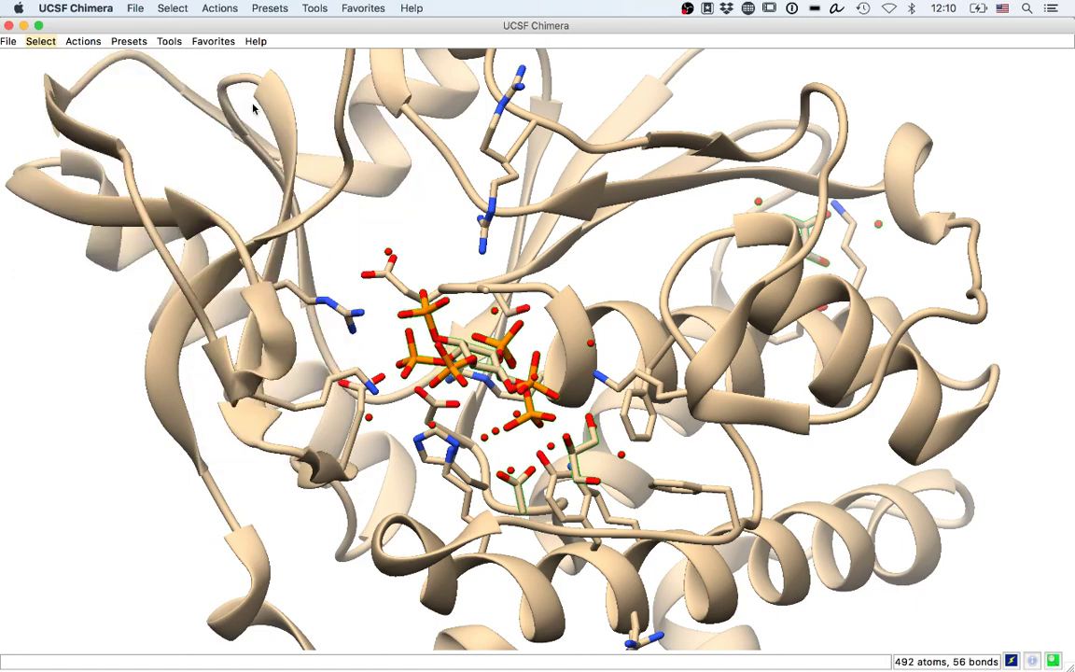
left_click(83, 41)
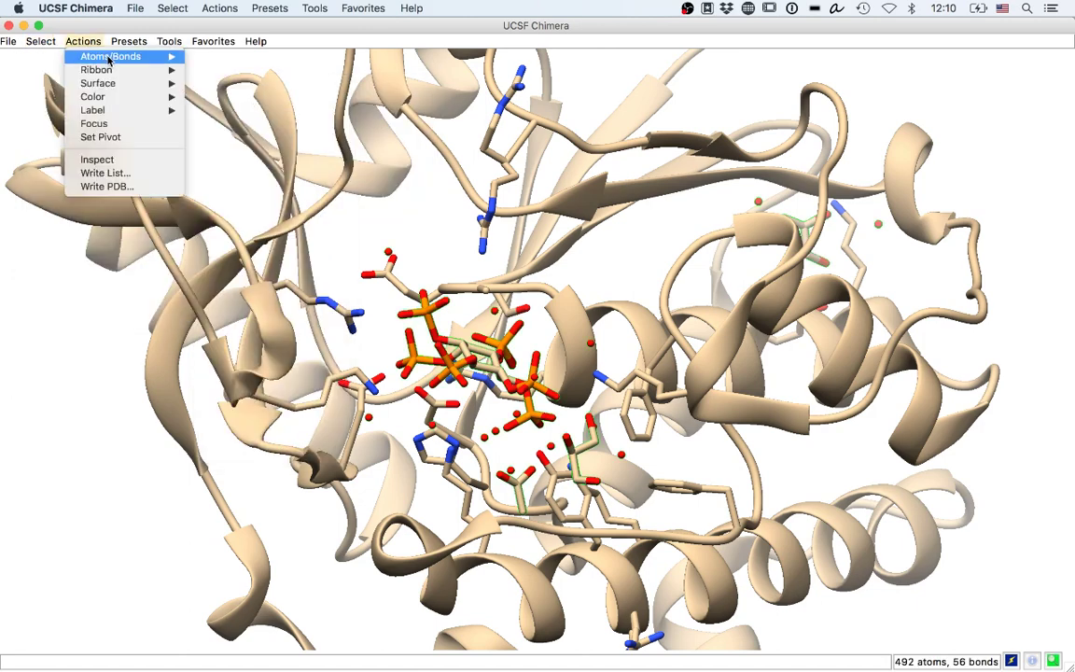
mouse_move(110, 57)
left_click(216, 235)
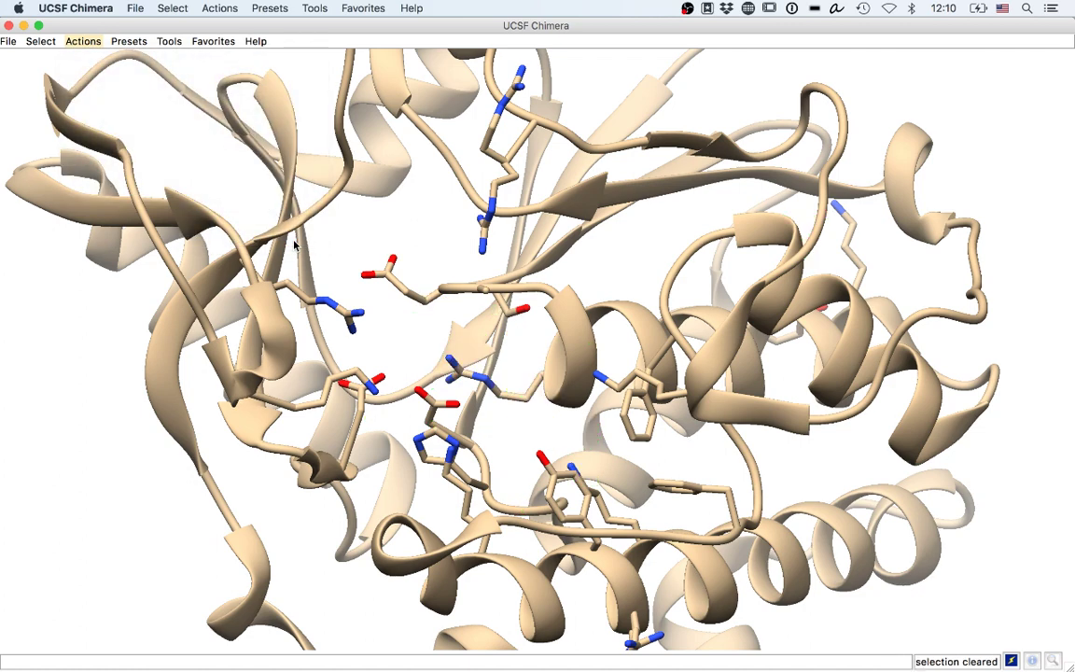
Step: Run Dock Prep on 3mmj.pdb with adding hydrogens and charges enabled and writing a Mol2 file turned off
left_click(168, 41)
mouse_move(238, 150)
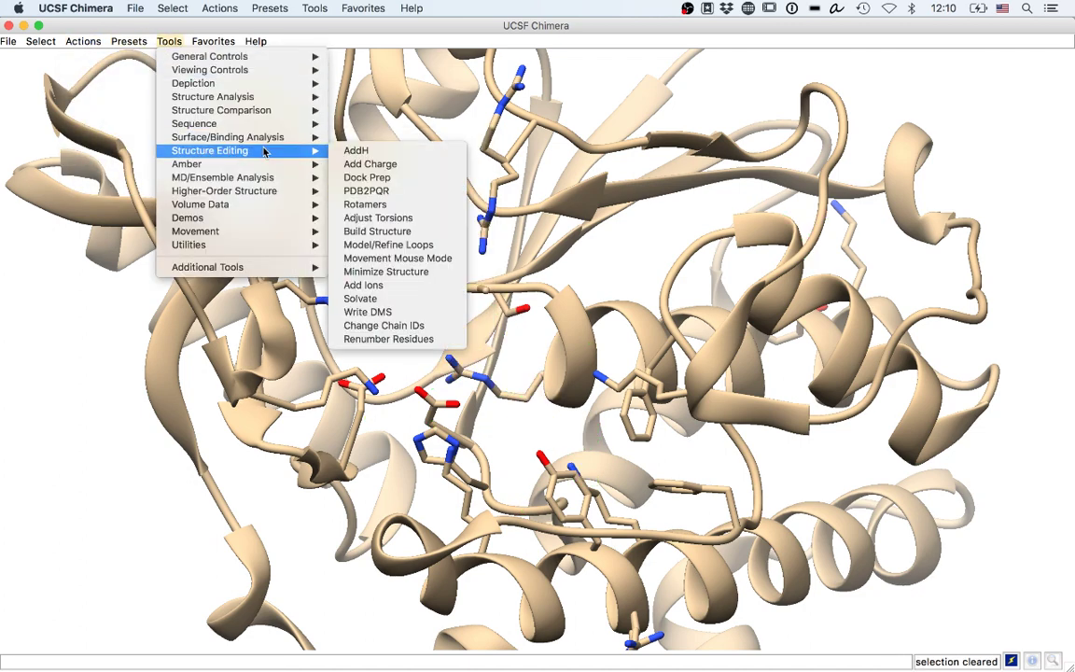
left_click(410, 179)
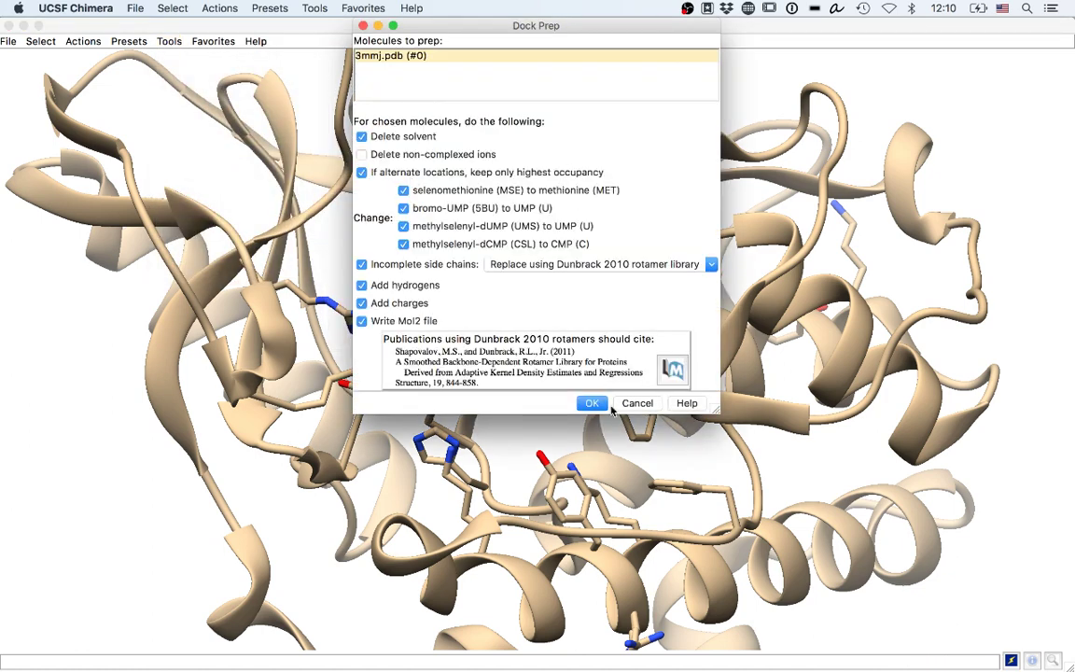
left_click(428, 322)
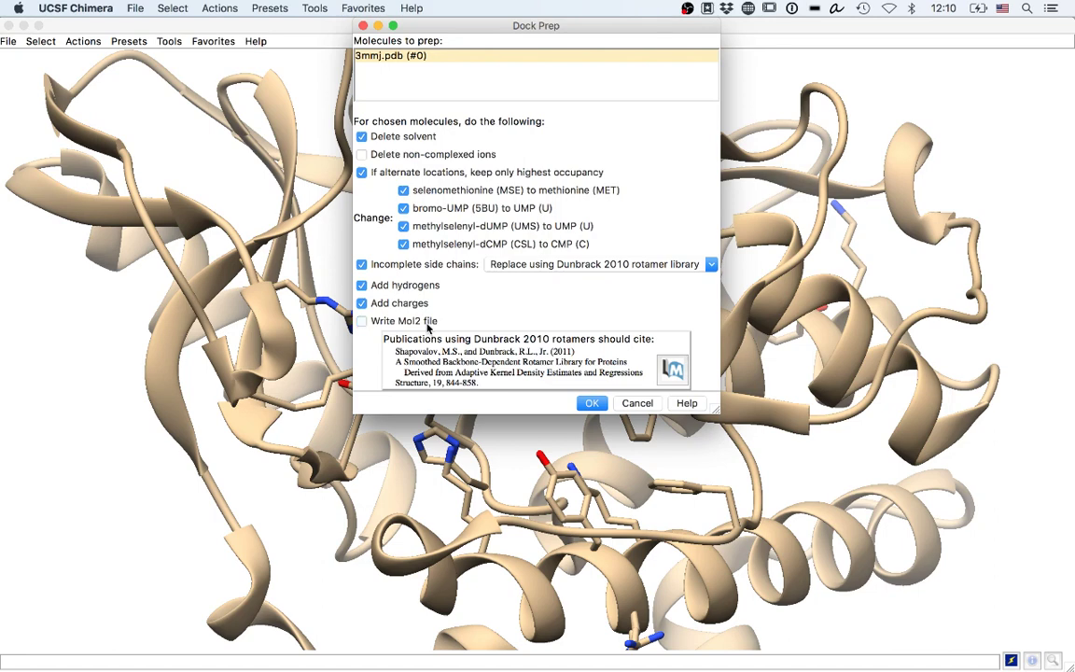
left_click(583, 404)
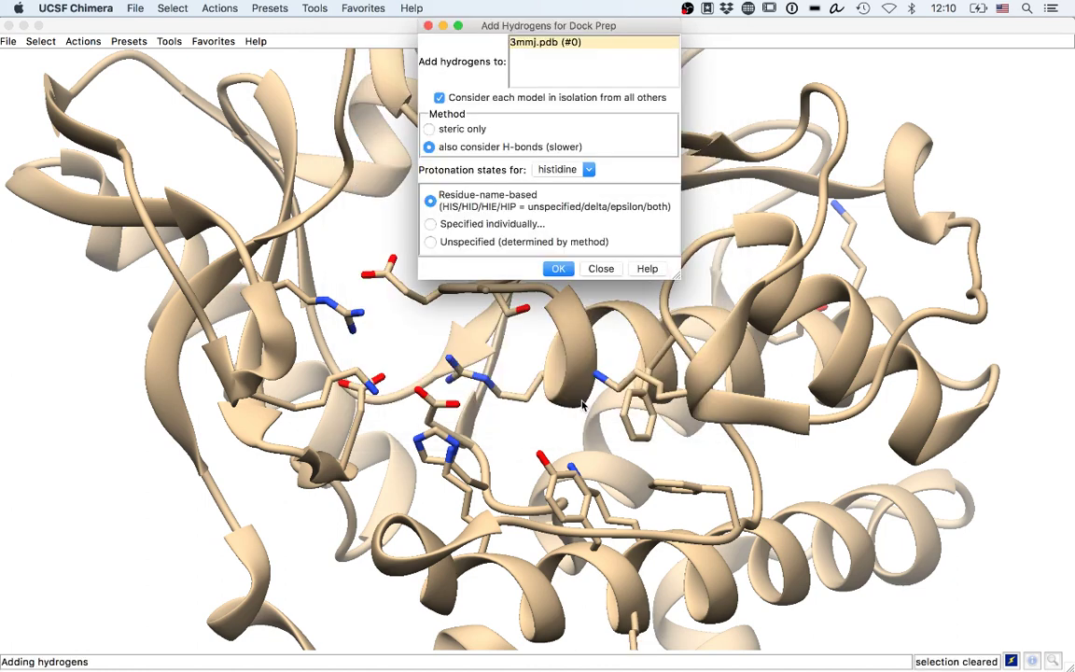
Step: Set the histidine protonation states to be specified individually and identify the histidine in the binding site of the structure
left_click(506, 243)
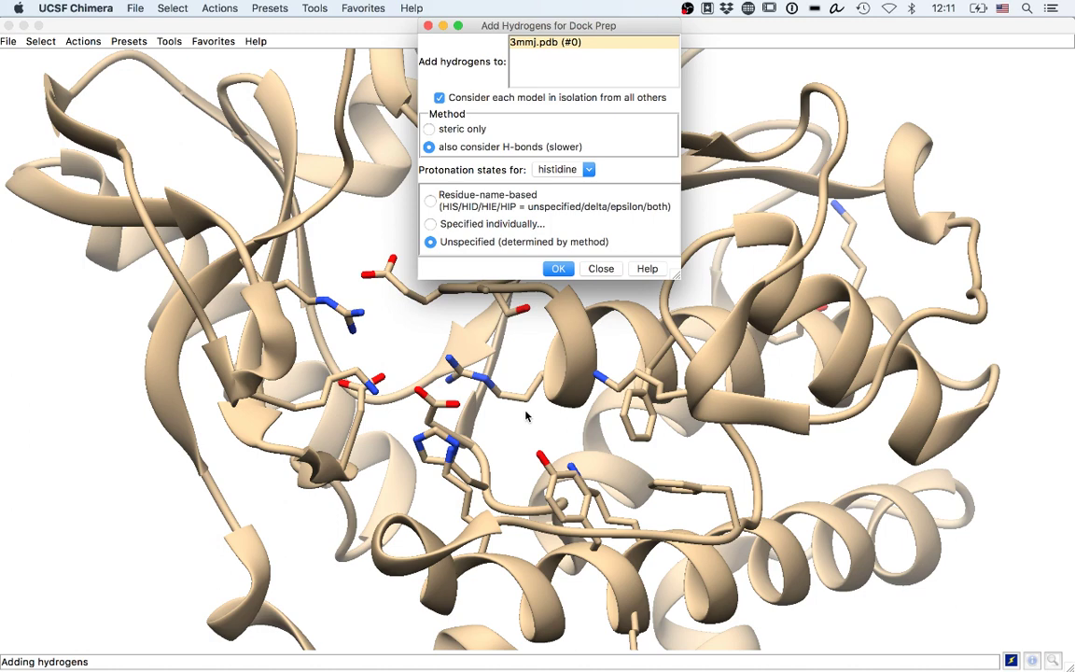
left_click(492, 202)
left_click(436, 222)
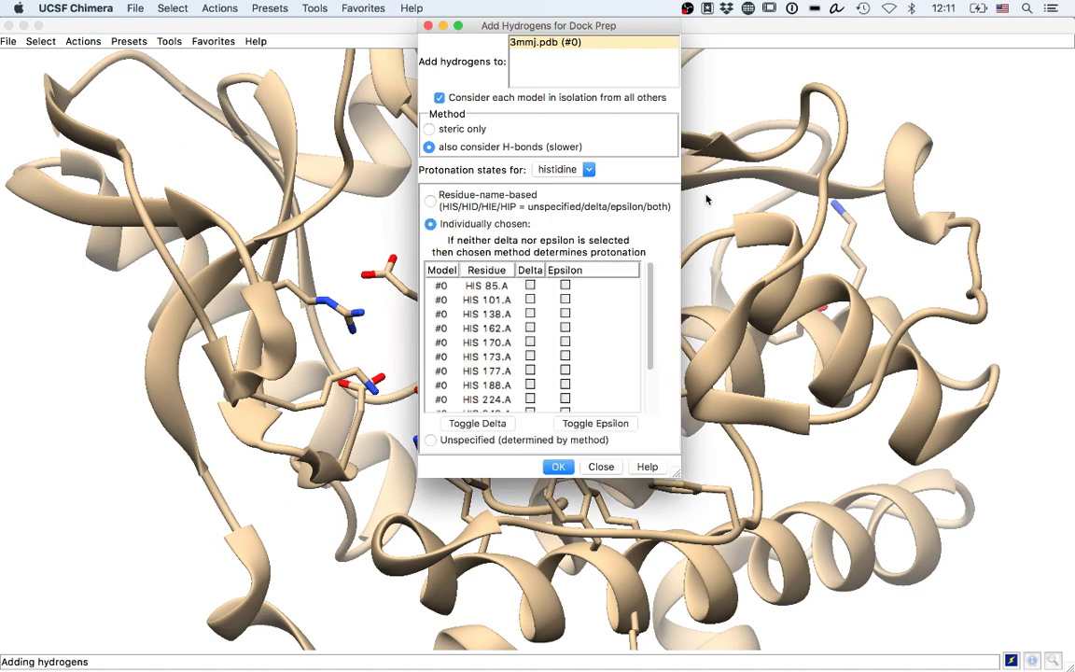
left_click_drag(612, 35, 942, 44)
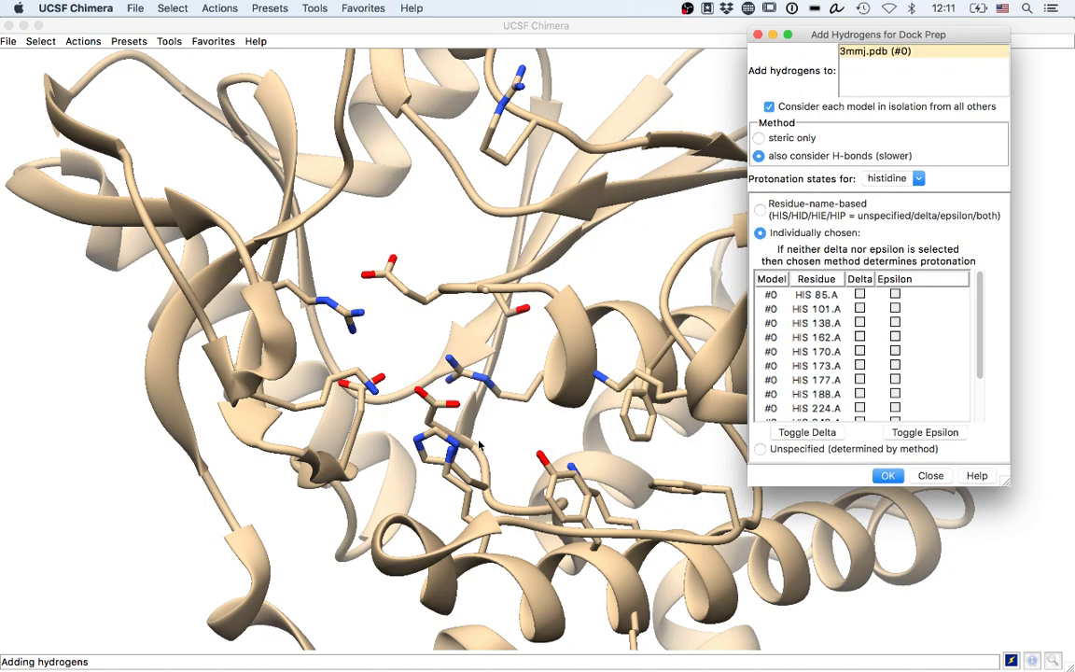
left_click(415, 447)
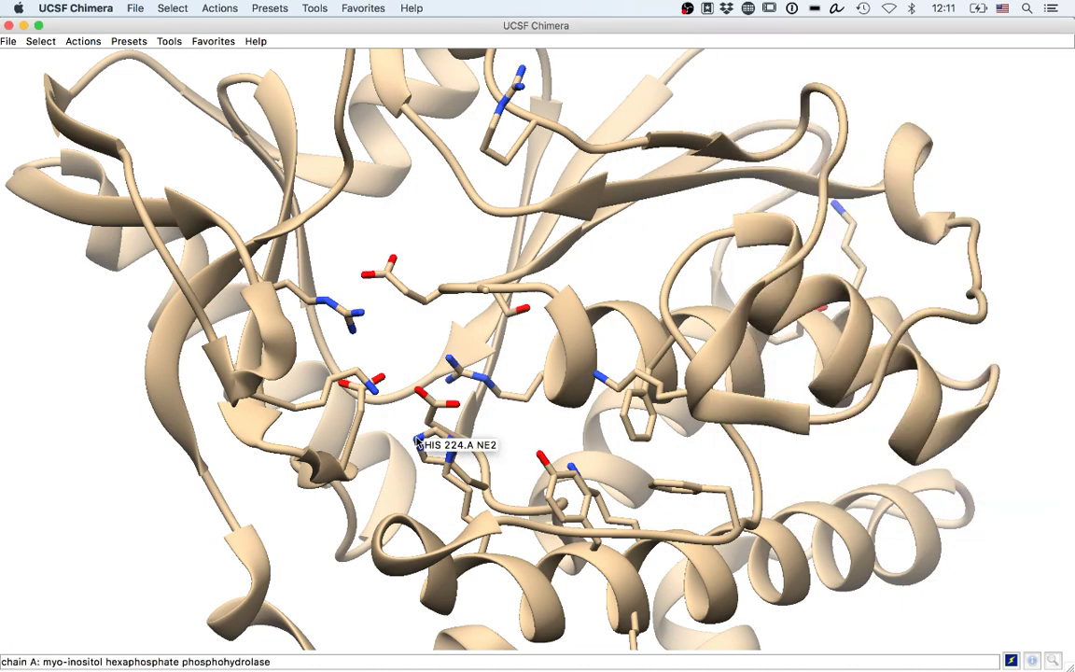
key("ctrl+Down")
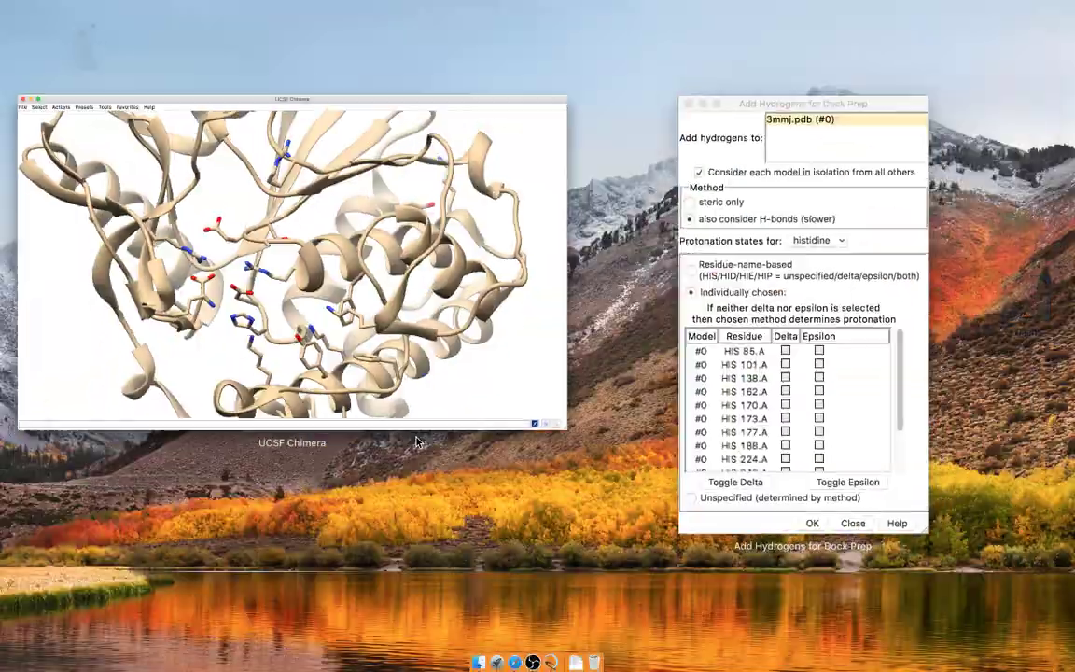
left_click(897, 286)
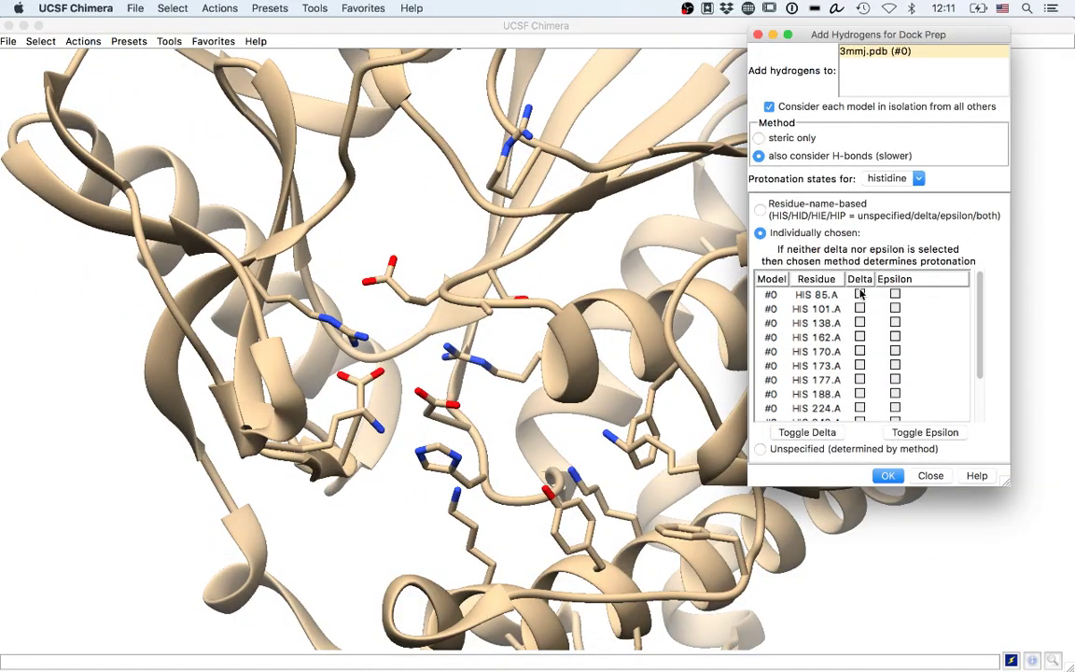
Step: Mark delta protonation for the listed histidines and additionally epsilon protonation for HIS 224.A
left_click(860, 293)
scroll(962, 391, "down", 3)
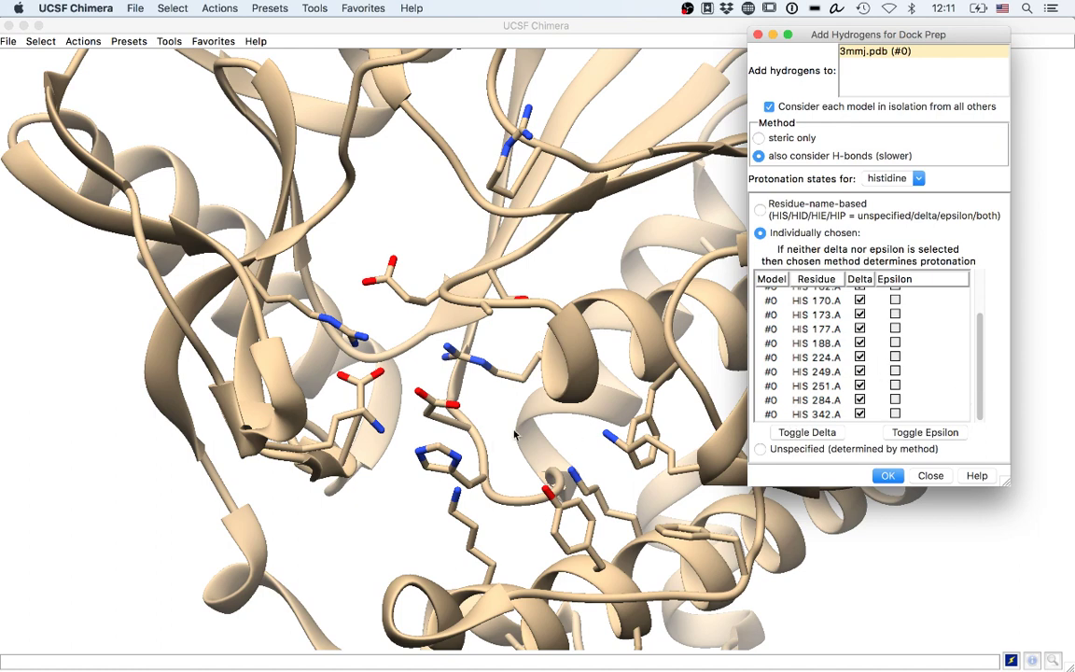
left_click(404, 407)
key("ctrl+Up")
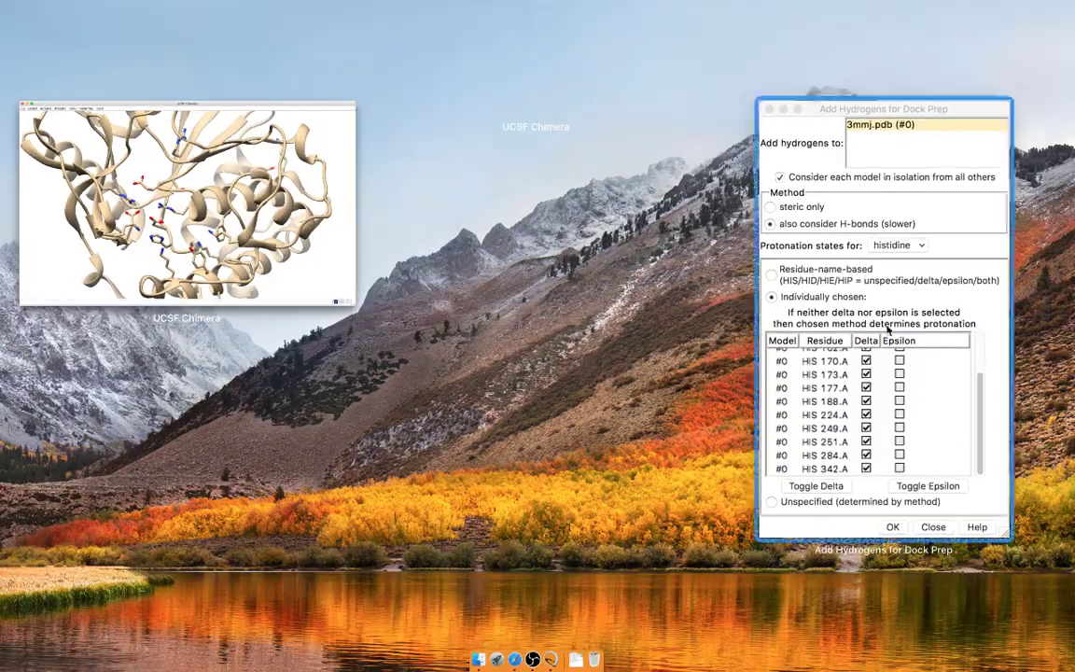
left_click(926, 349)
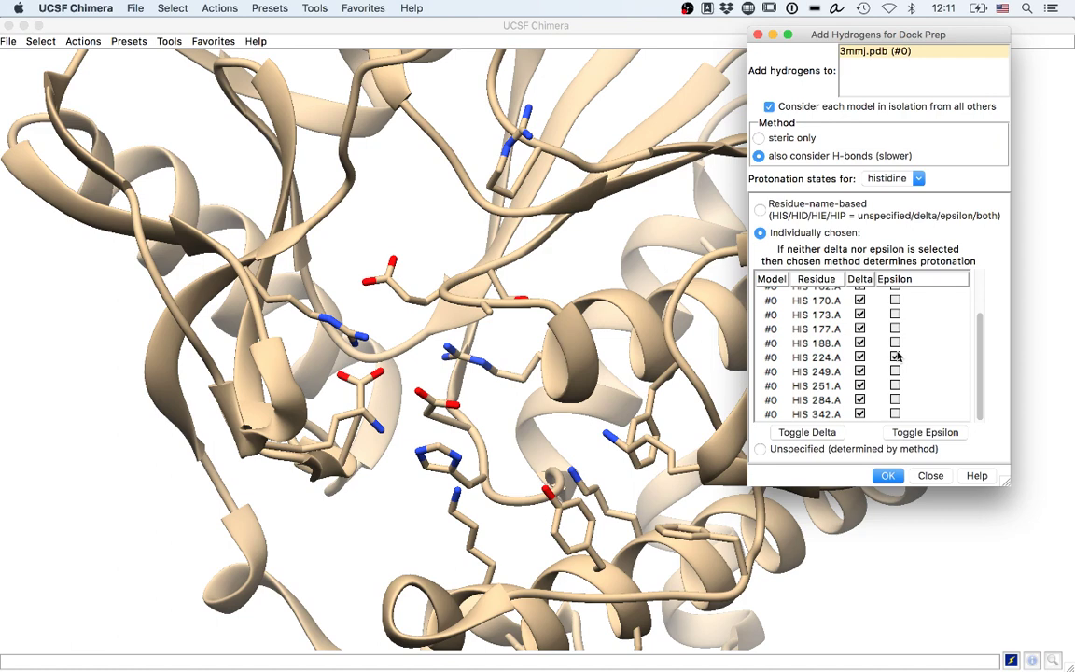
Step: Add the hydrogens and assign charges using AMBER ff14SB for standard residues and AM1-BCC for other residues
left_click(885, 476)
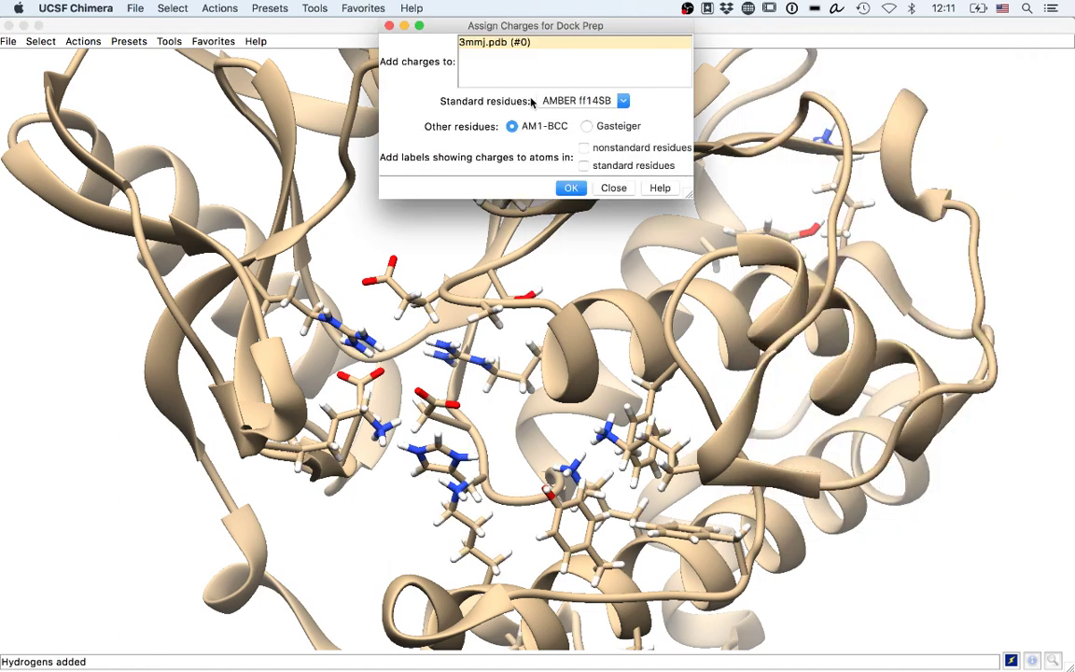
left_click(569, 188)
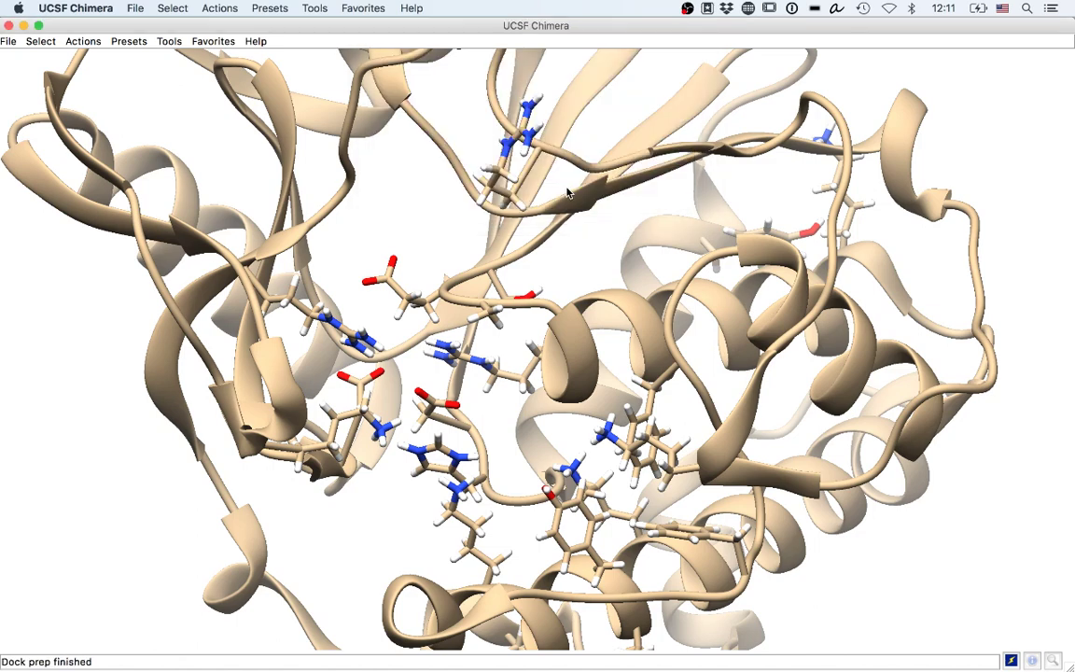
Step: Save the prepared receptor as a PDB file named 3MMJe in the Desktop folder
left_click(8, 41)
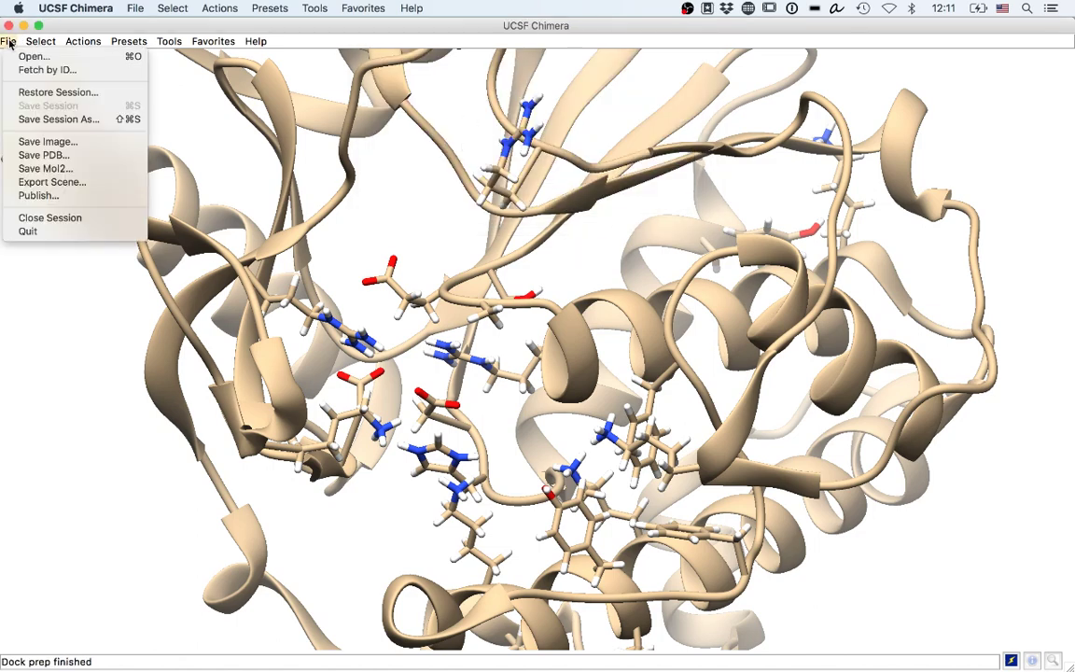
left_click(82, 151)
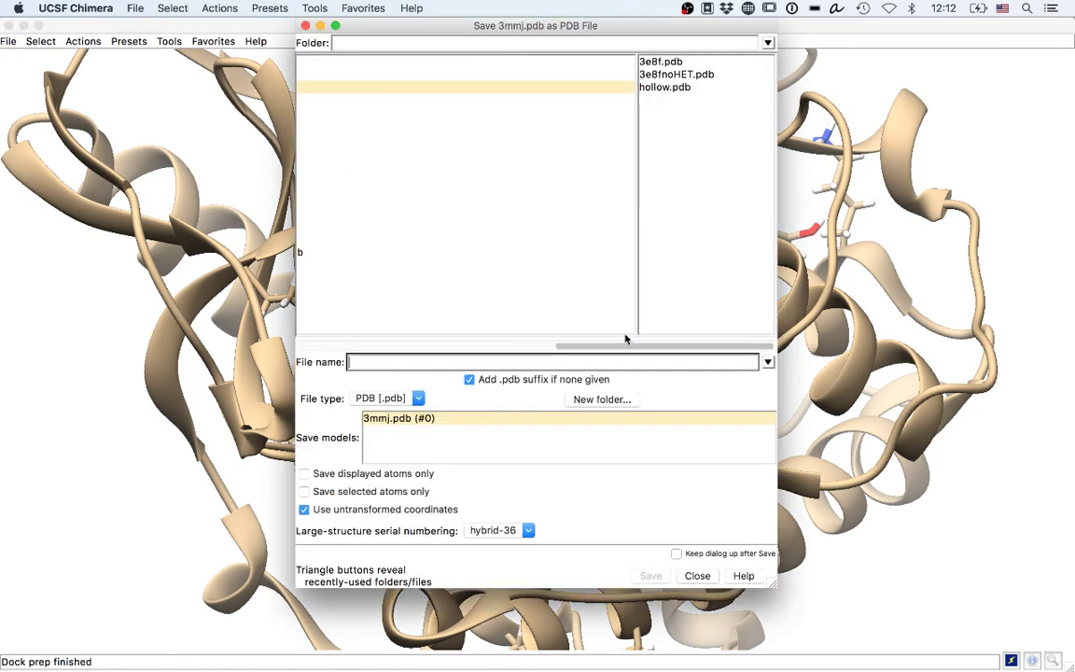
left_click_drag(618, 347, 452, 243)
left_click(462, 87)
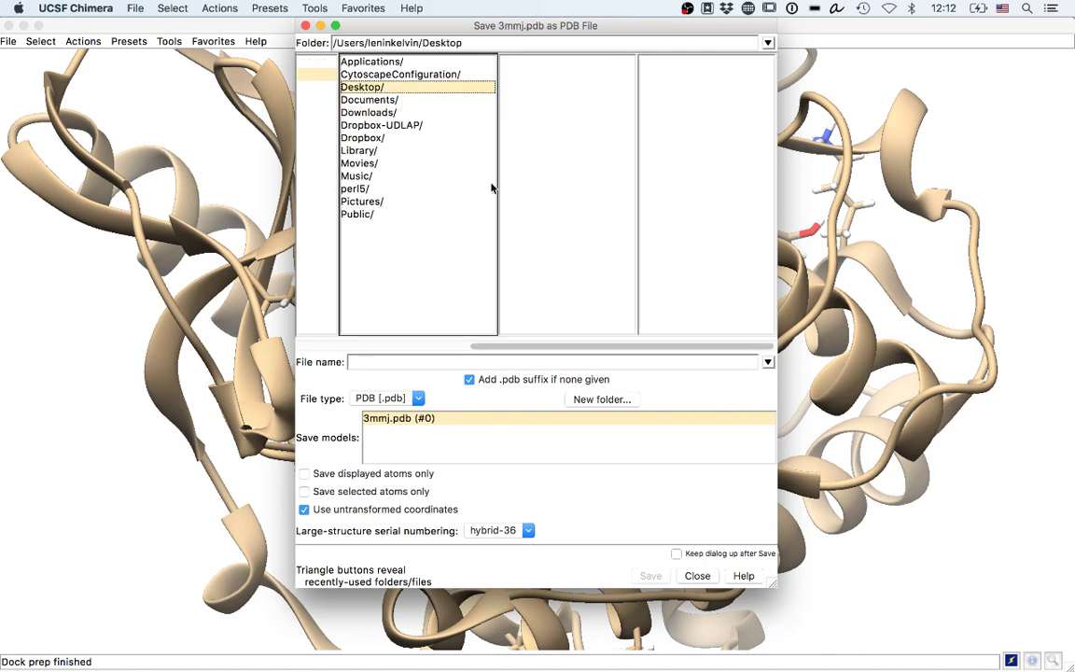
left_click(453, 364)
type("3M")
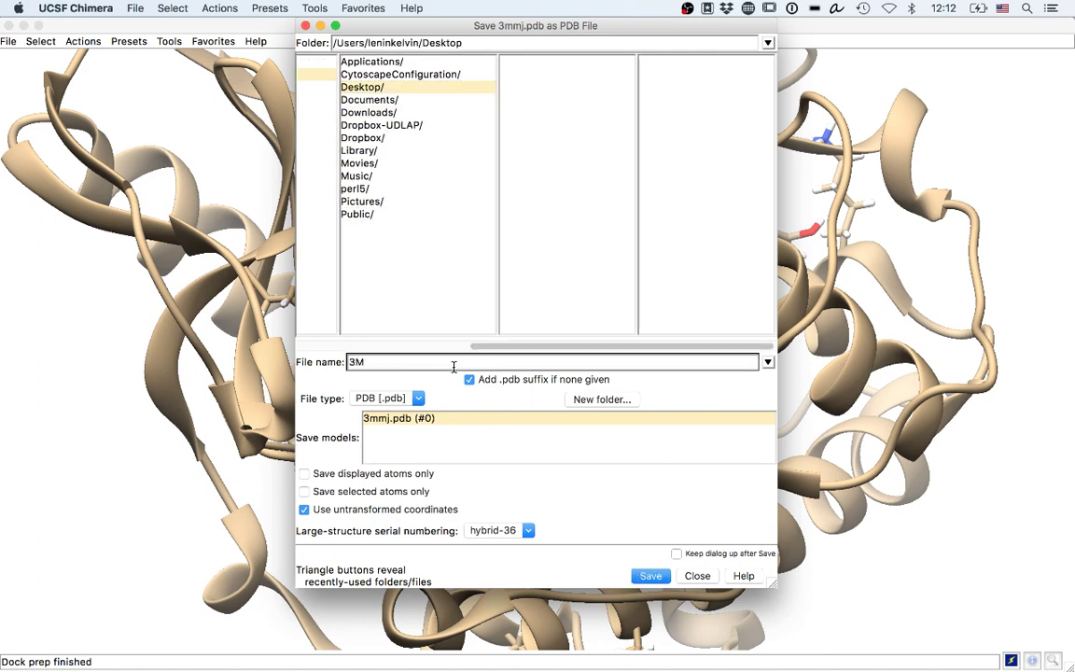
type("MjJ")
key("Return")
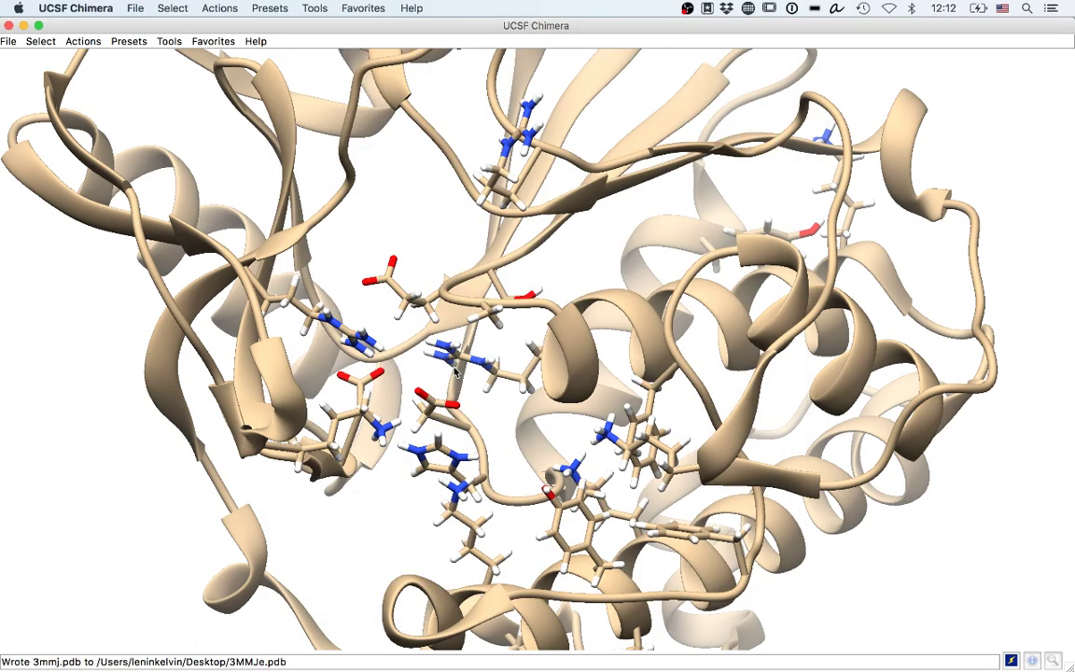
Step: Close the current session and reopen the original 3mmj.pdb from the recent files
left_click(7, 41)
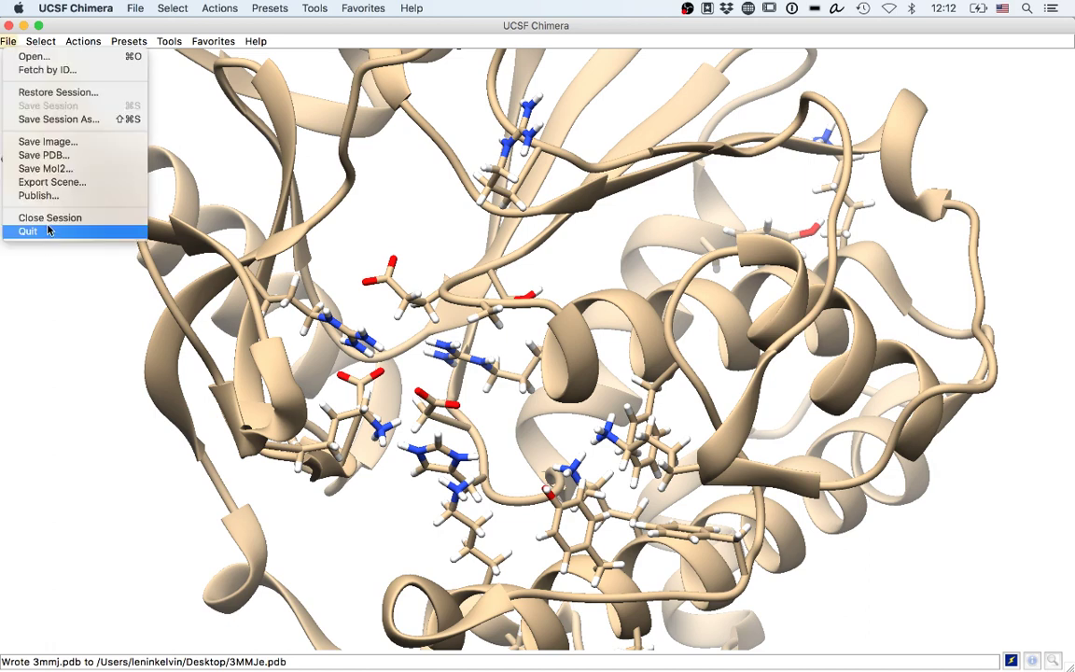
left_click(47, 219)
left_click(8, 41)
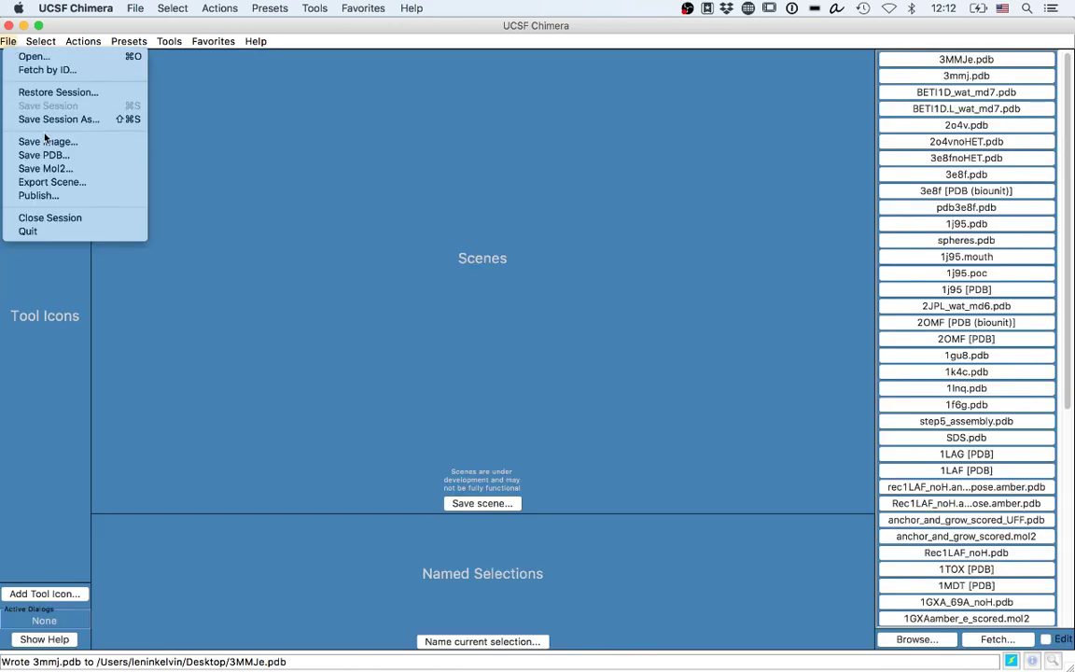
left_click(957, 94)
left_click(961, 77)
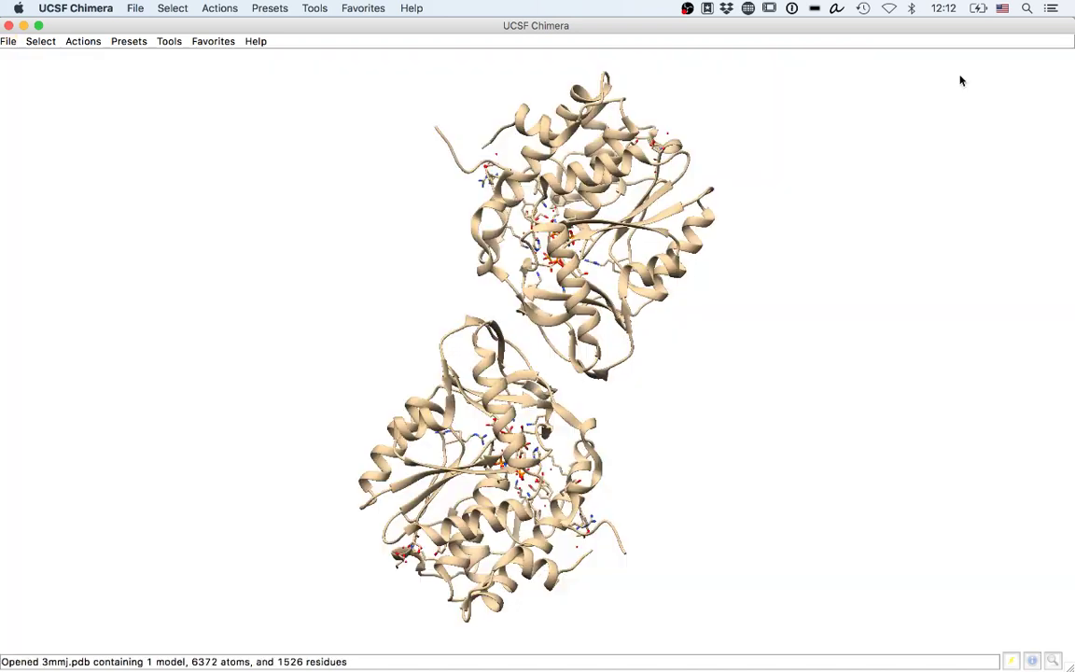
Step: Select chain B of the reopened 3mmj.pdb structure and delete its atoms and bonds
left_click(41, 42)
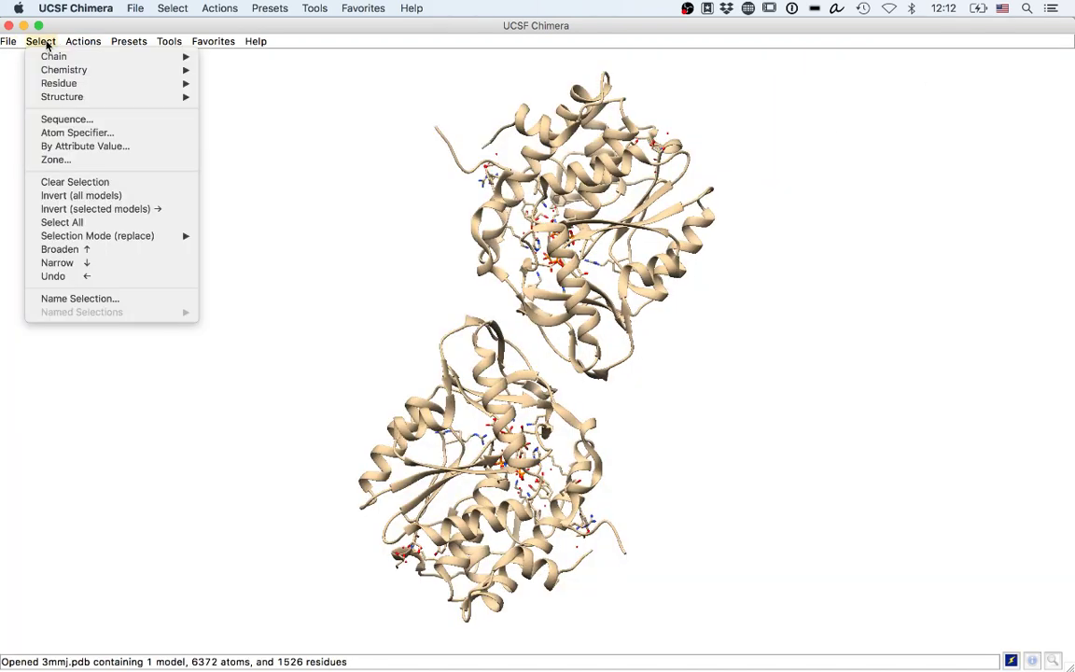
mouse_move(84, 56)
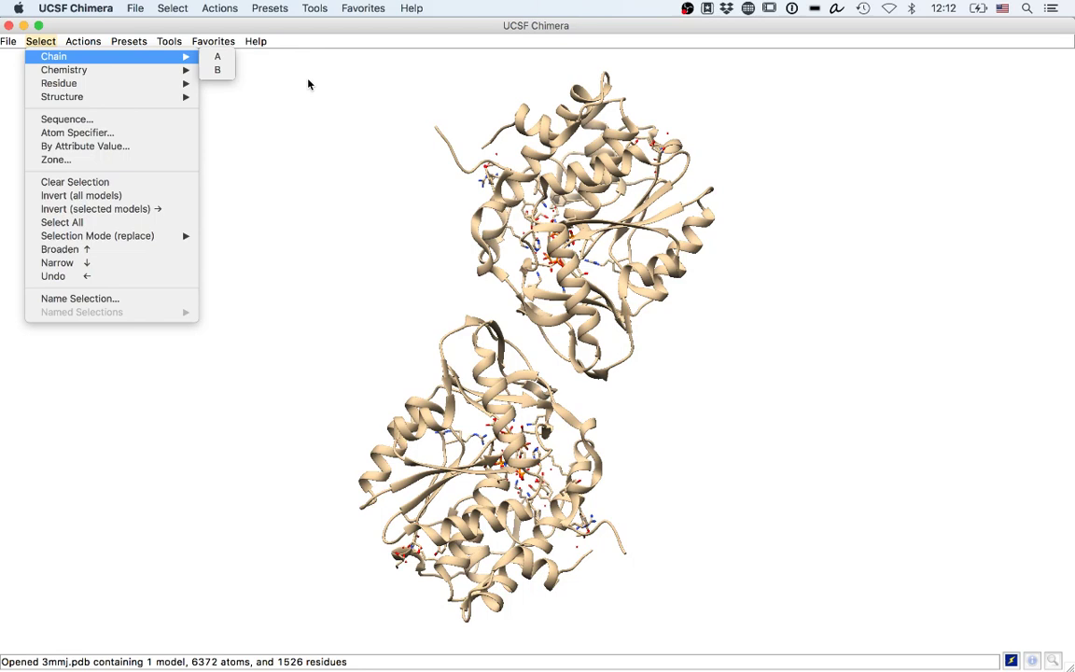
left_click(219, 71)
left_click(84, 41)
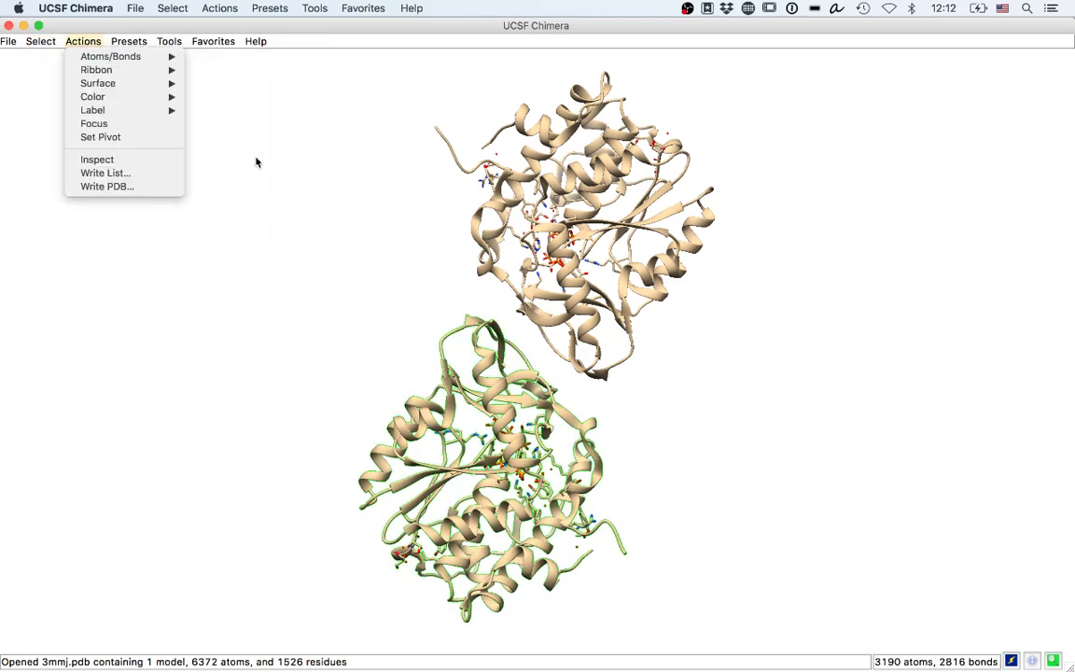
mouse_move(169, 56)
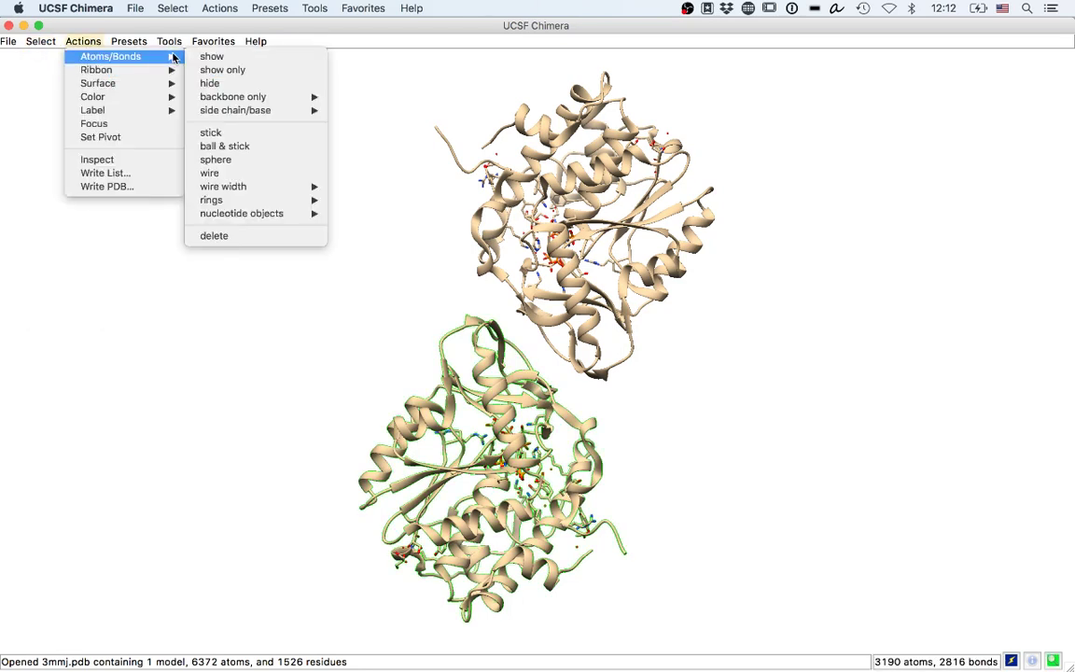
left_click(205, 231)
Step: Select the IHP residue in the remaining chain and focus the view on it
left_click(42, 42)
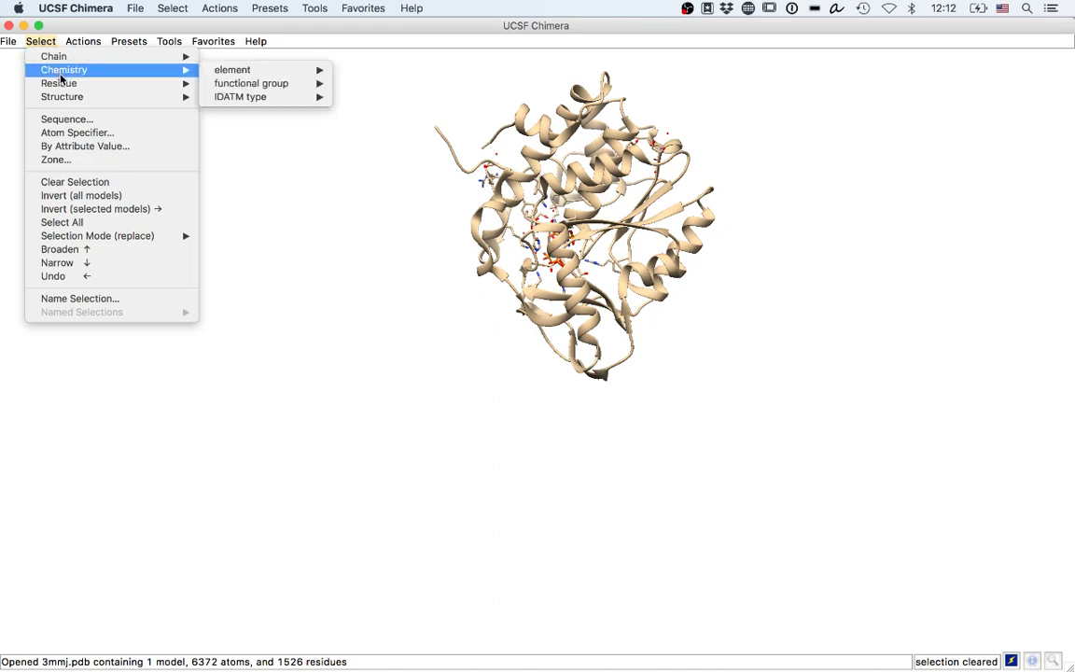
mouse_move(63, 85)
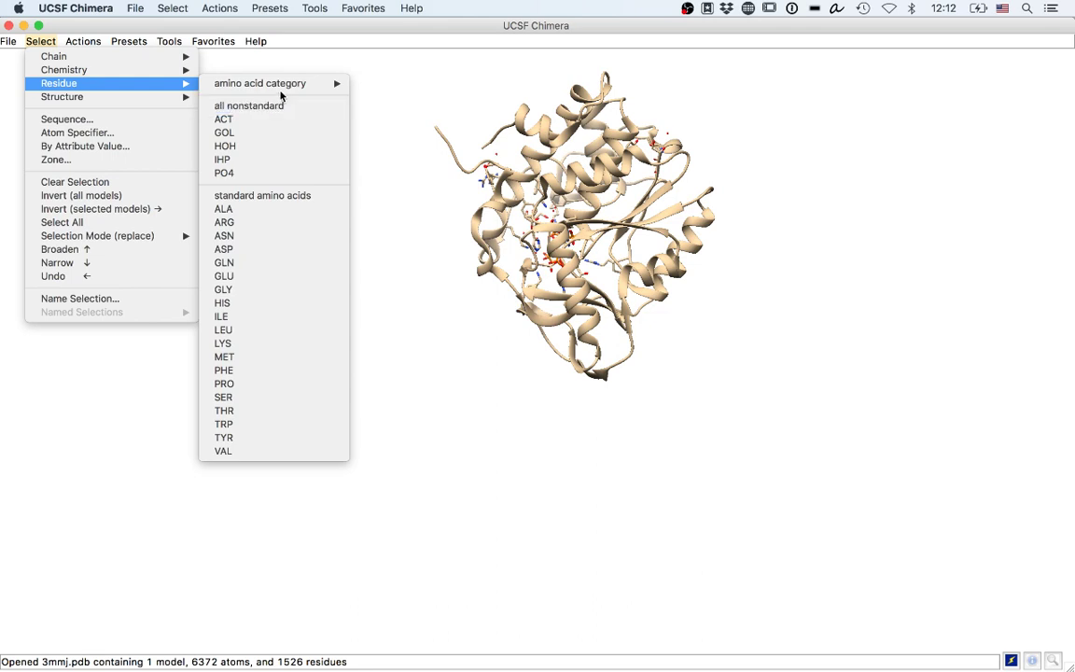
left_click(239, 160)
left_click(94, 42)
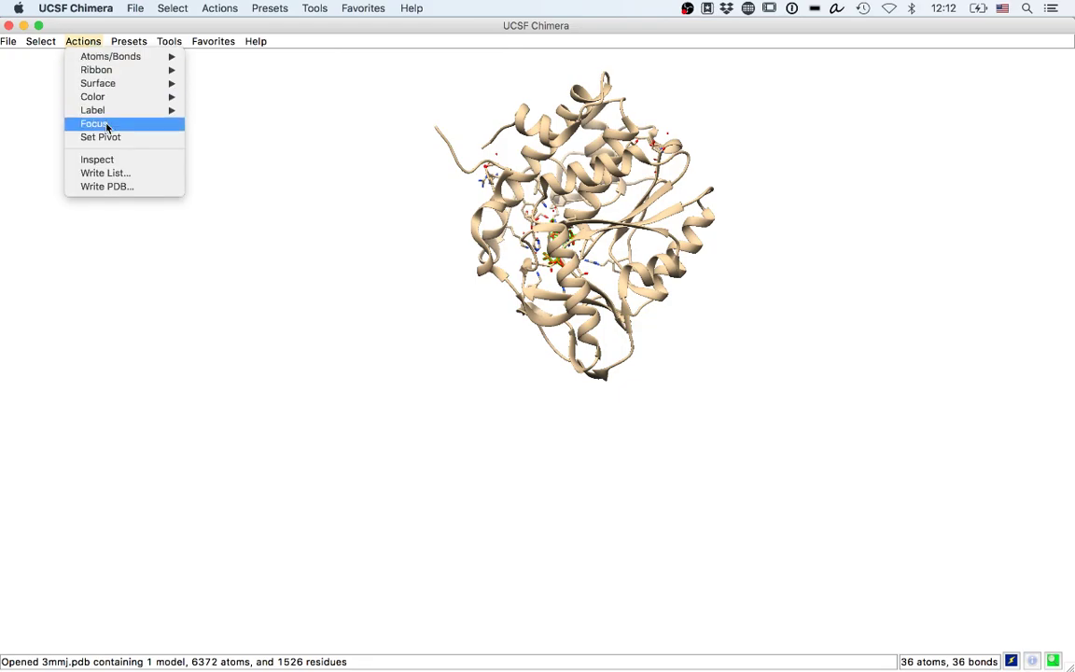
left_click(105, 126)
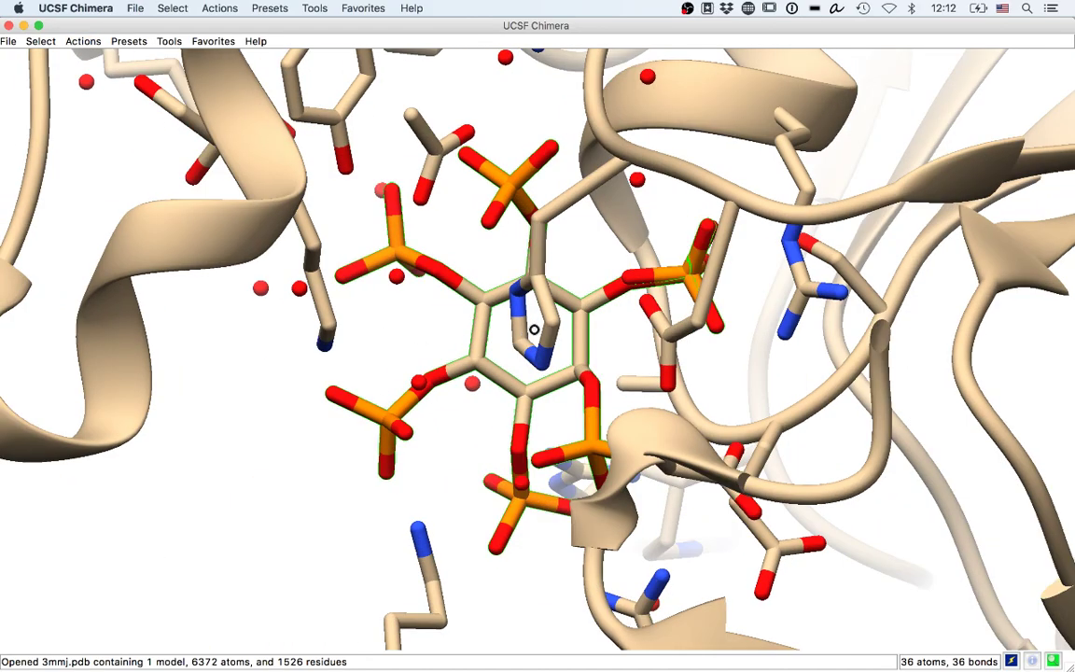
Step: Invert the IHP selection and delete all other atoms and bonds so only the ligand remains
left_click_drag(534, 329, 437, 282)
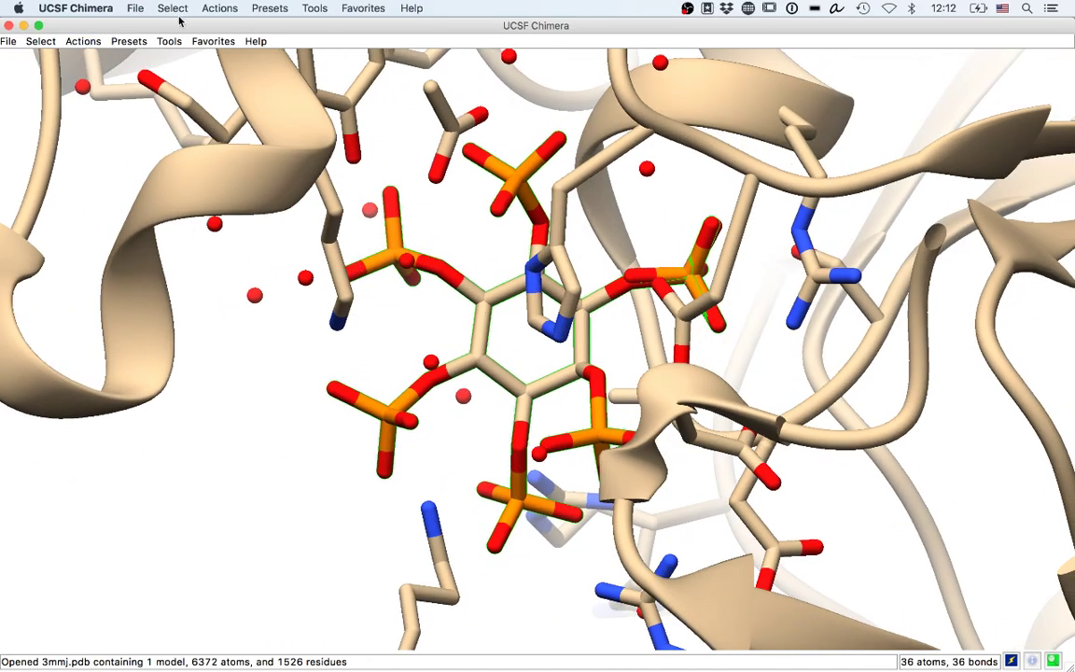
left_click(40, 41)
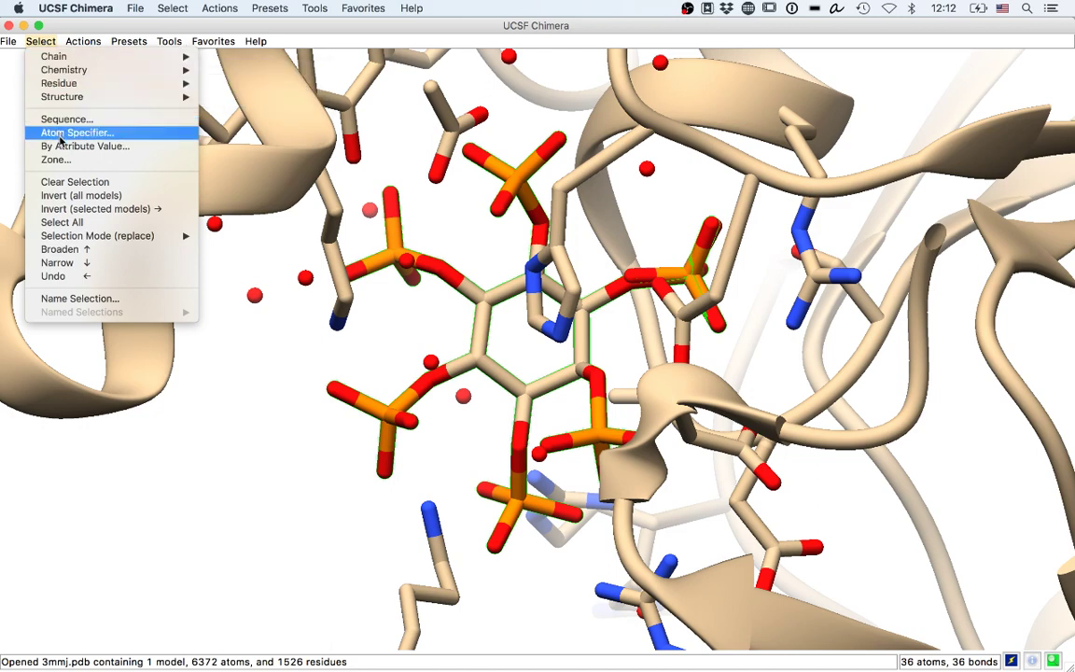
left_click(69, 199)
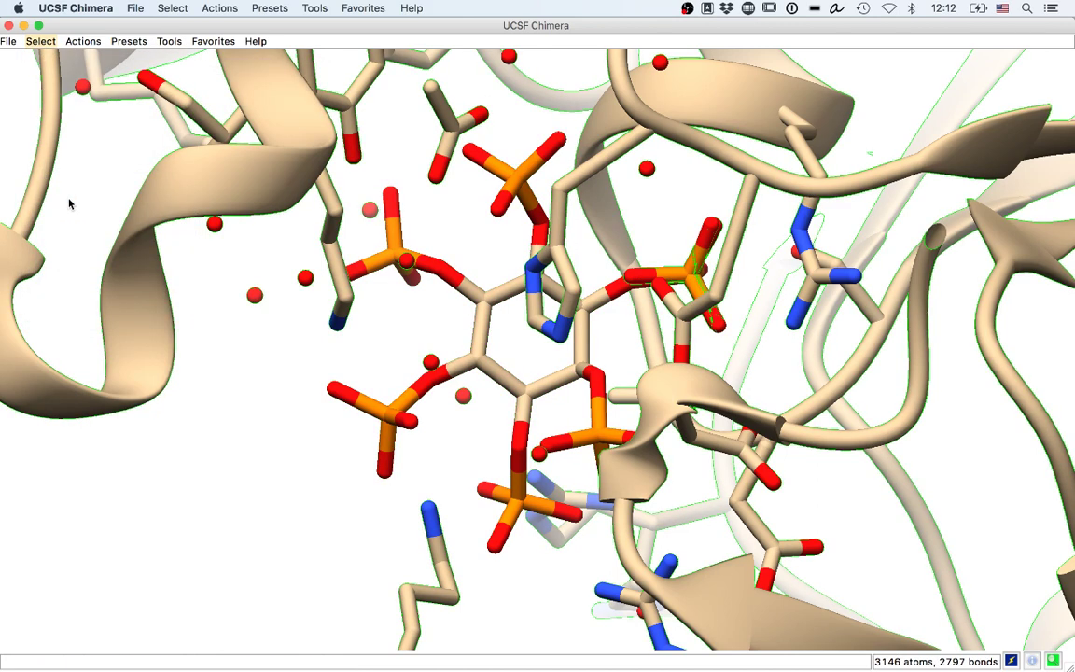
left_click_drag(329, 303, 331, 322)
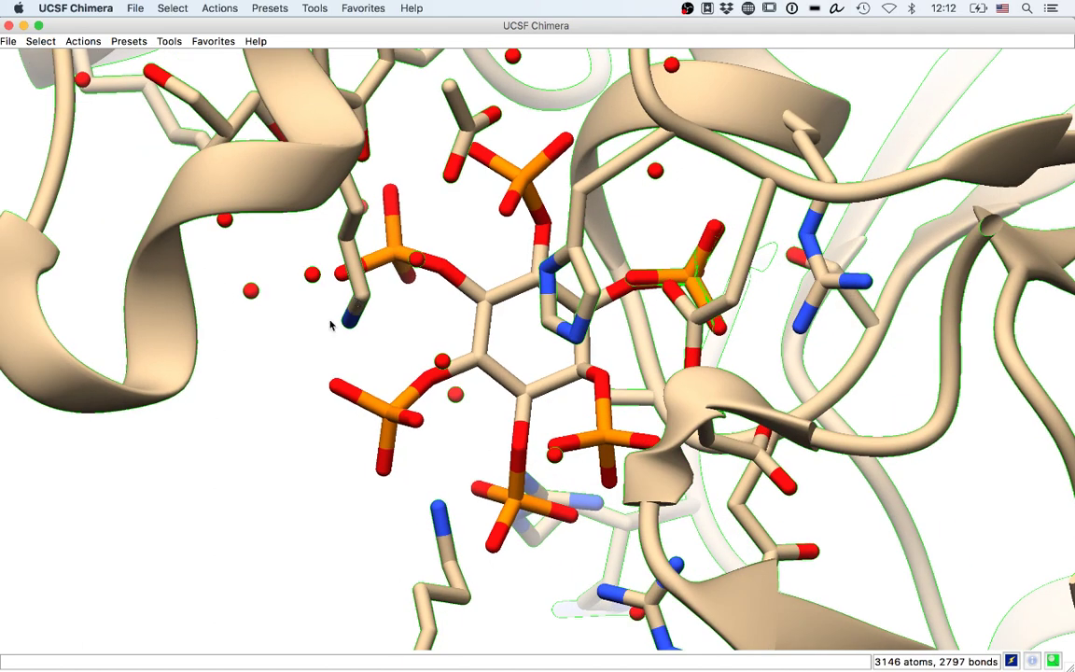
left_click_drag(386, 354, 410, 360)
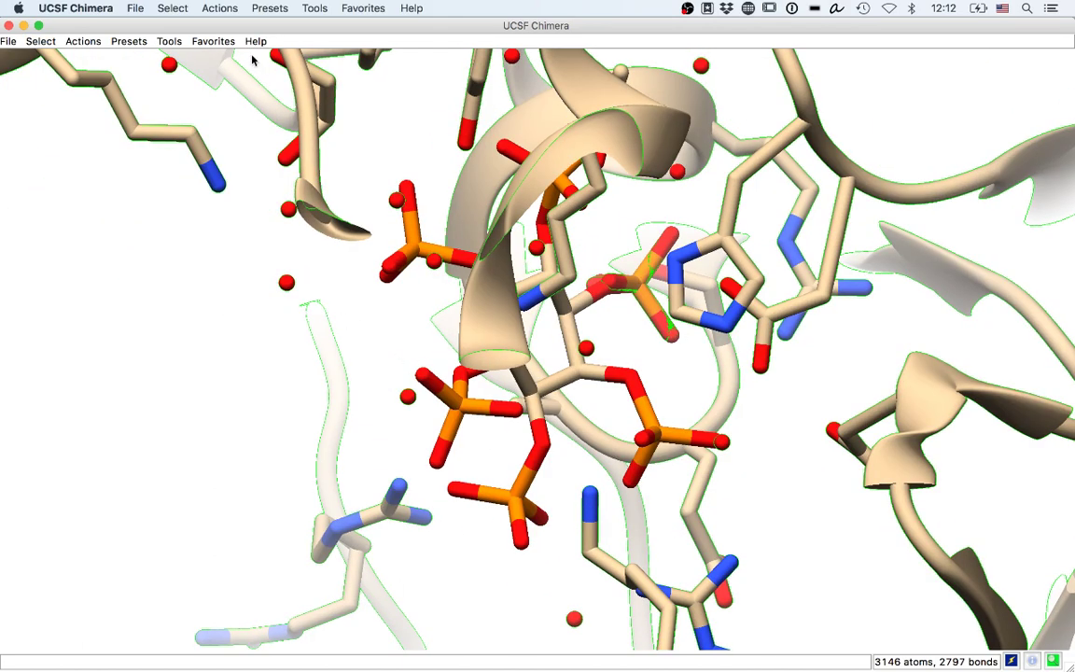
left_click(94, 41)
mouse_move(116, 56)
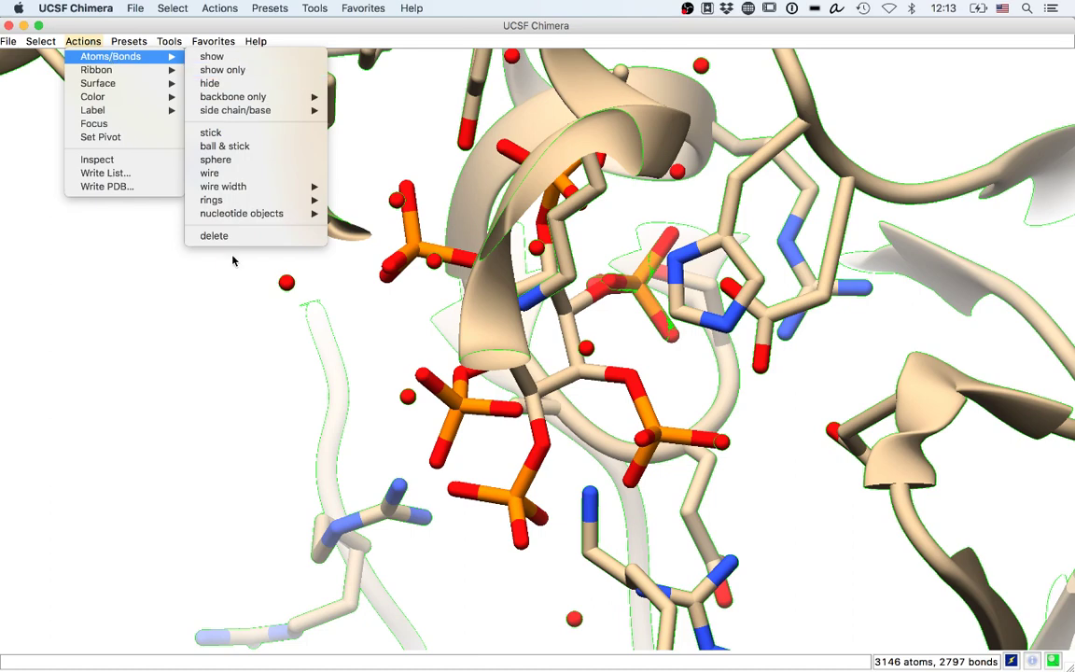
left_click(238, 237)
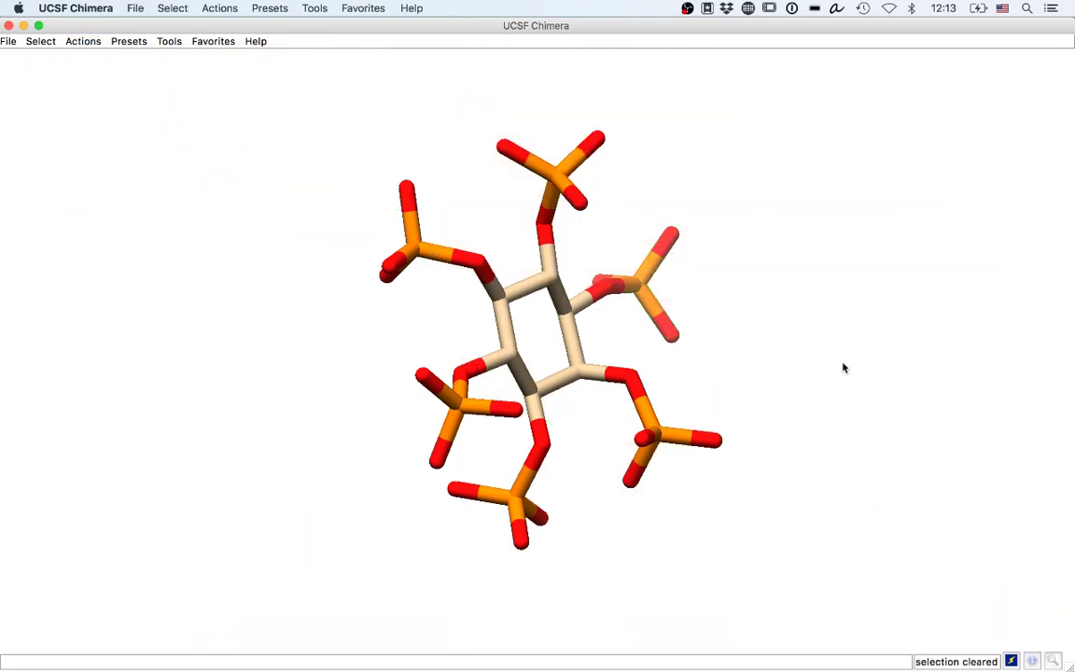
left_click_drag(761, 330, 702, 355)
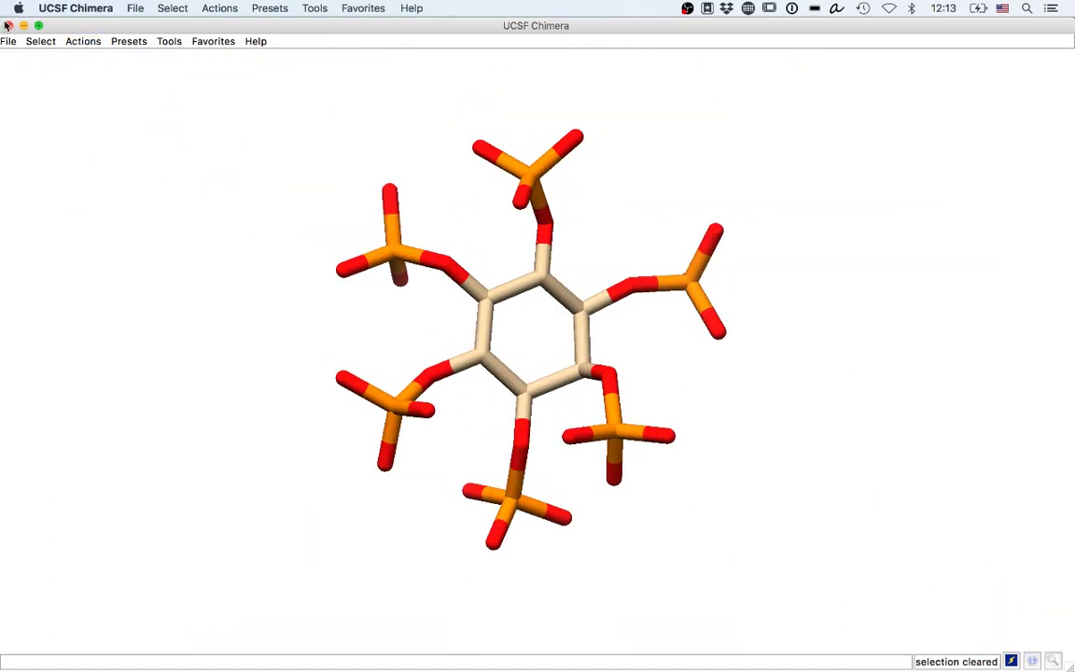
Step: Run Dock Prep on the isolated IHP ligand with writing of a Mol2 file enabled
left_click(169, 41)
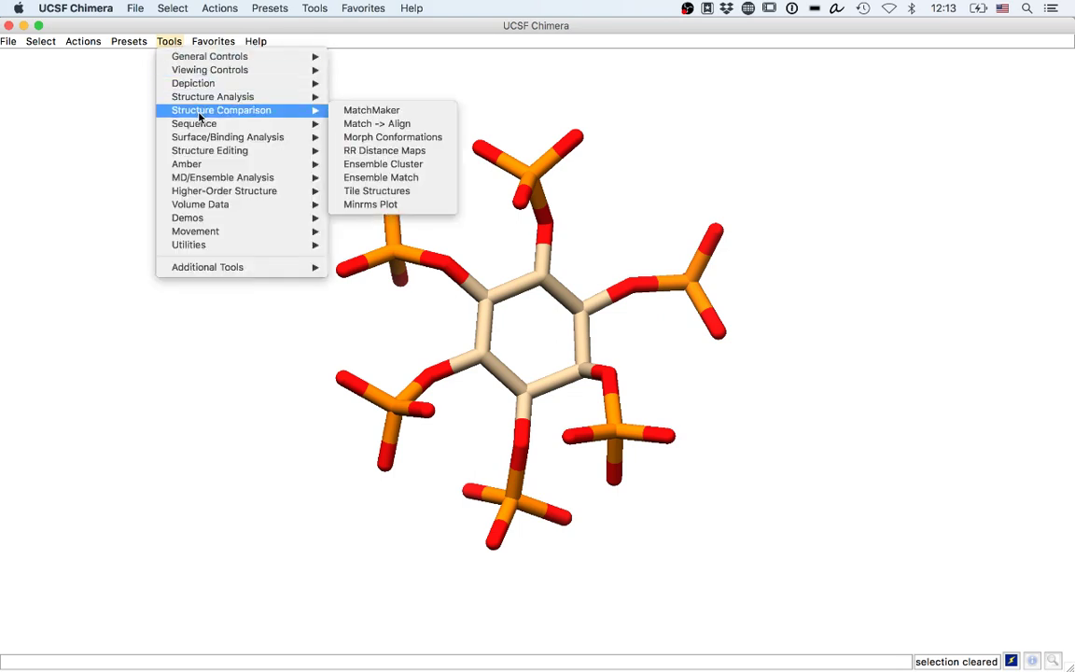
mouse_move(224, 150)
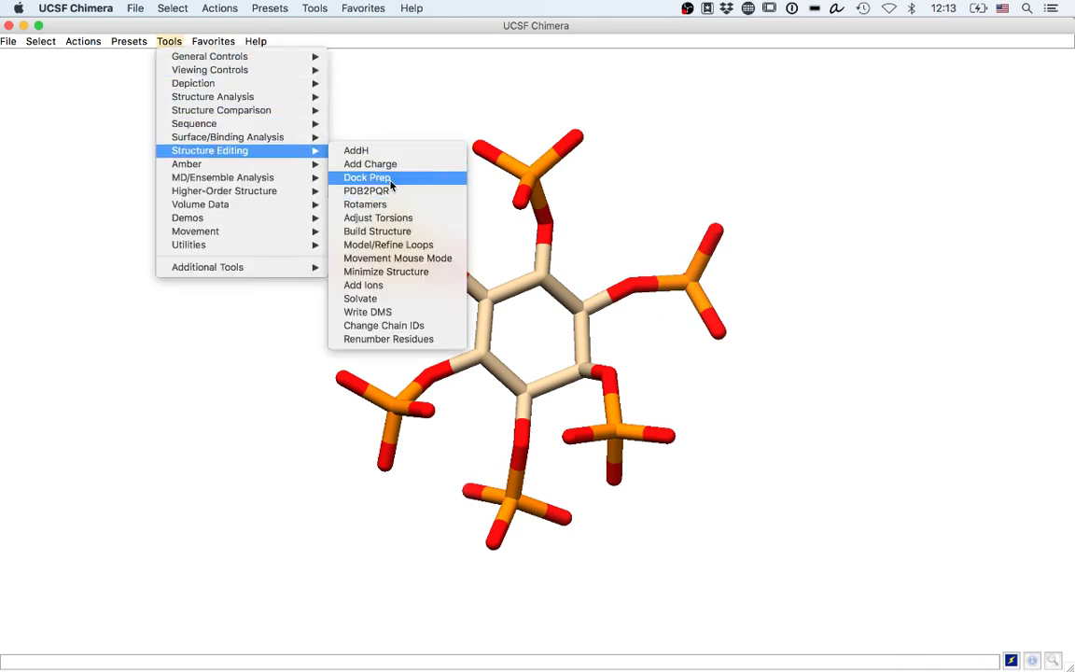
left_click(389, 179)
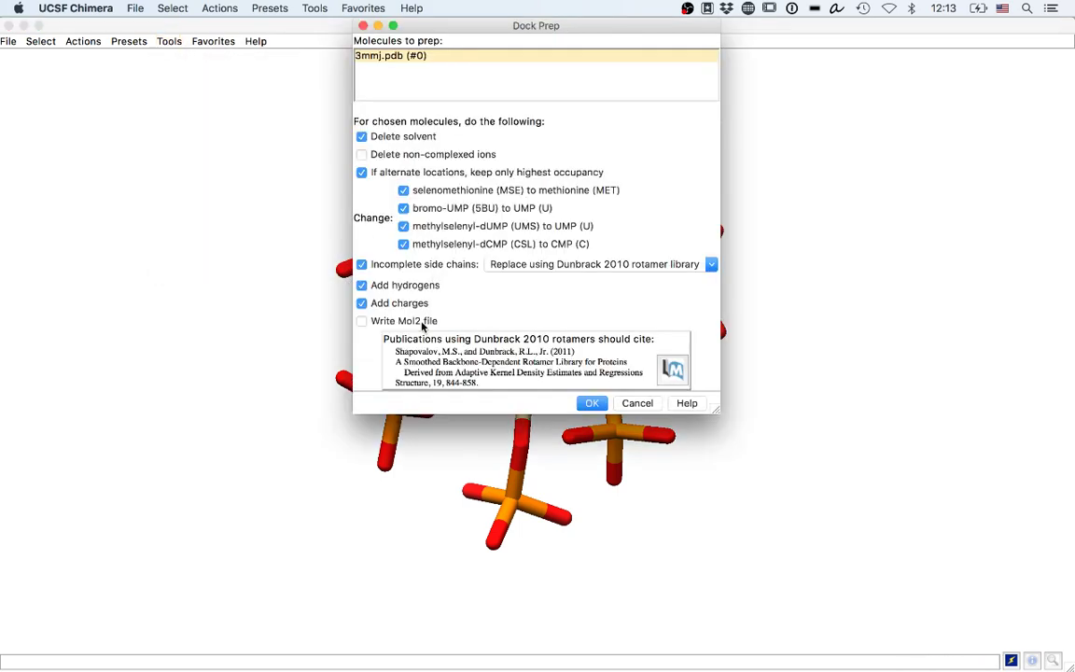
left_click(421, 322)
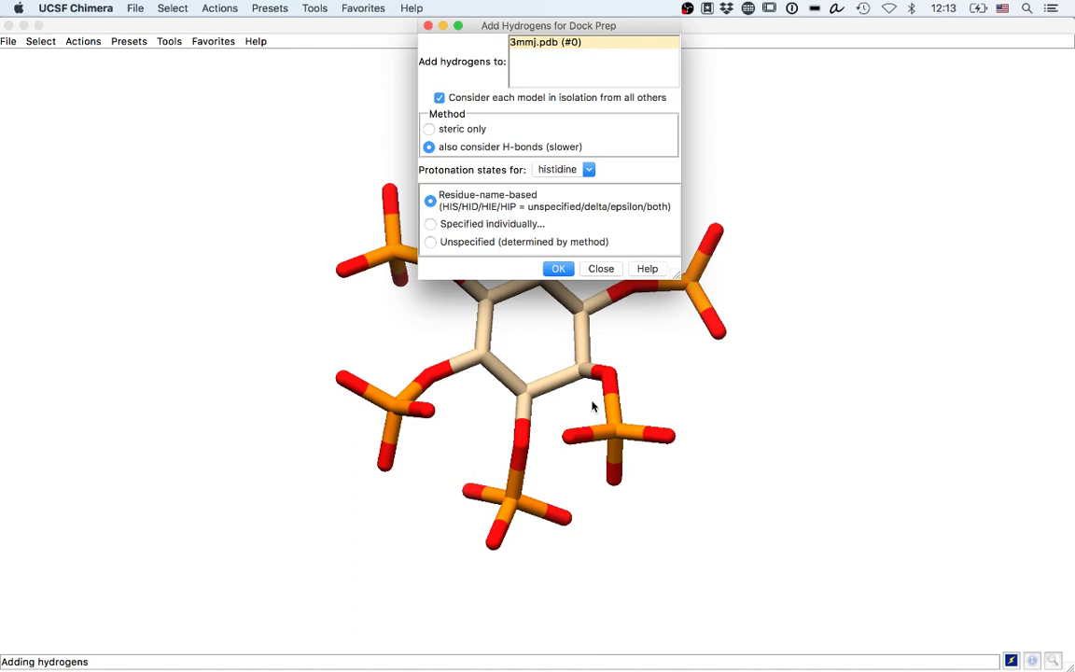
Step: Add hydrogens with unspecified, method-determined protonation states, and assign AMBER ff14SB and AM1-BCC charges with an IHP net charge of -12
left_click(495, 241)
left_click(557, 268)
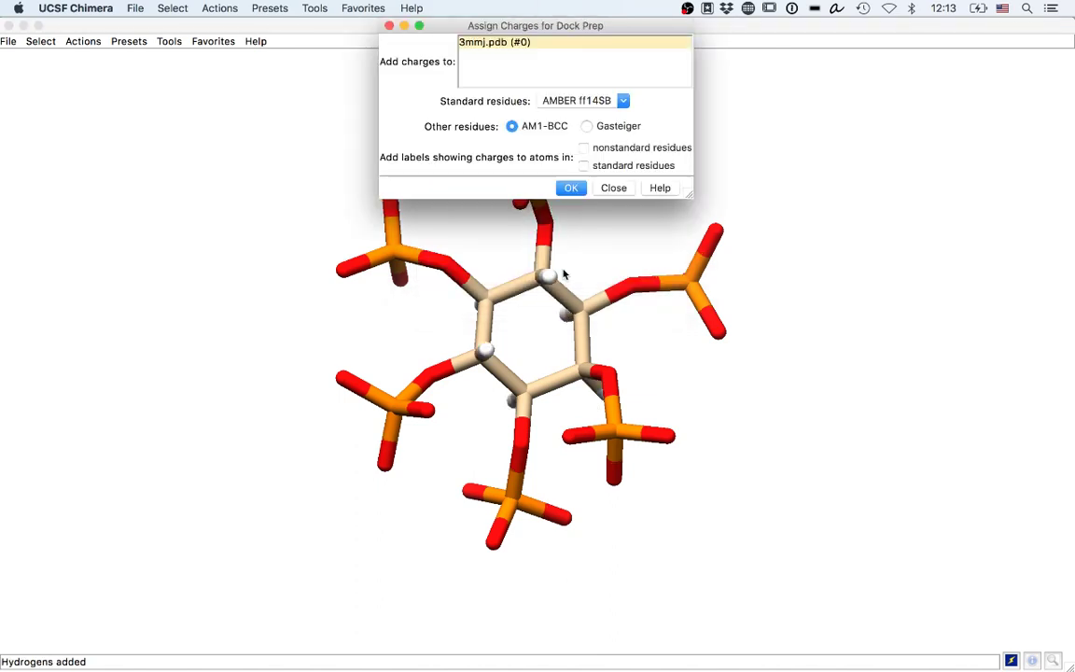
left_click(566, 191)
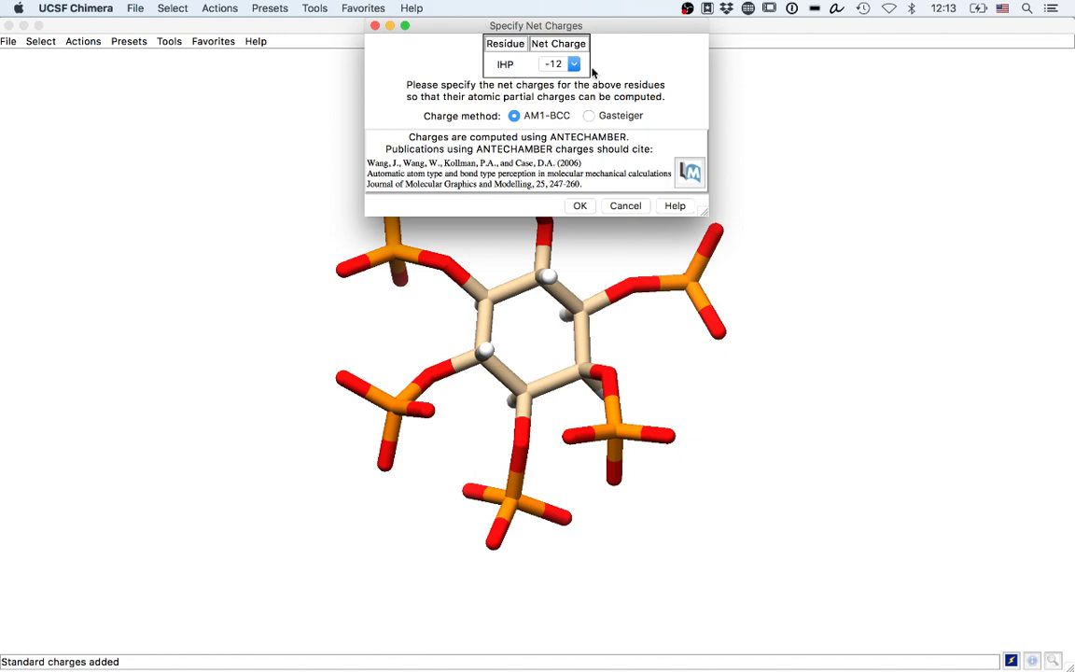
left_click(578, 206)
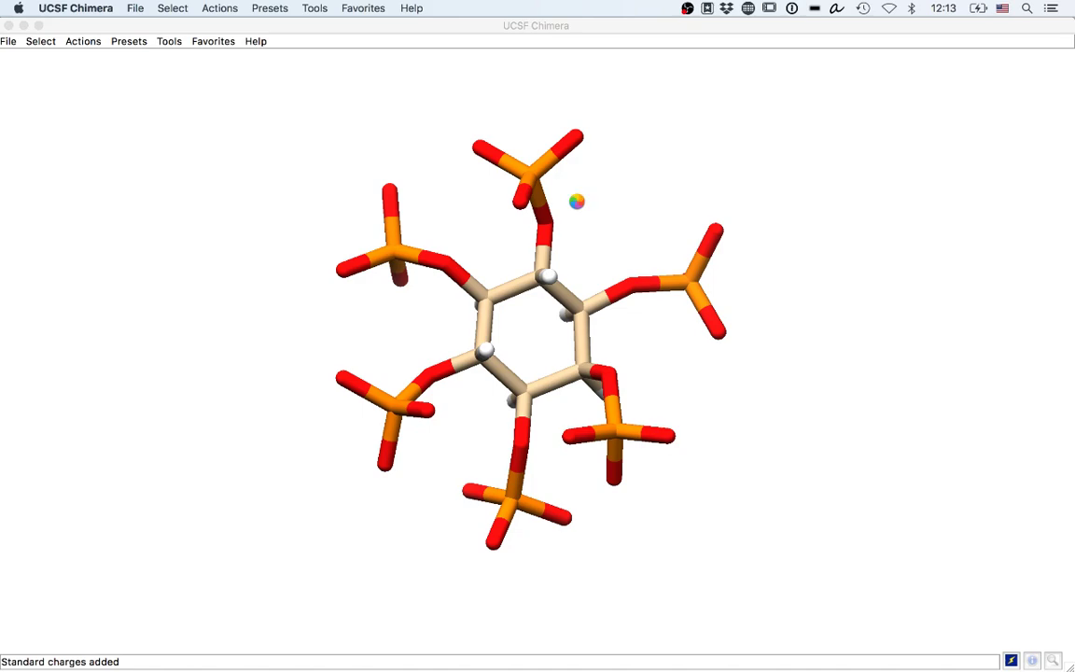
Step: Switch to Safari, search the web for "ucsf zinc" in a new tab, and open the ZINC database site
key("super+Tab")
key("super+Tab")
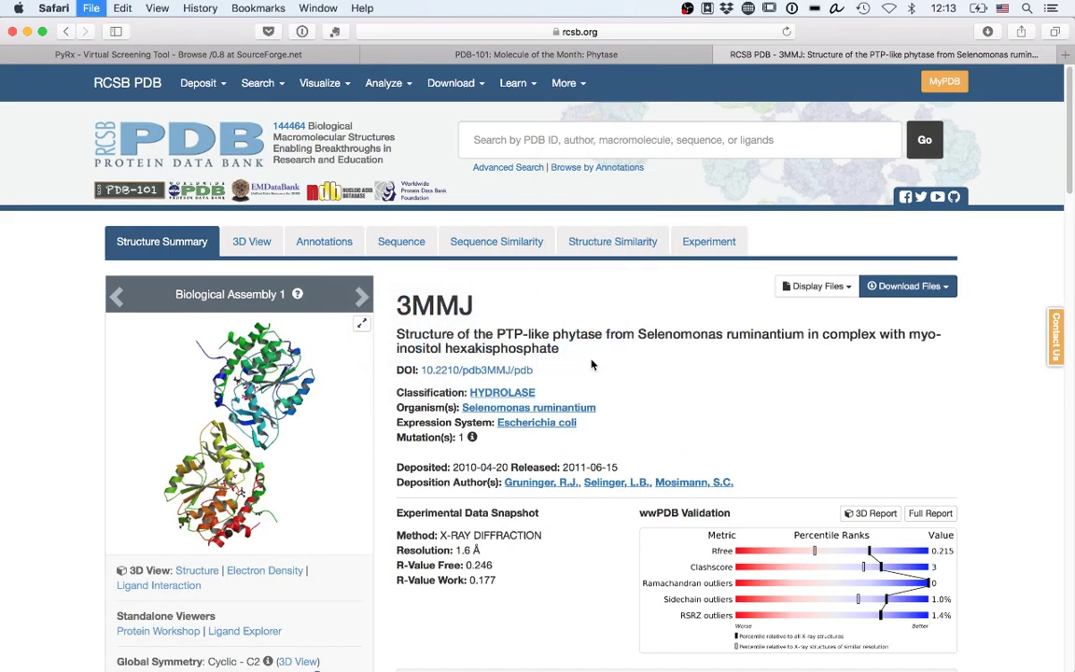
key("super+t")
type("ucsf")
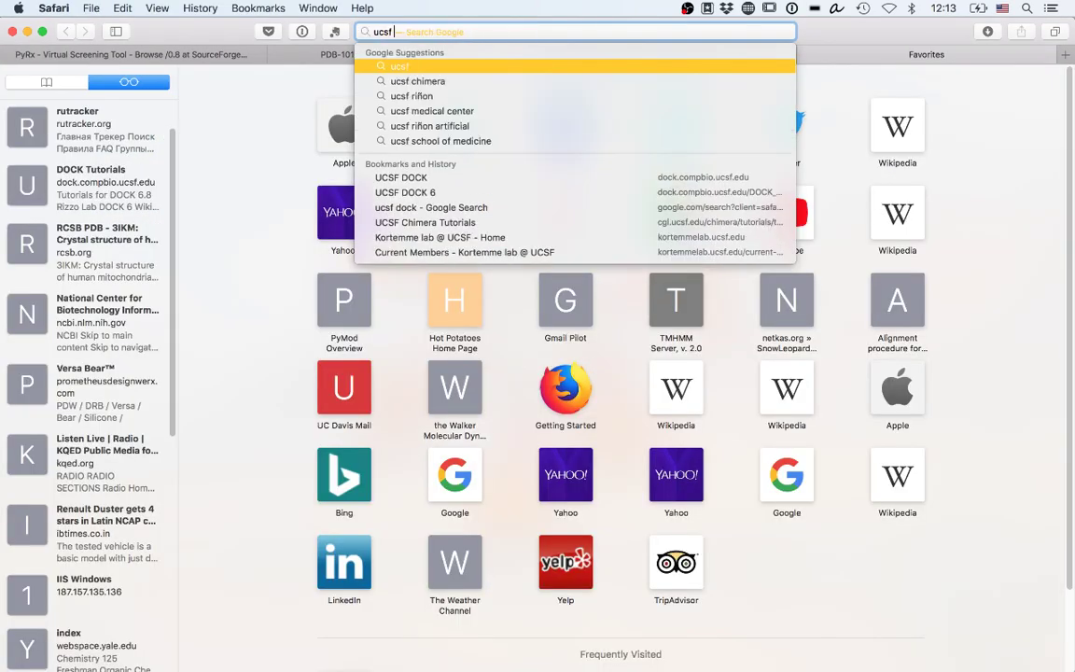
type(" zinc")
key("Return")
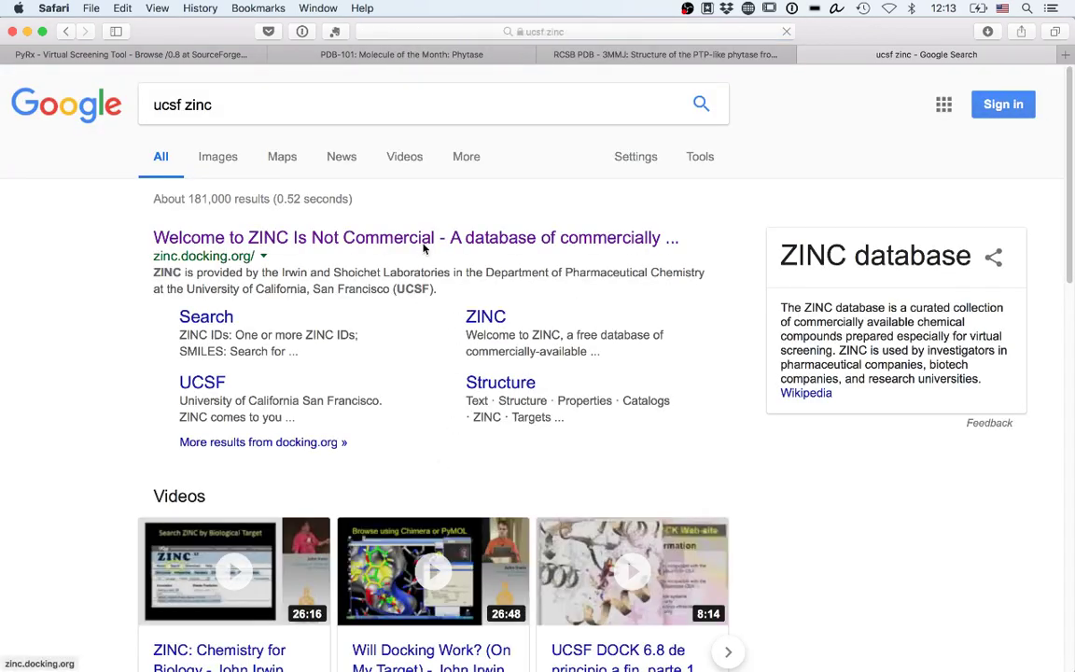
left_click(426, 244)
Step: Return to the RCSB 3MMJ entry and open the IHP ligand summary to view its chemical details
key("ctrl+shift+Tab")
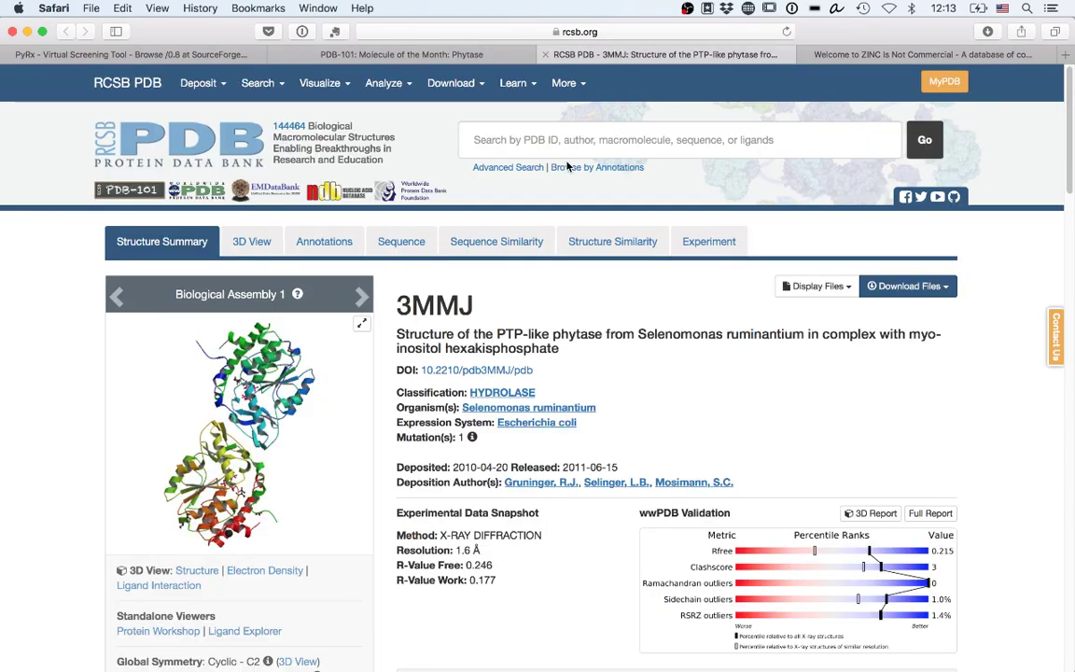
scroll(504, 365, "down", 15)
scroll(503, 364, "up", 5)
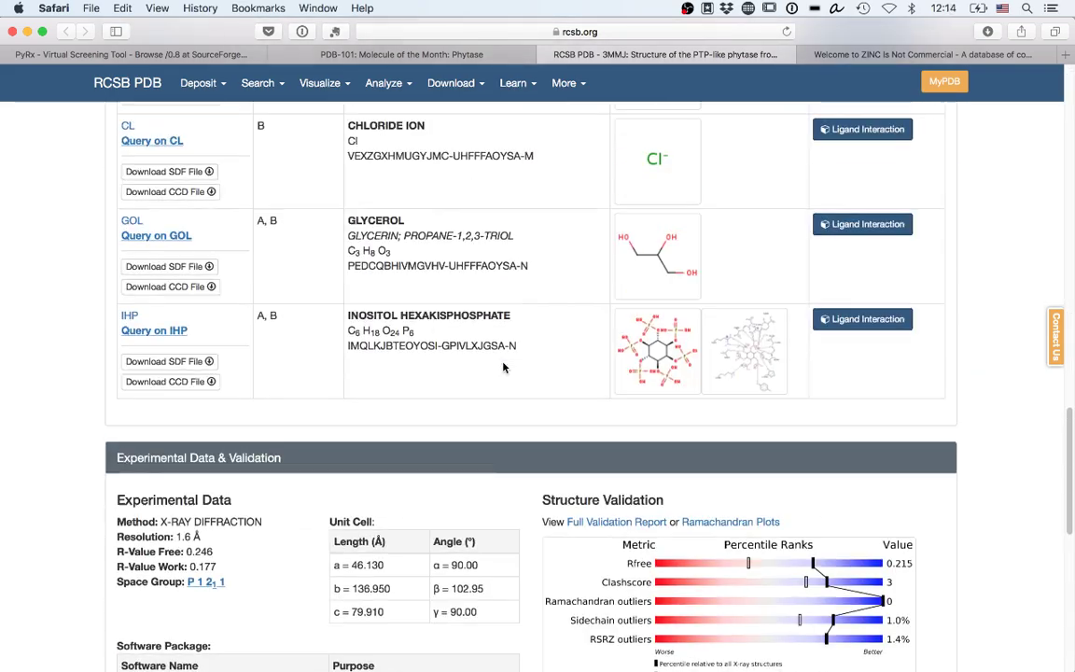
left_click(129, 317)
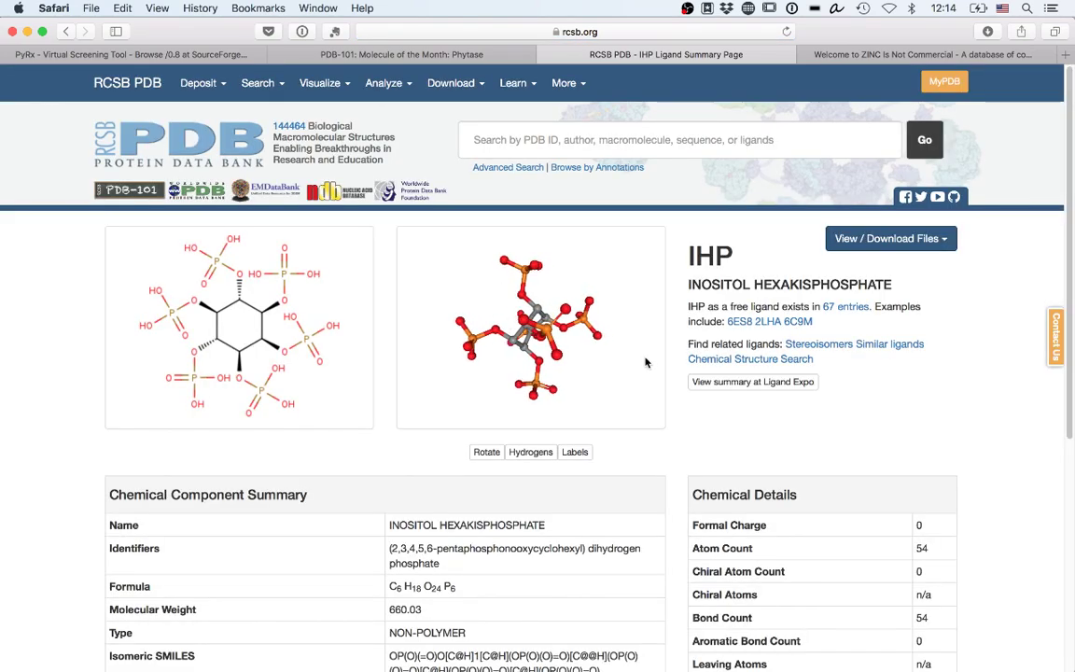
scroll(664, 436, "down", 3)
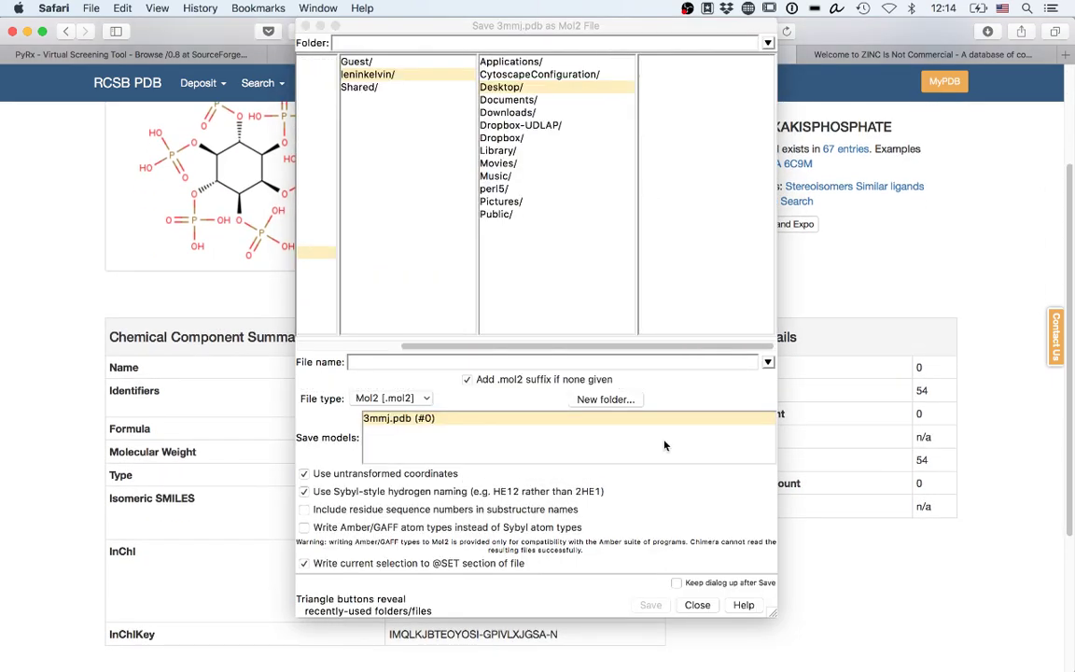
Step: Save the prepared ligand in Chimera as a Mol2 file named IHP.mol2 in the Desktop folder
left_click(399, 362)
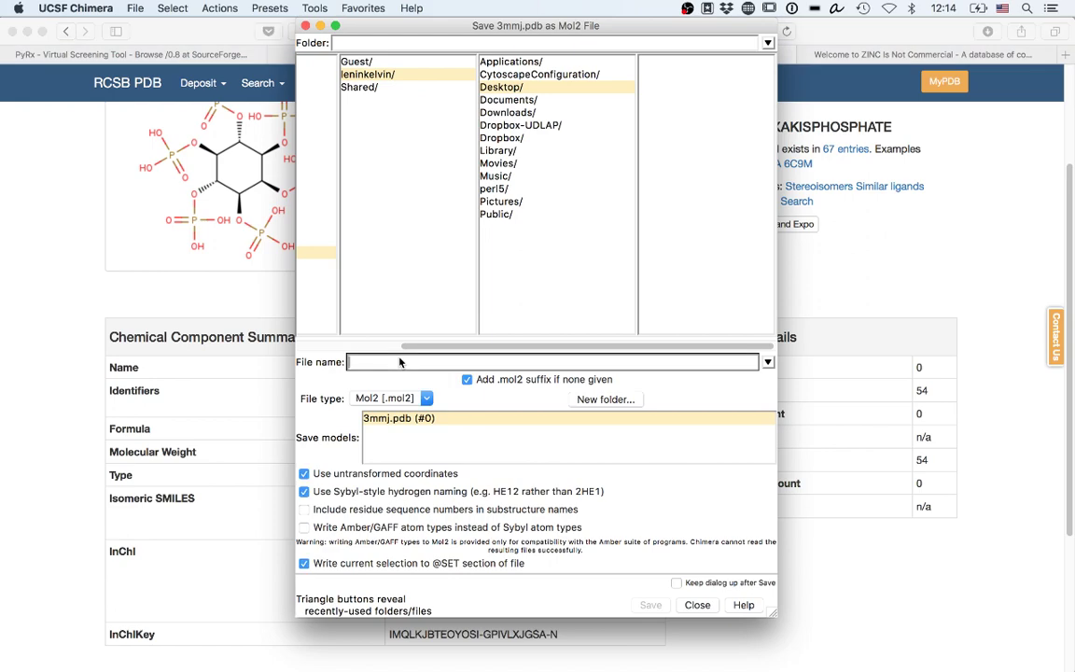
left_click(15, 367)
scroll(15, 366, "up", 3)
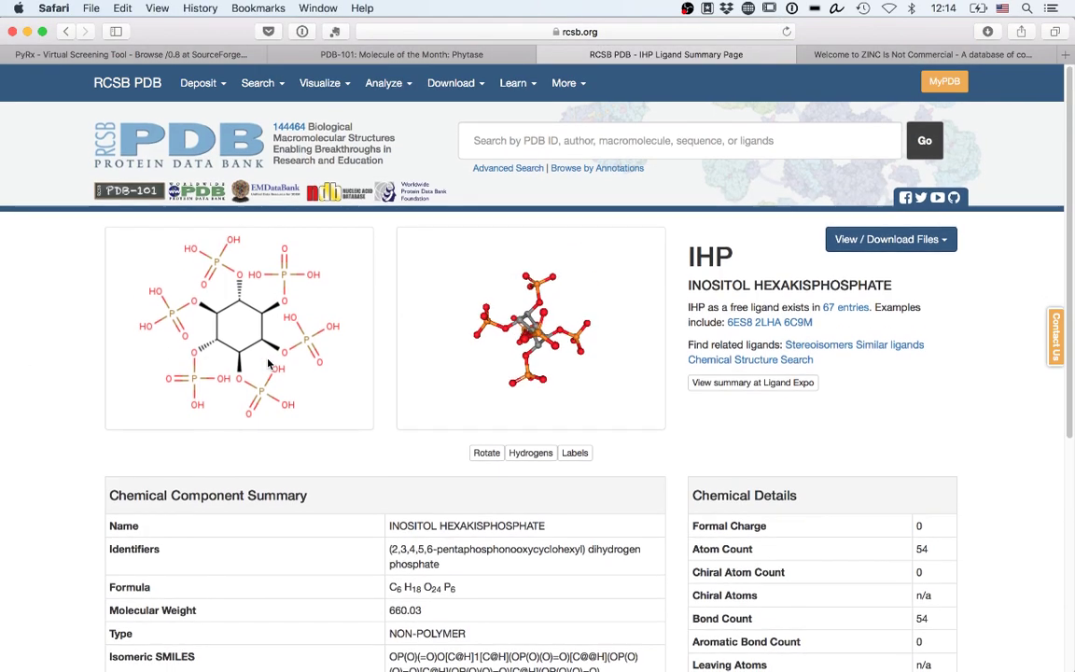
key("super+Tab")
left_click(417, 259)
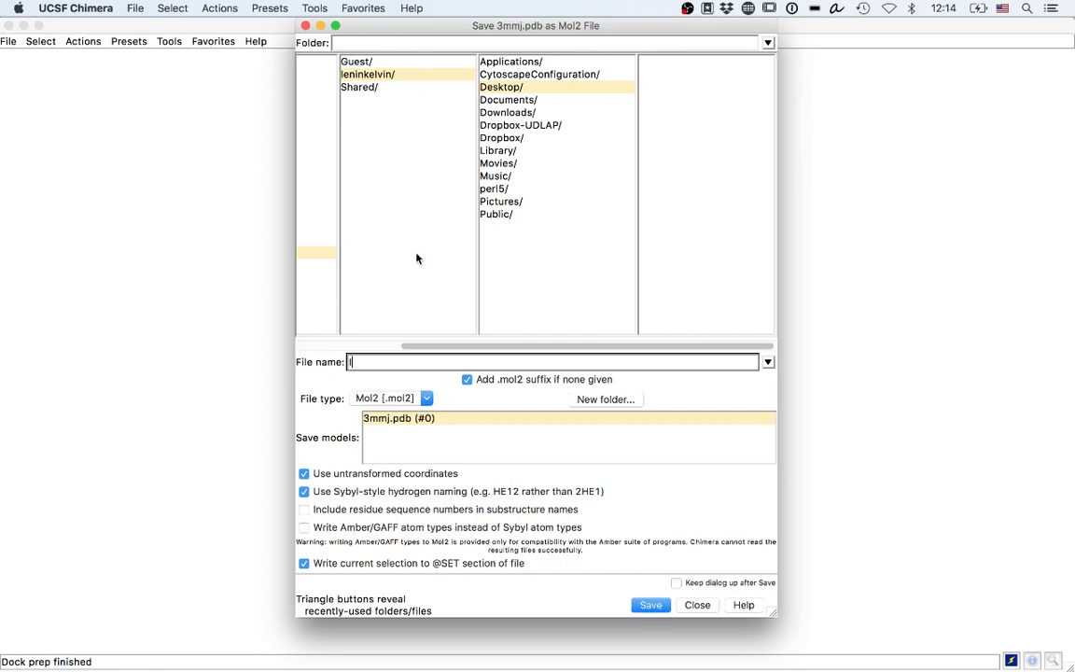
type("IHP.mol2")
key("Return")
Step: Copy the Isomeric SMILES from the RCSB IHP ligand summary in Safari and search ZINC with it
key("super+Tab")
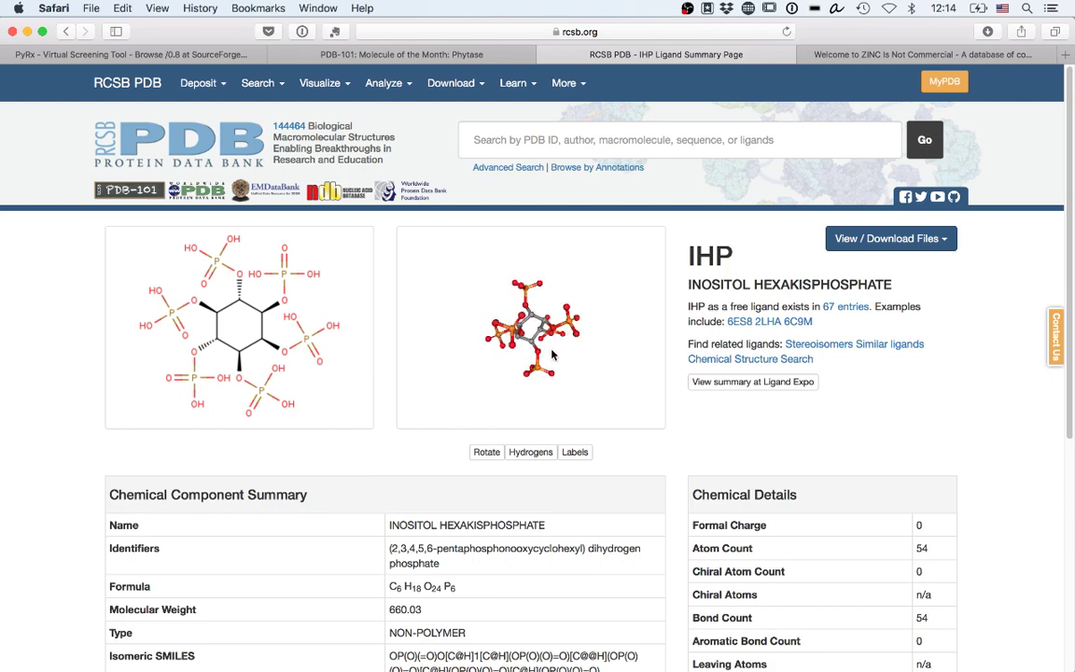
scroll(674, 494, "down", 1)
scroll(673, 495, "down", 5)
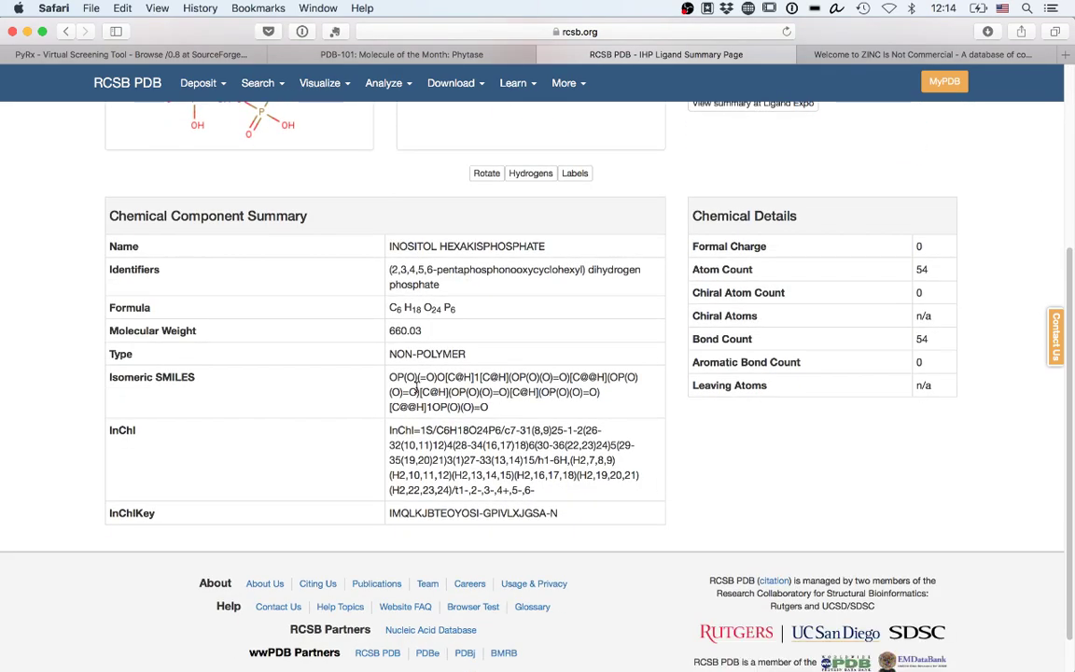
left_click_drag(490, 407, 387, 380)
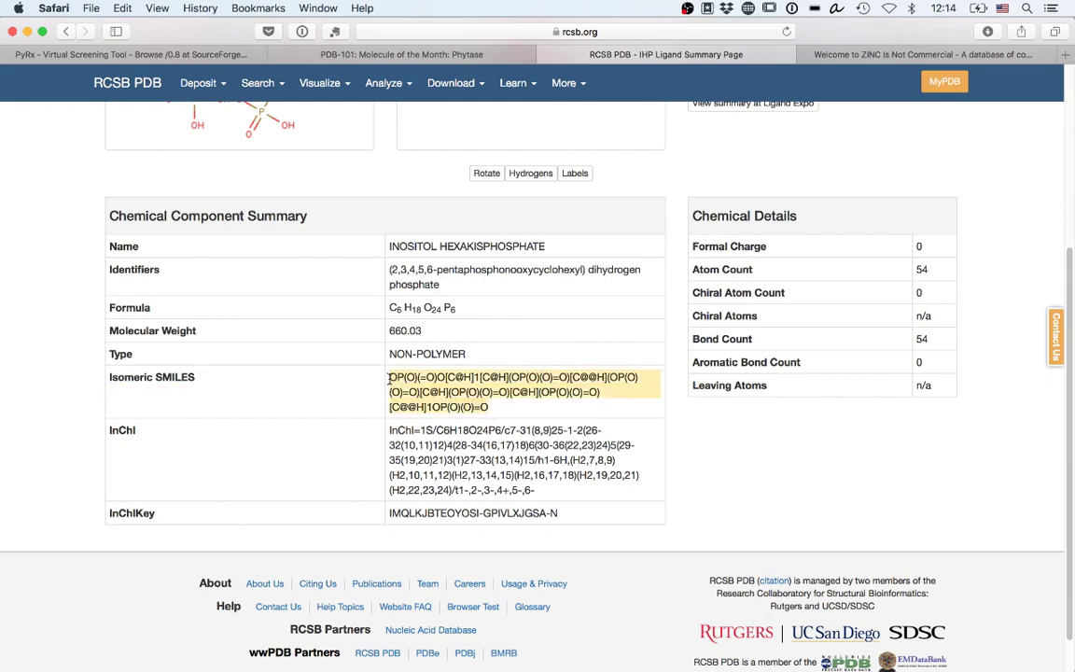
left_click(826, 54)
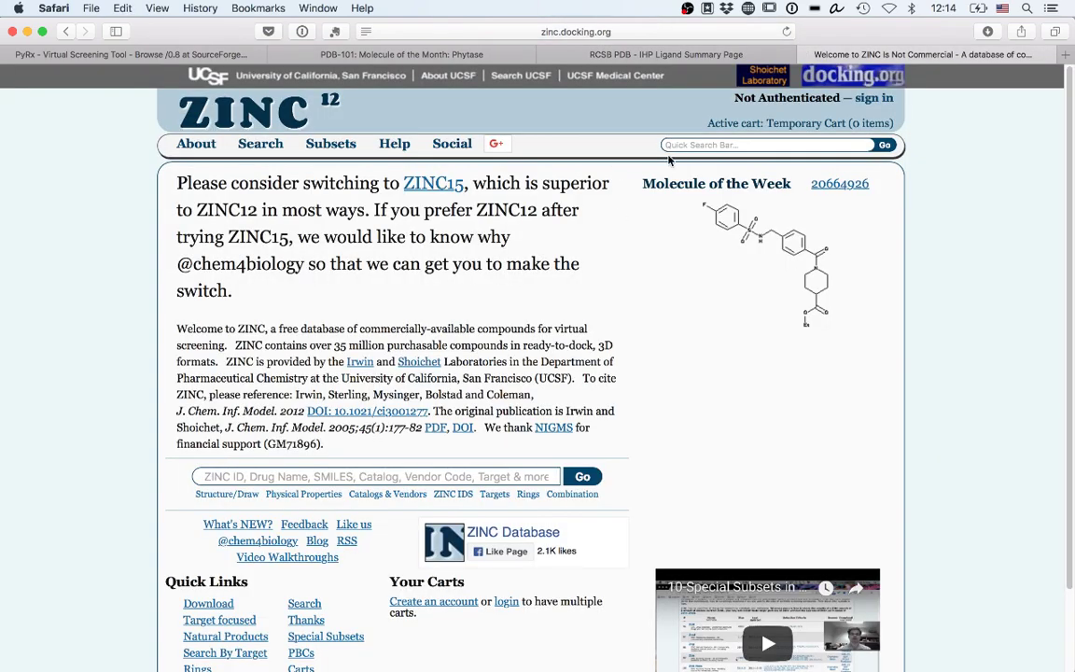
left_click(668, 146)
key("super+v")
key("Return")
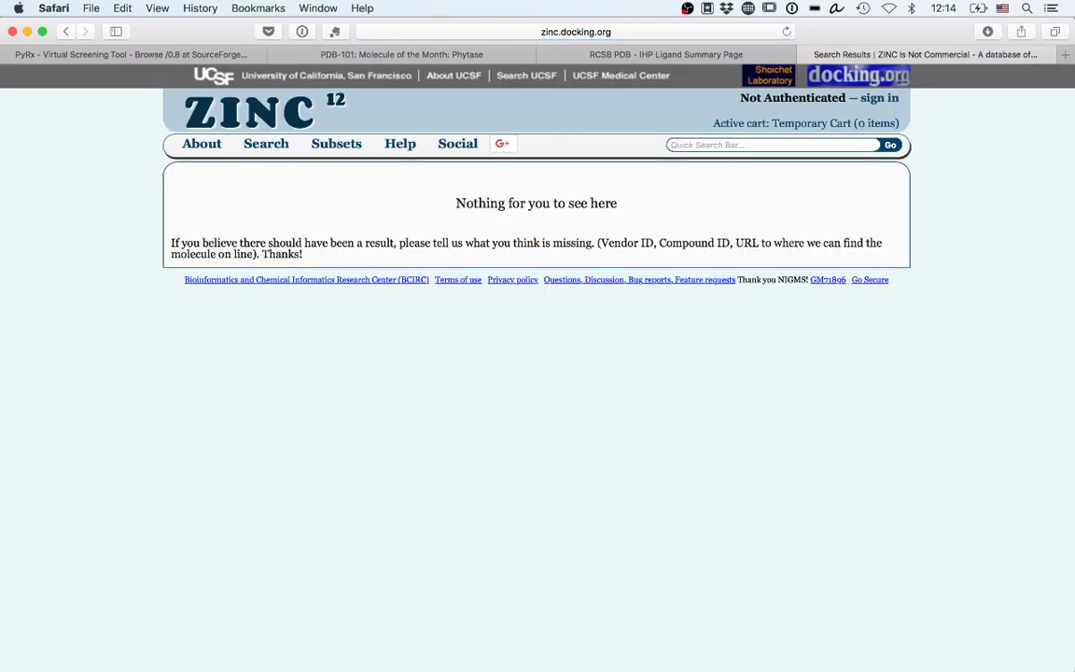
Step: Copy the name INOSITOL HEXAKISPHOSPHATE from the RCSB ligand summary and search ZINC with it
key("super+Tab")
key("super+Tab")
left_click(631, 48)
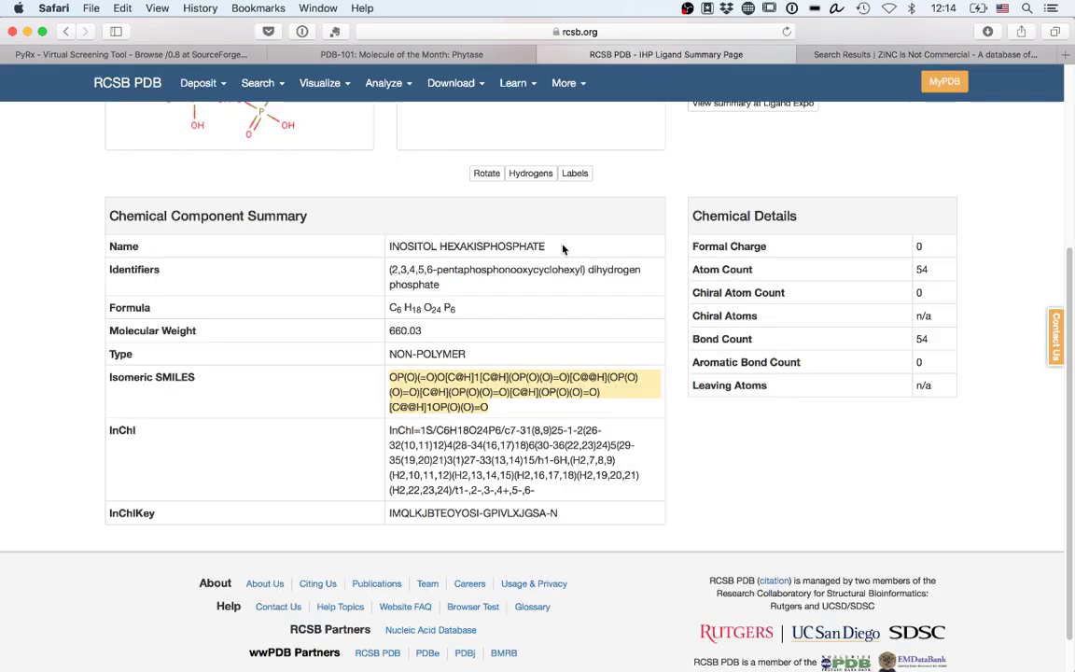
left_click_drag(563, 249, 392, 246)
key("super+c")
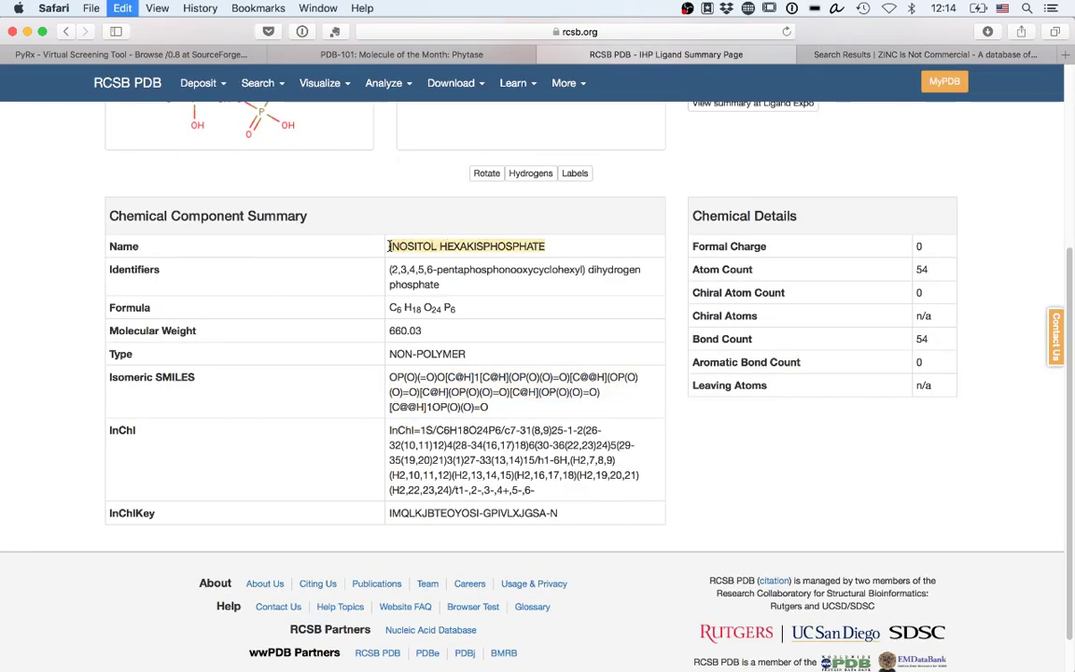
left_click(810, 49)
left_click(718, 145)
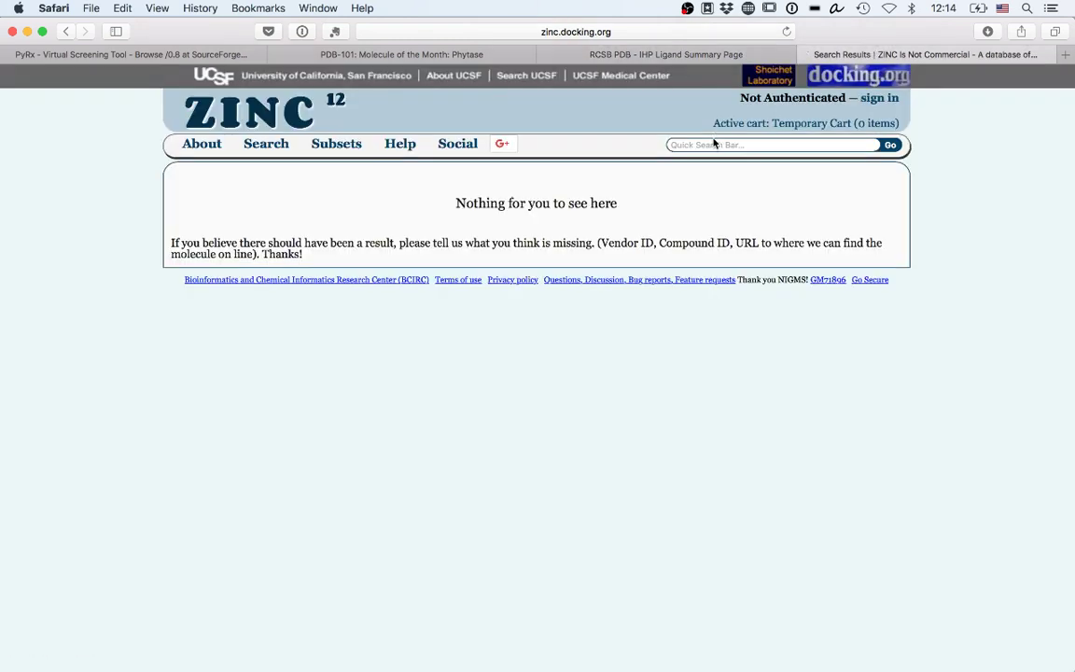
key("super+v")
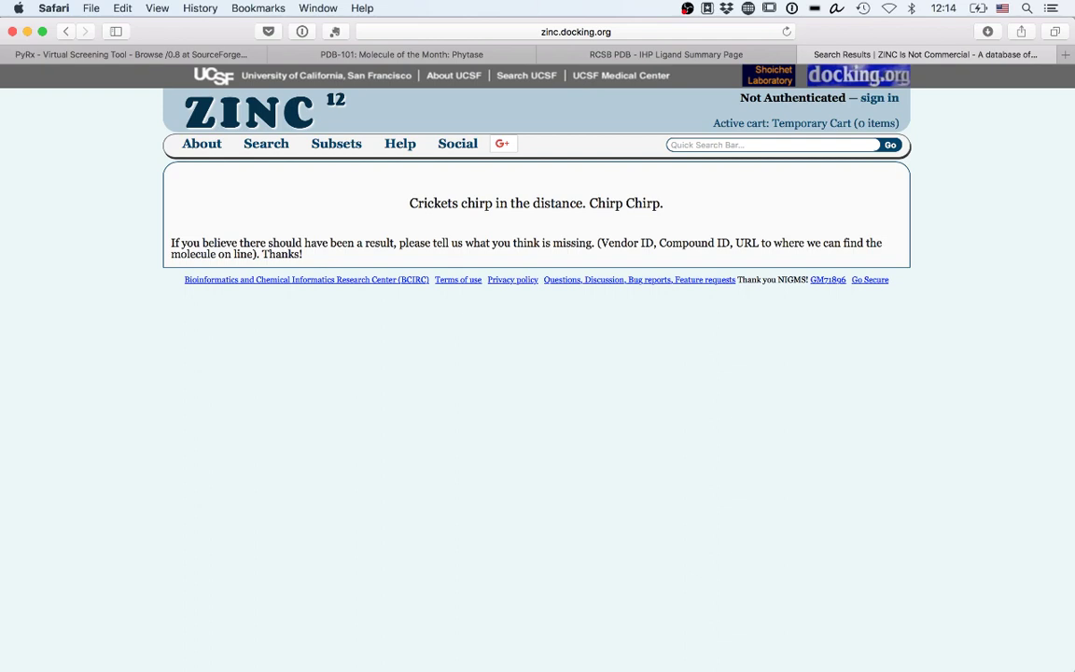
Step: Search ZINC with a shortened form of the ligand's name, and then with "inositol"
key("super+v")
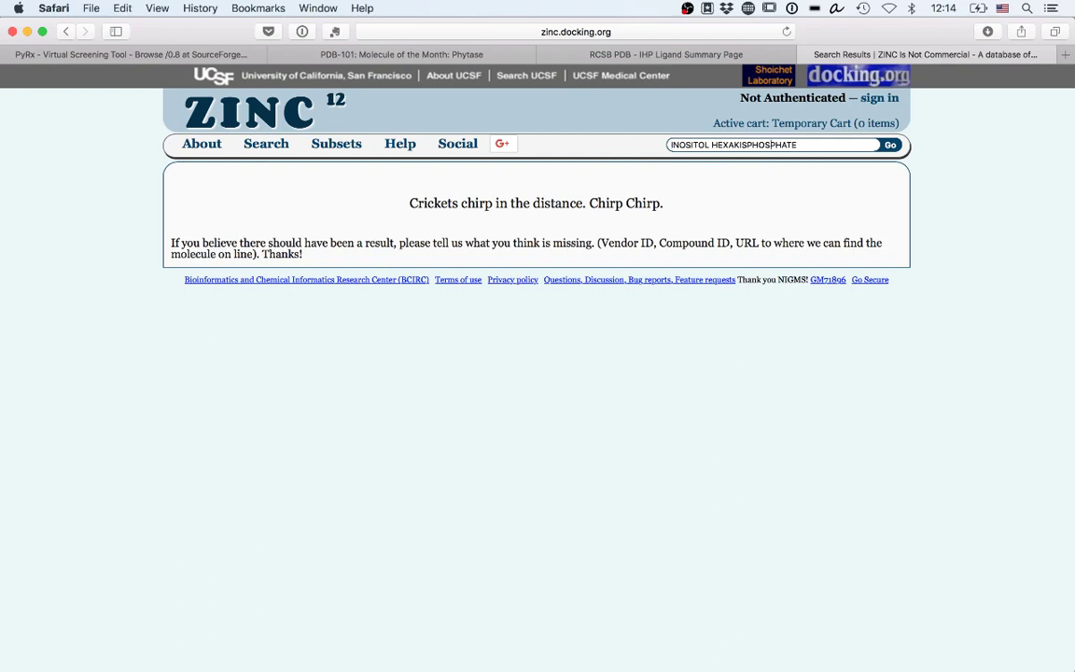
key("BackSpace")
key("BackSpace")
key("BackSpace")
key("Return")
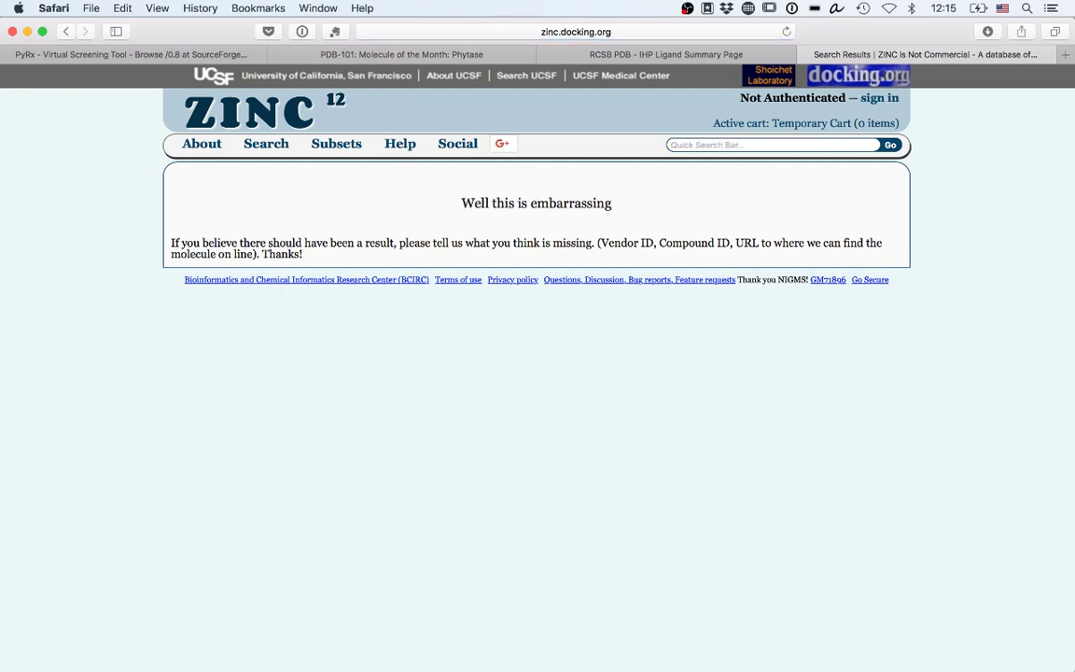
left_click(833, 145)
type("inositol")
key("Return")
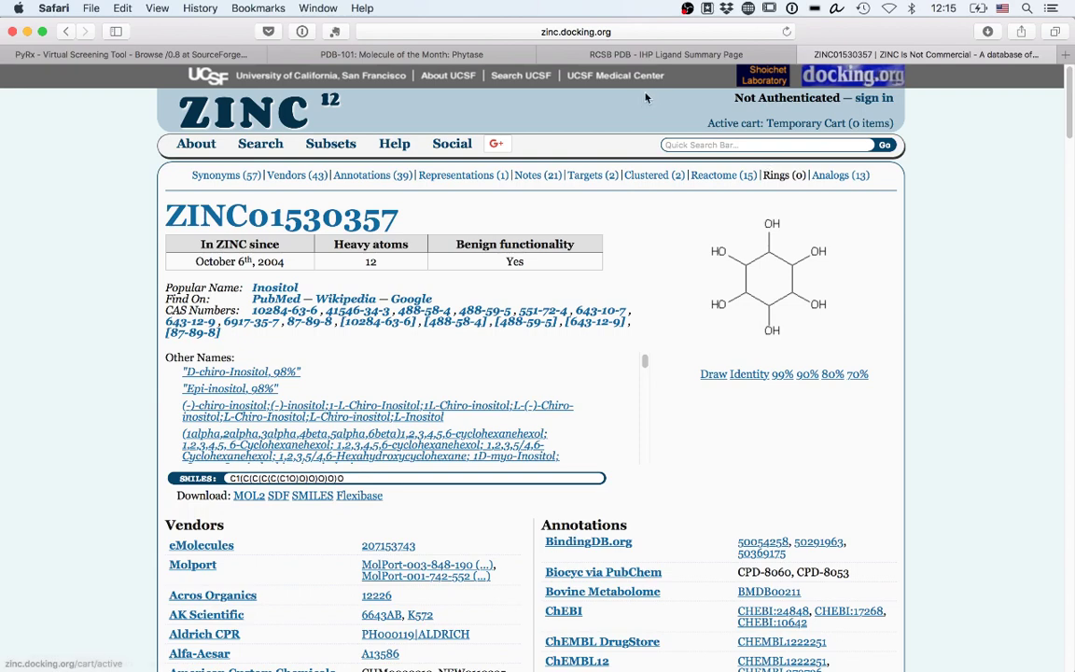
Step: Search the web for INOSITOL HEXAKISPHOSPHATE in a new tab and open the ChEBI entry for myo-inositol hexakisphosphate
key("super+t")
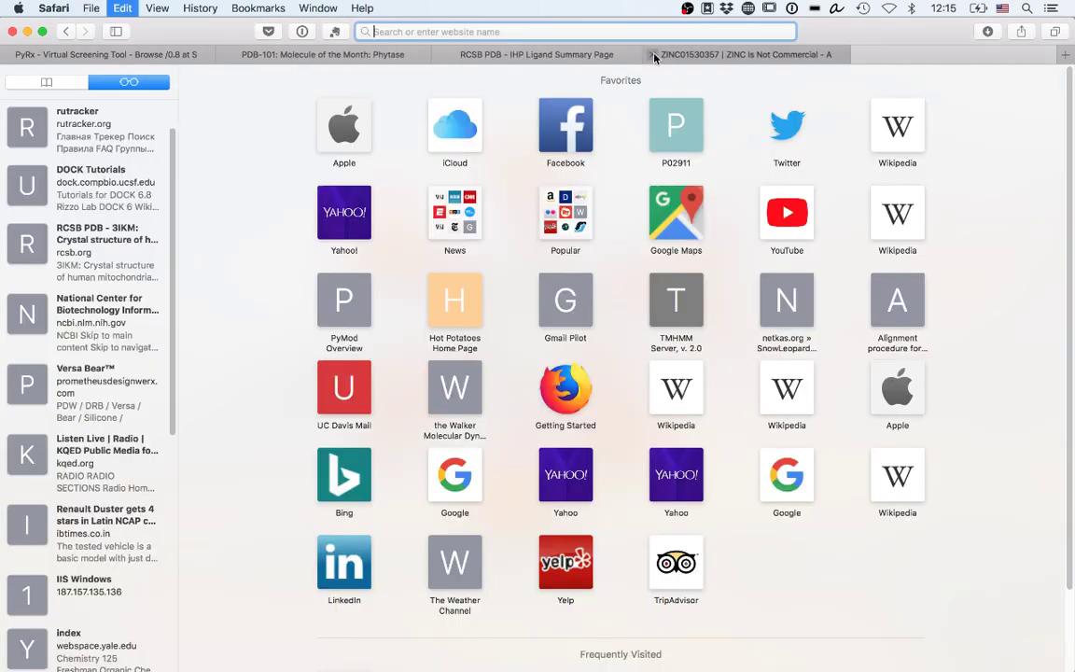
key("super+v")
key("Return")
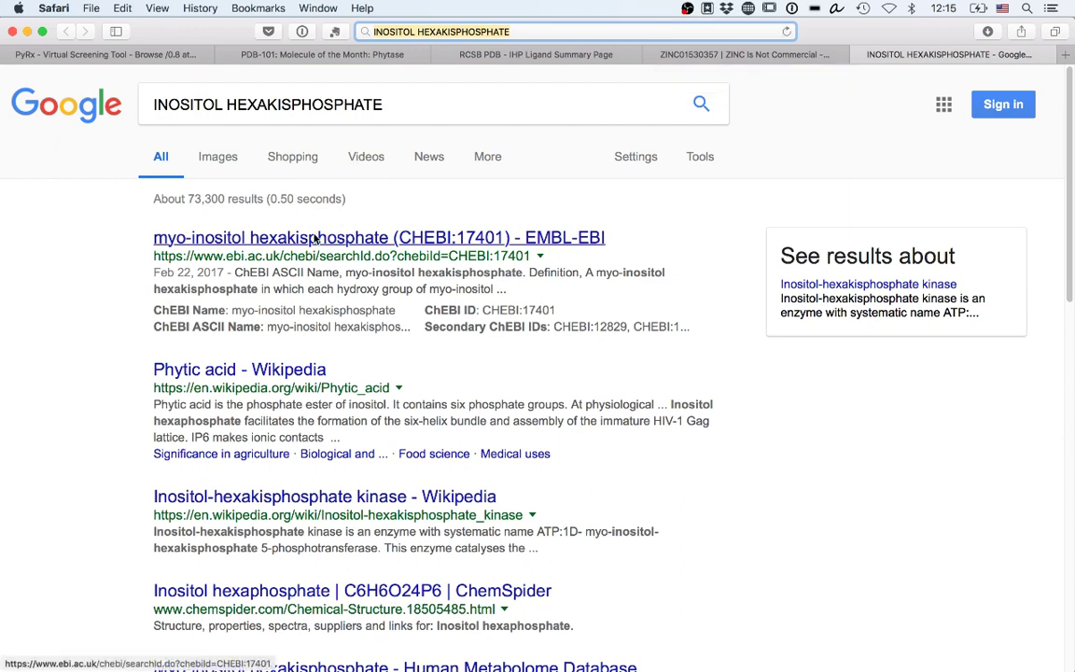
left_click(315, 239)
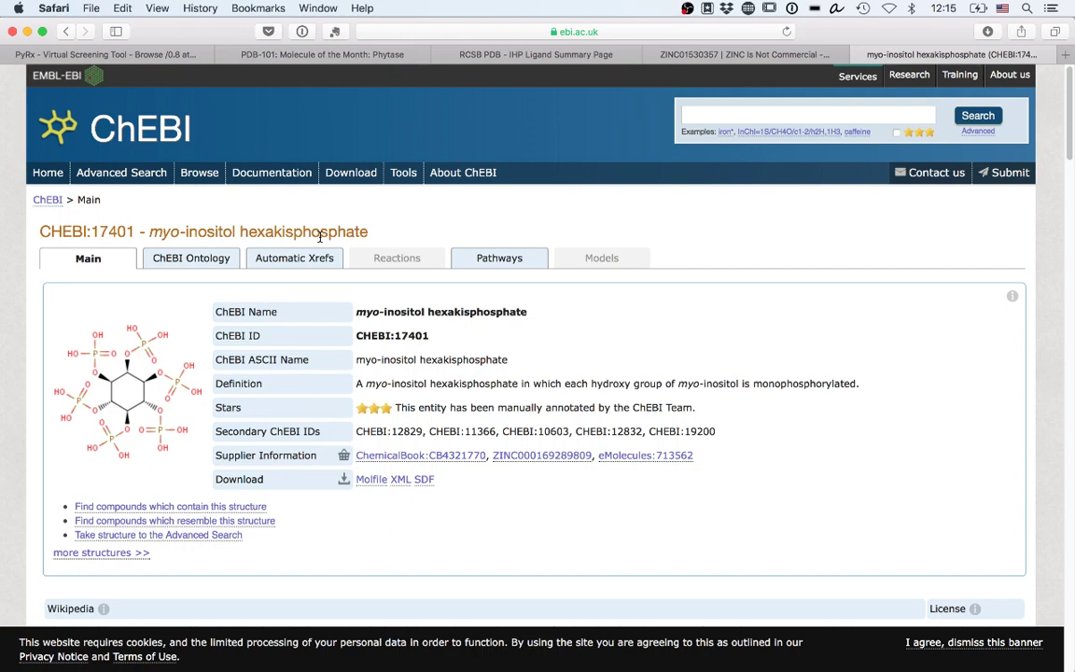
right_click(541, 457)
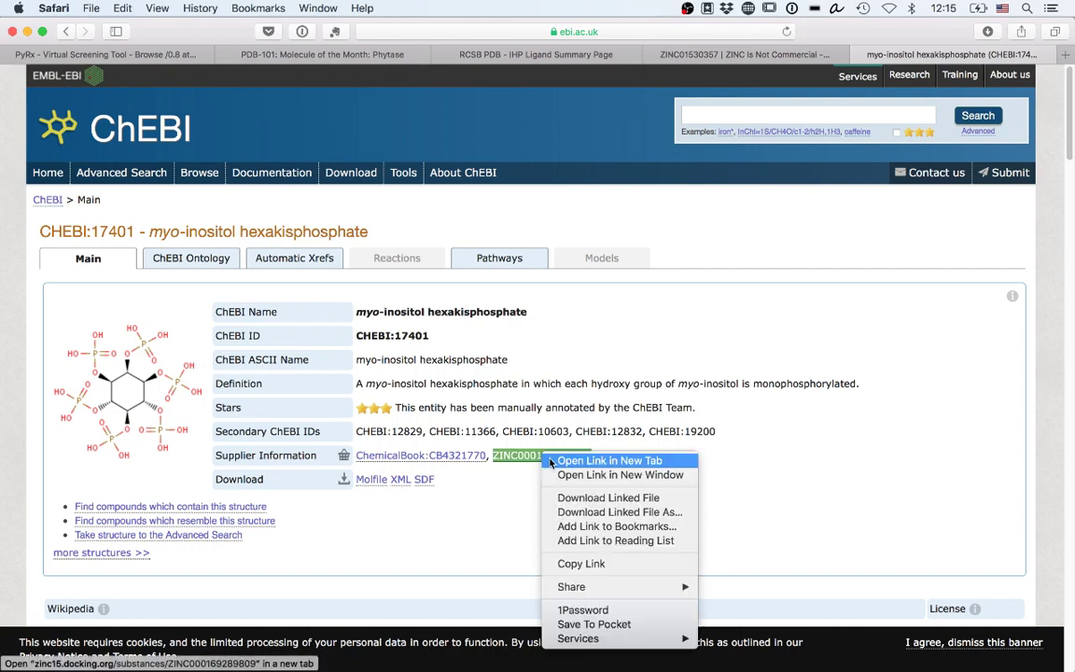
left_click(560, 459)
left_click(980, 54)
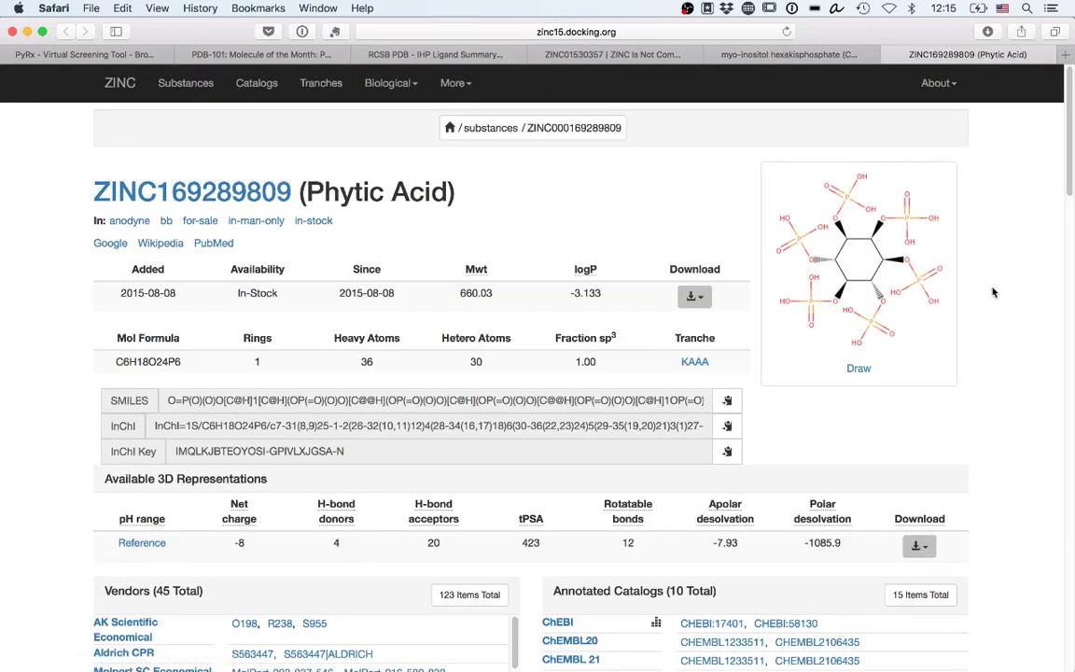
scroll(1000, 334, "down", 2)
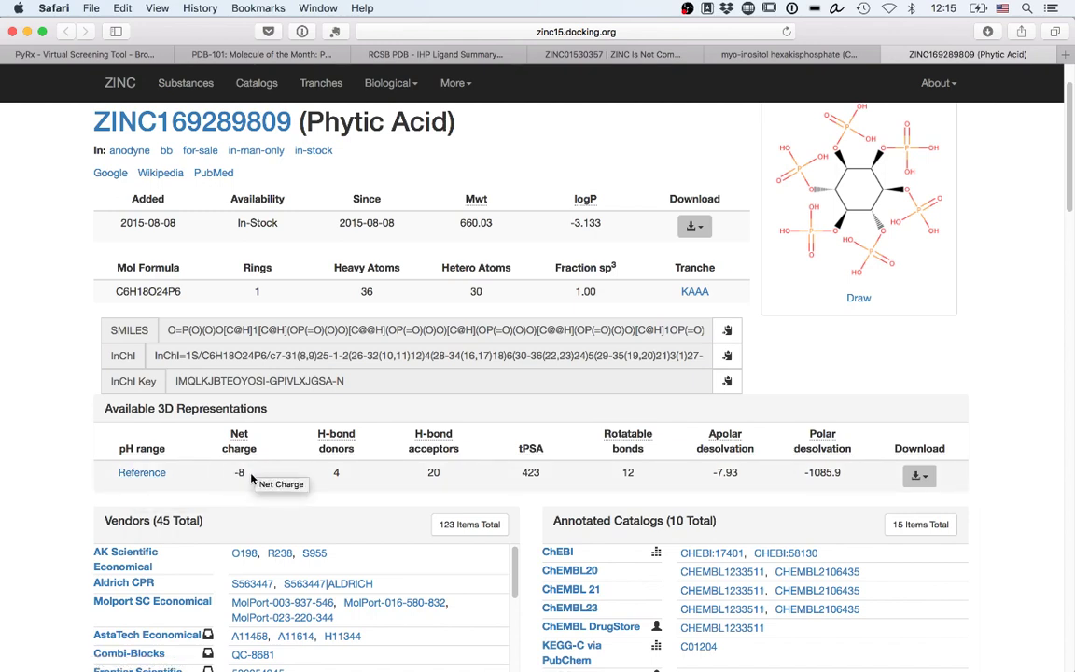
Step: Switch to UCSF Chimera, inspect the ligand's phosphate groups, and close the current session
key("super+Tab")
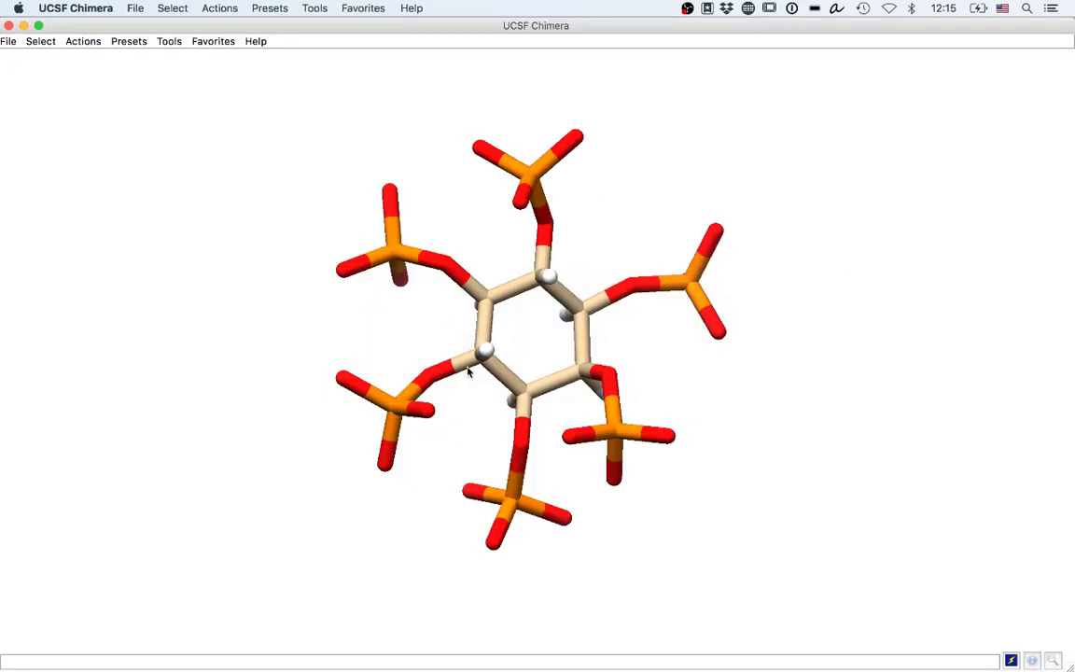
left_click_drag(763, 446, 582, 419)
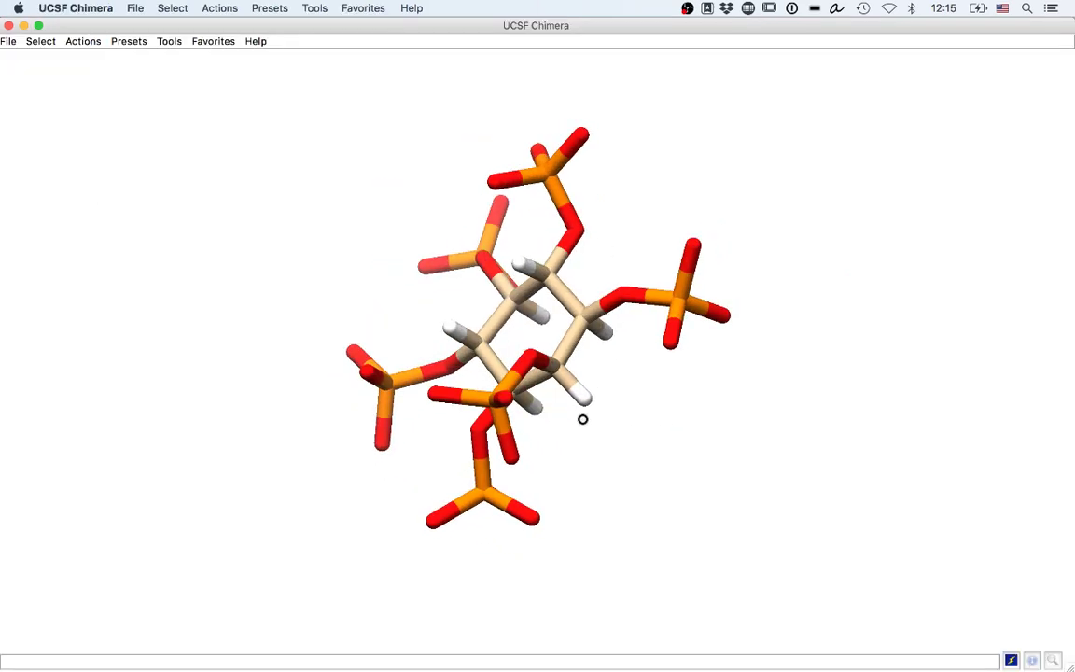
key("super+Tab")
key("Escape")
left_click(8, 41)
left_click(56, 225)
Step: Switch to Finder and rename IHP.mol2 in the Desktop folder as IHP-12.mol2
key("super+Tab")
key("Tab")
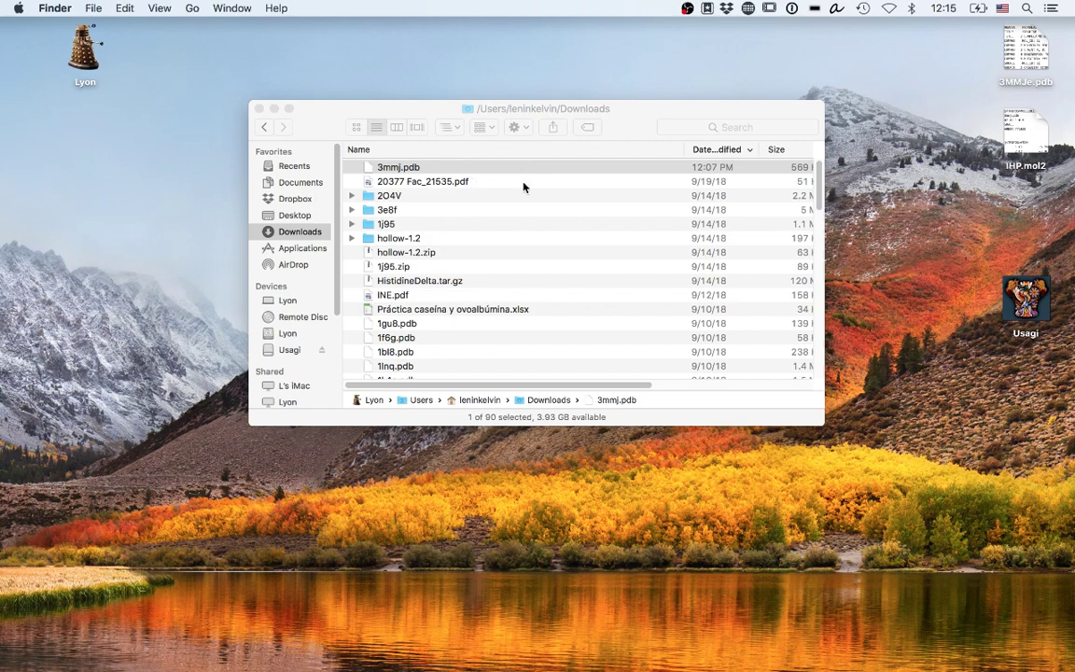
left_click(390, 224)
left_click(306, 217)
left_click(416, 169)
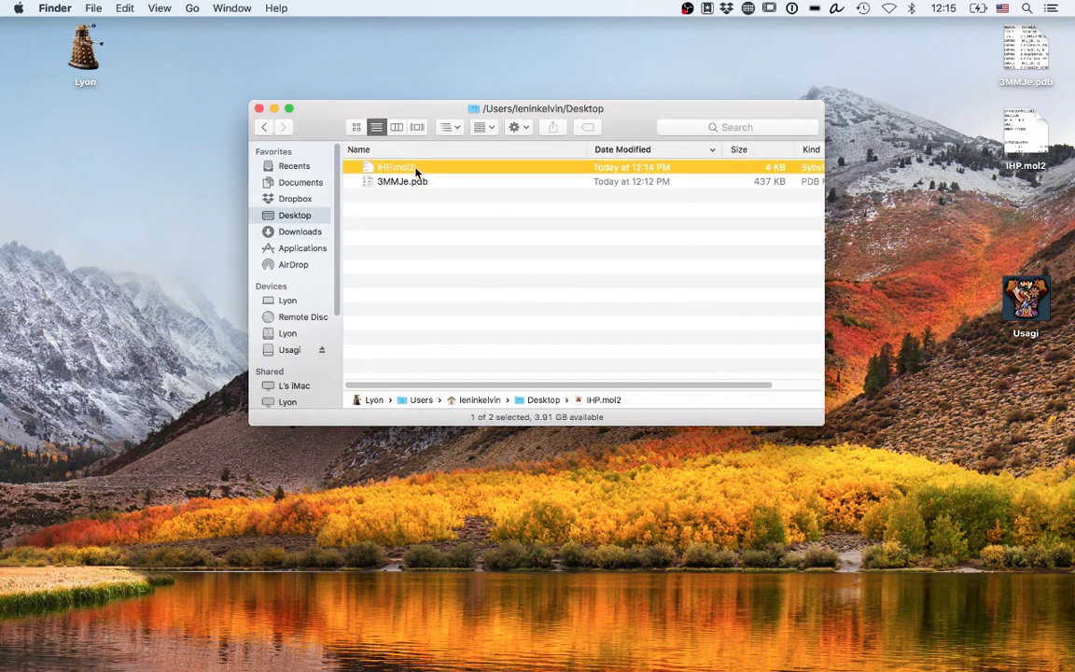
key("Return")
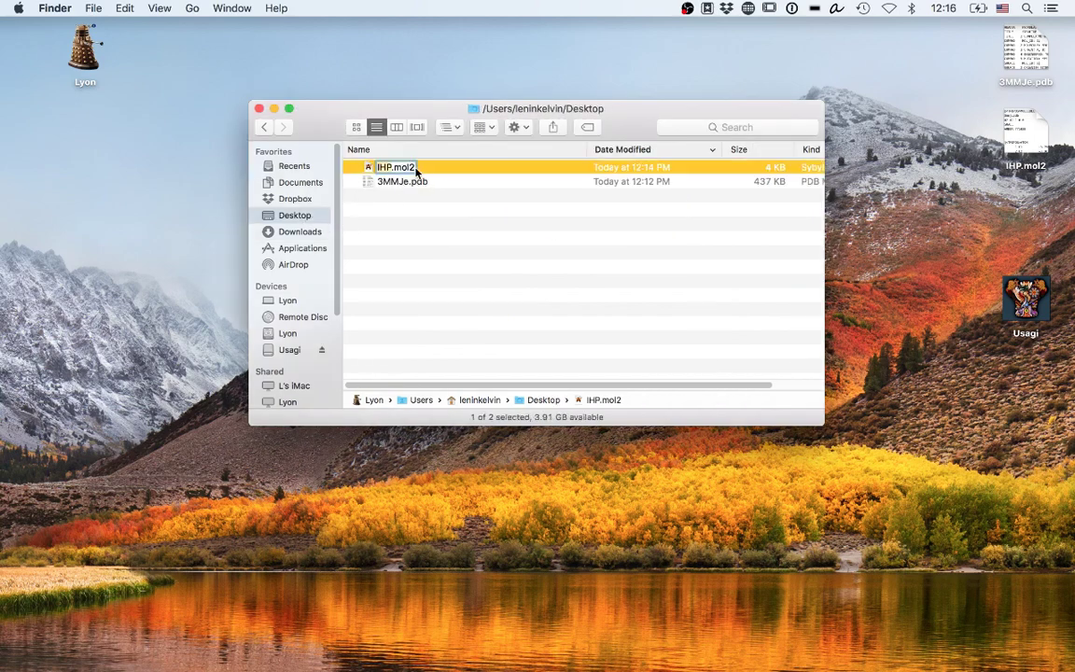
key("Right")
type("-12")
key("Return")
Step: Switch back to UCSF Chimera, reopen 3mmj.pdb, and delete the lower of the two protein chains
key("super+Tab")
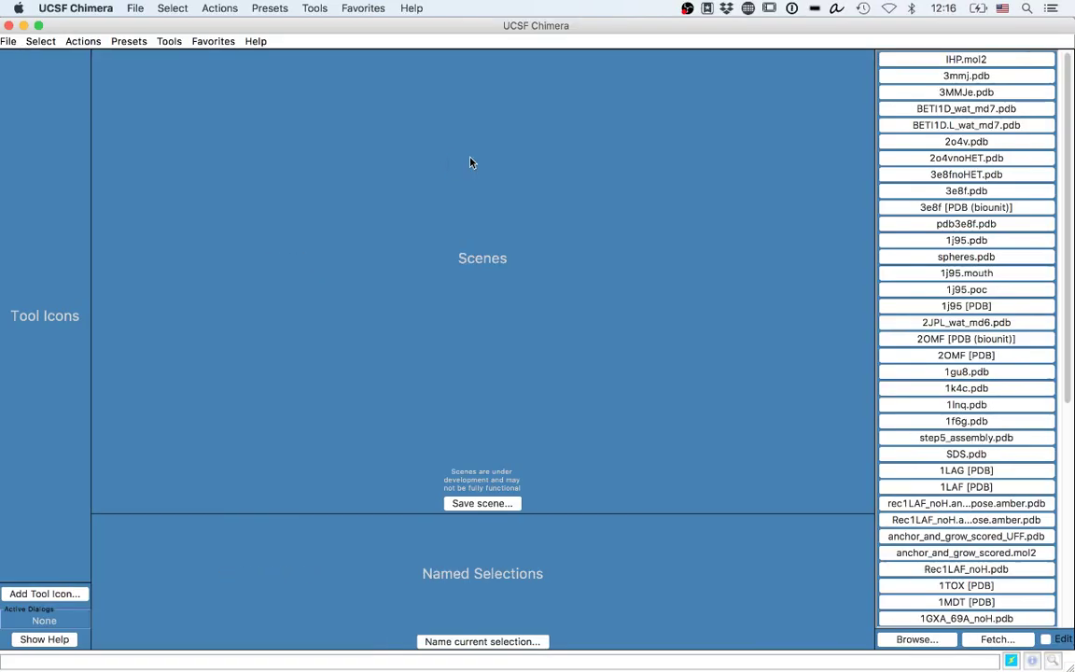
left_click(956, 83)
left_click(134, 9)
mouse_move(172, 9)
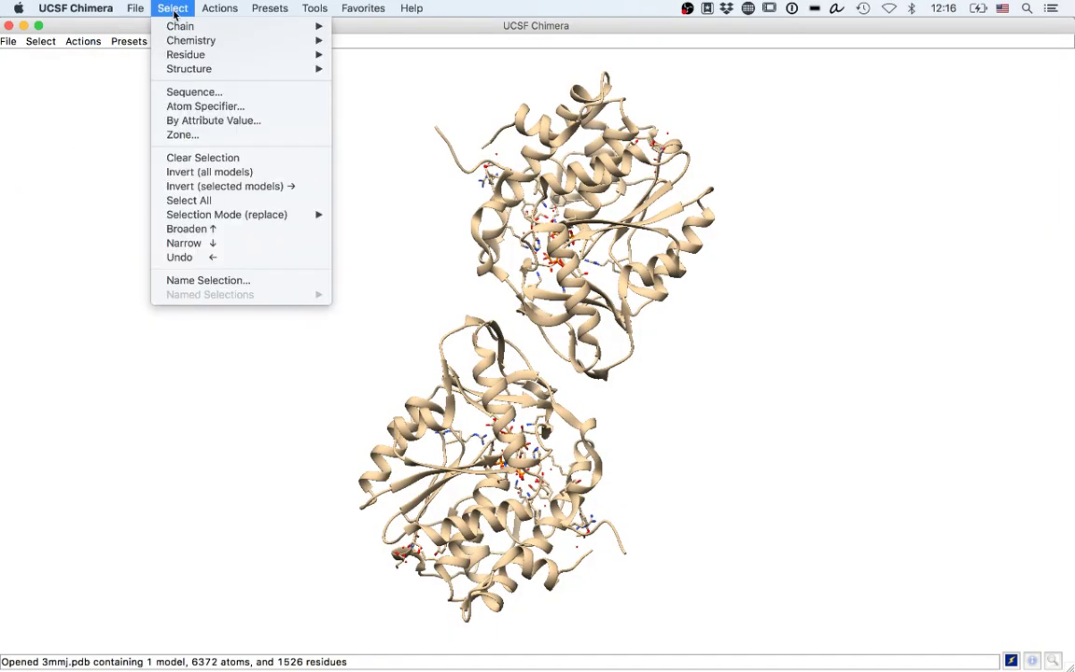
left_click(359, 47)
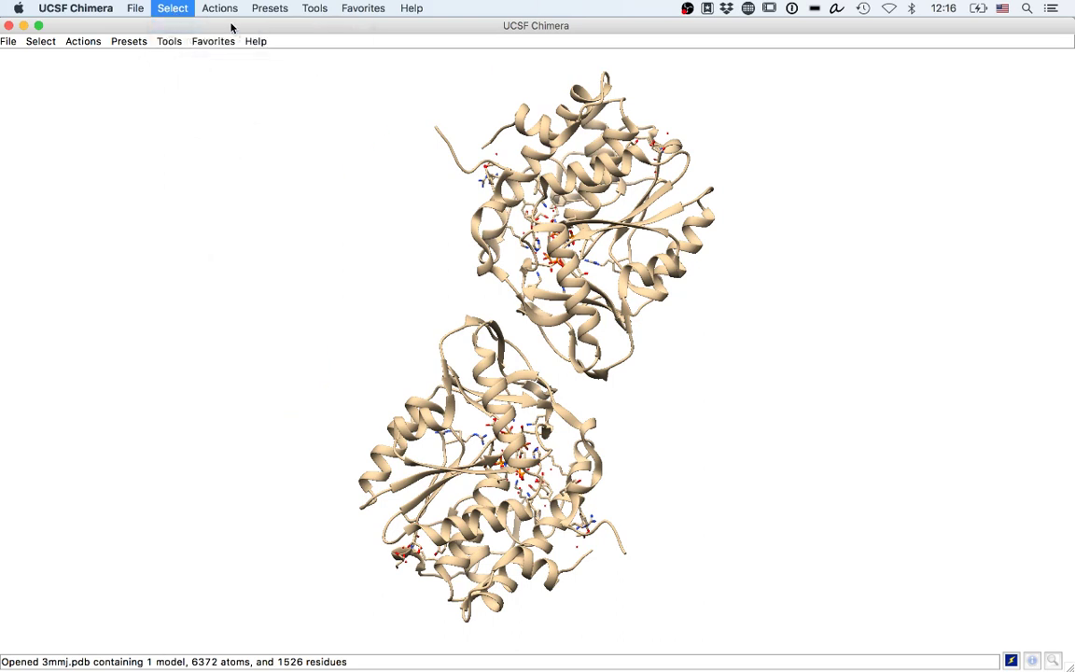
left_click(219, 8)
mouse_move(244, 26)
left_click(341, 218)
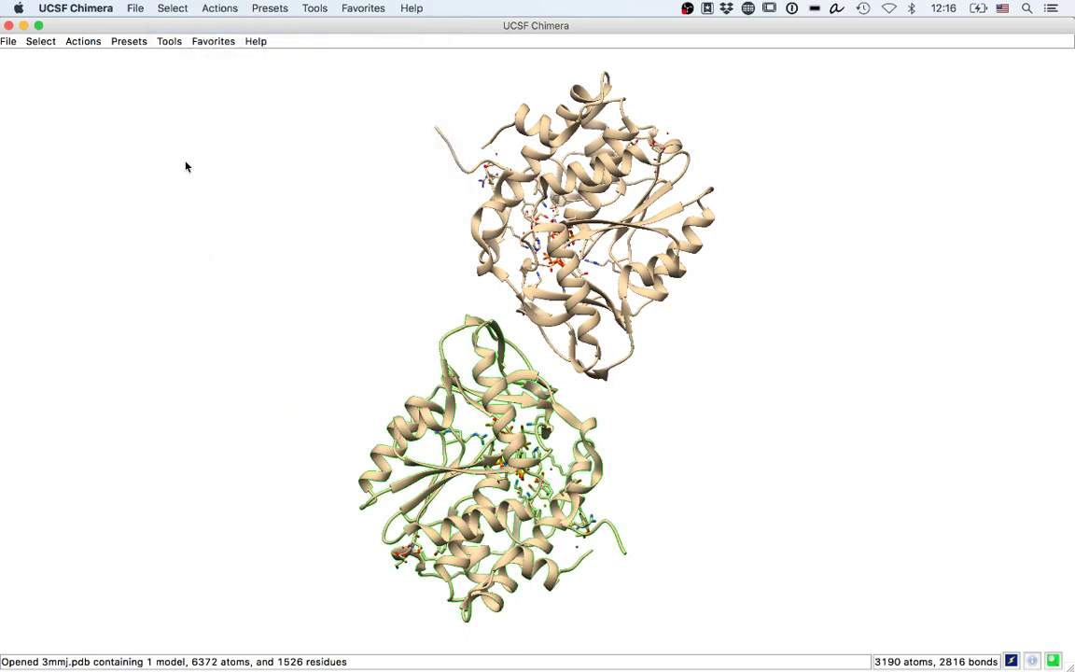
Step: Select the IHP residue, focus on it, and delete everything in the model except this ligand
left_click(39, 41)
mouse_move(68, 84)
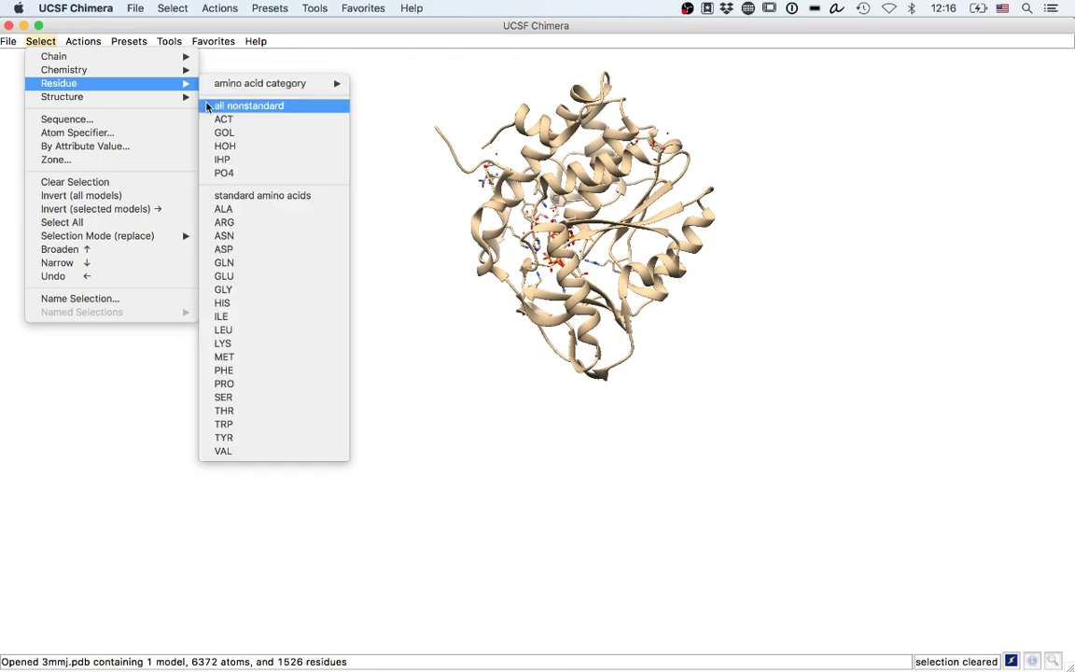
left_click(222, 160)
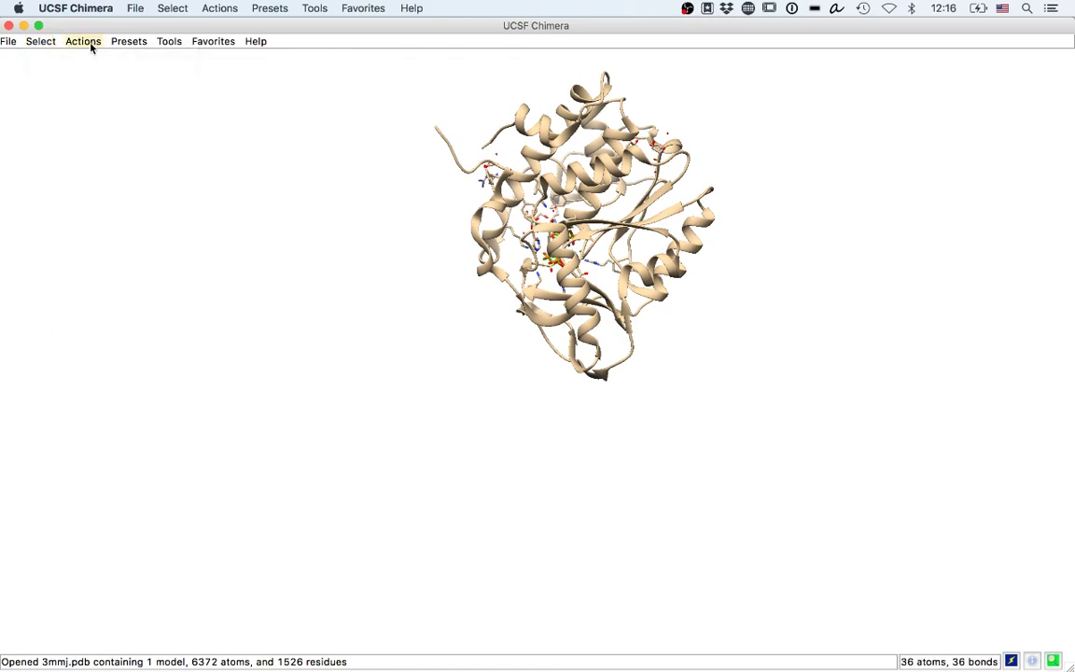
left_click(86, 42)
left_click(123, 123)
left_click(42, 41)
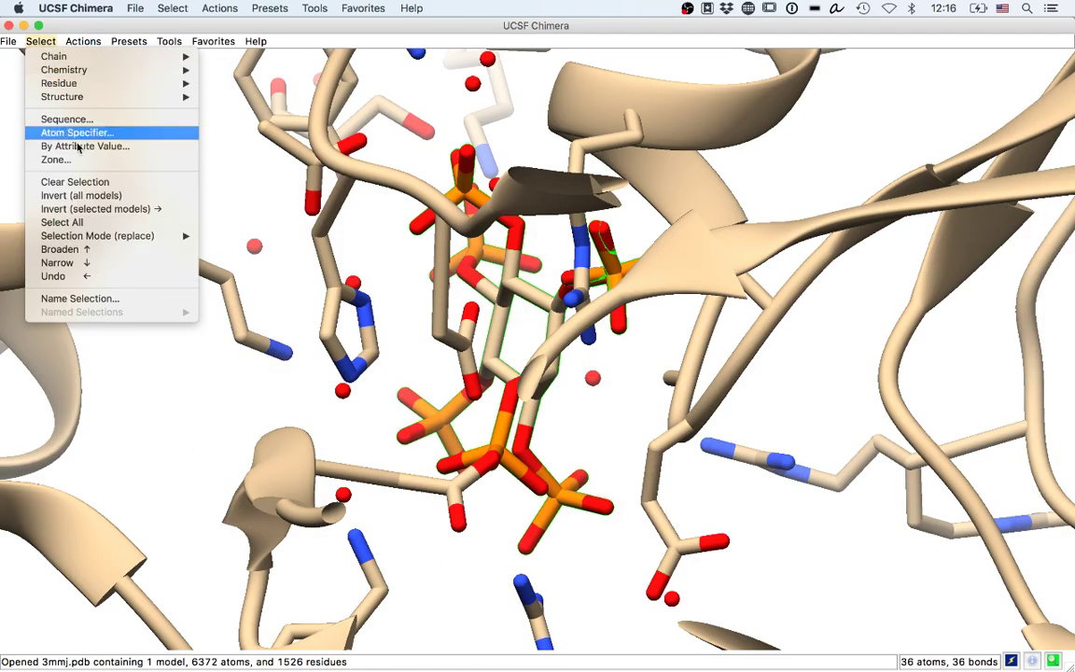
left_click(164, 194)
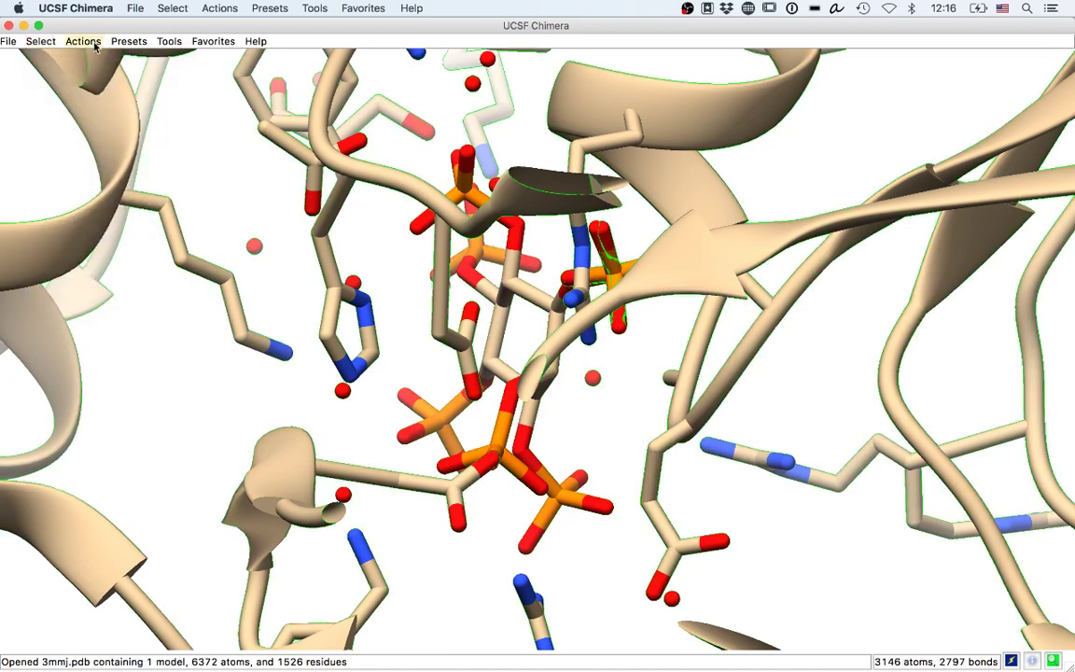
left_click(84, 42)
mouse_move(112, 56)
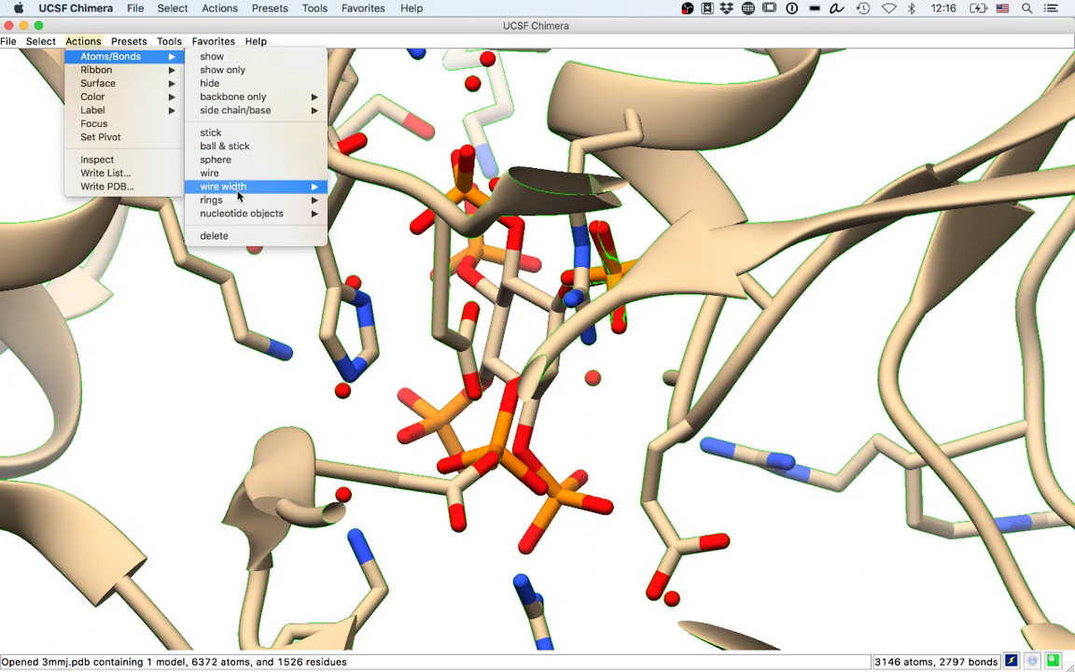
left_click(216, 235)
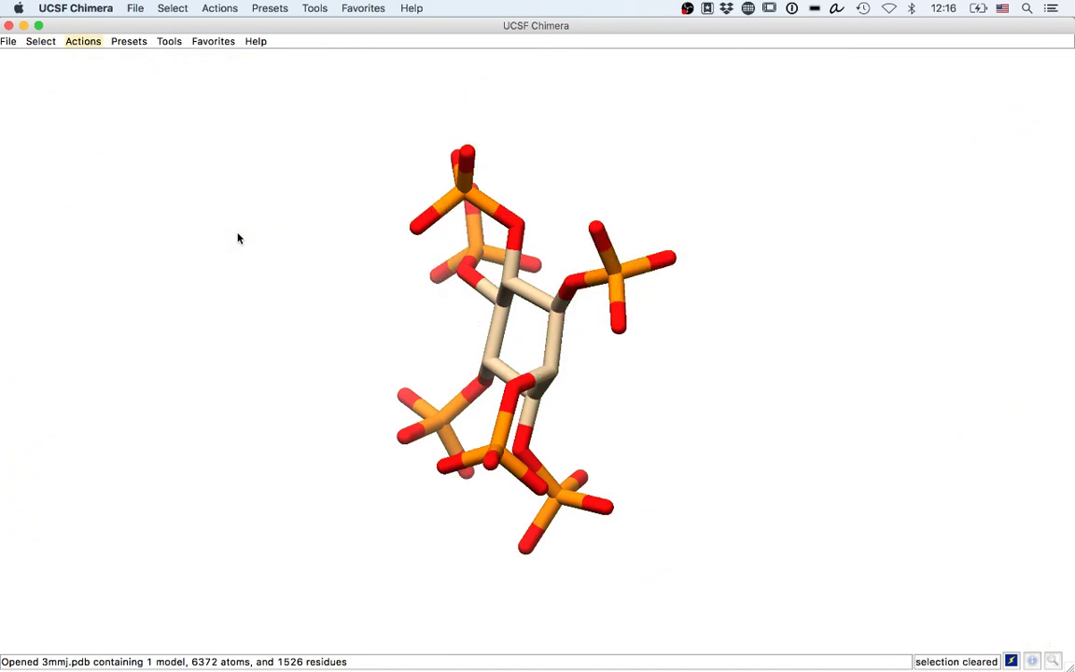
Step: Run Dock Prep on the isolated ligand, adding hydrogens with H-bonds considered and assigning AMBER ff14SB and AM1-BCC charges
left_click(169, 42)
mouse_move(255, 112)
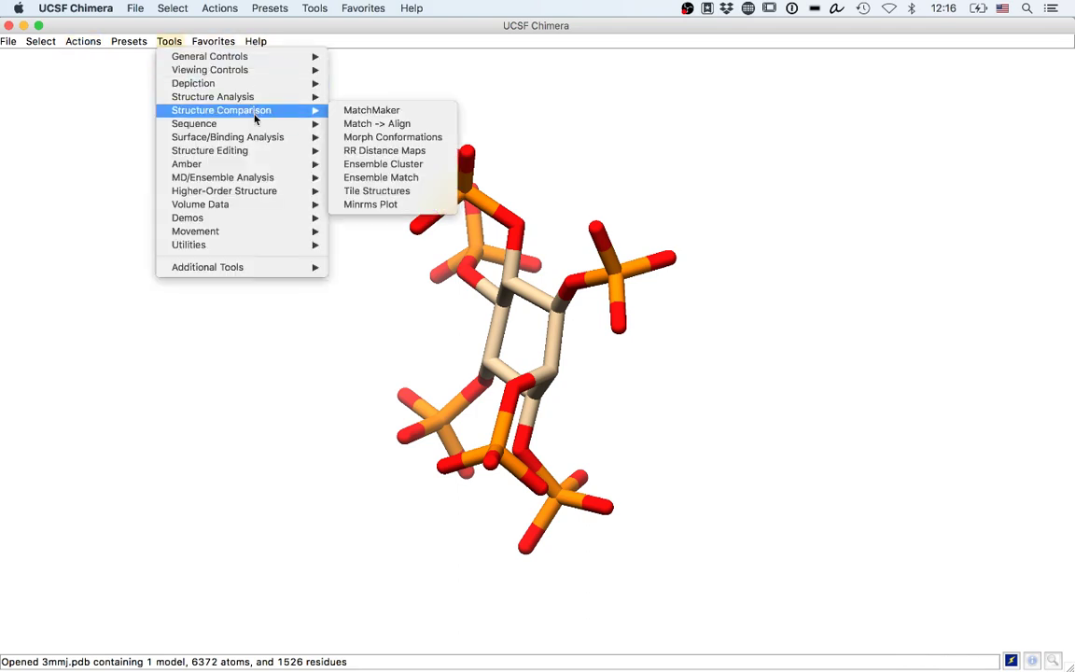
mouse_move(275, 138)
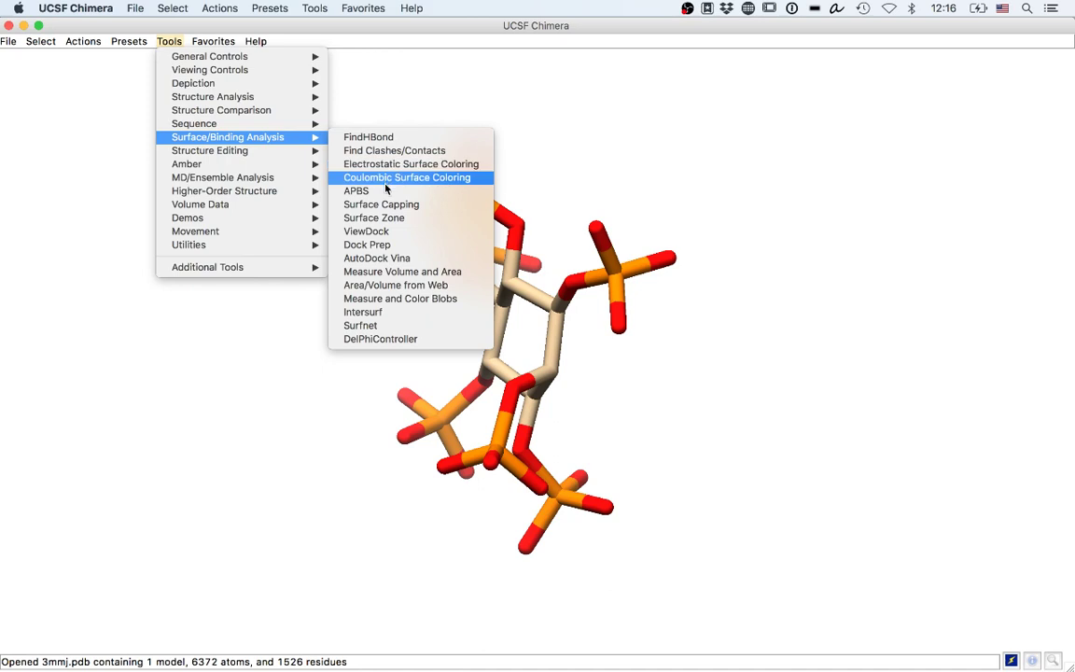
left_click(377, 246)
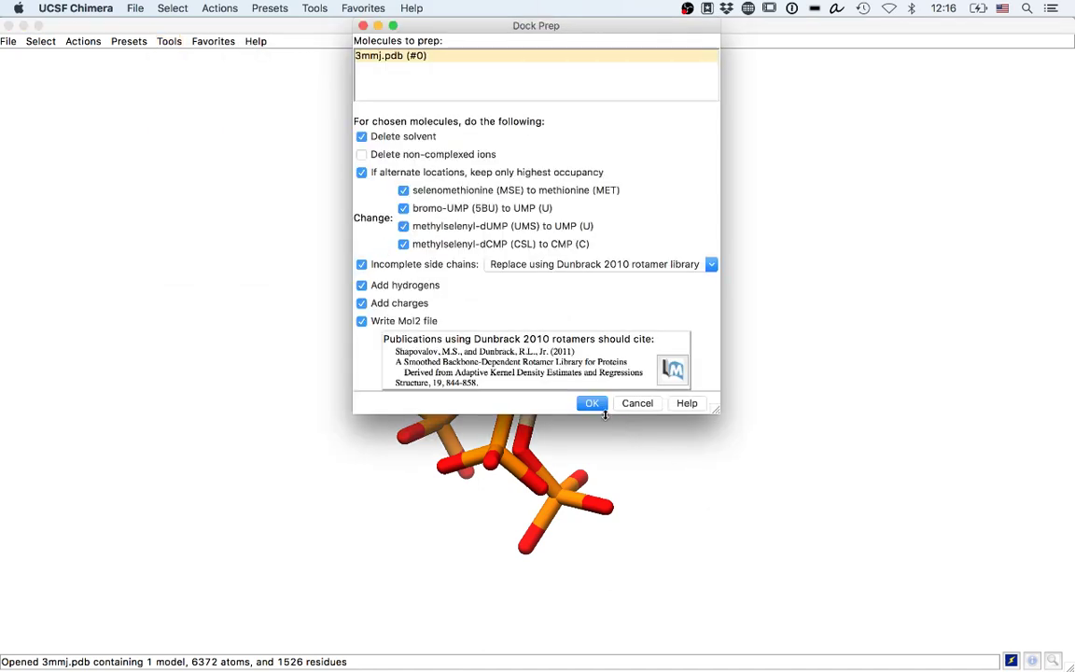
left_click(592, 407)
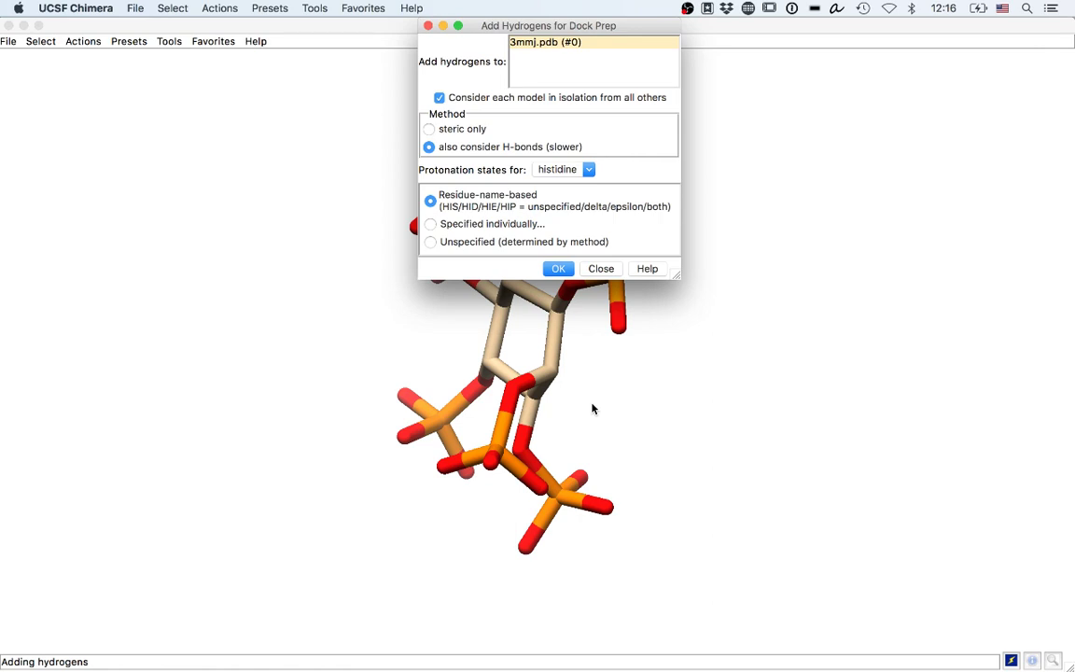
left_click(535, 243)
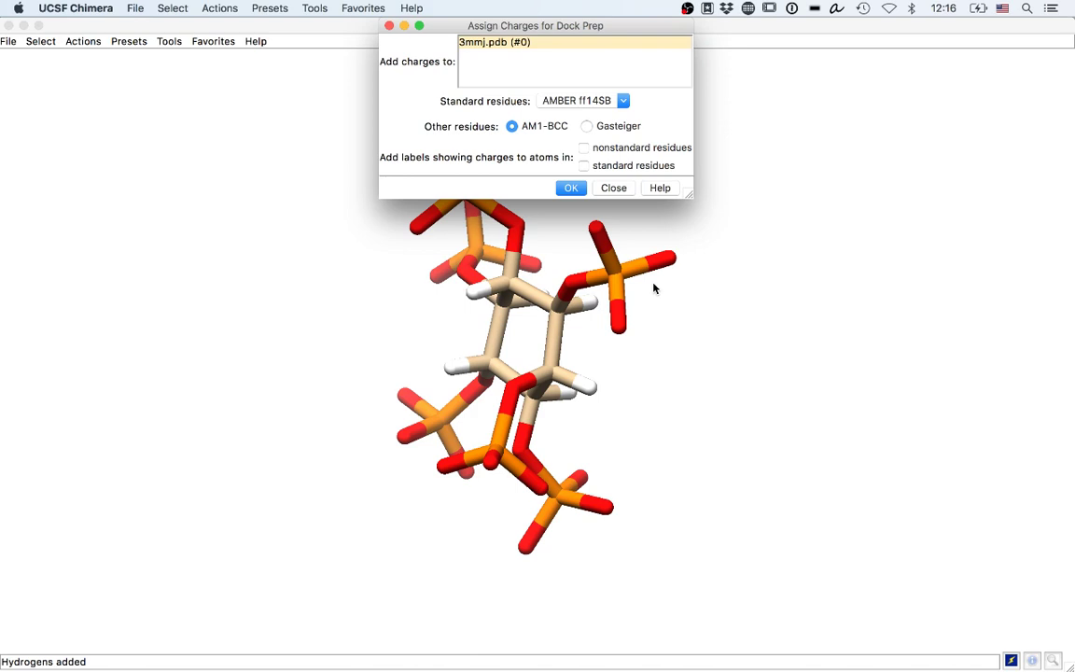
left_click(569, 189)
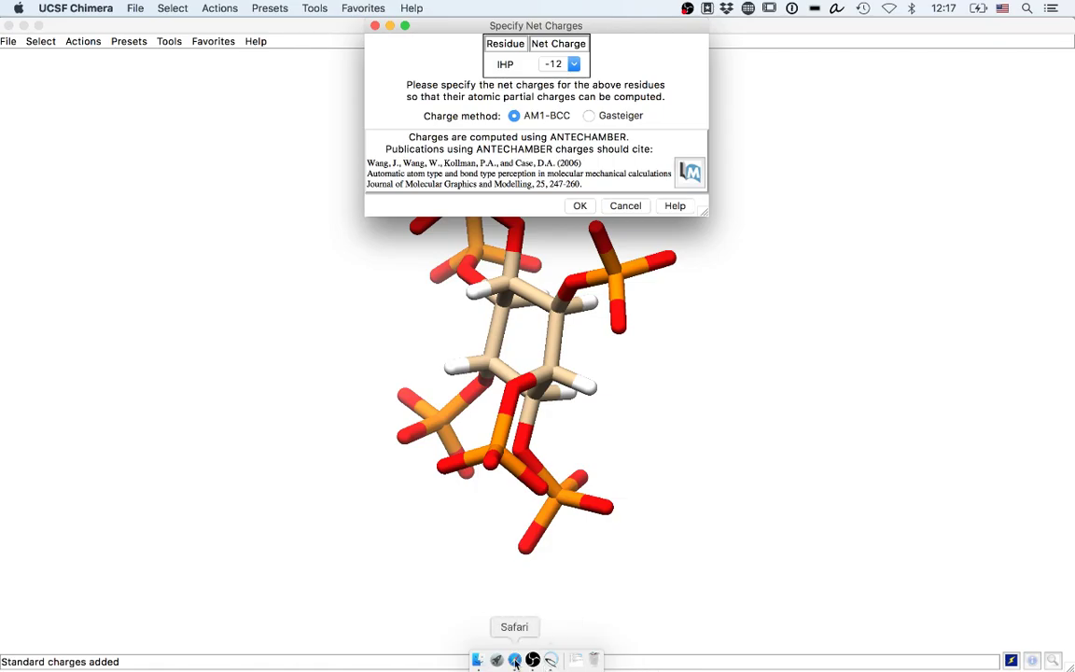
left_click(498, 661)
left_click(497, 660)
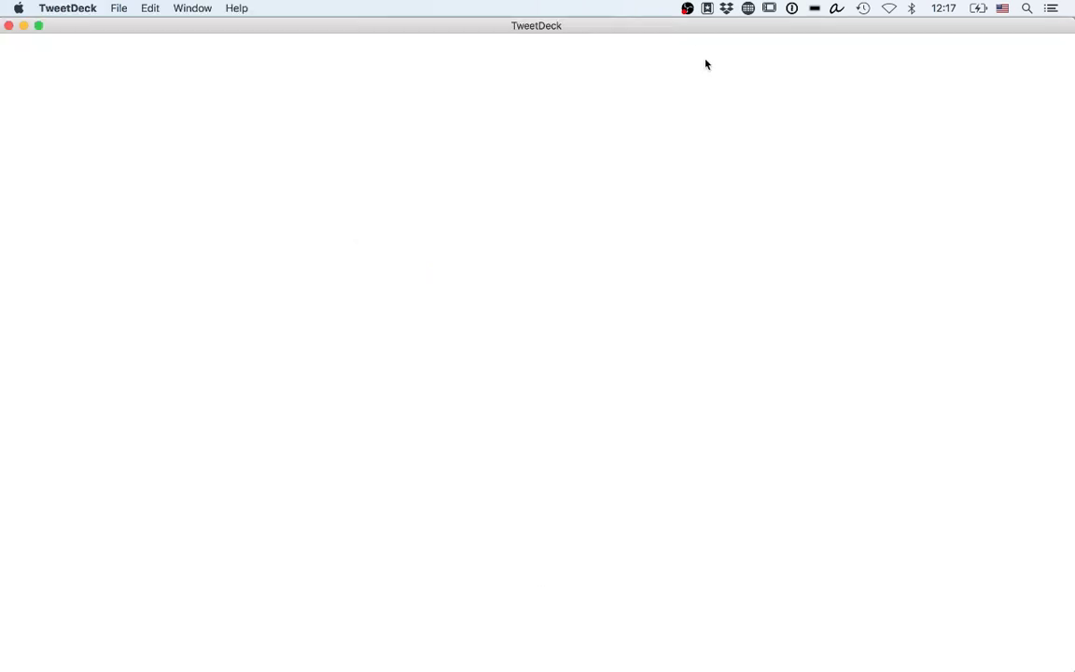
Step: Return to UCSF Chimera and try to compute AM1-BCC charges for the IHP residue with a net charge of -8
key("super+w")
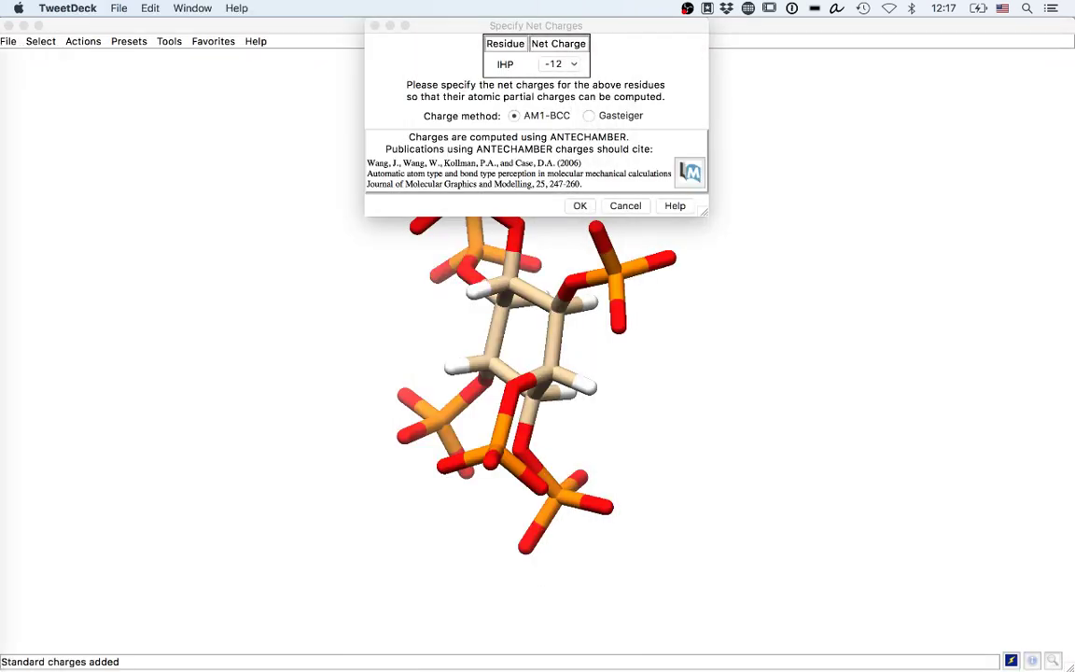
left_click(559, 64)
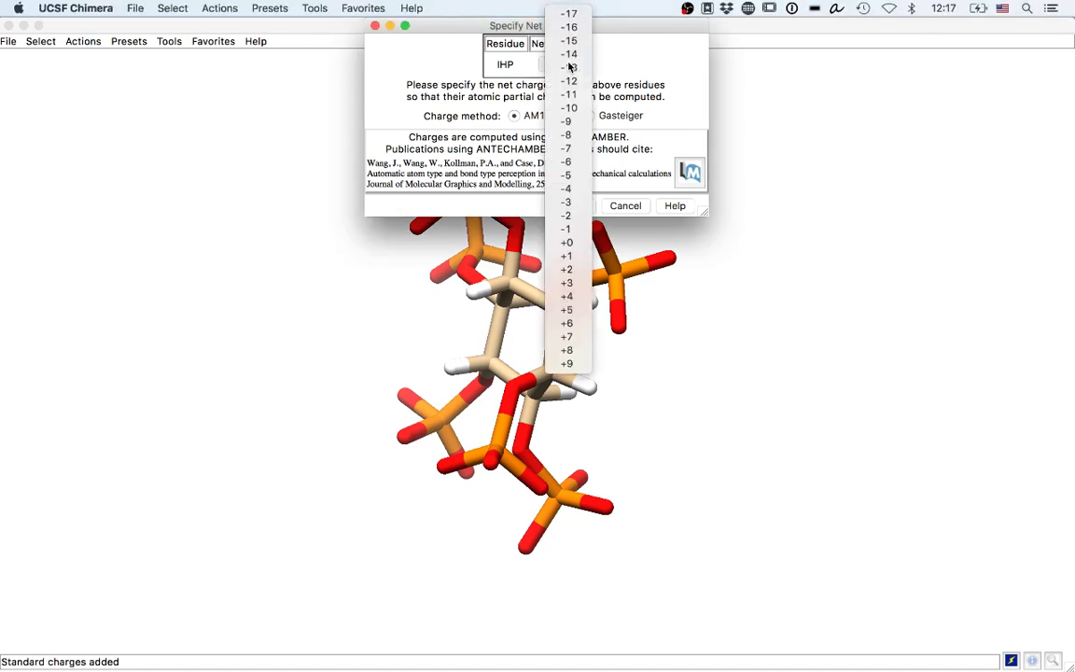
left_click(576, 136)
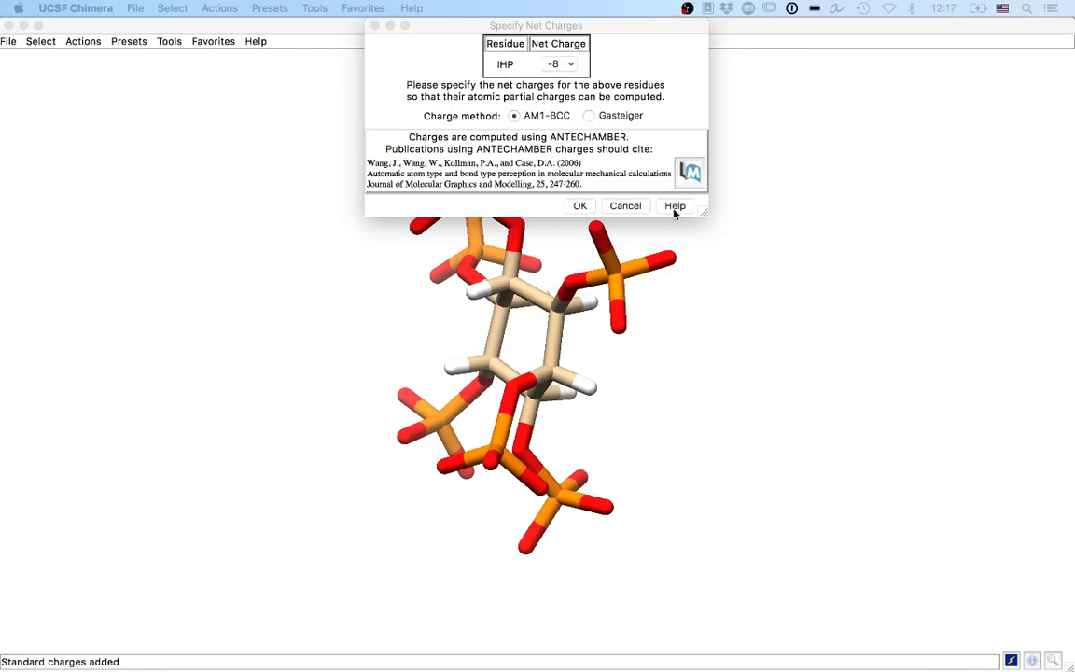
left_click(627, 177)
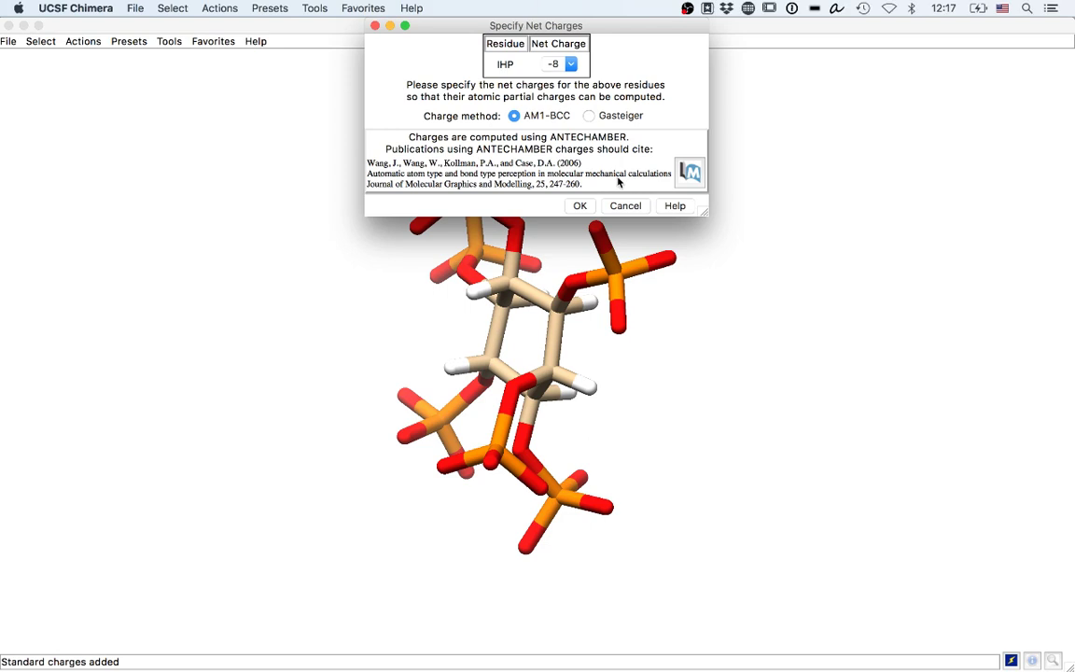
left_click(579, 206)
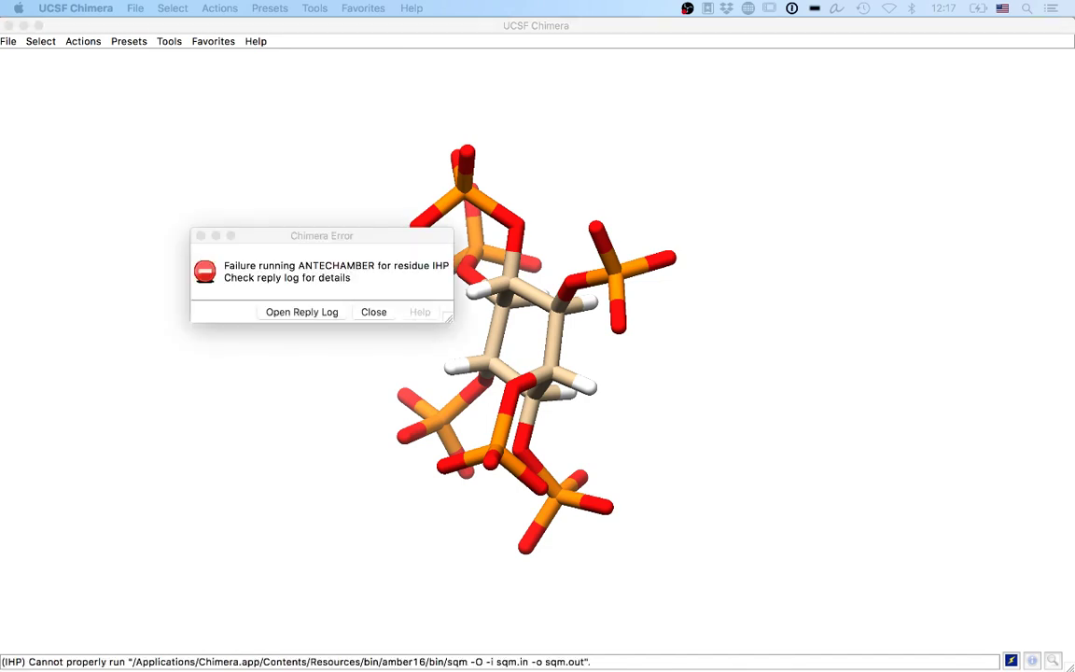
Step: Open and enlarge the reply log to read the ANTECHAMBER error details, close it, and inspect the ligand's structure
left_click(302, 312)
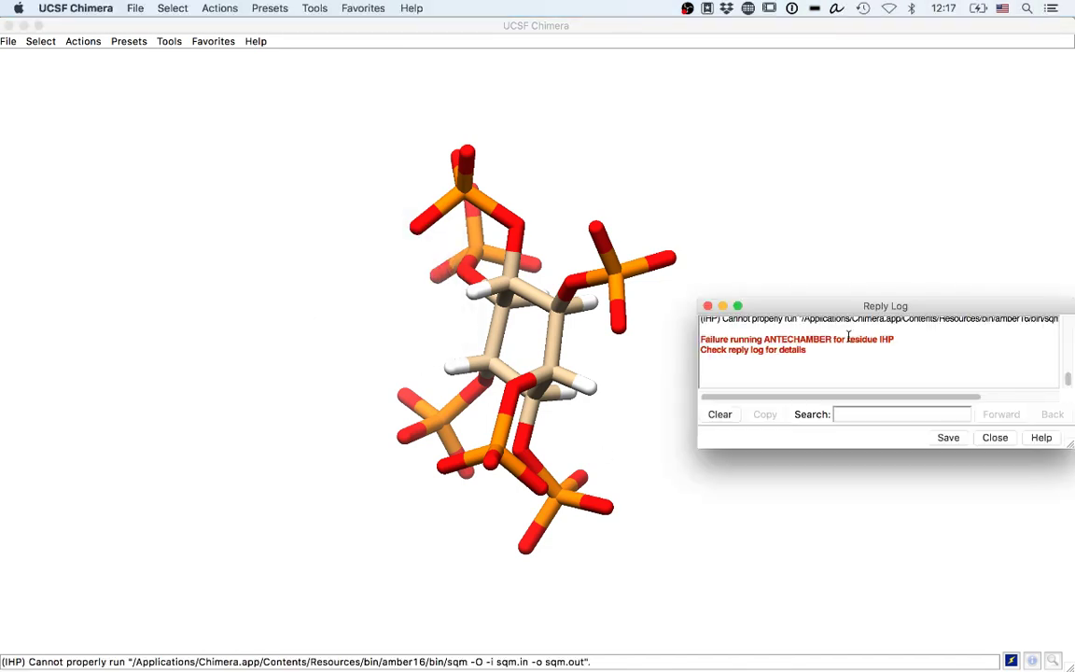
left_click_drag(929, 303, 746, 200)
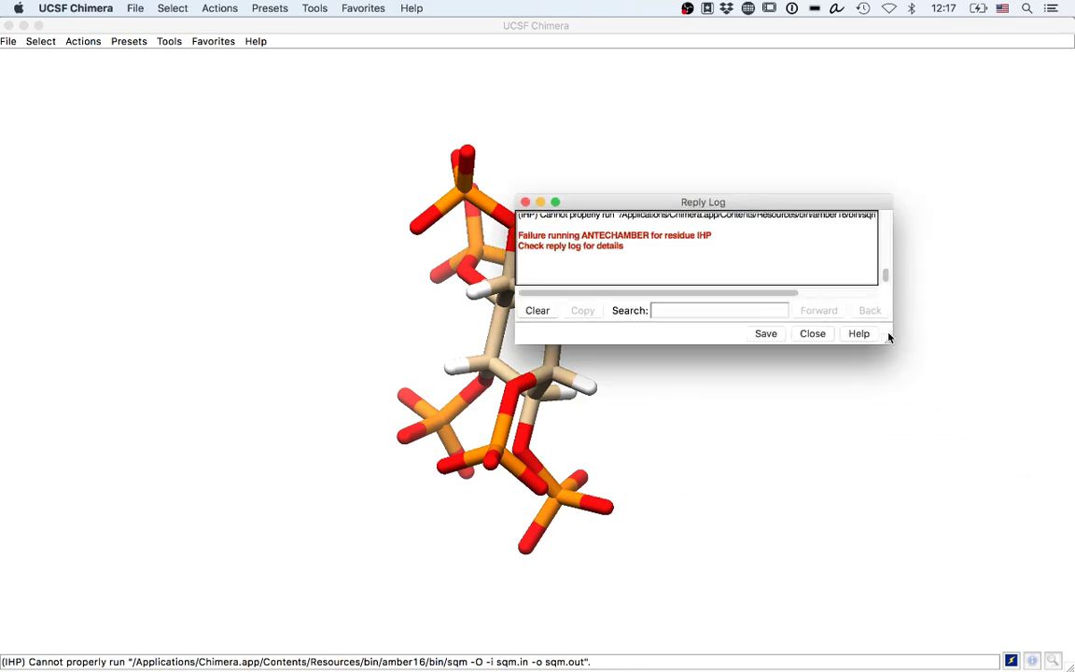
left_click_drag(888, 337, 997, 502)
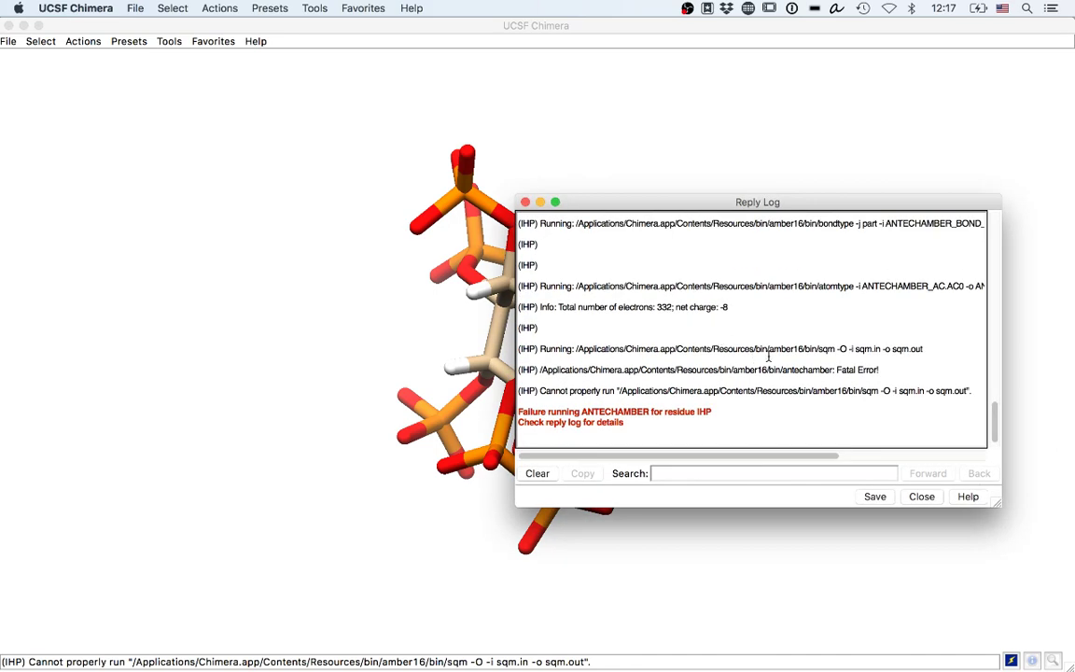
left_click(921, 496)
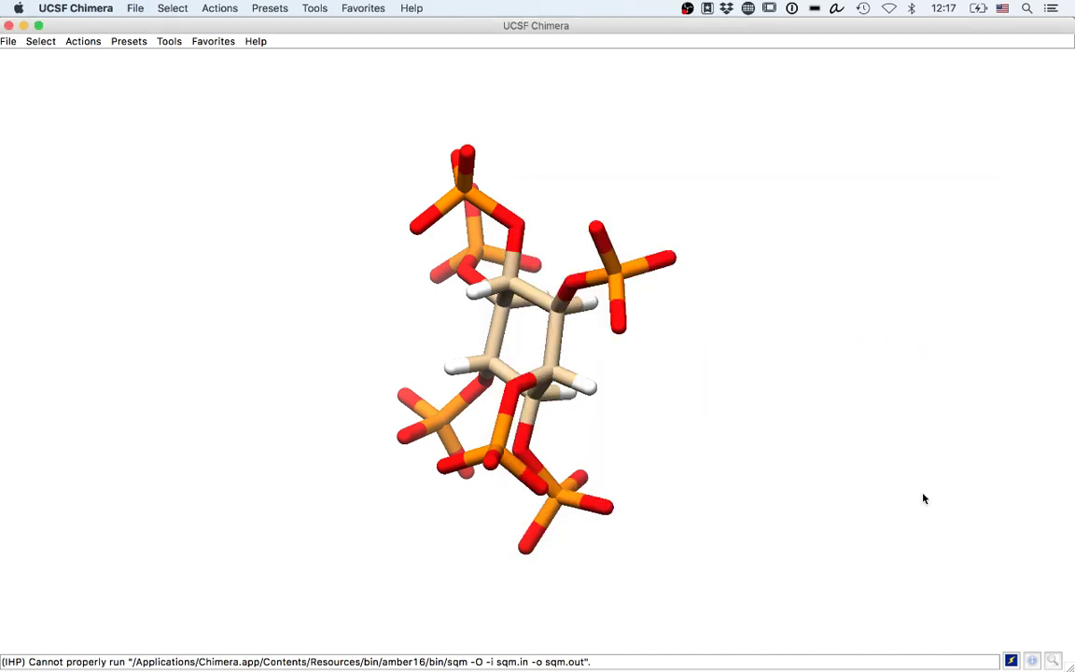
left_click_drag(457, 337, 718, 318)
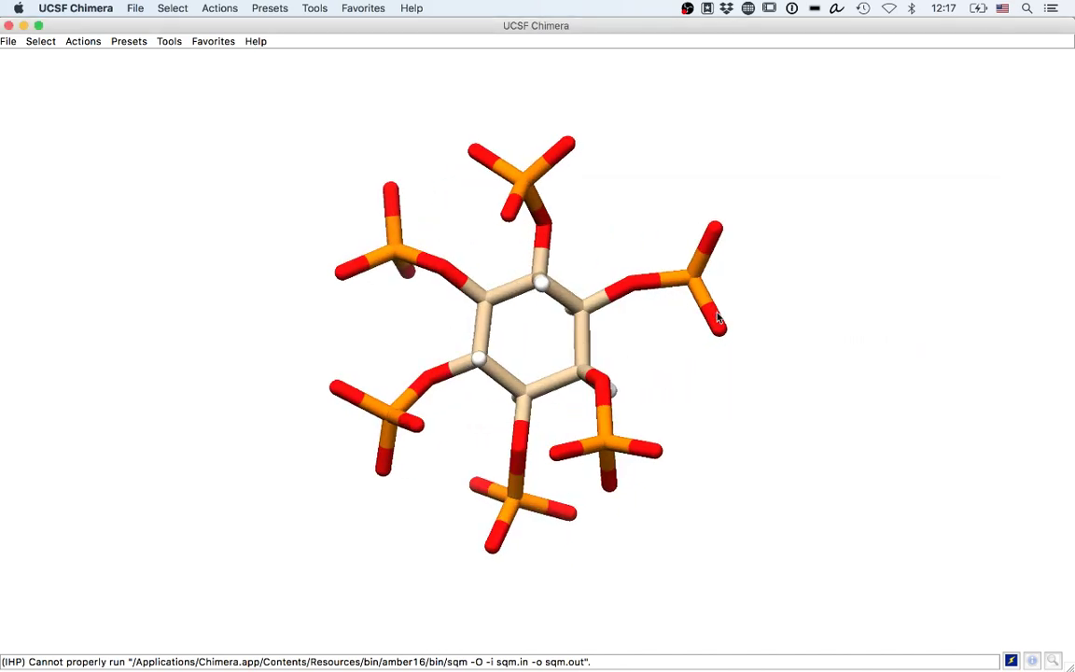
Step: Switch to Finder and open IHP-12.mol2 from the Desktop folder in Avogadro
key("super+Tab")
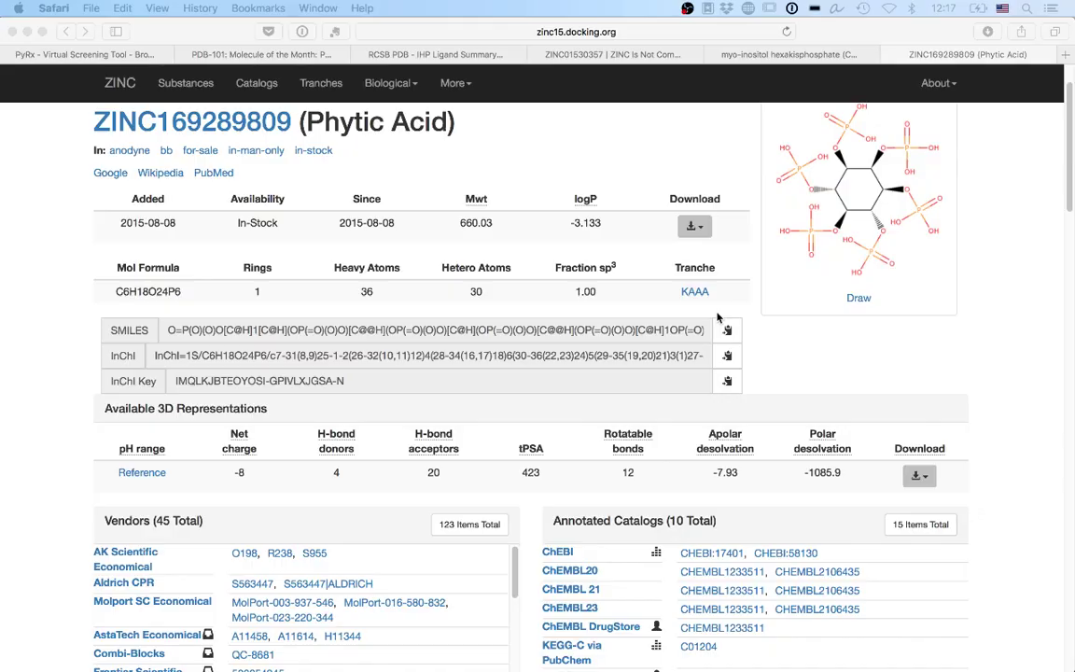
key("super+Tab")
left_click(513, 329)
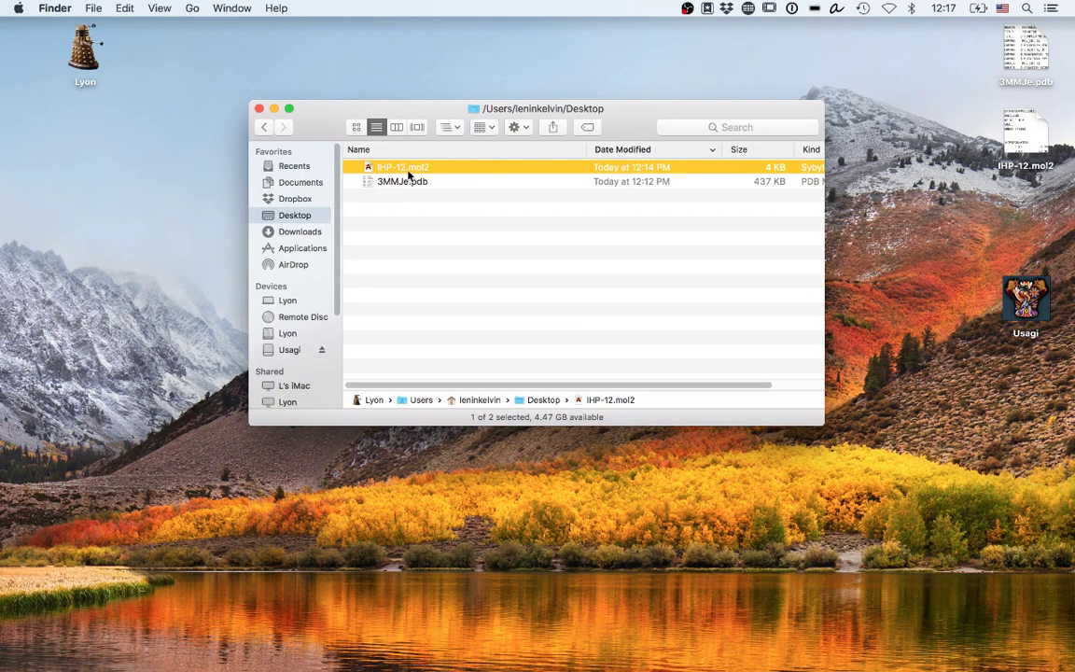
double_click(414, 169)
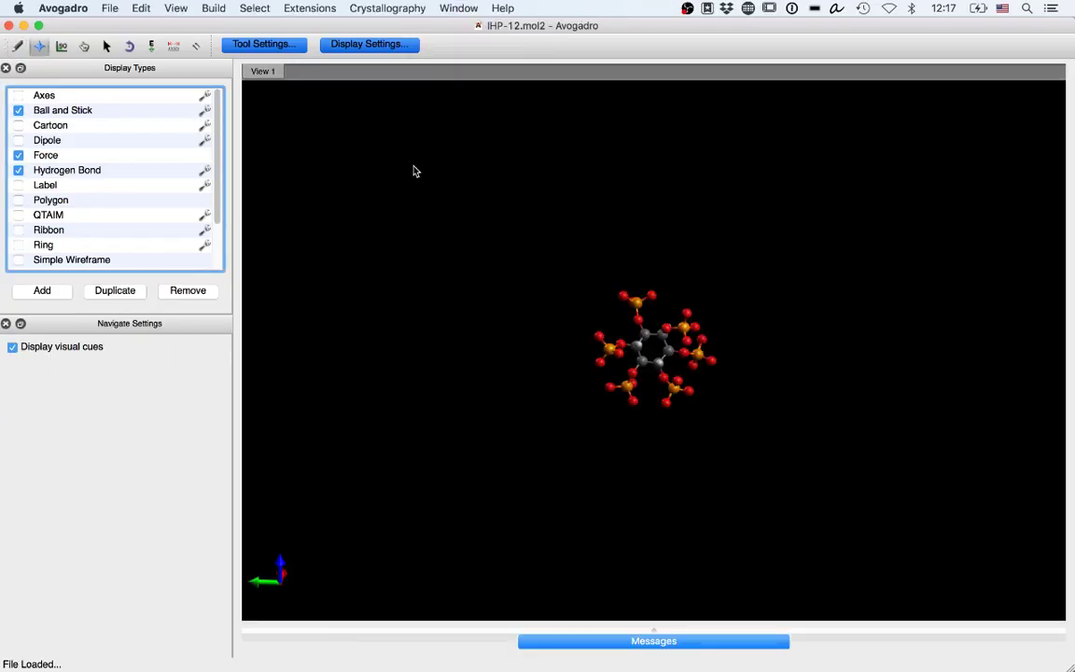
Step: Try adding hydrogens to the ligand for the preset pH, and repeat the operation once after inspecting the molecule
left_click(255, 7)
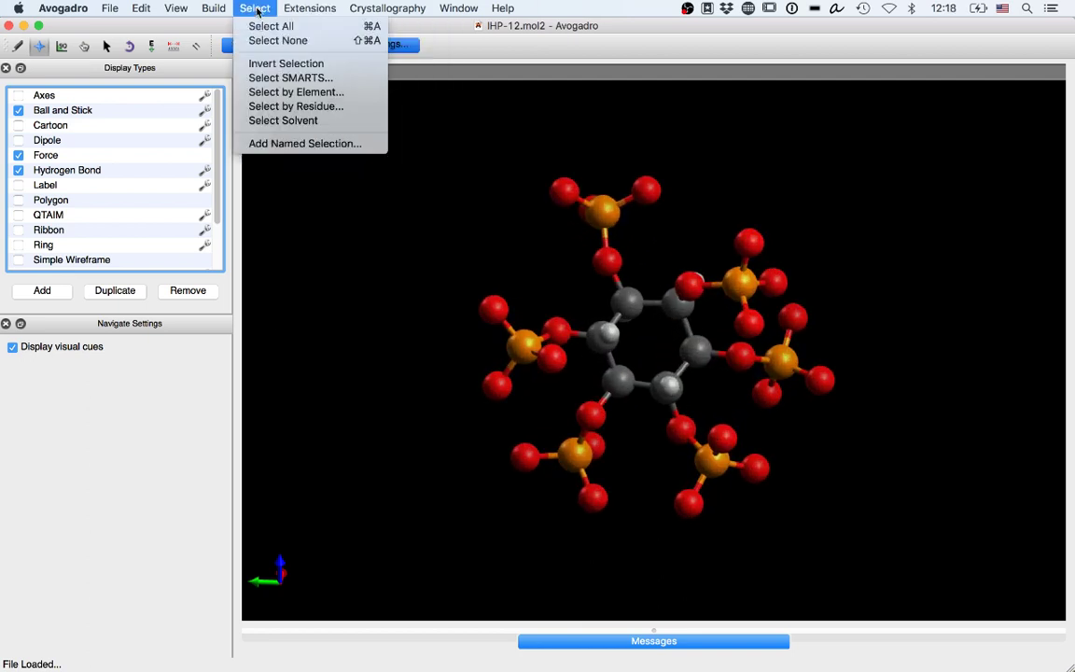
left_click(233, 78)
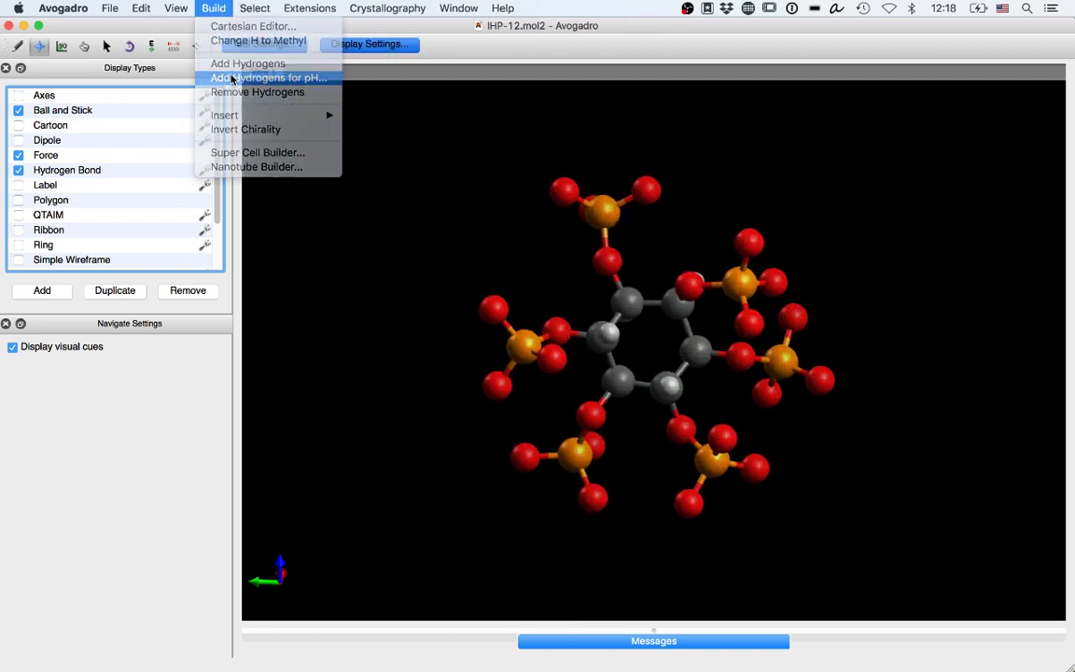
key("Return")
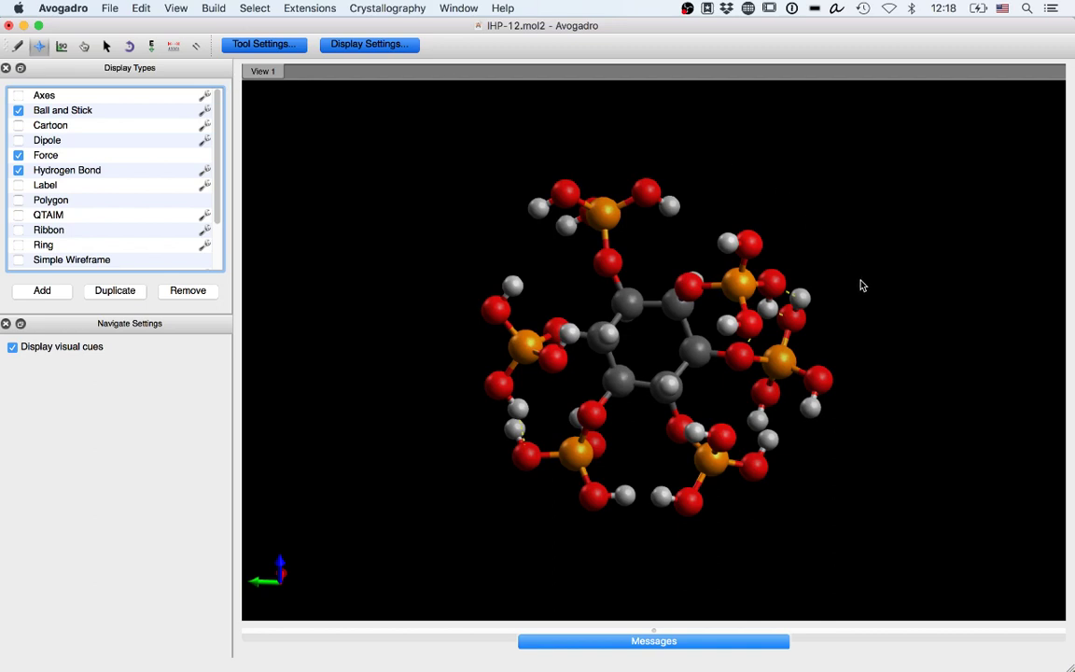
left_click_drag(859, 285, 772, 172)
left_click(254, 7)
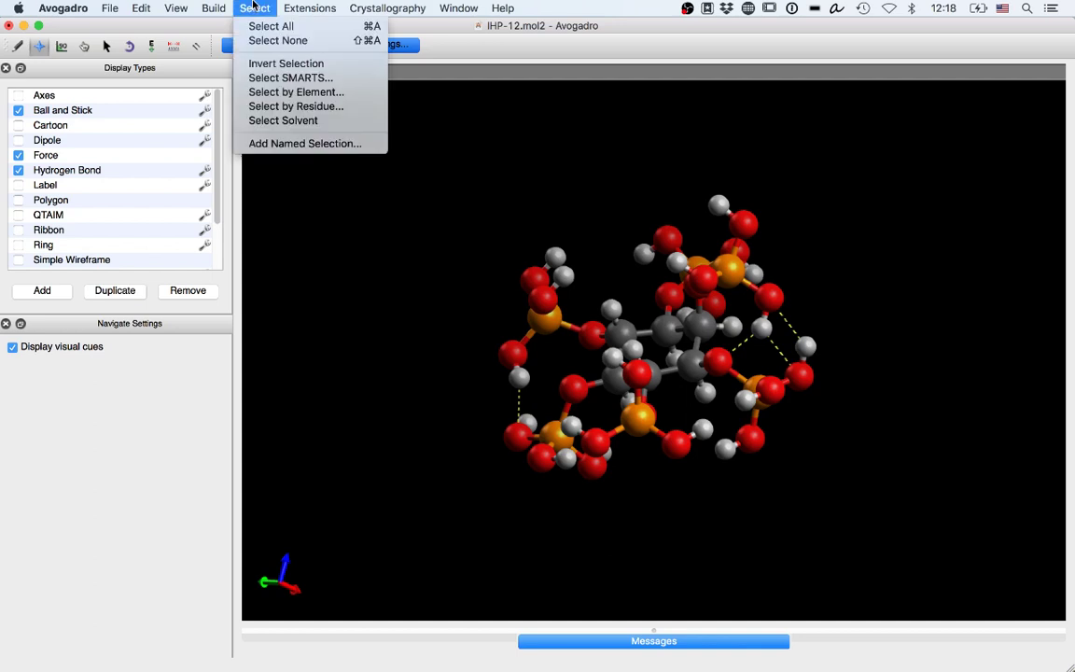
mouse_move(214, 8)
left_click(242, 76)
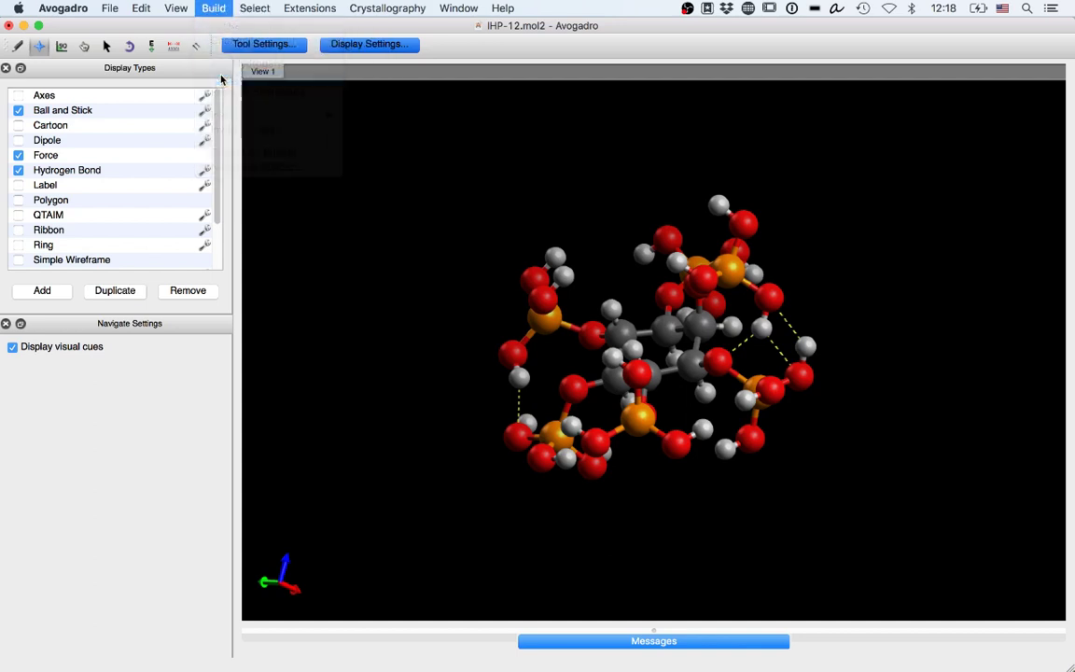
key("Return")
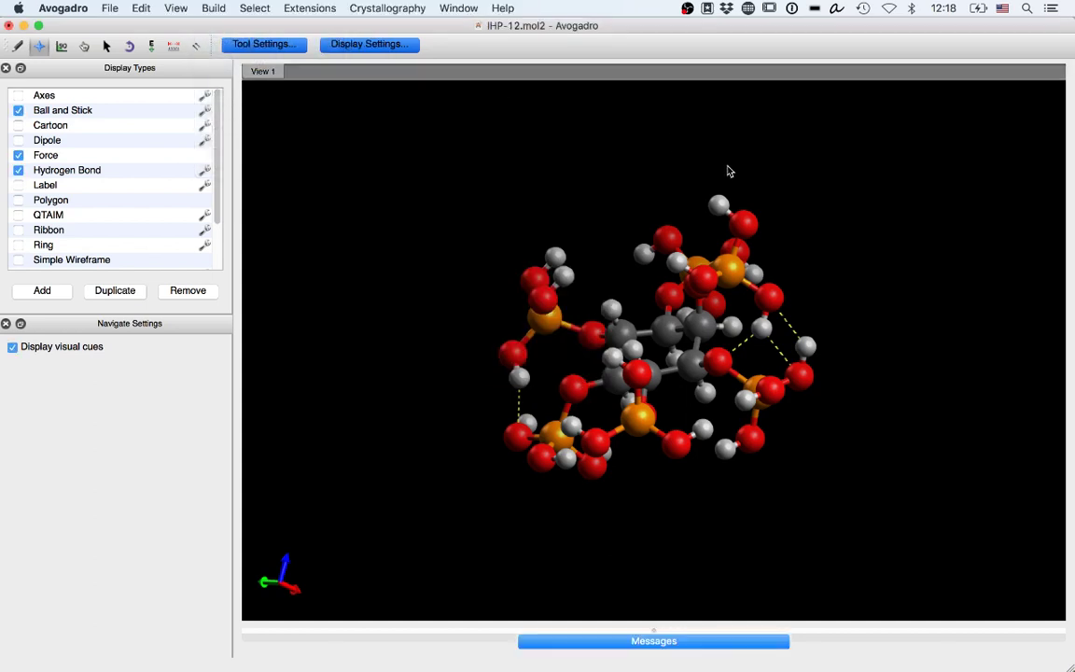
Step: Remove all hydrogens from the ligand and add them again for pH 9
left_click_drag(728, 168, 698, 379)
left_click(213, 8)
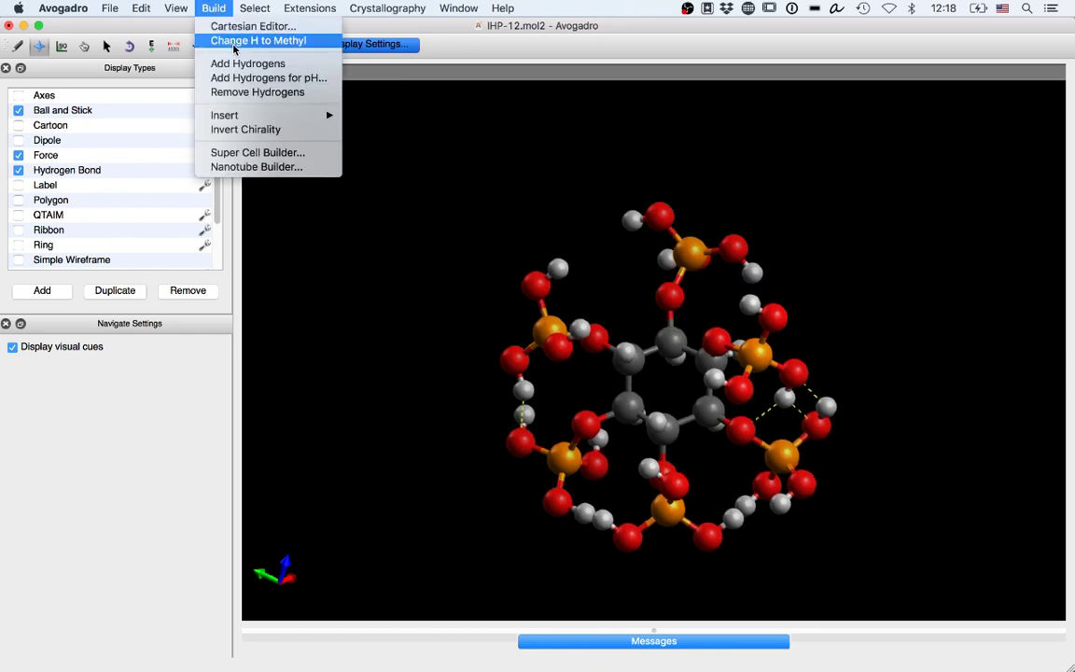
left_click(257, 91)
left_click(212, 6)
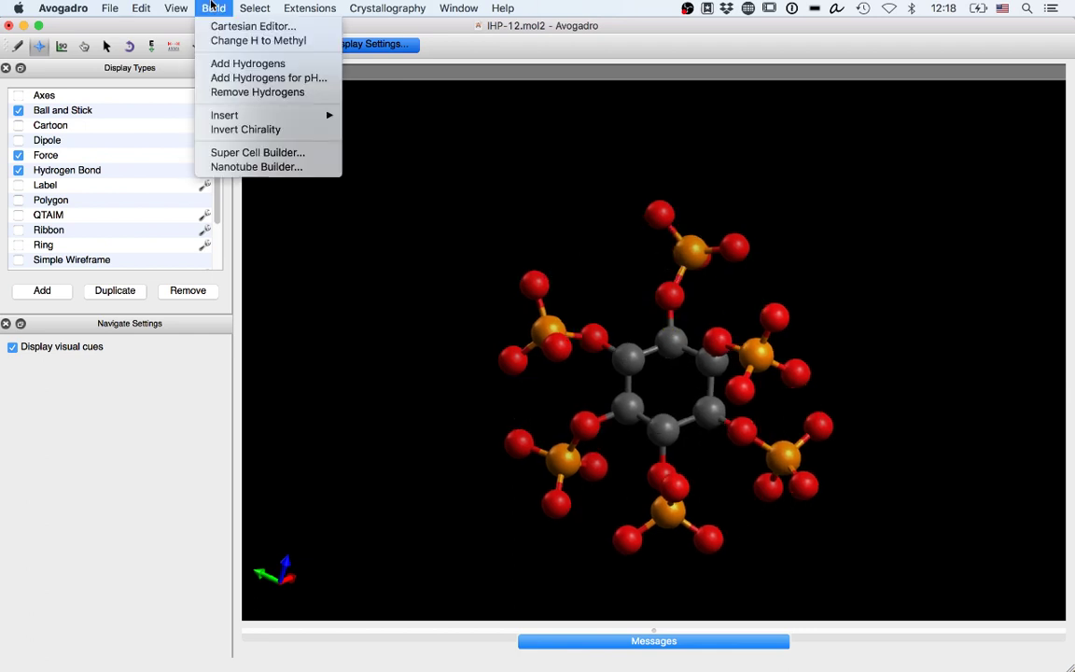
left_click(214, 79)
type("1.0")
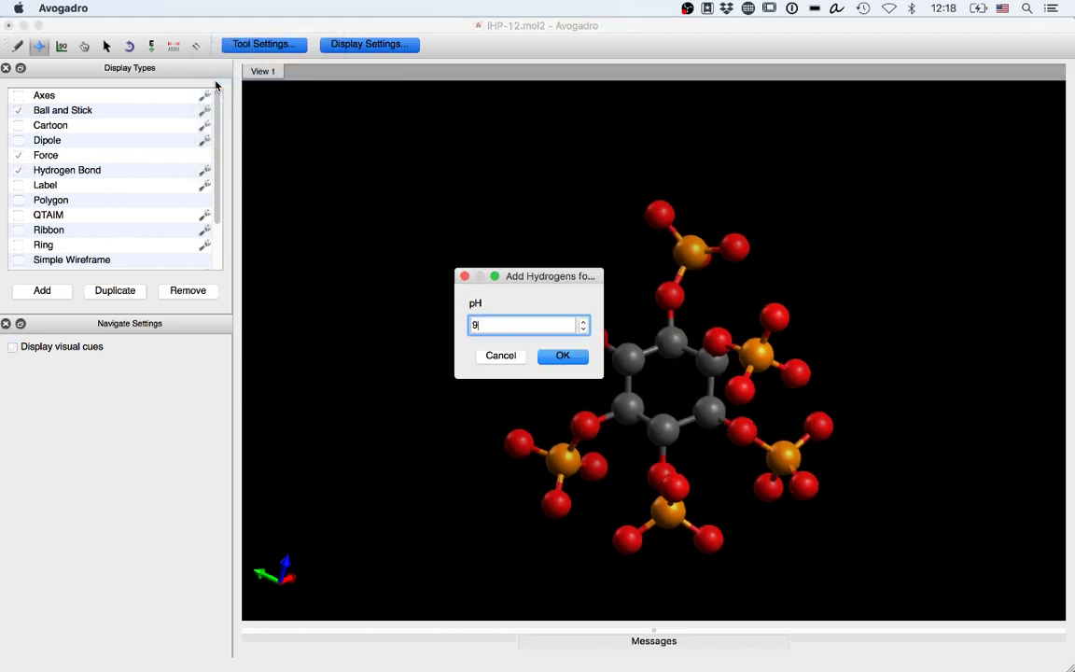
key("Return")
left_click_drag(427, 235, 462, 233)
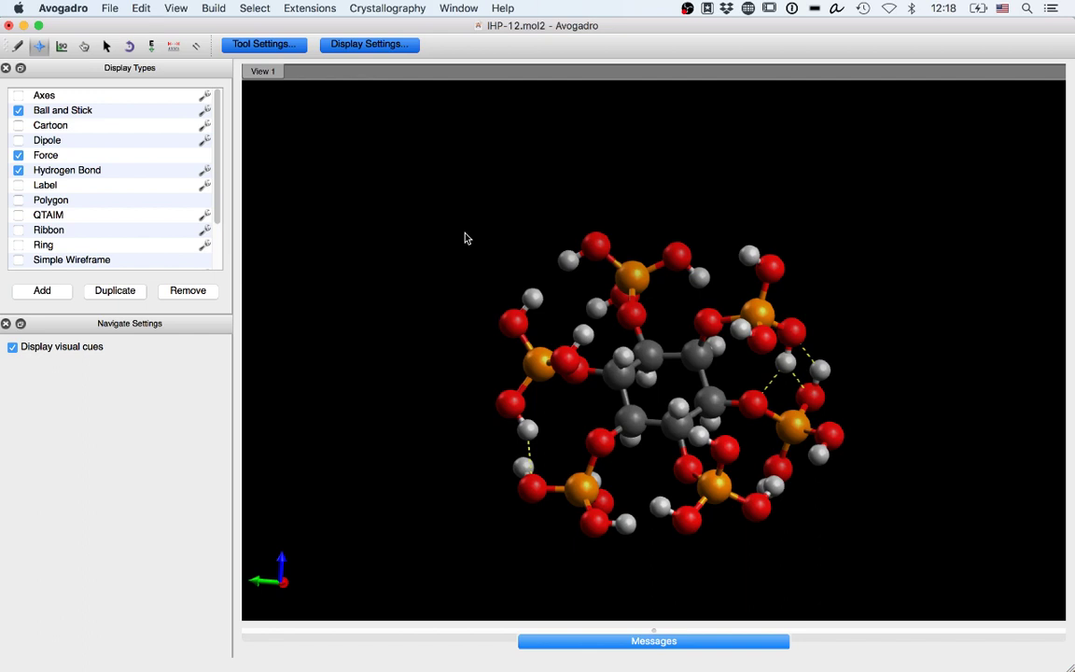
left_click_drag(454, 382, 450, 267)
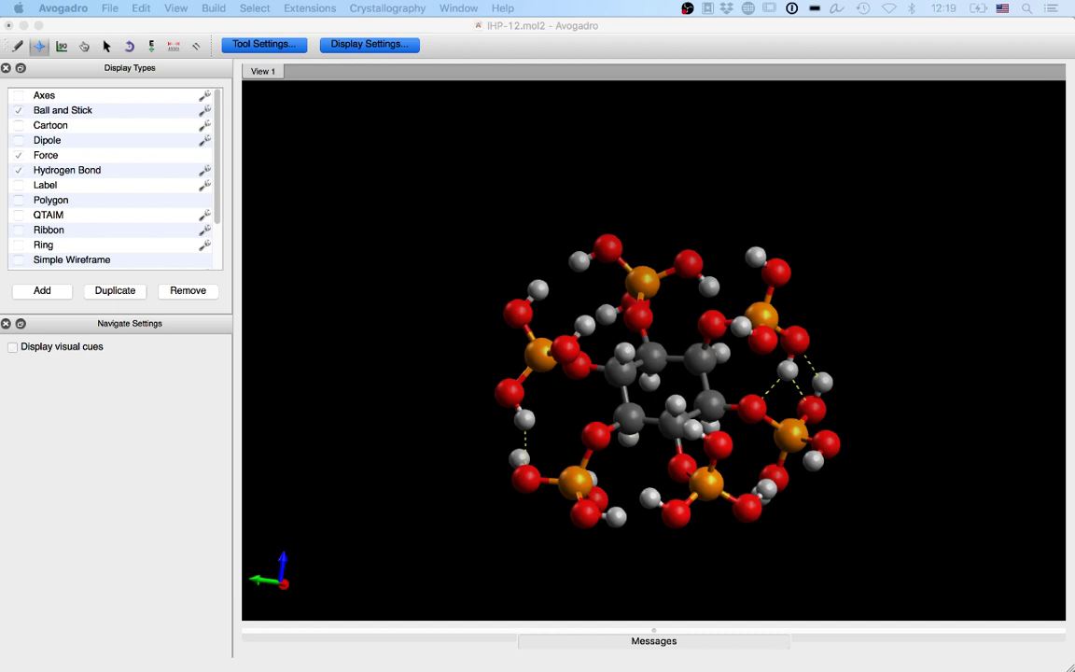
left_click(65, 171)
left_click(393, 298)
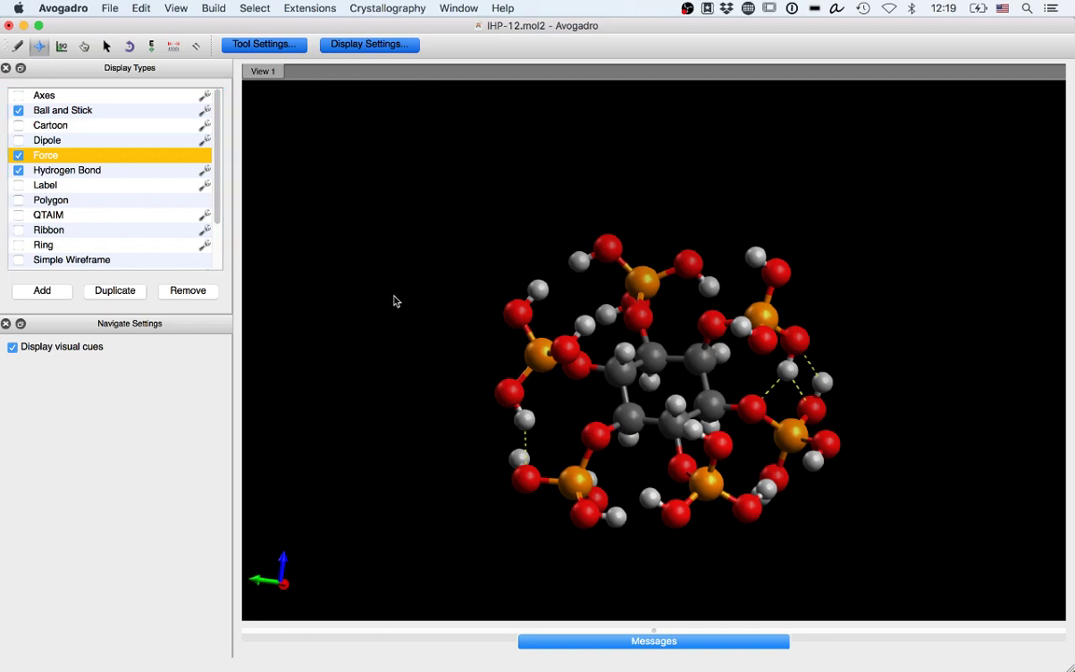
key("alt")
key("ctrl")
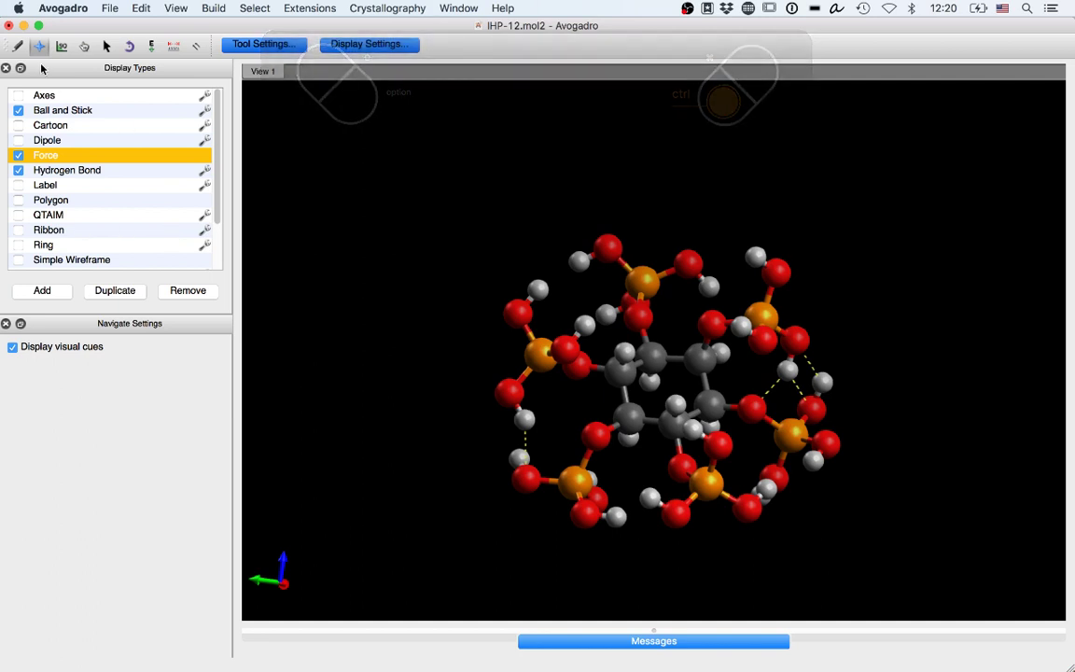
Step: Try the Draw tool with carbon on a hydrogen of a phosphate group, and undo the change
left_click(17, 46)
left_click(84, 47)
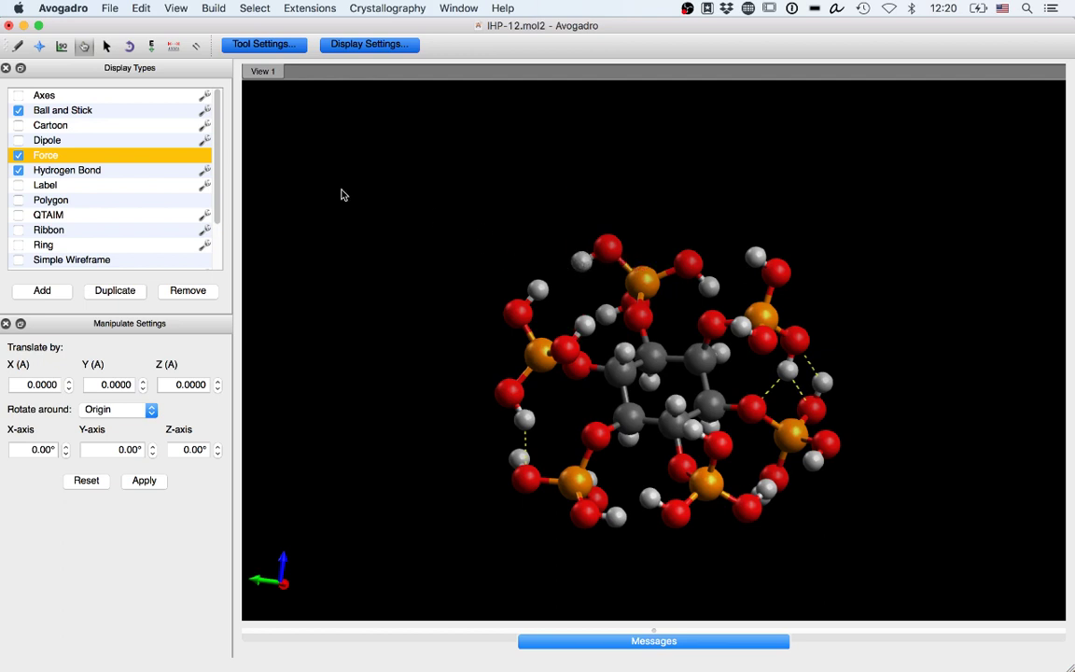
left_click(103, 110)
left_click(17, 47)
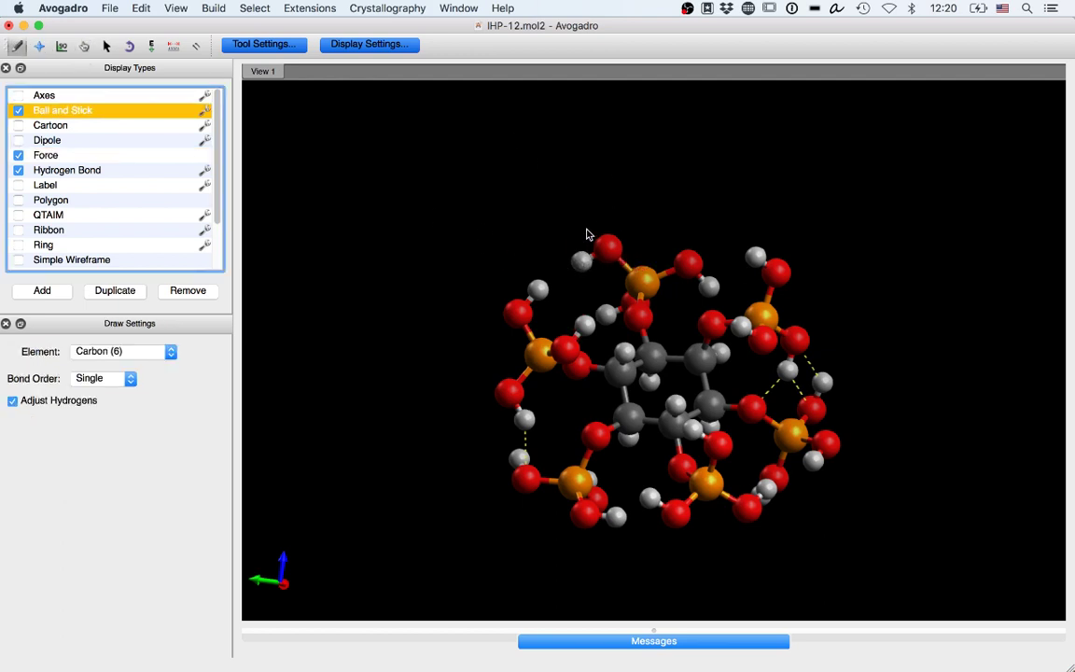
left_click(582, 262)
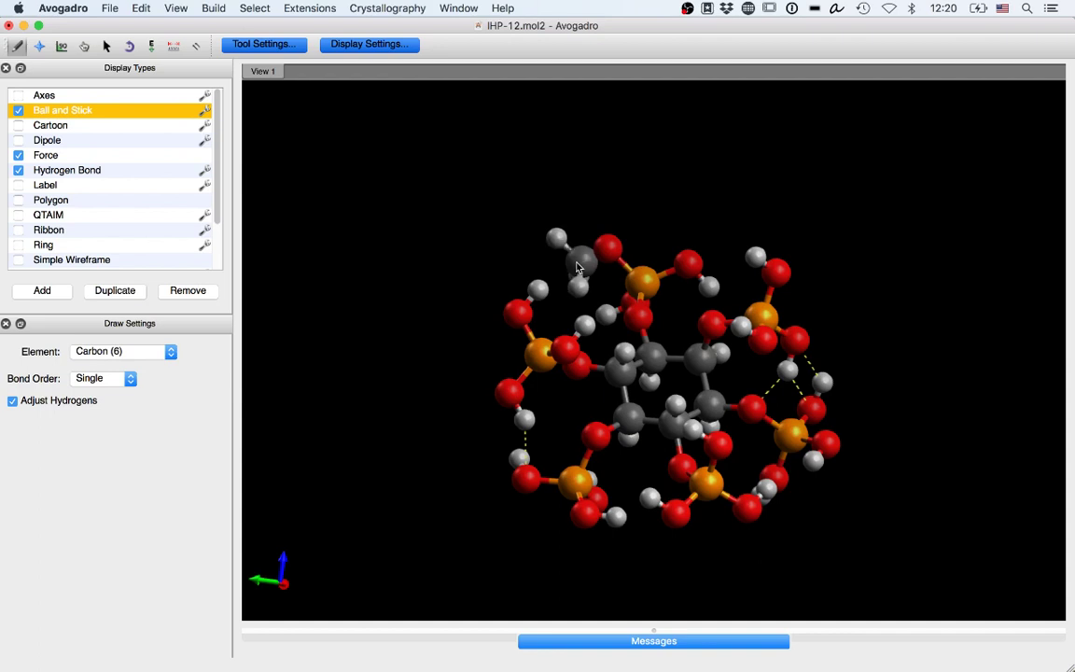
key("super+z")
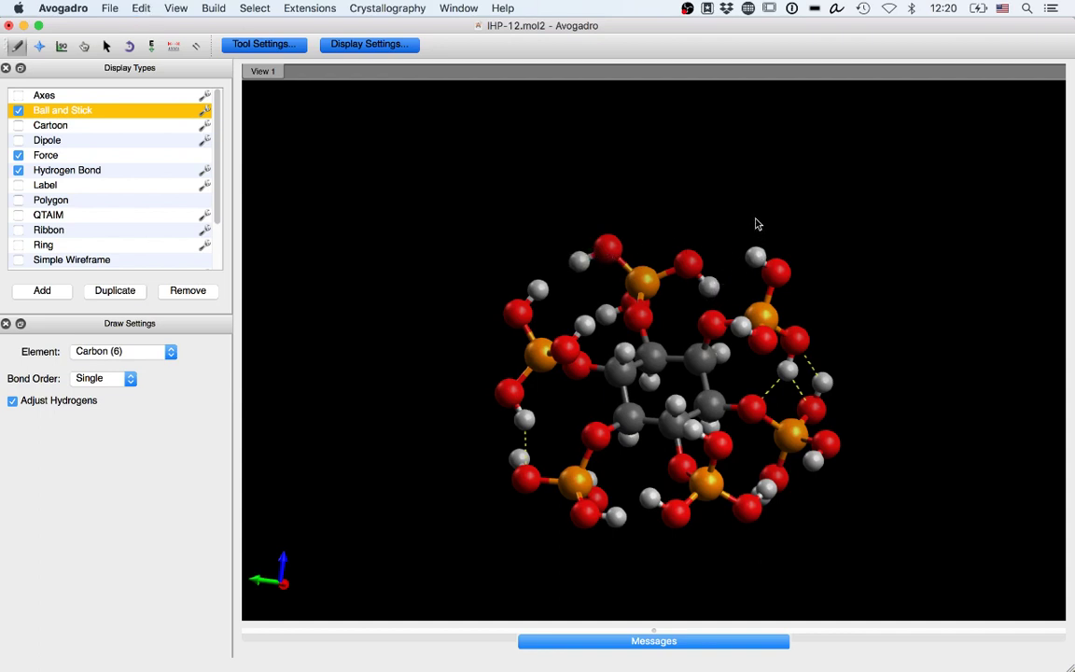
Step: Select one hydrogen of a phosphate group, nudge it with the Manipulate tool, and delete it from the ligand
left_click(85, 48)
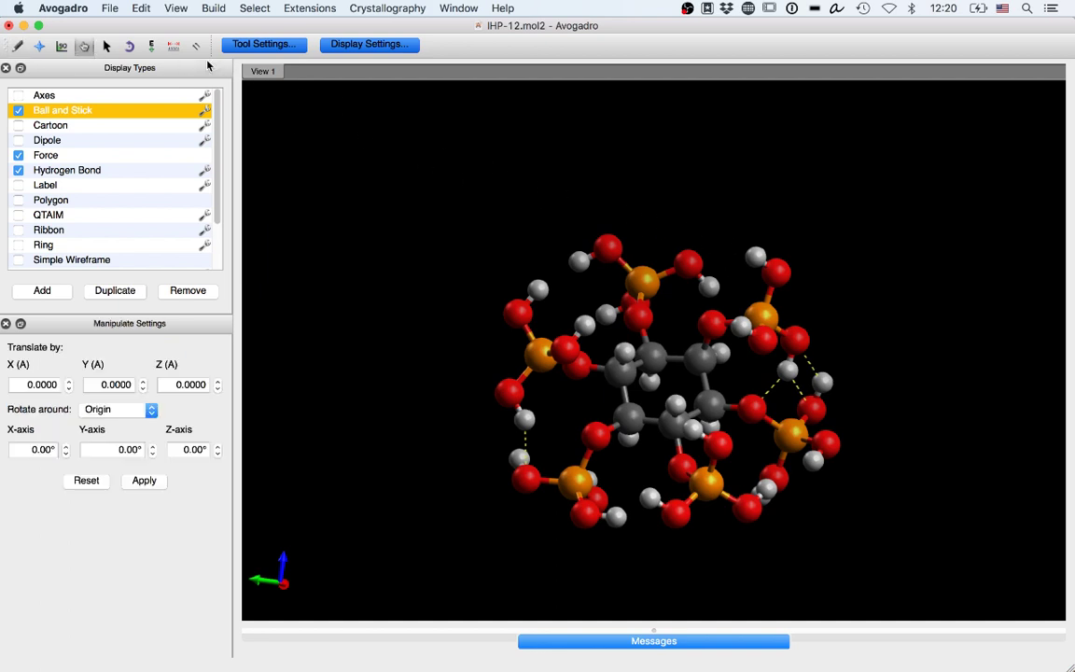
left_click(107, 45)
scroll(769, 264, "down", 1)
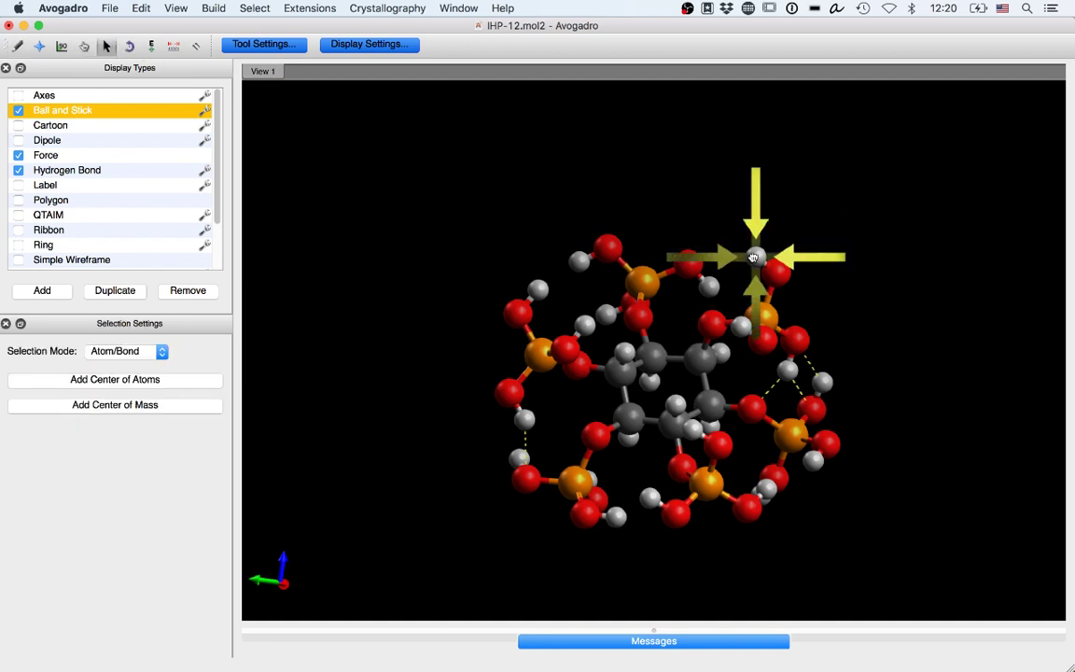
right_click_drag(770, 264, 732, 265)
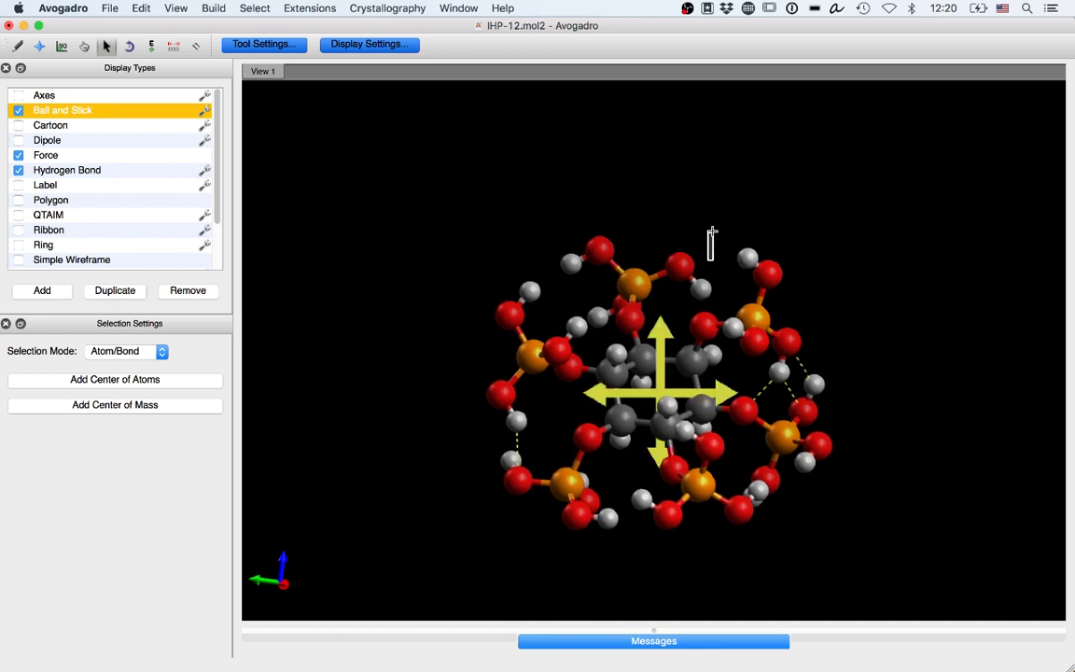
scroll(731, 266, "down", 1)
scroll(730, 266, "up", 3)
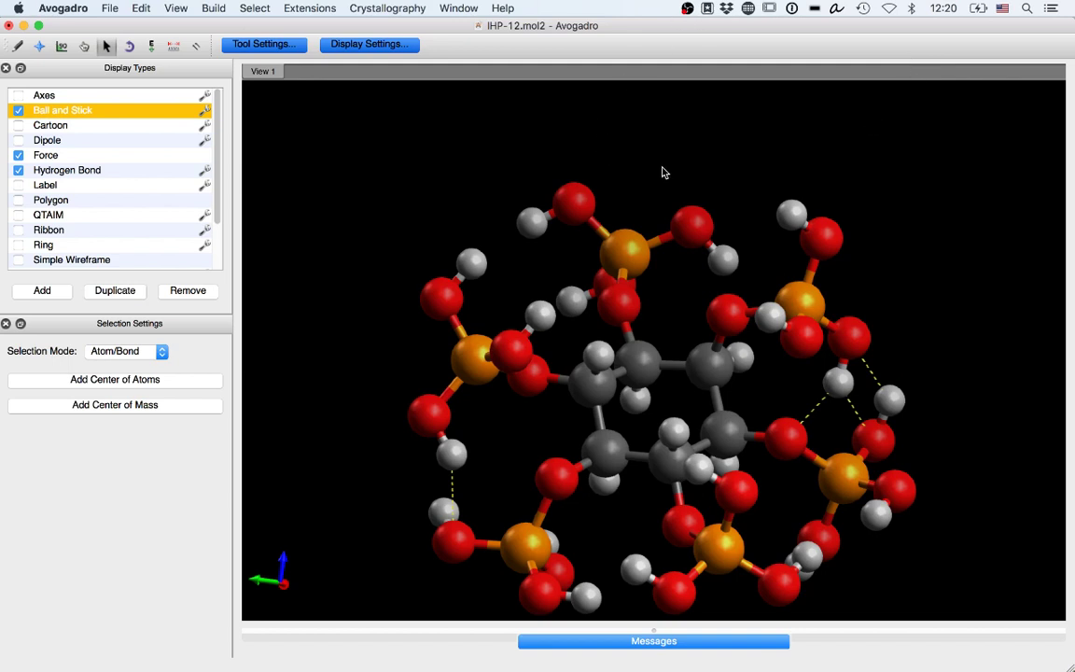
scroll(697, 144, "down", 1)
right_click_drag(698, 144, 714, 115)
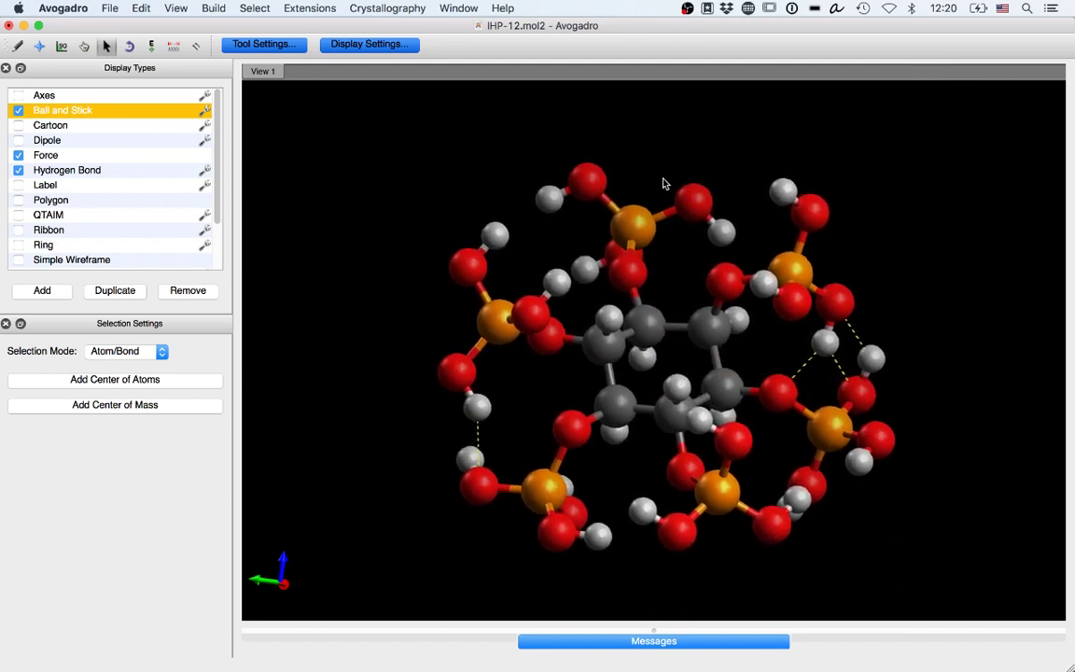
left_click(557, 281)
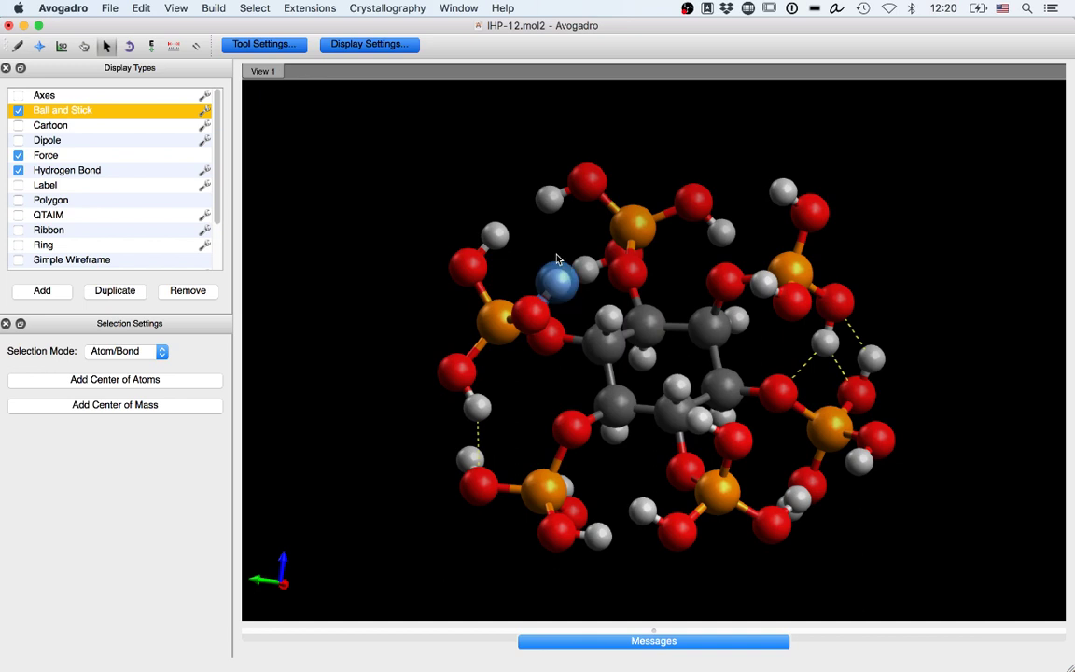
left_click(86, 47)
left_click_drag(780, 182, 780, 193)
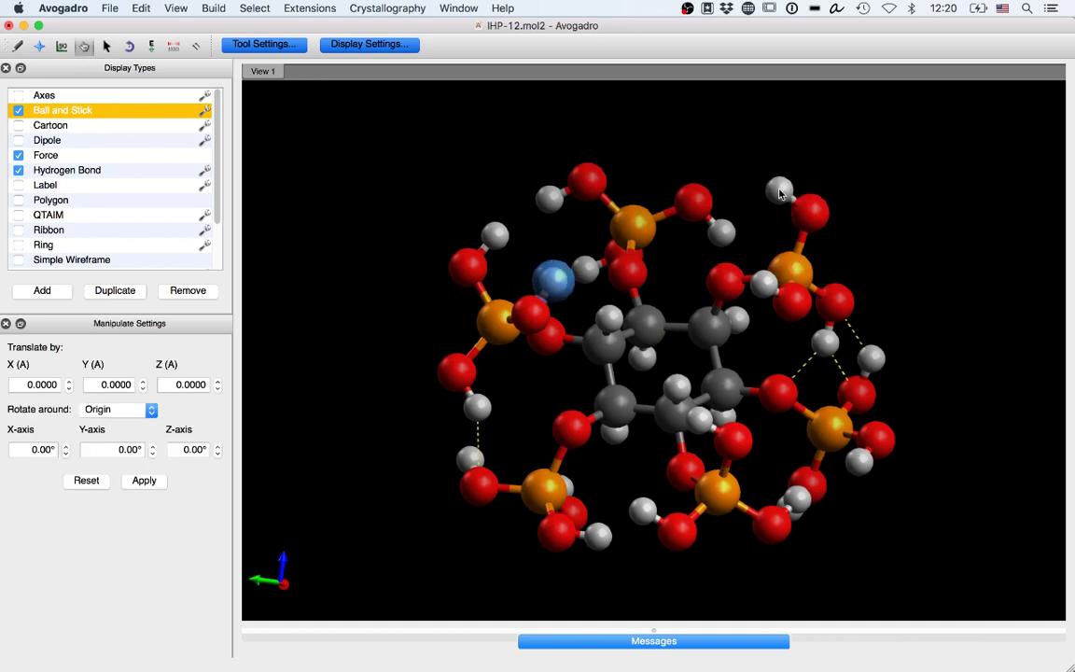
left_click_drag(704, 174, 1026, 242)
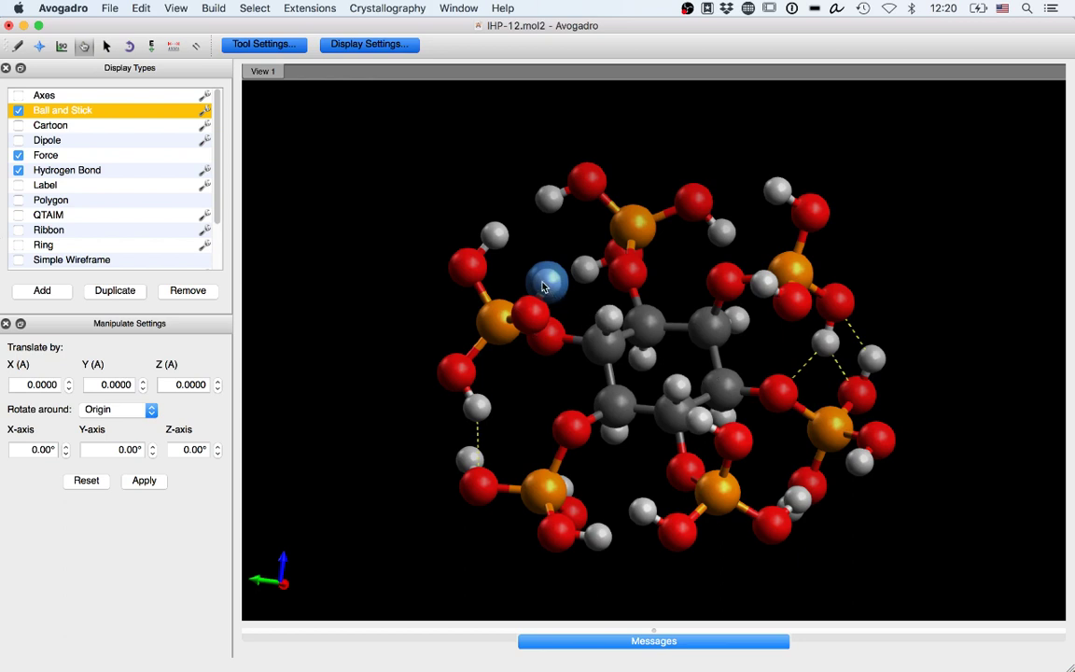
left_click_drag(544, 286, 555, 280)
key("Delete")
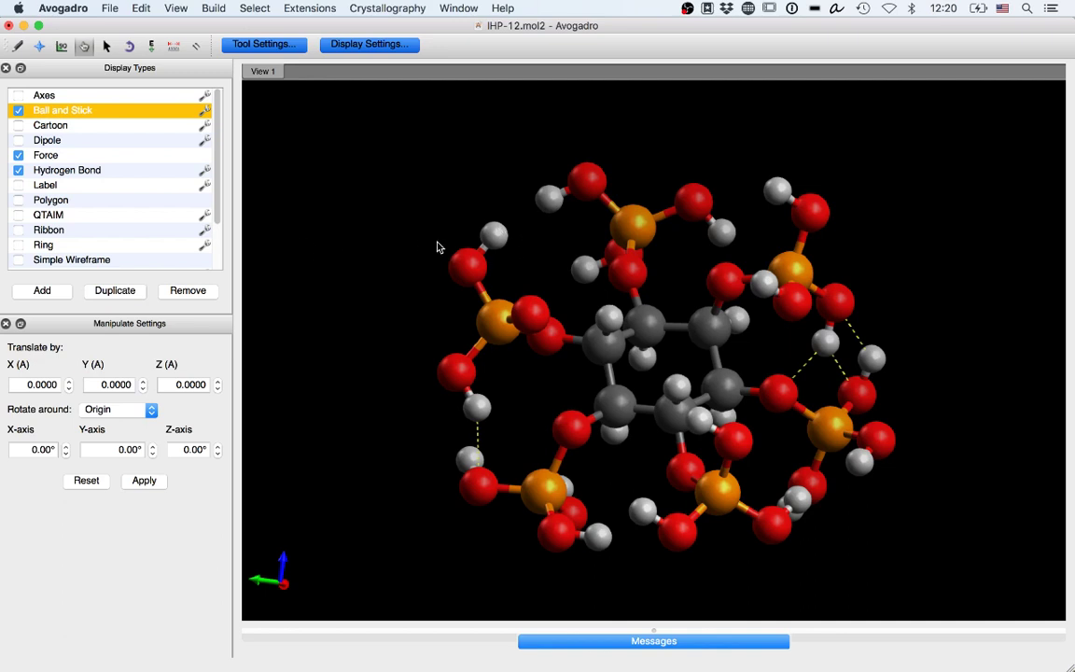
Step: Nudge another hydrogen on the same phosphate group, and reset the view to look at the whole ligand
mouse_move(486, 239)
left_mouse_down()
mouse_move(504, 236)
mouse_move(495, 244)
left_mouse_up()
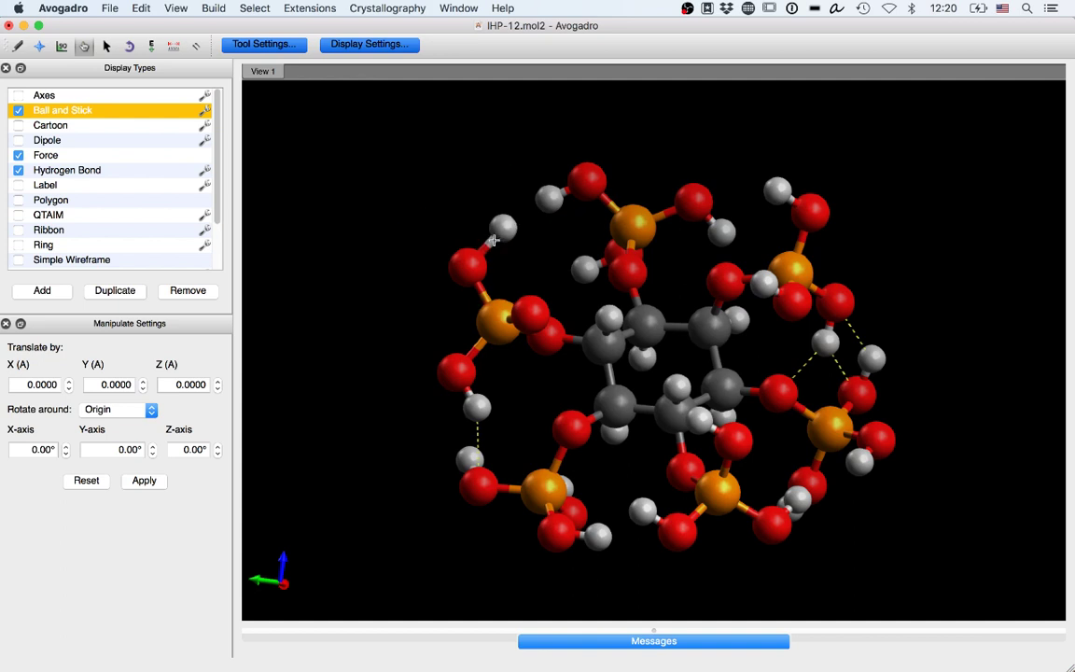
key("ctrl+0")
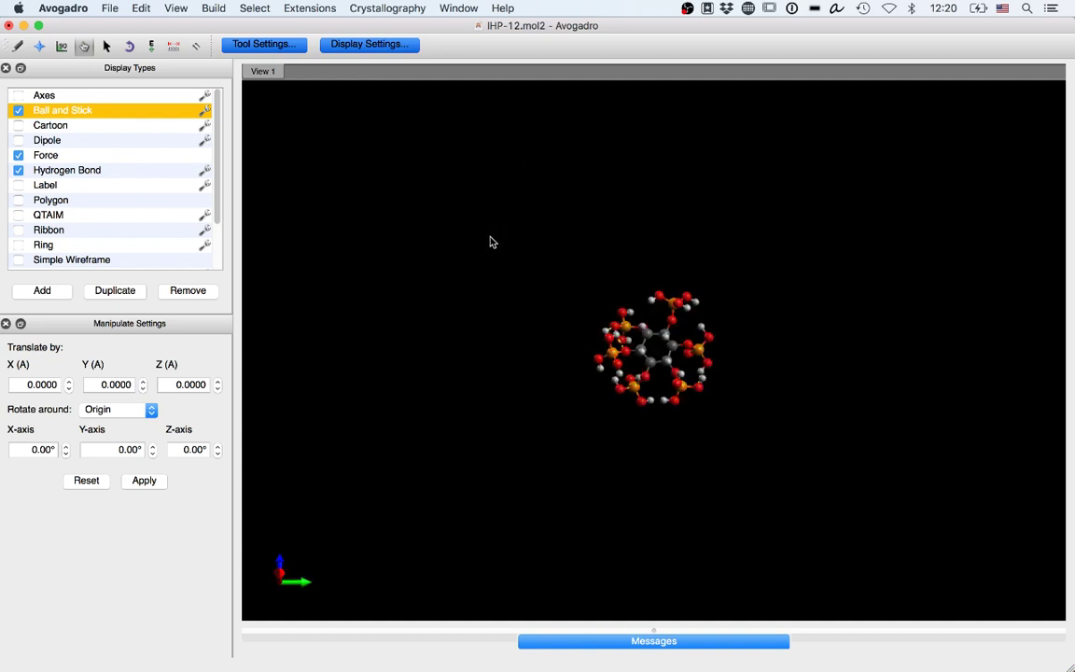
right_click_drag(396, 214, 503, 290)
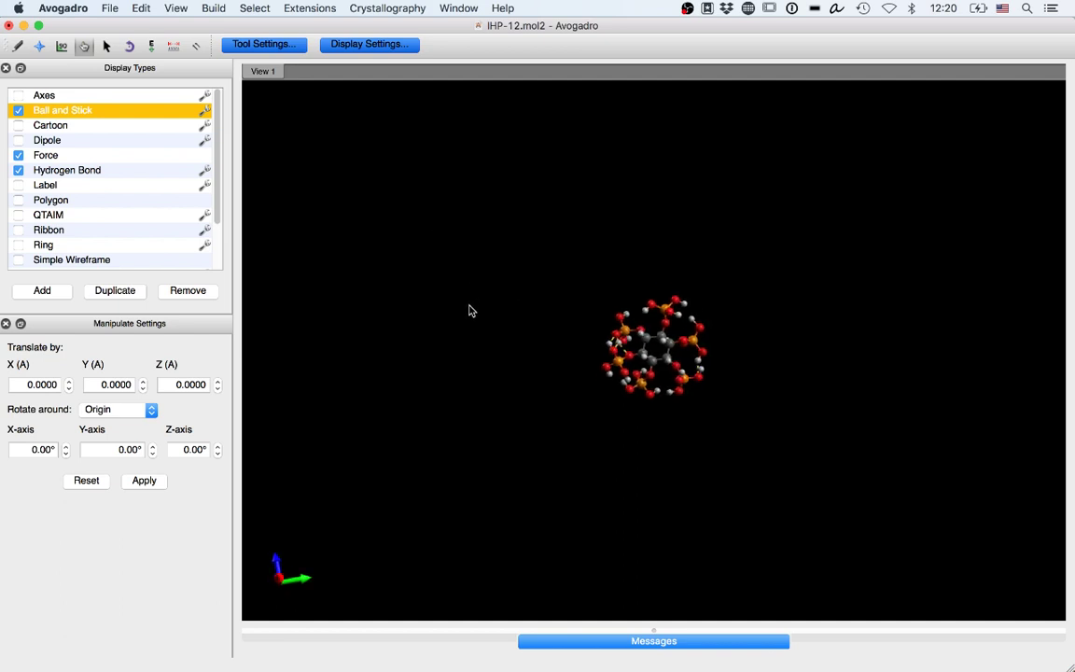
scroll(471, 308, "up", 10)
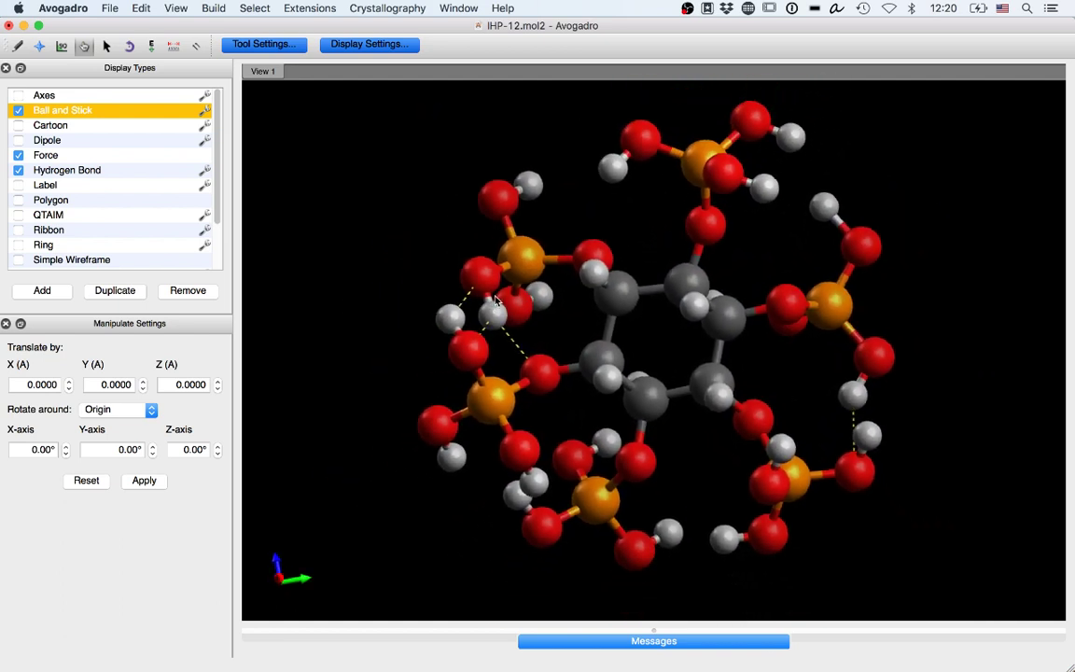
right_click_drag(969, 283, 942, 276)
left_click_drag(942, 274, 808, 262)
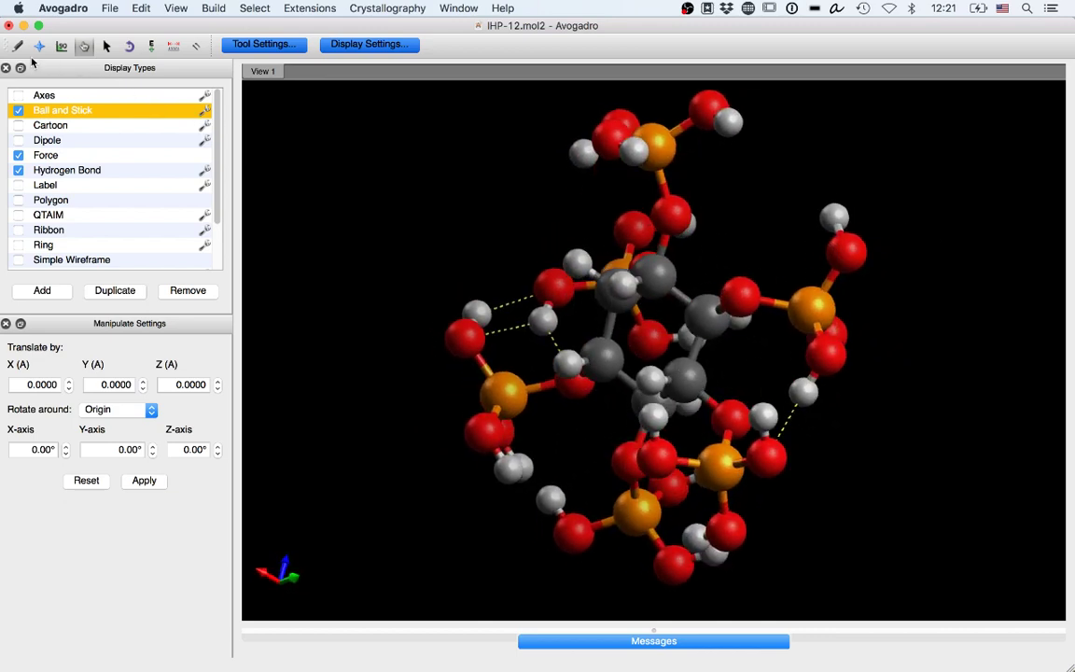
Step: Try removing a phosphate hydrogen with the Draw tool, erasing the carbon atoms placed by mistake
left_click(17, 48)
left_click(847, 383)
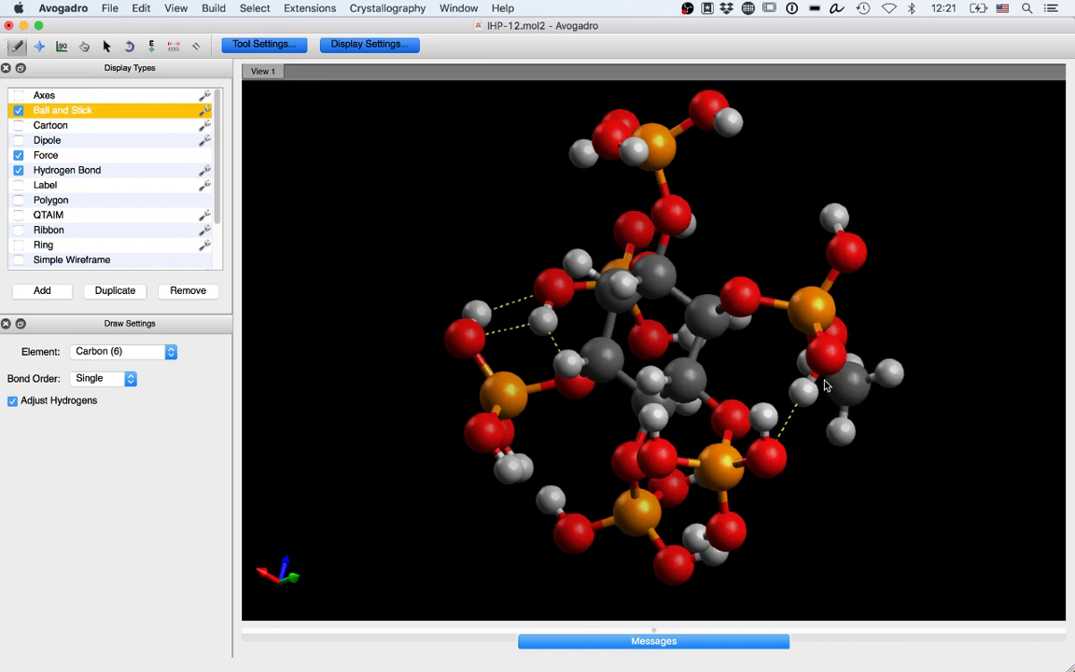
right_click(837, 382)
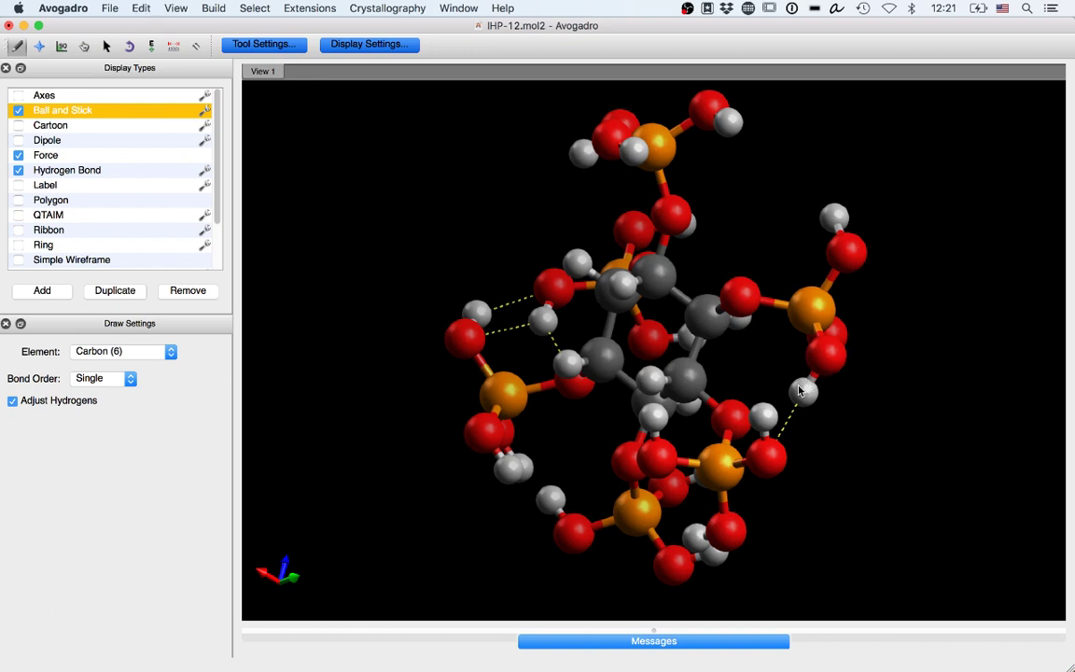
left_click(806, 399)
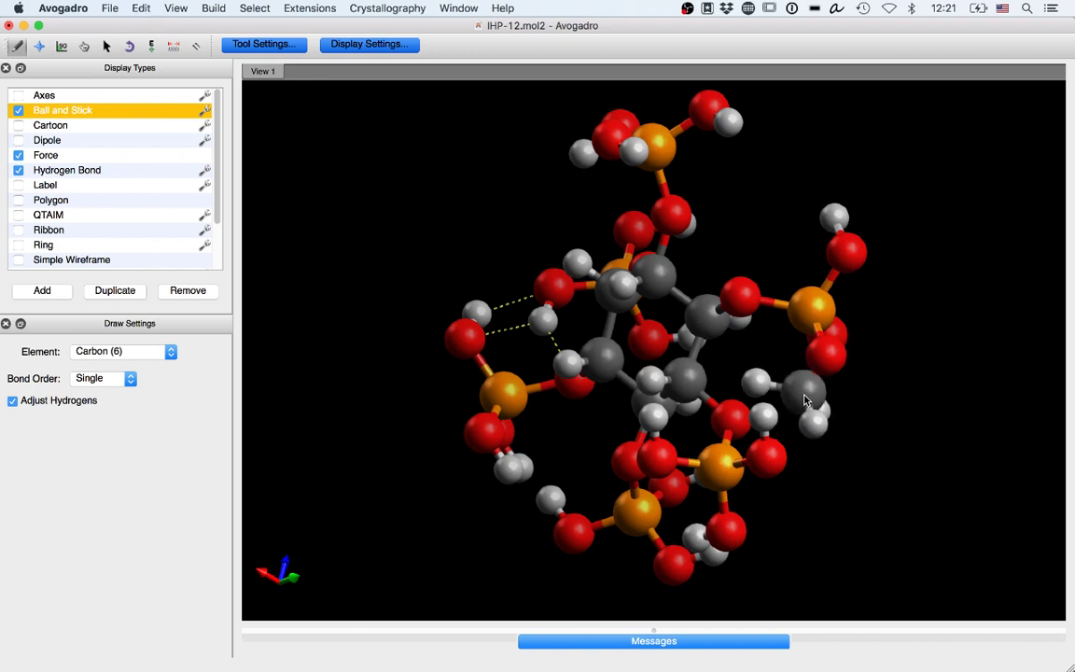
right_click(821, 403)
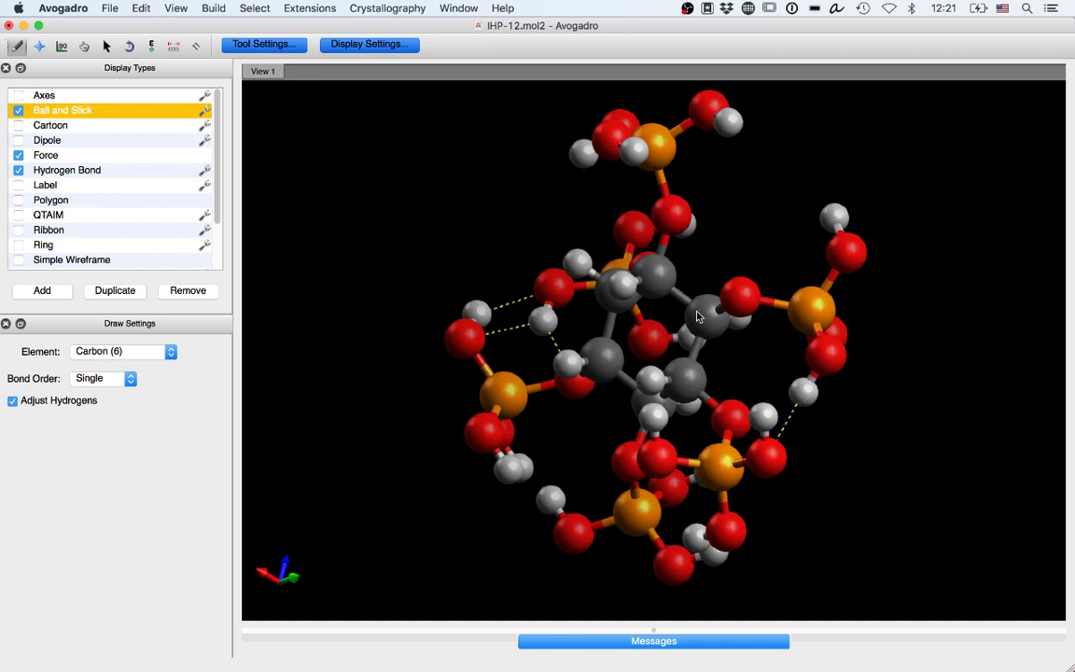
left_click(808, 401)
right_click(807, 406)
left_click(771, 355, "alt")
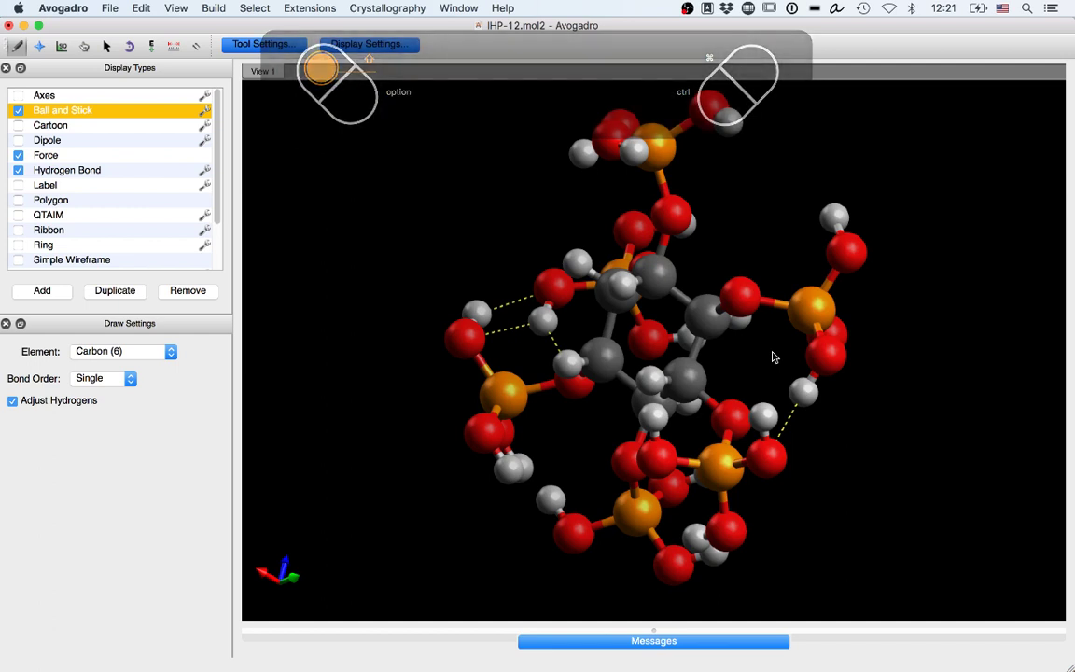
left_click(773, 356, "ctrl")
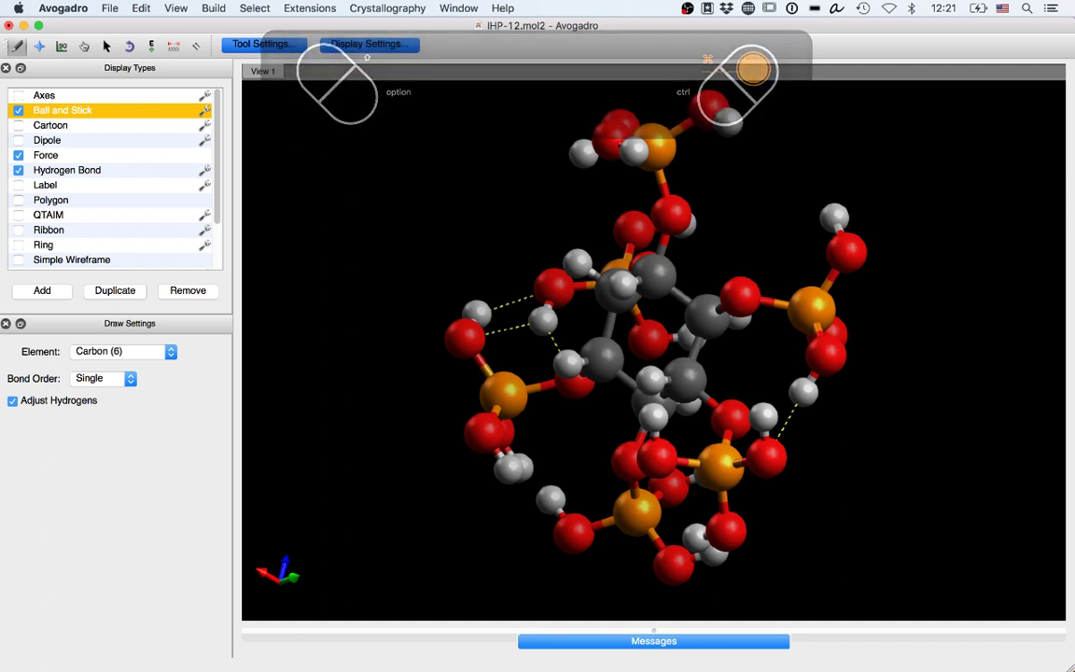
Step: Delete the hydrogen-bonded hydrogen facing the neighbouring phosphate, and one hydrogen from the topmost phosphate group
left_click(106, 46)
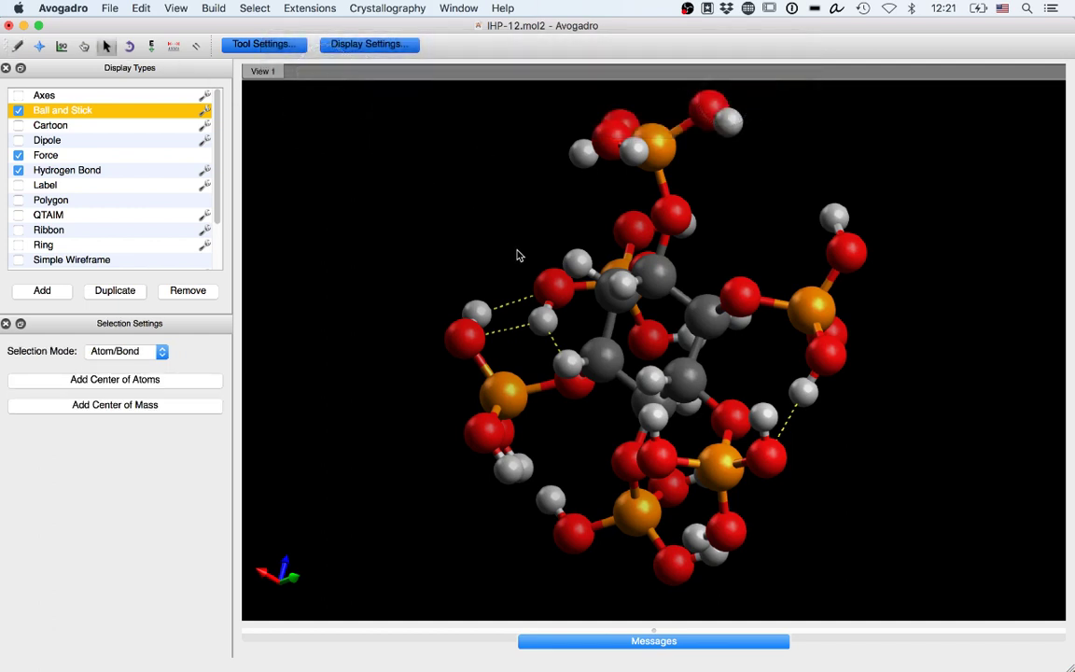
left_click(799, 390)
key("Delete")
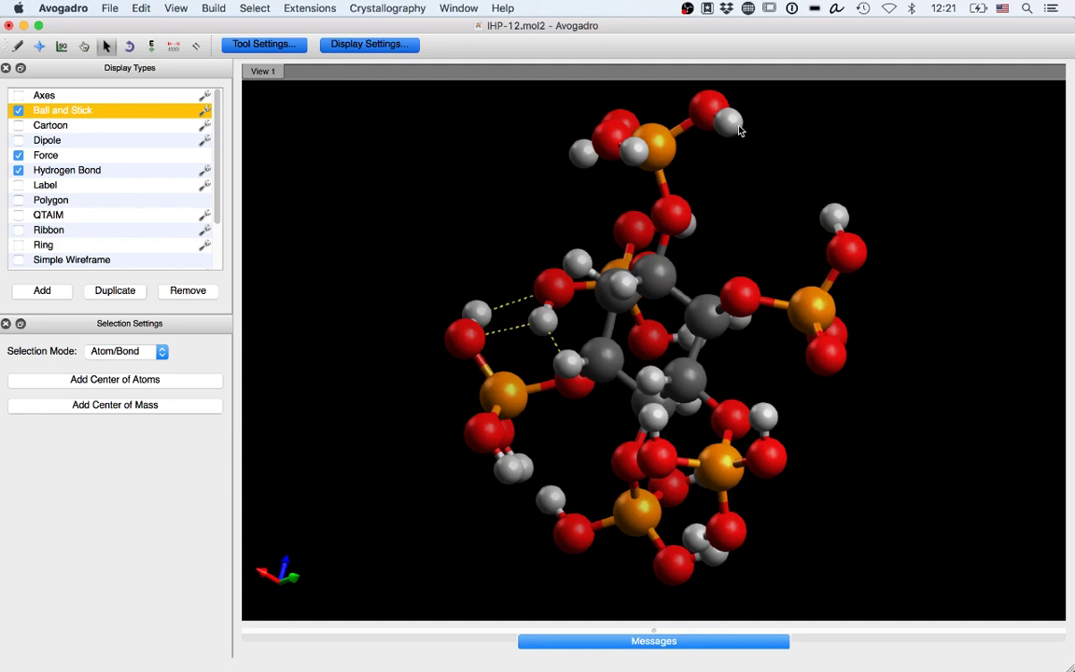
right_click_drag(732, 119, 734, 121)
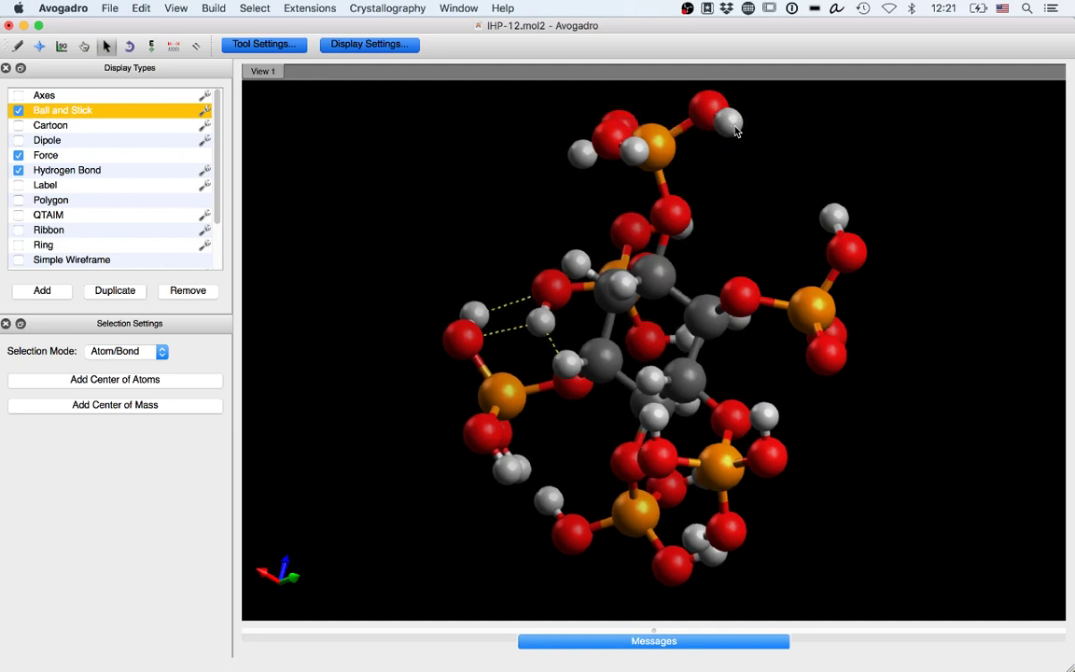
right_click_drag(742, 112, 733, 116)
left_click(730, 121)
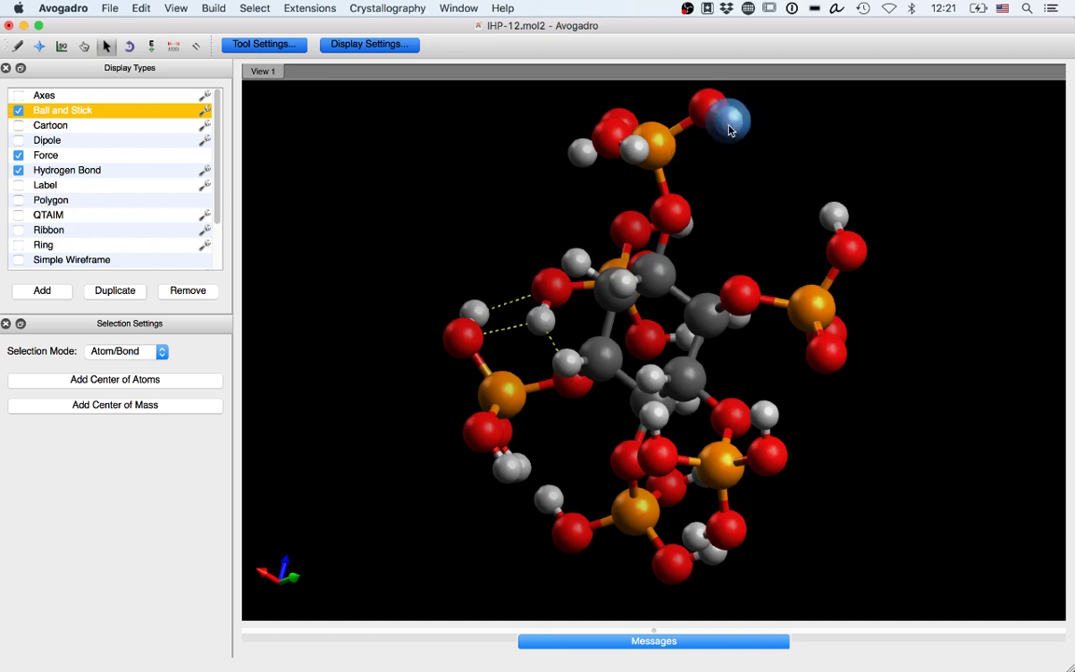
key("Delete")
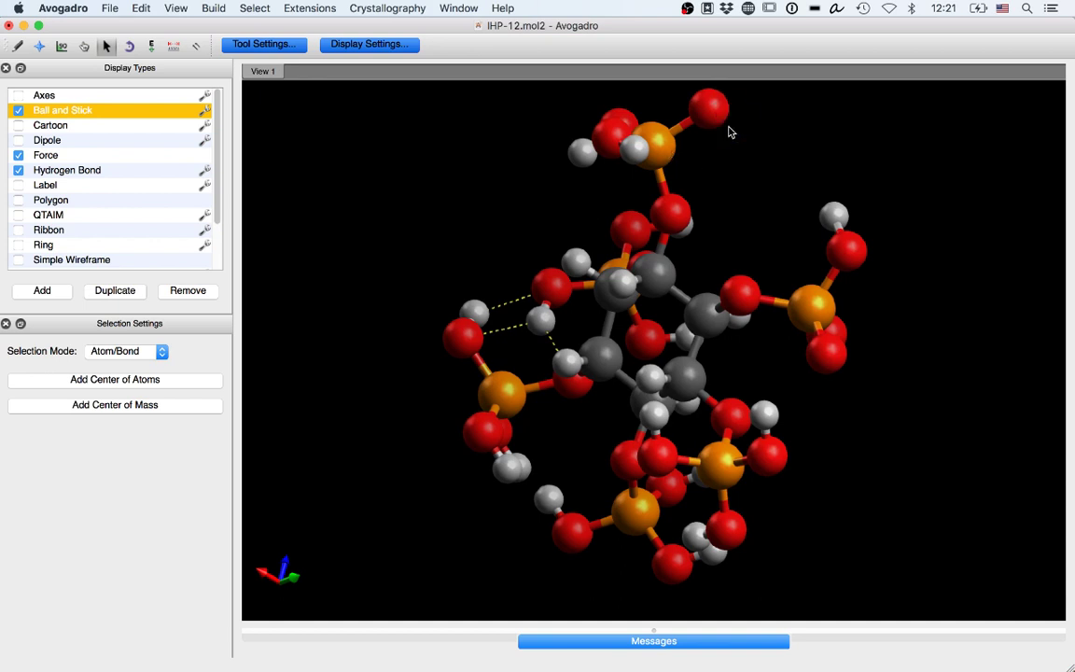
Step: Delete the two hydrogens that form hydrogen bonds between the adjacent phosphate groups on the opposite side of the ring
left_click(476, 311)
key("Delete")
left_click(541, 323)
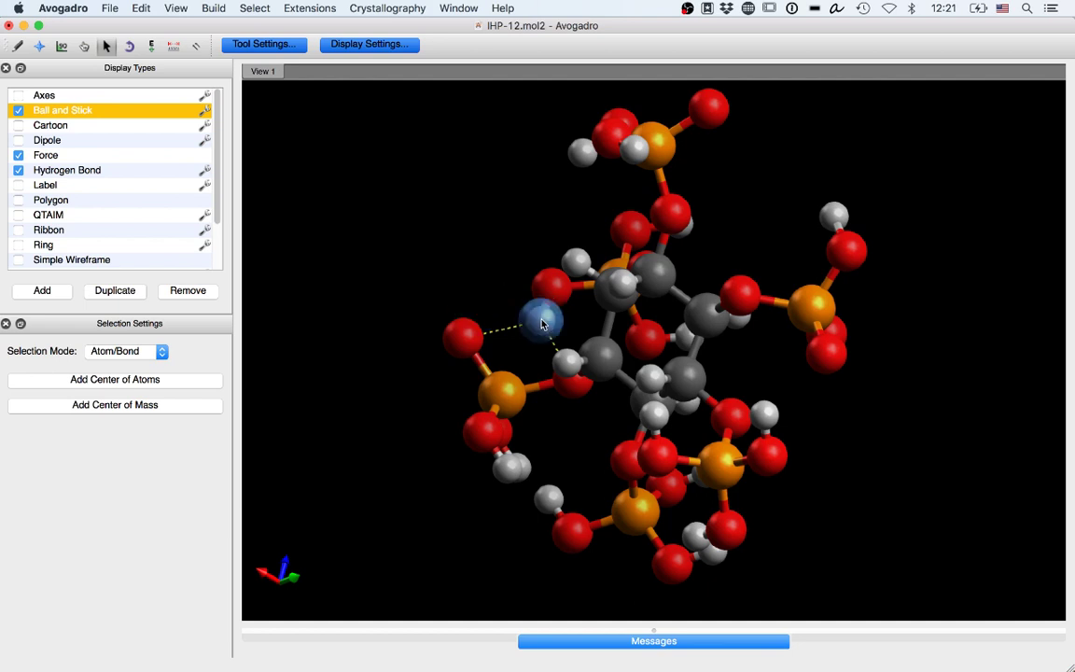
key("Delete")
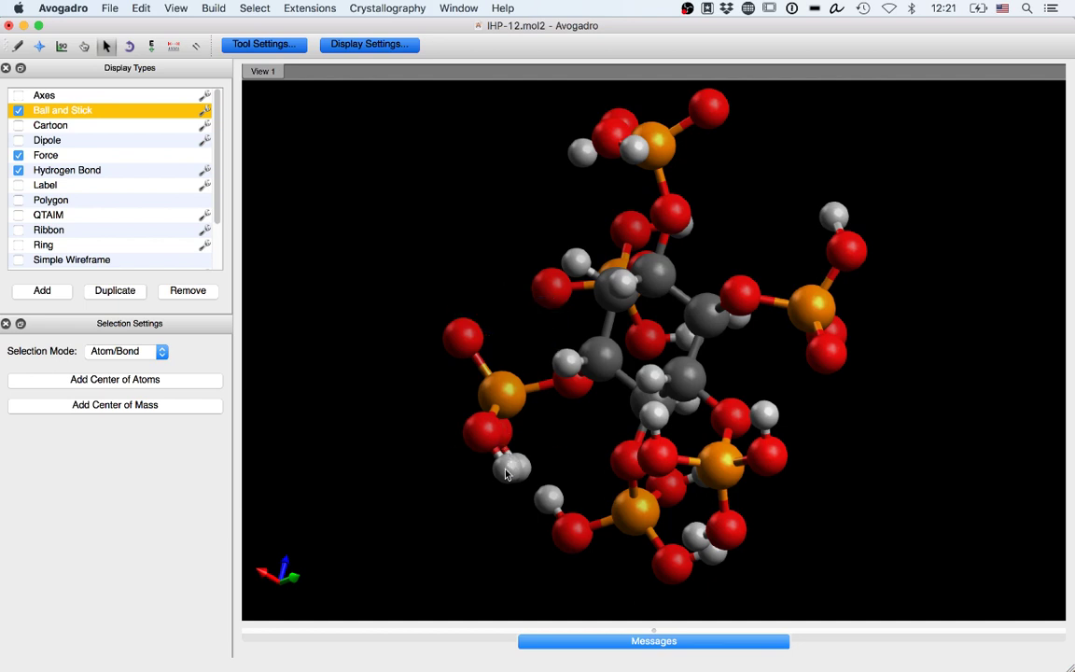
Step: Delete the outer hydrogen remaining on the phosphate group at the lower left of the ligand
mouse_move(507, 474)
right_mouse_down()
mouse_move(486, 471)
mouse_move(511, 475)
mouse_move(504, 461)
mouse_move(509, 474)
right_mouse_up()
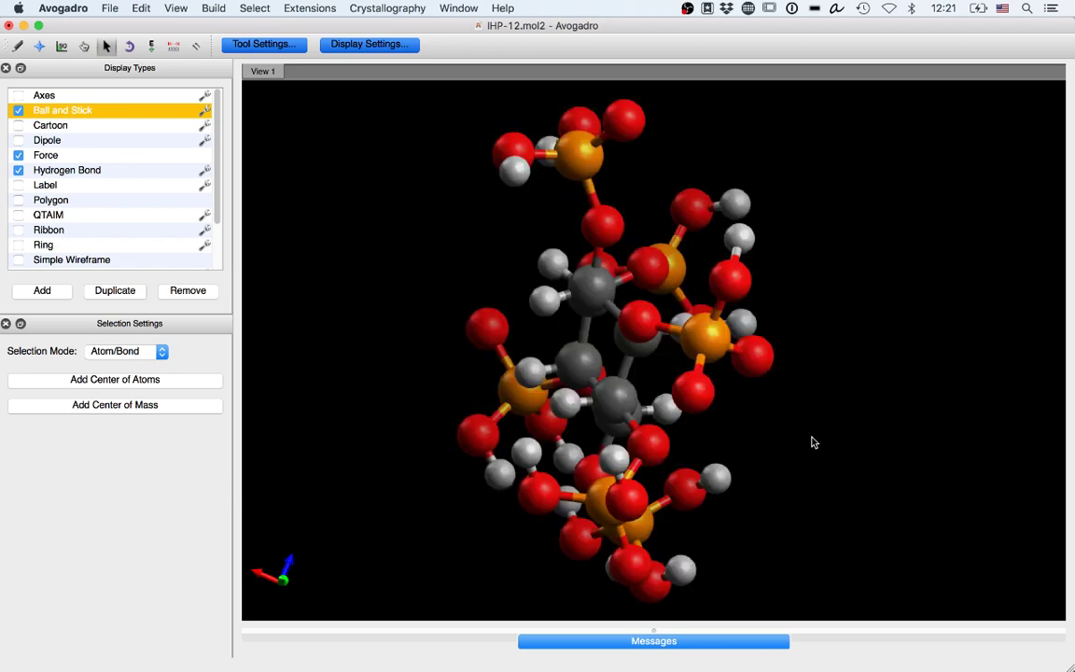
right_click_drag(504, 478, 504, 478)
left_click_drag(487, 472, 497, 476)
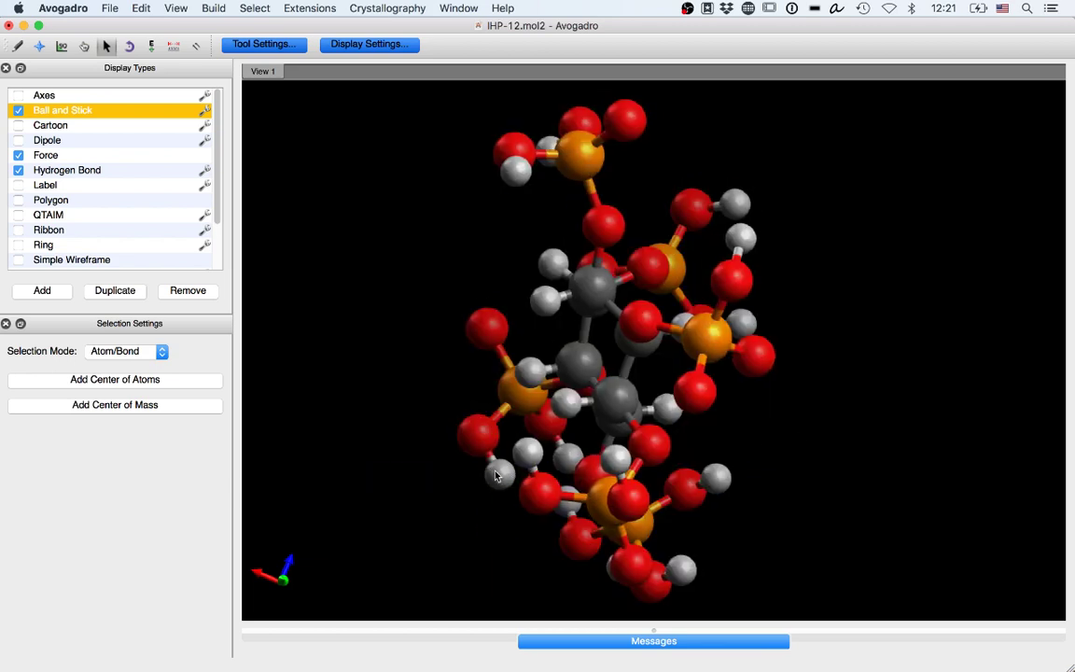
left_click(495, 475)
key("Delete")
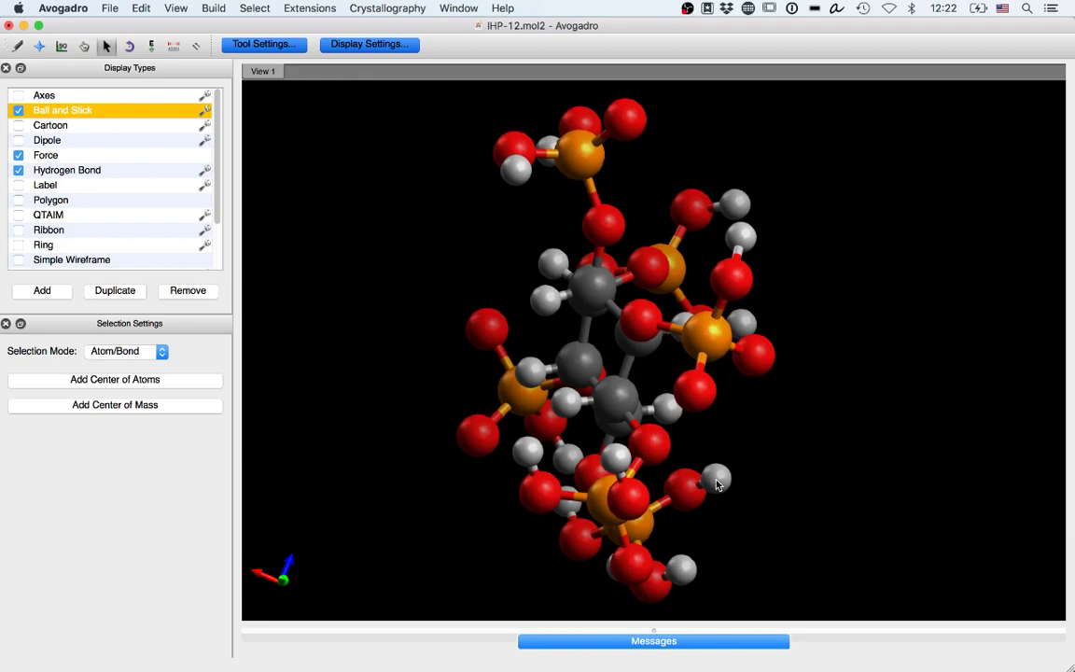
Step: Delete the two outward-pointing hydrogens of the lowest phosphate group
left_click_drag(716, 480, 719, 483)
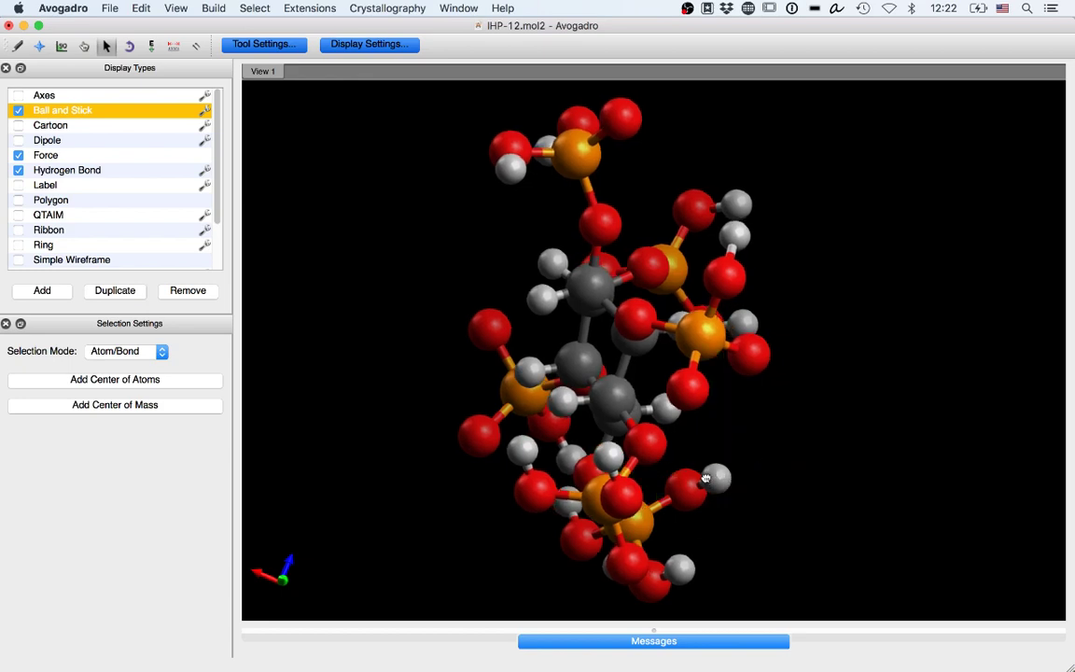
scroll(707, 478, "up", 3)
scroll(690, 467, "down", 8)
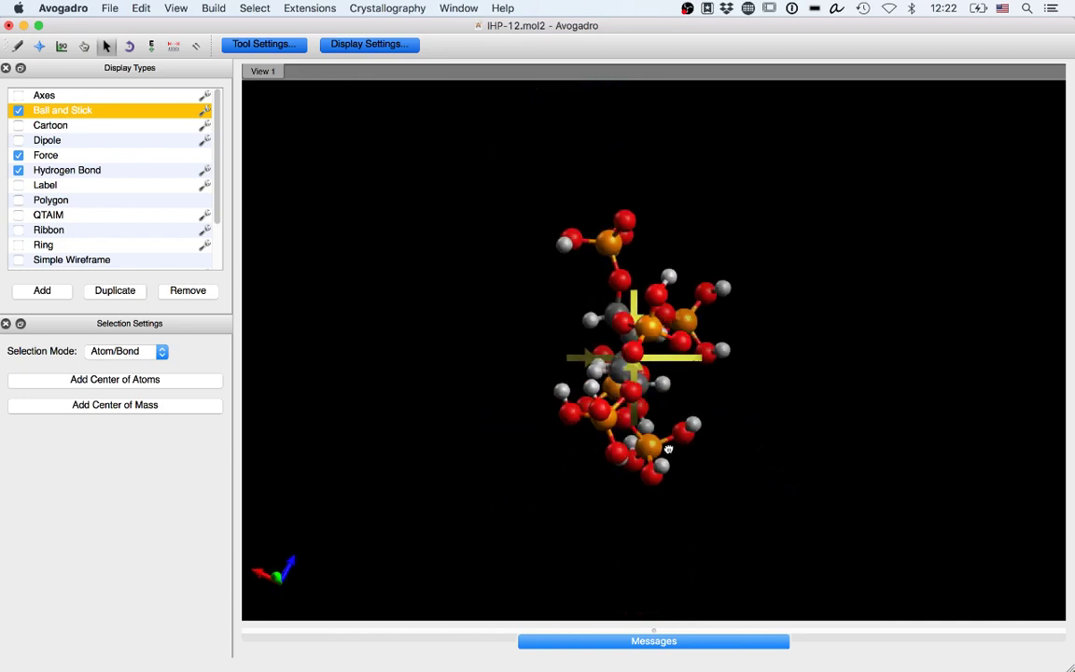
scroll(668, 449, "up", 5)
scroll(725, 449, "down", 4)
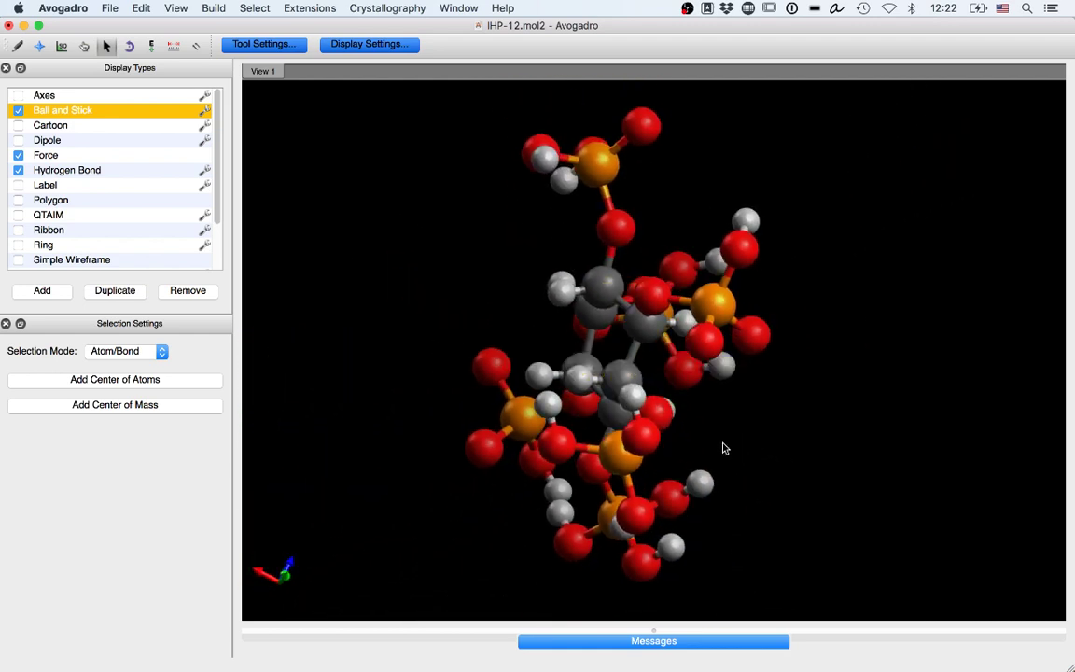
left_click(675, 545)
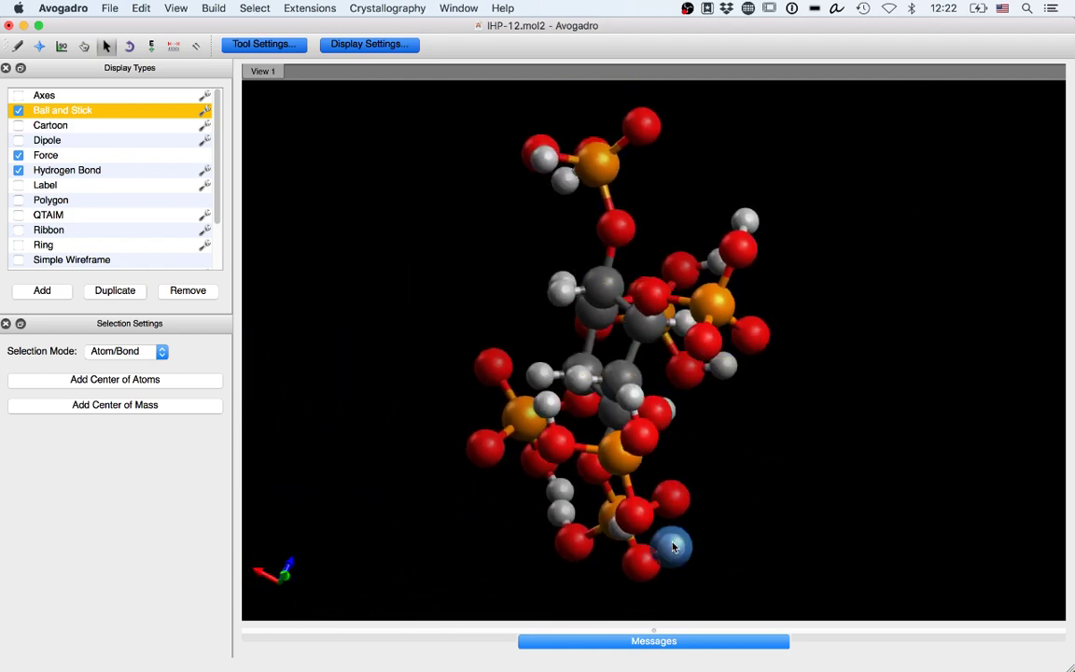
key("Delete")
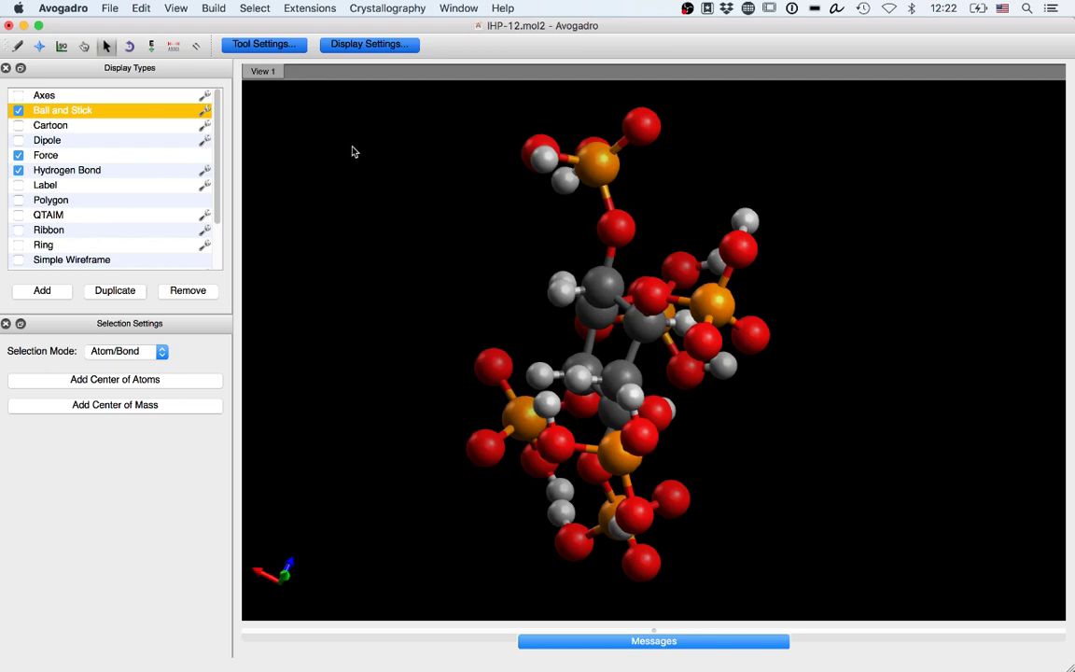
Step: Examine the hydrogens left on the edited ligand's phosphate groups, viewing the ring face-on
scroll(383, 242, "up", 10)
scroll(439, 244, "down", 9)
left_click_drag(372, 306, 457, 296)
key("ctrl+a")
left_click(424, 268)
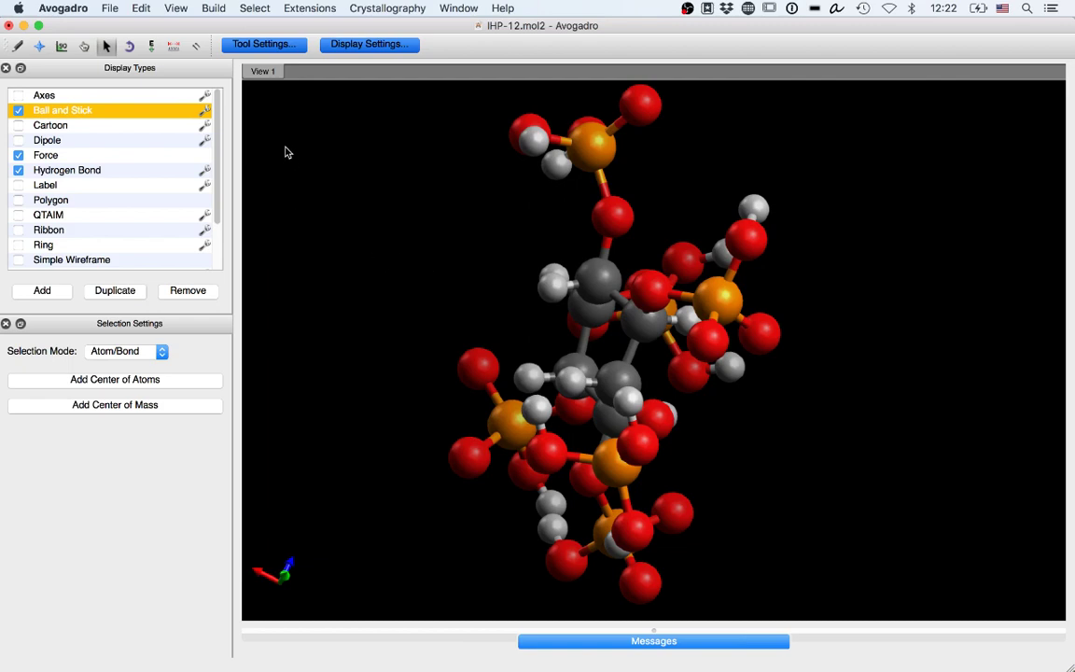
left_click(41, 50)
left_click_drag(331, 225, 554, 237)
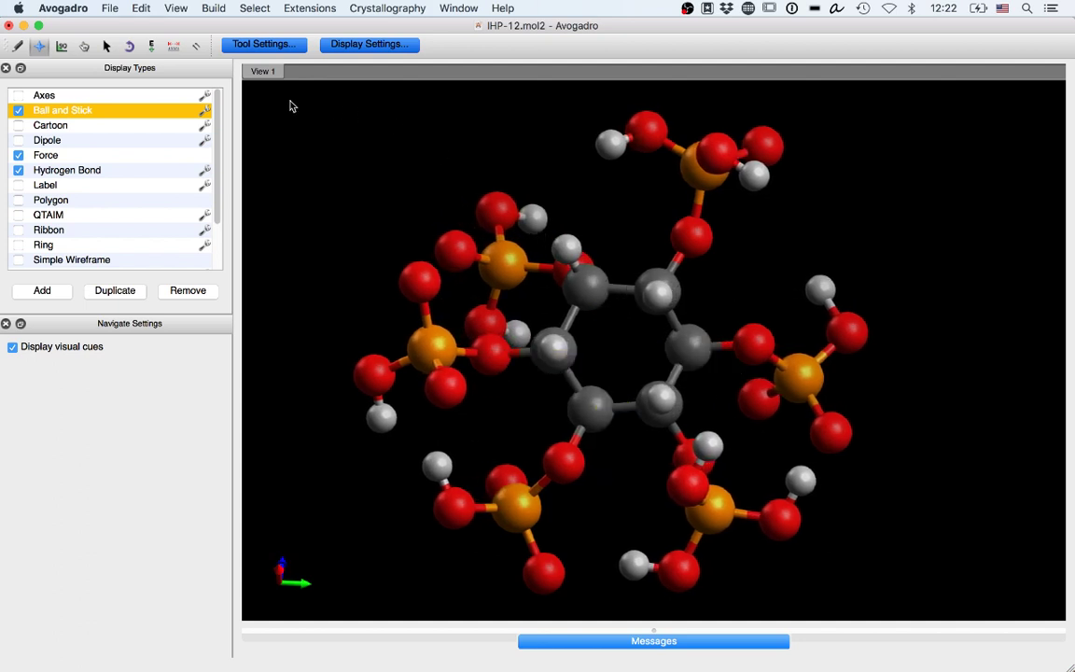
Step: Save the edited ligand as IHP-8 in Sybyl Mol2 format in the Desktop folder and quit Avogadro
left_click(110, 11)
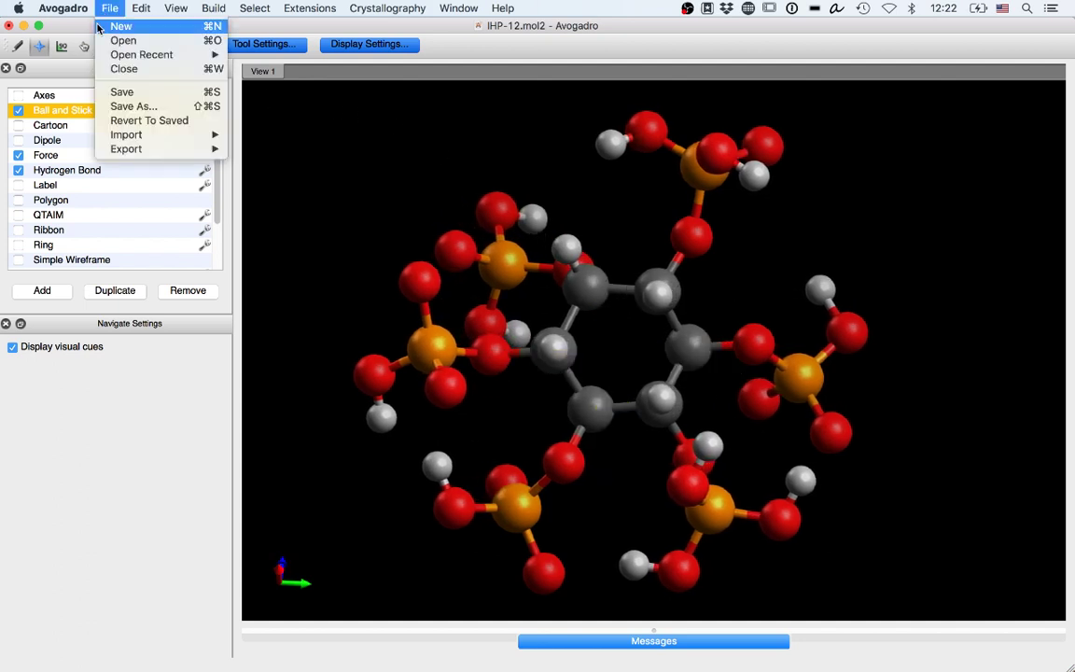
left_click(121, 100)
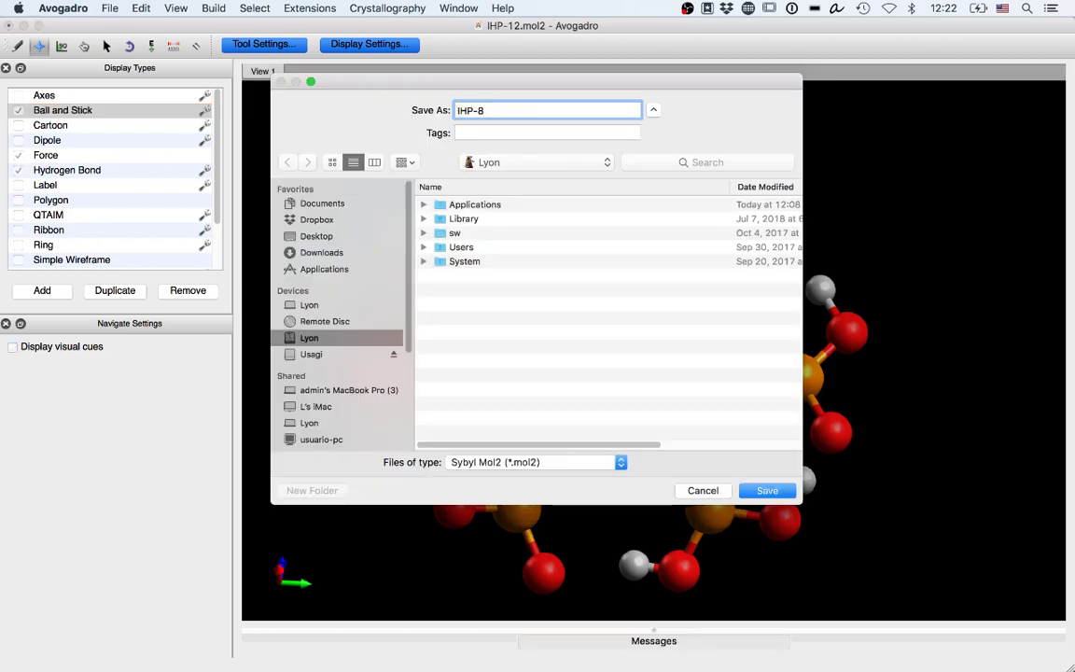
left_click(347, 235)
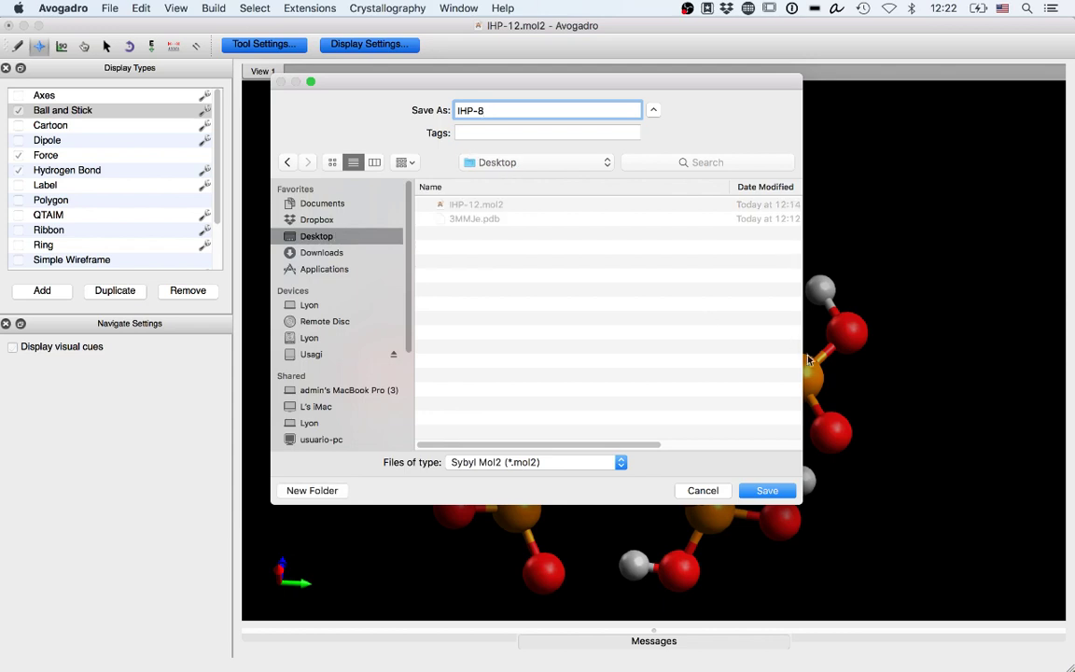
left_click(766, 490)
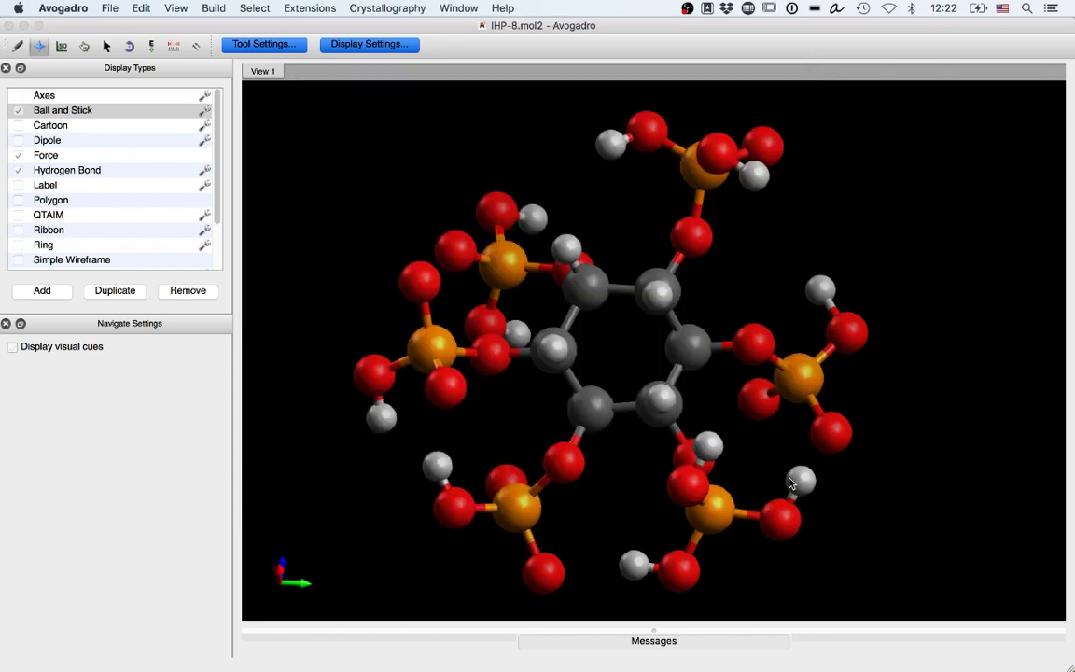
key("super+q")
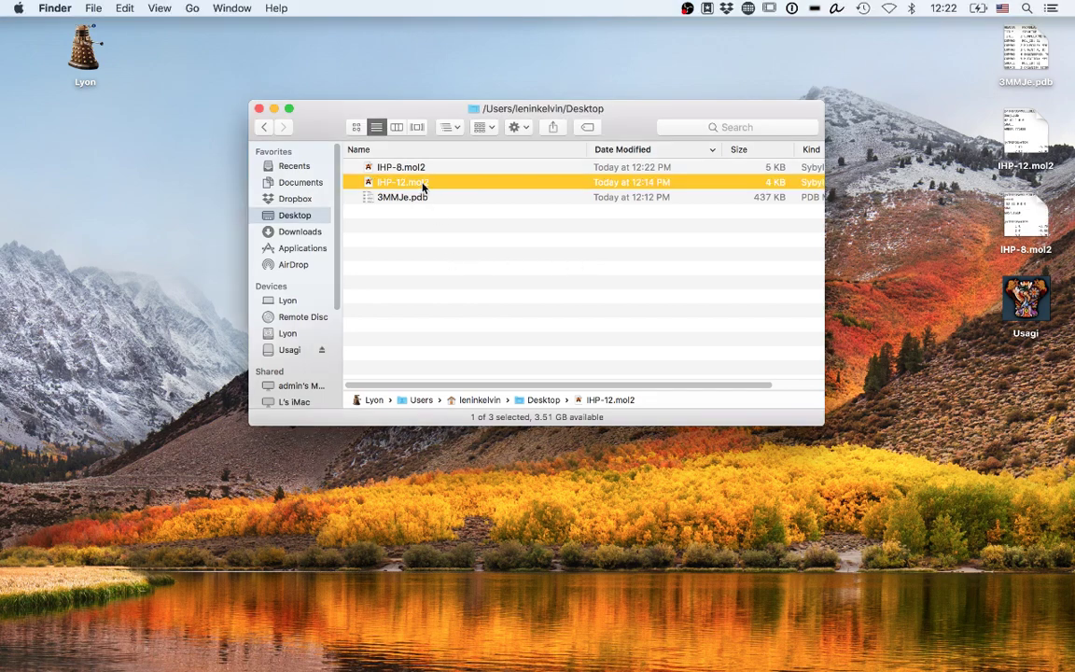
Step: Open IHP-8.mol2 from the Desktop folder in Chimera
left_click(445, 168)
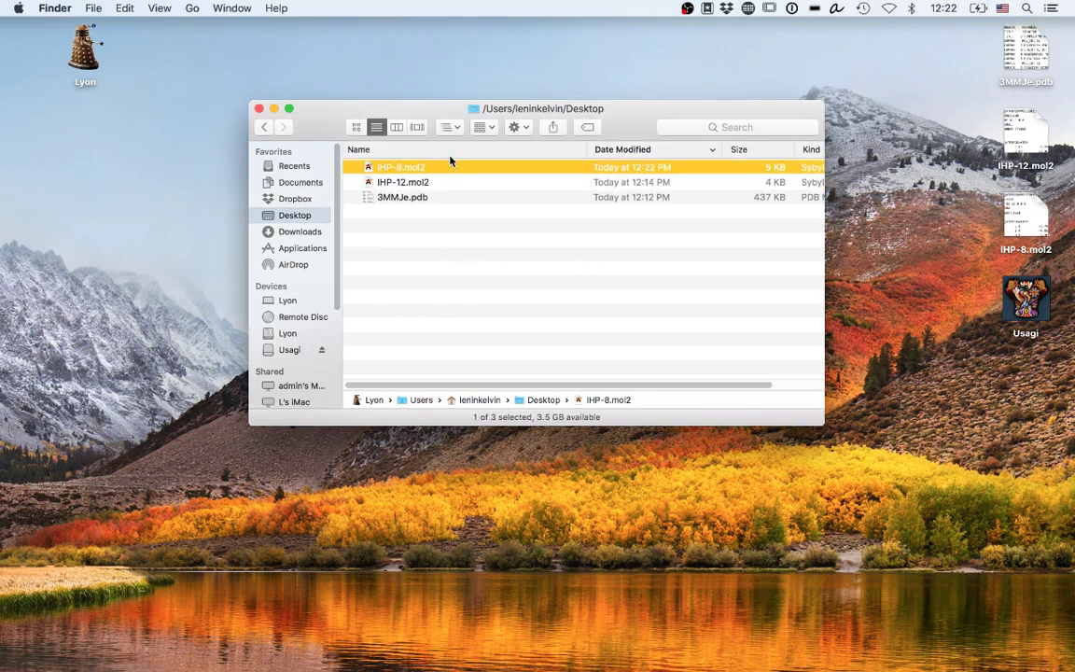
right_click(466, 165)
left_click(505, 168)
right_click(527, 170)
mouse_move(616, 188)
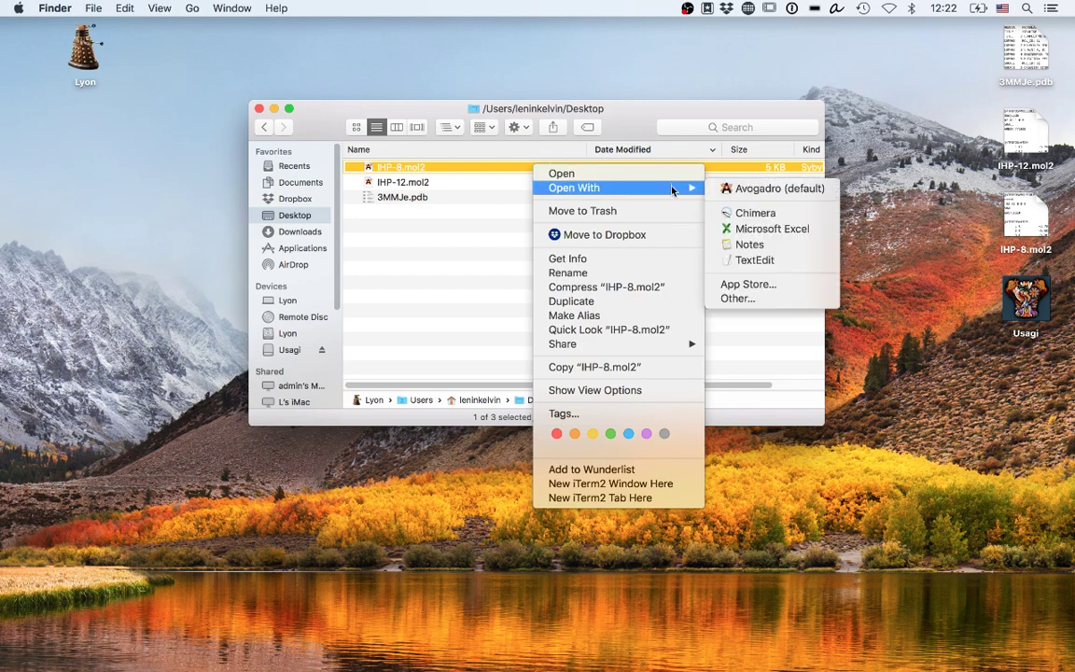
left_click(801, 215)
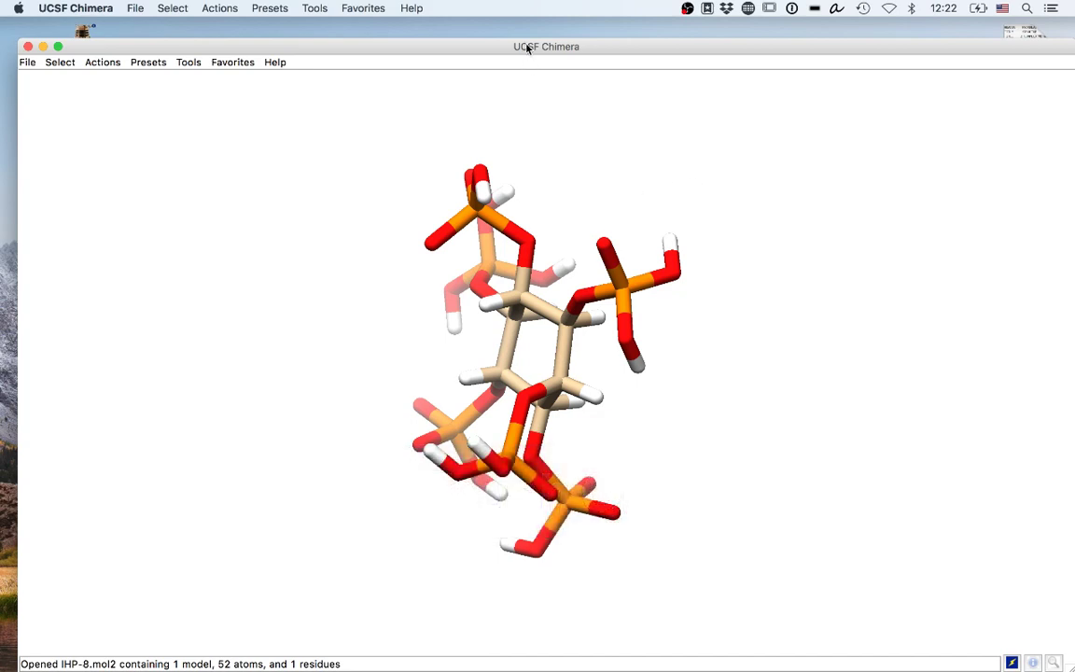
Step: Check the net charge Add Charge assigns to IHP-8.mol2 with AMBER ff14SB and AM1-BCC, without computing the partial charges
left_click(183, 63)
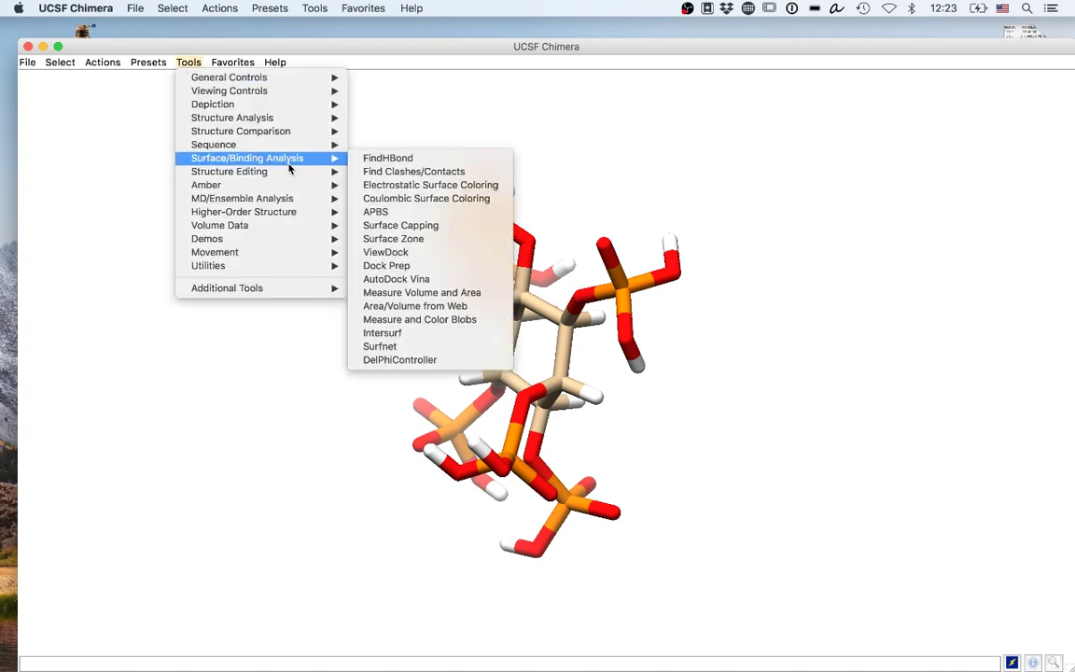
mouse_move(291, 172)
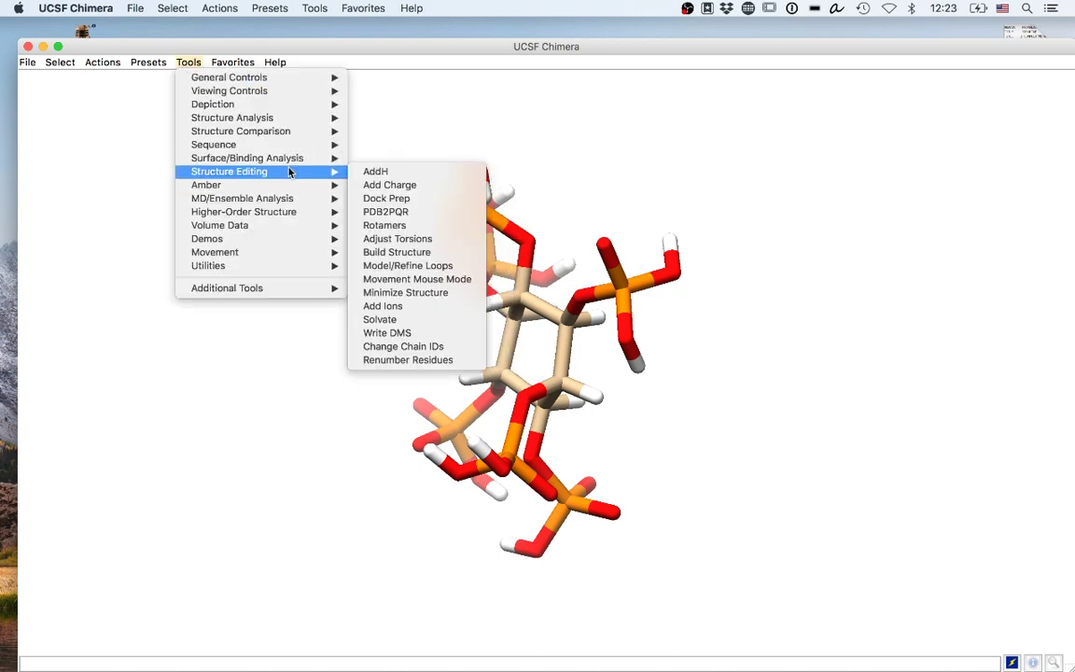
left_click(373, 185)
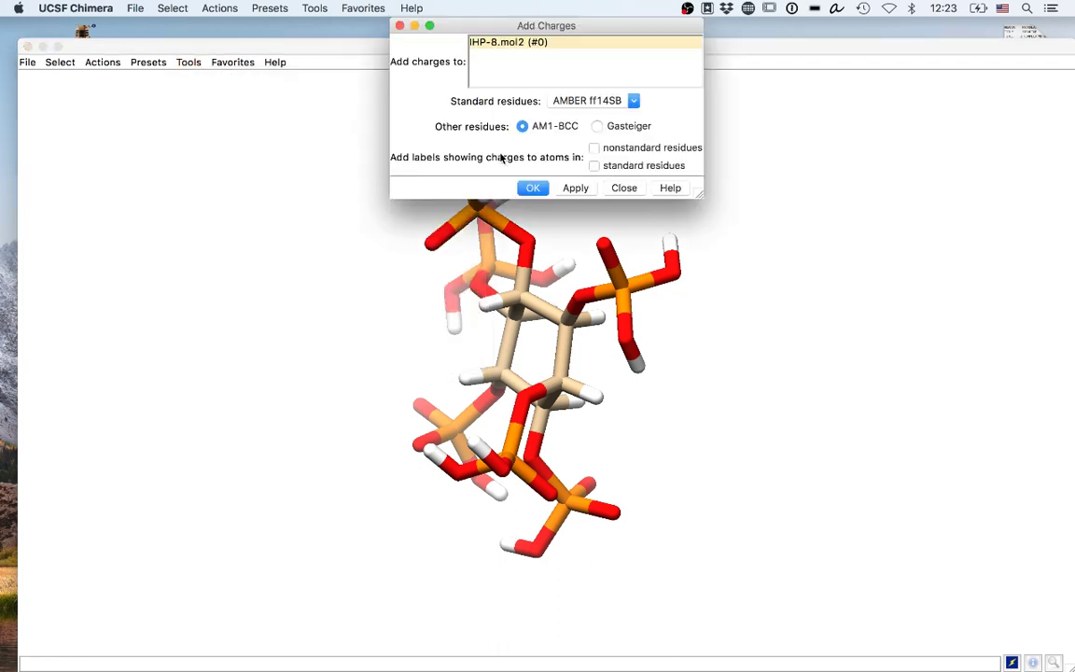
left_click(576, 192)
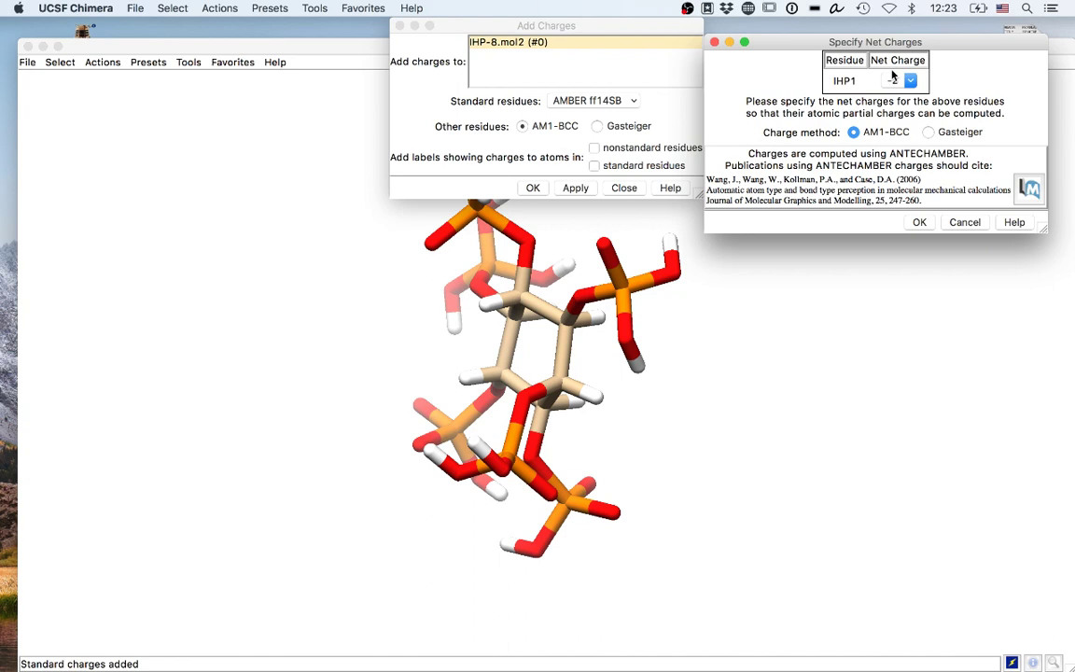
left_click(964, 222)
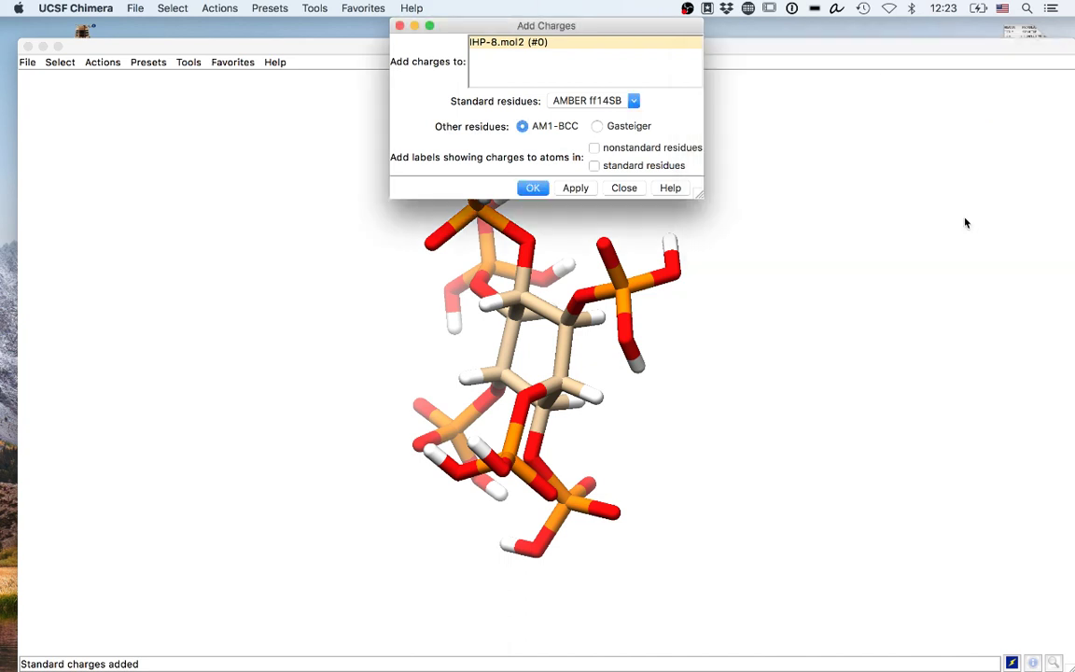
left_click(621, 189)
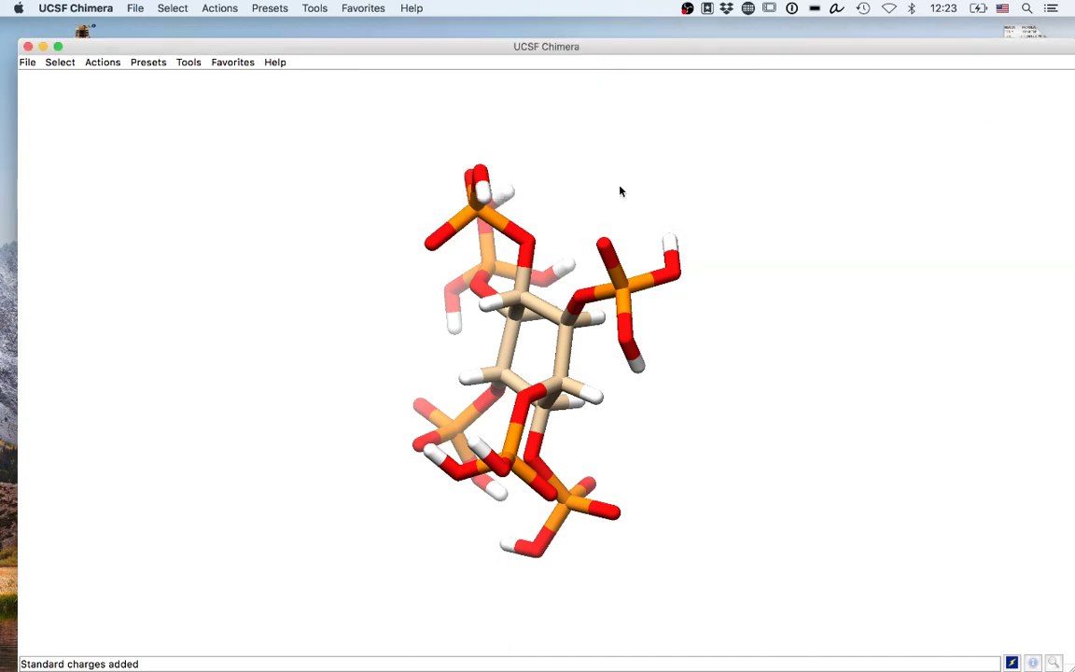
Step: Switch to ZINC's Phytic Acid page in Safari and download the Reference 3D representation as Mol2
key("super+Tab")
key("super+Tab")
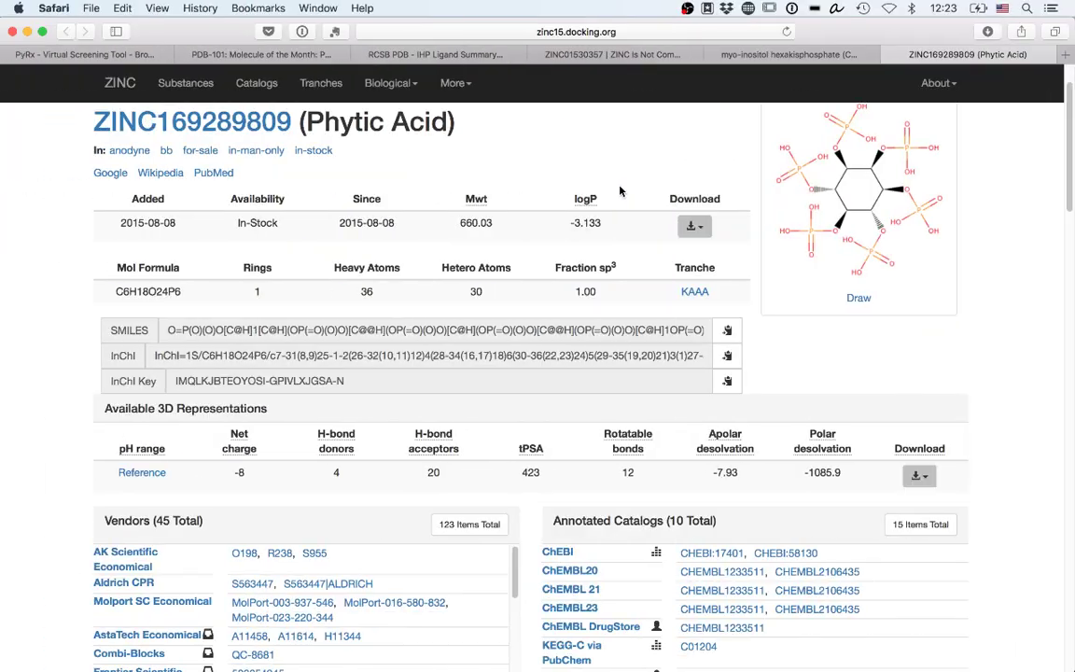
left_click(930, 480)
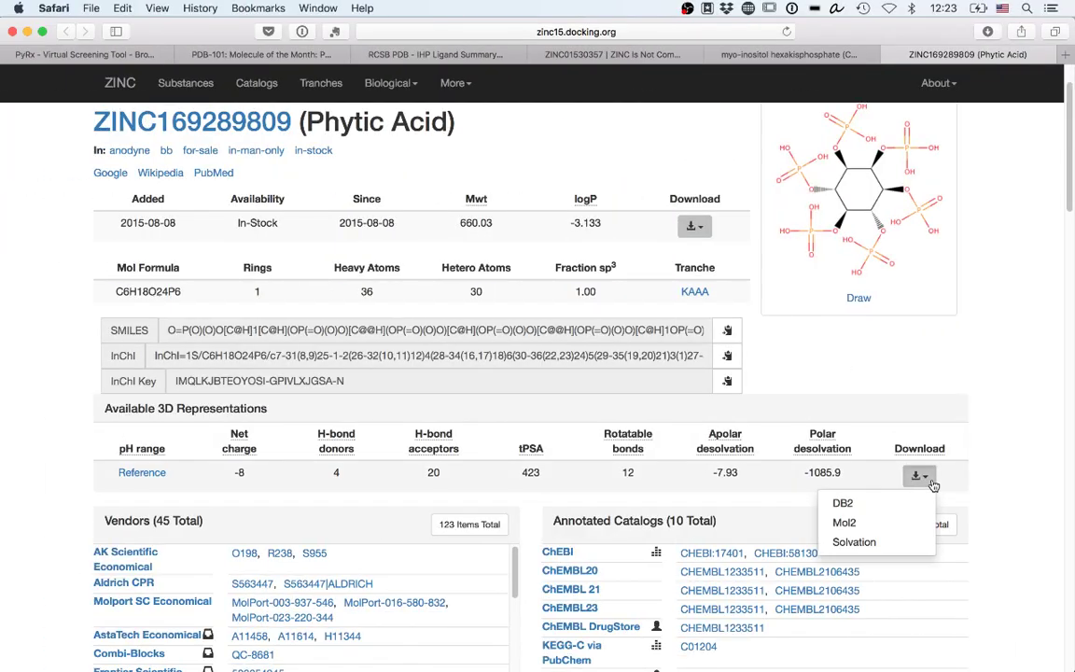
left_click(869, 520)
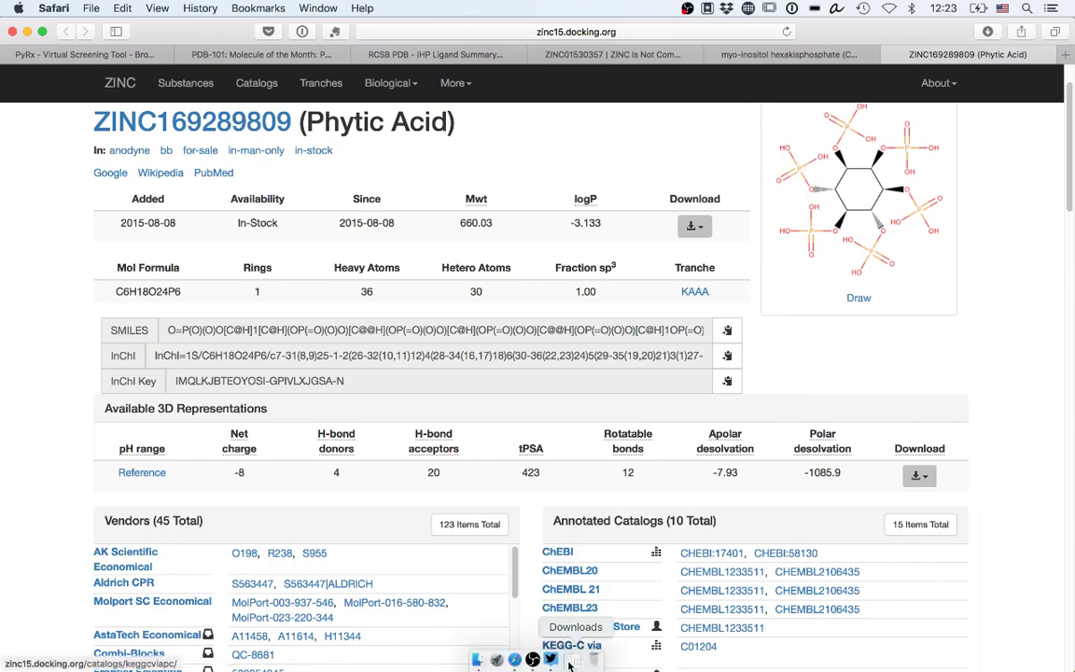
Step: Open the downloaded 0.mol2 from the Downloads folder in Avogadro and inspect the ligand
left_click(479, 660)
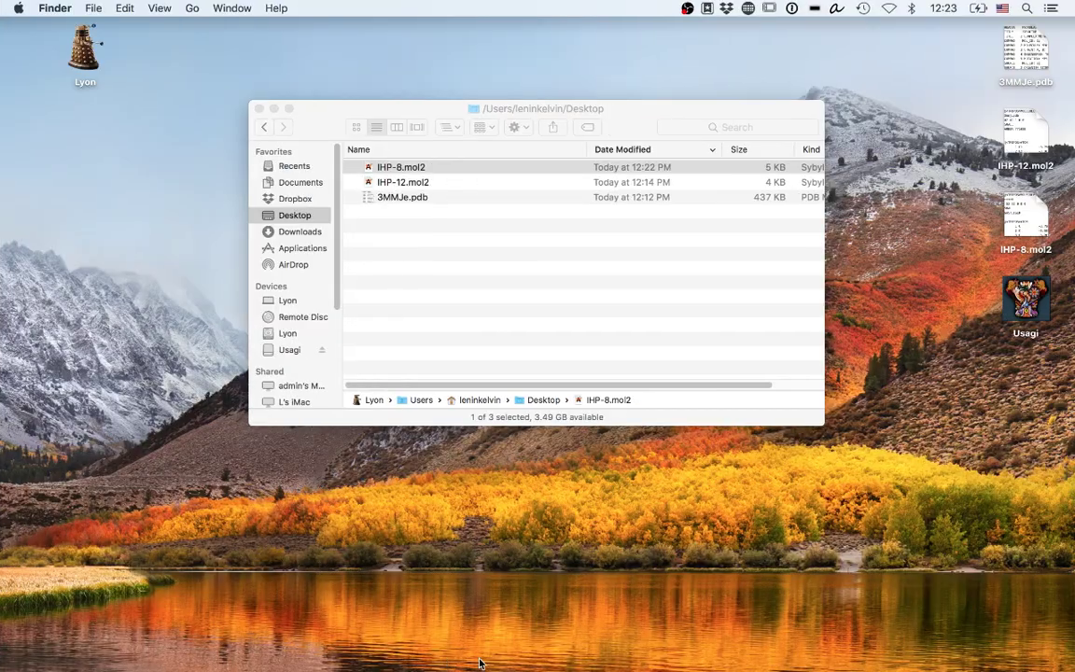
key("super+t")
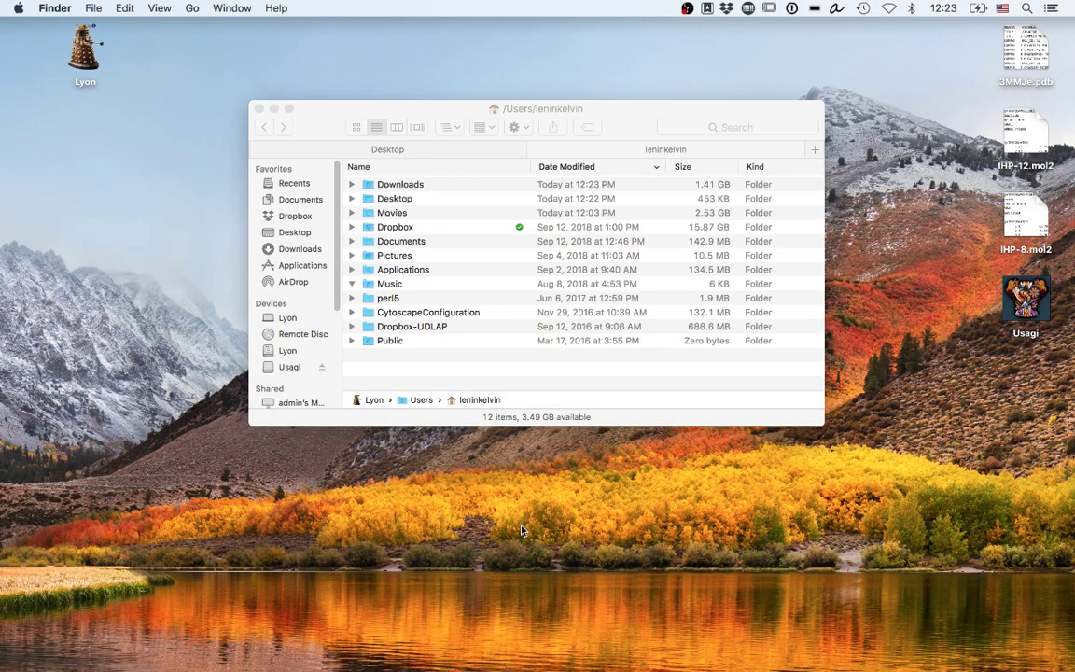
double_click(384, 184)
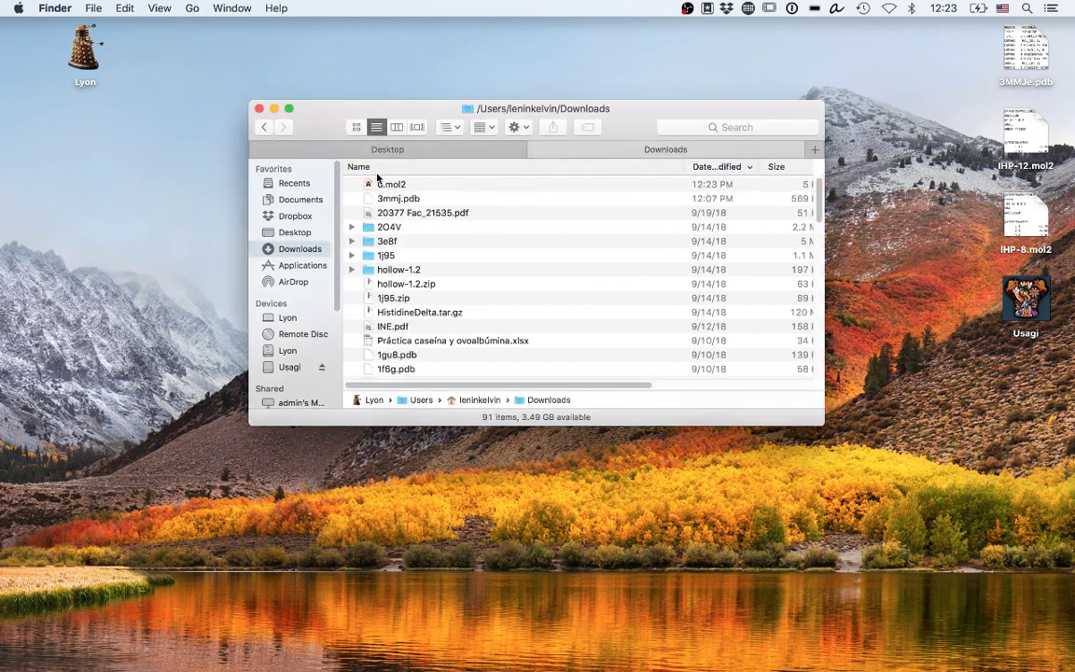
double_click(384, 185)
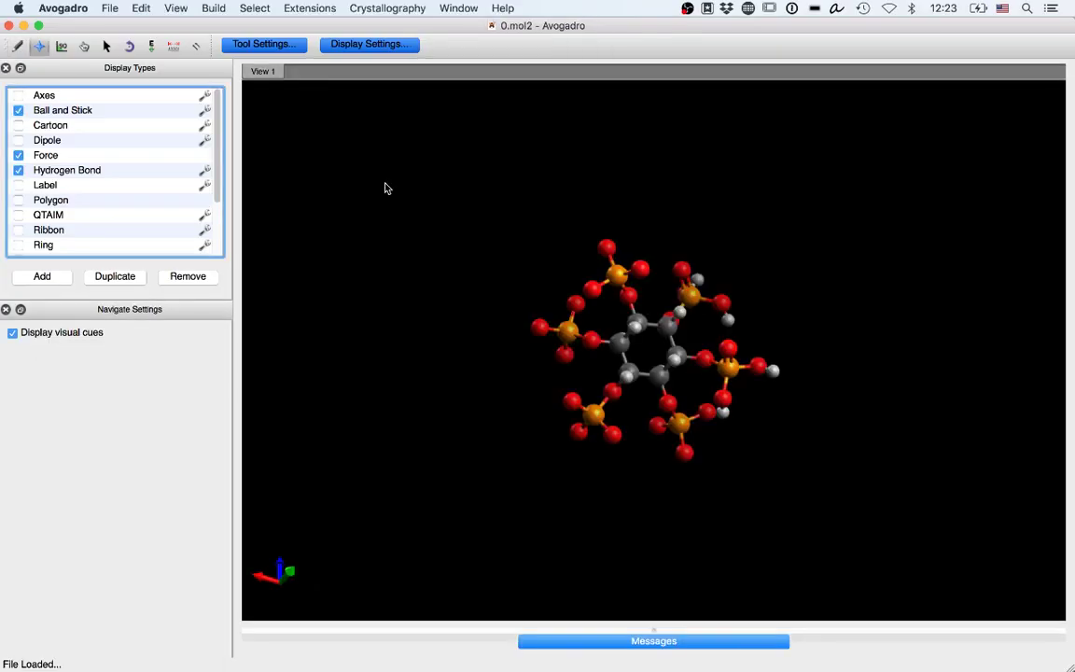
scroll(385, 186, "up", 5)
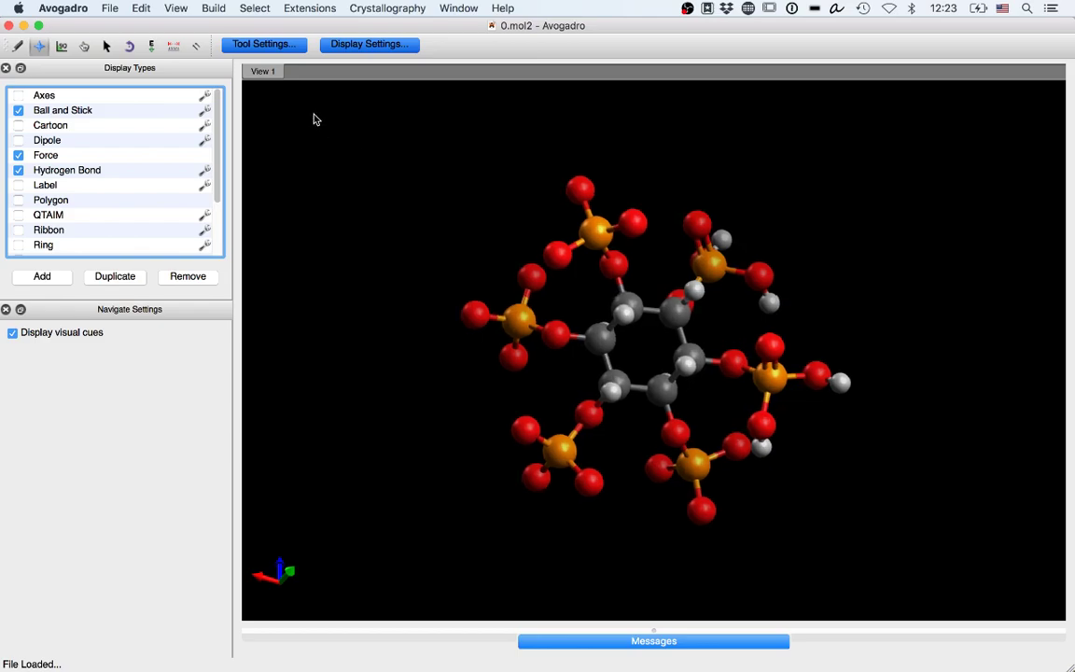
Step: Move 0.mol2 from Downloads to the Desktop folder and send the existing IHP-8.mol2 there to the trash
key("super+Tab")
left_click_drag(399, 184, 399, 150)
left_click(398, 149)
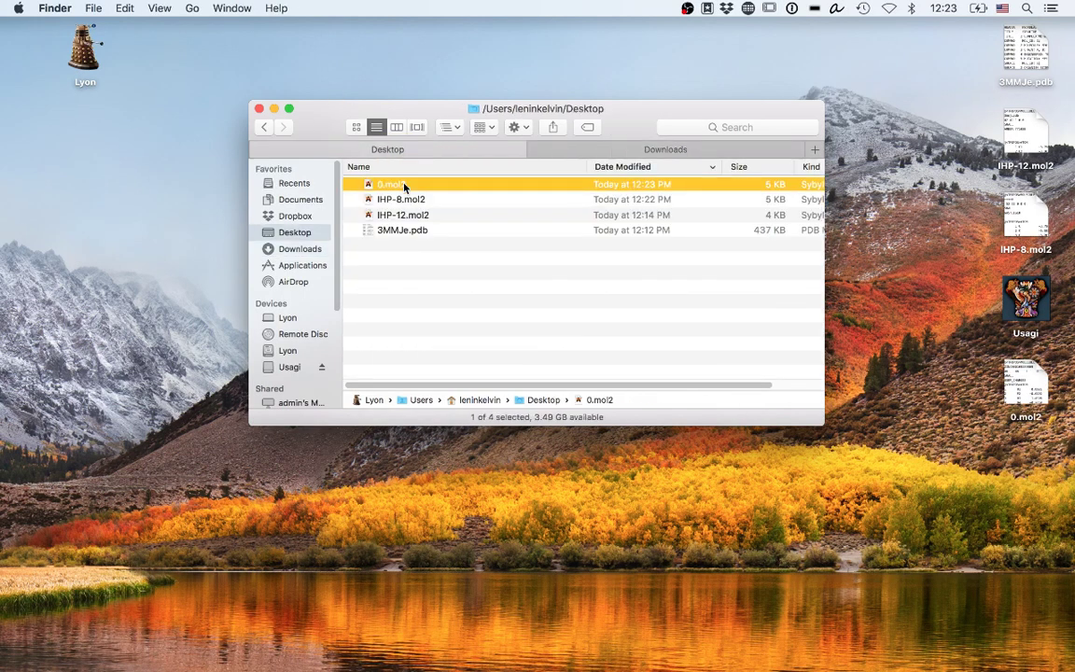
key("Down")
key("super+BackSpace")
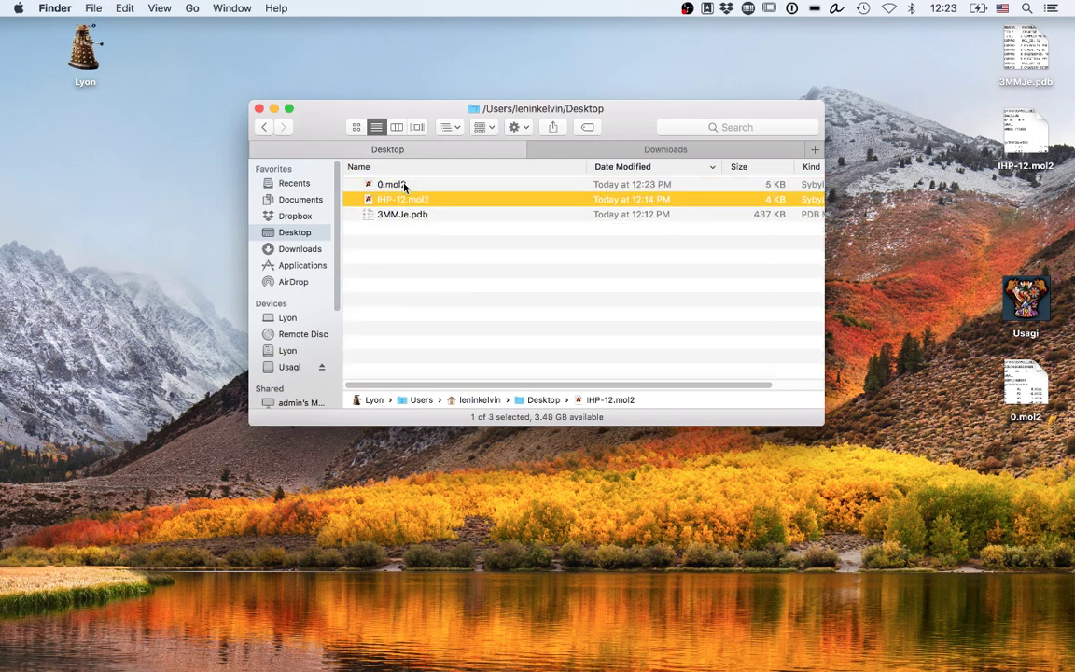
Step: Rename the 0.mol2 file in the Desktop folder to IHP-8.mol2
left_click(404, 185)
key("Return")
type("IHP-1")
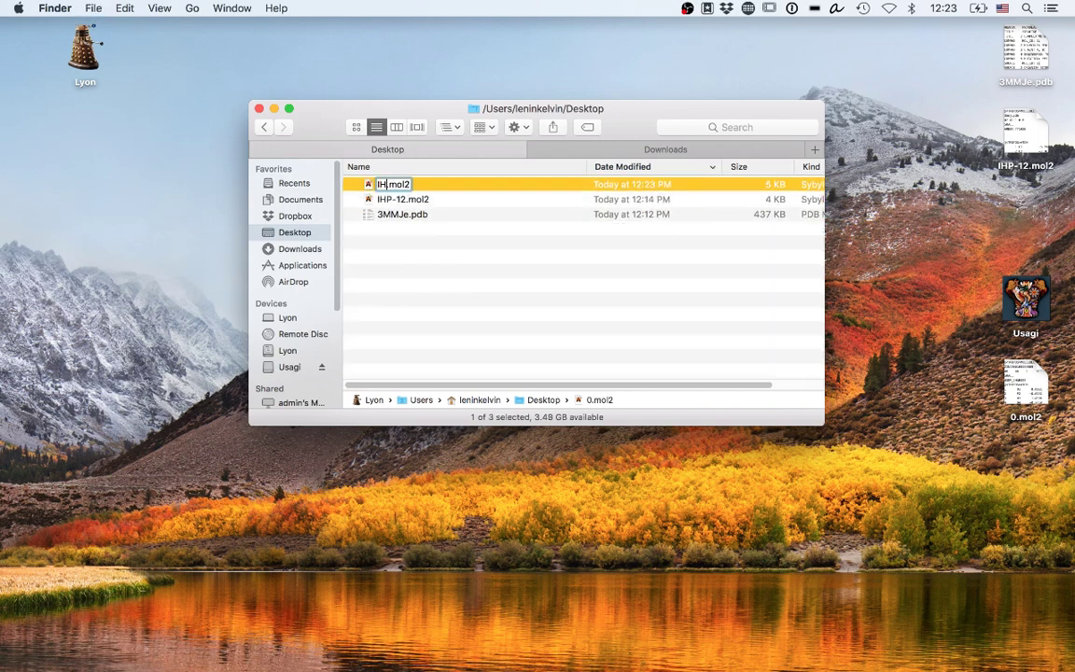
key("BackSpace")
key("BackSpace")
key("BackSpace")
type("P")
type("-78")
key("Left")
key("BackSpace")
key("Return")
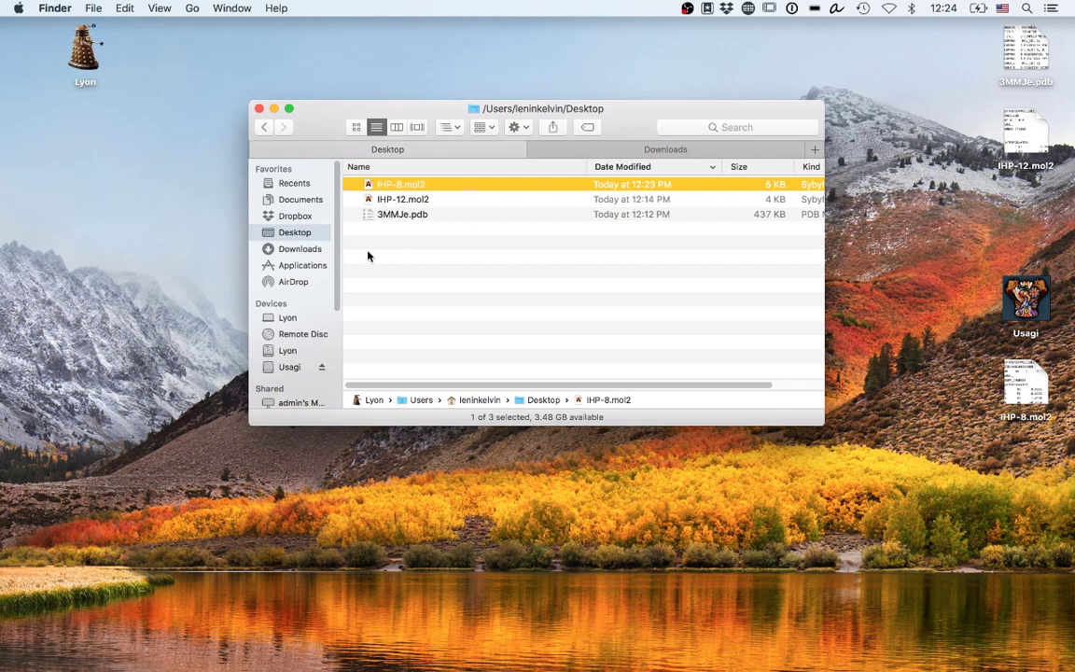
mouse_move(541, 668)
mouse_move(478, 662)
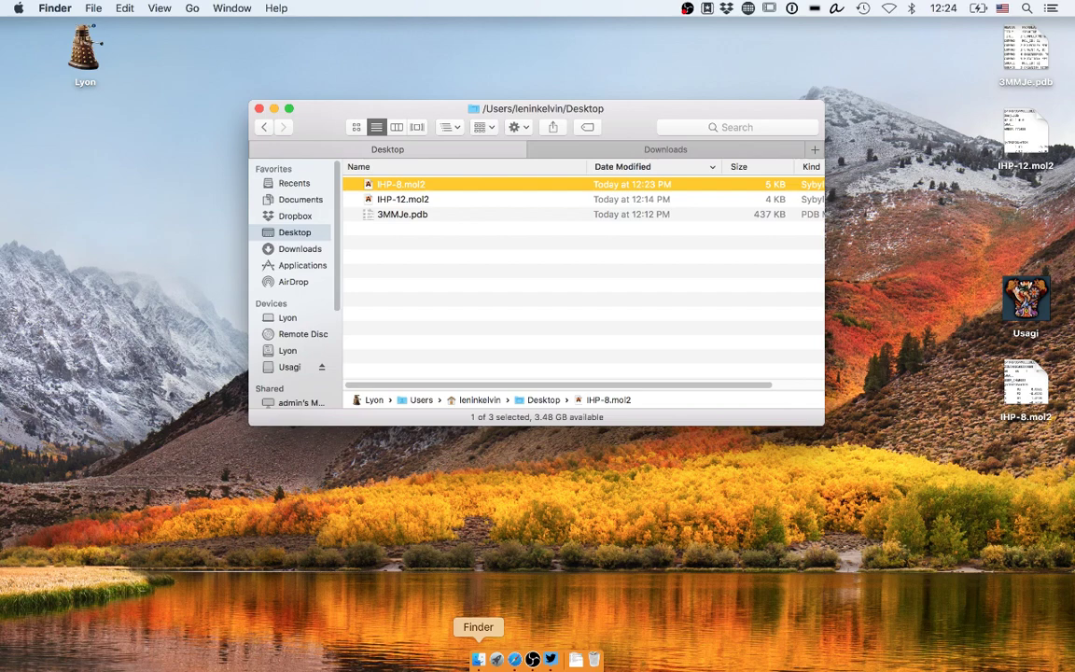
key("super+Tab")
key("super+Tab")
key("super+Tab")
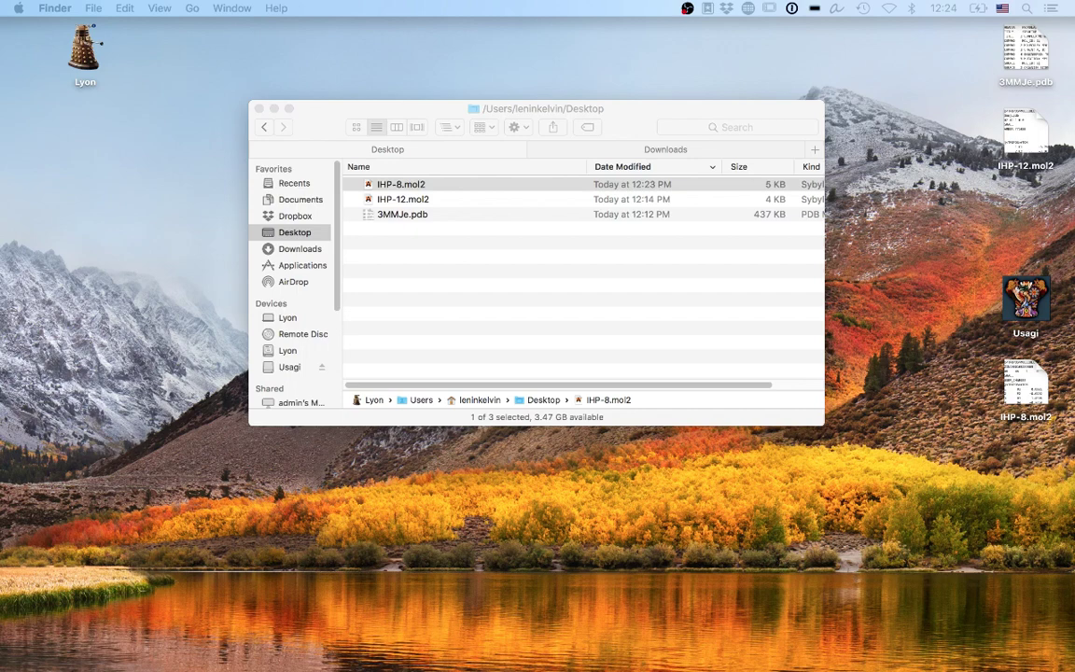
left_click(427, 242)
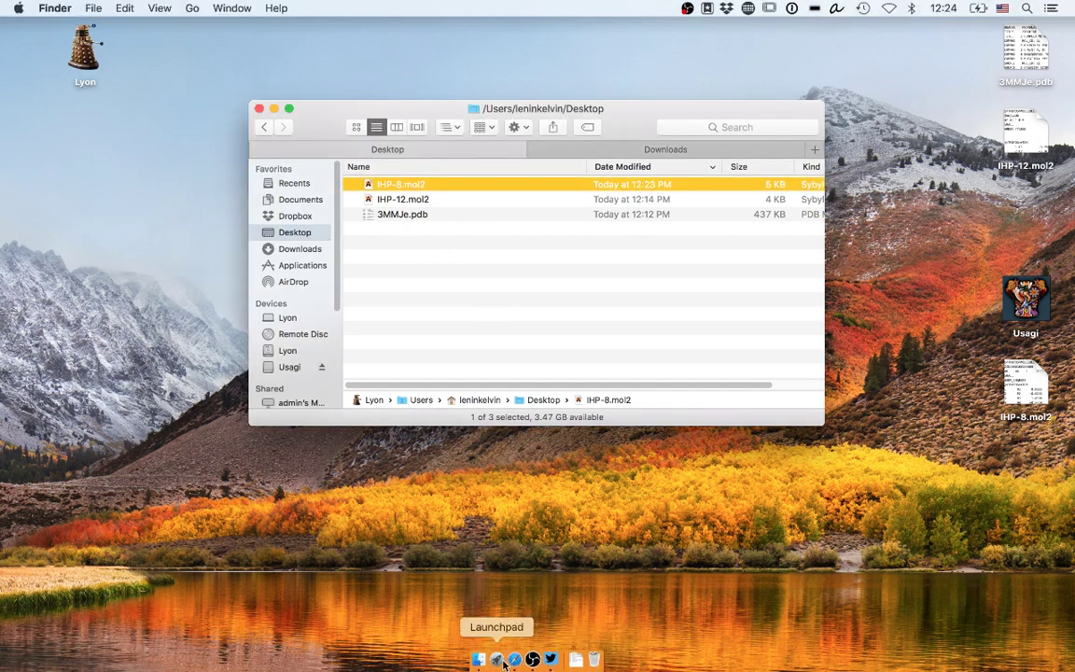
Step: Launch PyRx and enlarge its window to fill the screen
left_click(497, 660)
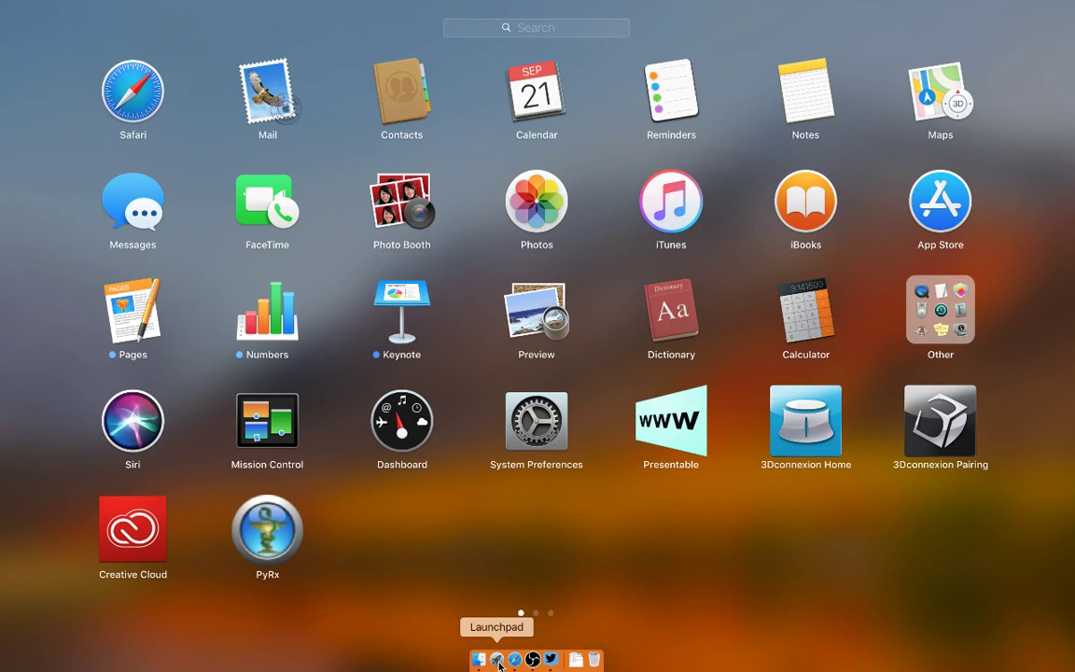
left_click(268, 532)
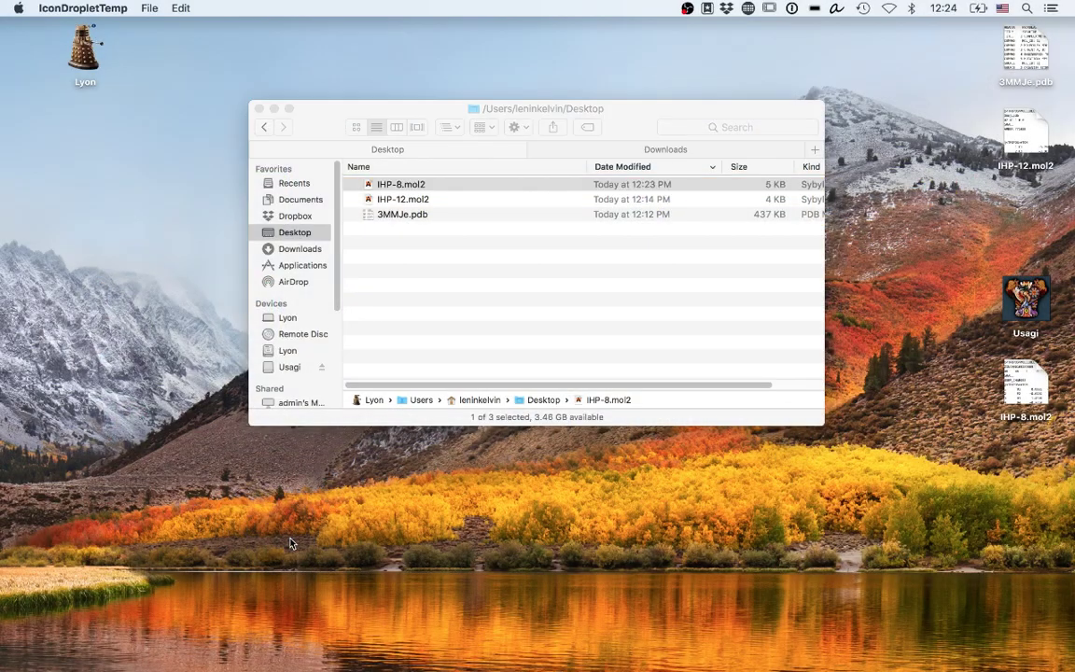
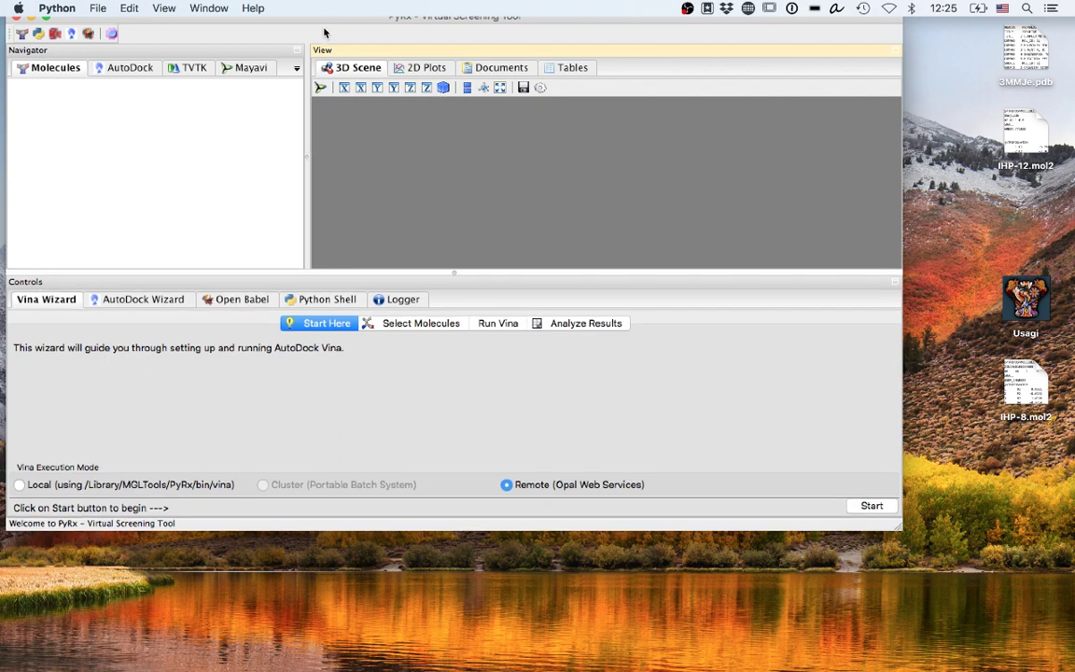
key("ctrl+alt+space")
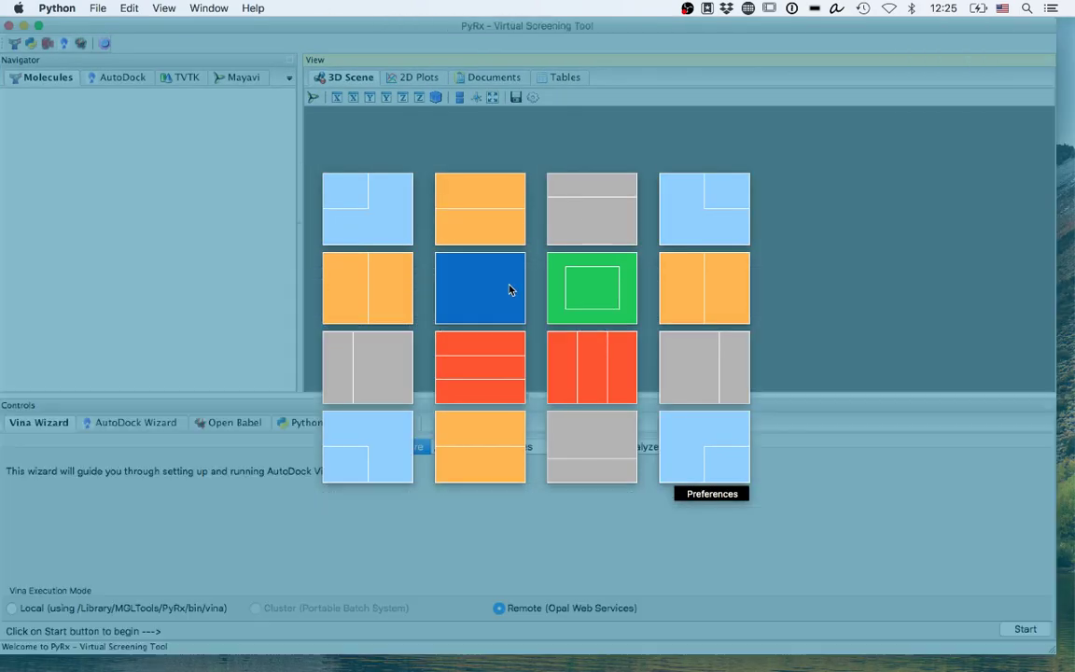
Step: Maximize the PyRx window and look through the Navigator's AutoDock, TVTK and Mayavi views, ending on AutoDock
left_click(511, 289)
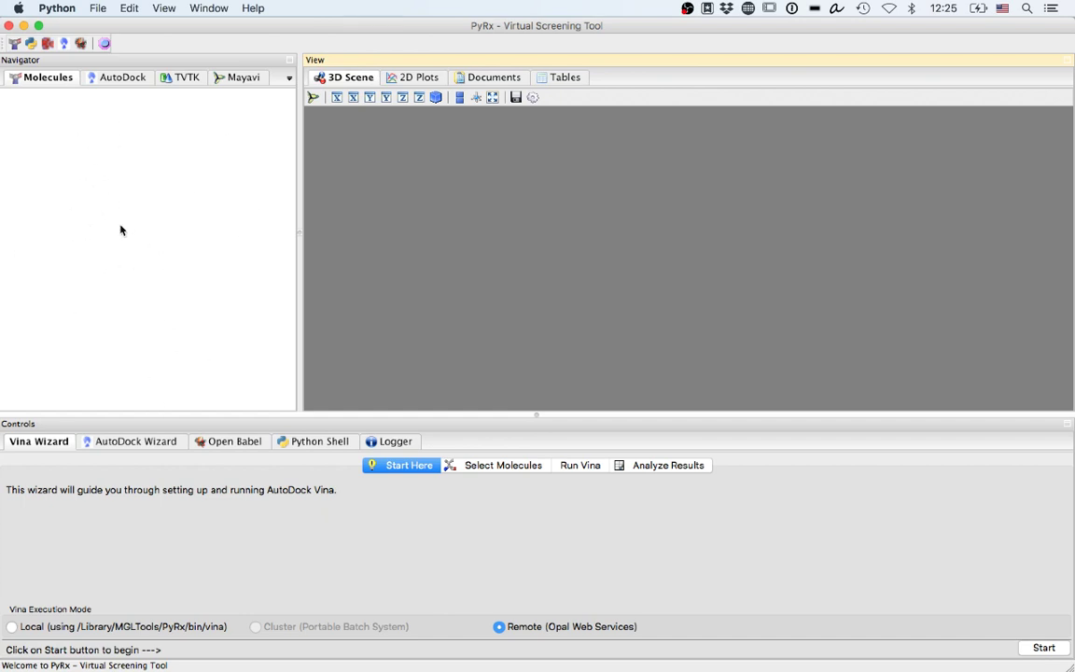
left_click(106, 79)
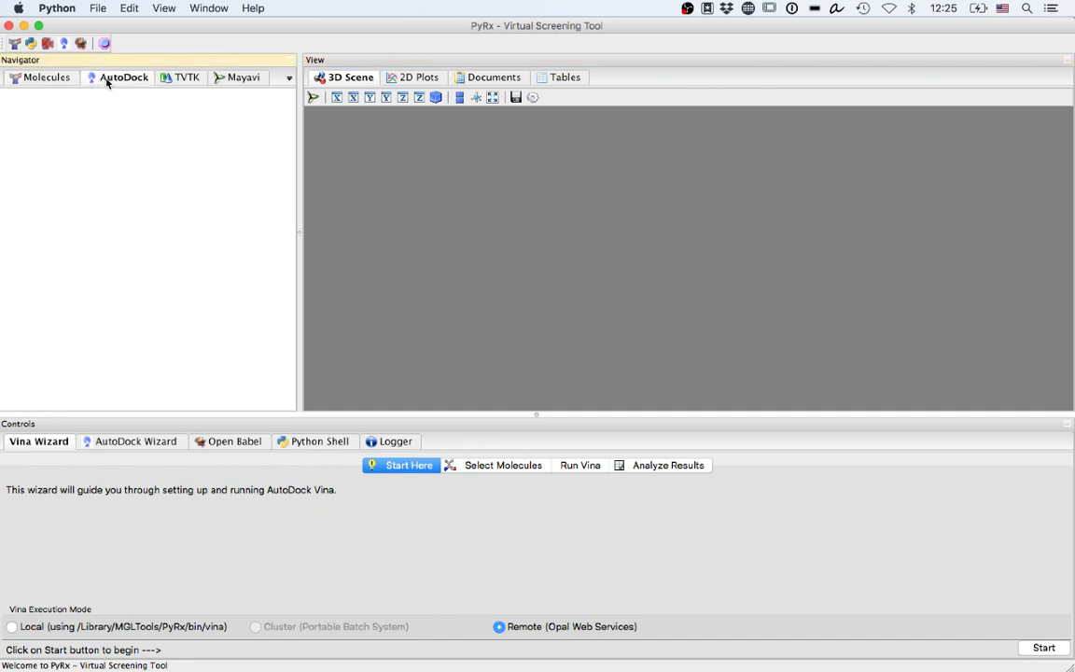
left_click(160, 73)
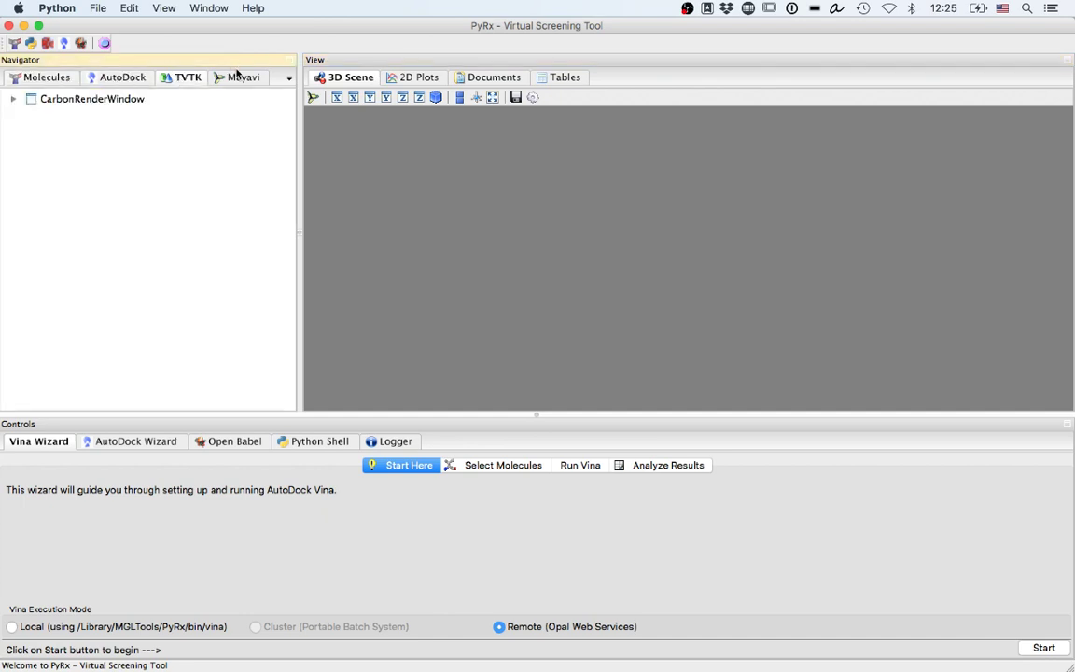
left_click(215, 71)
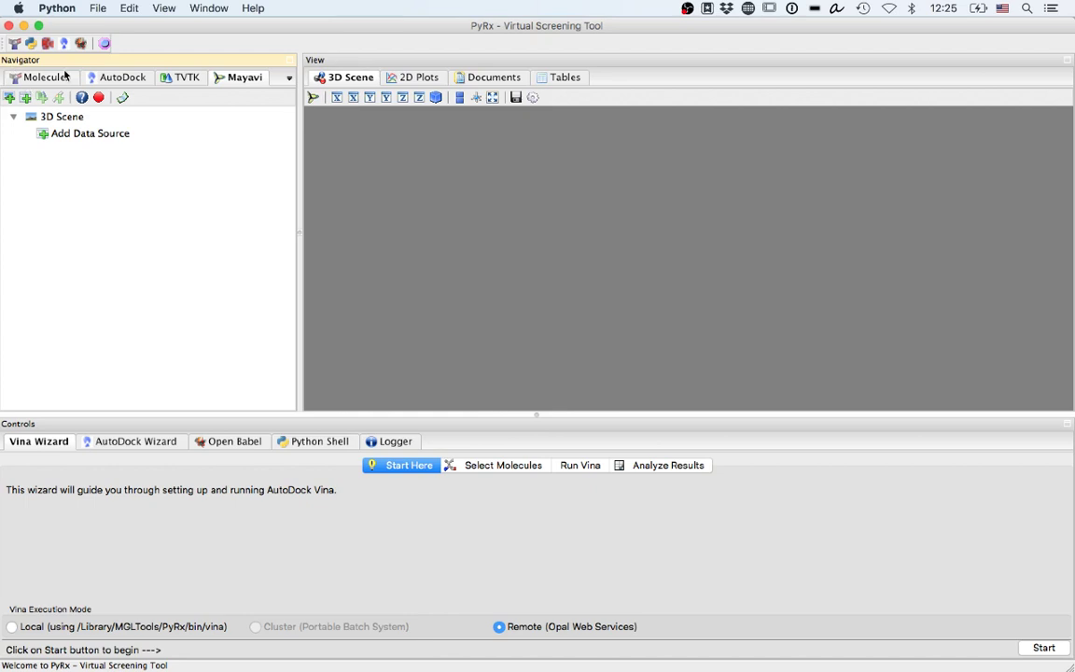
left_click(108, 82)
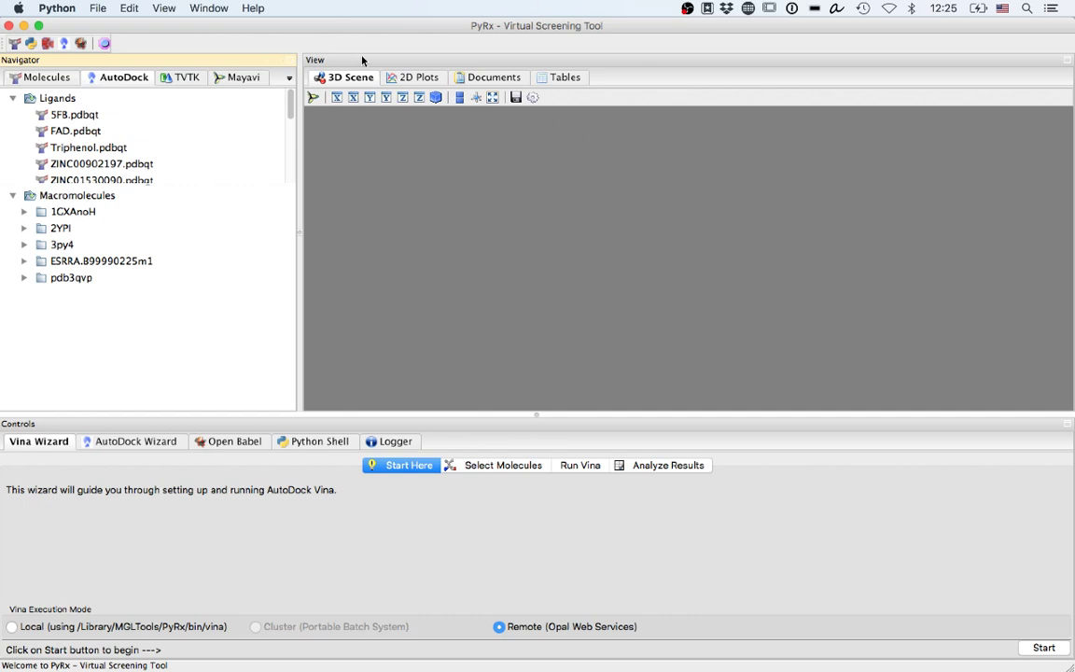
Step: Examine what the 2D Plots, Documents, Tables and 3D Scene views offer
left_click(412, 77)
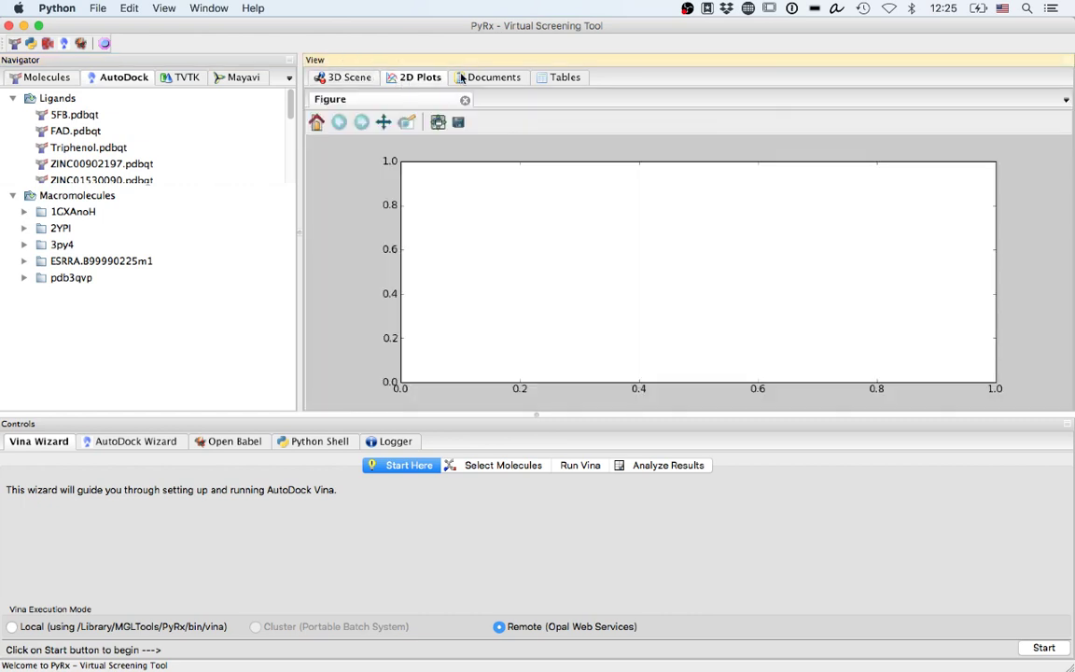
left_click(471, 78)
left_click(558, 80)
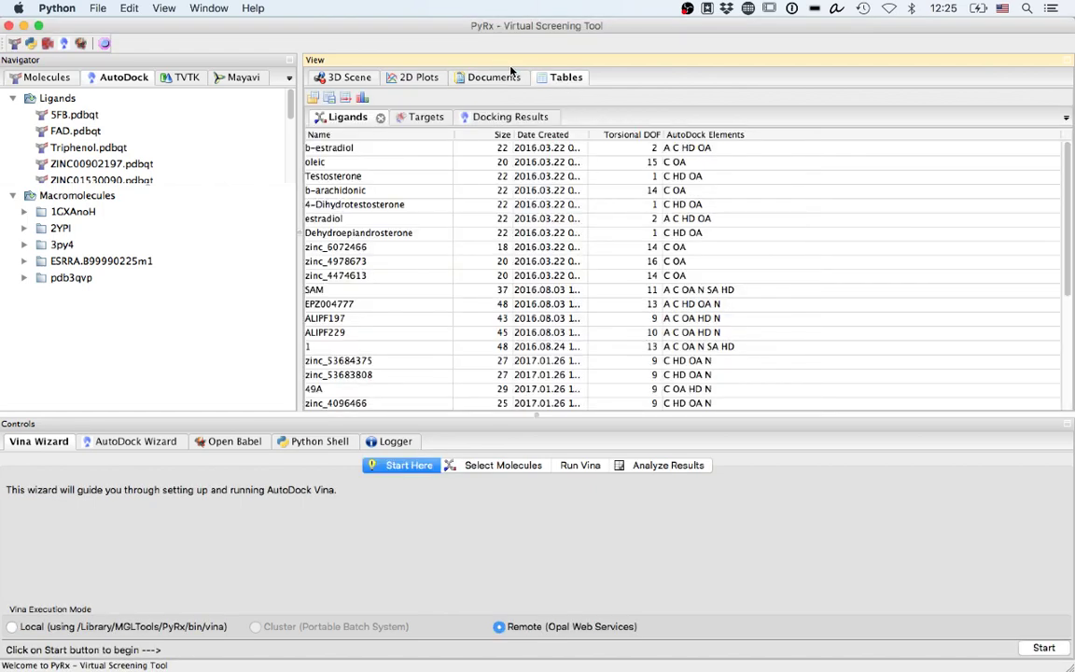
left_click(498, 80)
left_click(412, 82)
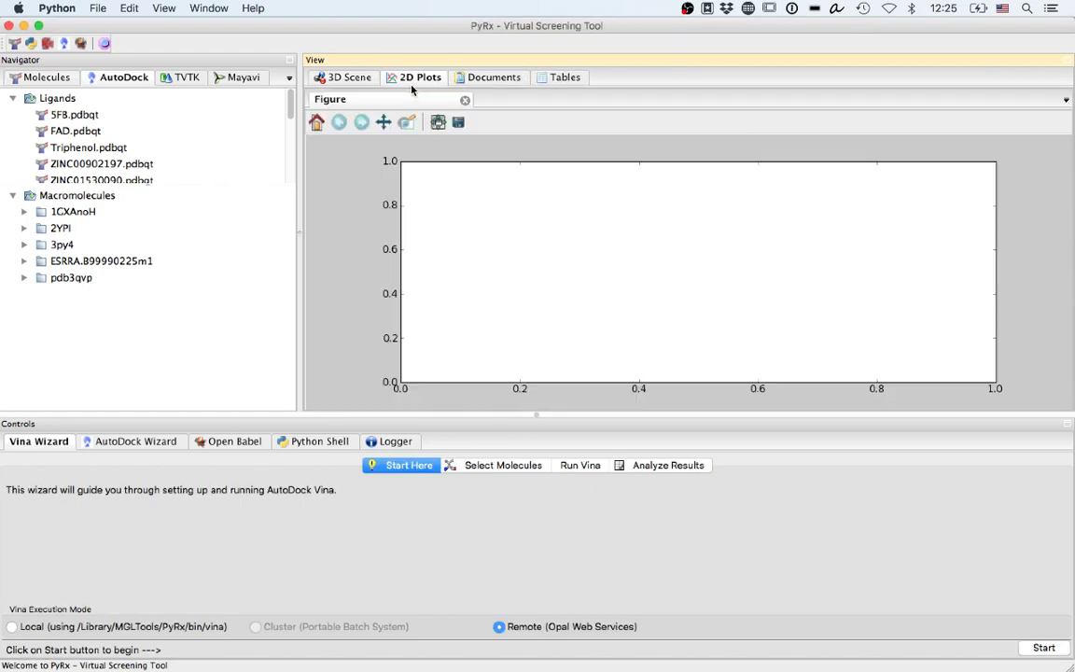
left_click(346, 78)
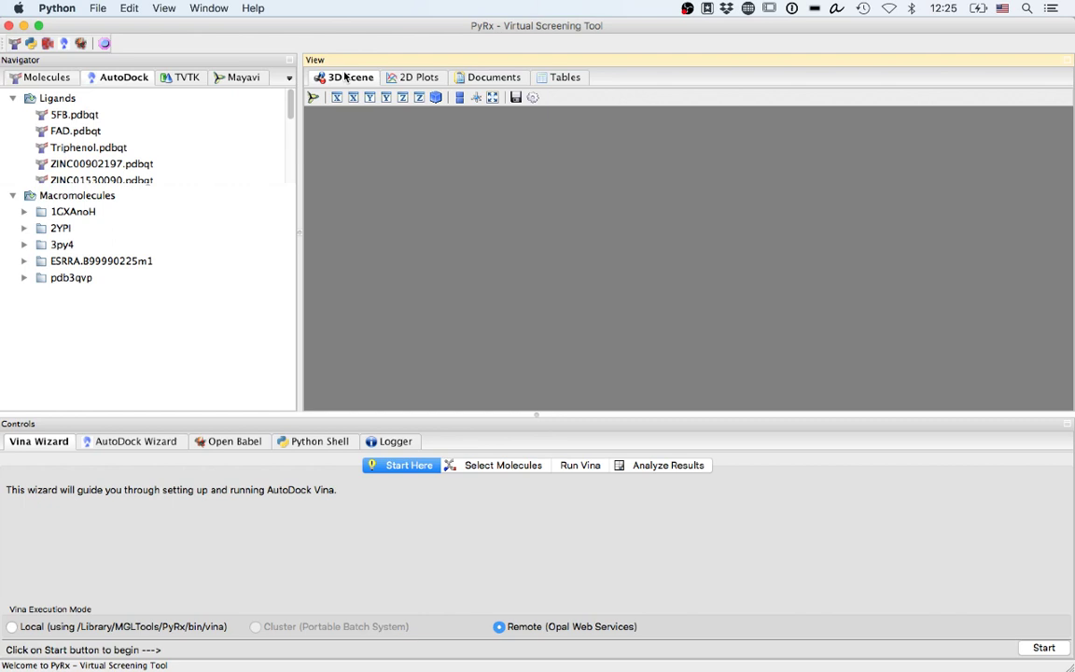
left_click(411, 82)
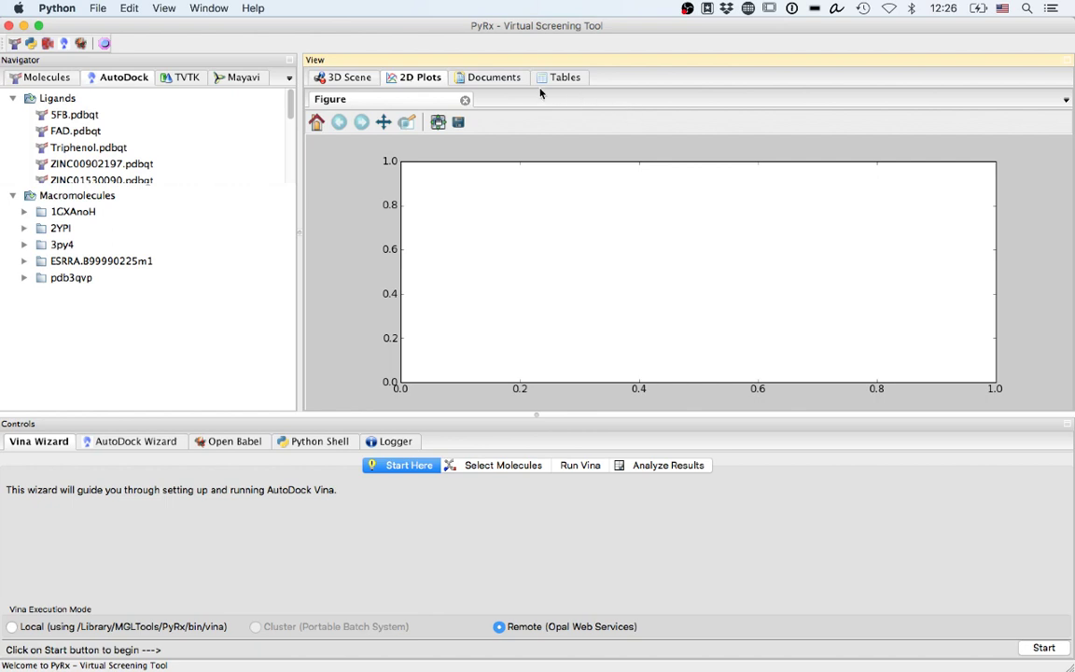
left_click(498, 83)
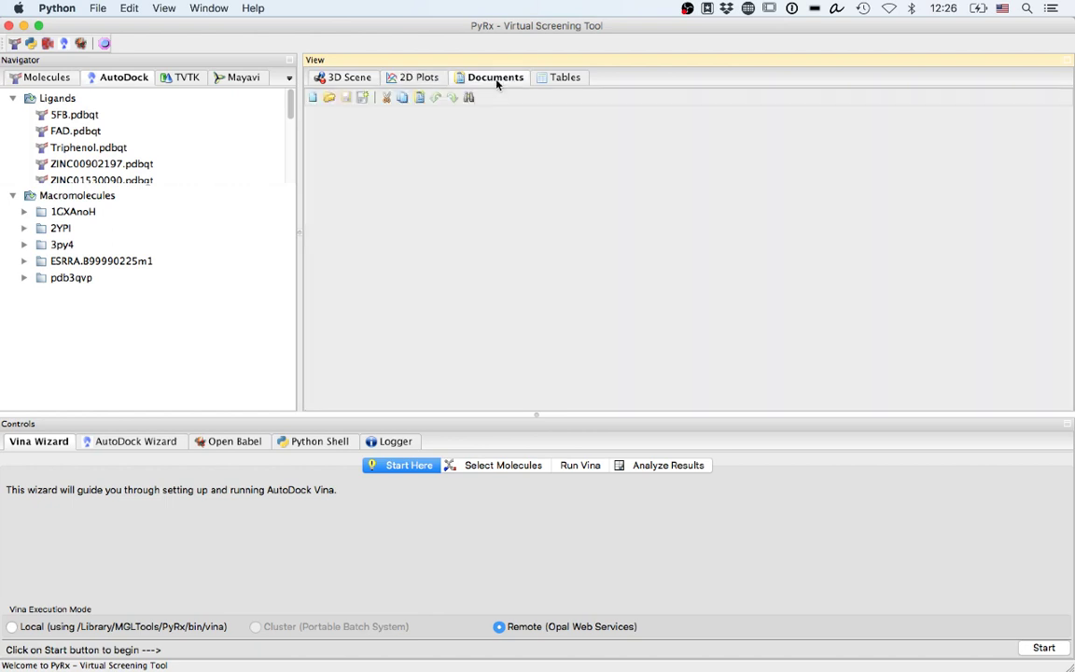
Step: Review the ligand and target tables, and sort the docking results by binding energy
left_click(563, 81)
left_click(618, 192)
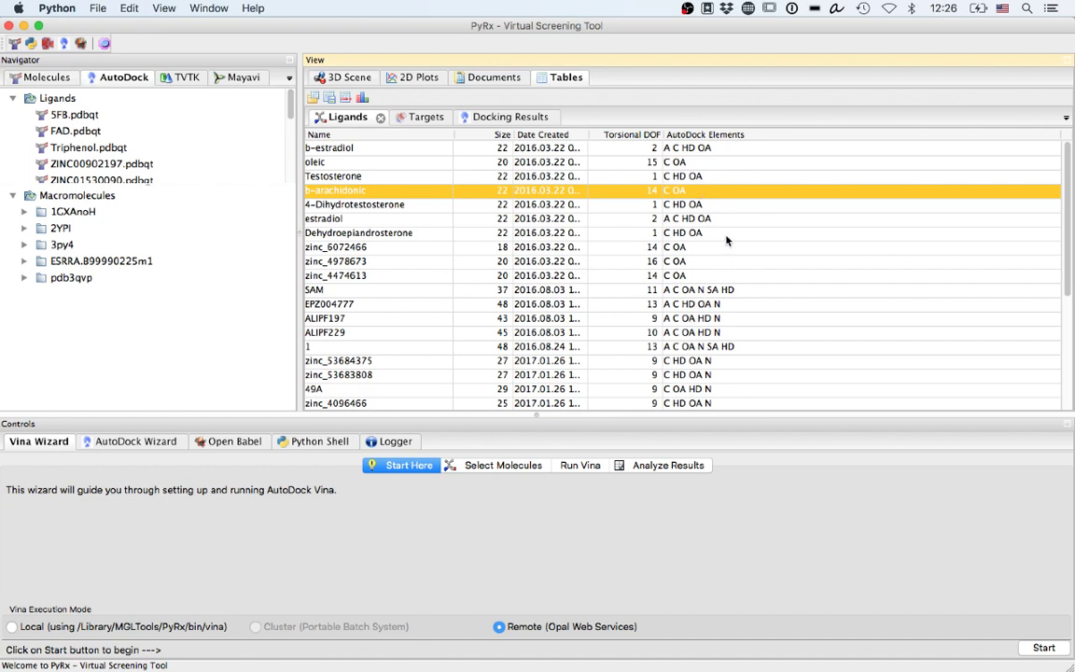
left_click(425, 116)
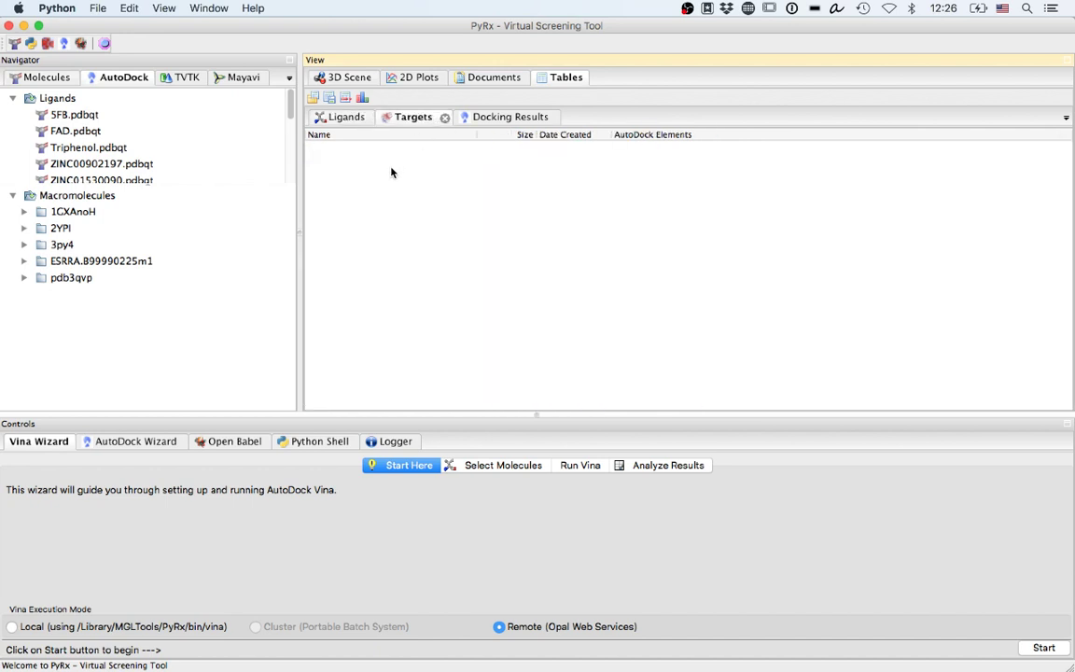
left_click(497, 122)
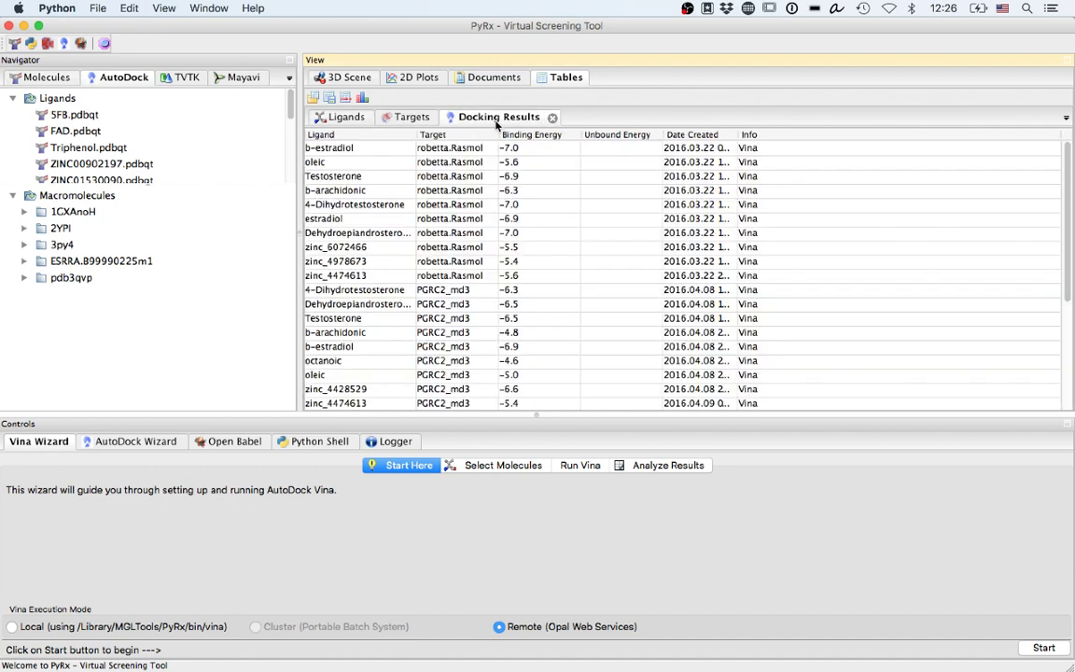
left_click(542, 136)
left_click(616, 147)
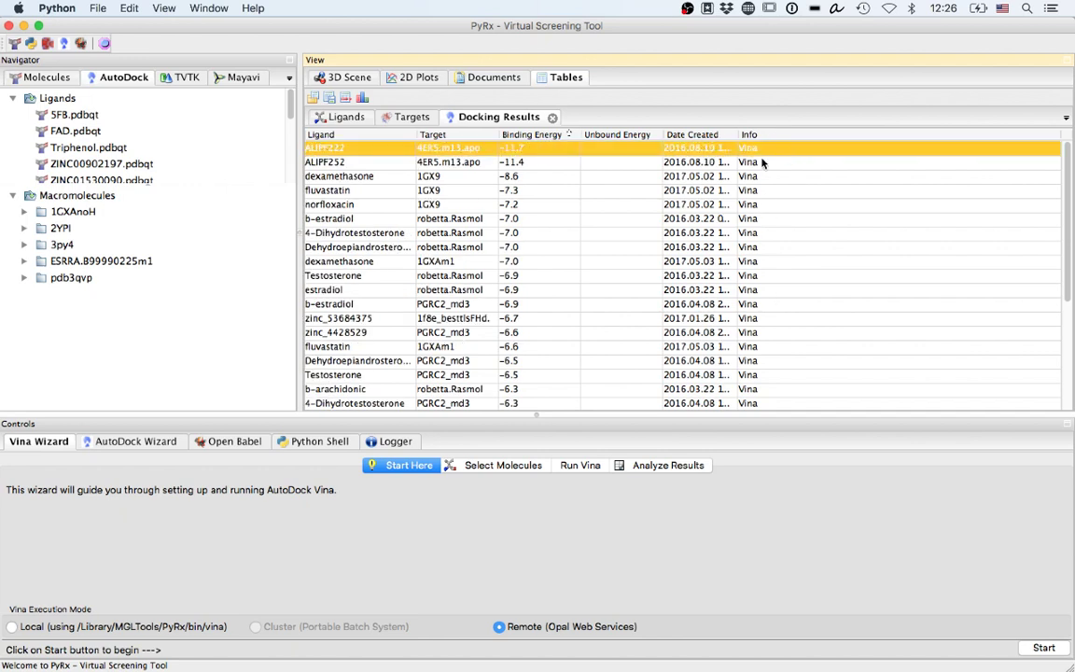
Step: Compare the target, ligand, document and plot views again and read through the whole docking results list
left_click(413, 117)
left_click(340, 117)
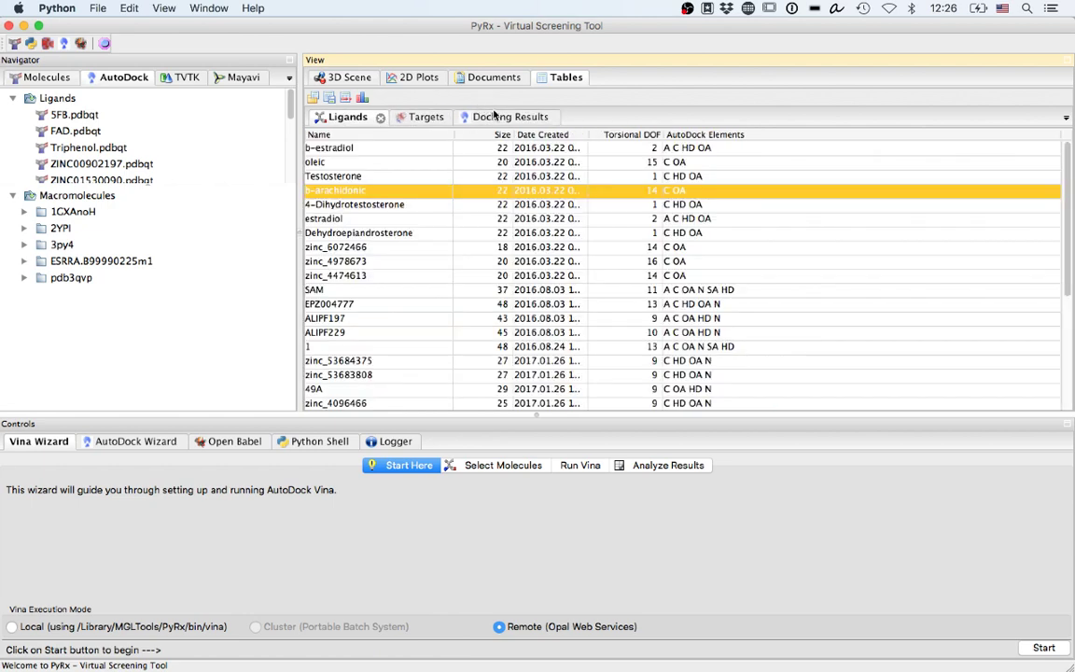
left_click(503, 116)
left_click(494, 77)
left_click(420, 77)
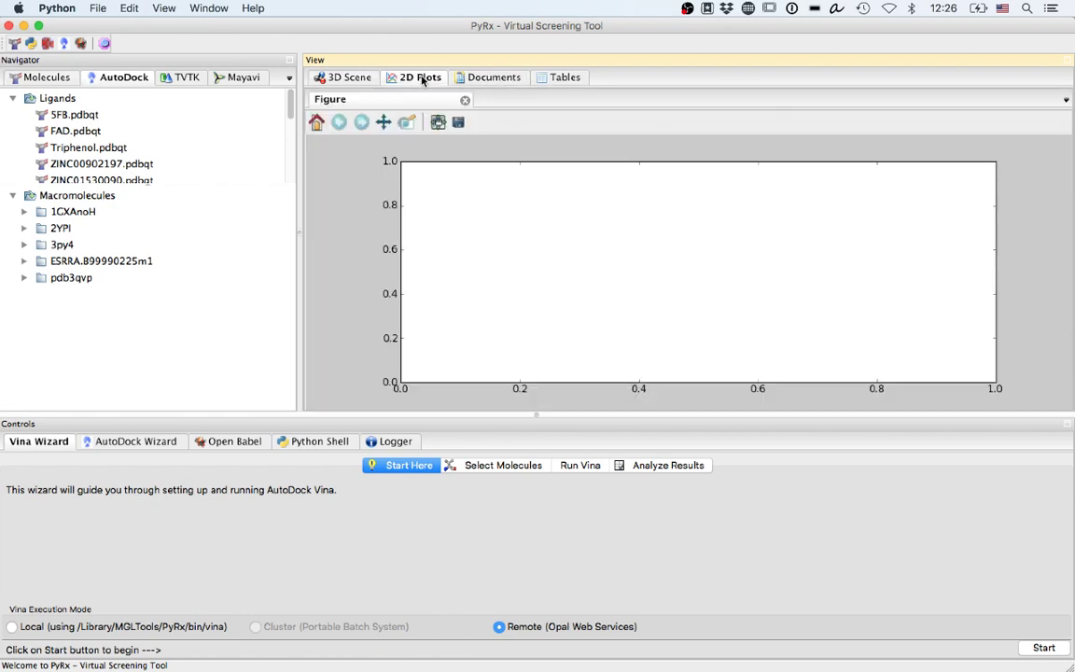
left_click(553, 78)
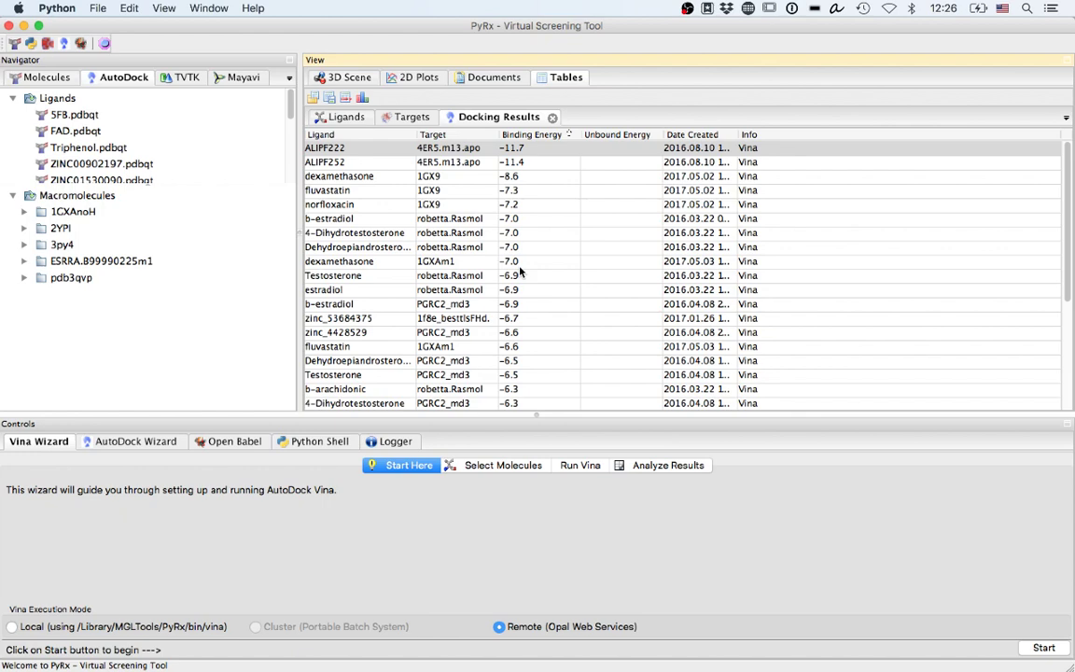
scroll(780, 265, "down", 5)
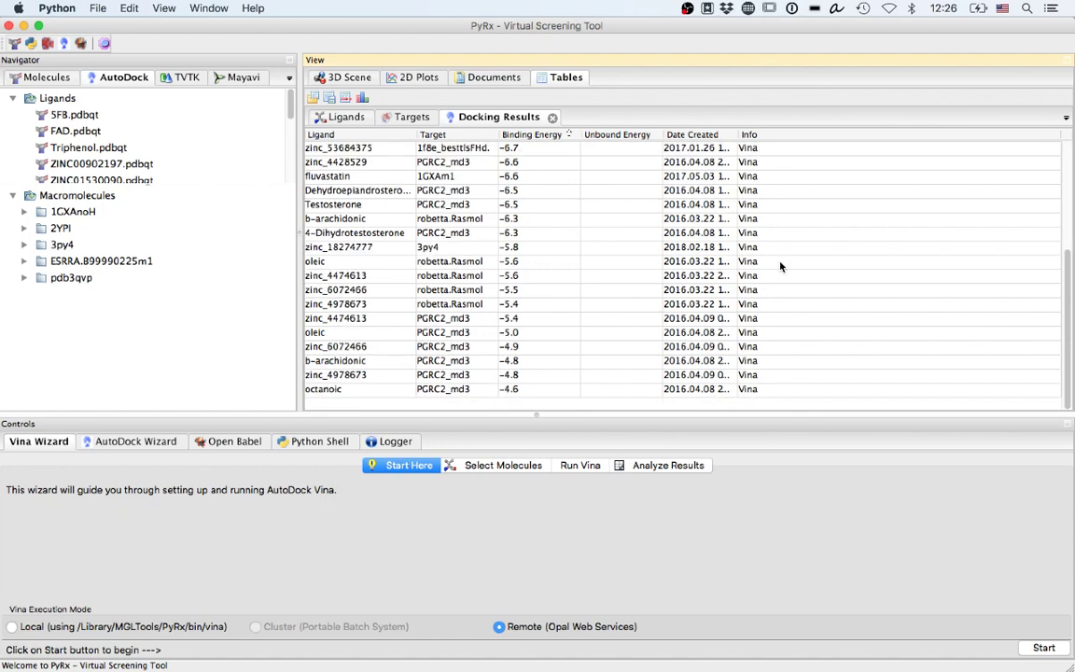
scroll(778, 264, "up", 5)
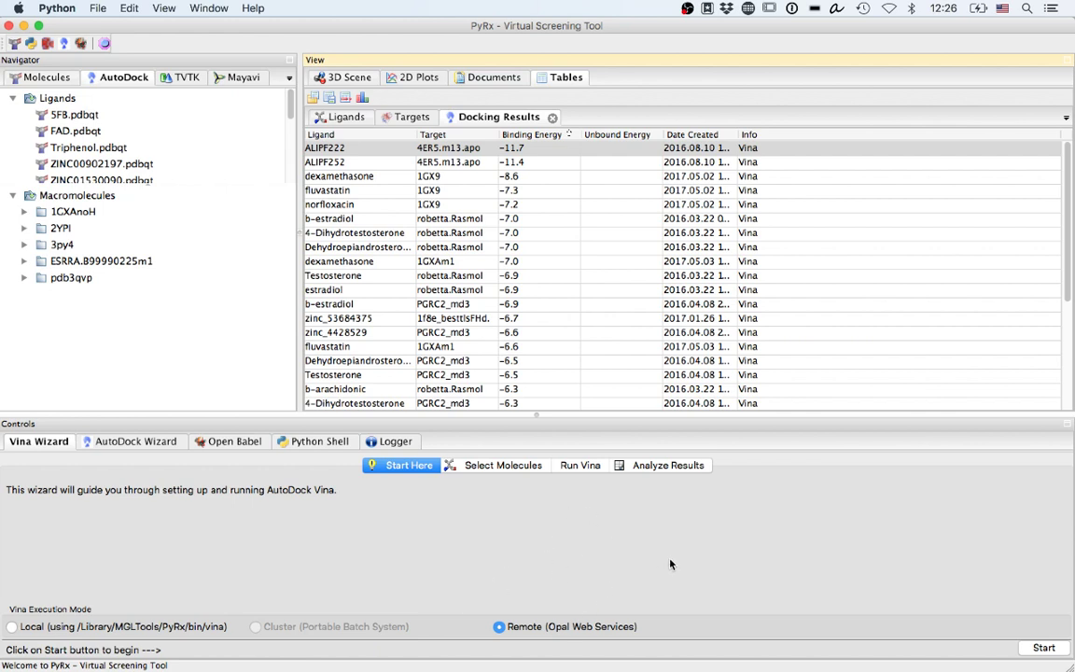
Step: Look over the Vina Wizard, AutoDock Wizard, Open Babel, Python Shell and Logger controls, and the Navigator's molecule list
left_click(26, 446)
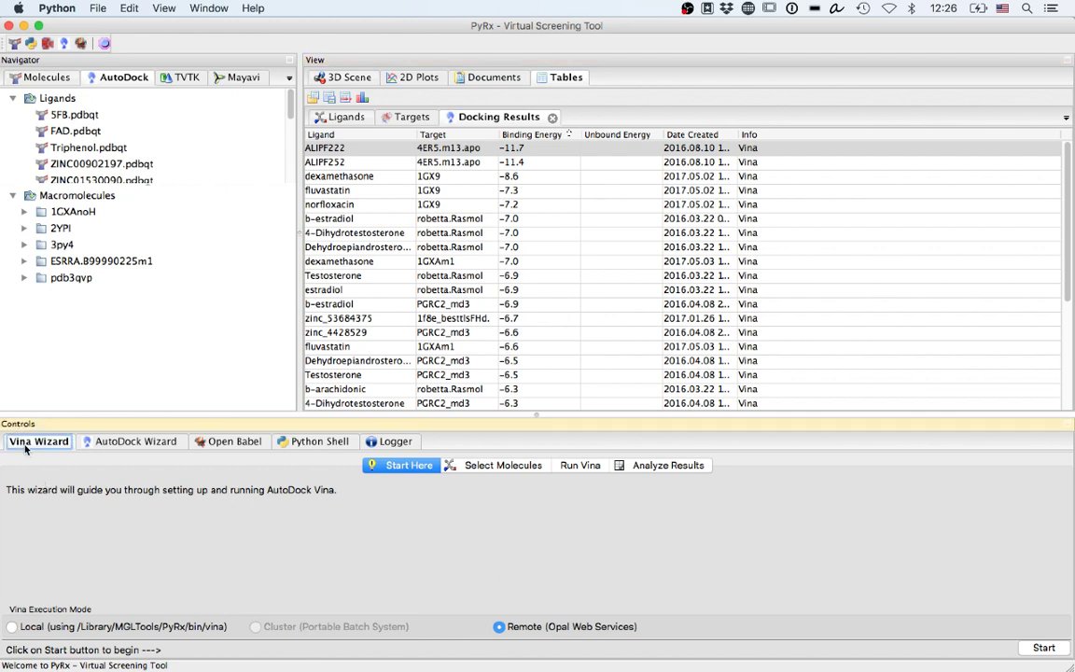
left_click(131, 441)
left_click(229, 443)
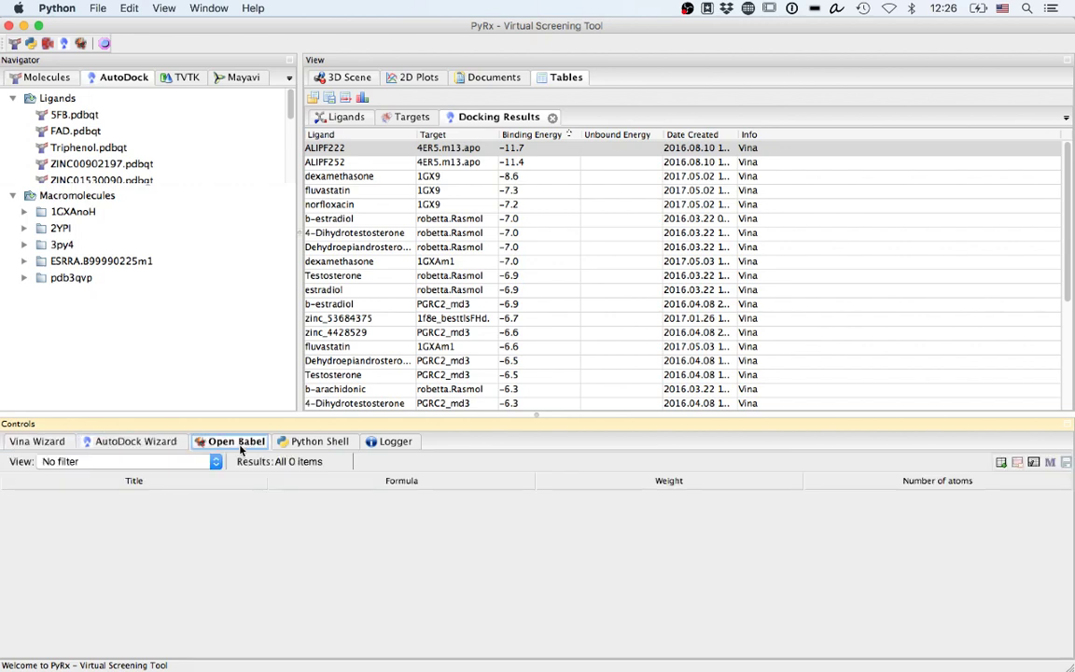
left_click(295, 444)
left_click(388, 442)
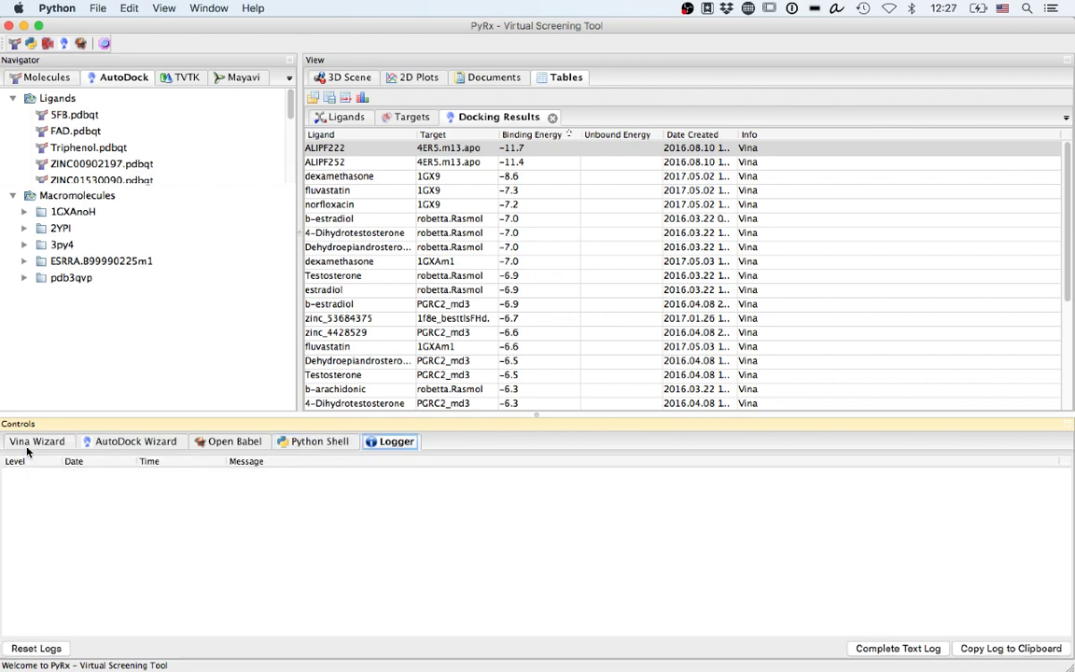
left_click(41, 79)
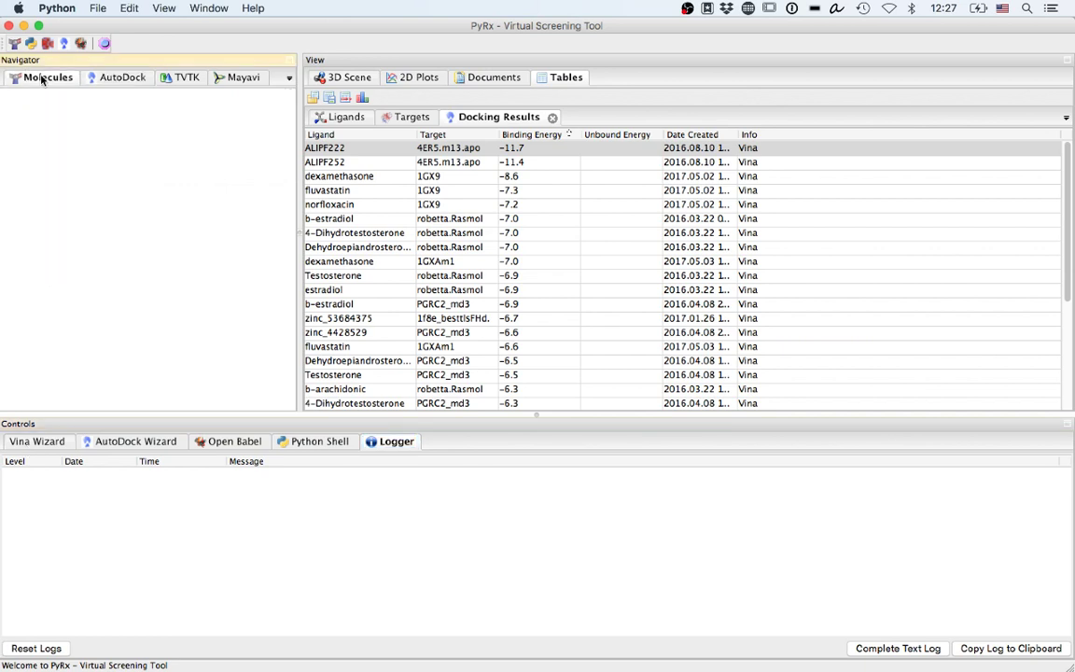
Step: Set the Vina execution mode to Local and start the Vina wizard
left_click(40, 445)
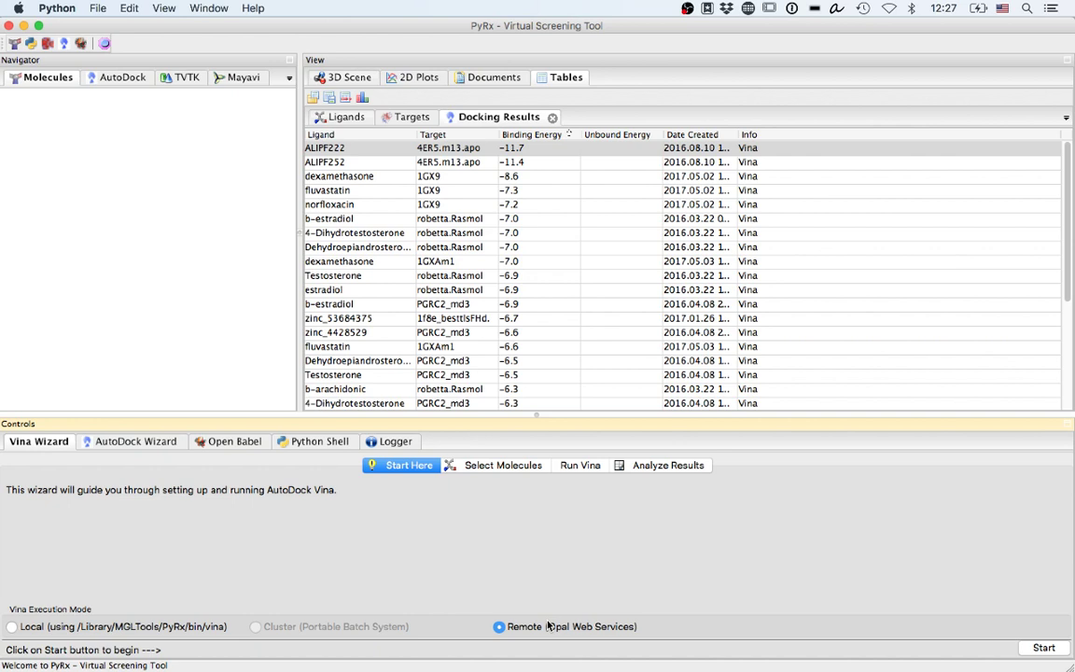
left_click(142, 630)
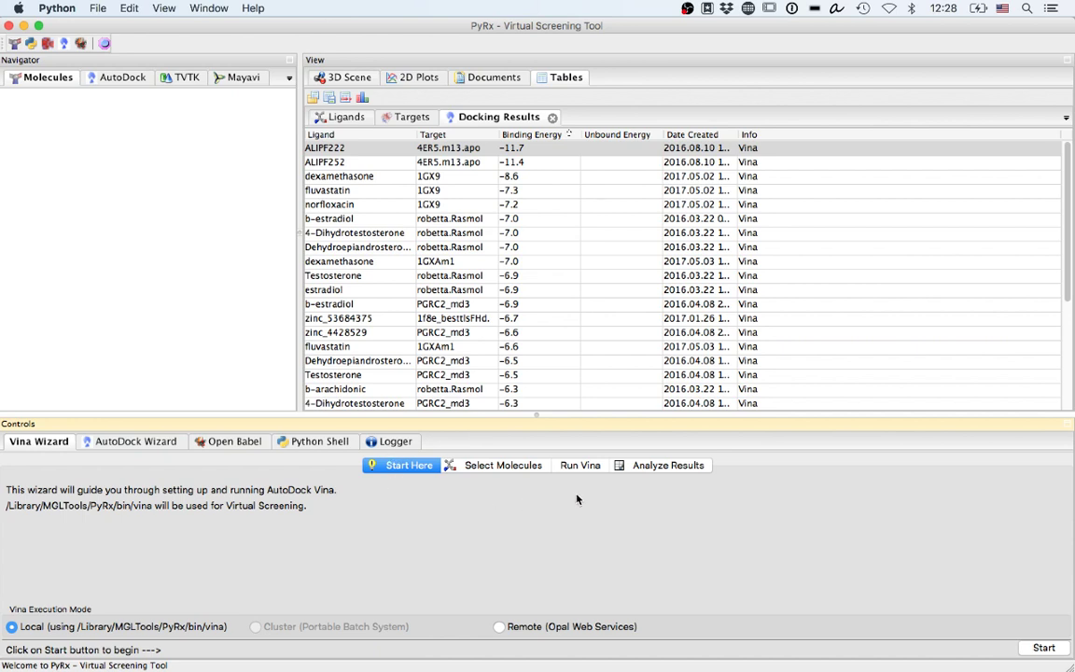
left_click(1042, 654)
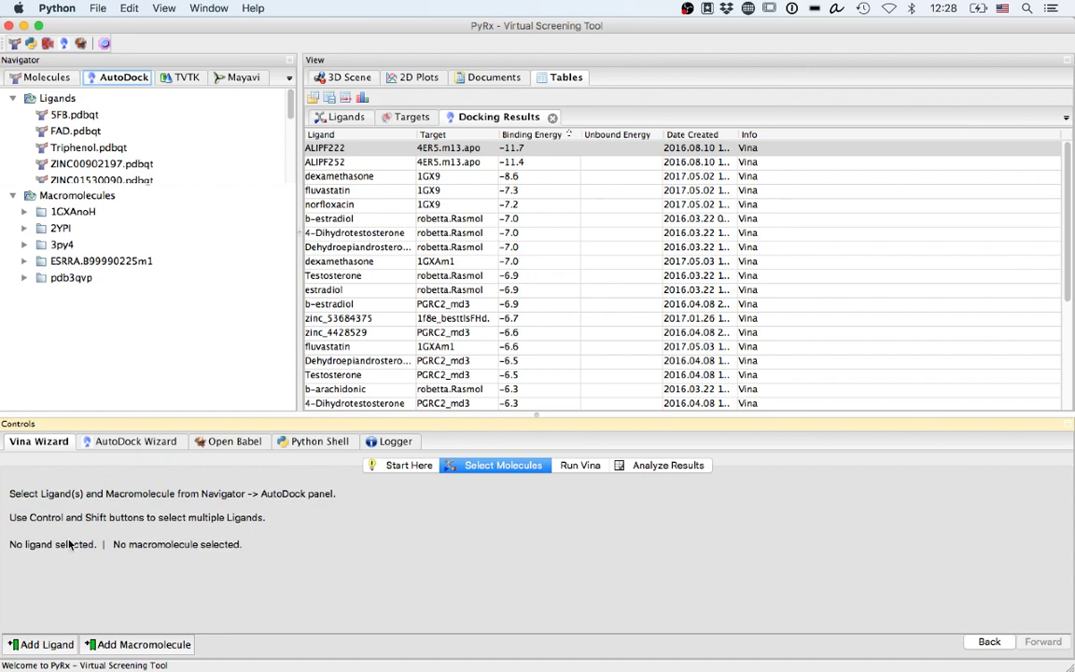
Step: Add IHP-12.mol2 from the Desktop folder as the ligand and dismiss the Dropbox storage notification
left_click(36, 649)
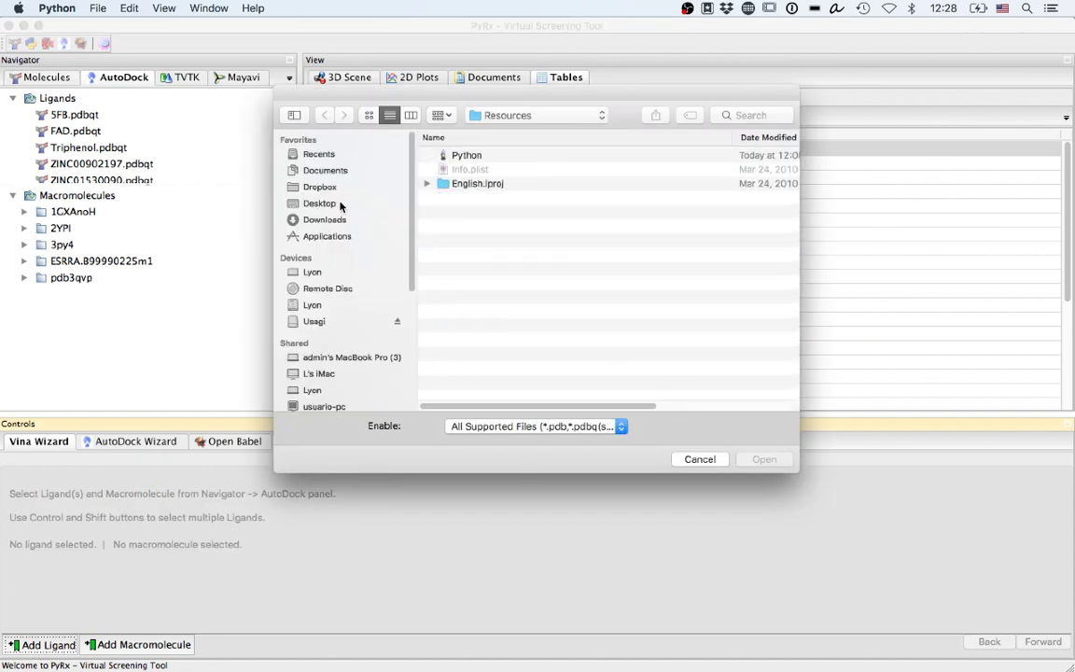
left_click(339, 204)
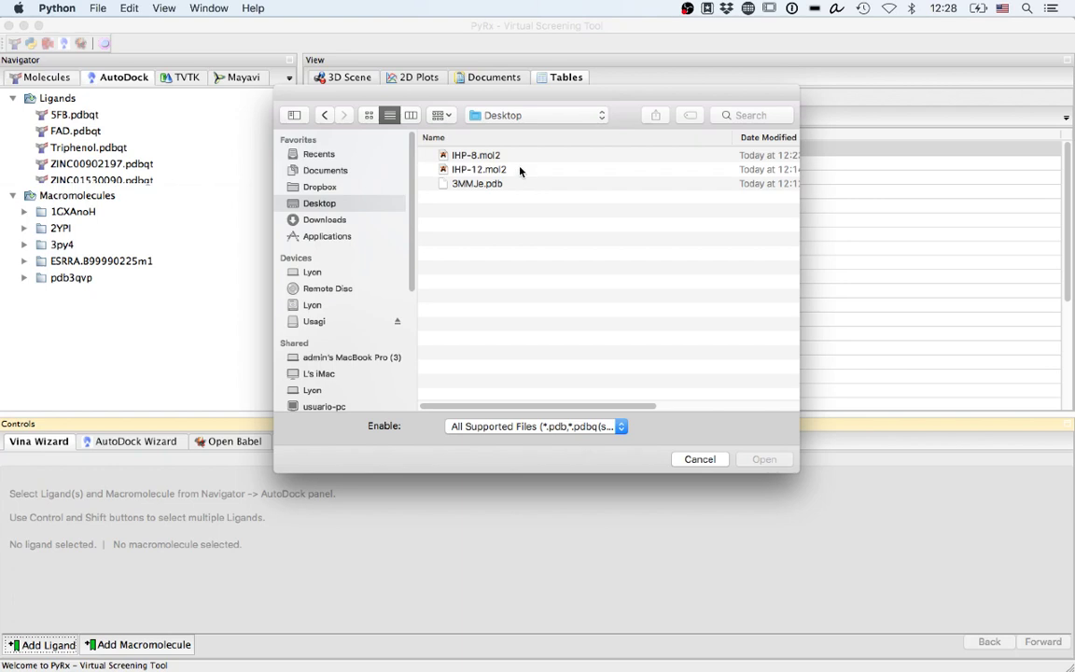
left_click(520, 155)
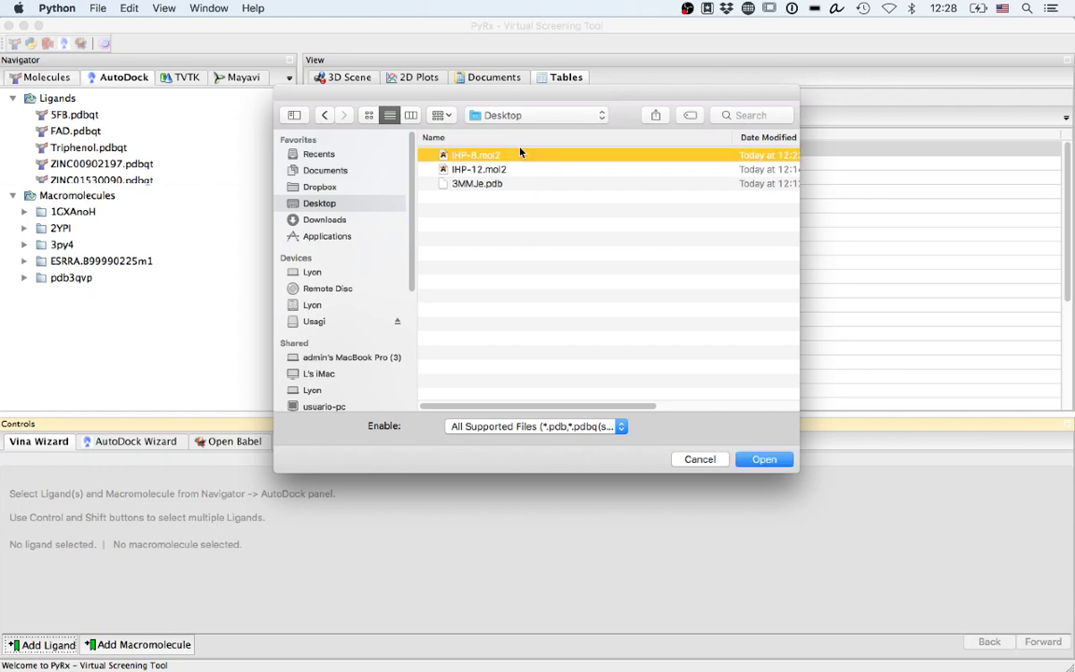
left_click(516, 172)
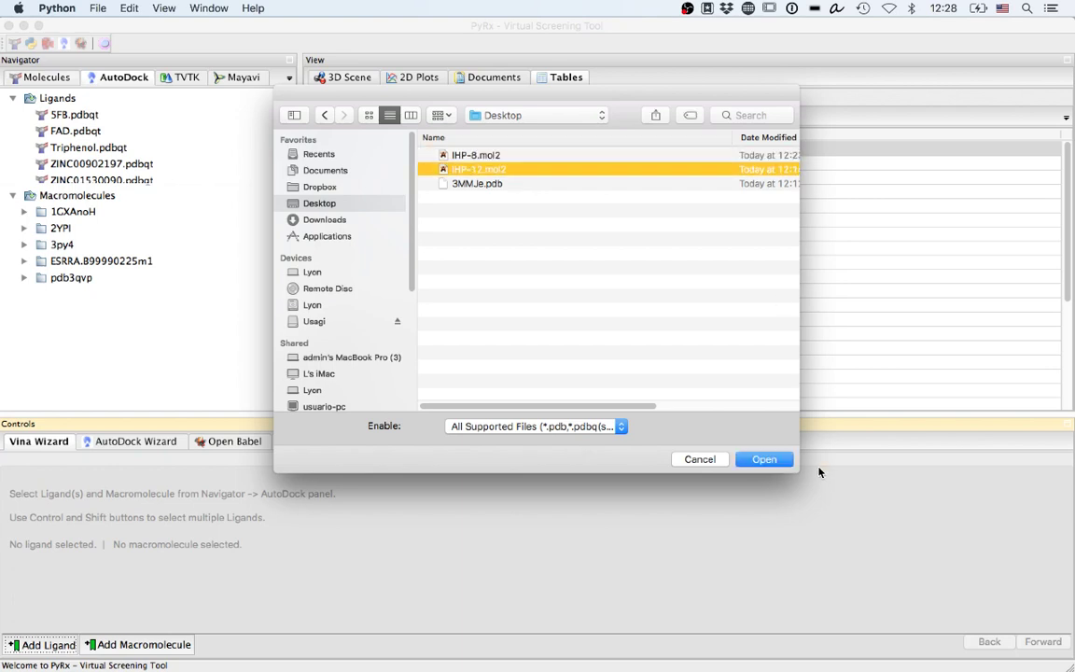
left_click(764, 459)
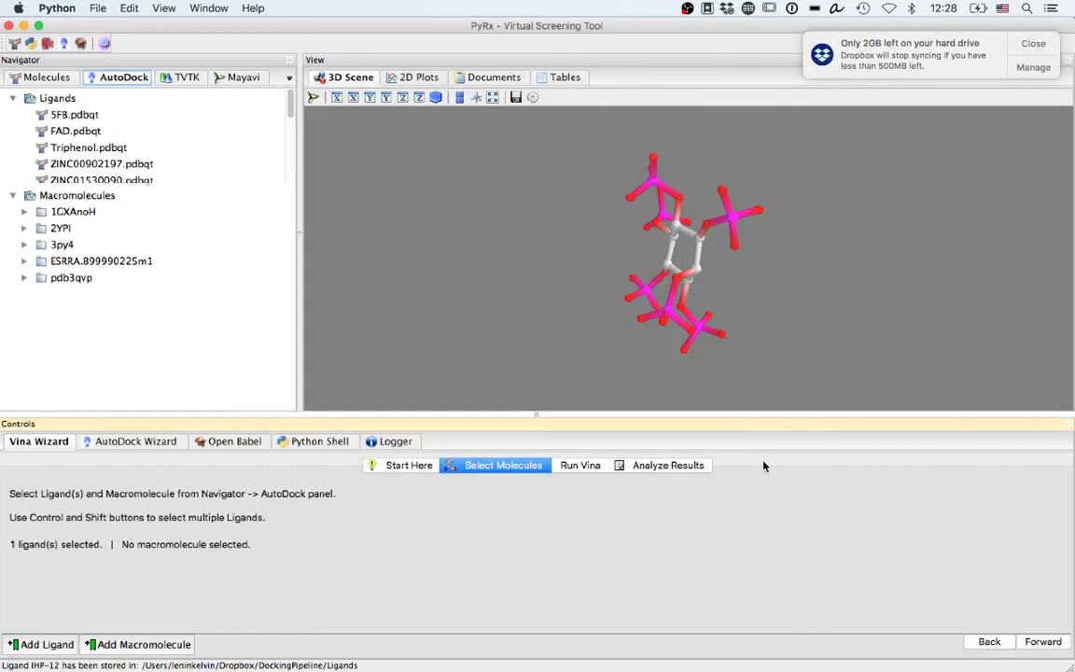
left_click(1032, 44)
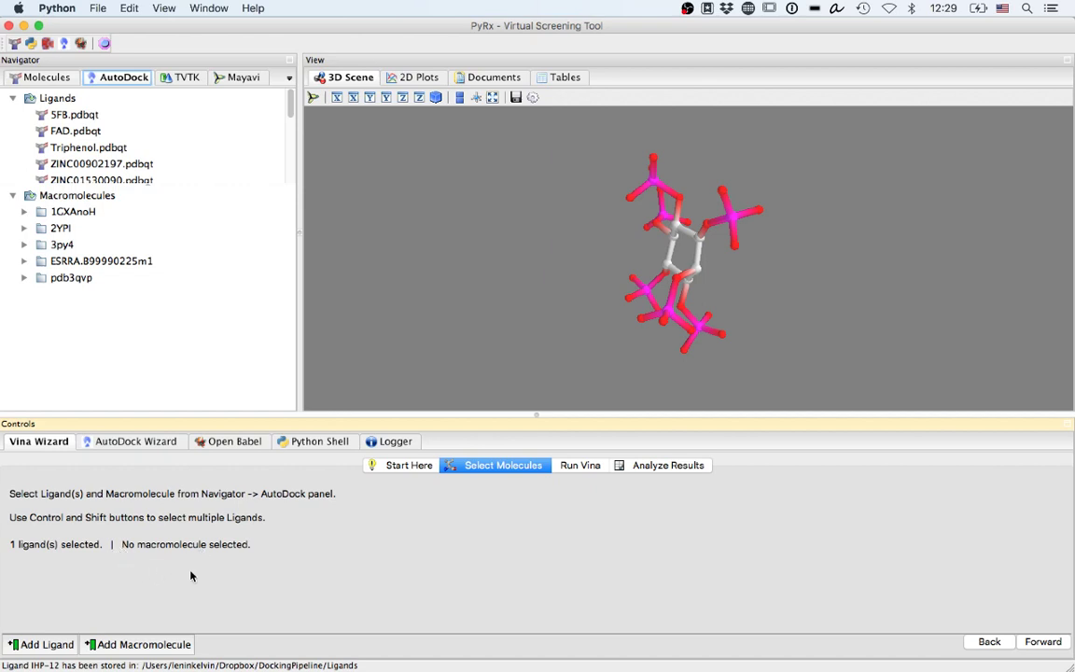
Step: Add 3MMJe.pdb from the Desktop folder as the macromolecule and accept the proposed alternate residue conformations
left_click(157, 646)
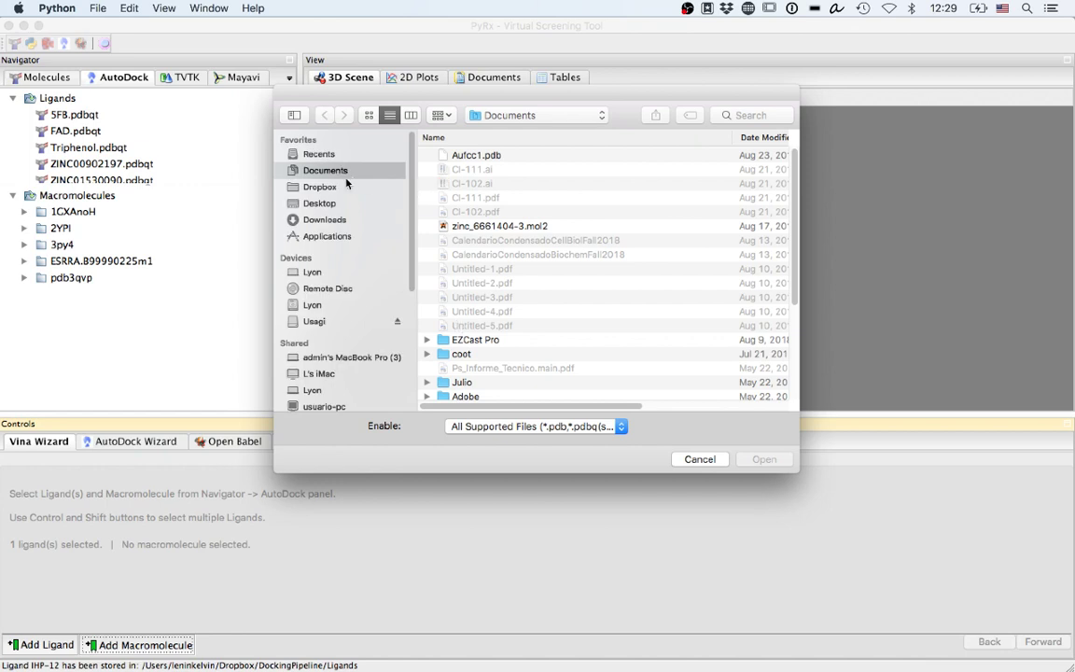
left_click(321, 204)
left_click(497, 185)
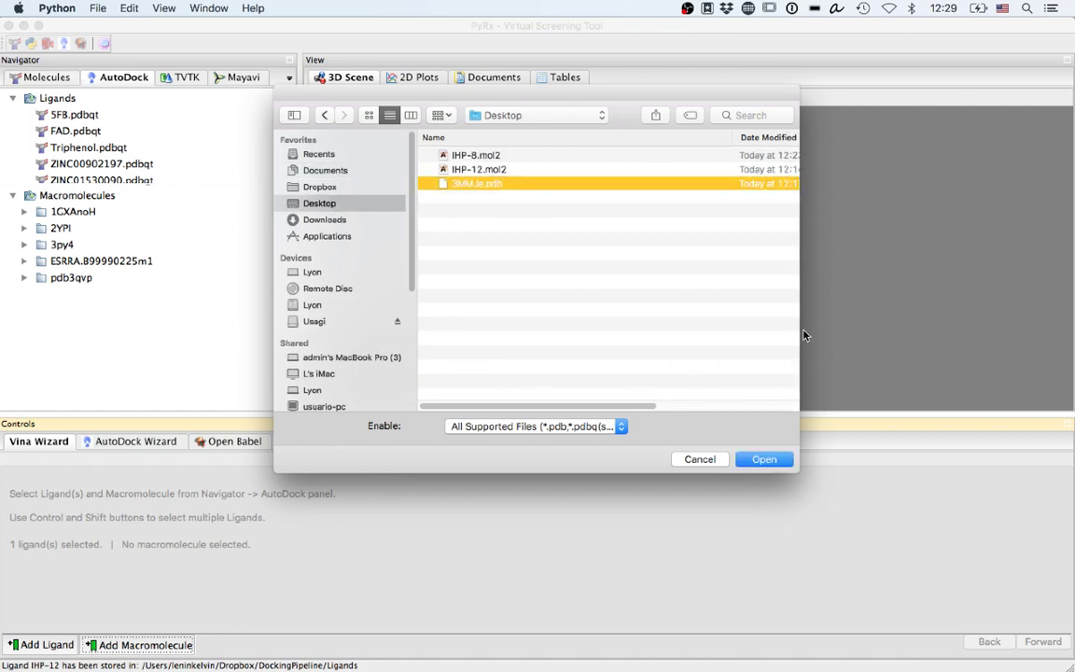
left_click(765, 459)
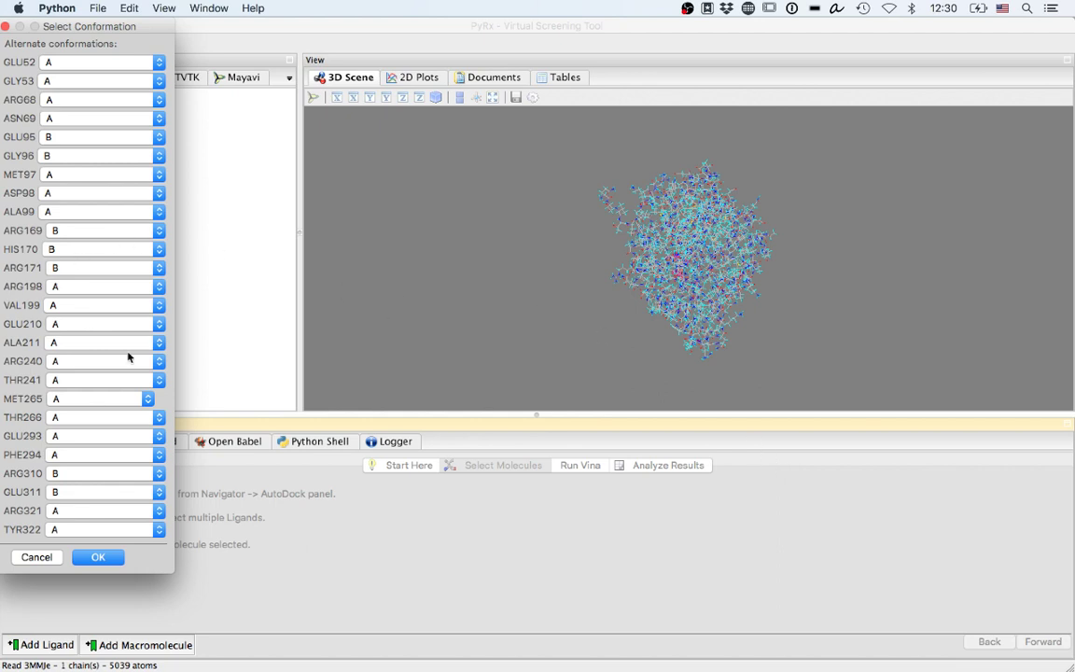
left_click(97, 559)
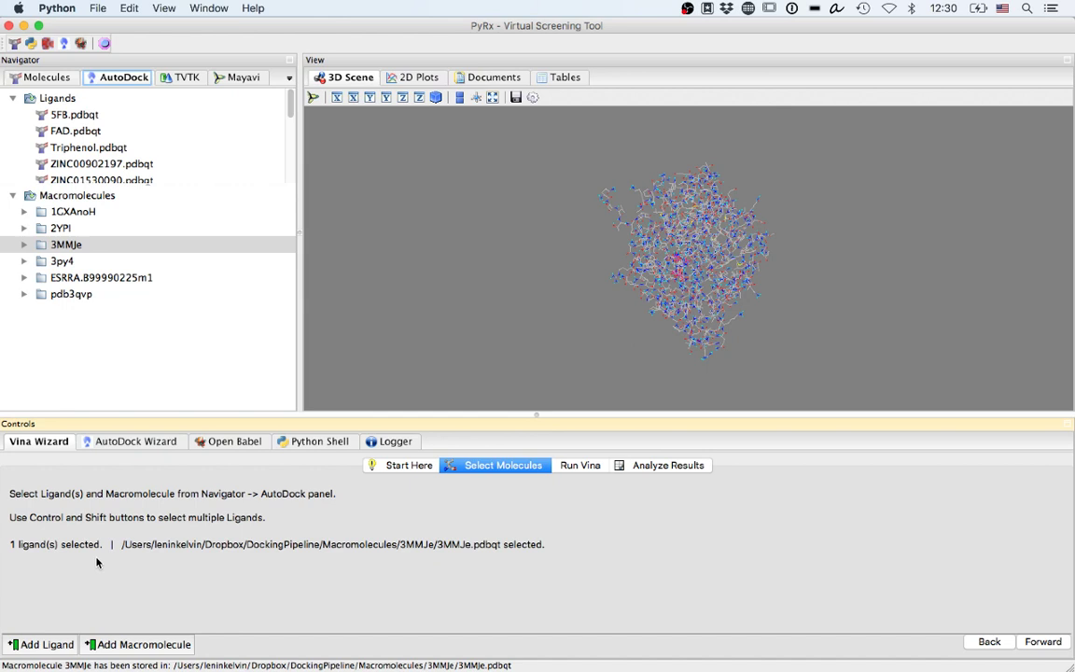
Step: Inspect the IHP-12 ligand inside the 3MMJe receptor and advance the wizard to the Run Vina stage
scroll(922, 175, "up", 10)
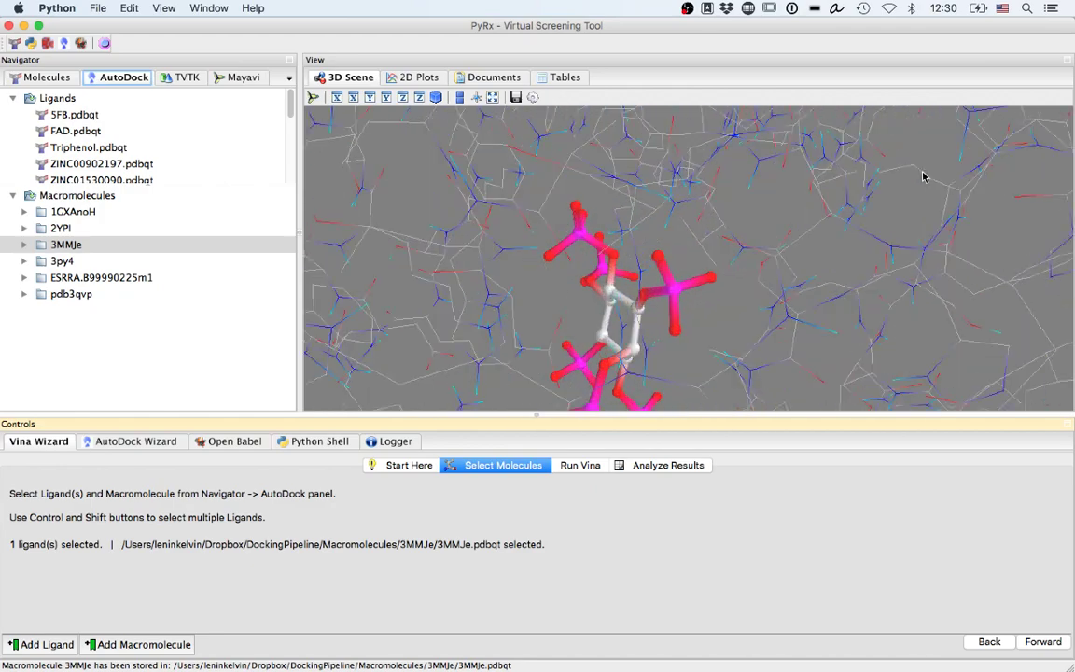
scroll(852, 211, "down", 5)
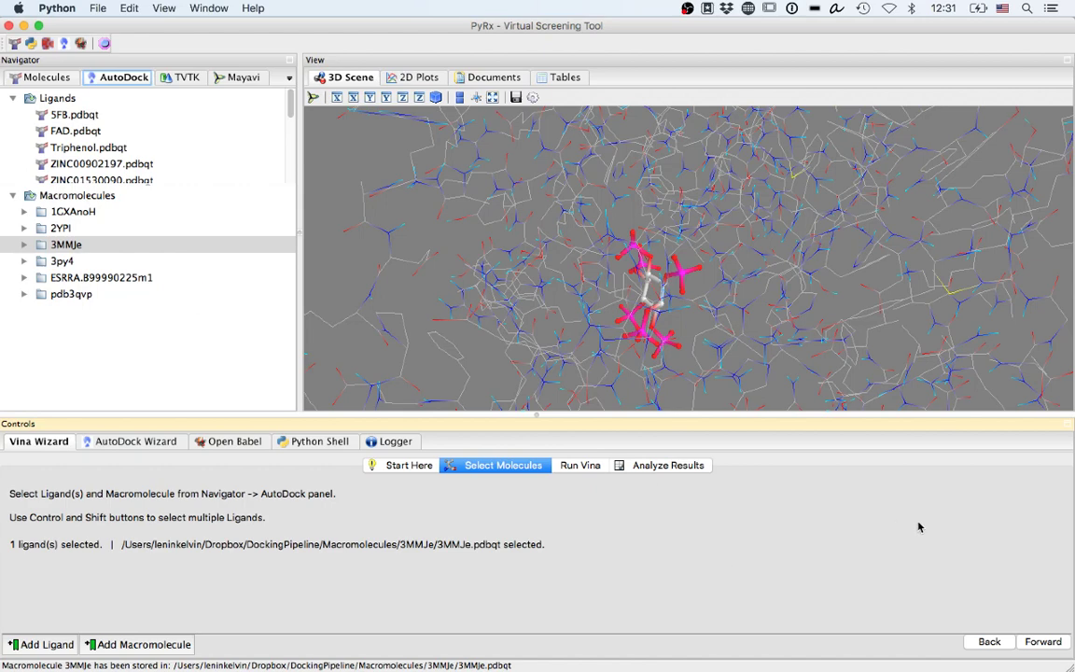
left_click(1036, 644)
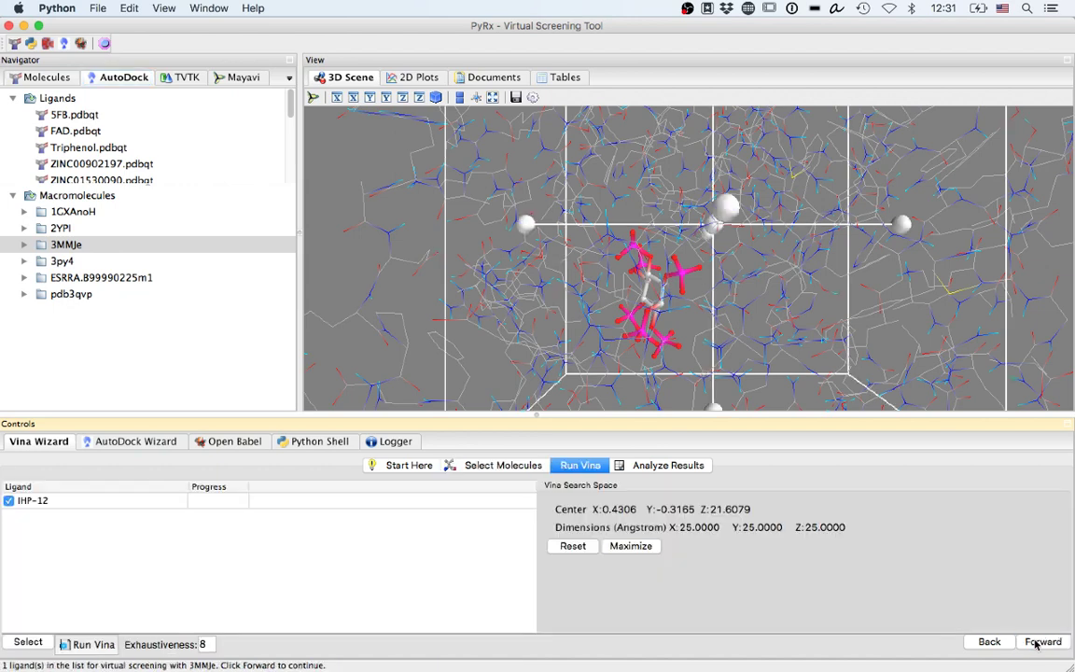
Step: Try to resize and shift the Vina search box by hand, shortening its Y dimension to about 24.08 Å
scroll(558, 330, "down", 5)
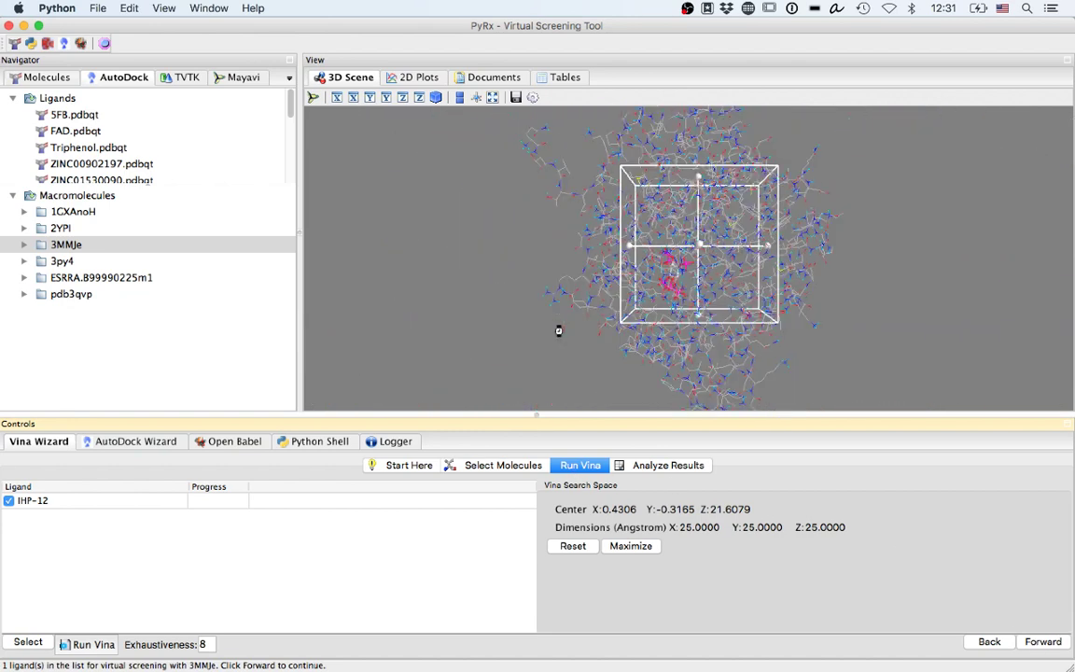
scroll(558, 331, "down", 3)
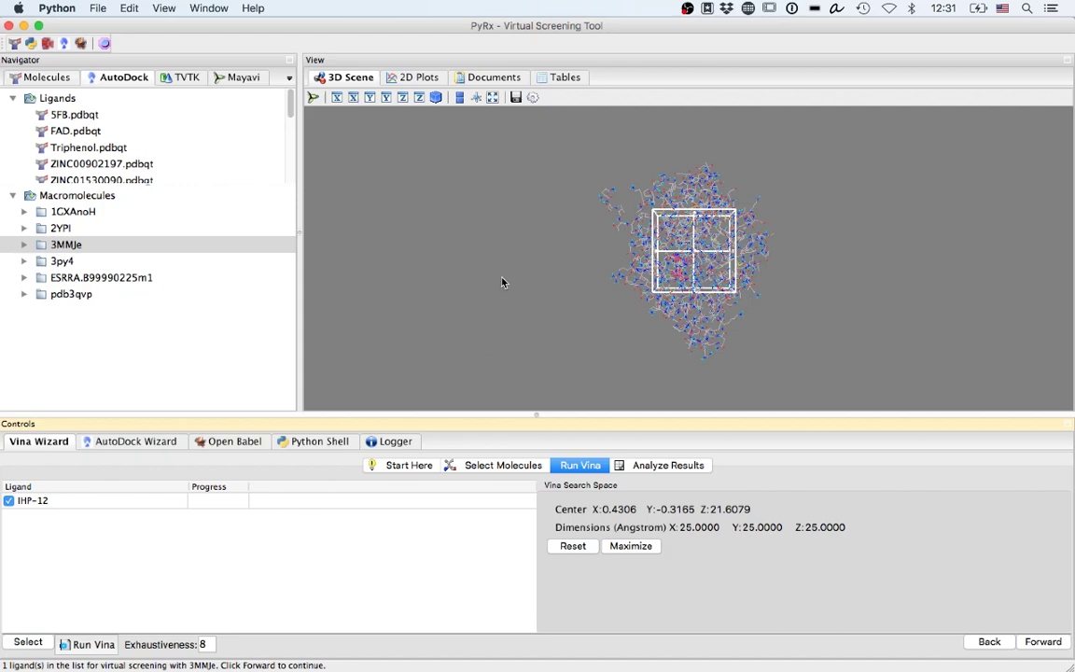
scroll(502, 282, "up", 10)
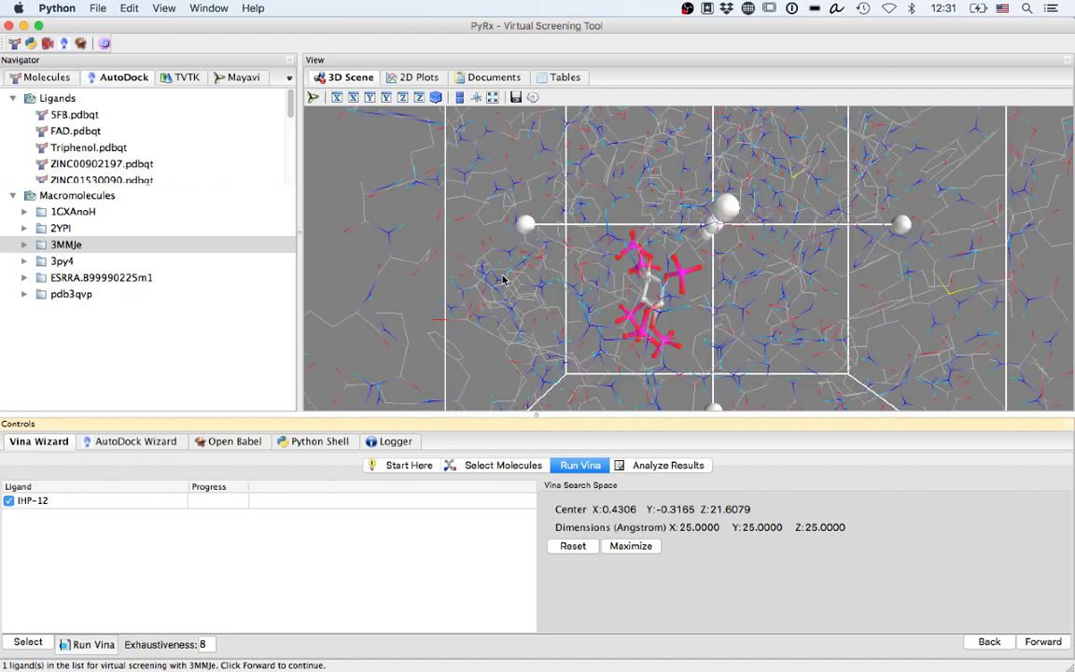
scroll(502, 280, "down", 8)
left_click_drag(502, 280, 726, 278)
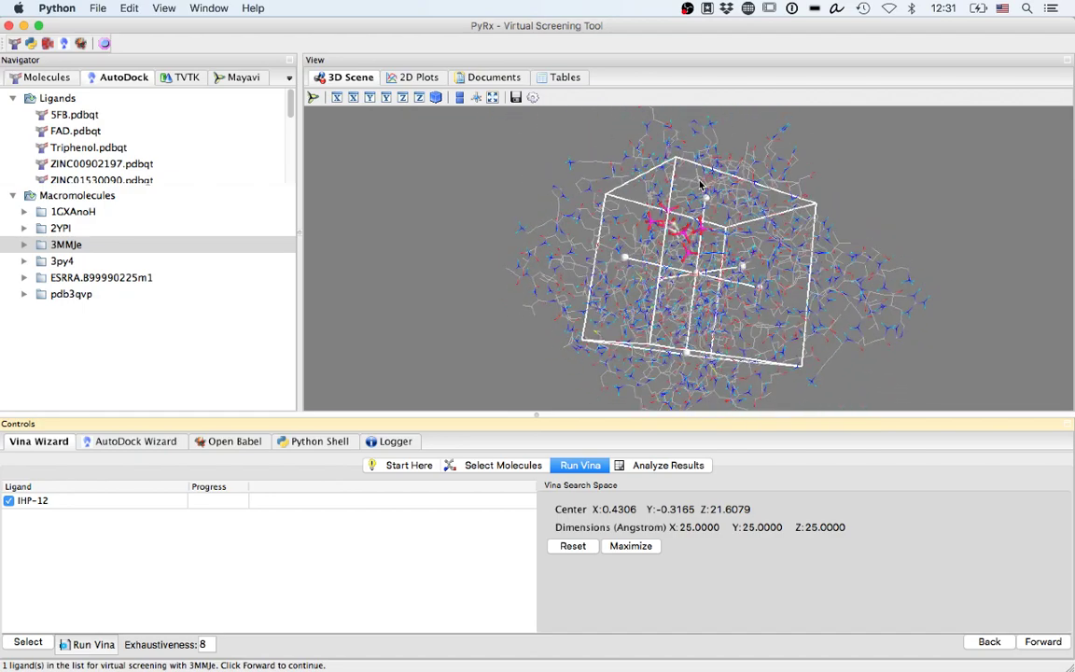
scroll(726, 278, "up", 5)
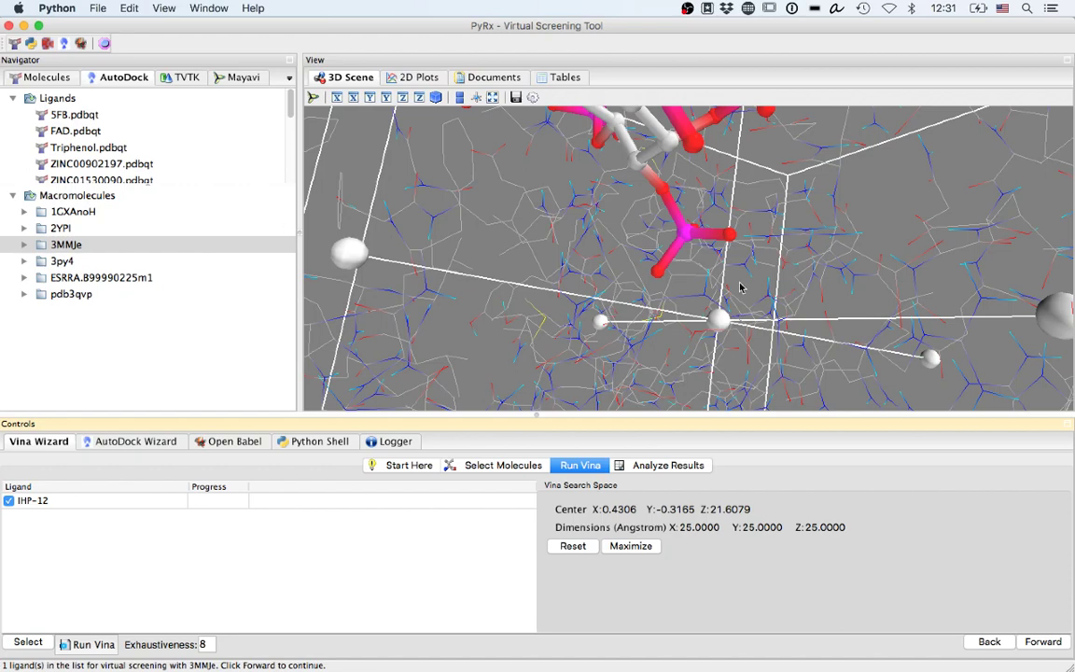
left_click_drag(718, 320, 709, 294)
left_click_drag(1038, 263, 904, 269)
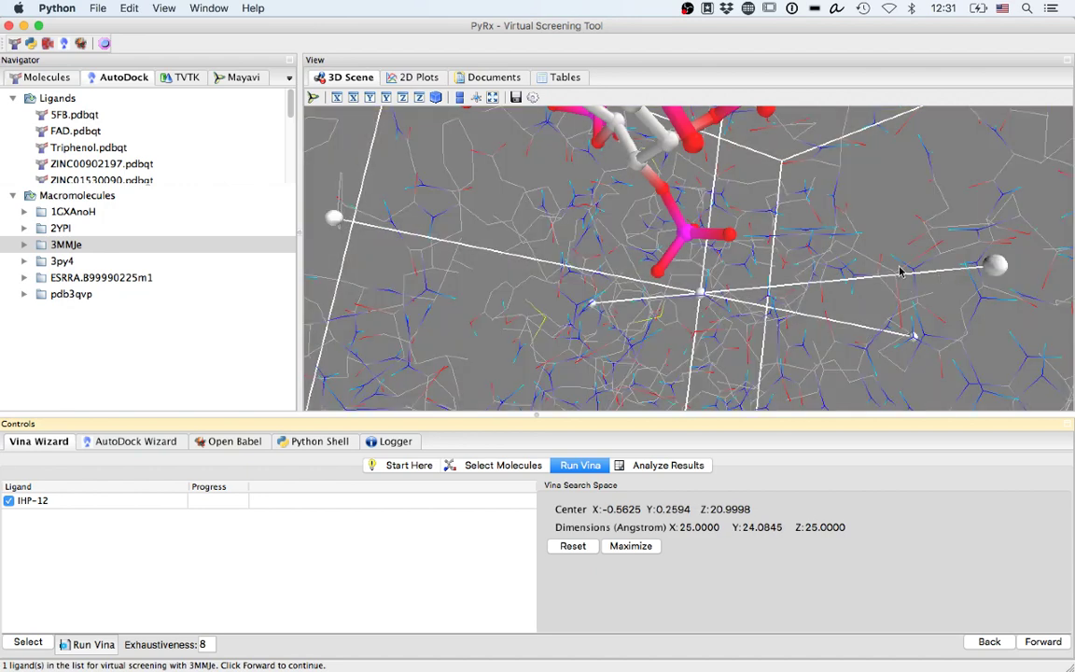
Step: Maximize the Vina search space so that it encloses the whole 3MMJe receptor
scroll(904, 364, "down", 6)
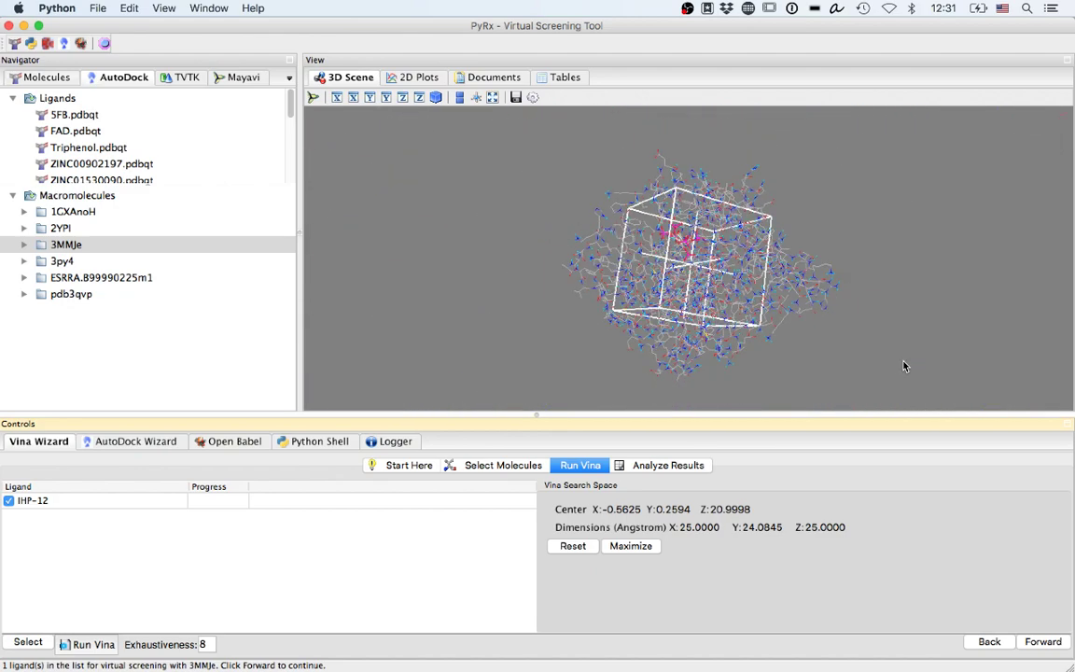
left_click(630, 547)
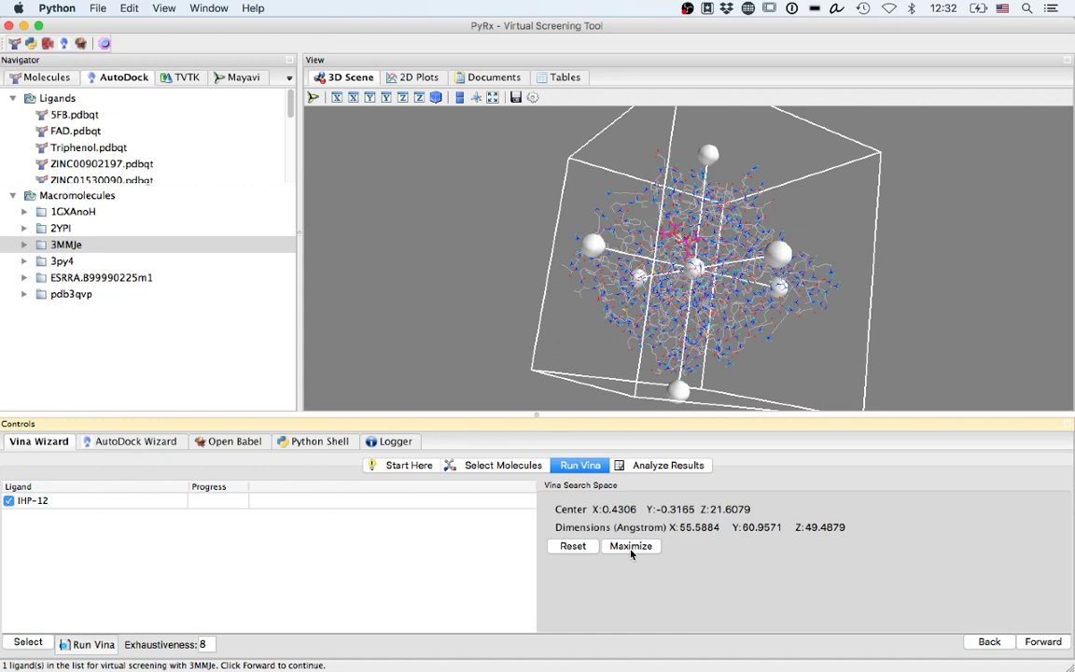
left_click(209, 643)
key("BackSpace")
type("310")
left_click(1042, 643)
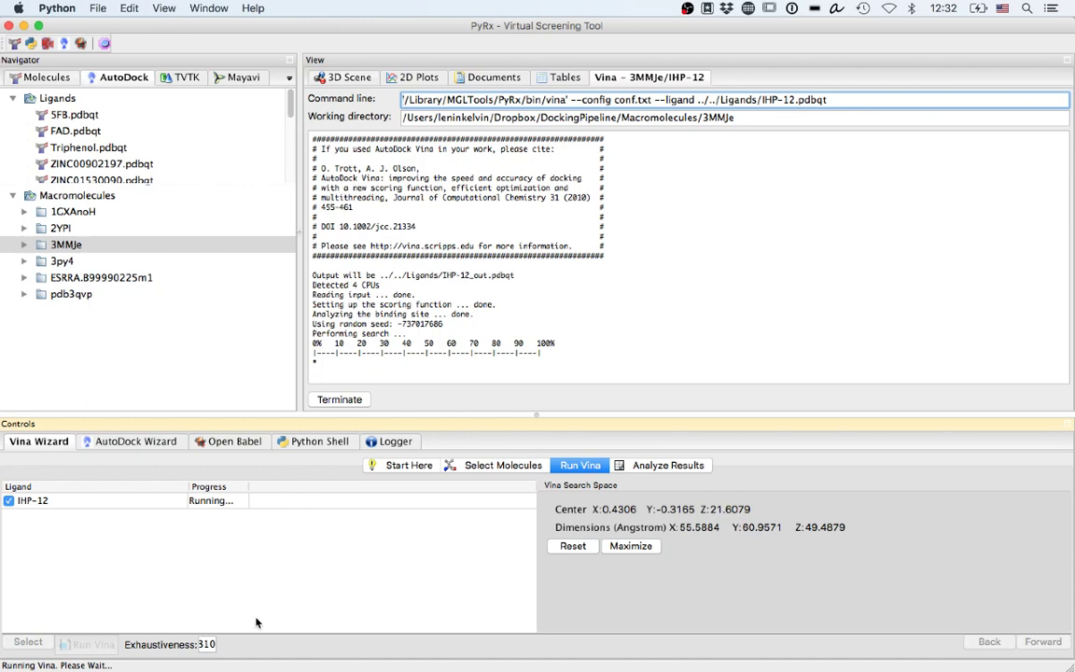
left_click(205, 644)
key("BackSpace")
type("8")
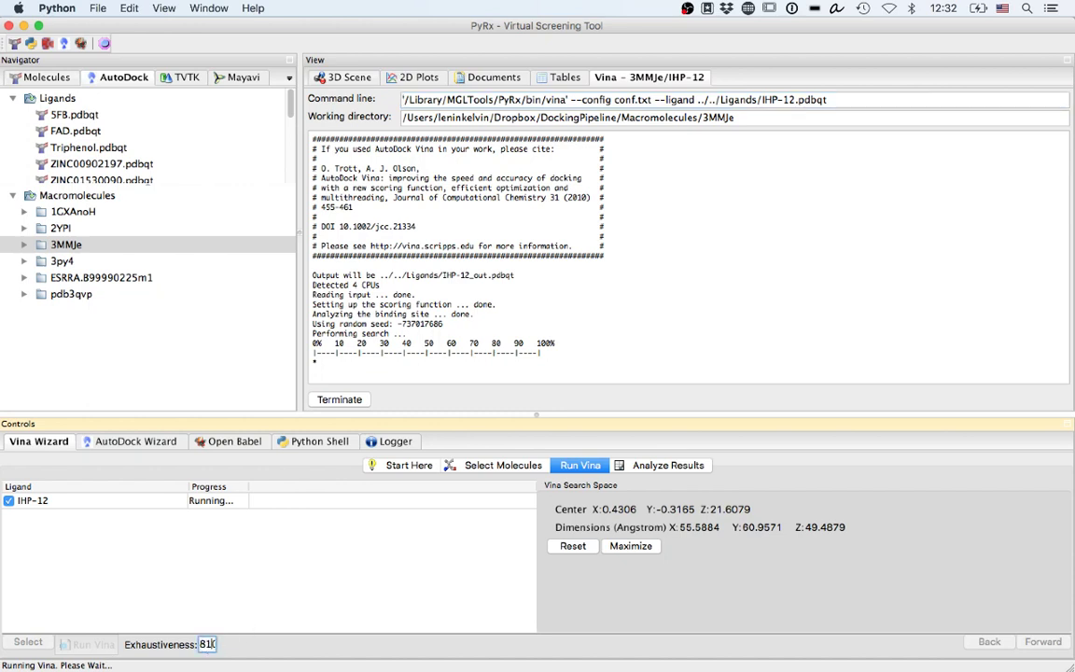
key("BackSpace")
type("3")
left_click(341, 404)
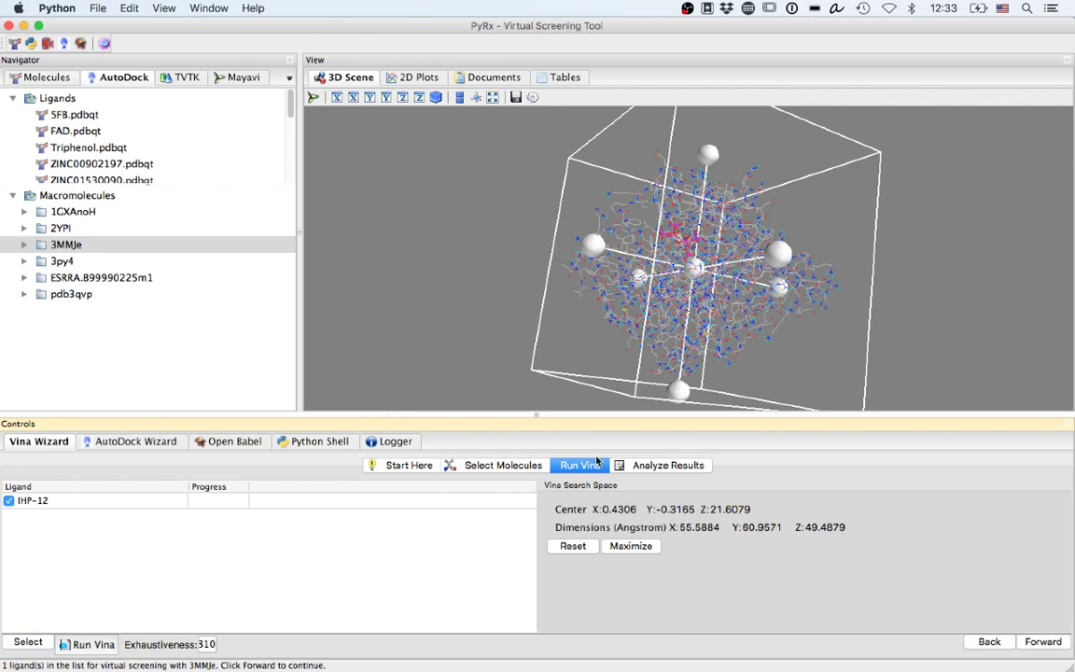
Step: Set the exhaustiveness to 10 and run the Vina docking of IHP-12 against 3MMJe
left_click(203, 644)
key("BackSpace")
left_click(1042, 642)
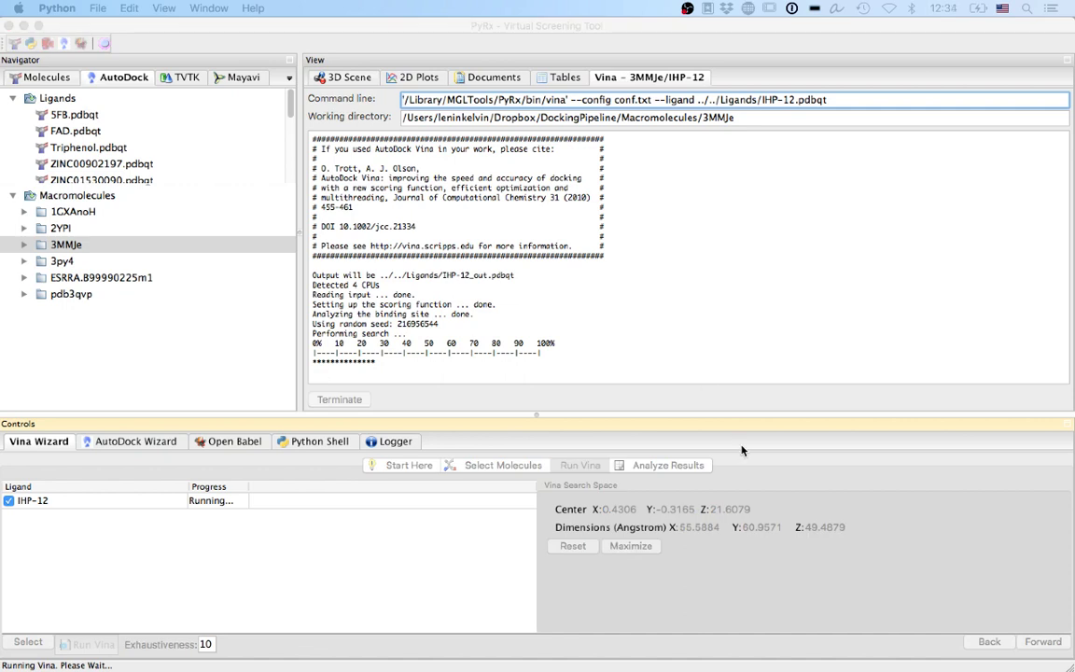
left_click(668, 400)
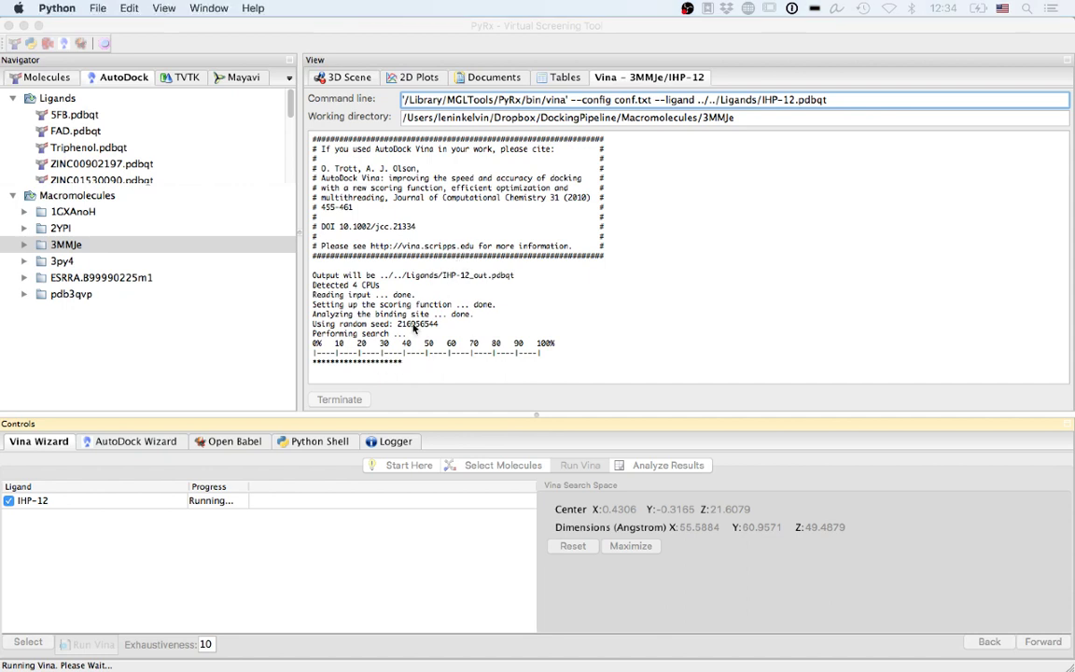
left_click(388, 269)
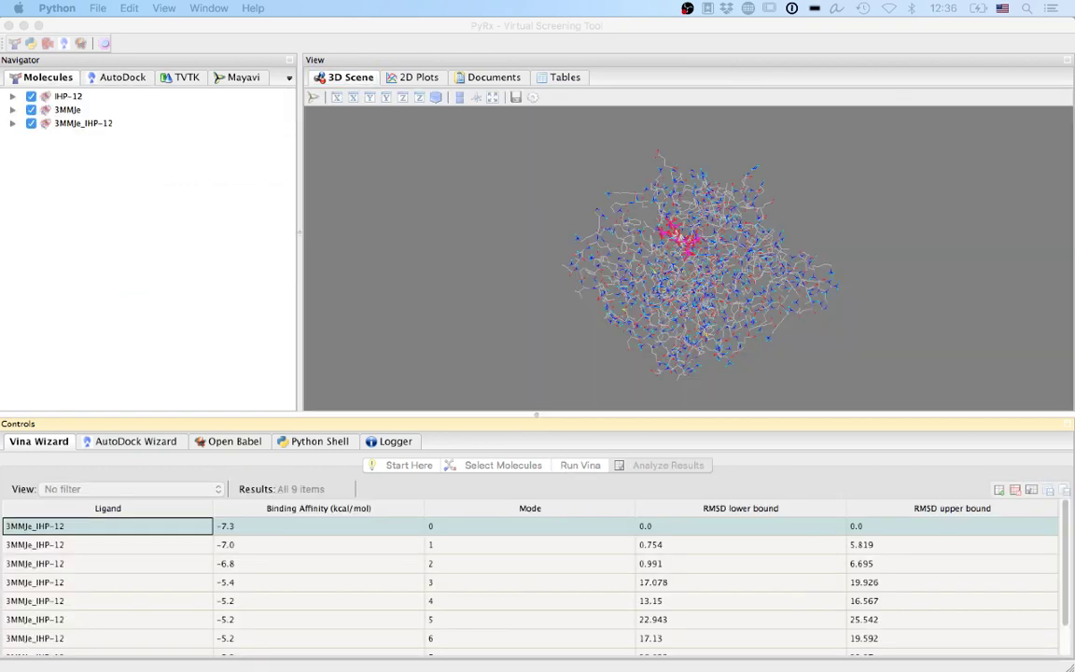
Step: Examine from several angles and distances how the docked IHP-12 pose of mode 0 sits in the receptor
left_click(730, 248)
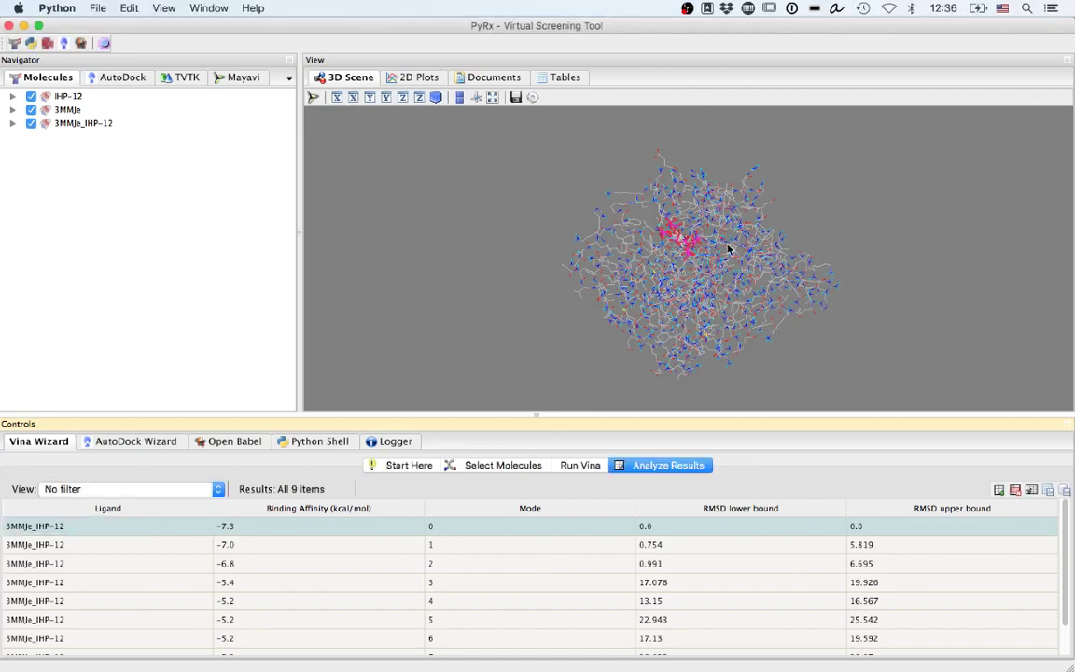
left_click_drag(763, 257, 837, 223)
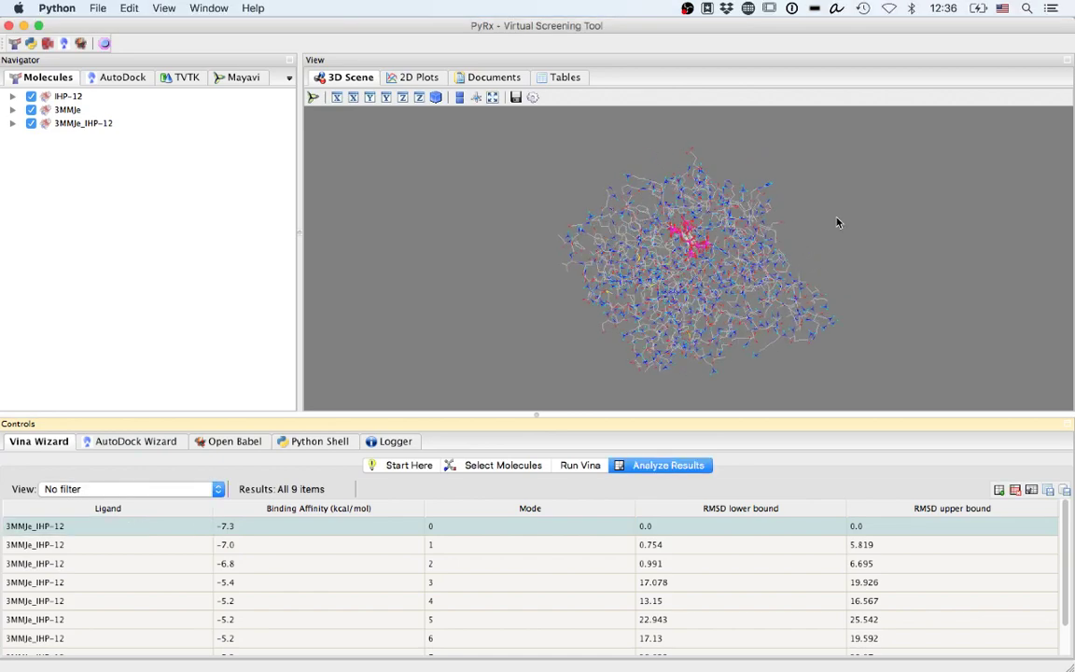
left_click_drag(876, 120, 860, 142)
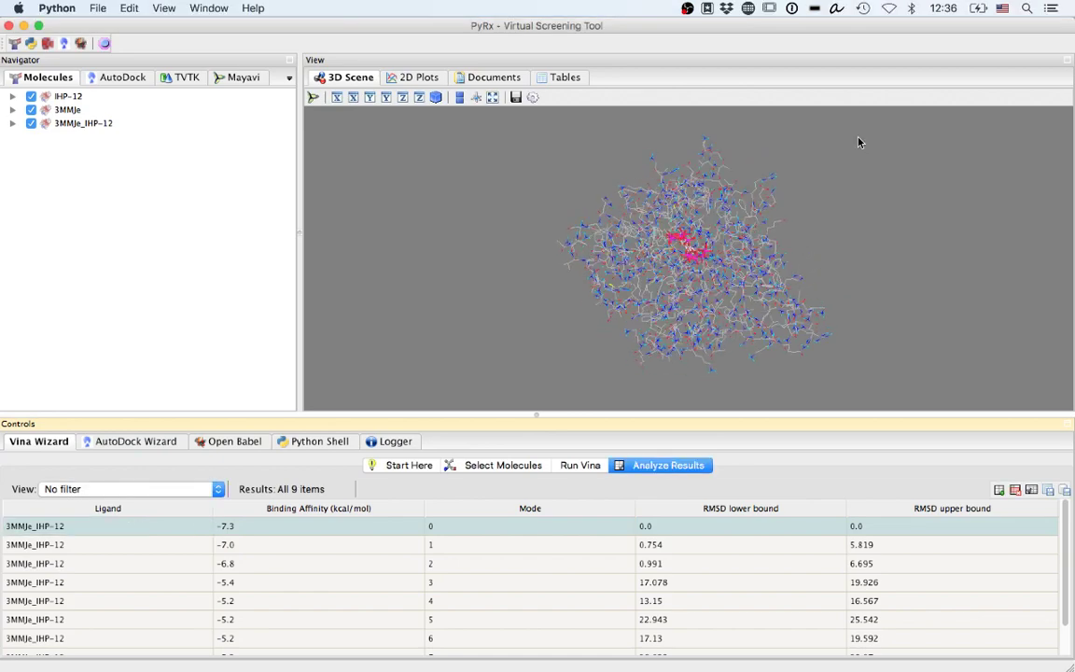
scroll(842, 168, "up", 6)
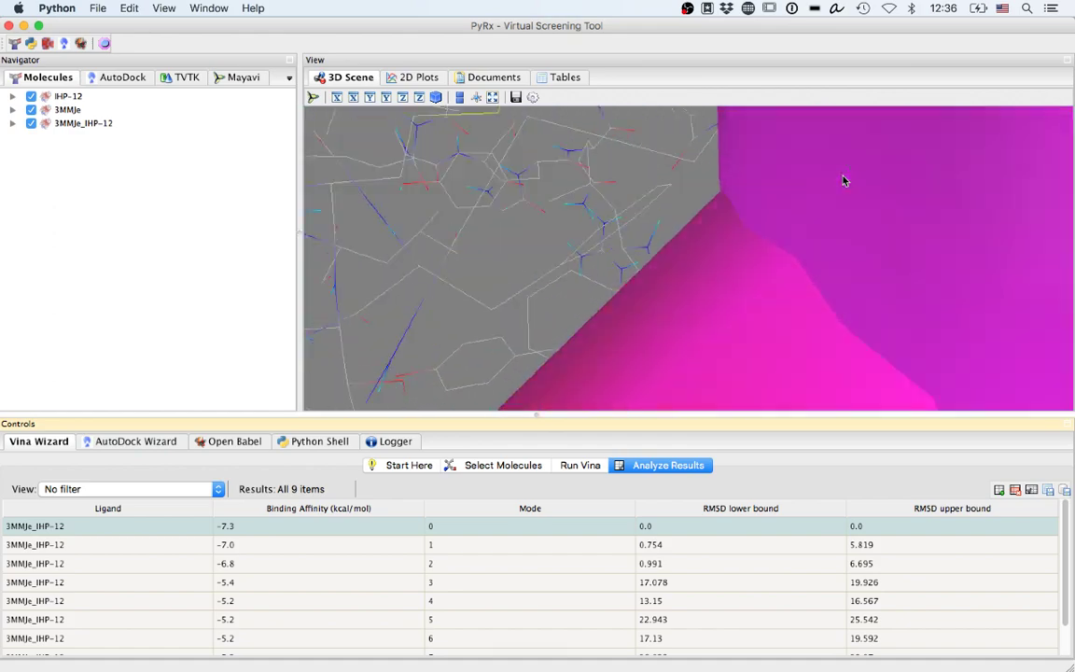
mouse_move(842, 180)
left_mouse_down()
mouse_move(837, 215)
mouse_move(816, 185)
left_mouse_up()
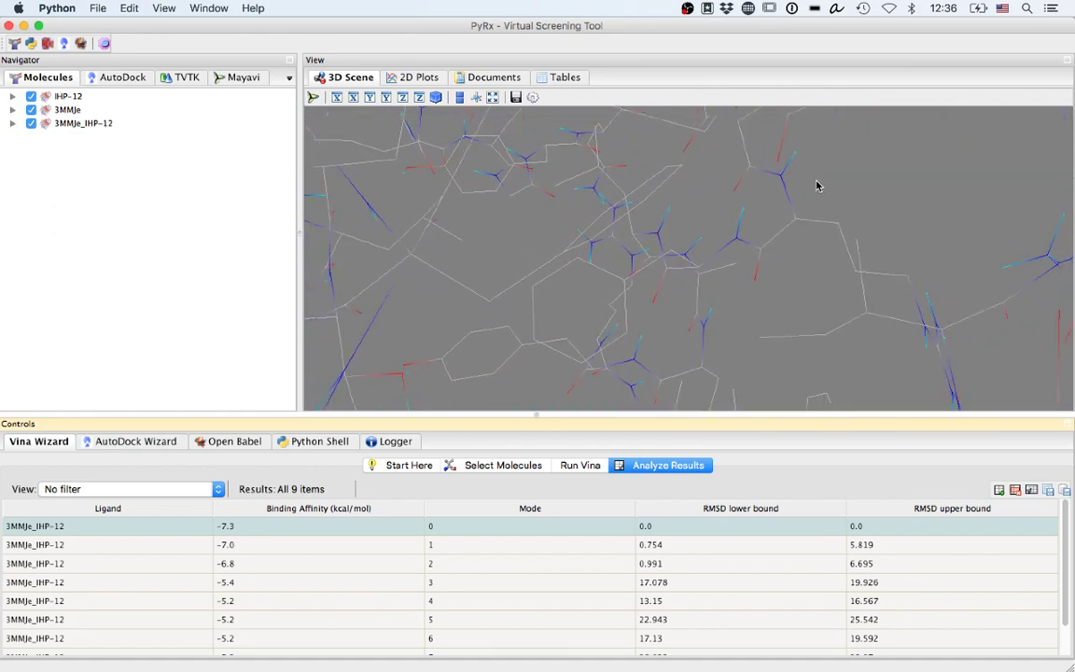
scroll(817, 186, "down", 10)
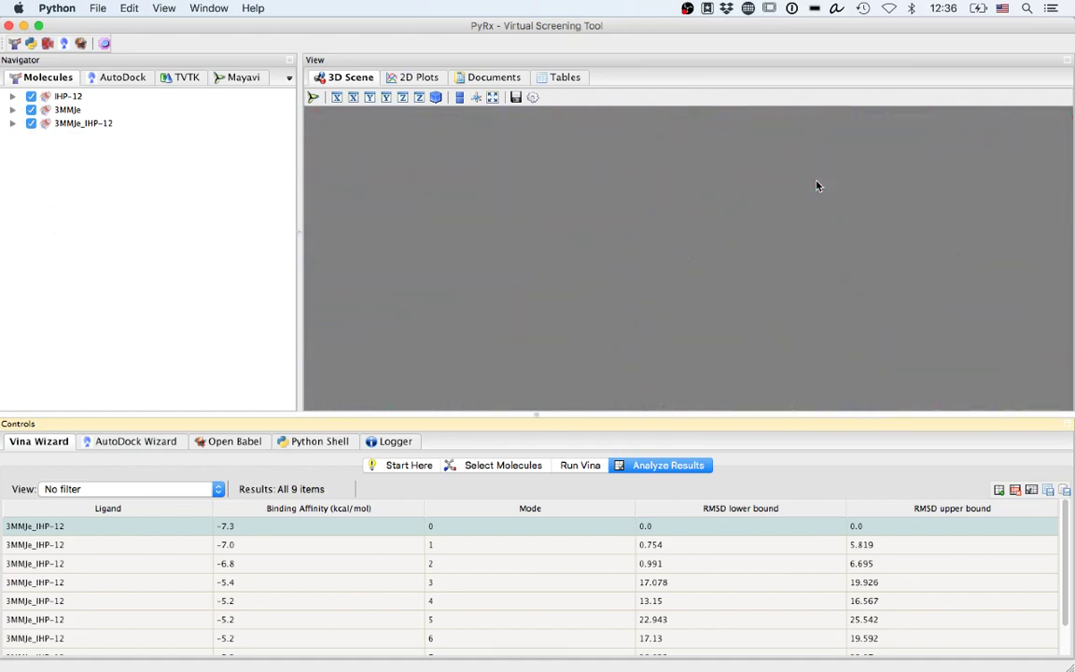
scroll(653, 209, "up", 8)
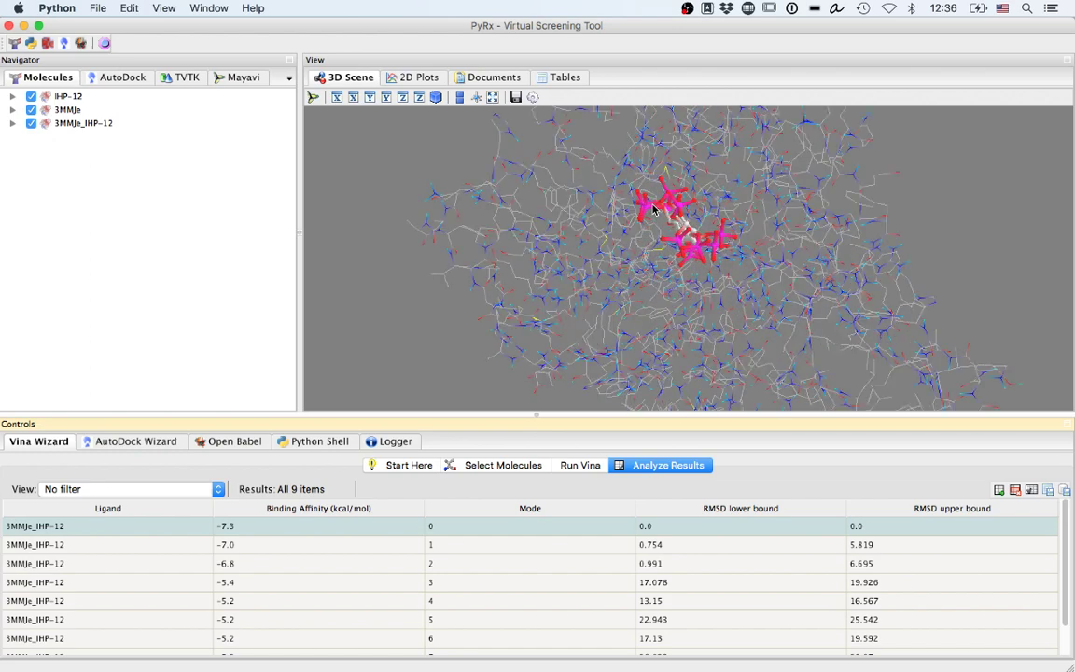
left_click_drag(573, 139, 882, 192)
left_click_drag(948, 252, 1055, 180)
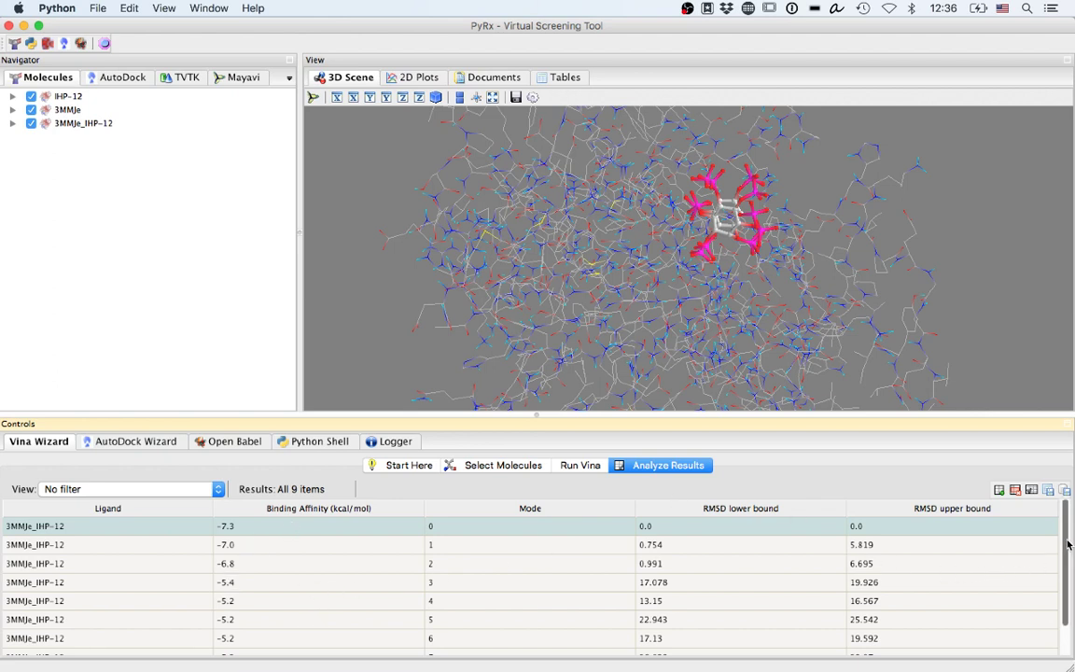
Step: Sort the docking results by binding affinity with the most negative value first
mouse_move(1068, 544)
left_mouse_down()
mouse_move(1058, 595)
mouse_move(1067, 532)
left_mouse_up()
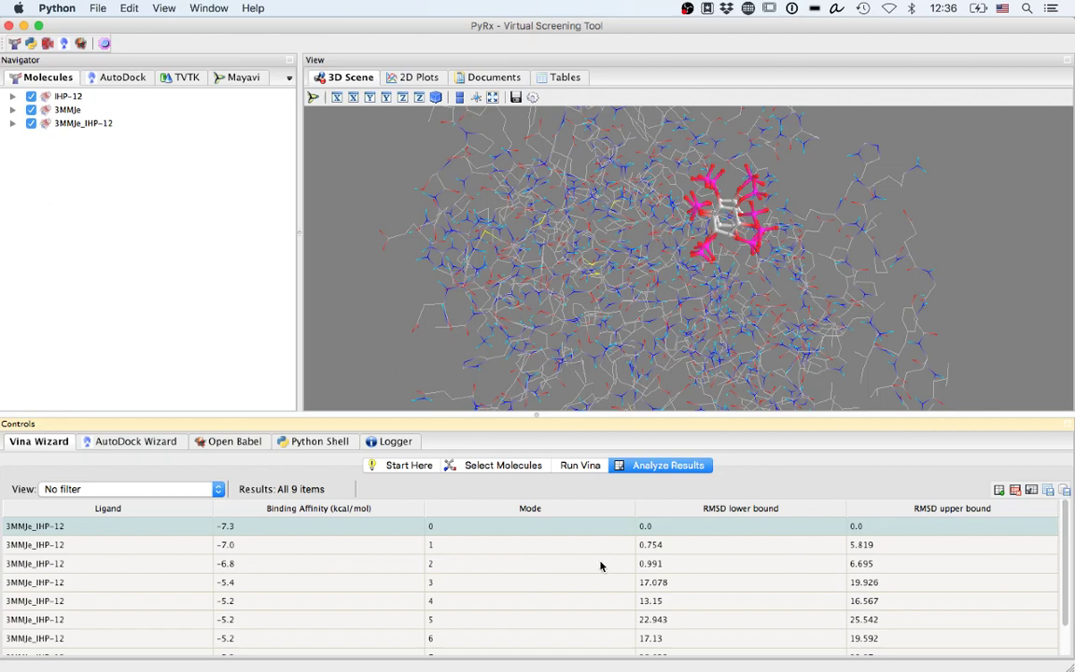
left_click(236, 508)
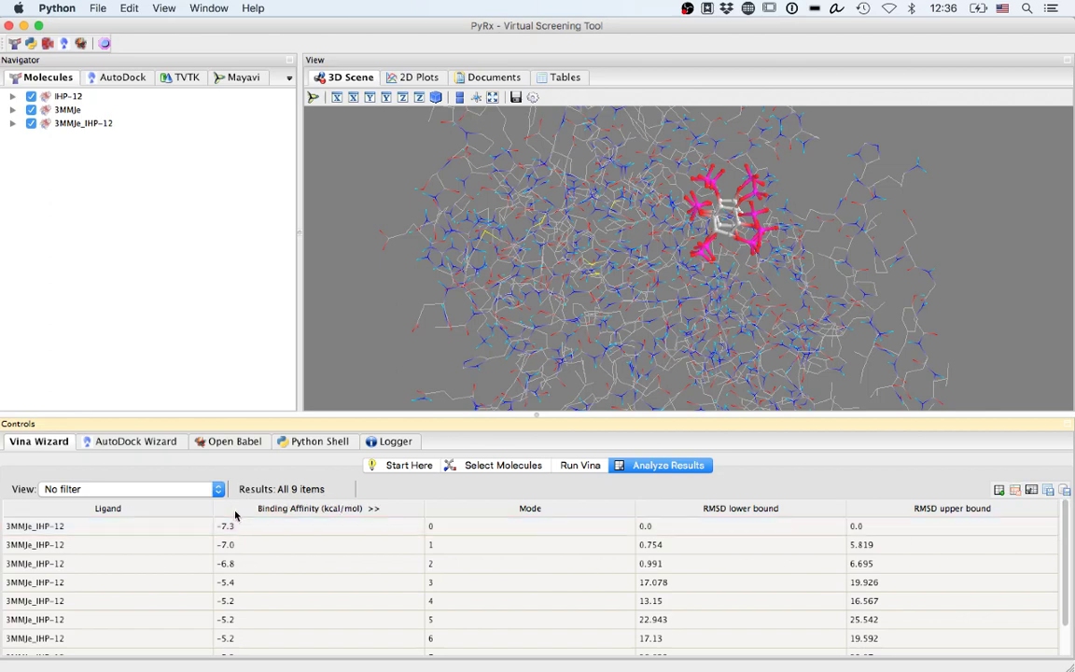
left_click(240, 512)
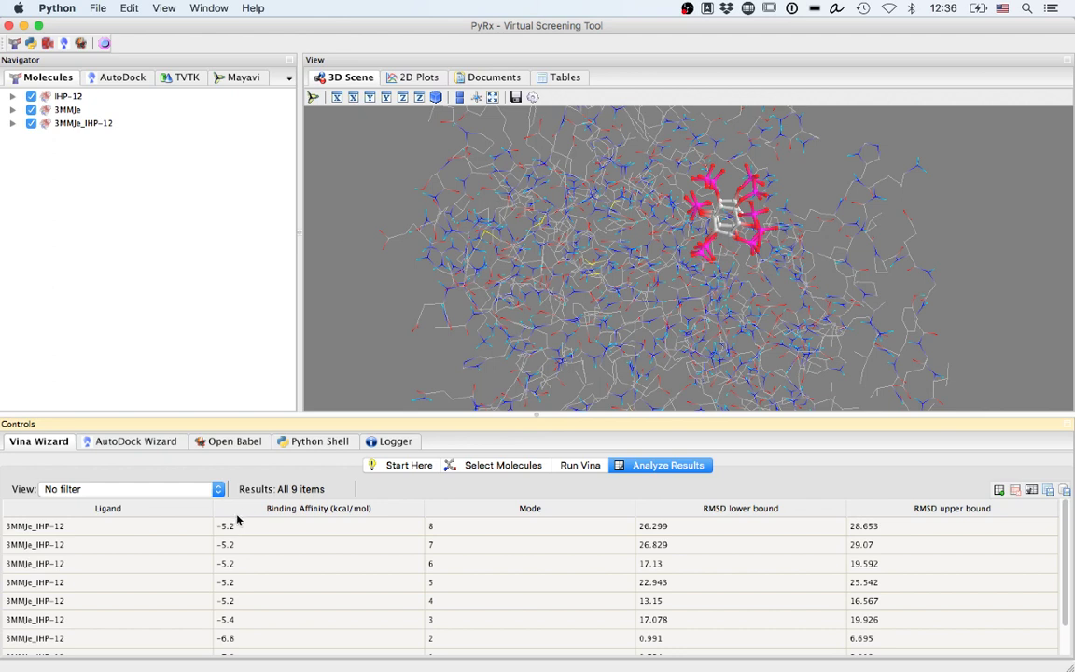
left_click(257, 510)
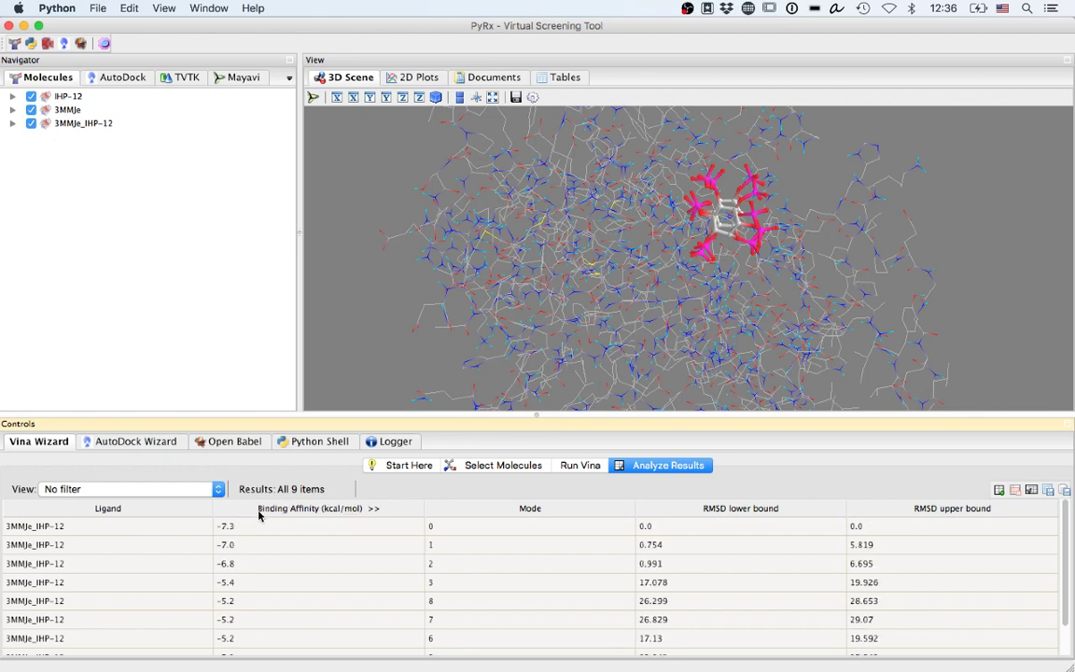
Step: Compare where the docked IHP-12 poses of modes 0, 1, 2, 3 and 8 sit on the receptor, viewing mode 3 from another angle
left_click(251, 526)
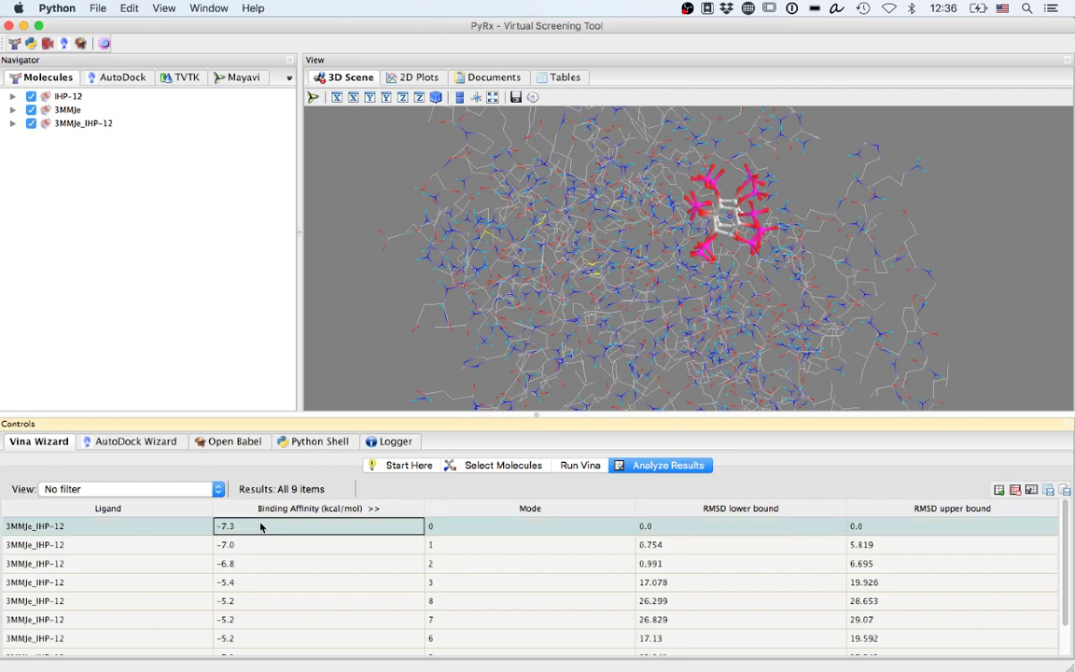
key("Down")
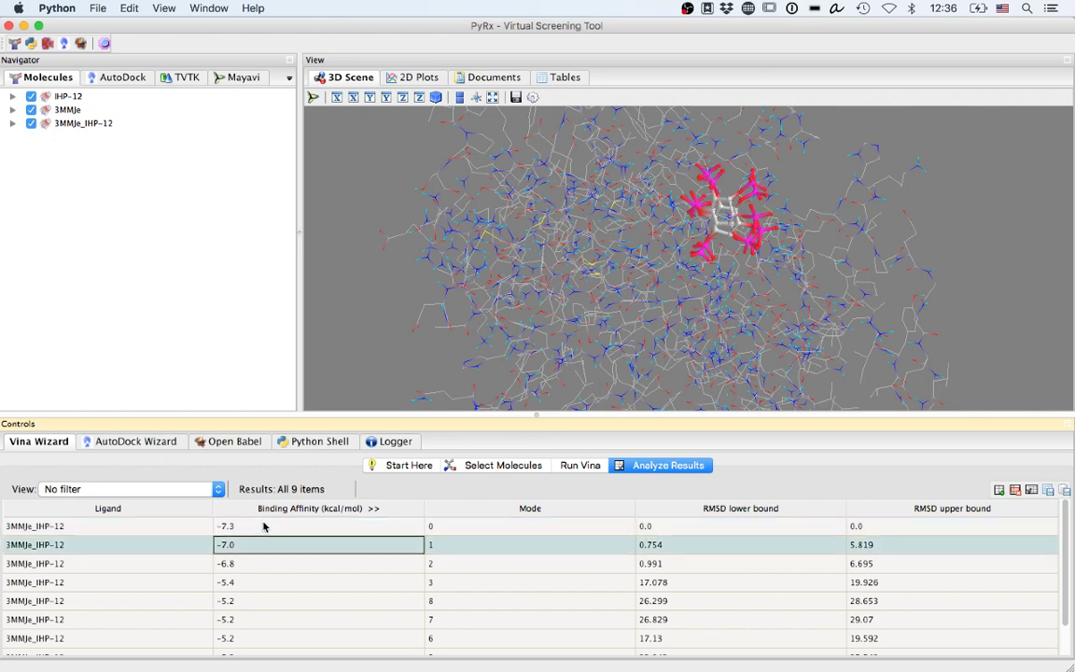
key("Up")
key("Down")
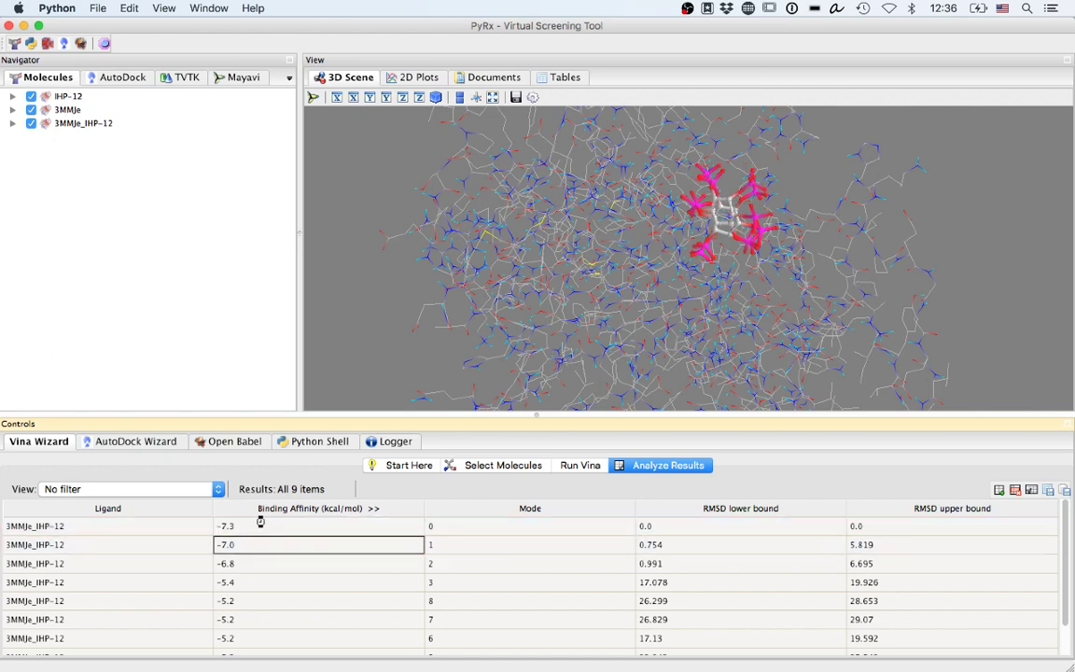
key("Down")
key("Down")
key("Down")
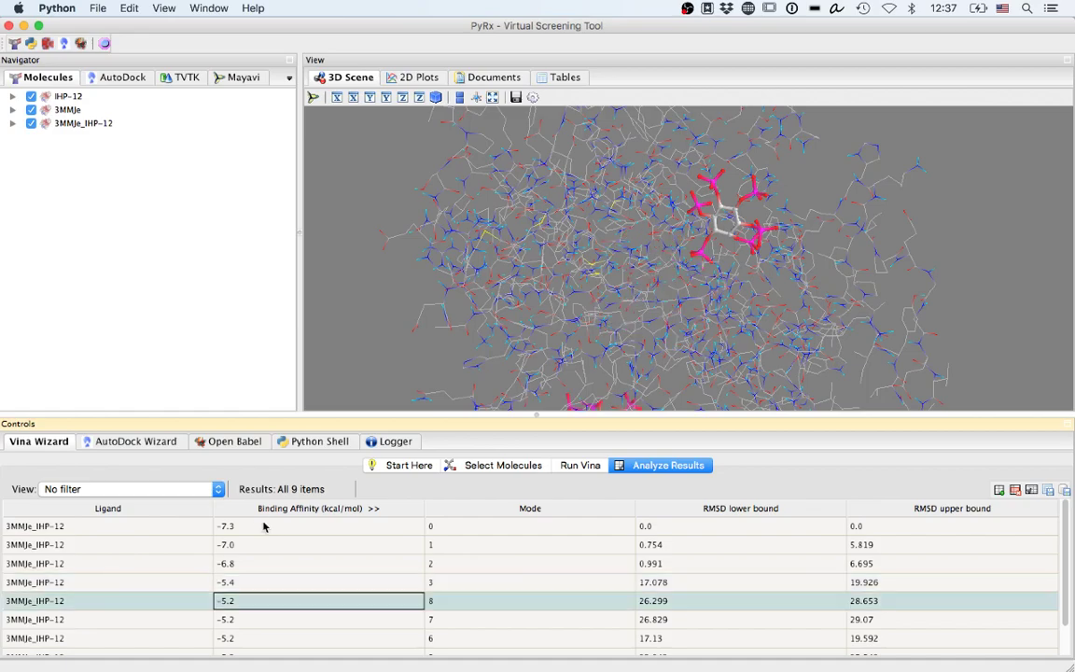
key("Up")
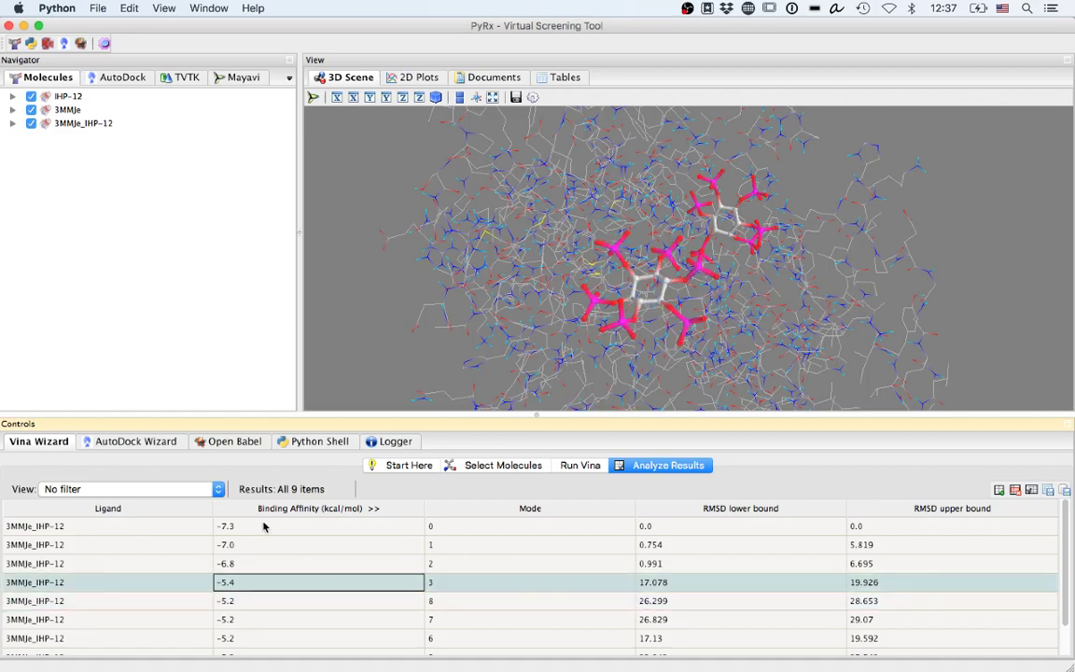
left_click_drag(901, 282, 681, 327)
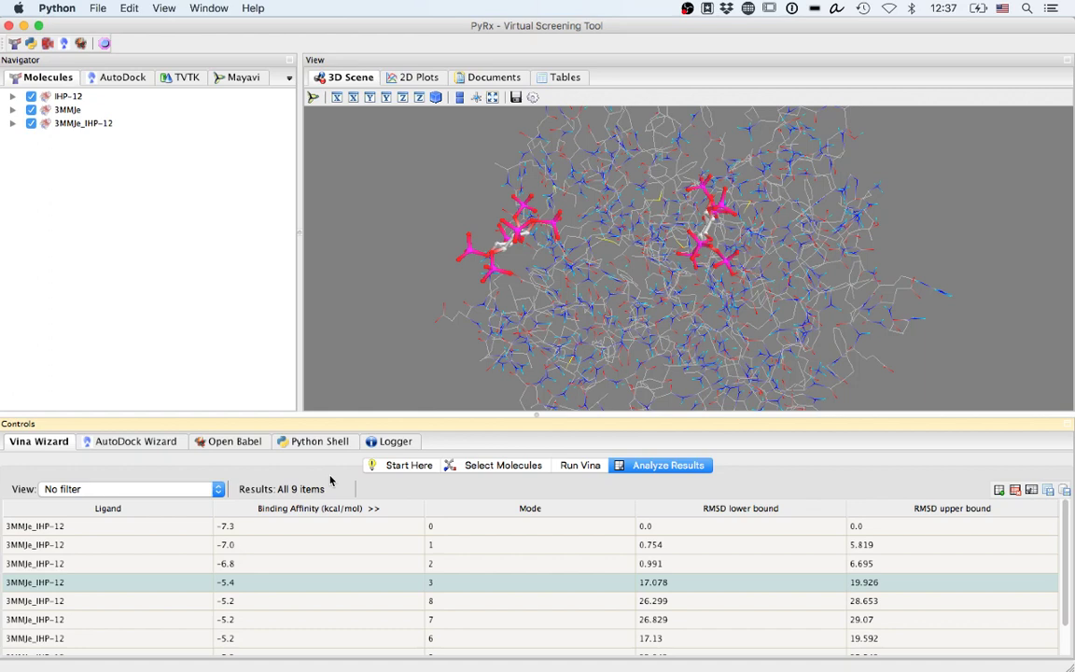
Step: Show the mode 0 pose of IHP-12 again and inspect its position in the receptor from several angles
left_click(254, 528)
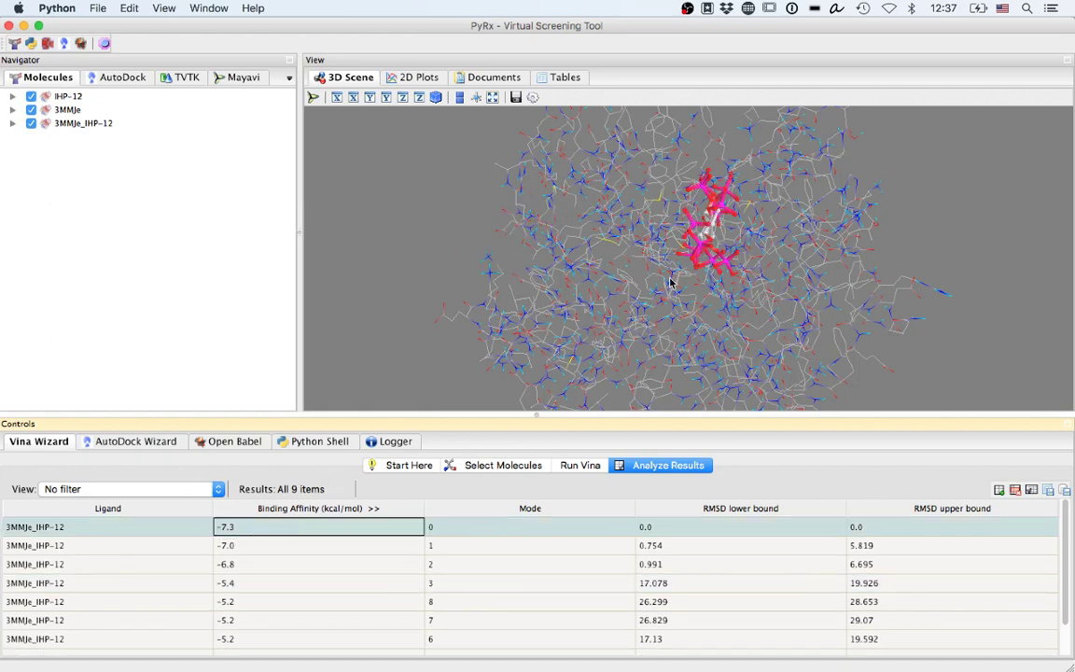
left_click_drag(412, 307, 649, 364)
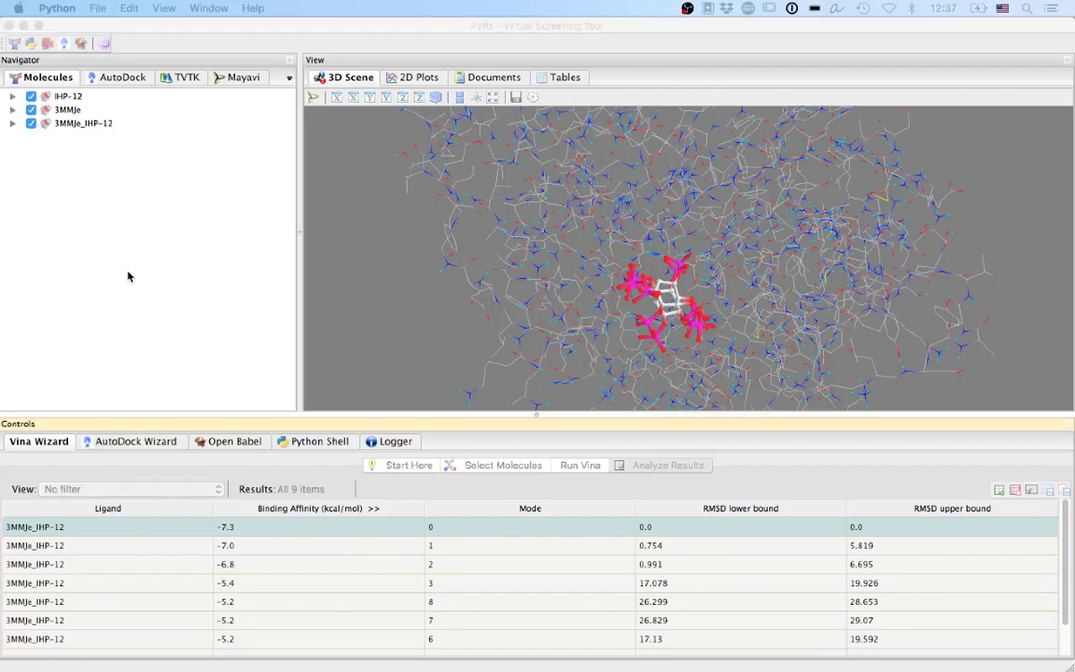
left_click(437, 270)
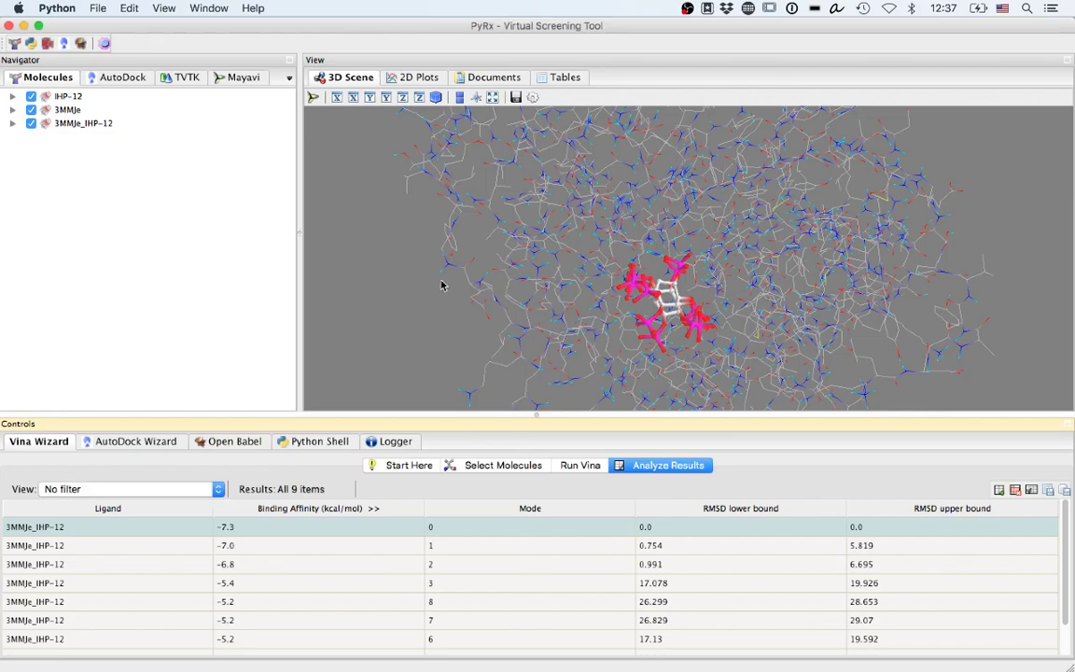
left_click_drag(394, 290, 439, 284)
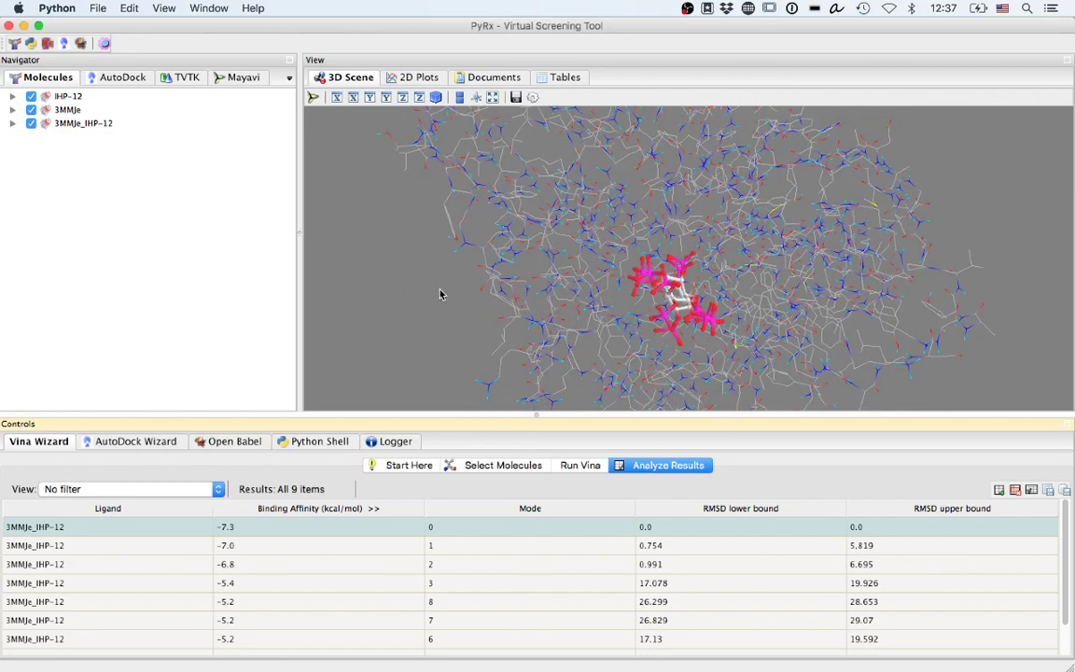
Step: Examine the 3MMJe receptor structure around the mode 0 binding site at different distances and angles
scroll(441, 295, "up", 10)
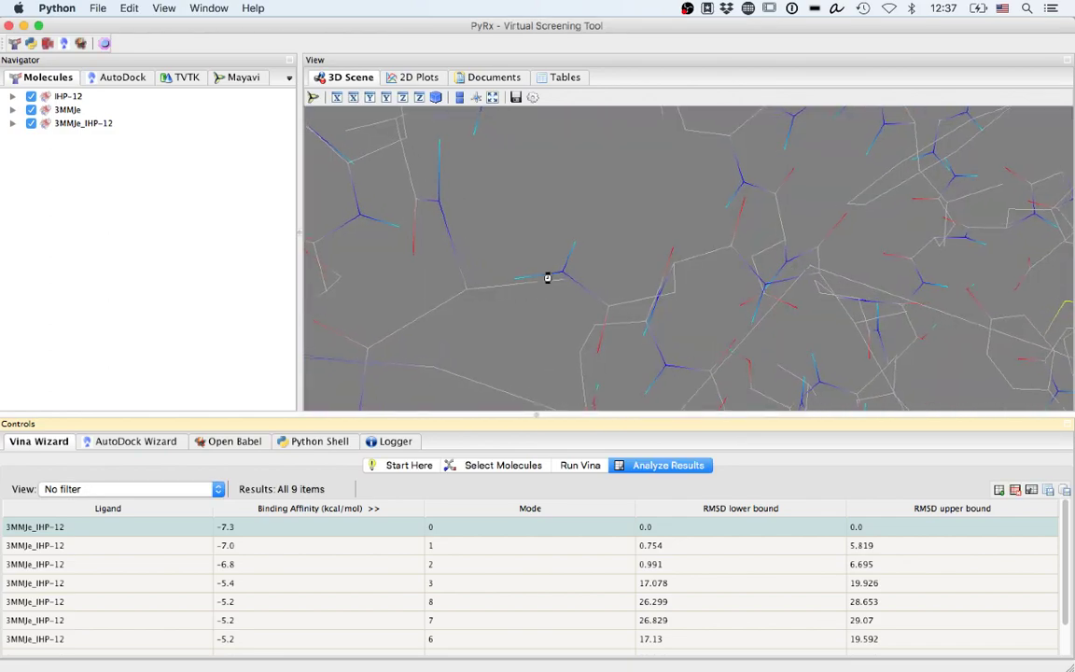
scroll(562, 323, "down", 5)
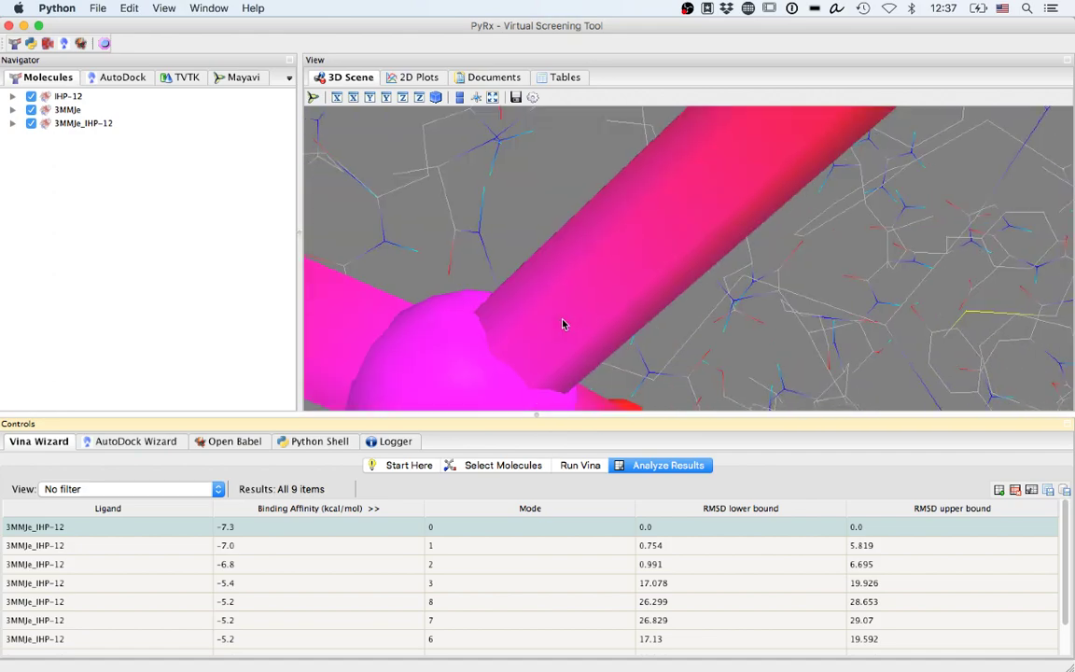
scroll(562, 324, "down", 10)
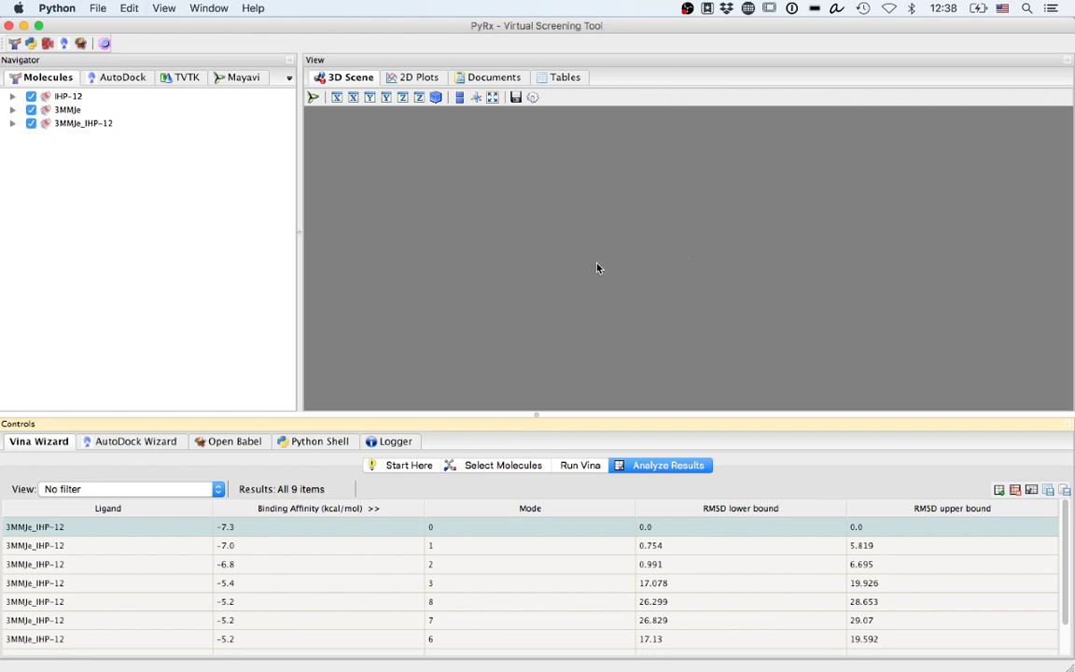
scroll(600, 266, "up", 10)
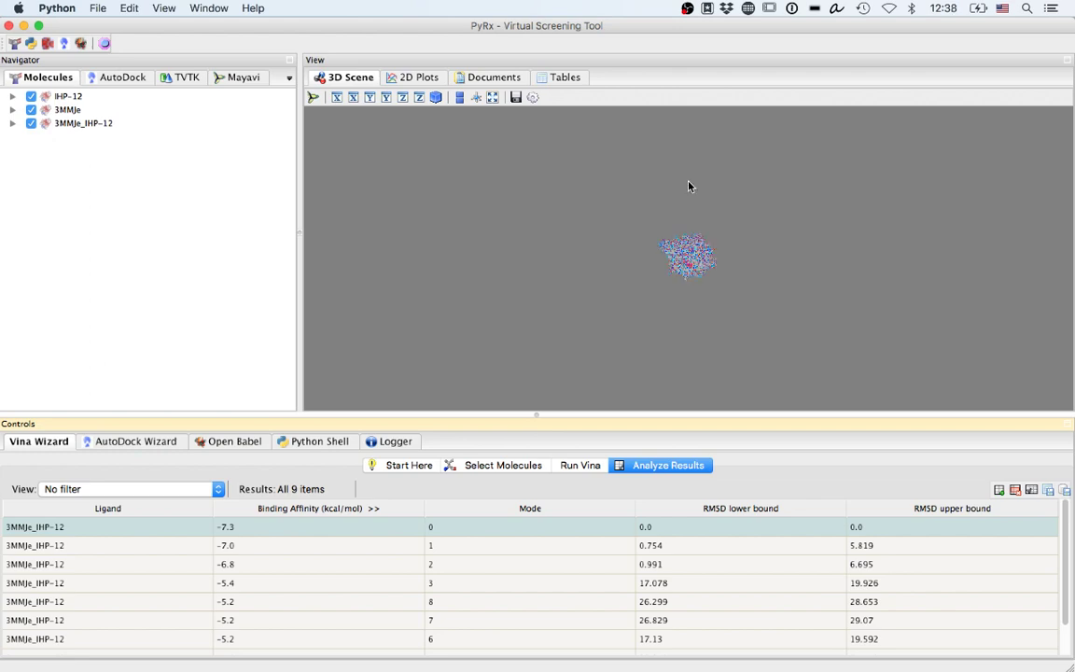
scroll(633, 167, "up", 5)
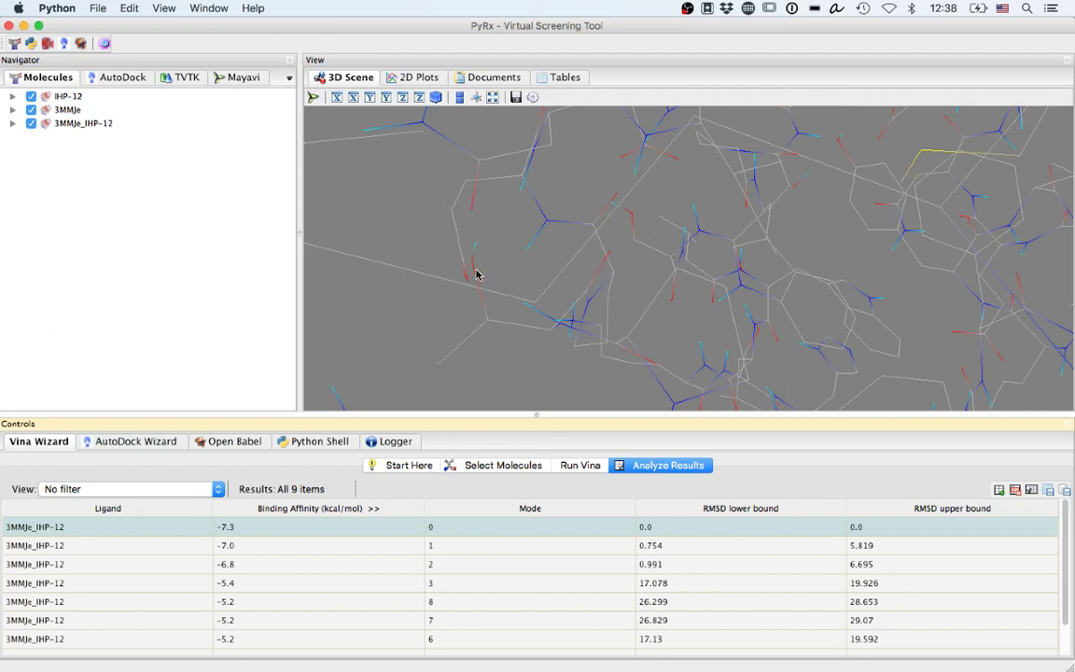
mouse_move(448, 378)
left_mouse_down()
mouse_move(482, 382)
mouse_move(487, 365)
mouse_move(453, 374)
left_mouse_up()
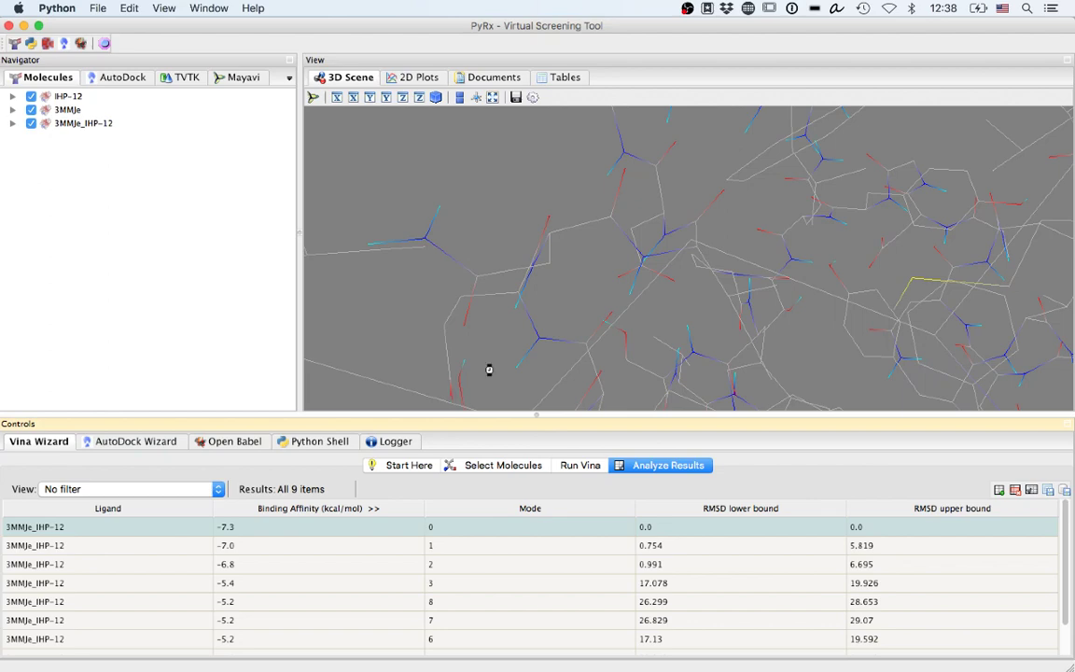
left_click_drag(489, 367, 490, 350)
left_click_drag(609, 362, 535, 257)
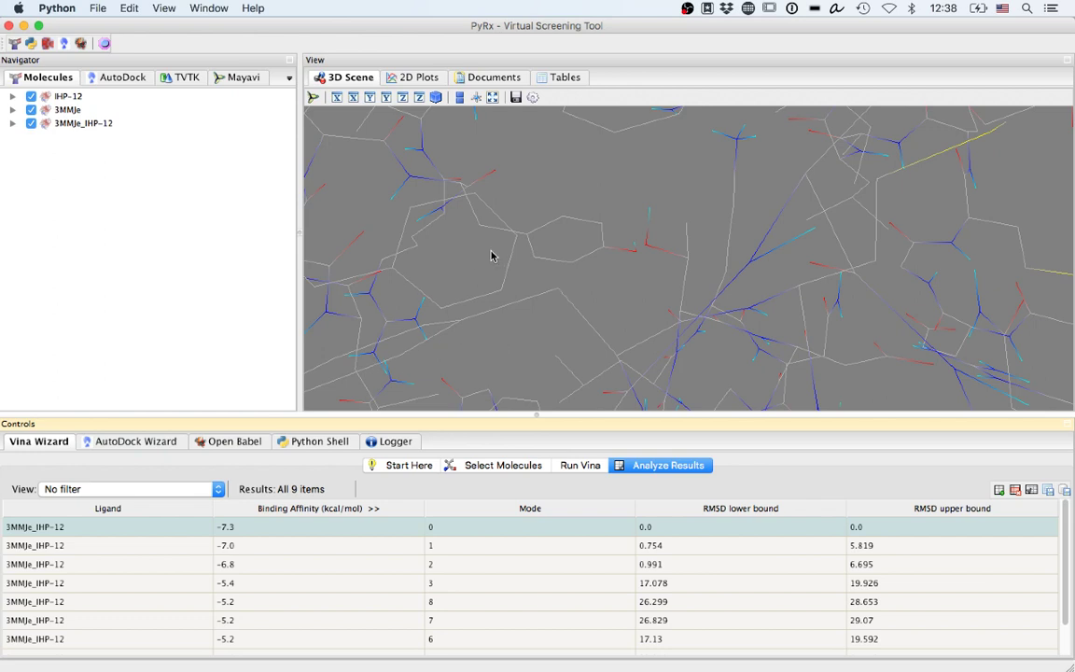
left_click_drag(492, 255, 551, 237)
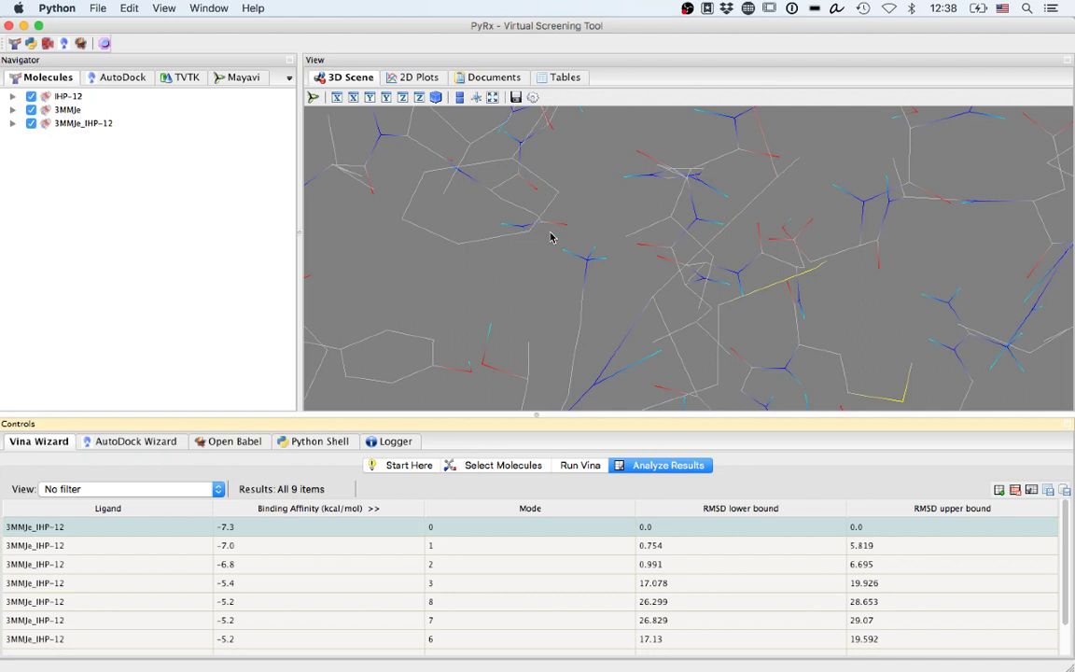
Step: Hide and show the 3MMJe receptor and the IHP-12 ligand in turn to check their display in the scene
left_click(29, 111)
left_click(31, 110)
left_click(32, 97)
left_click(29, 110)
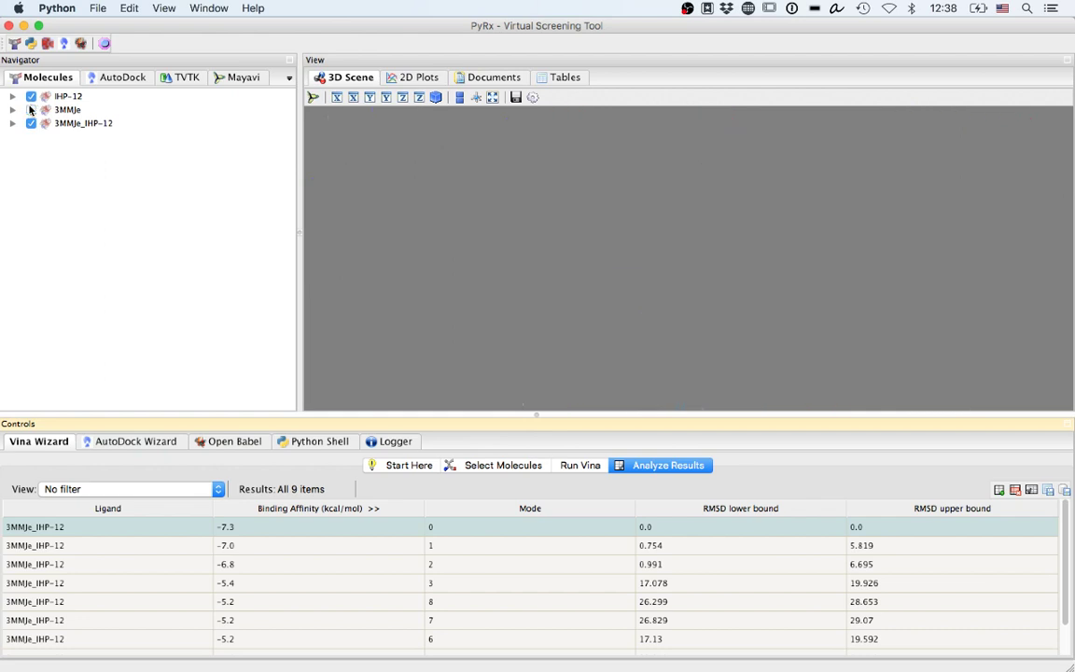
left_click(31, 110)
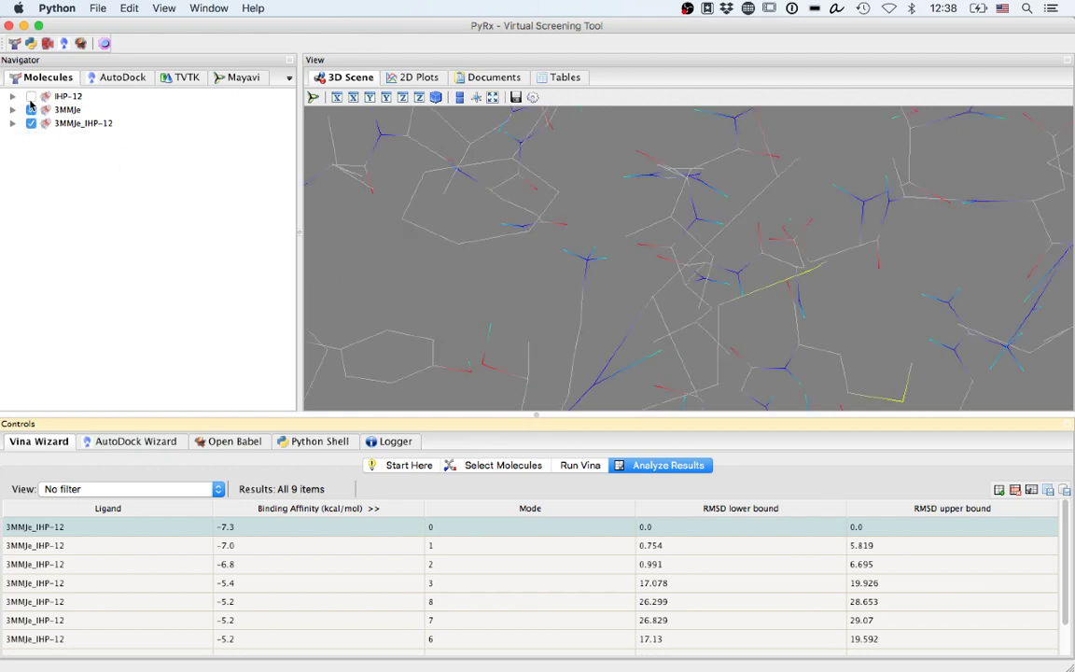
left_click(31, 98)
left_click(160, 8)
left_click(166, 7)
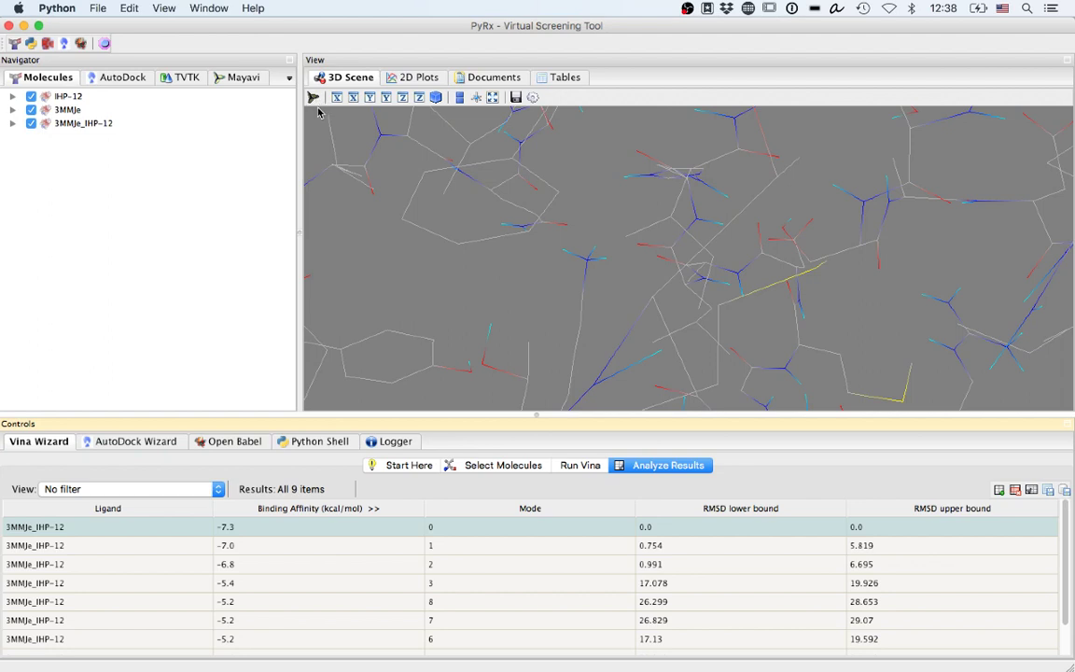
left_click(316, 100)
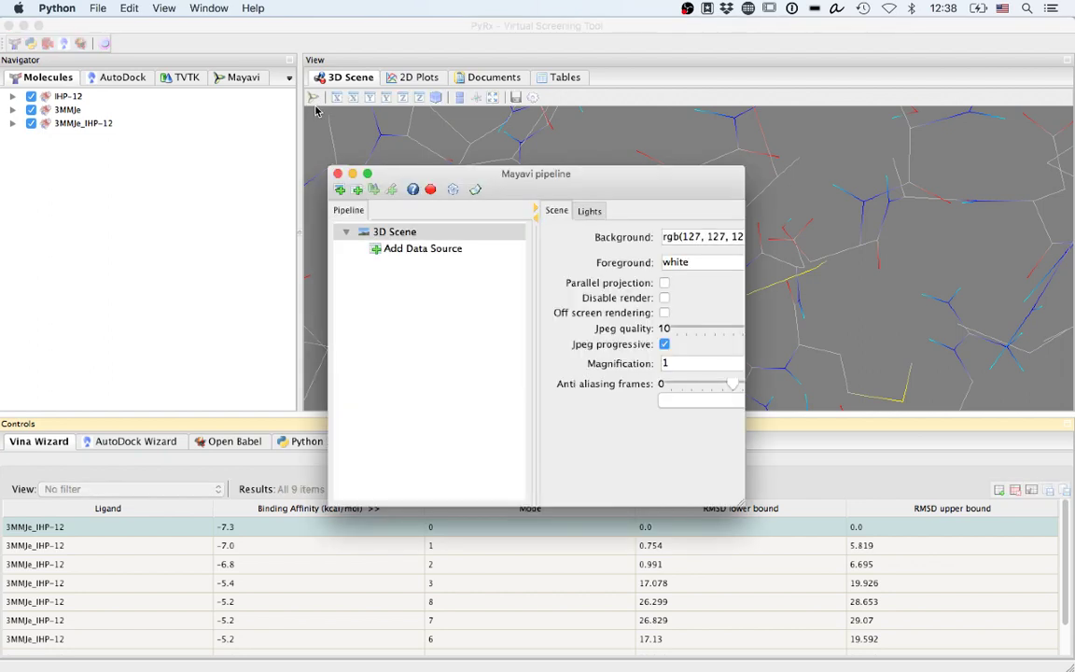
left_click(337, 174)
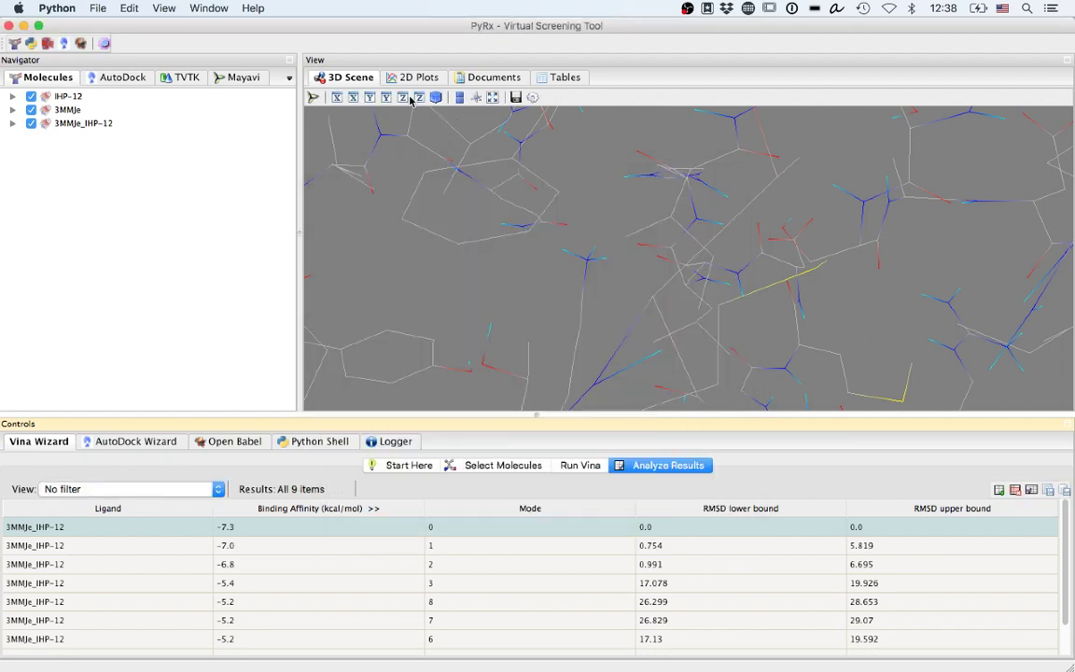
Step: Examine the docked ligand inside the 3MMJe protein from both Z-axis directions and at close range
left_click(404, 98)
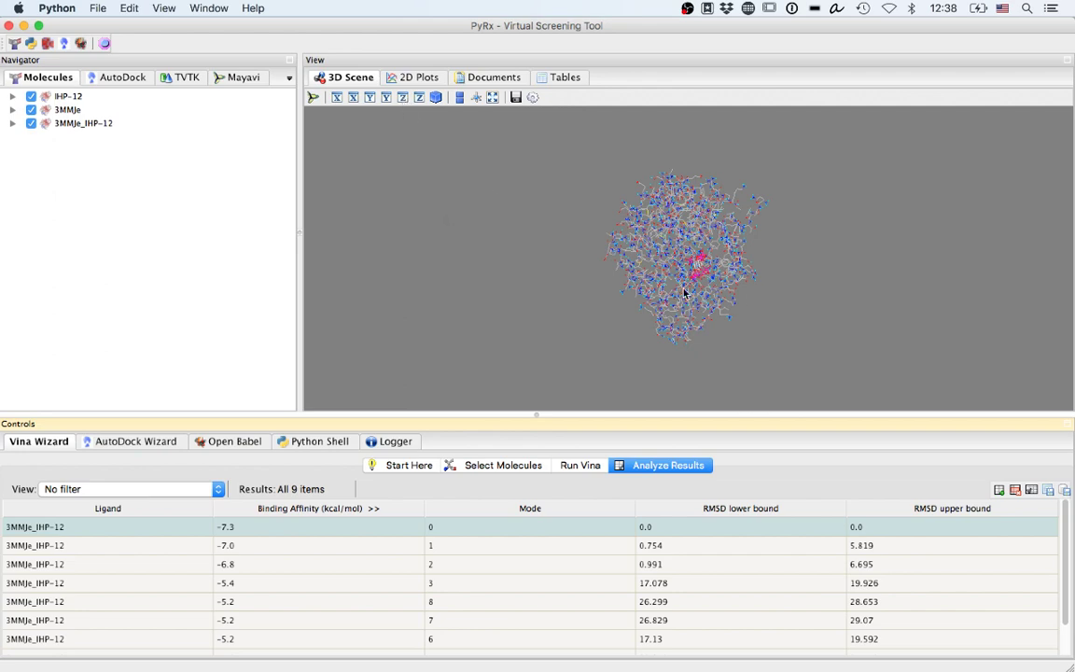
left_click_drag(915, 302, 828, 264)
scroll(869, 254, "up", 10)
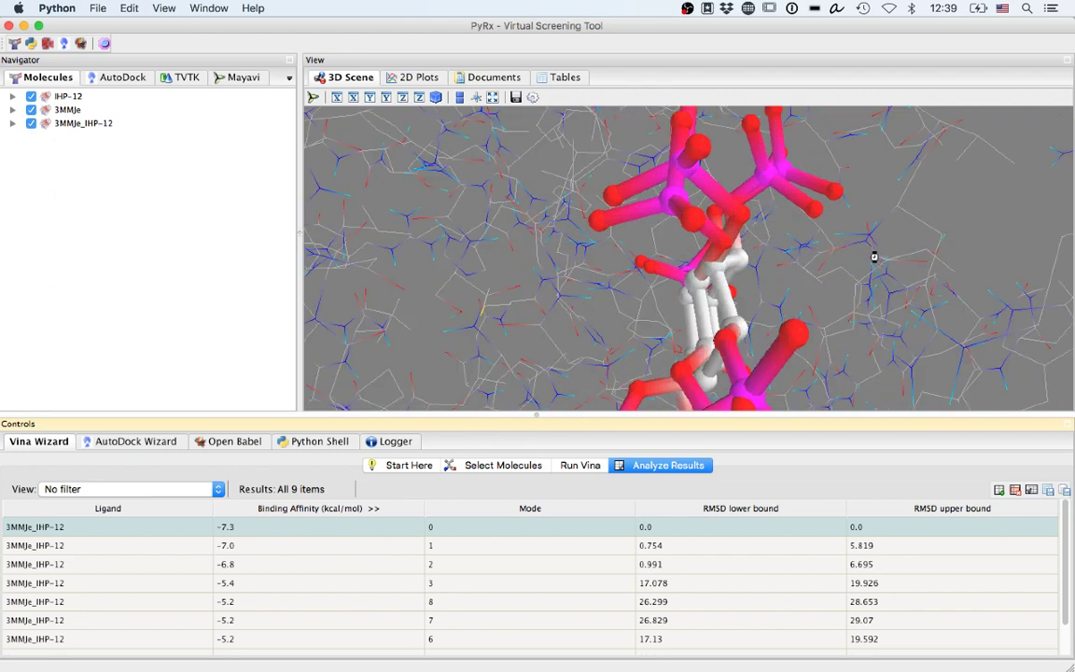
mouse_move(817, 262)
left_mouse_down()
mouse_move(777, 303)
mouse_move(784, 257)
mouse_move(800, 250)
left_mouse_up()
scroll(799, 250, "down", 15)
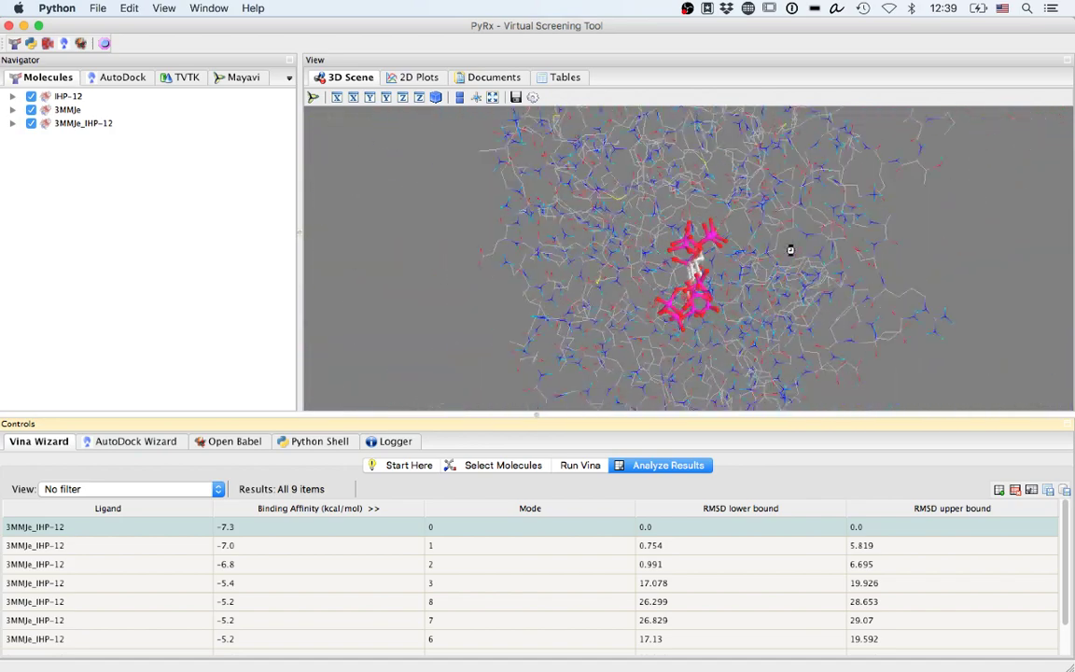
scroll(809, 252, "down", 5)
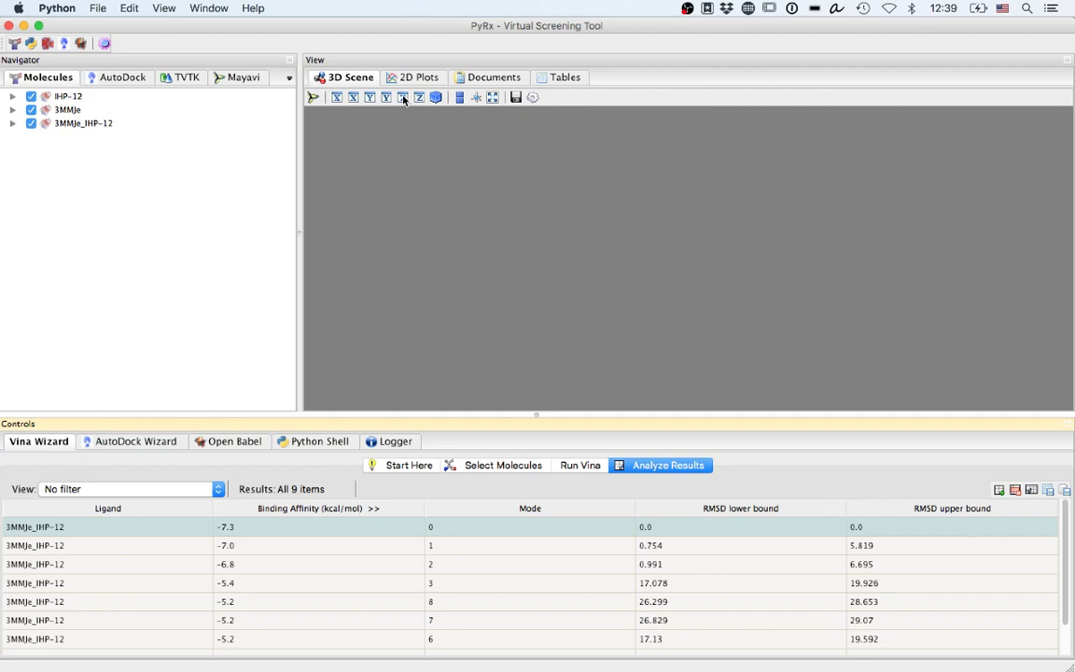
left_click(433, 101)
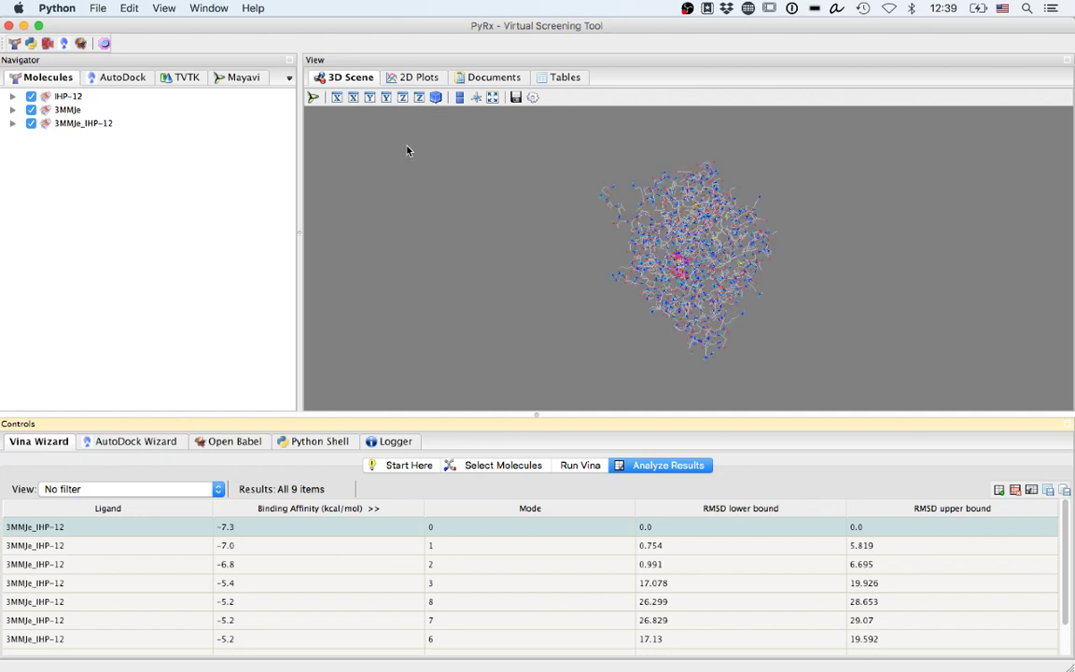
Step: Zoom in on the ligands and toggle the visibility of IHP-12 to tell it apart from the docked pose
left_click(30, 97)
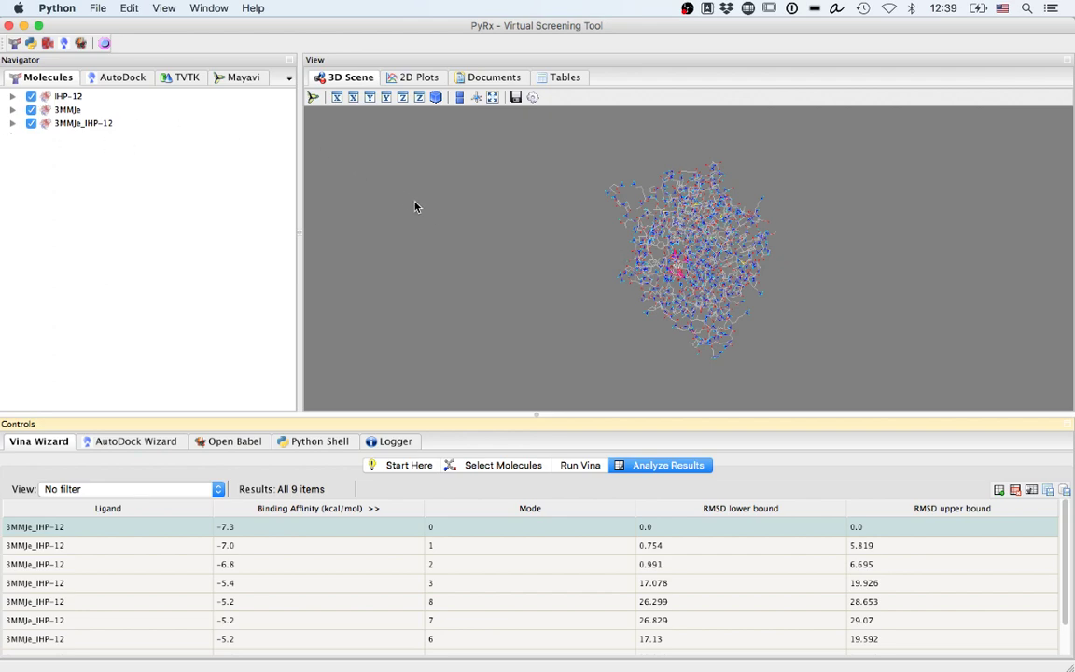
scroll(432, 214, "up", 10)
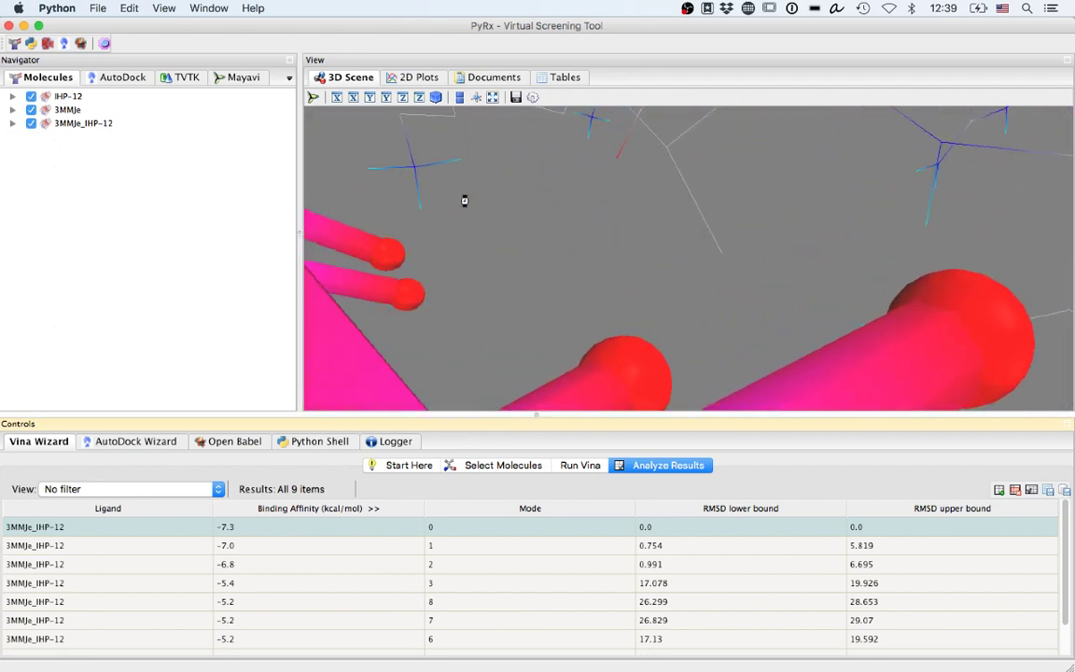
scroll(464, 201, "up", 1)
left_click(66, 97)
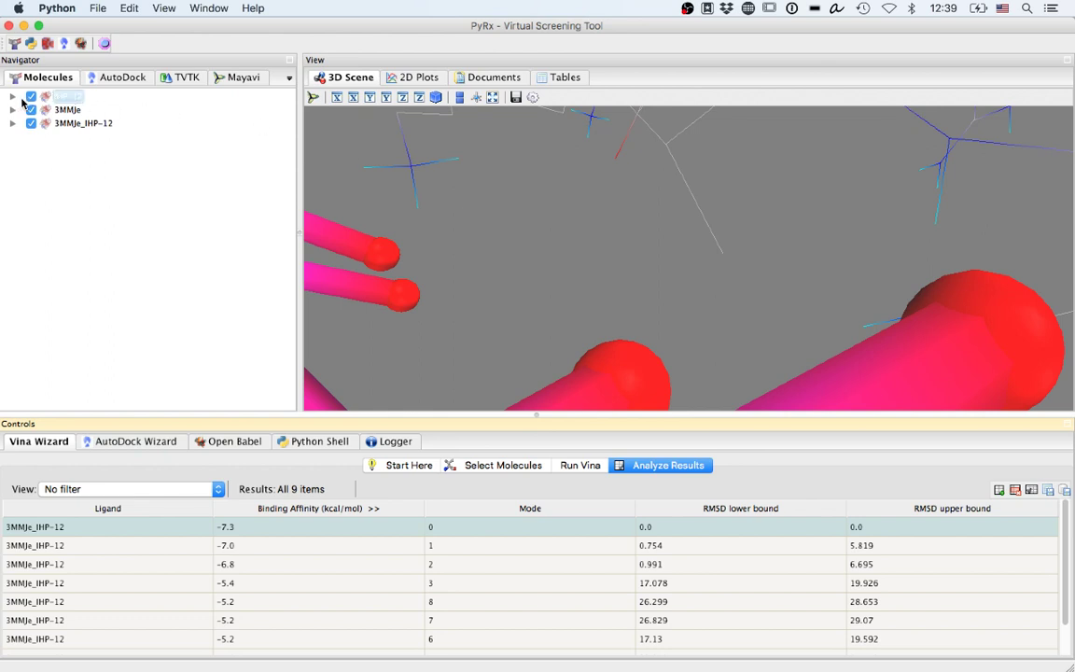
left_click(30, 97)
left_click(30, 97)
left_click(30, 97)
left_click(31, 97)
left_click(30, 97)
Step: Toggle the docked 3MMJe_IHP-12 pose and the 3MMJe protein, leaving all three molecules shown for comparison
left_click(31, 123)
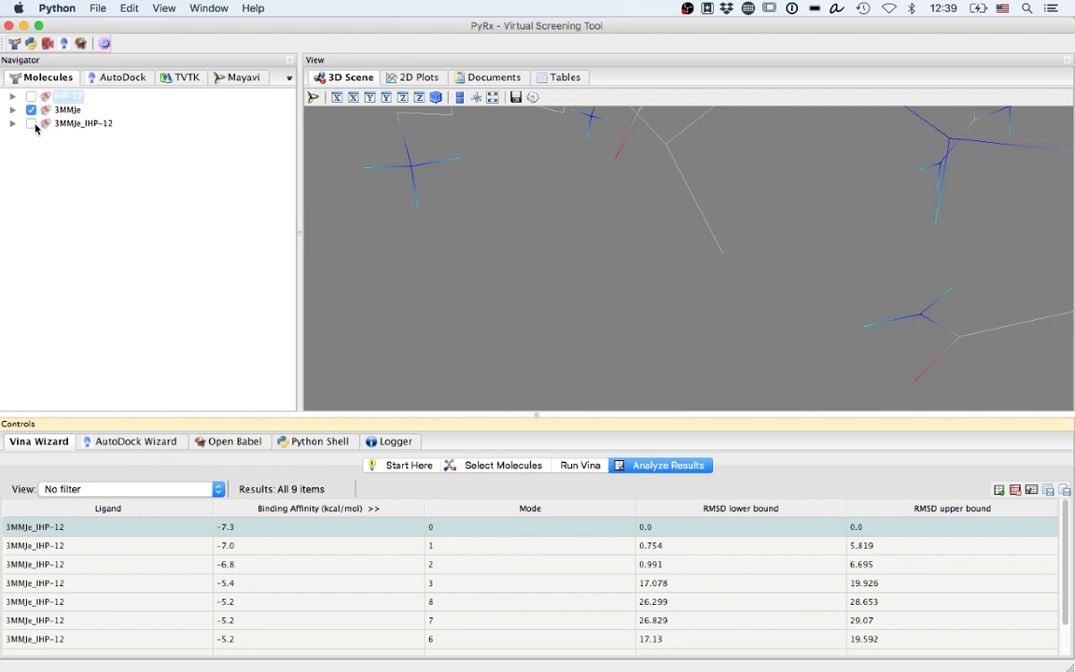
left_click(30, 123)
left_click(30, 123)
left_click(31, 124)
left_click(30, 97)
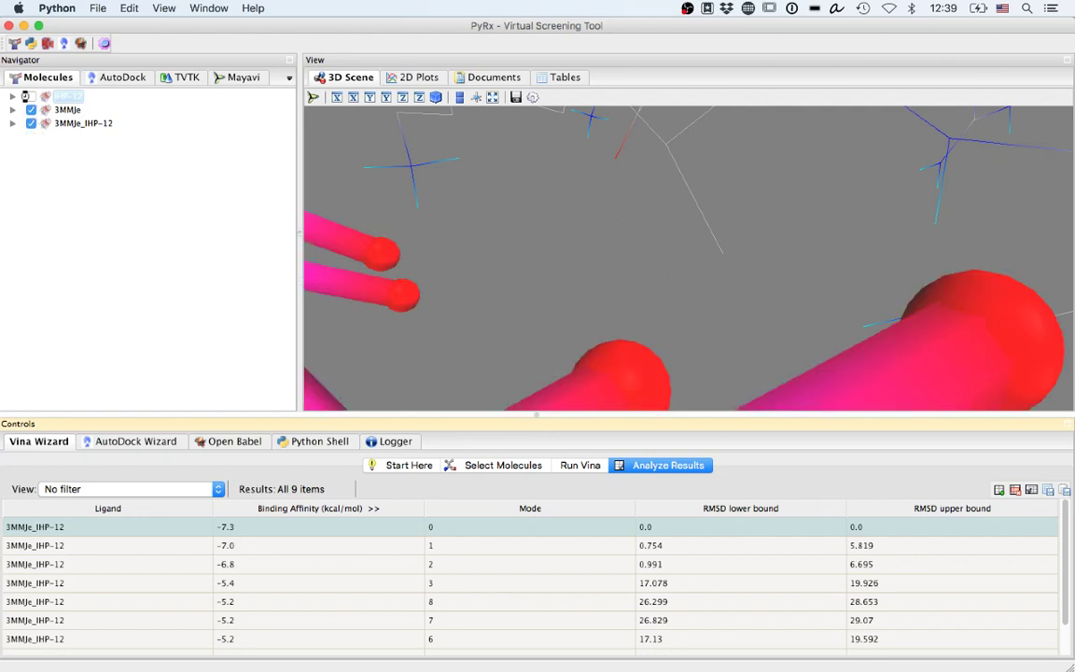
left_click(31, 110)
left_click(31, 110)
scroll(530, 264, "down", 10)
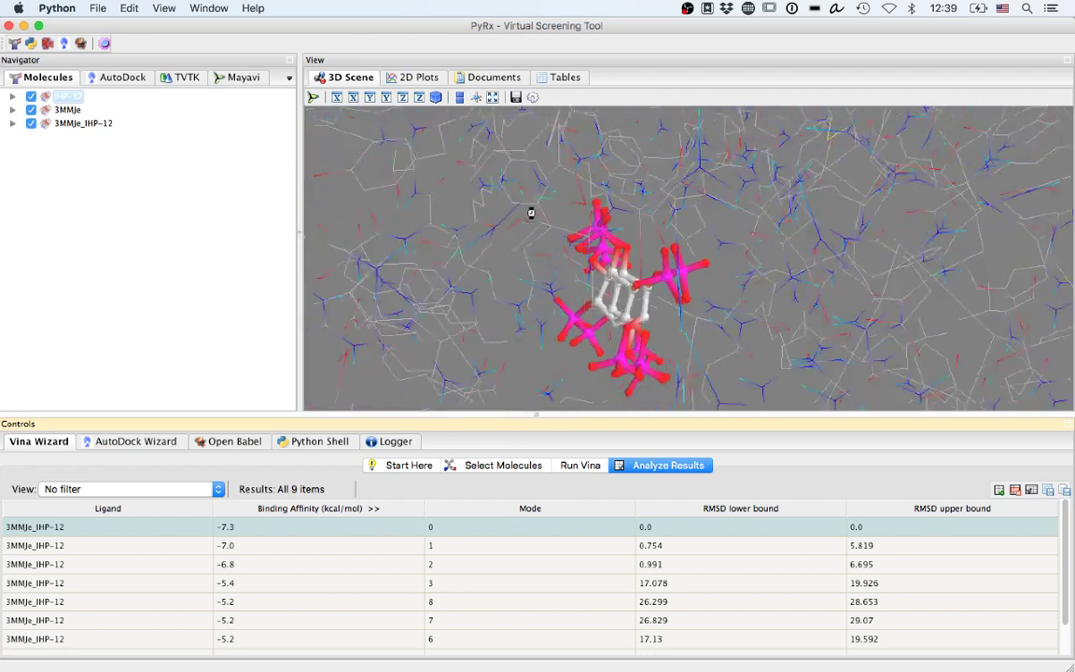
scroll(532, 205, "down", 6)
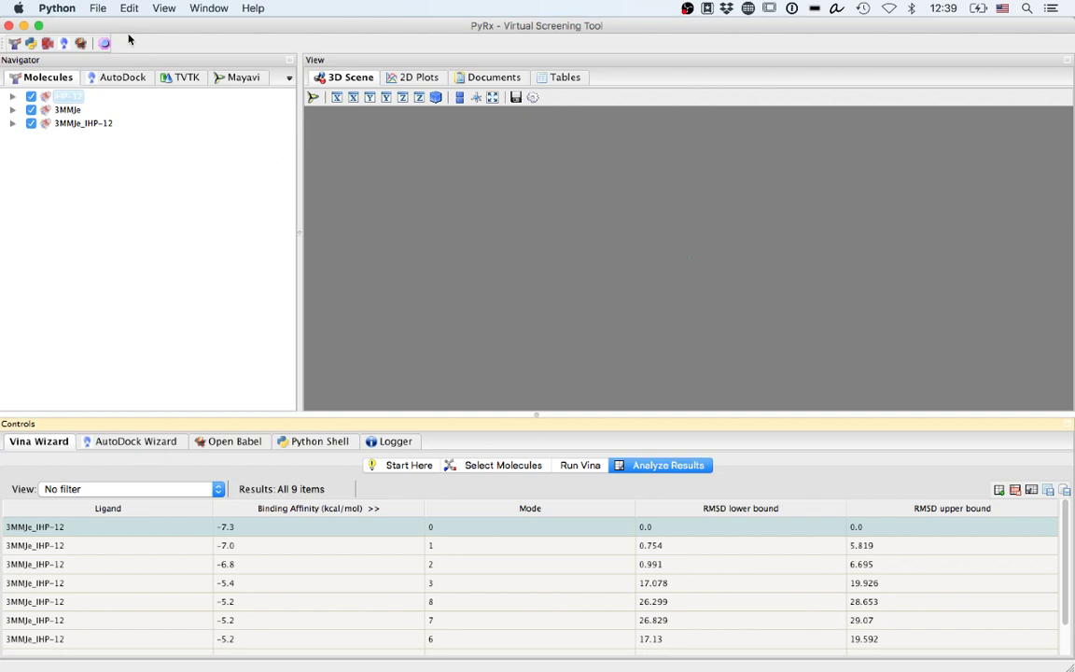
Step: Check the full AutoDock workspace path in the preferences and close them without making changes
left_click(97, 9)
mouse_move(163, 9)
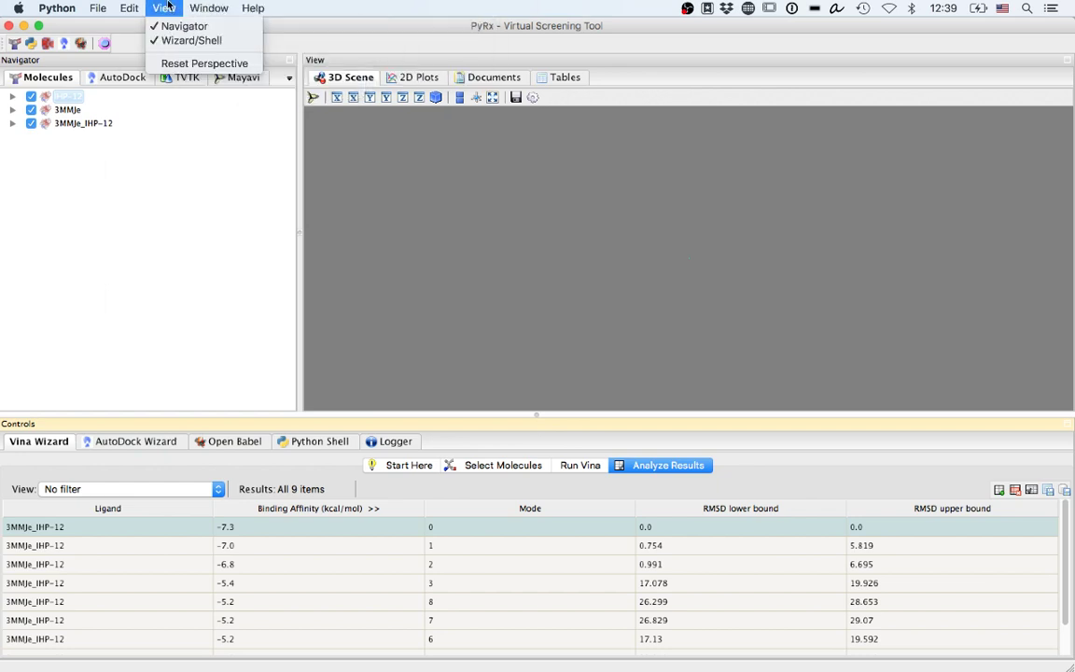
mouse_move(130, 8)
left_click(161, 26)
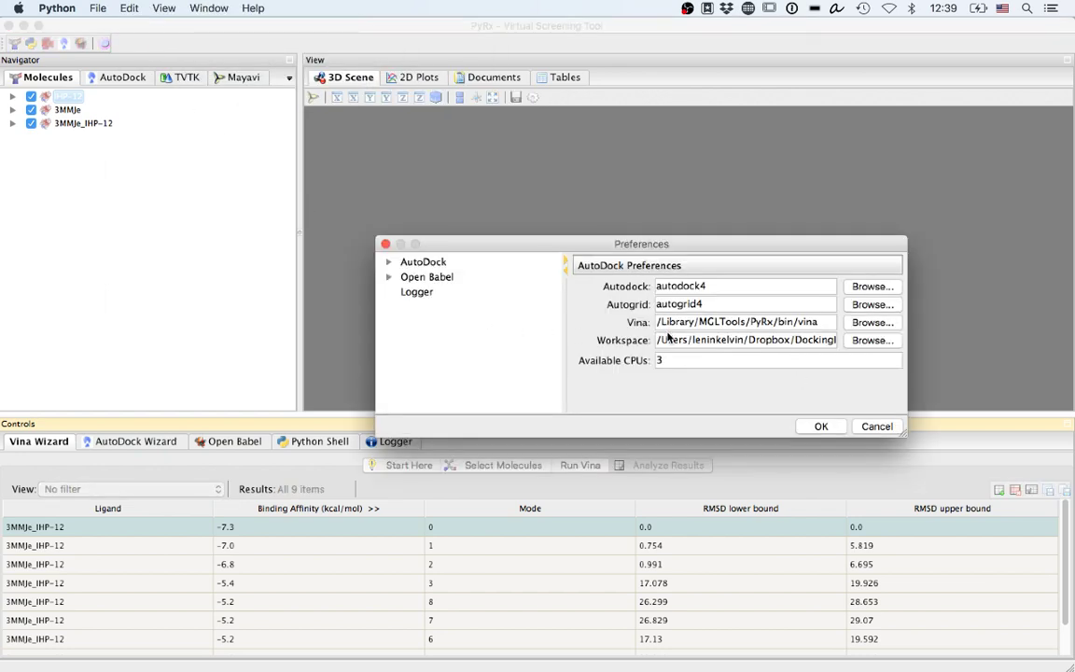
left_click_drag(691, 340, 867, 347)
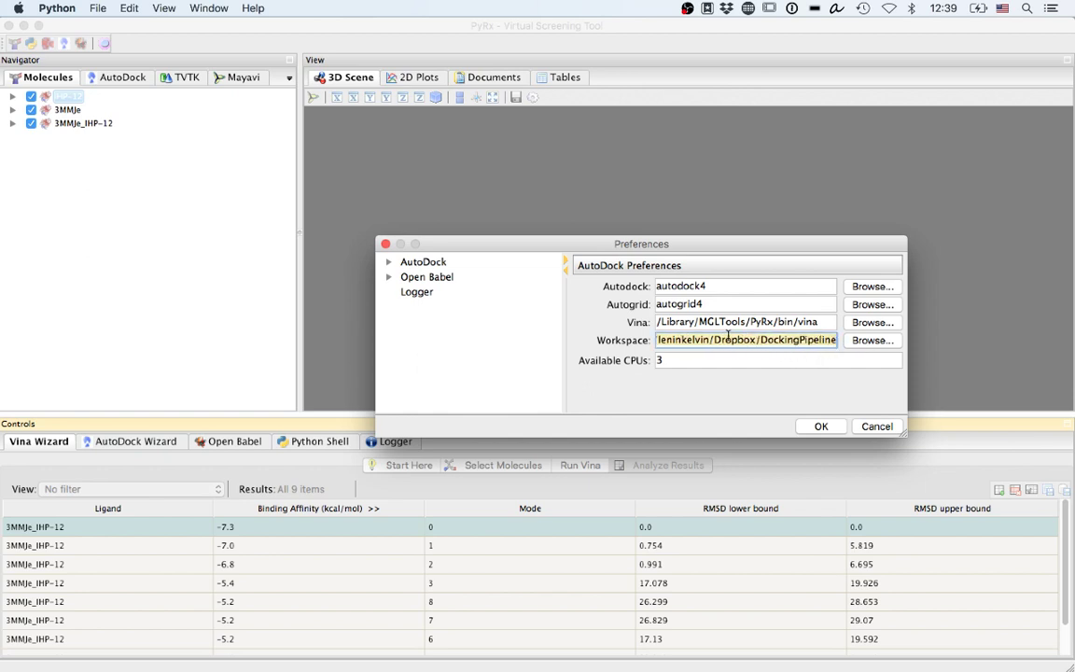
left_click(860, 427)
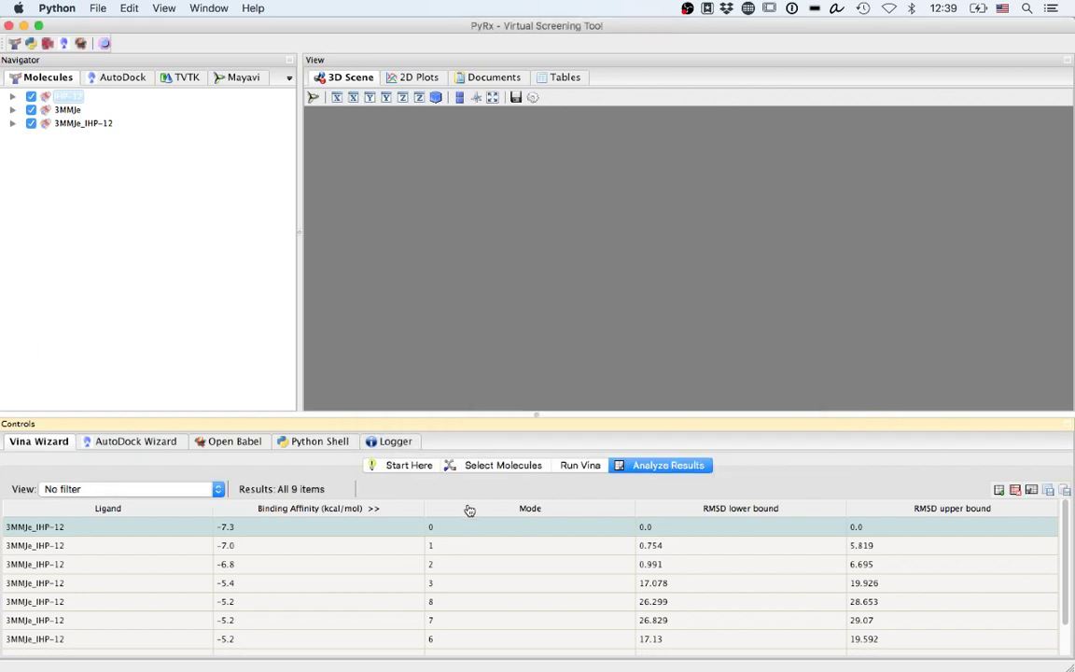
Step: Switch to Finder and open the DockingPipeline workspace folder inside Dropbox in a new tab
key("super+Tab")
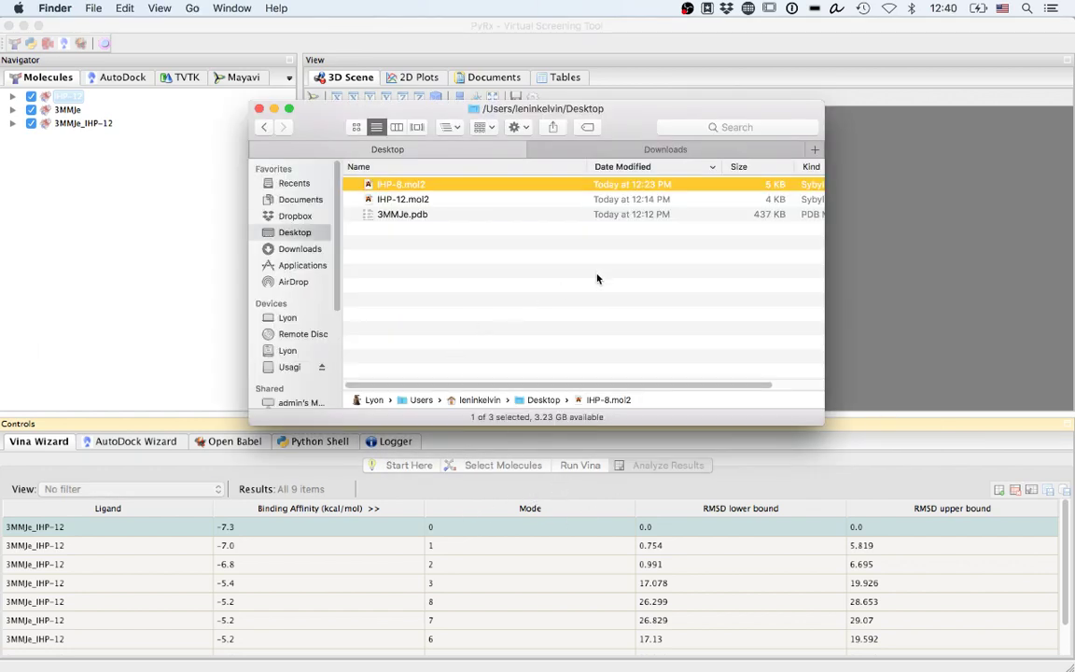
key("super+t")
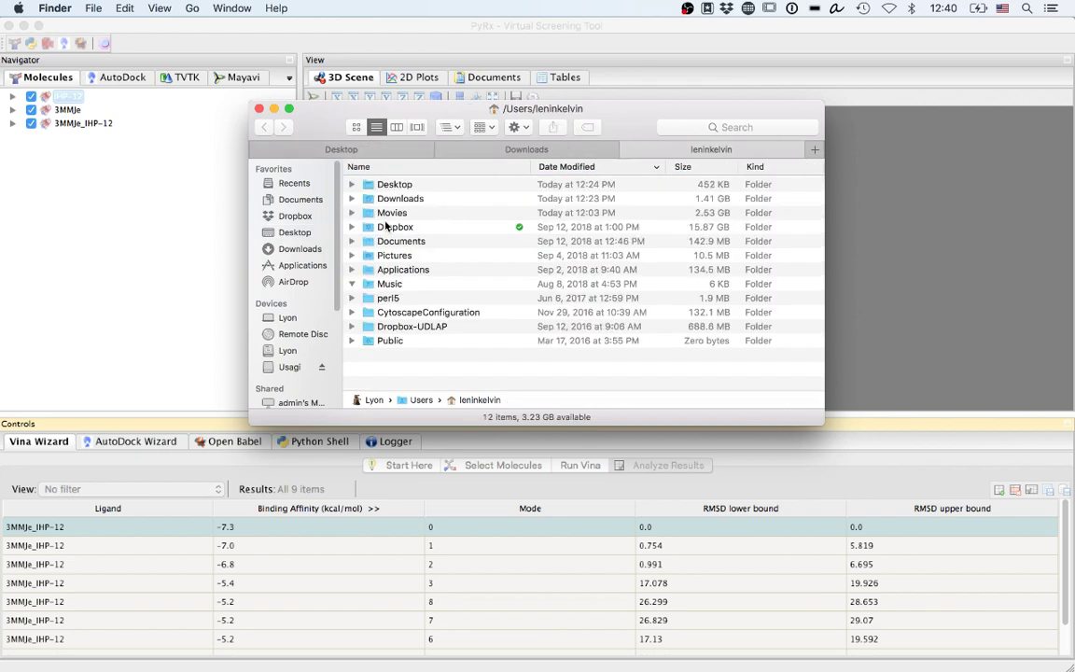
left_click(396, 228)
double_click(396, 229)
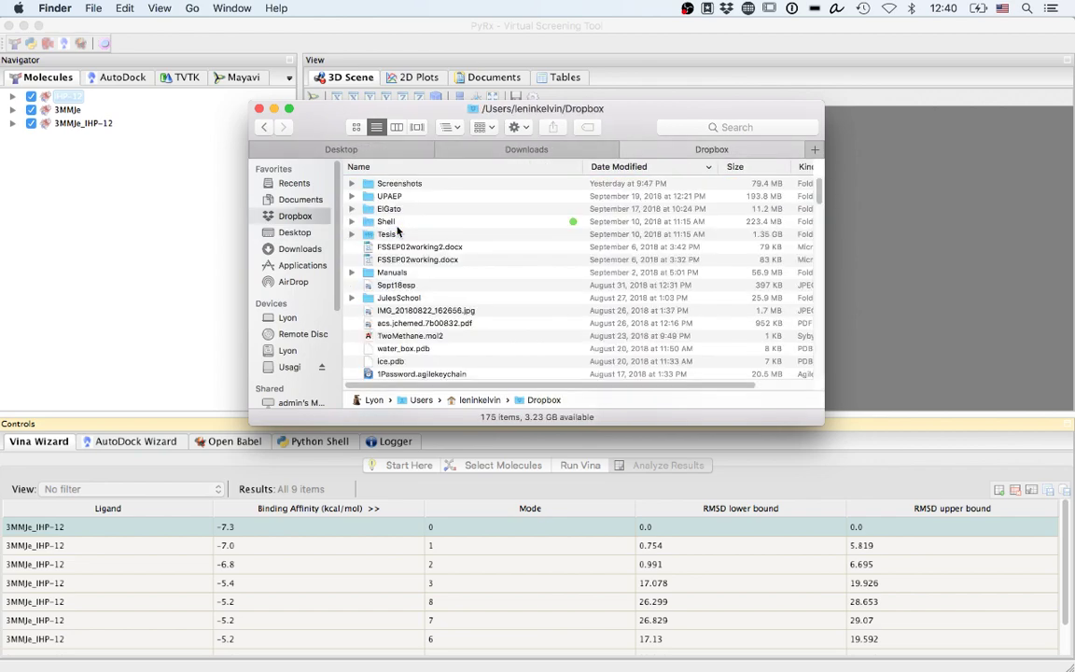
type("dock")
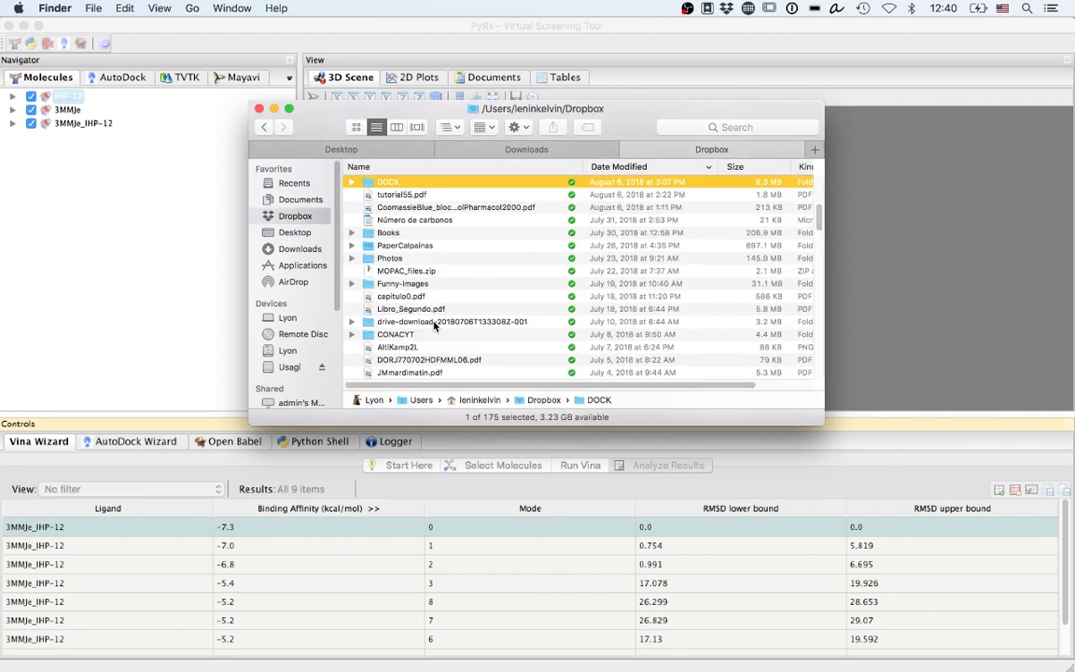
left_click(475, 168)
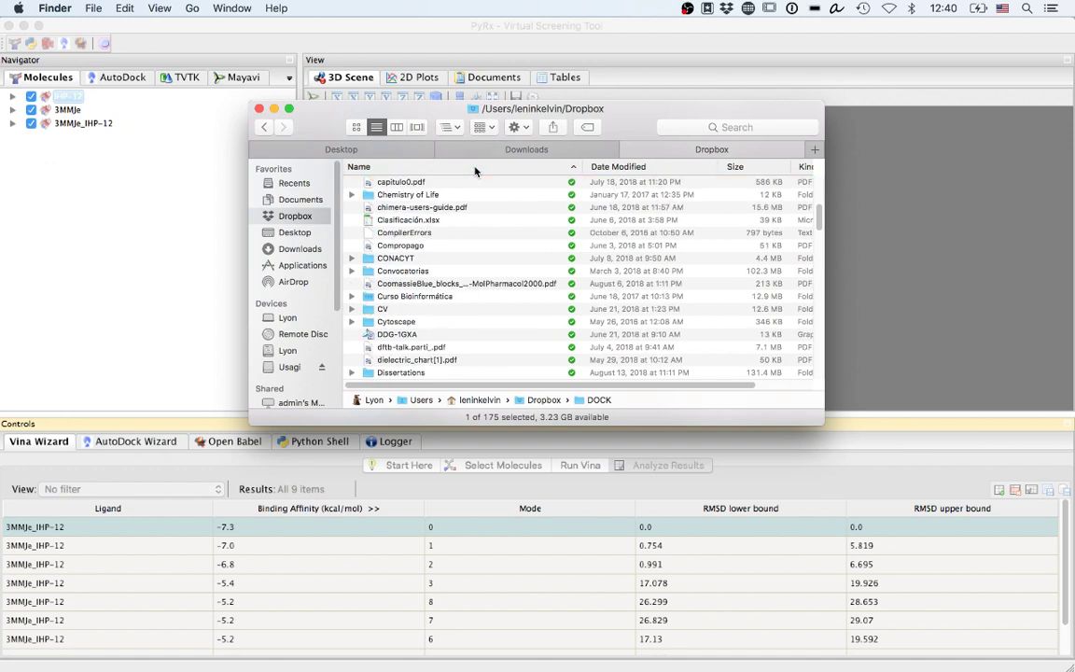
scroll(475, 170, "down", 6)
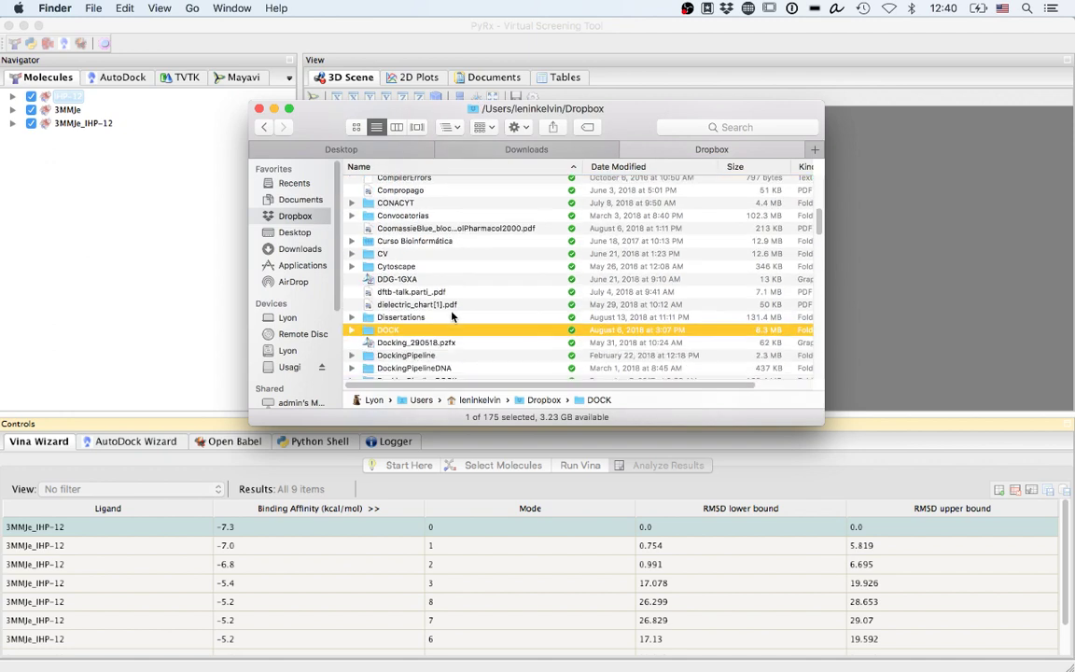
double_click(446, 332)
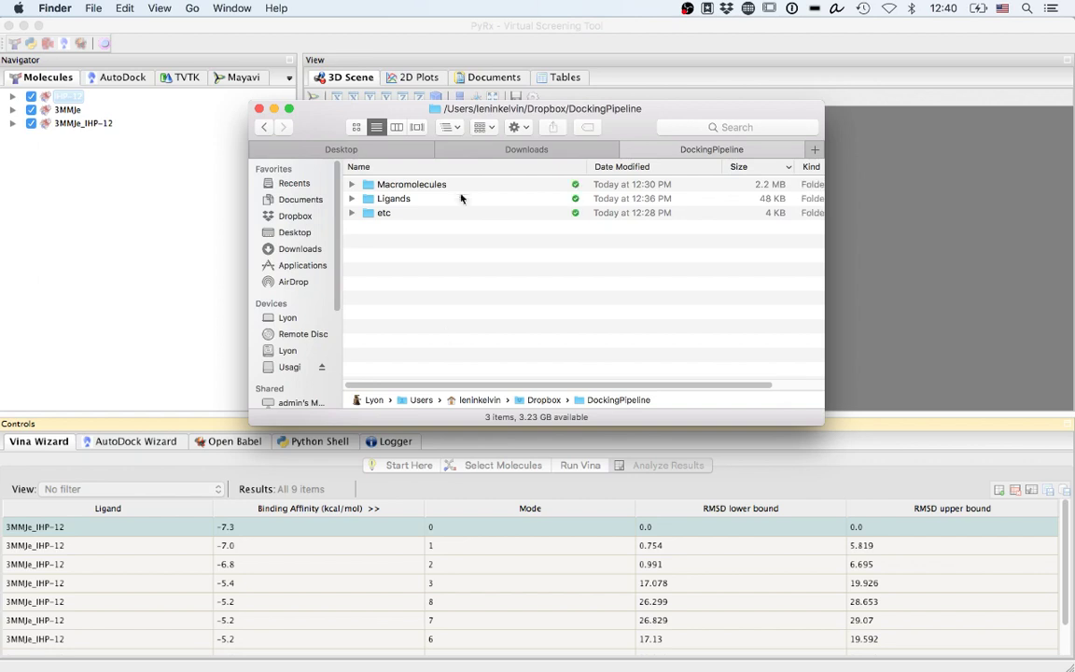
Step: Look through the etc, Ligands and Macromolecules subfolders of DockingPipeline
left_click(352, 212)
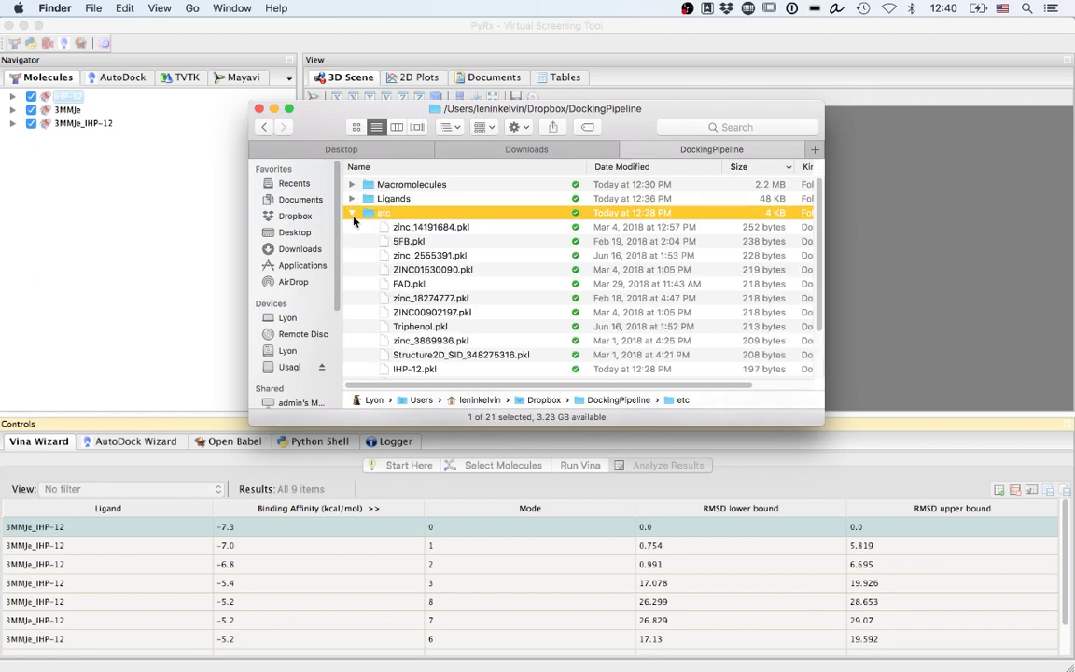
left_click(352, 212)
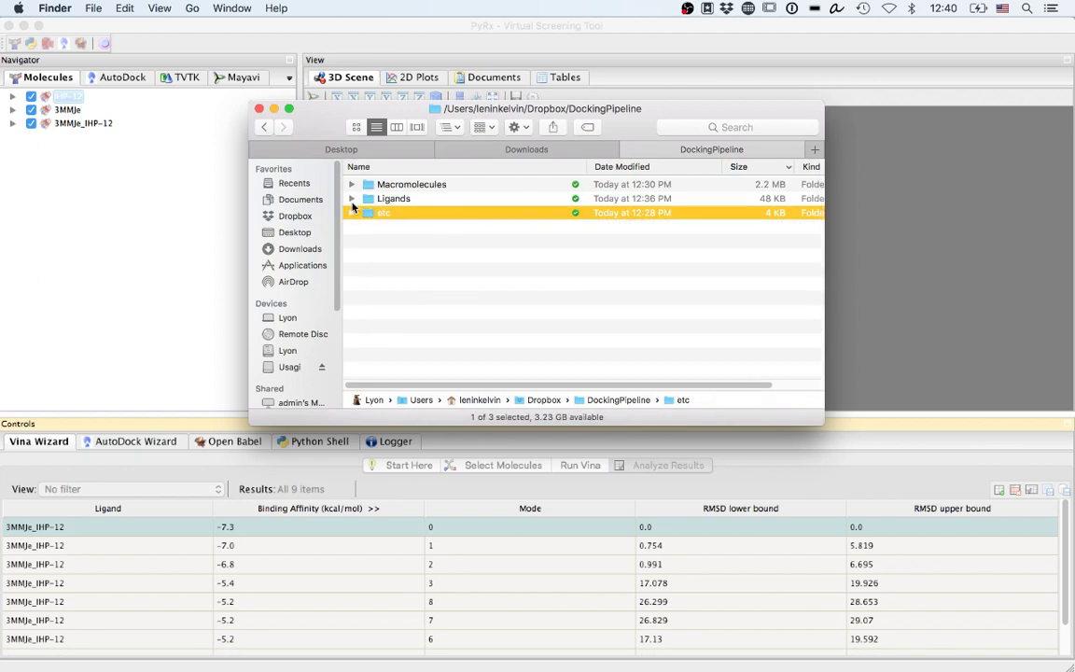
left_click(352, 199)
left_click(351, 196)
left_click(352, 185)
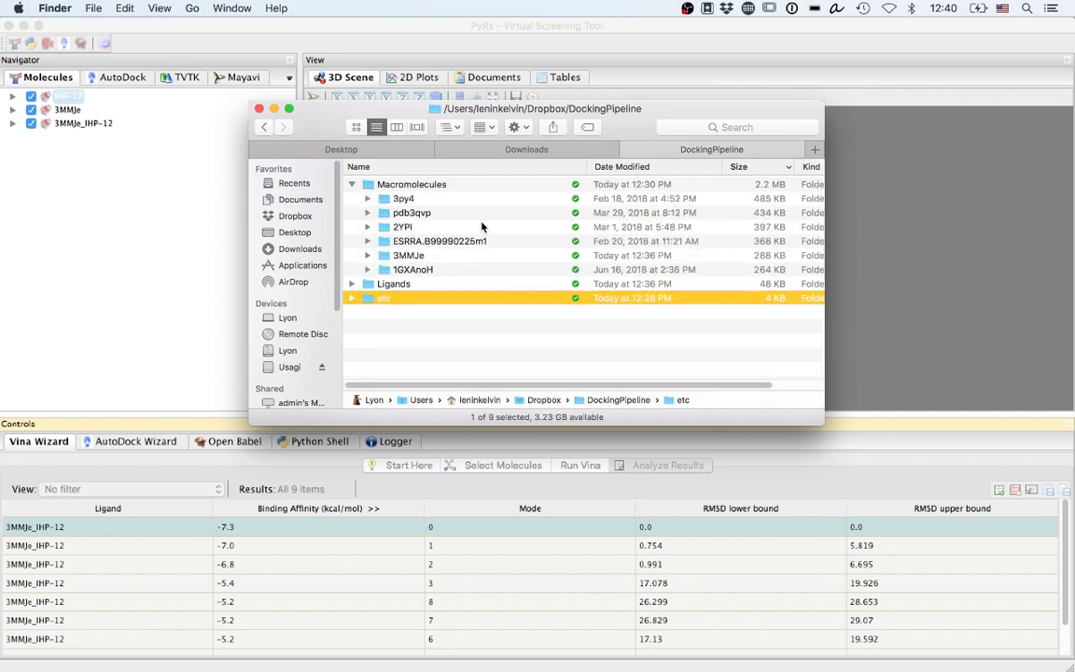
Step: Open the 3MMJe folder inside Macromolecules, where the docking files are stored
left_click(375, 257)
double_click(395, 262)
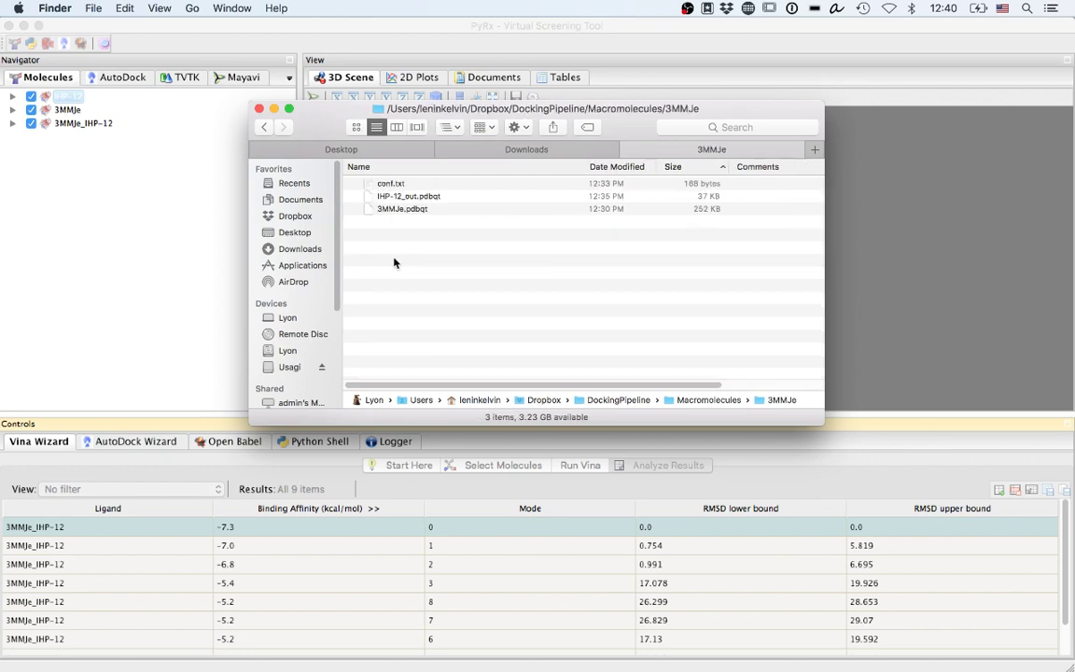
left_click(265, 130)
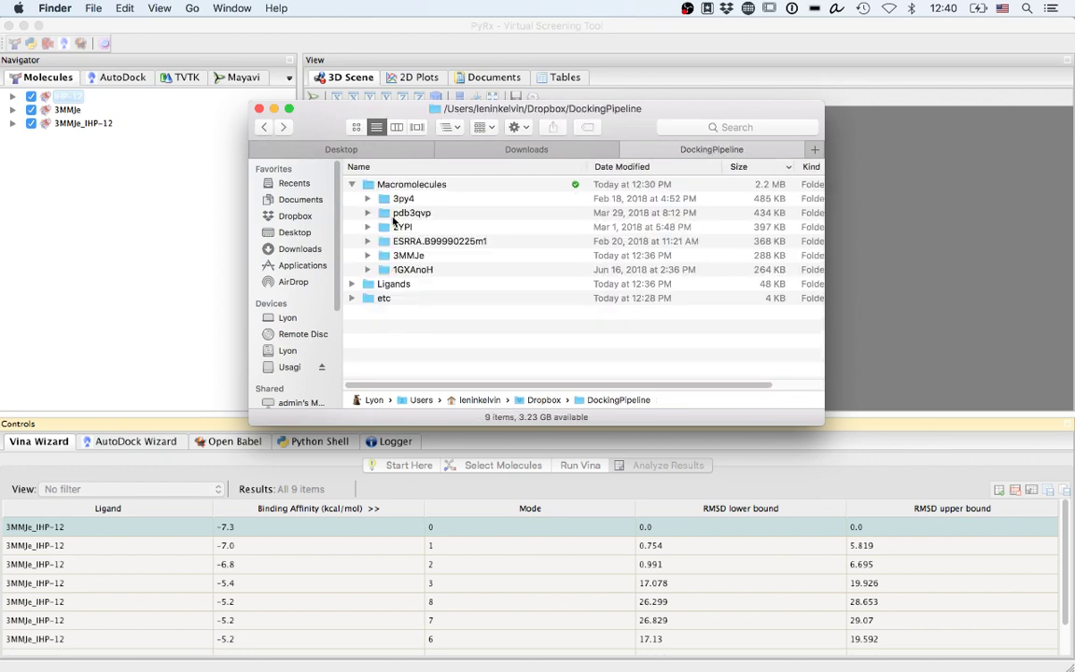
left_click(352, 185)
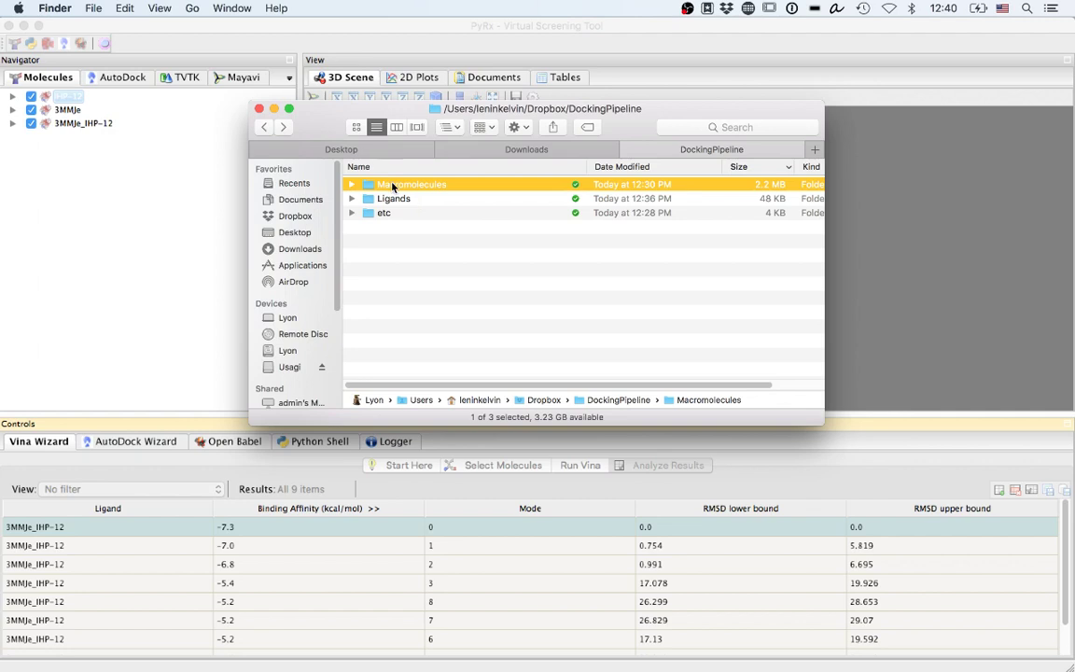
double_click(397, 187)
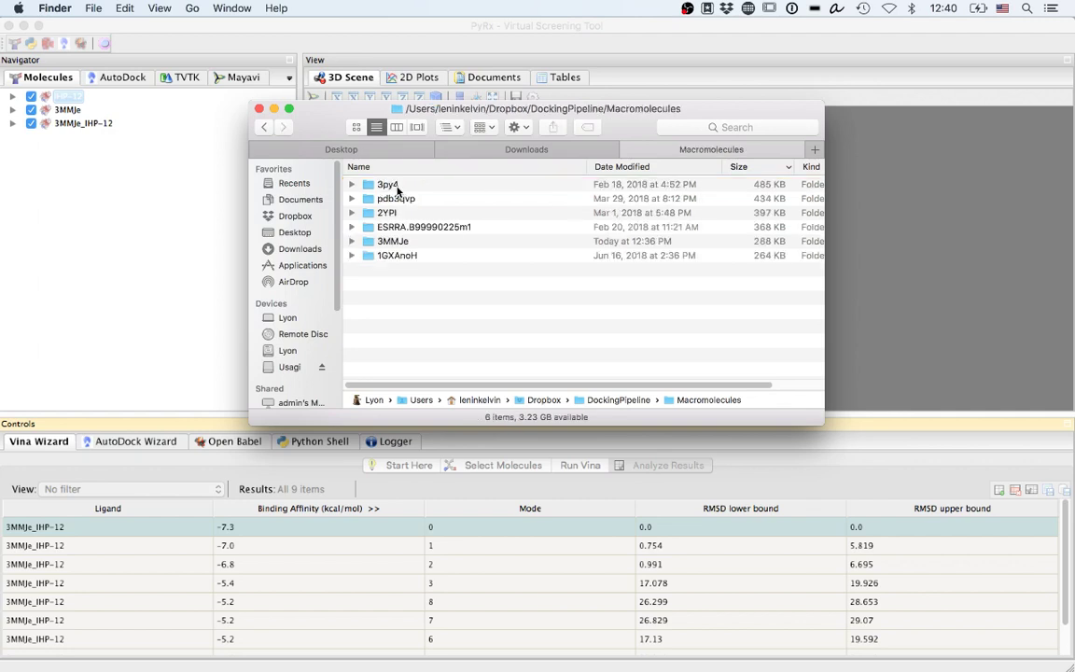
double_click(398, 240)
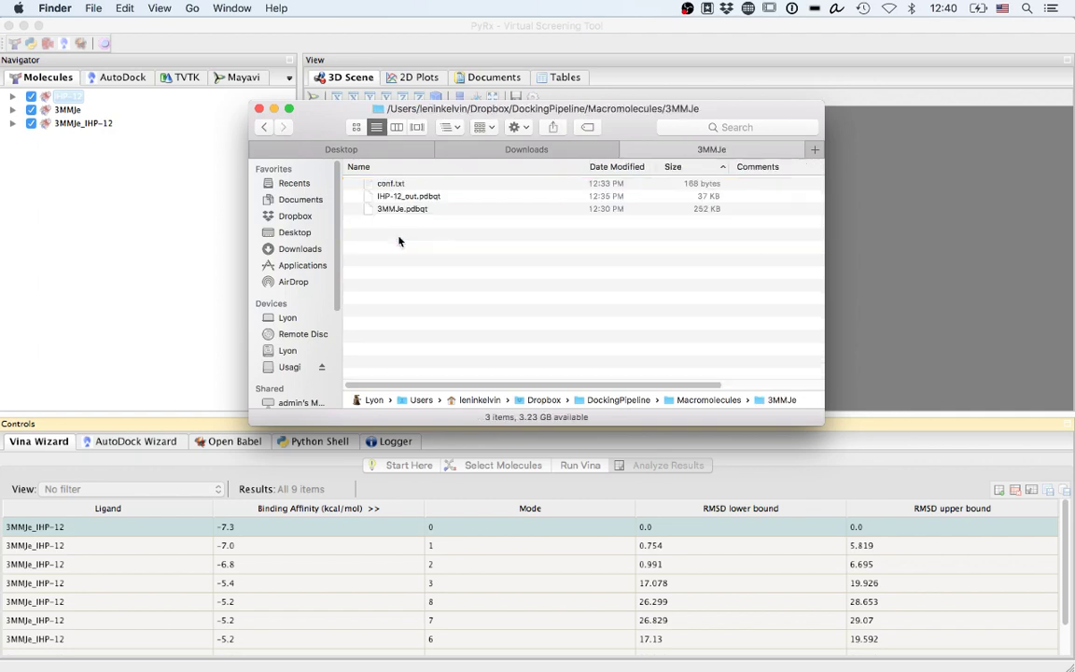
Step: Select the docking output IHP-12_out.pdbqt and the configuration file conf.txt in turn to identify them
left_click(441, 201)
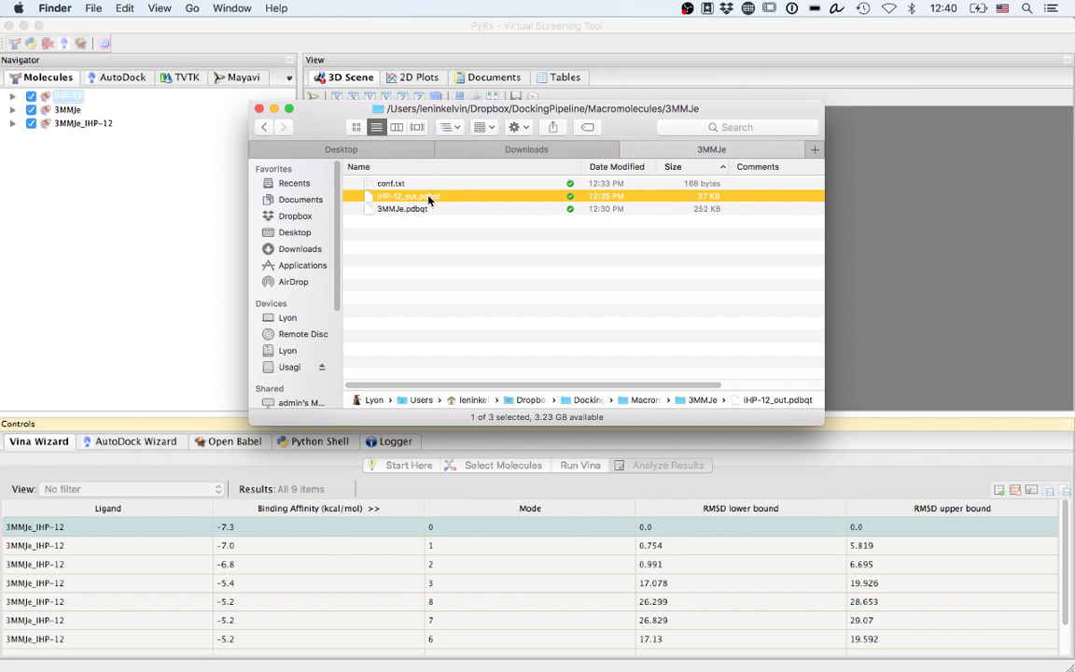
left_click(404, 184)
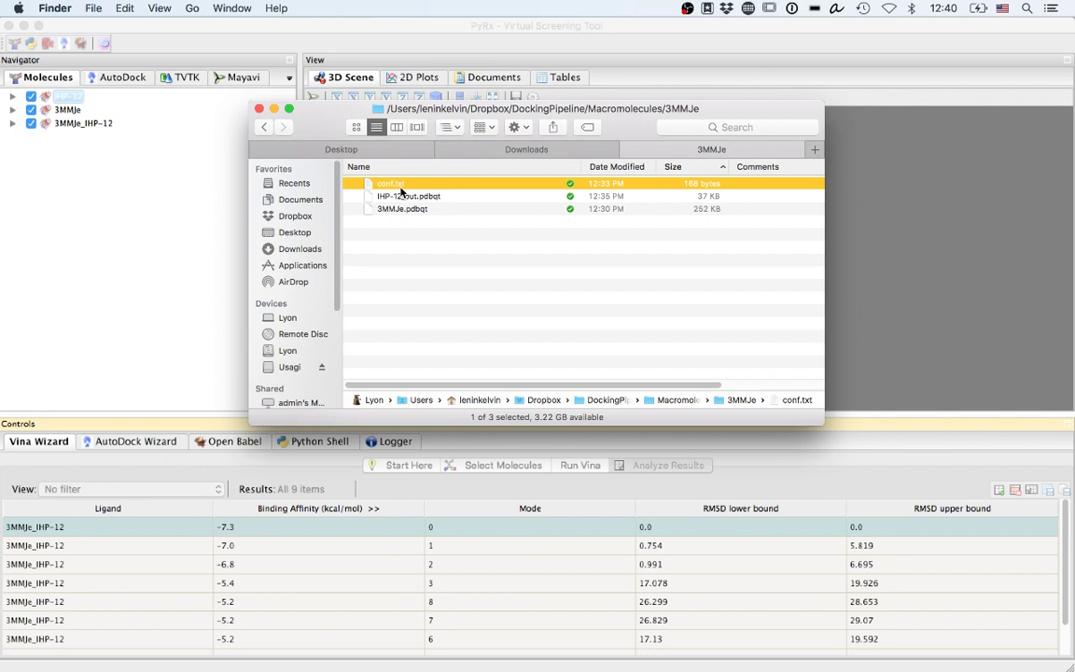
left_click(433, 249)
Step: Open 3MMJe.pdbqt from the 3MMJe folder with Chimera, enabling all applications and sorting them by name to find it
left_click(419, 211)
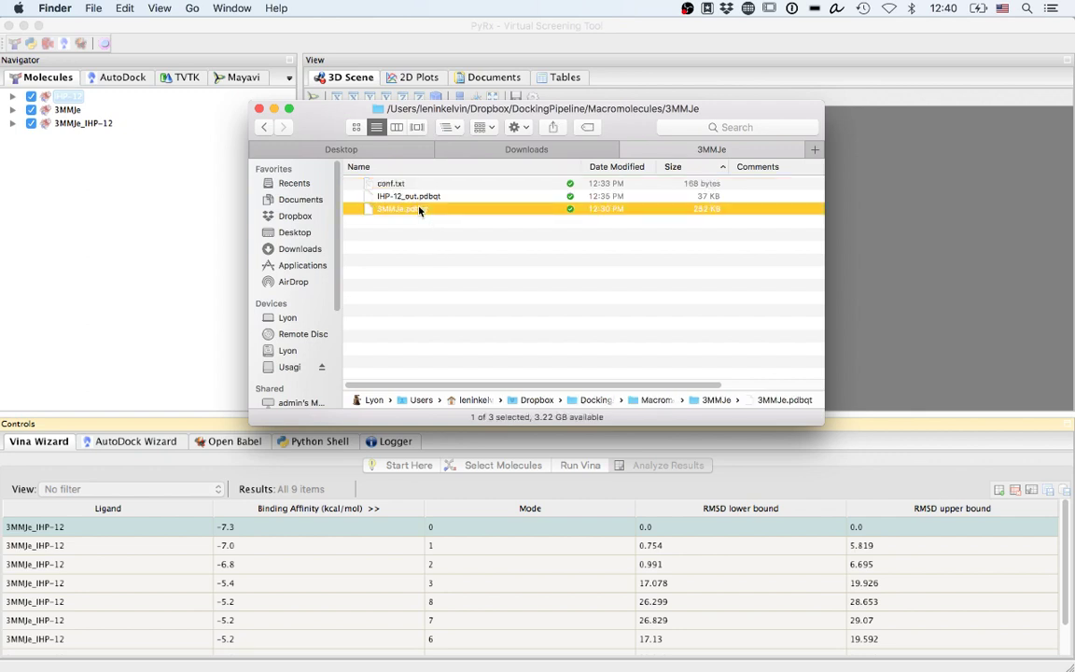
right_click(419, 210)
mouse_move(497, 227)
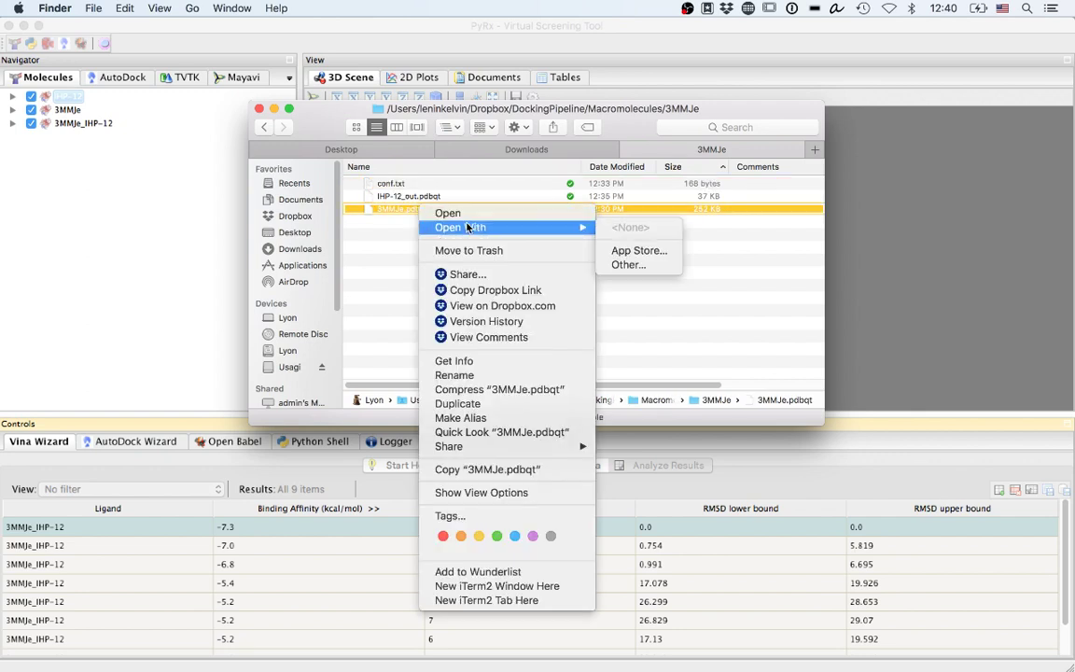
left_click(627, 266)
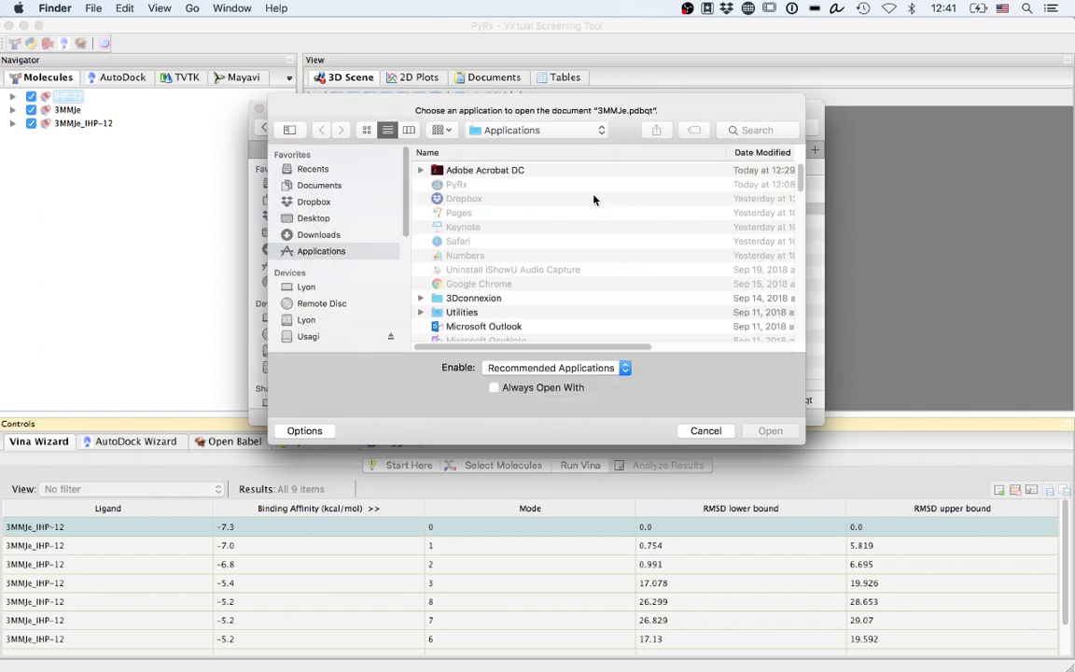
scroll(525, 266, "down", 5)
left_click(520, 370)
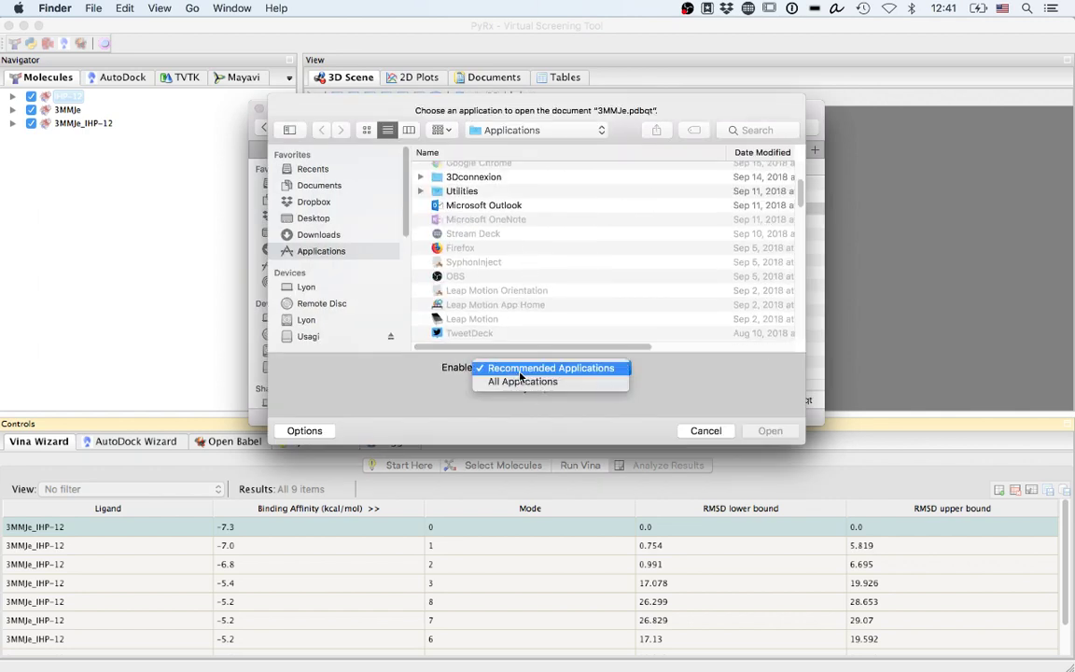
left_click(523, 382)
scroll(516, 287, "down", 5)
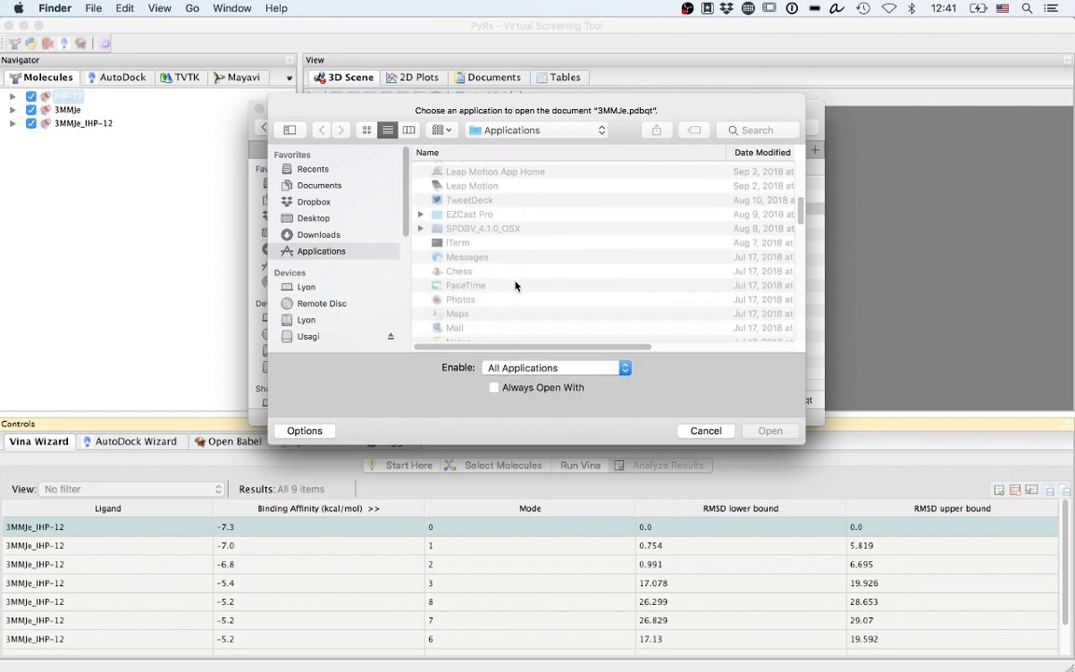
left_click(509, 153)
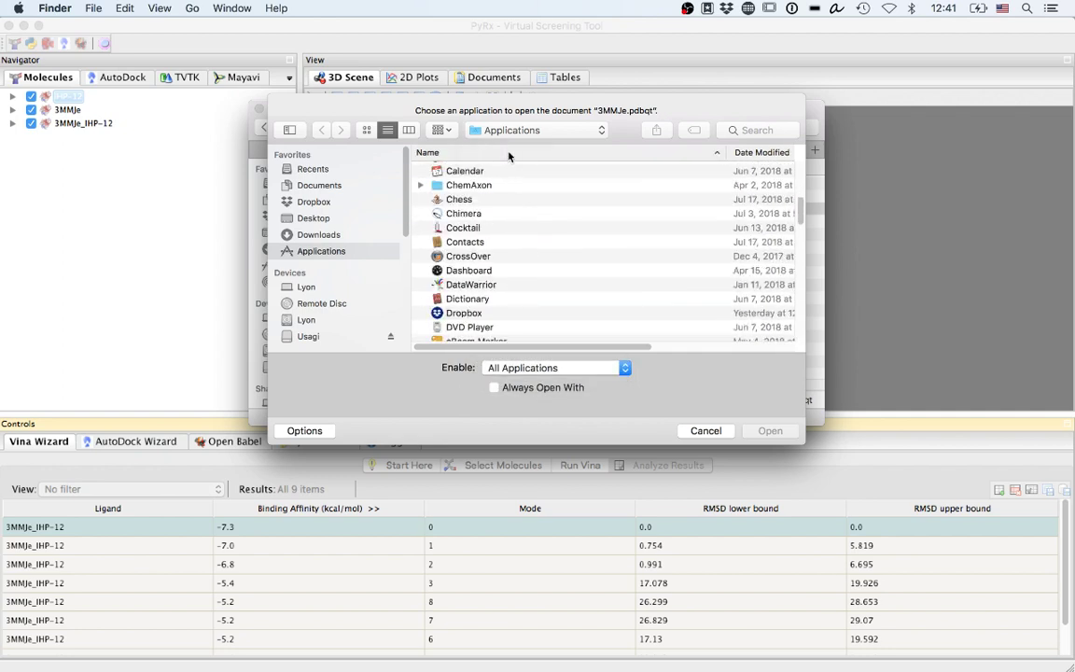
double_click(496, 212)
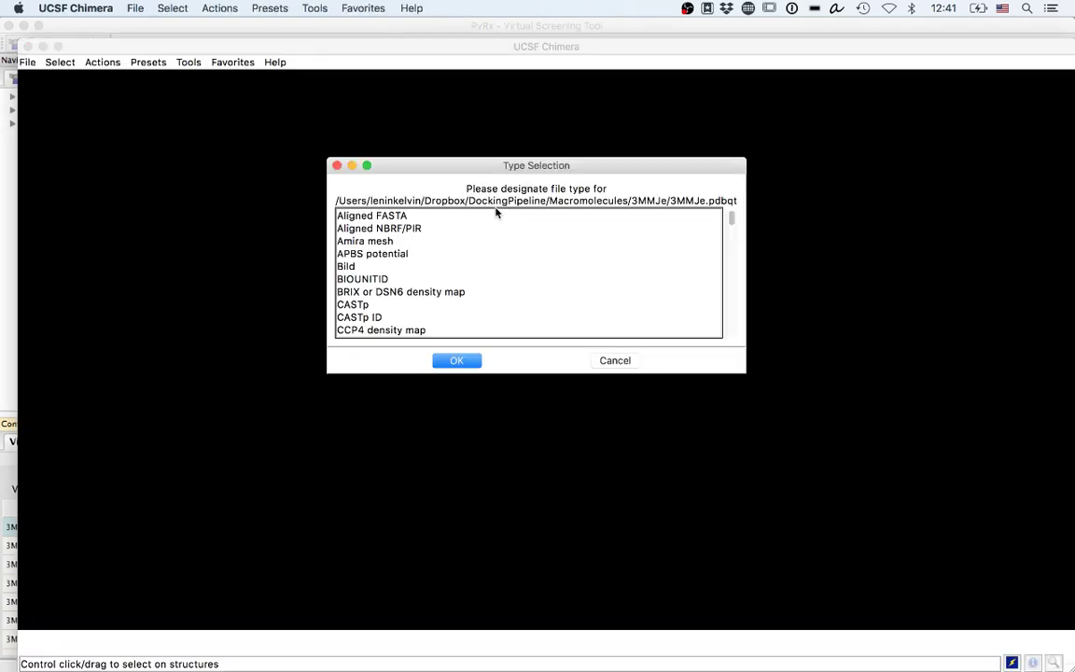
Step: Designate PDB as the file type for 3MMJe.pdbqt and load the structure
scroll(494, 271, "down", 10)
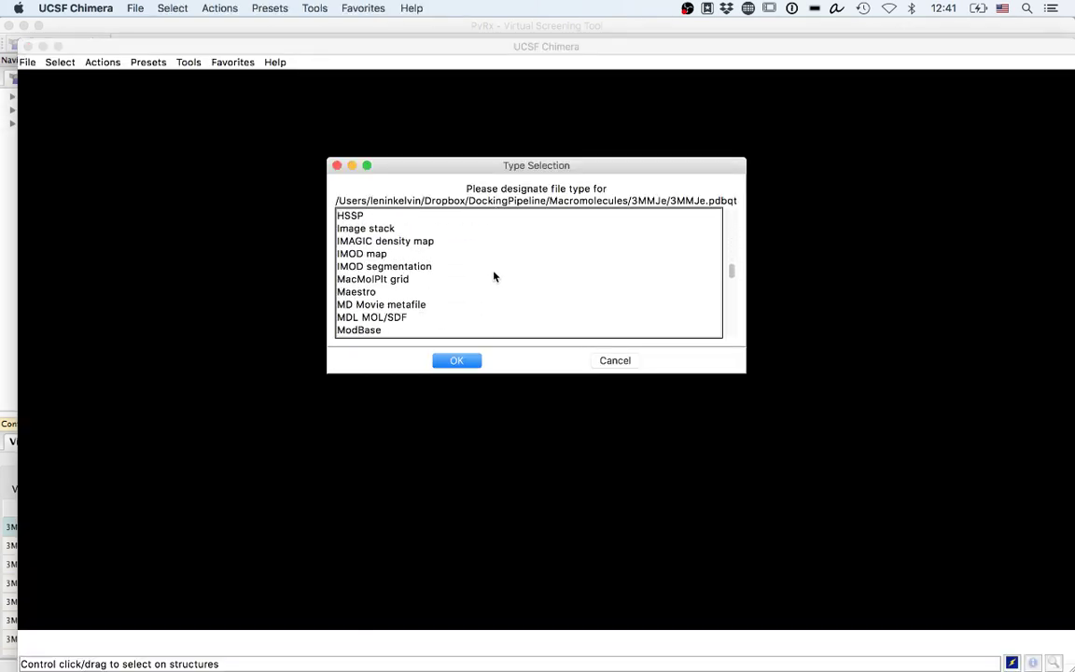
scroll(494, 276, "down", 3)
left_click(385, 330)
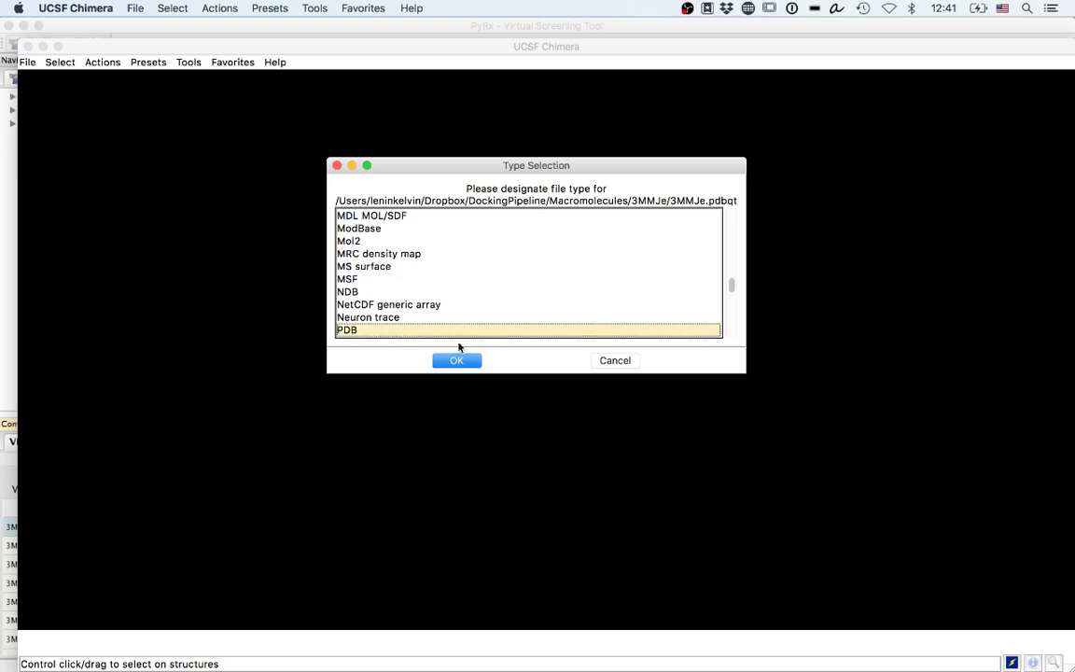
left_click(456, 361)
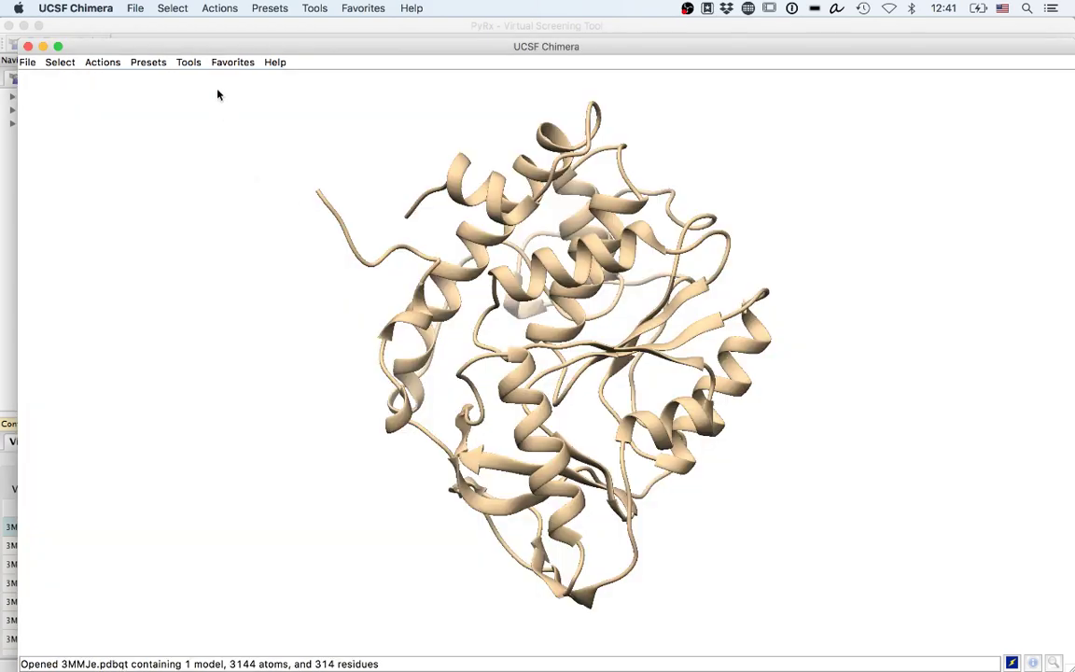
Step: Start ViewDock and browse for the dock results in Dropbox/DockingPipeline/Macromolecules/3MMJe
left_click(187, 61)
mouse_move(230, 161)
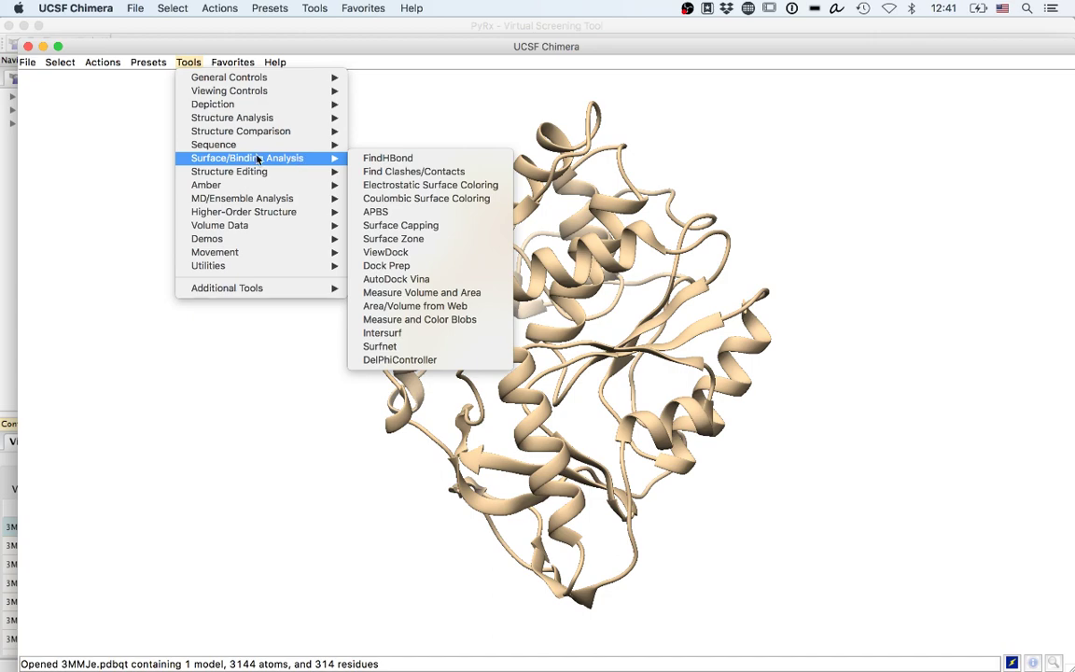
left_click(389, 251)
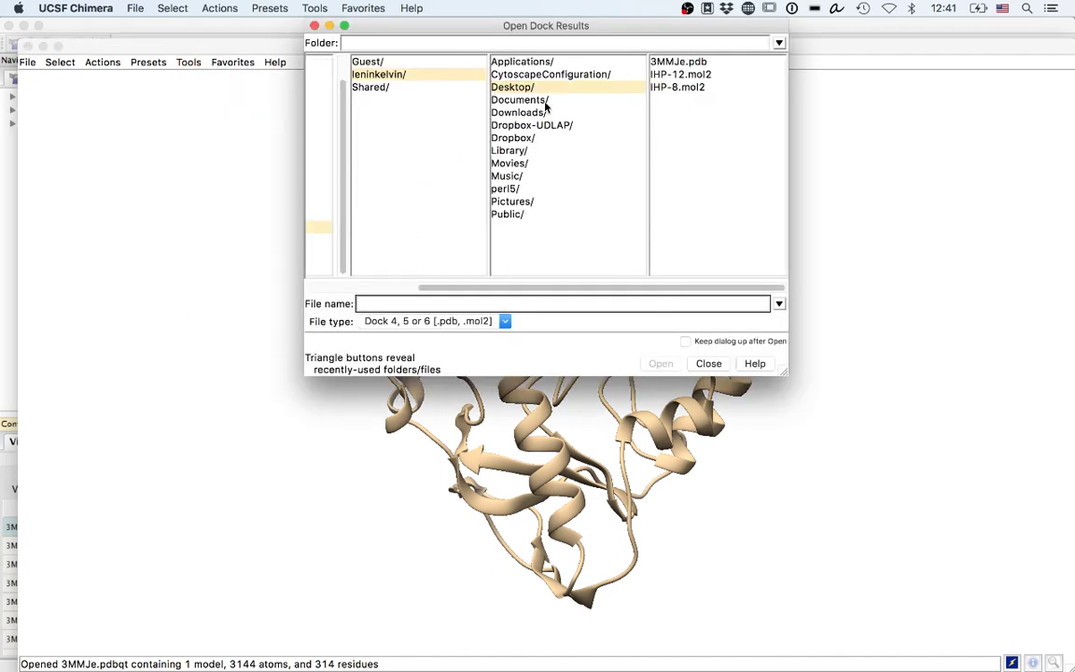
double_click(532, 139)
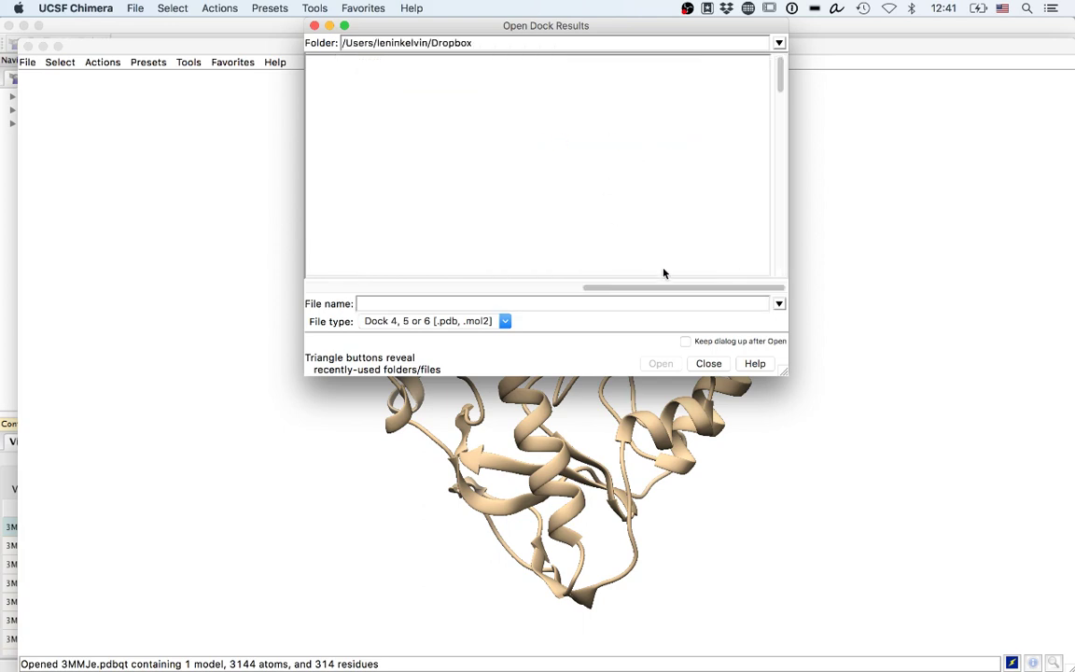
scroll(519, 250, "down", 6)
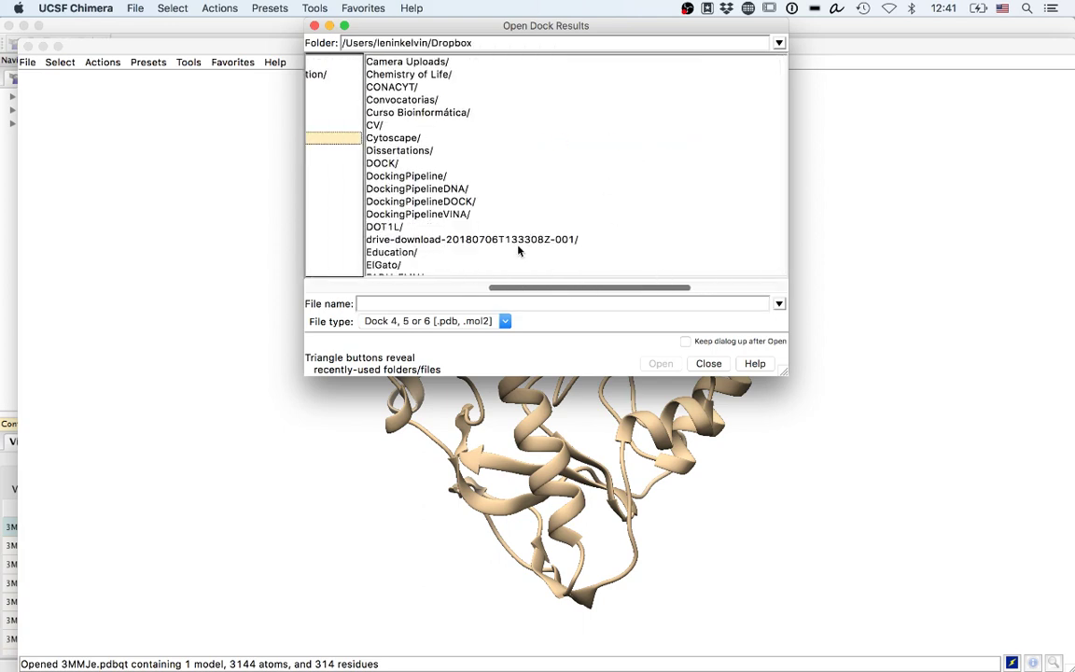
double_click(441, 177)
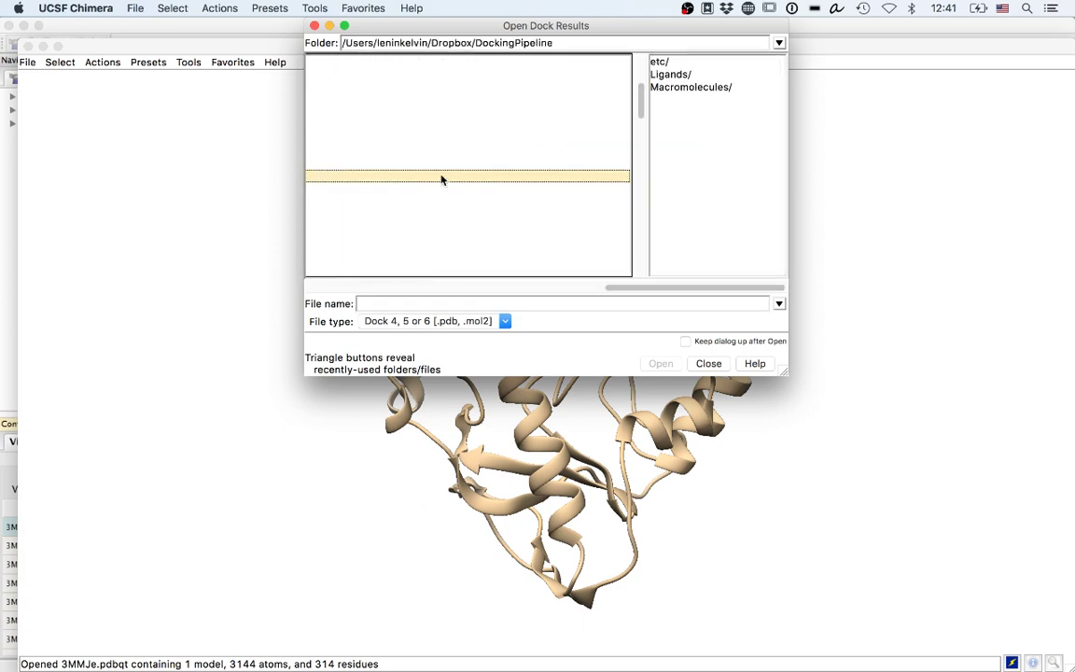
double_click(700, 88)
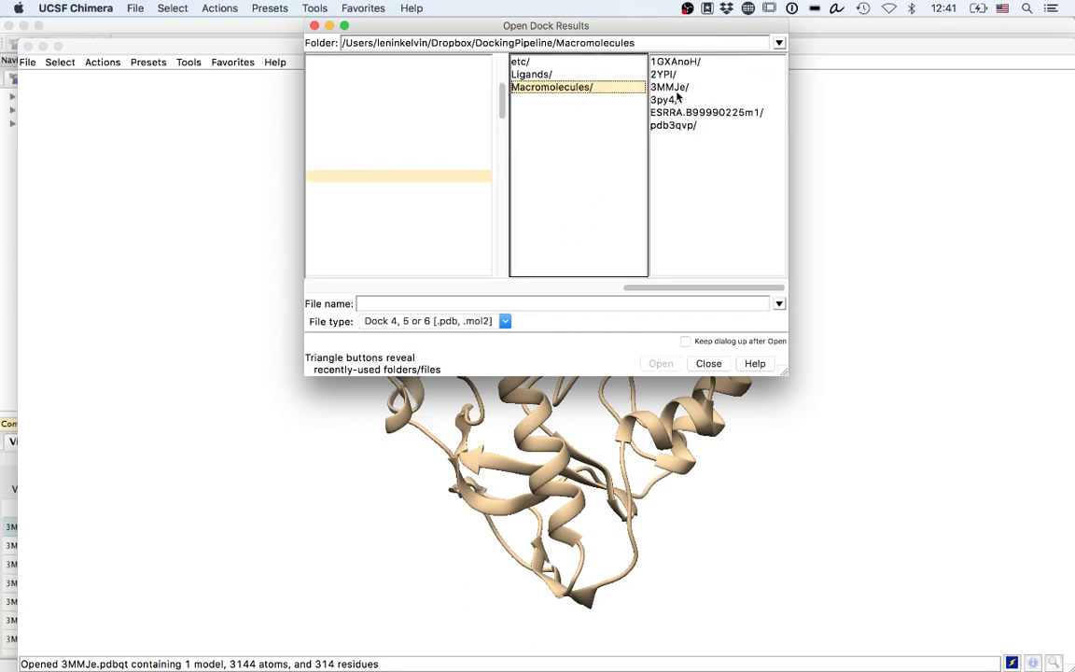
double_click(673, 89)
Step: Load IHP-12_out.pdbqt as AutoDock [.pdbqt] dock results and try to move the ViewDock window off the structure
left_click(448, 321)
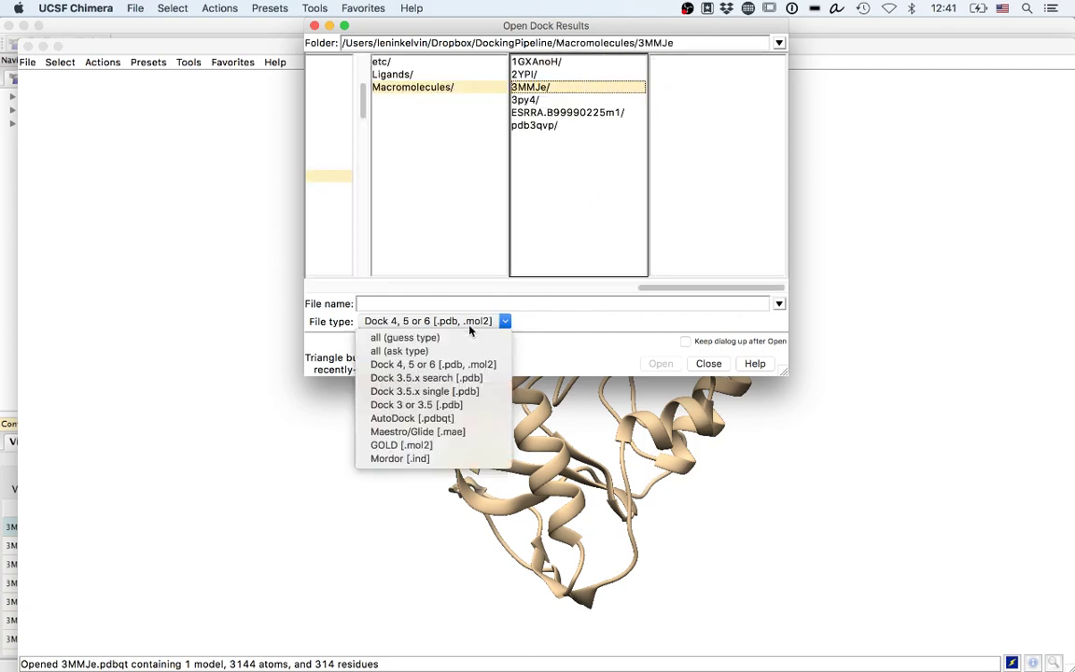
left_click(428, 418)
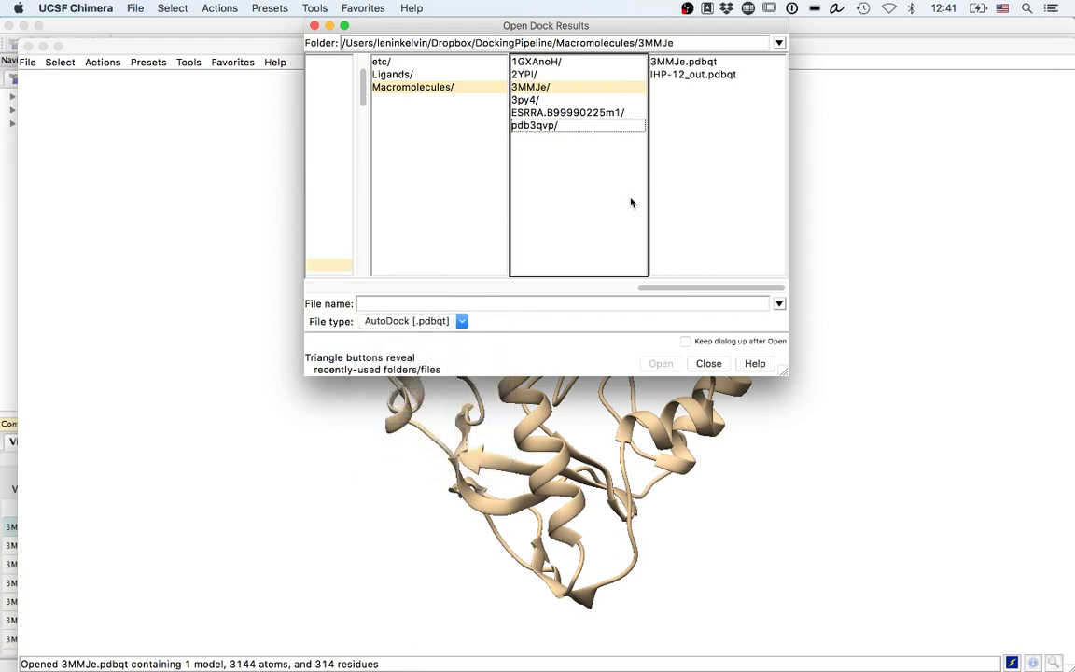
left_click(695, 75)
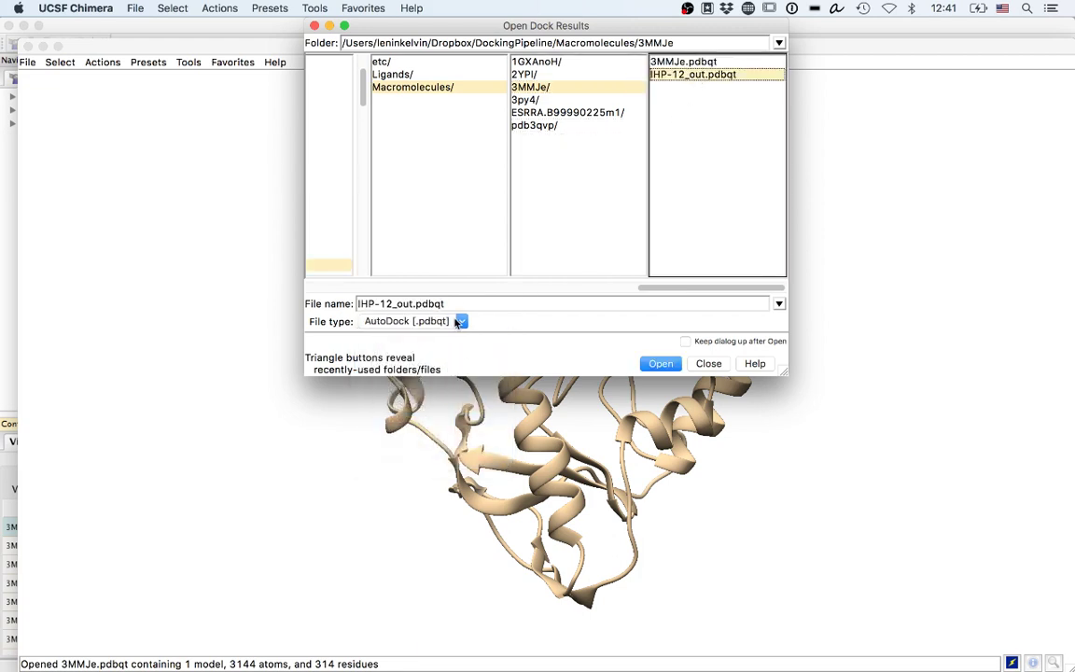
left_click(659, 363)
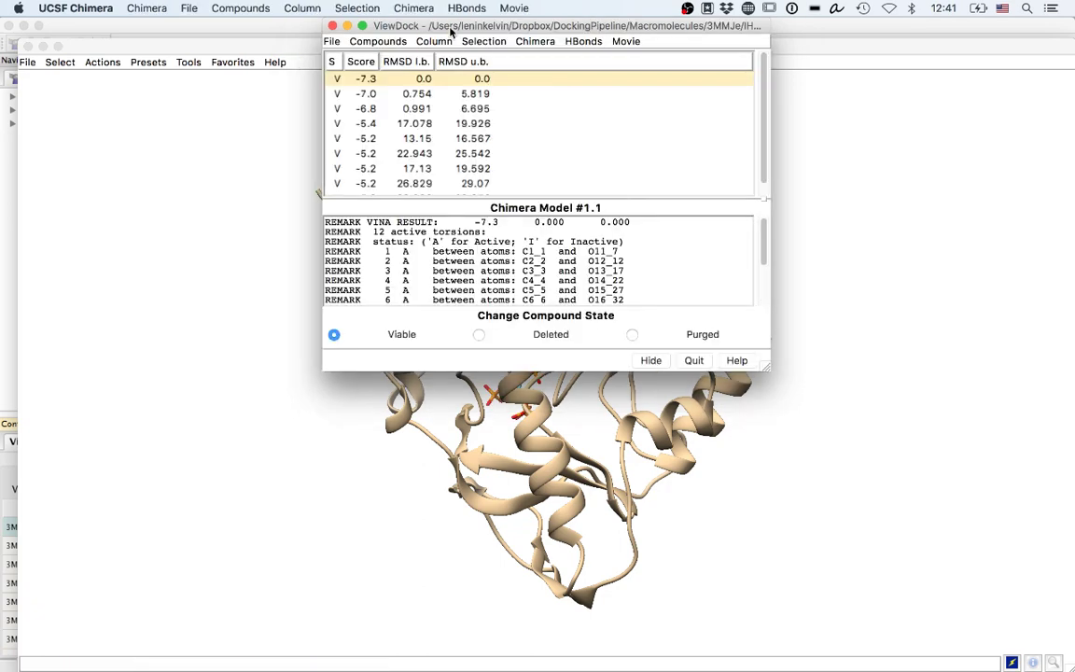
left_click_drag(452, 26, 605, 26)
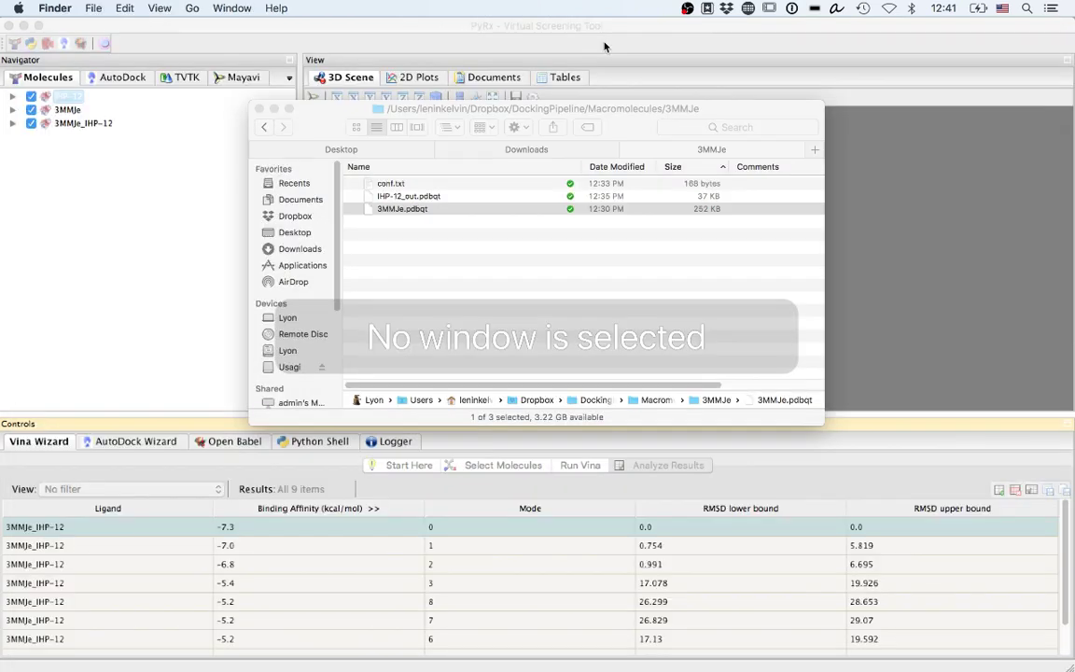
Step: Return to Finder and reopen 3MMJe.pdbqt with Chimera, enabling all applications in the application chooser
left_click(667, 266)
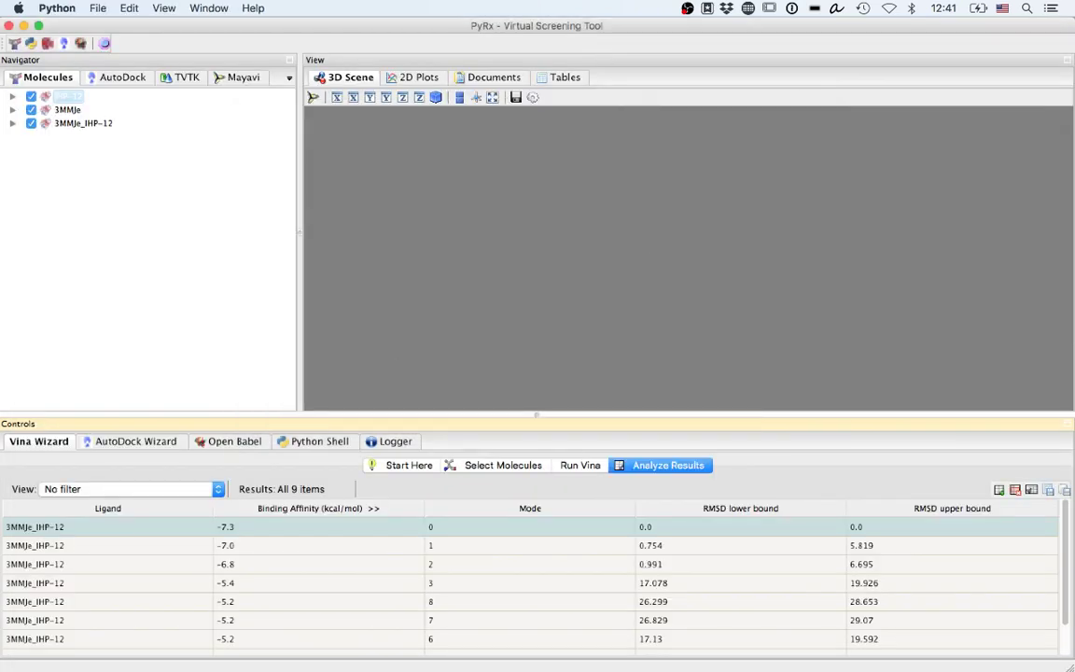
key("super+Tab")
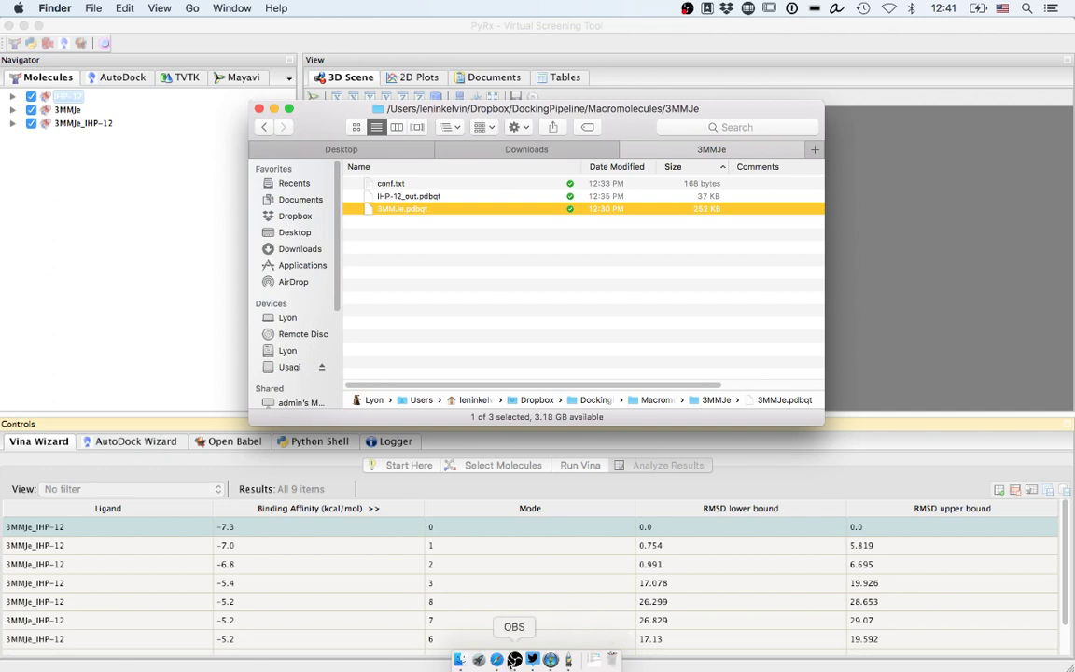
left_click(442, 215)
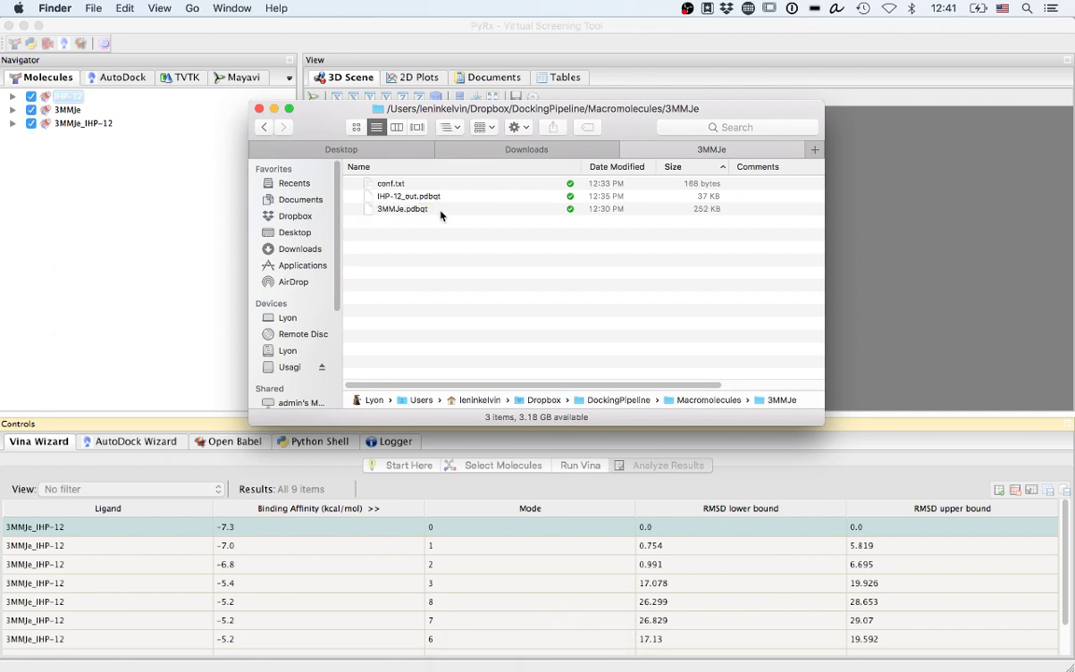
right_click(442, 212)
mouse_move(516, 231)
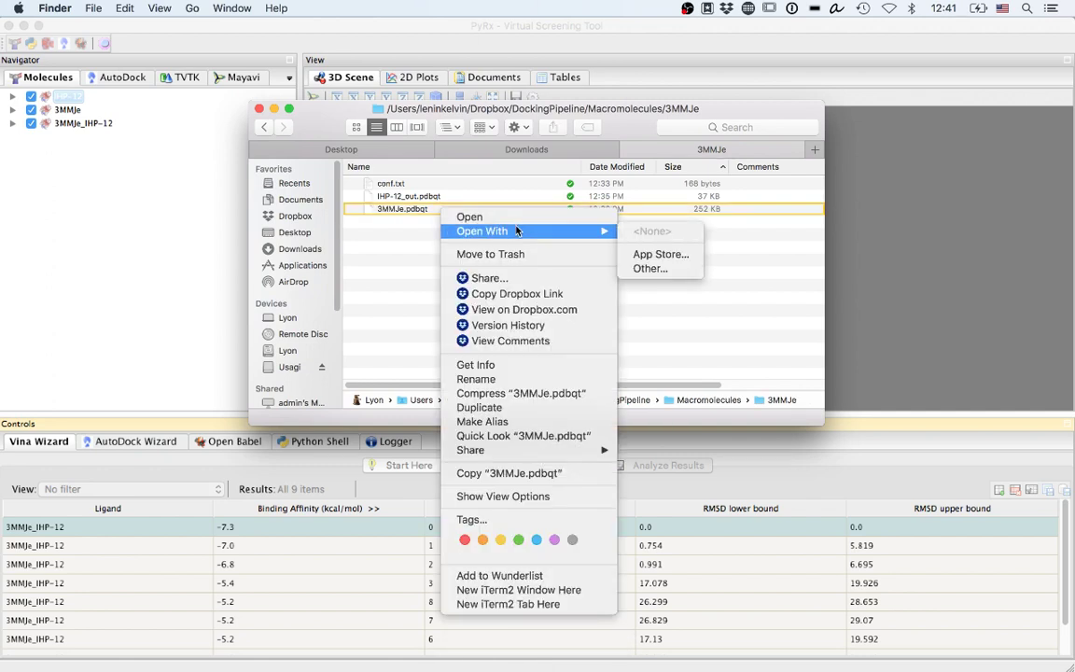
left_click(665, 270)
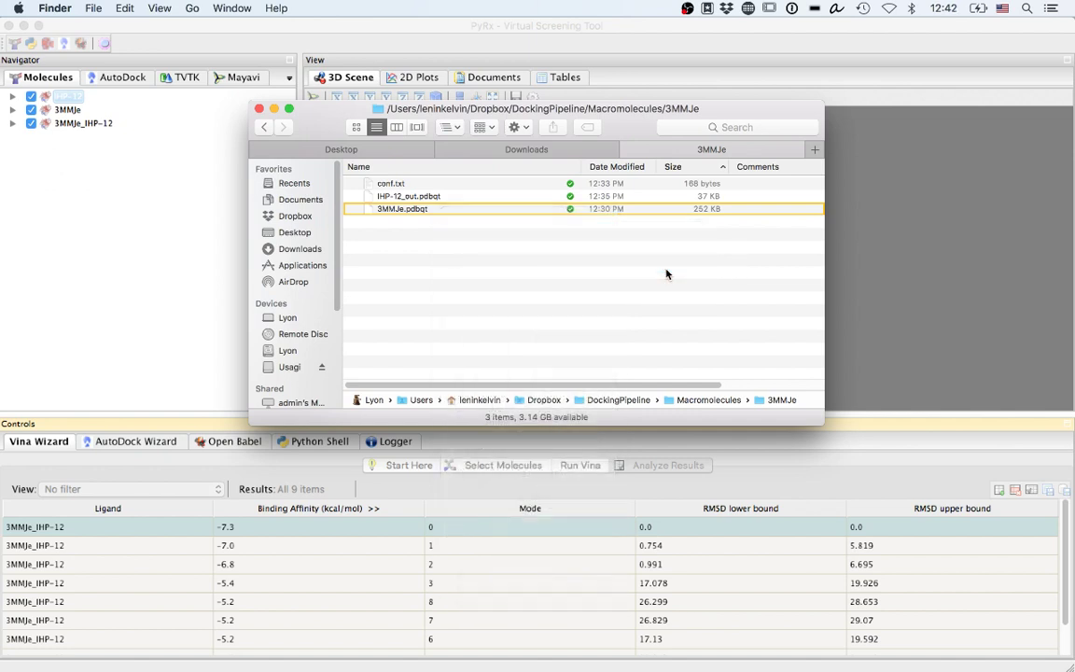
scroll(573, 276, "down", 5)
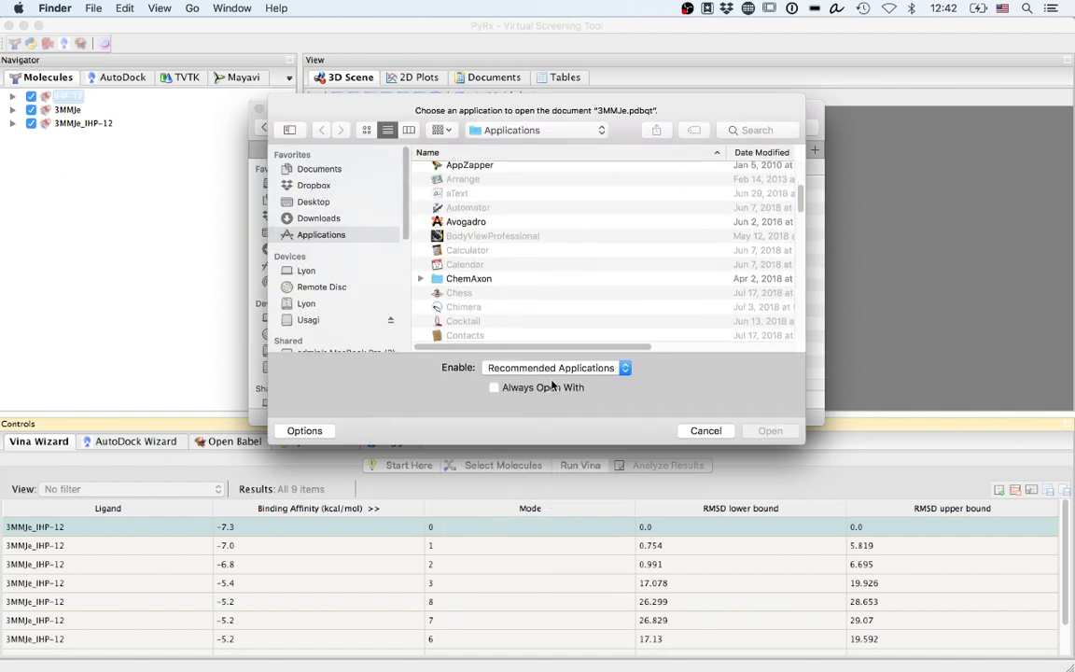
left_click(550, 368)
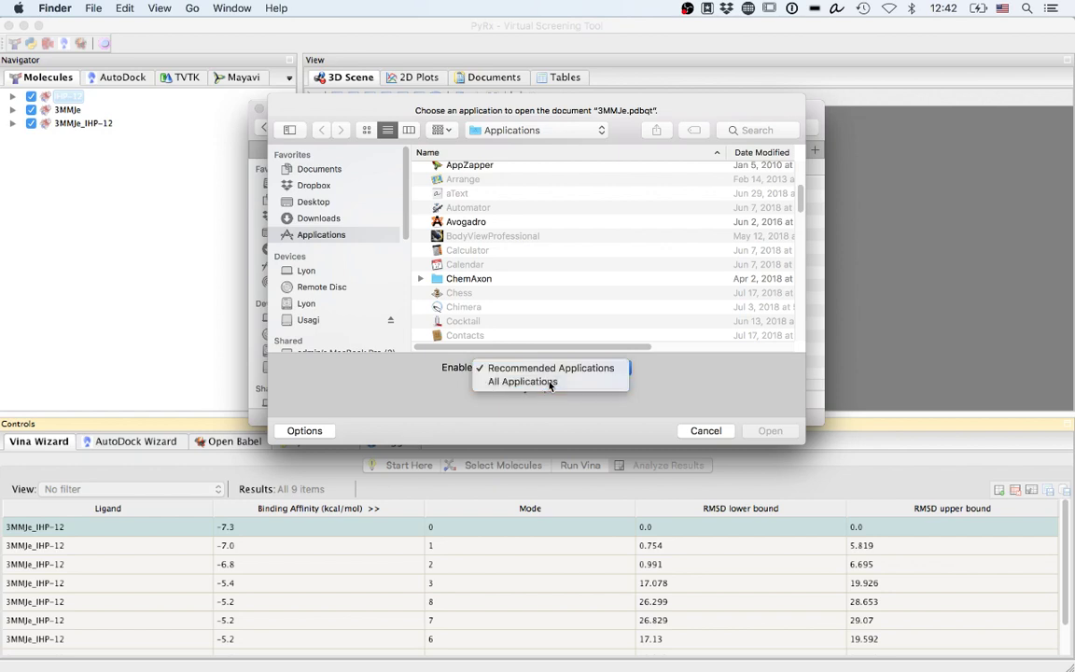
left_click(523, 380)
left_click(467, 308)
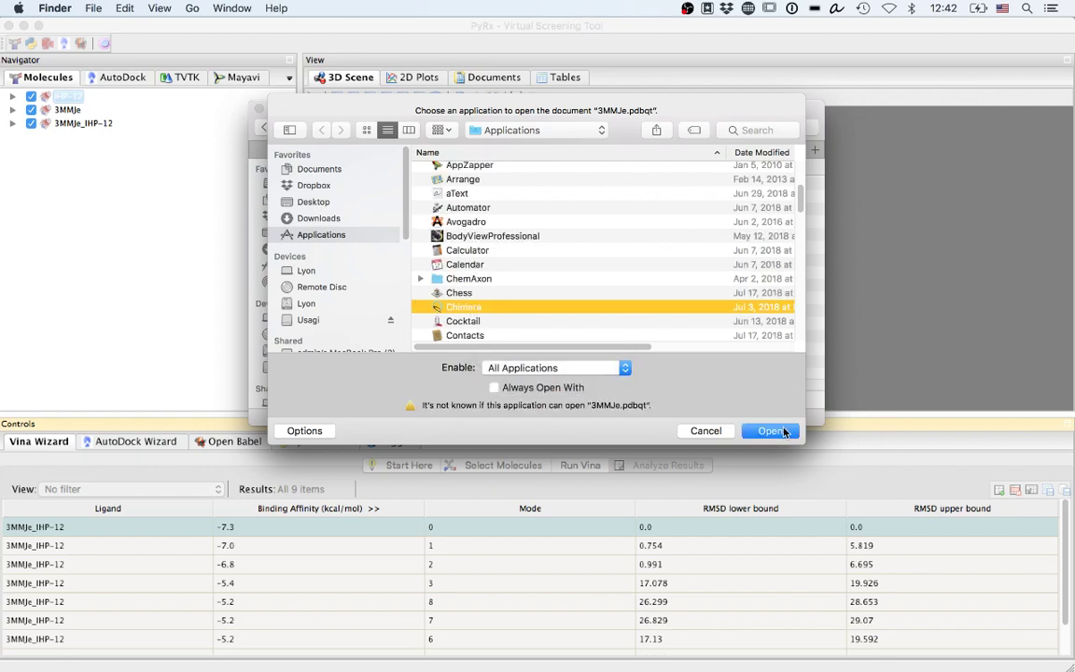
left_click(771, 431)
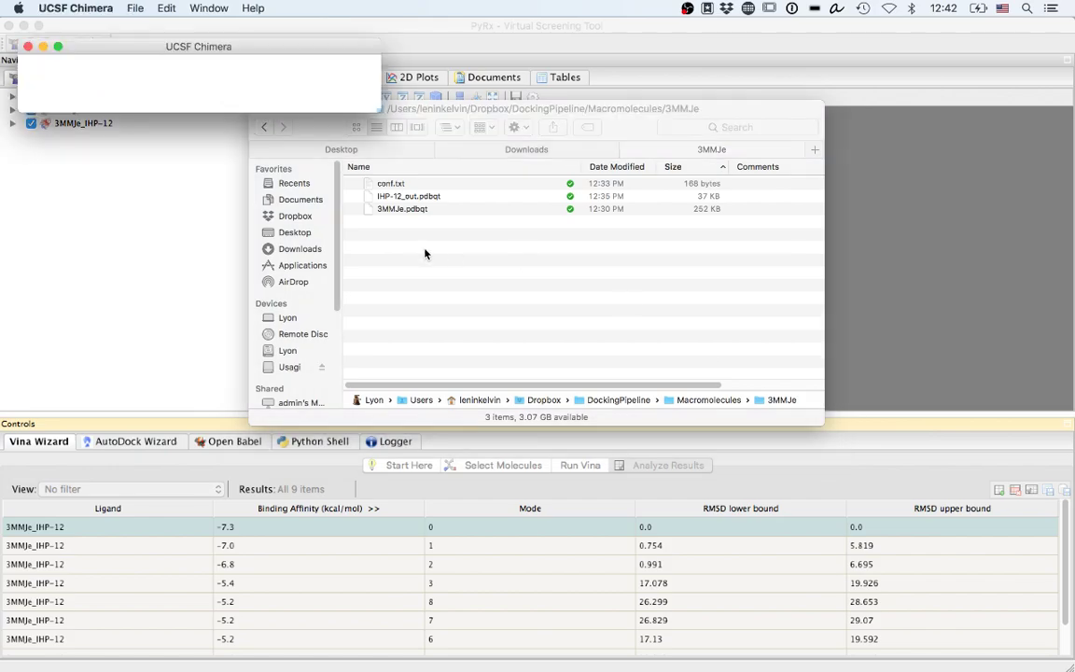
Step: Designate PDB as the file type for the reopened 3MMJe.pdbqt and load the protein structure
scroll(404, 270, "down", 4)
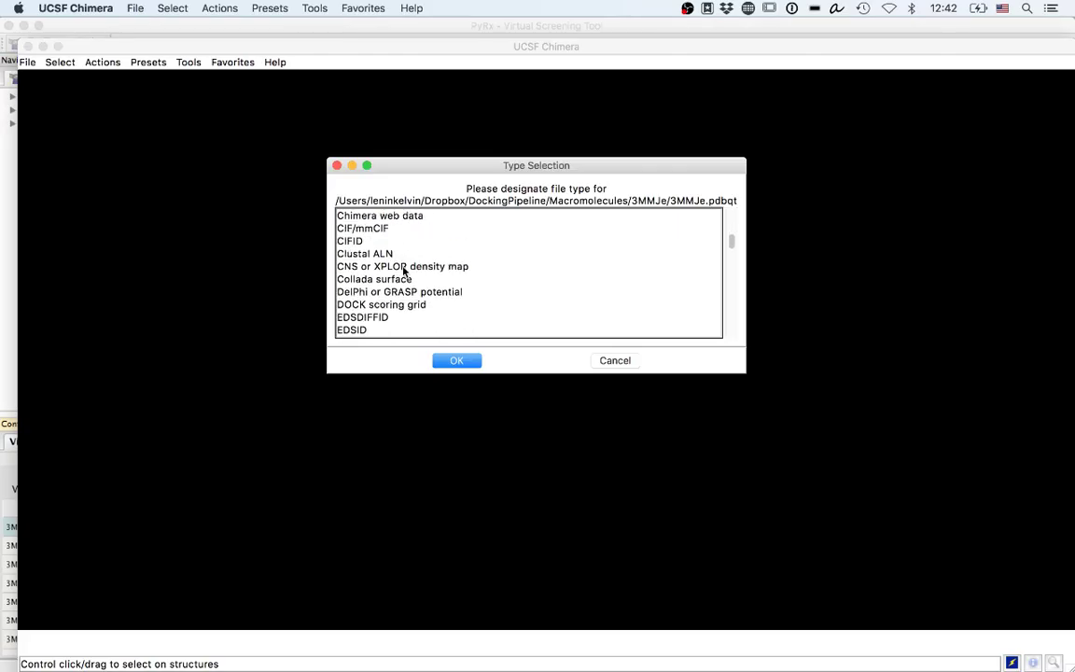
scroll(404, 271, "down", 10)
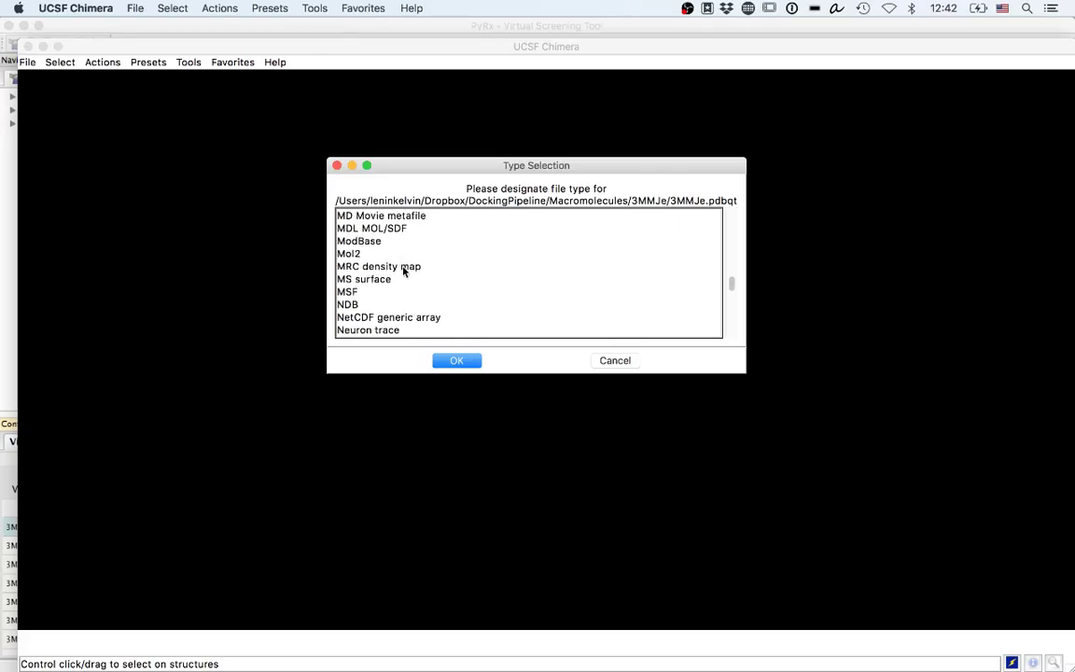
scroll(404, 271, "down", 1)
left_click(367, 329)
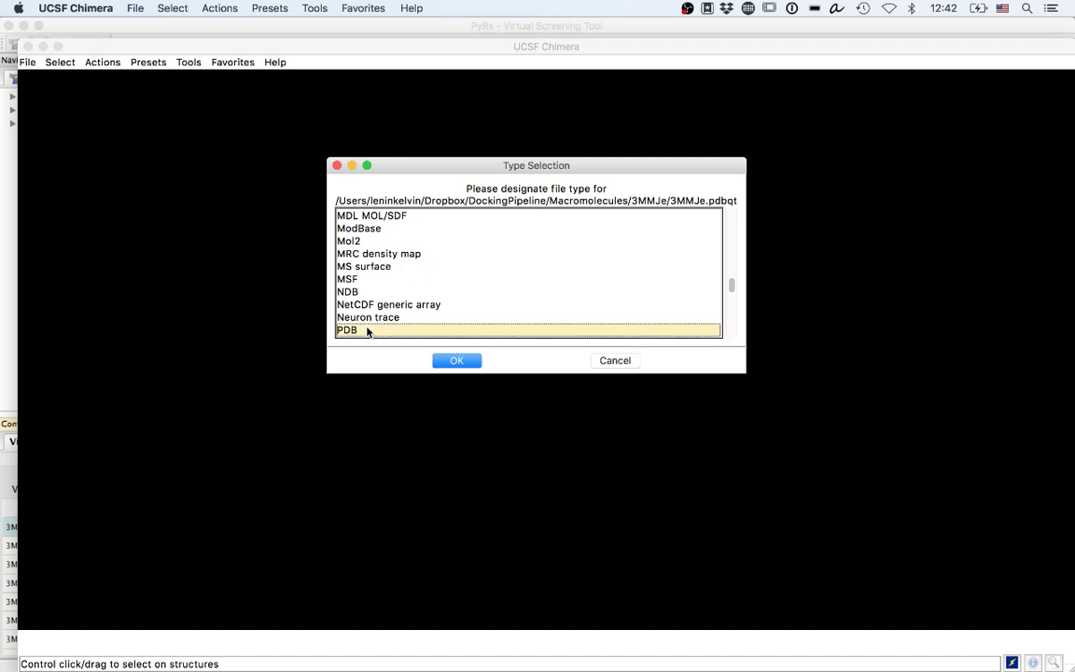
left_click(441, 367)
Step: Resize the Chimera window to fill the left half of the screen
left_click(188, 62)
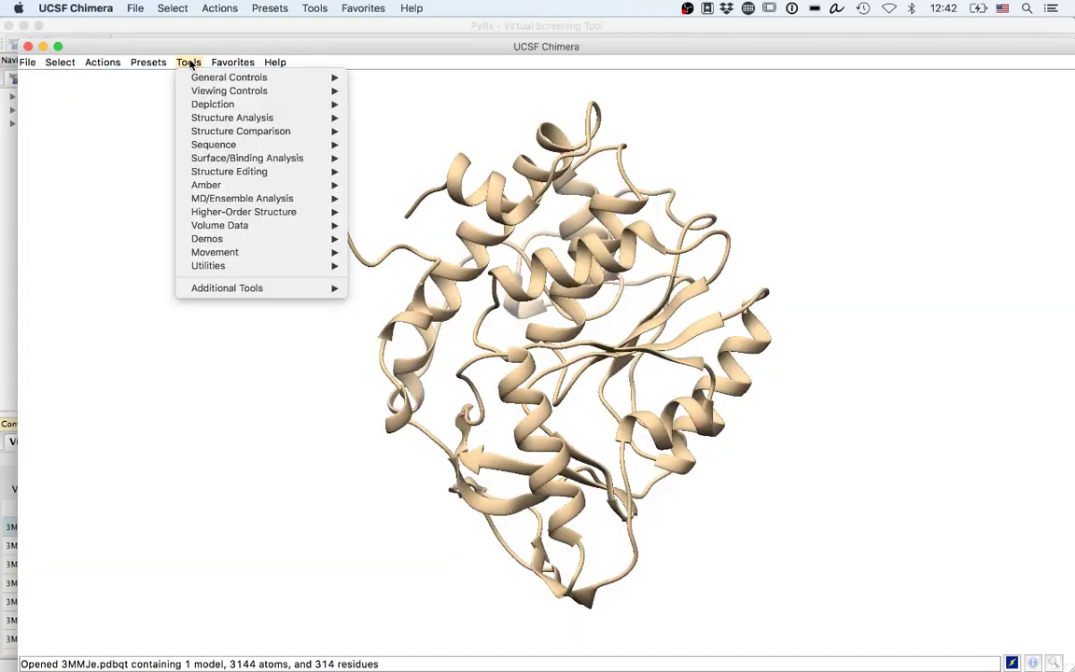
left_click(460, 71)
left_click_drag(487, 47, 377, 298)
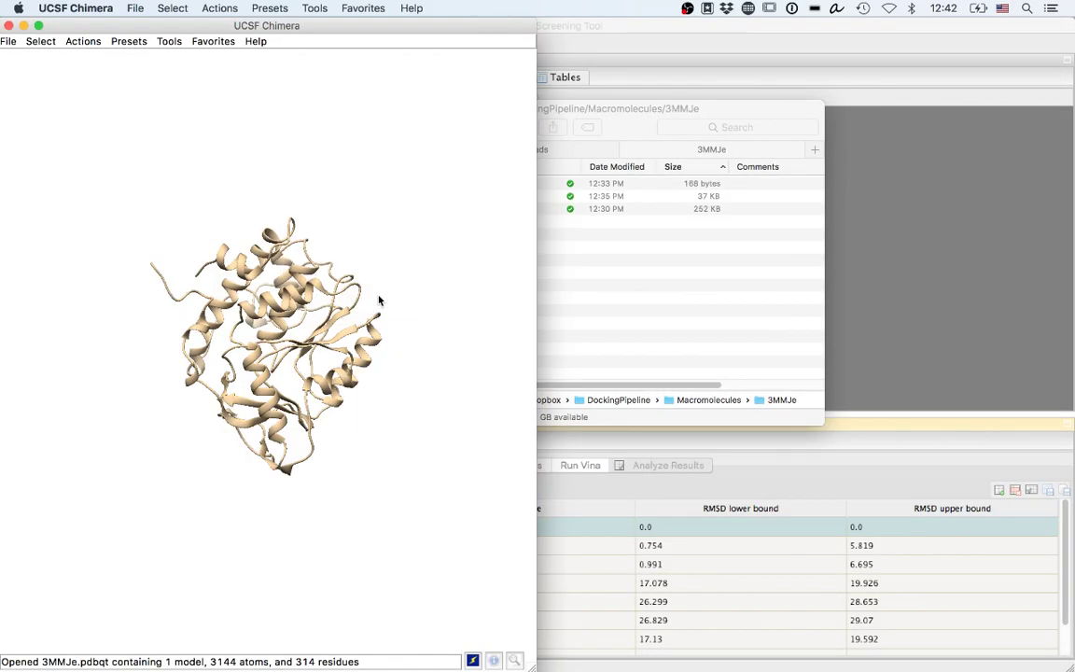
Step: Load IHP-12_out.pdbqt as AutoDock [.pdbqt] dock results in ViewDock and enlarge the results window
left_click(169, 41)
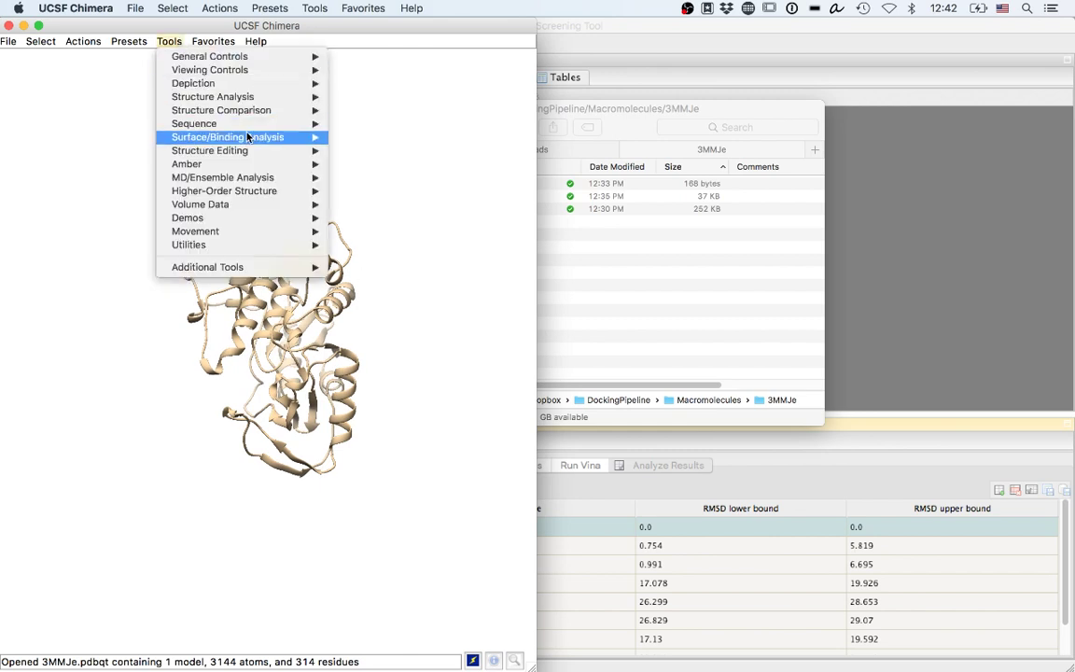
left_click(404, 235)
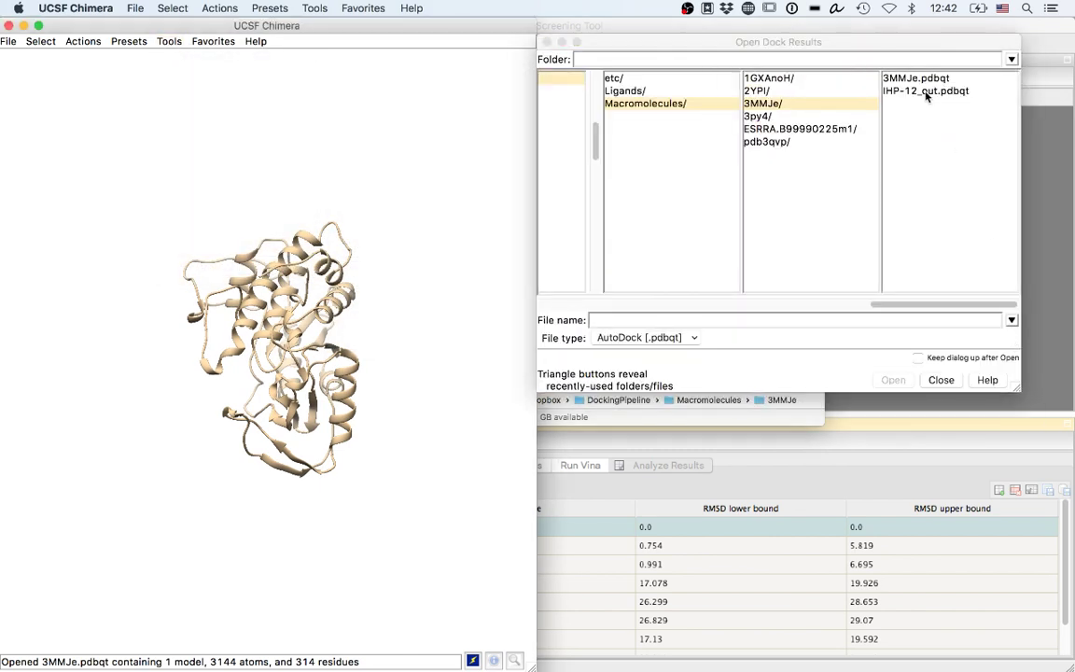
left_click(925, 91)
left_click(893, 380)
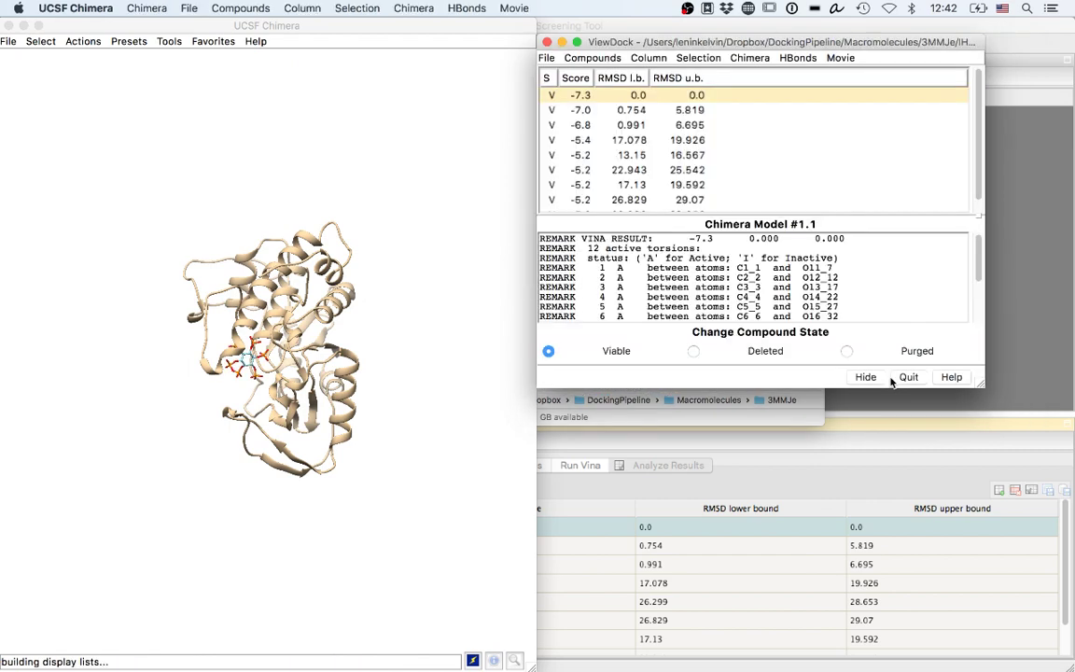
left_click_drag(978, 378, 1003, 431)
Step: Examine the docked pose scoring -7.3 up close within the protein's binding pocket from several angles
left_click(378, 180)
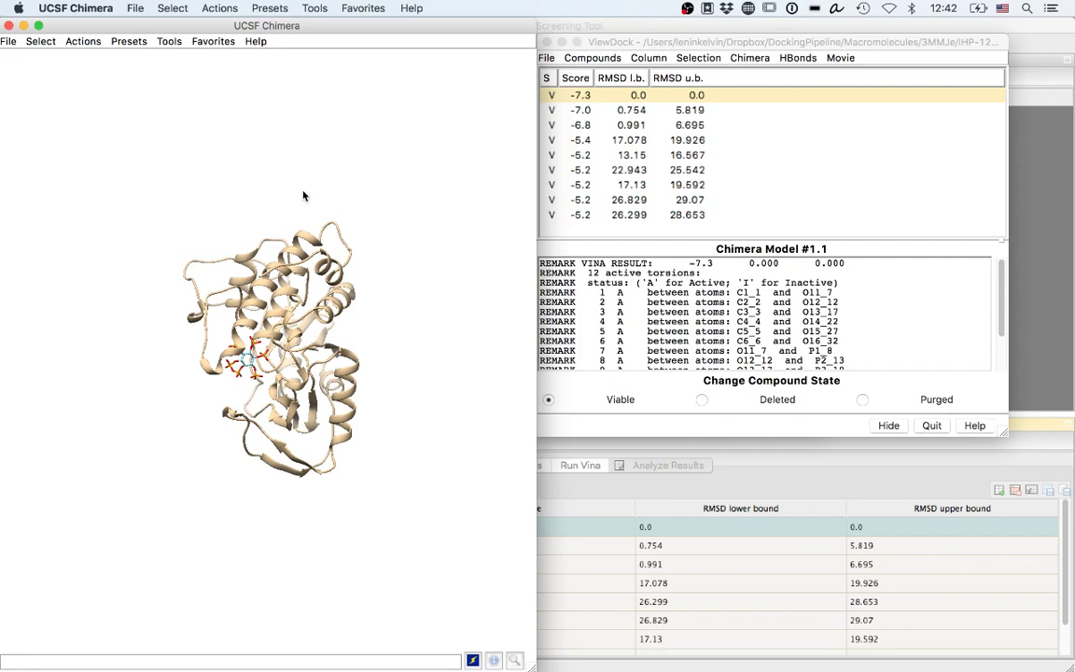
left_click_drag(224, 269, 314, 315)
scroll(313, 315, "up", 10)
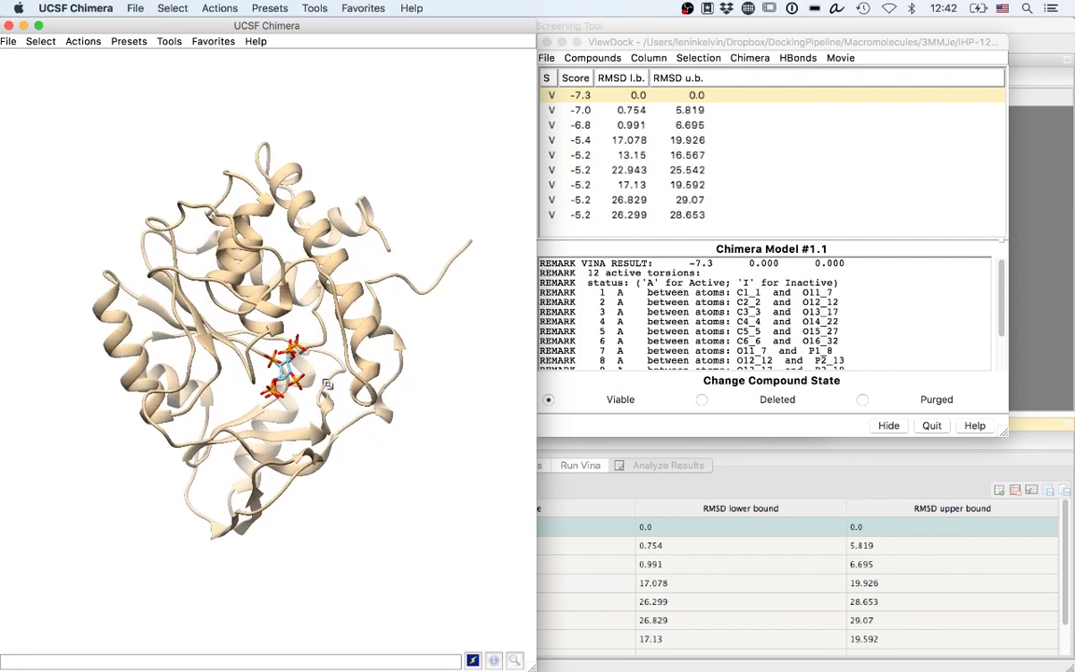
left_click_drag(167, 351, 516, 152)
scroll(332, 394, "up", 5)
Step: Display the second through sixth docked poses in turn and examine where each one sits on the protein
left_click(583, 110)
left_click(595, 125)
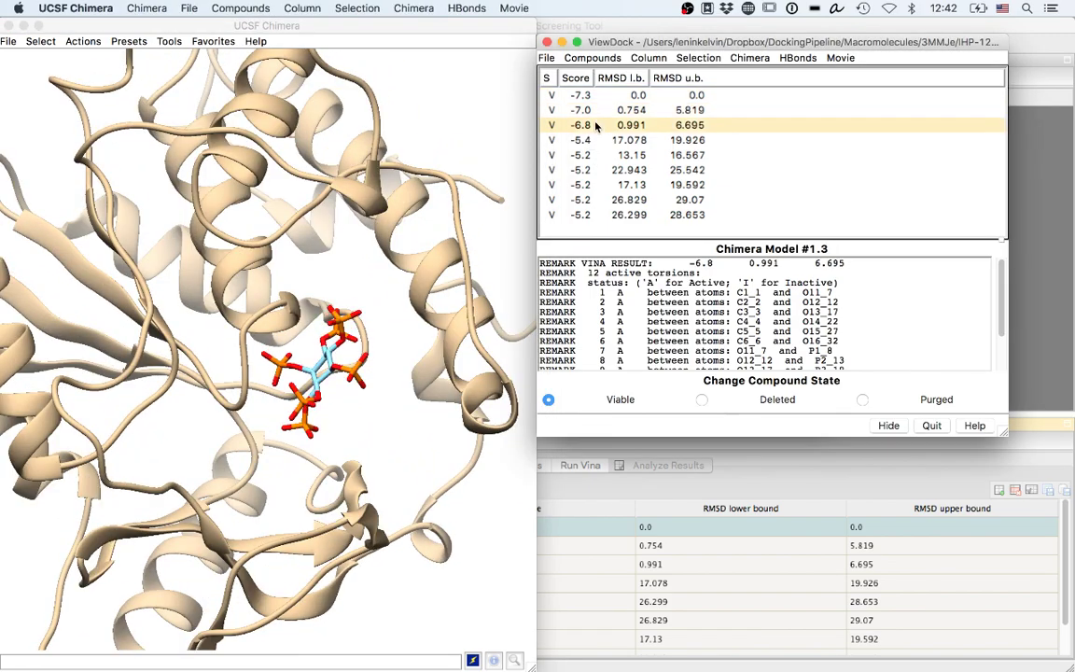
left_click(595, 140)
left_click(598, 155)
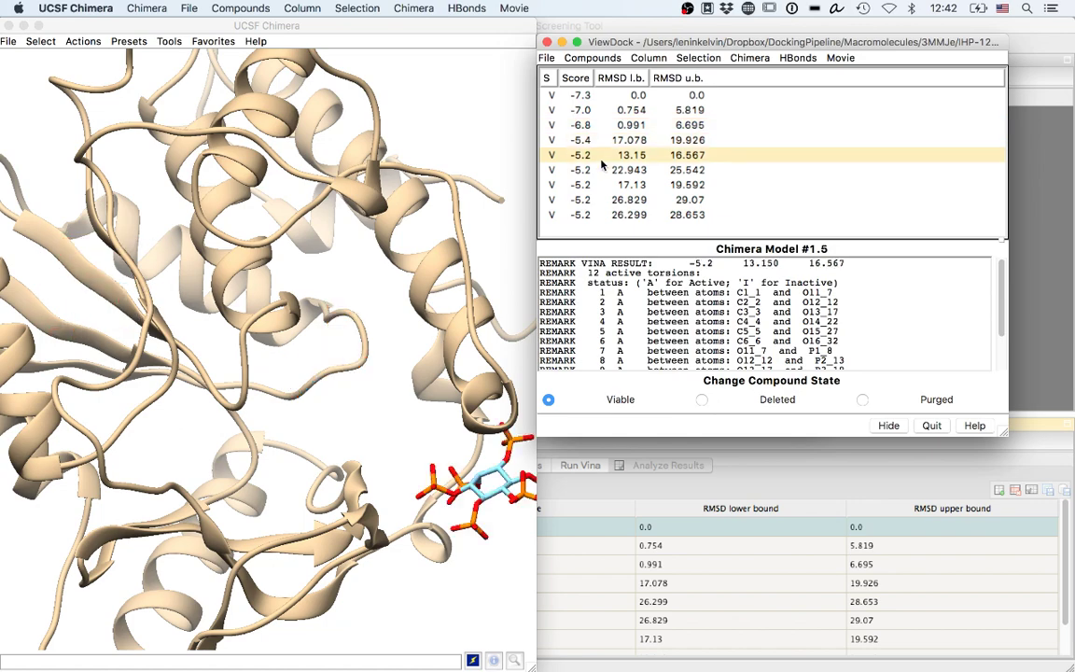
left_click(602, 170)
scroll(373, 280, "down", 5)
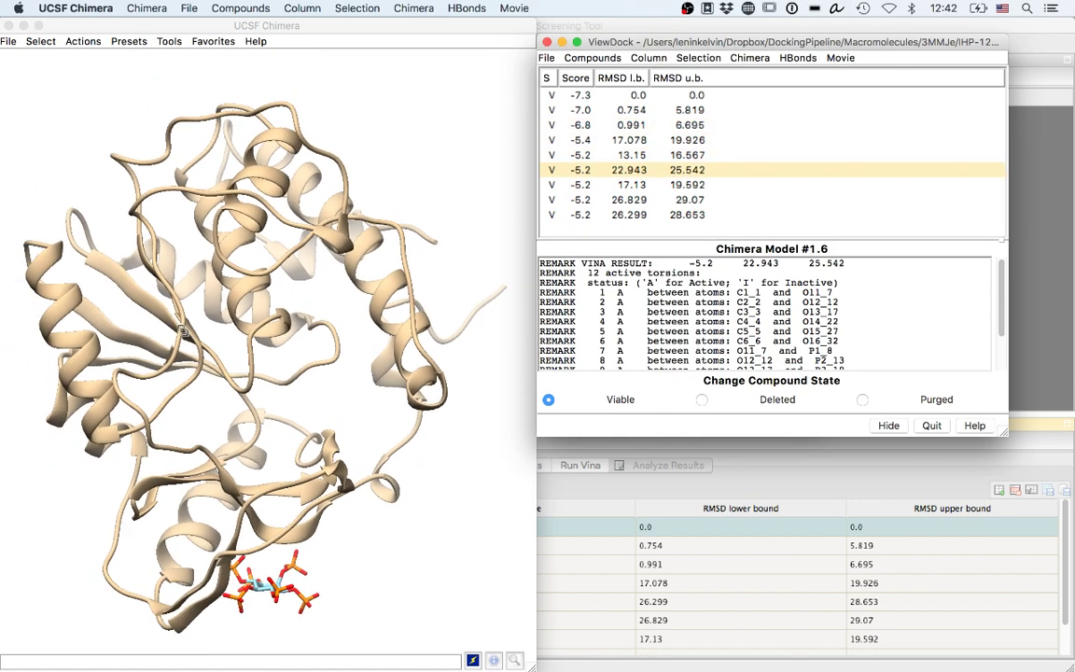
left_click(373, 280)
left_click_drag(373, 280, 277, 232)
Step: Compare the placement of the -7.3, -7.0, -5.4 and -6.8 poses by displaying them one after another
left_click(669, 96)
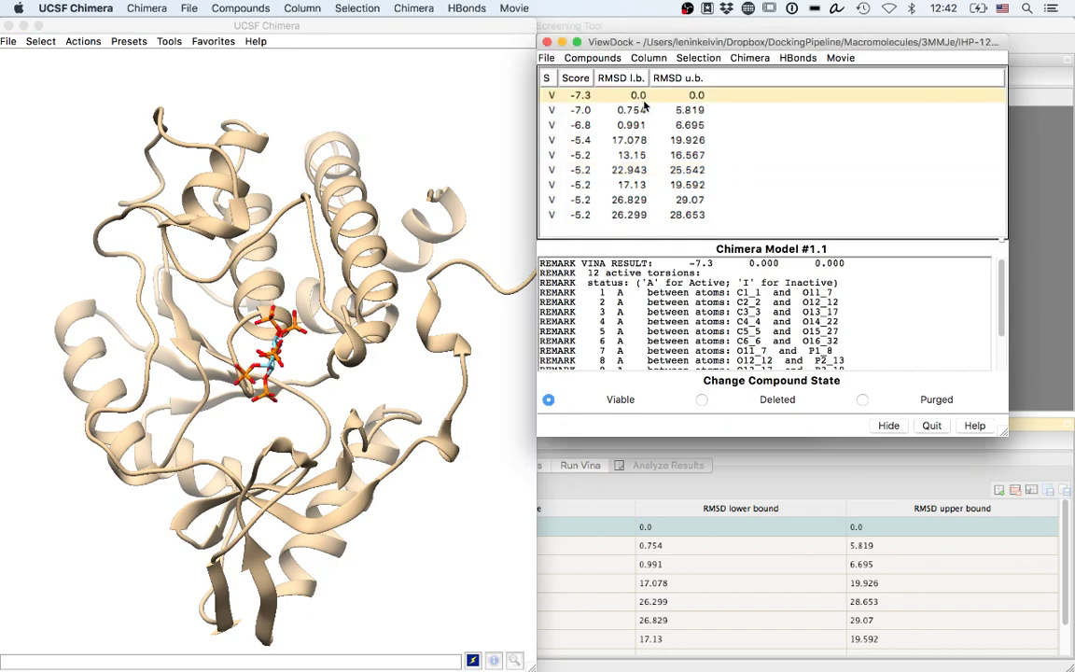
left_click(641, 110)
left_click(632, 140)
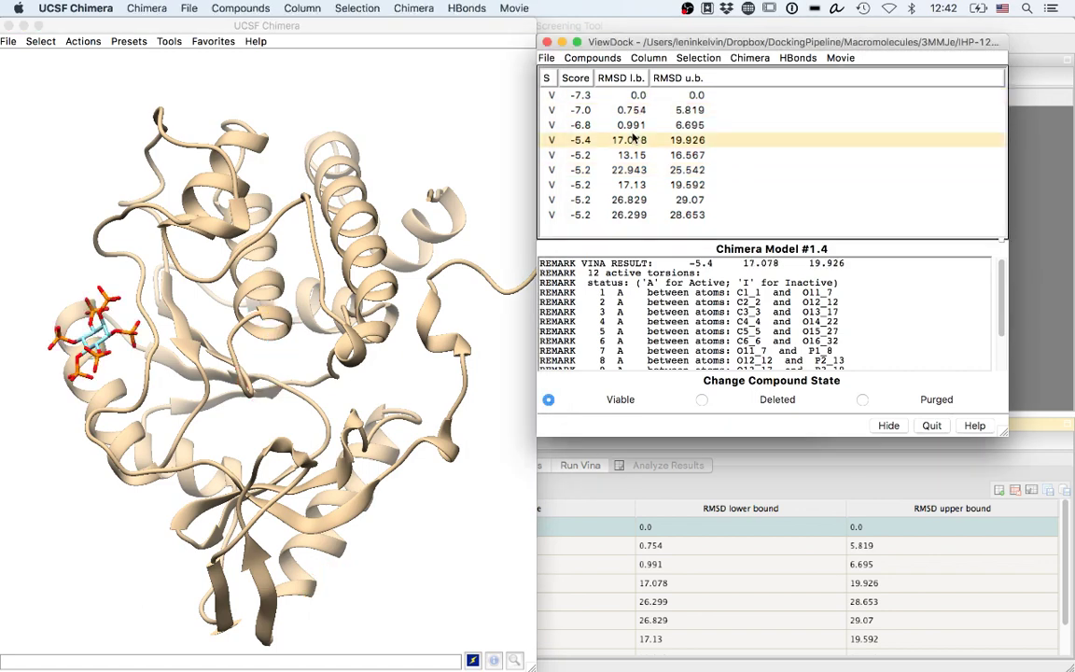
left_click(631, 125)
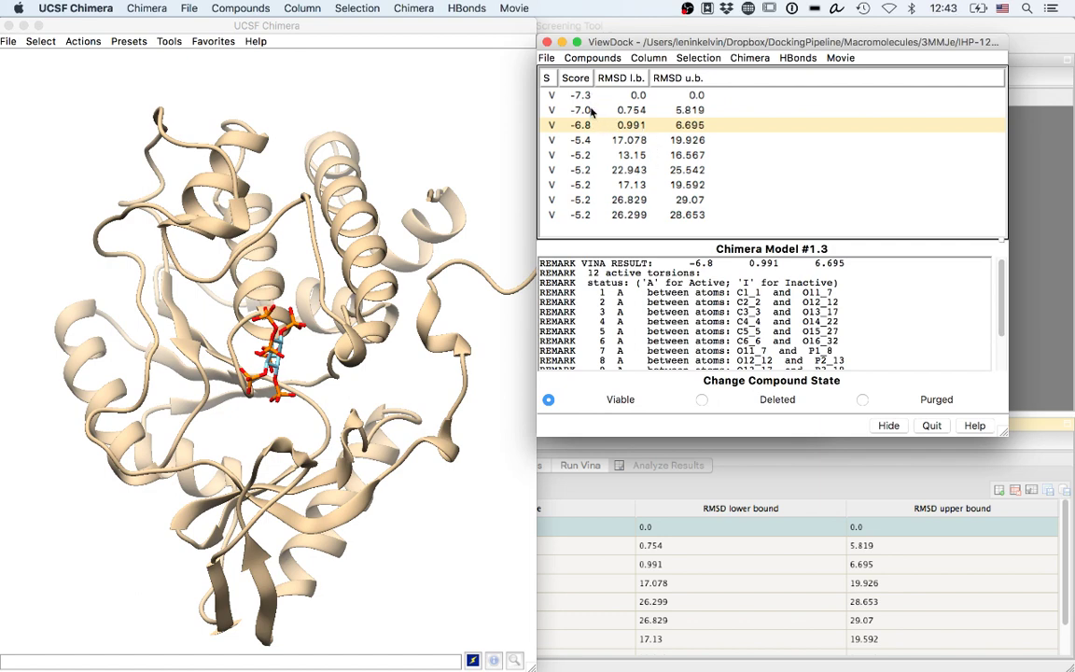
Step: Step through the lower-ranked poses from the one scoring -5.4 to the last in the list
left_click(620, 140)
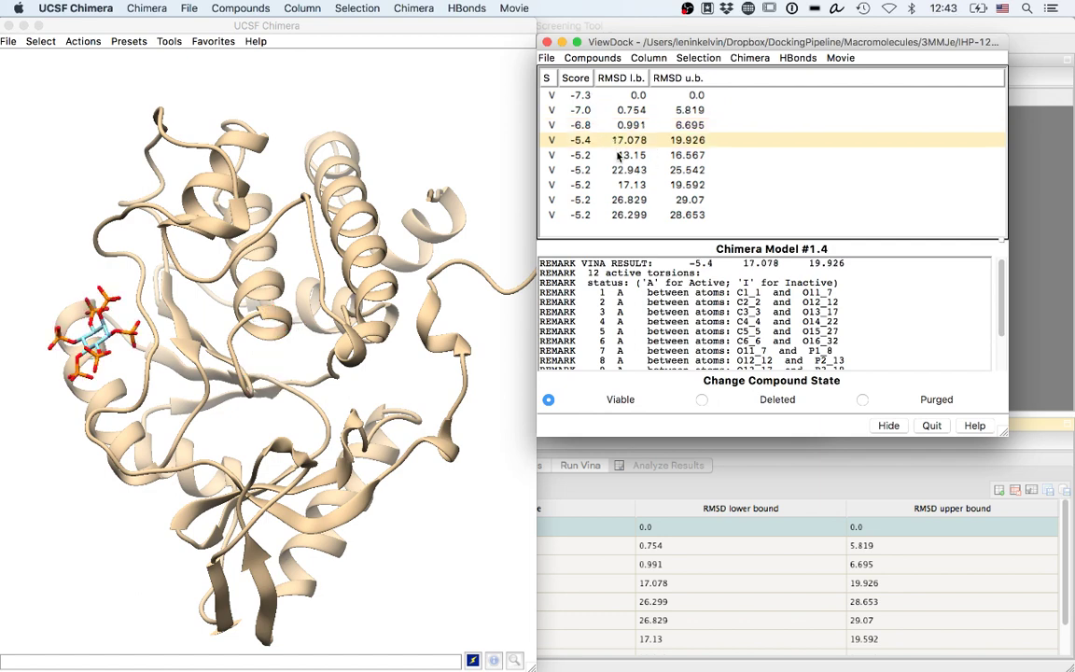
left_click(618, 157)
left_click(618, 169)
left_click(623, 185)
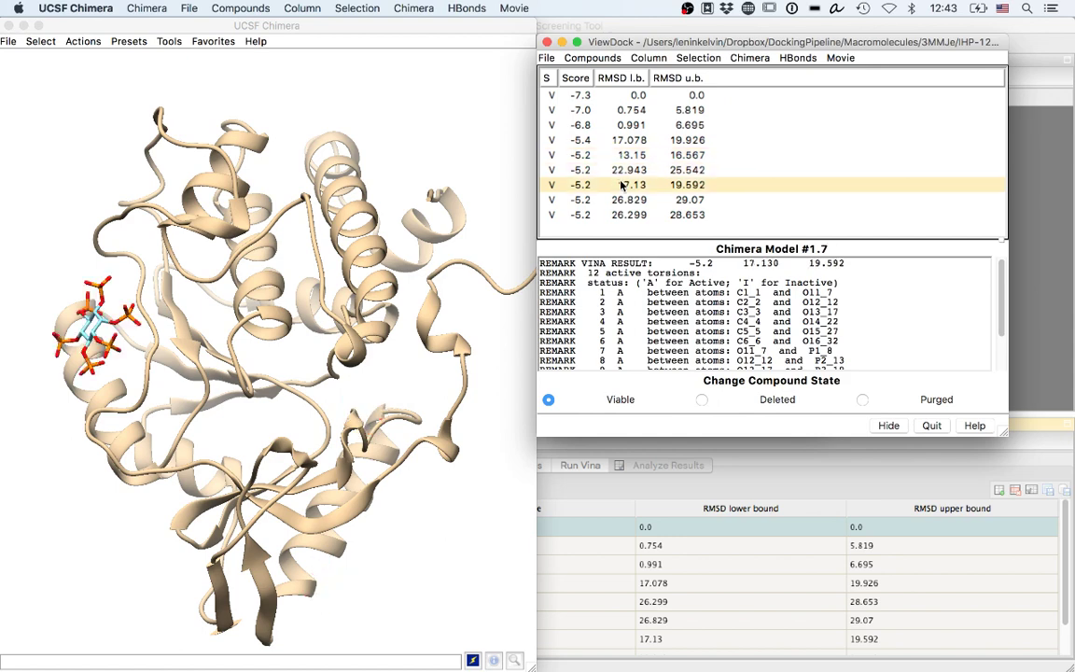
left_click(618, 200)
left_click(618, 215)
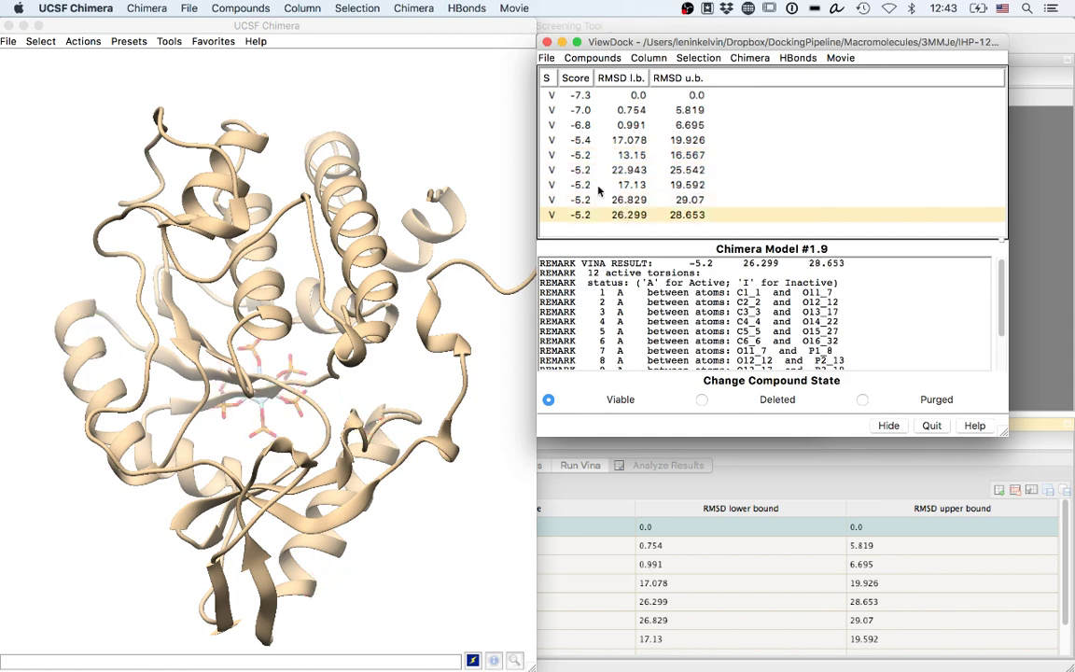
Step: Return to the pose scoring -7.3 and examine it within the protein from another angle
left_click(546, 96)
left_click(157, 288)
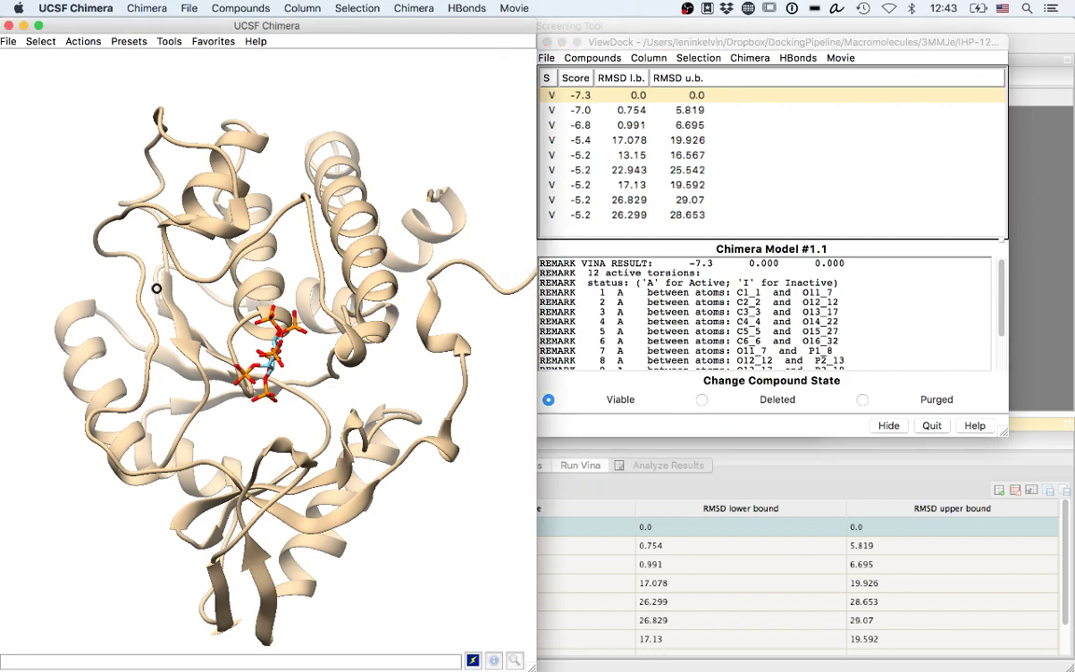
left_click_drag(157, 288, 217, 267)
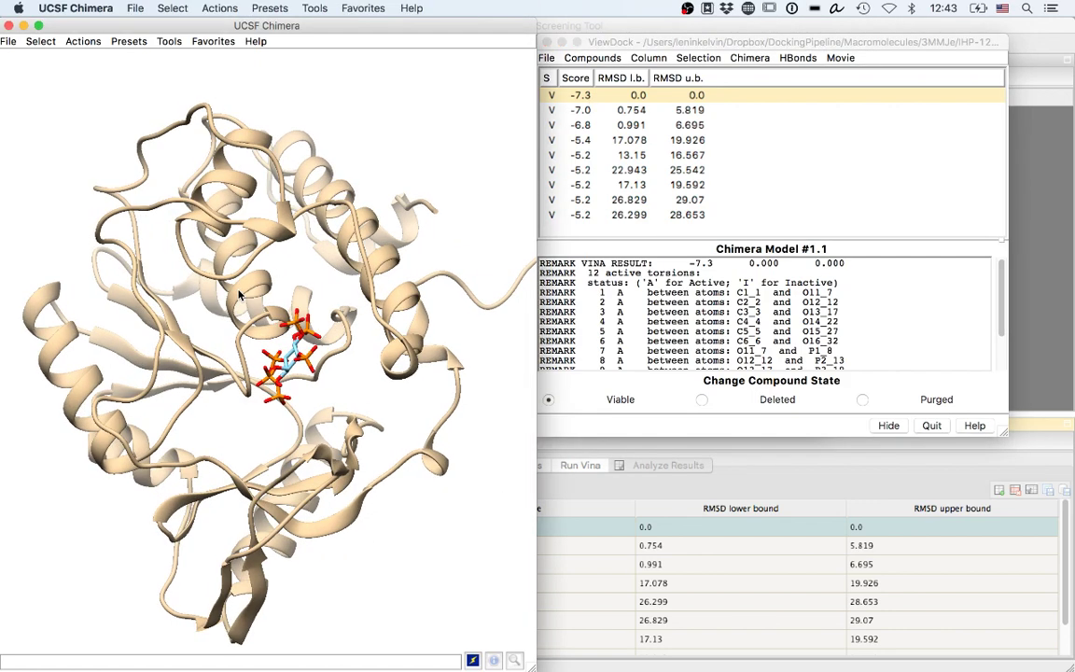
Step: Open the recently used 3mmj.pdb over the docked complex and examine its ligand against the -7.3 pose
left_click(473, 660)
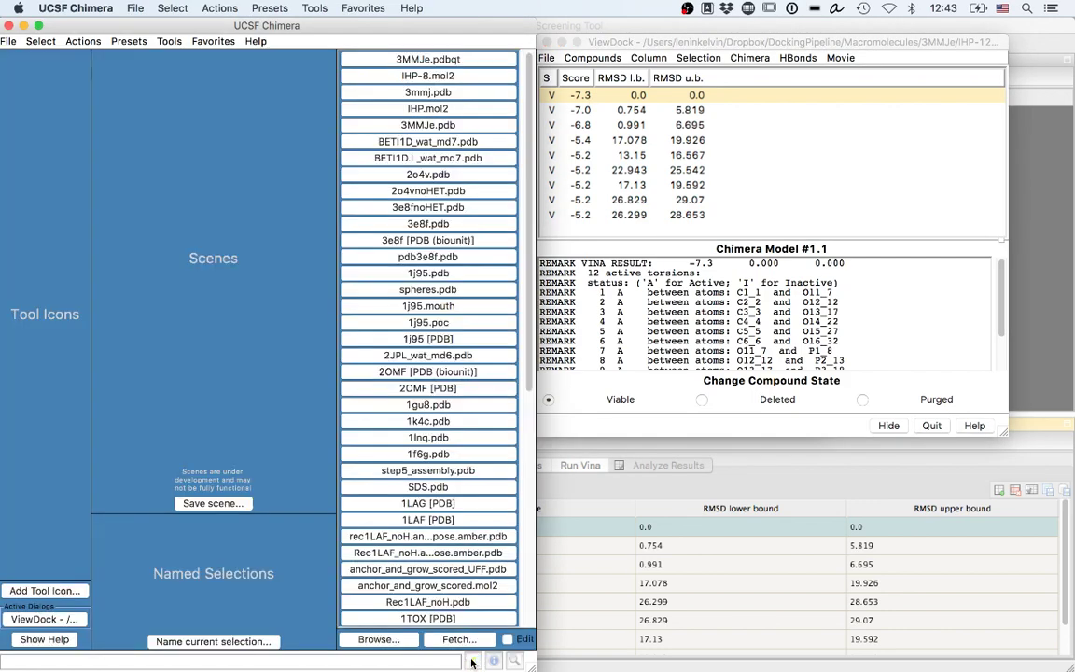
left_click(446, 97)
left_click_drag(382, 280, 373, 311)
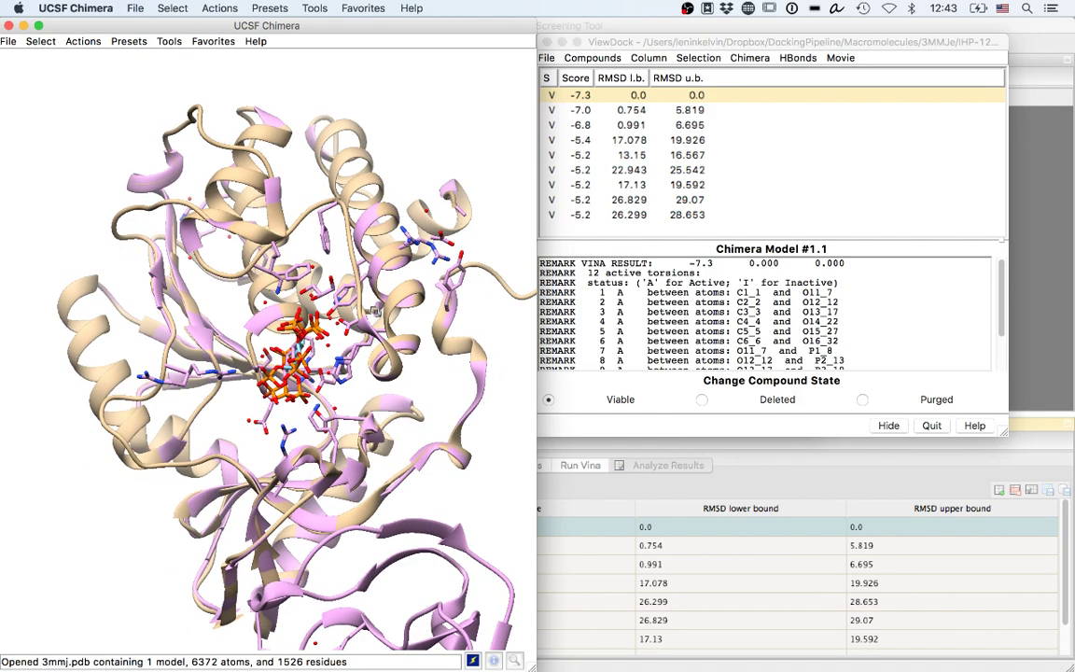
scroll(241, 347, "up", 5)
scroll(354, 374, "up", 5)
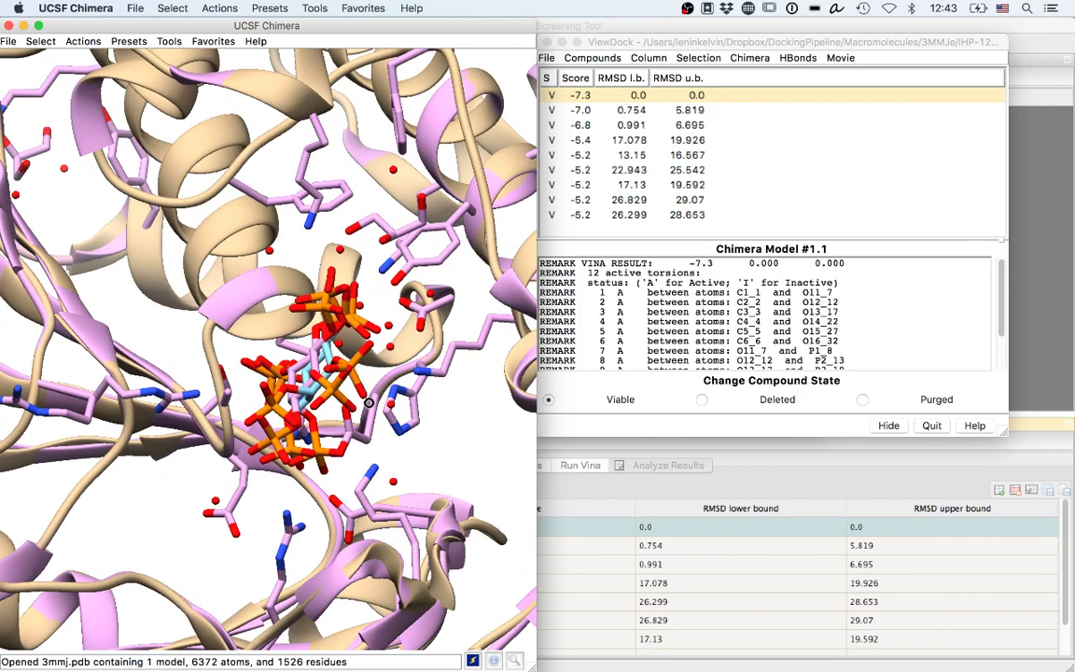
left_click_drag(368, 402, 380, 432)
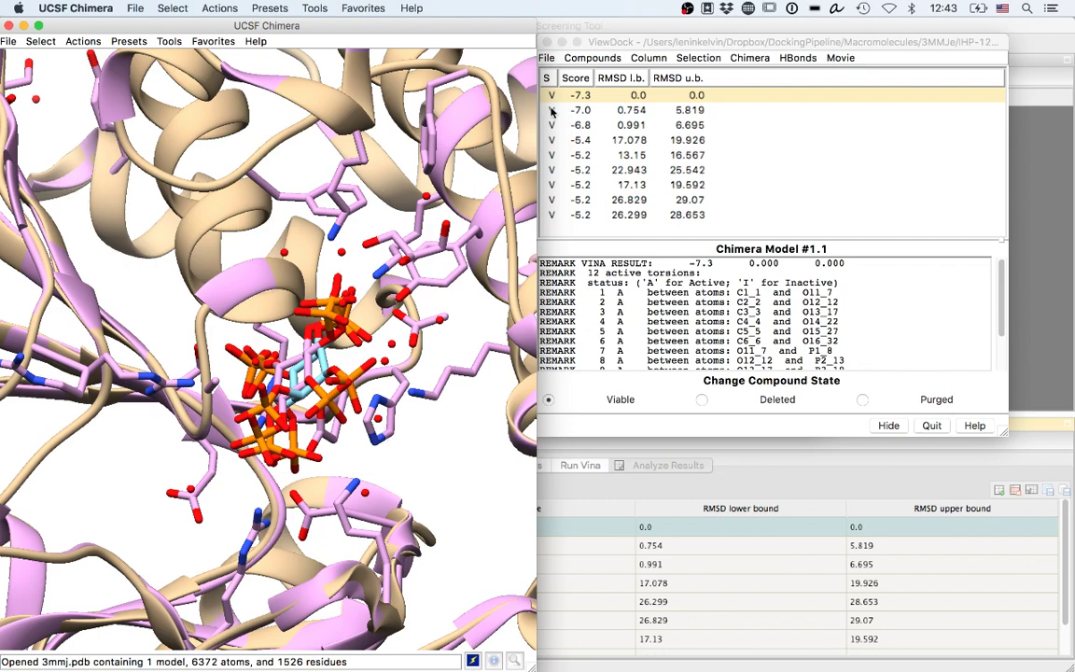
Step: Compare the -7.0 and -7.3 poses with the ligand in the overlaid 3mmj.pdb structure
left_click(580, 110)
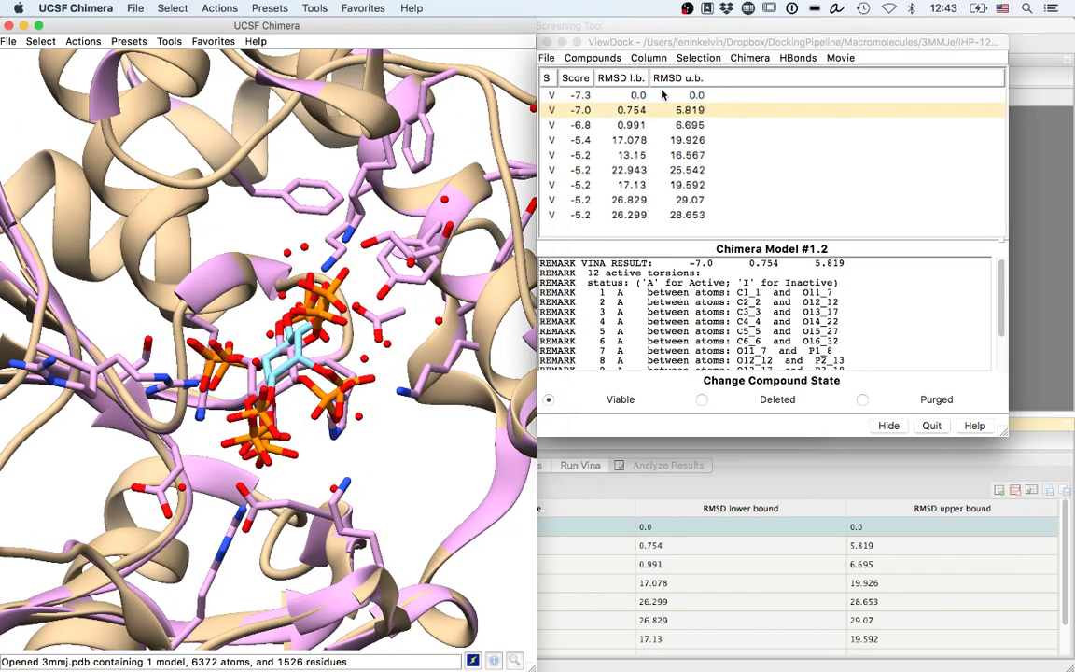
left_click(661, 94)
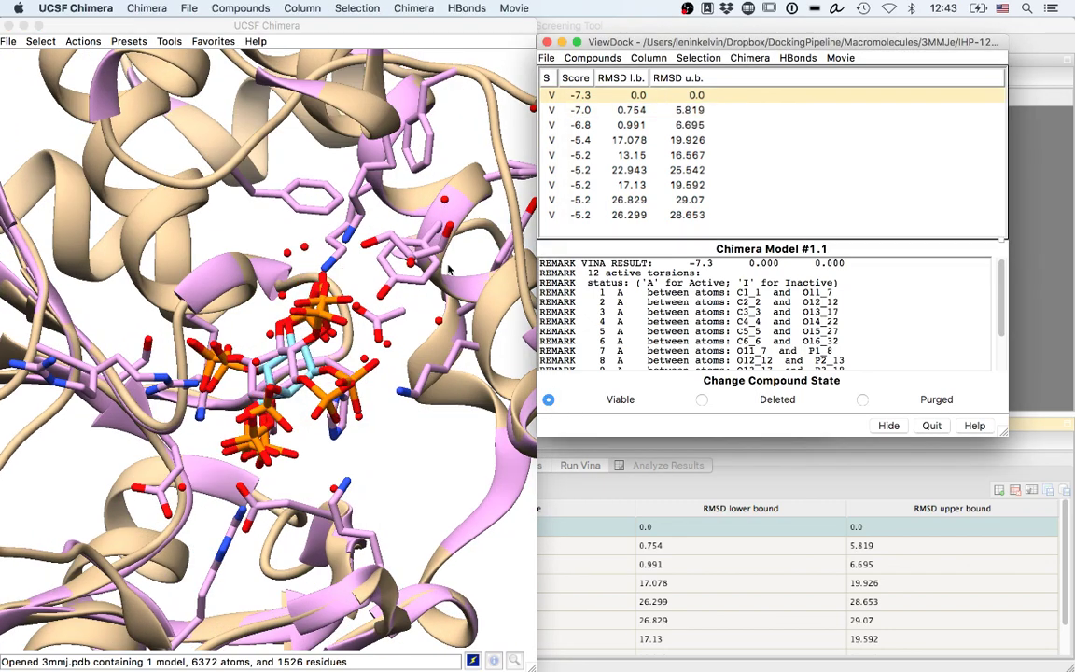
left_click_drag(308, 373, 256, 227)
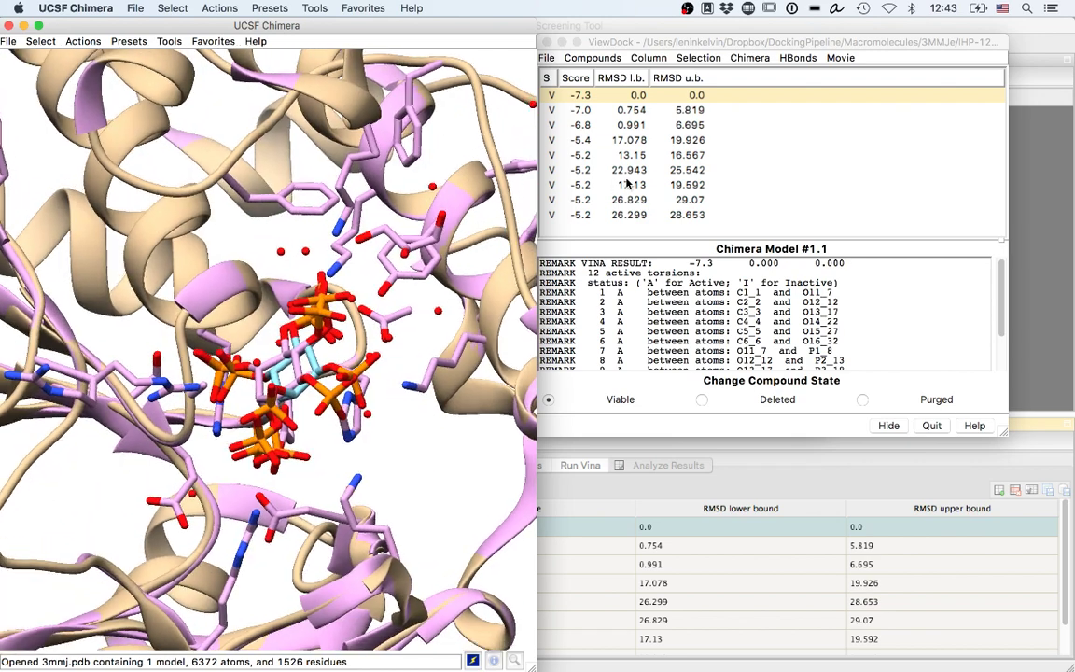
Step: Step through the second to seventh docked poses, comparing each position with the ligand in 3mmj.pdb
left_click(631, 110)
left_click(629, 127)
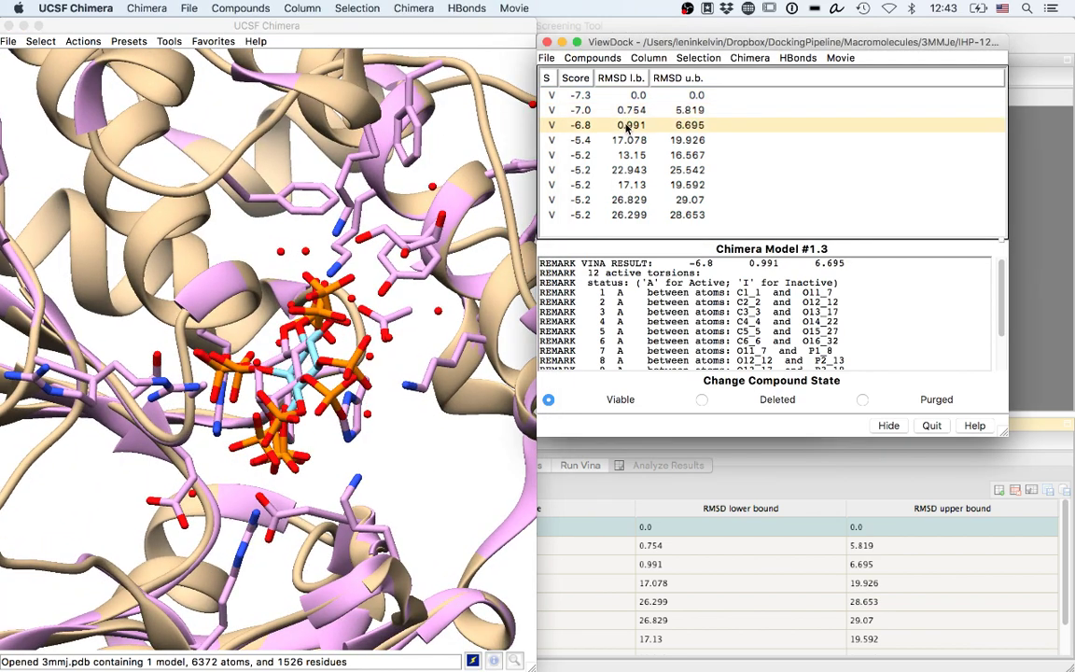
left_click(627, 140)
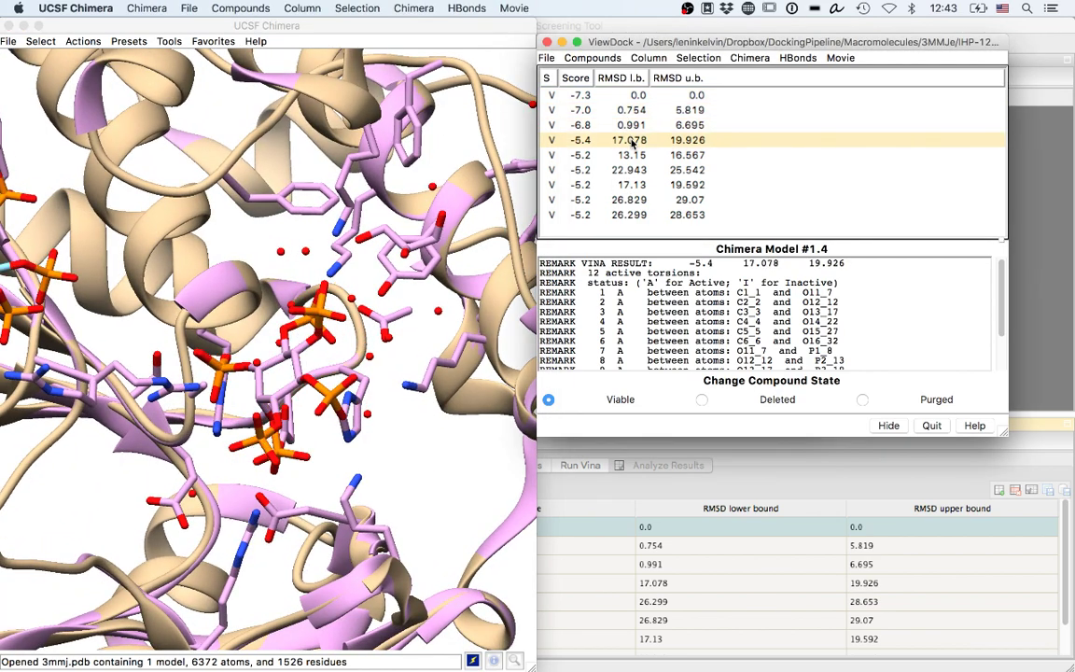
scroll(277, 135, "down", 3)
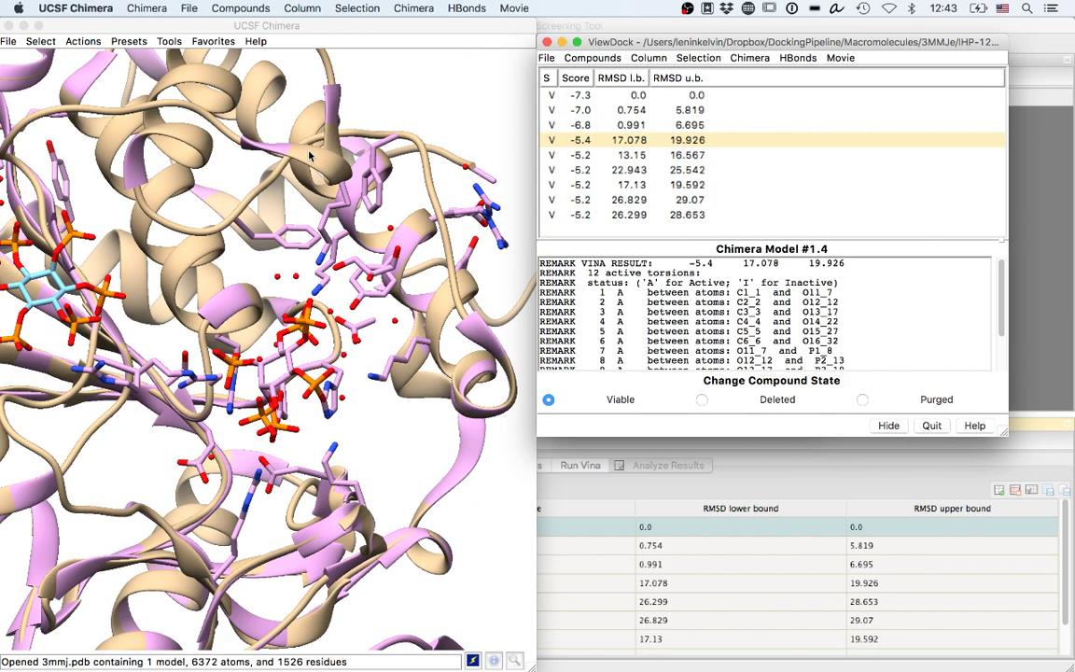
left_click(592, 155)
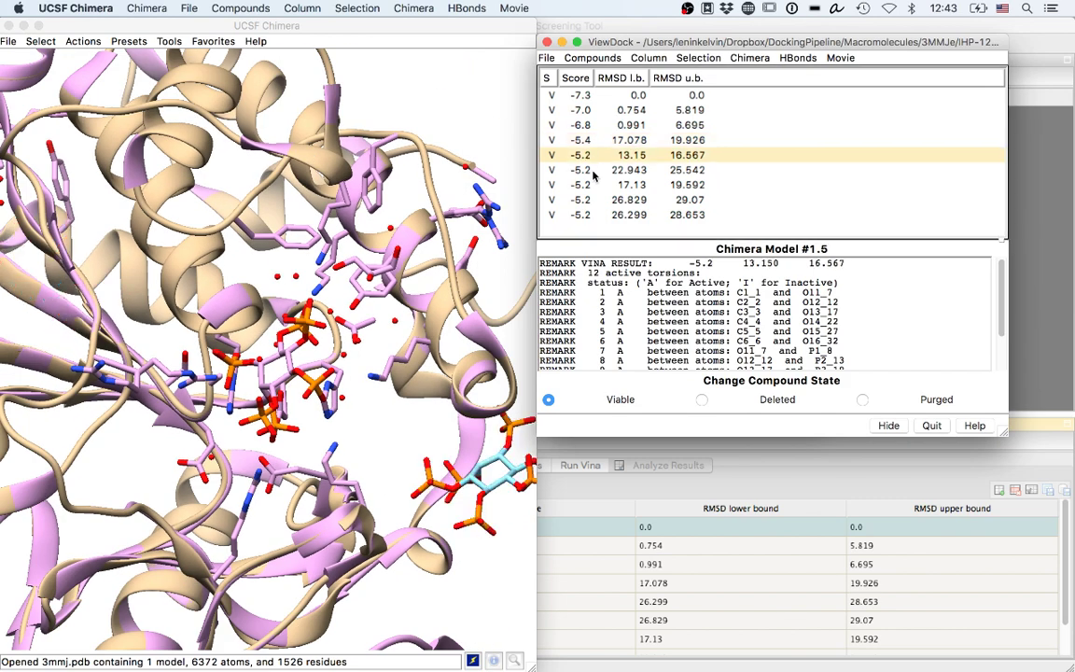
left_click(594, 170)
left_click(596, 185)
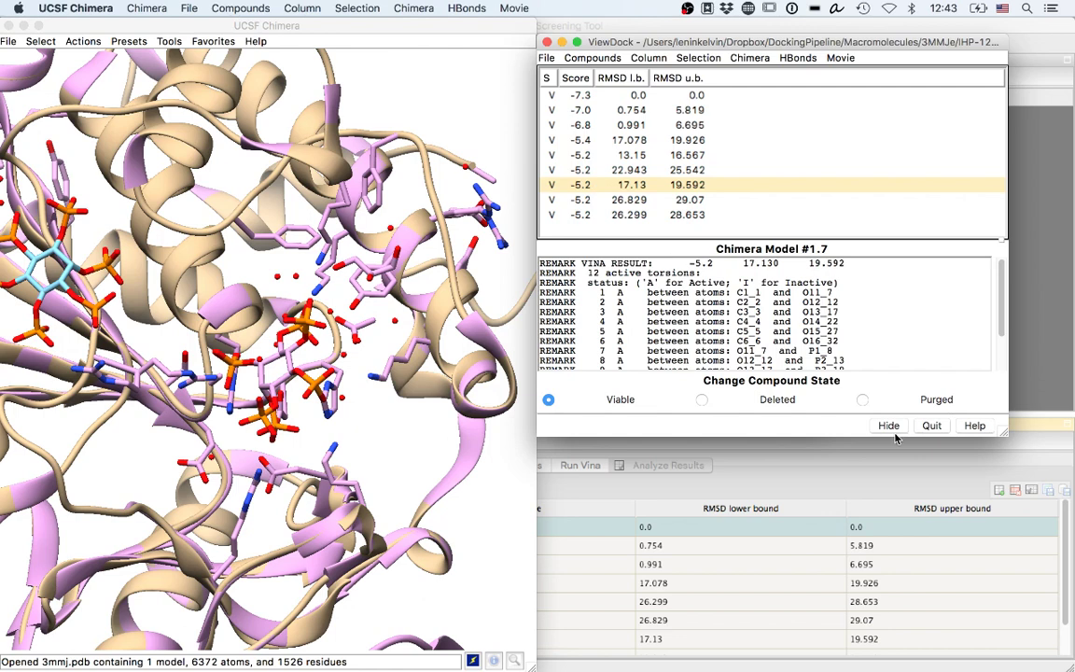
Step: Close the 3mmj.pdb model through the Model Panel, keeping only the receptor and docked poses
left_click(169, 41)
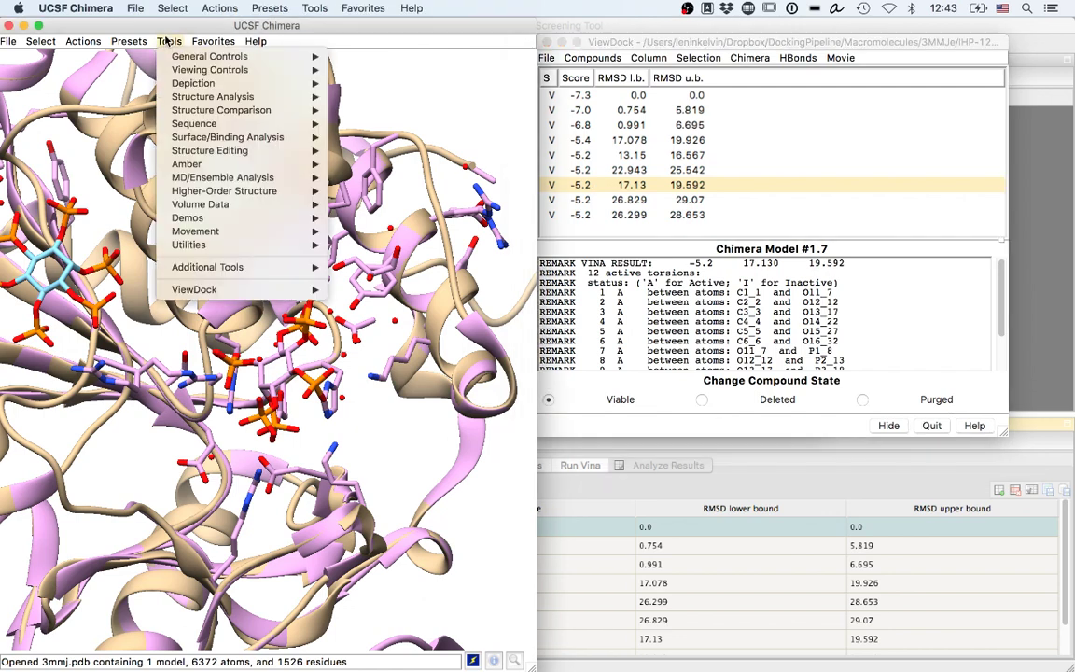
mouse_move(210, 70)
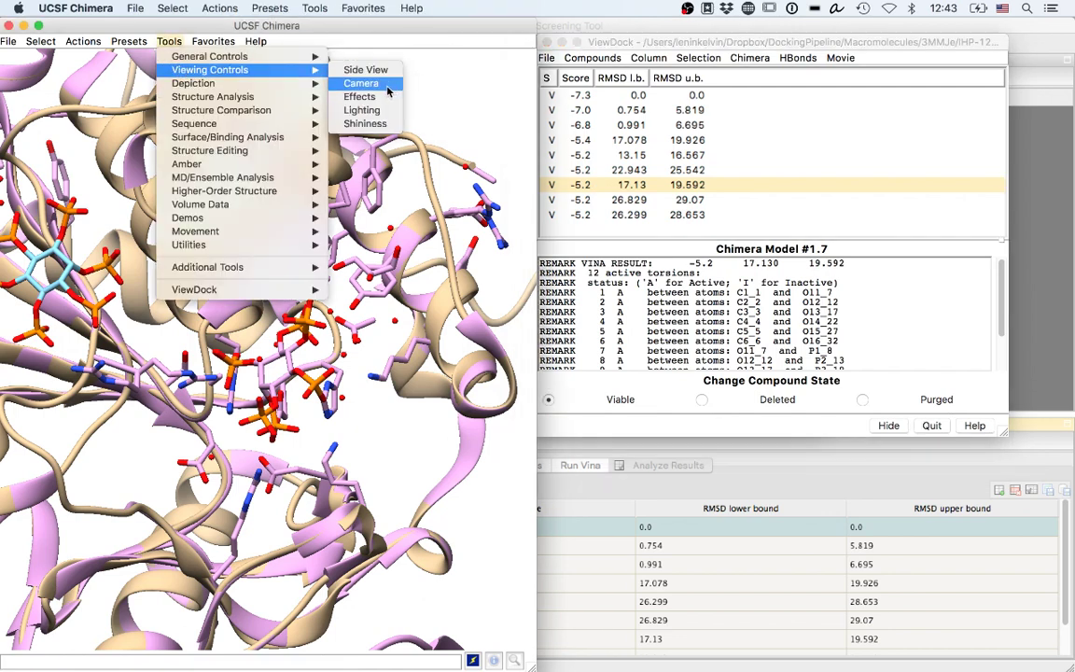
mouse_move(258, 58)
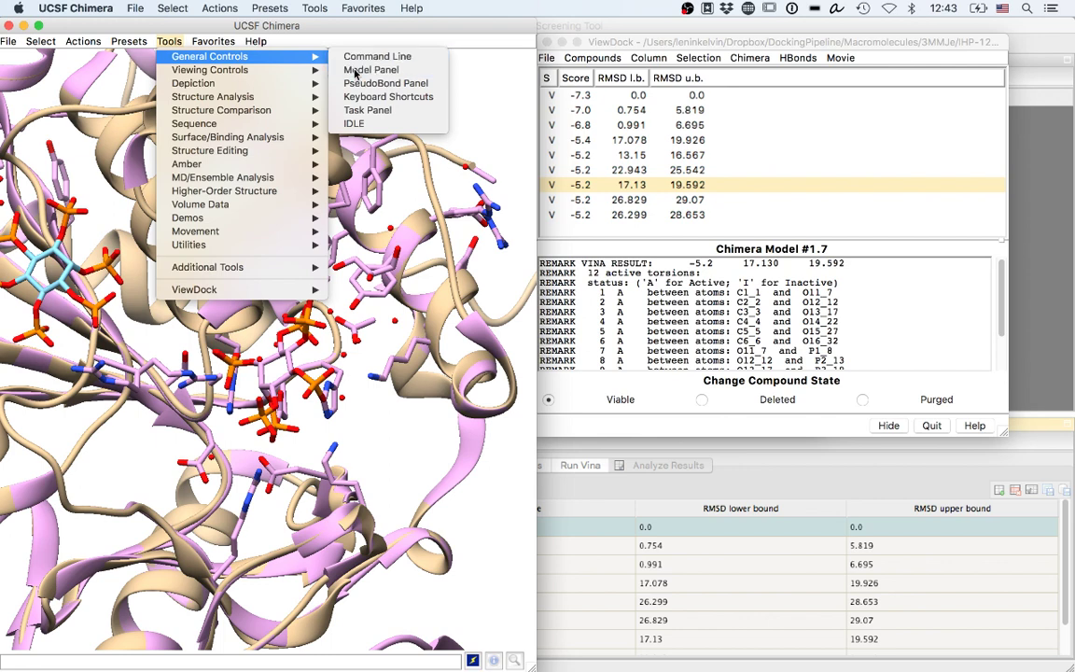
left_click(354, 69)
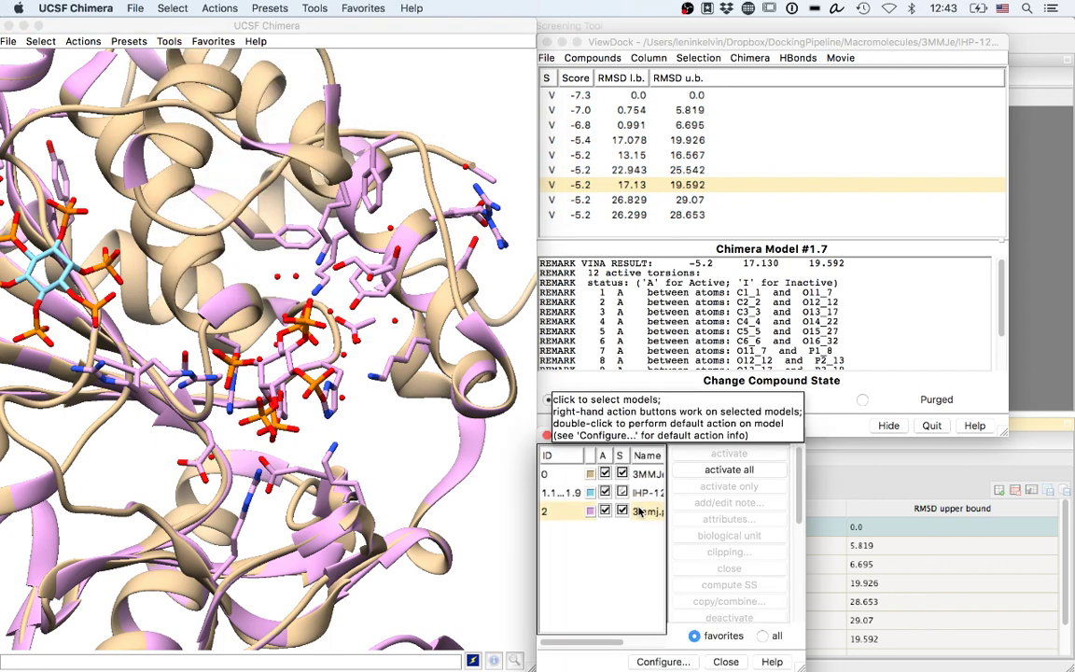
left_click(648, 510)
left_click(729, 568)
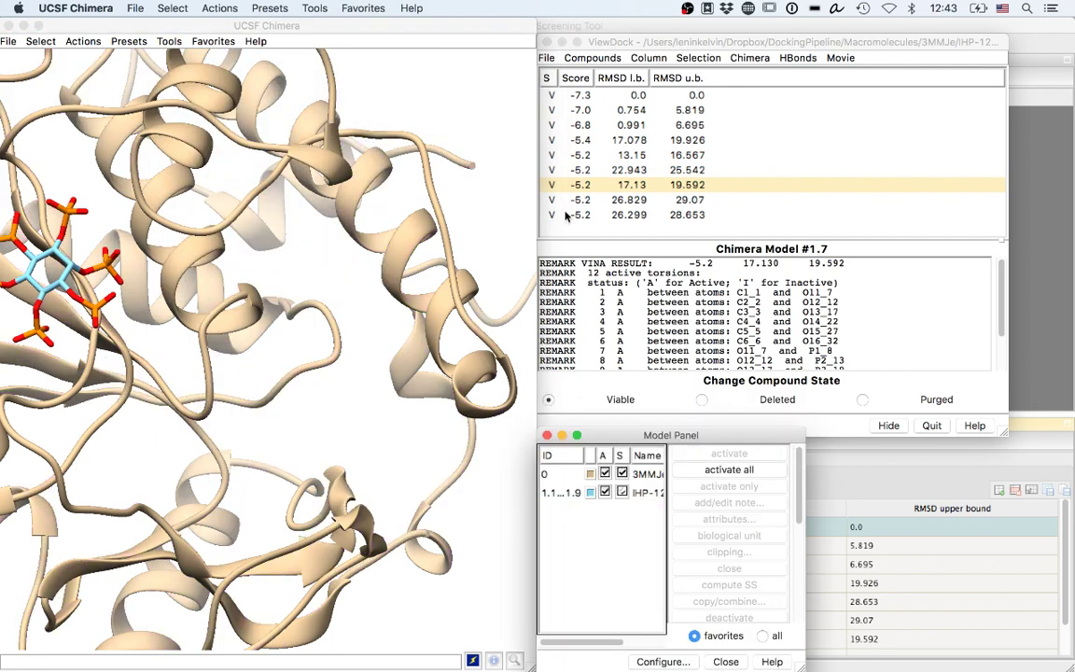
Step: Display the atoms of all HIS residues around the -7.3 pose, examine them near the ligand, and clear the selection
left_click(554, 94)
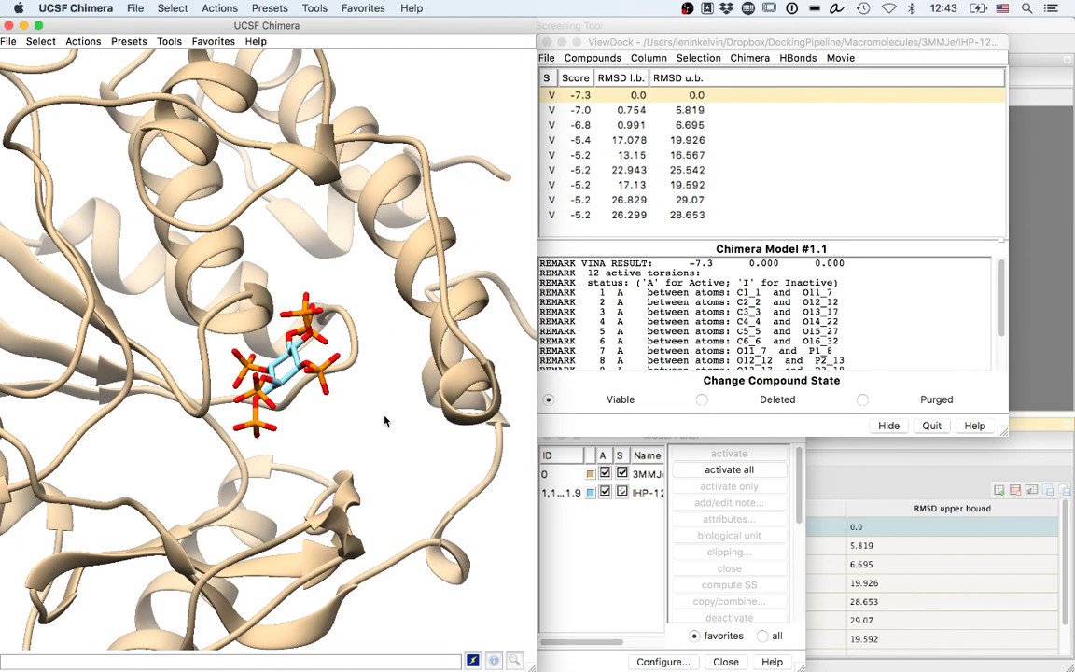
left_click(40, 42)
mouse_move(99, 88)
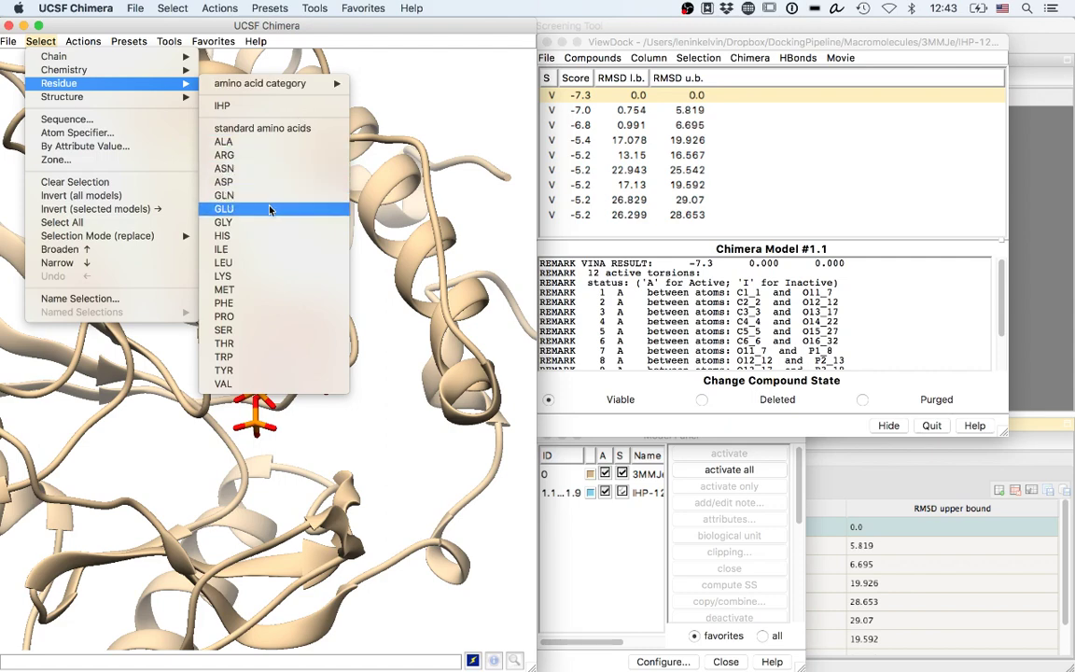
left_click(263, 241)
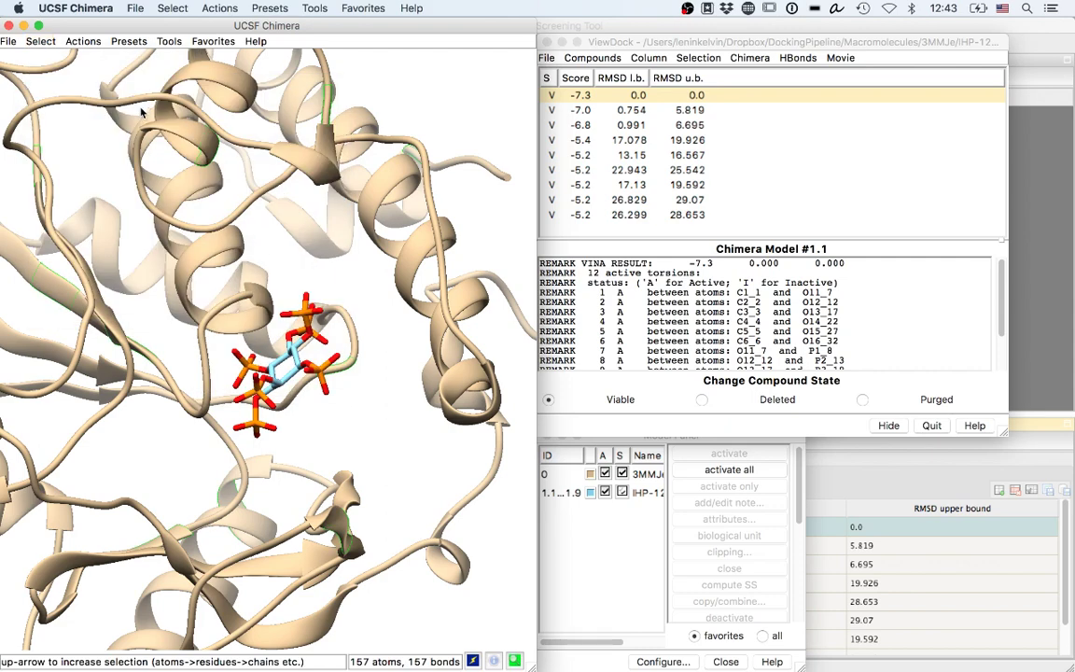
left_click(89, 41)
mouse_move(108, 56)
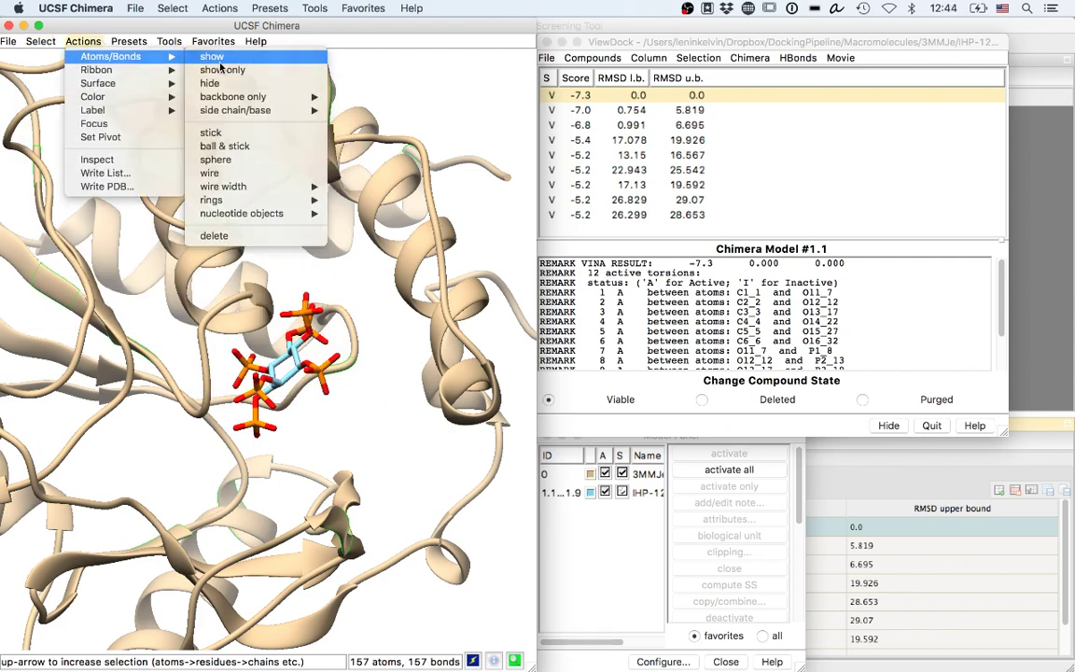
left_click(219, 62)
left_click_drag(379, 400, 343, 455)
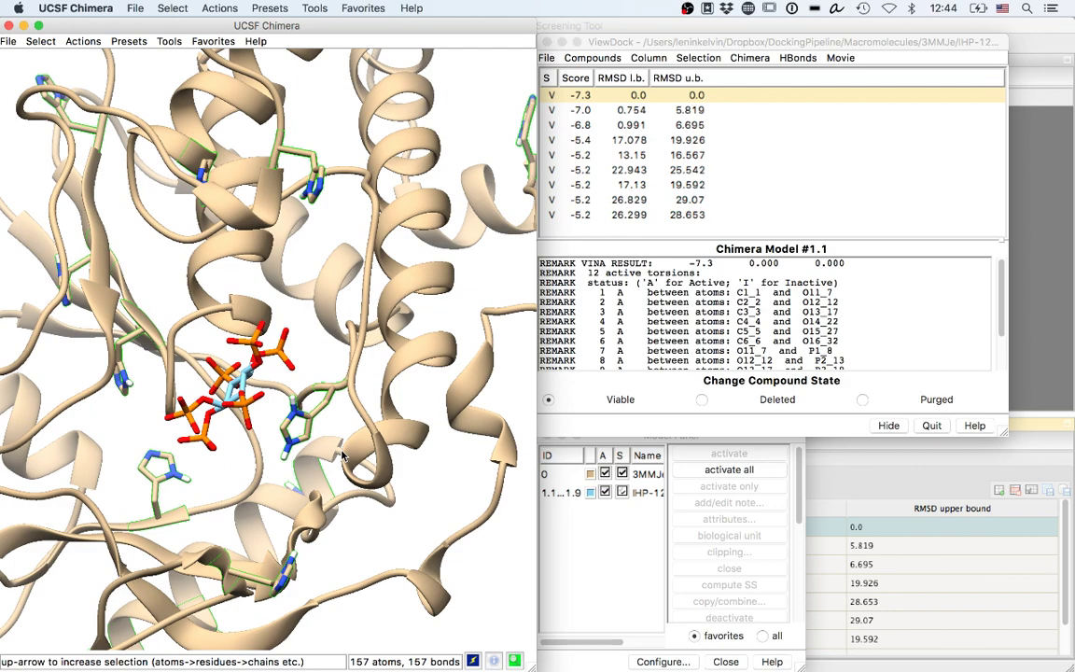
scroll(414, 500, "up", 5)
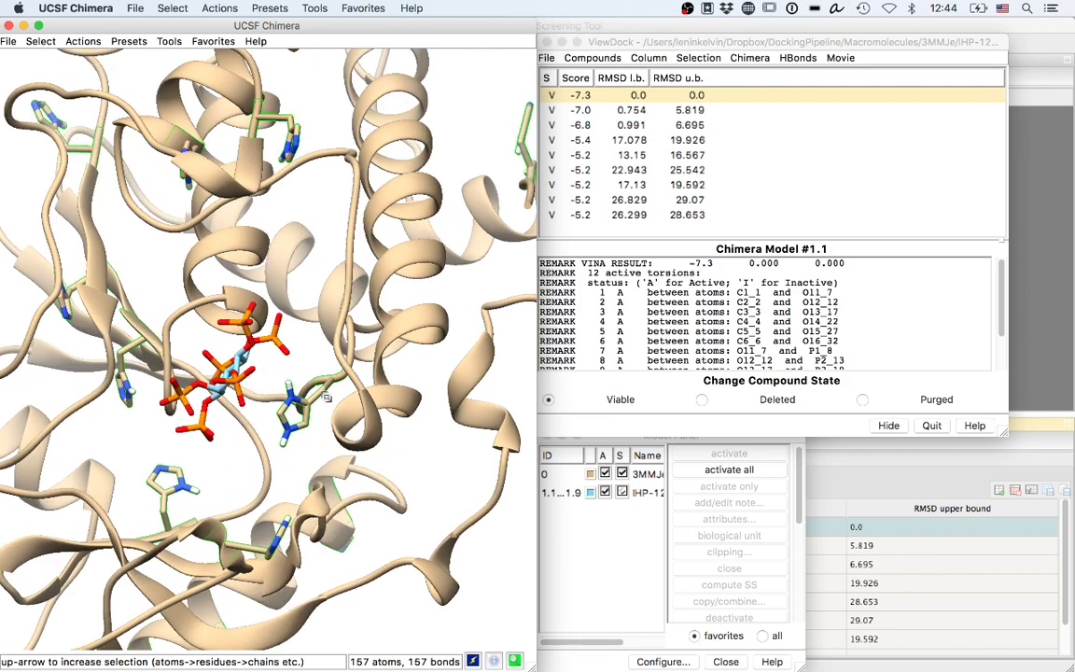
left_click_drag(271, 392, 270, 359)
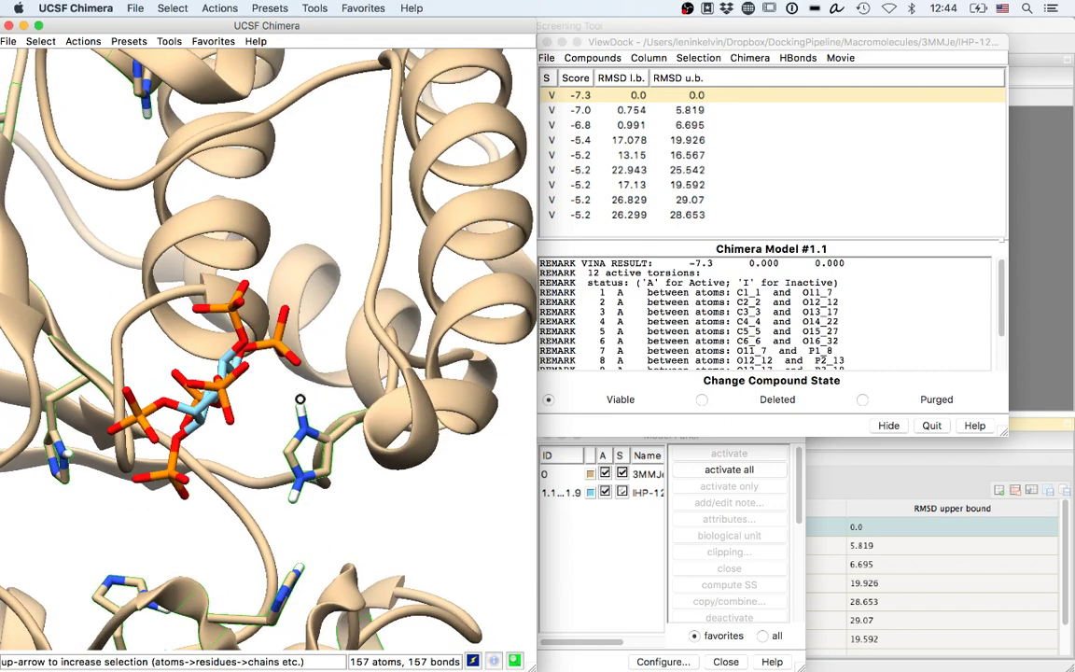
left_click(357, 197, "ctrl")
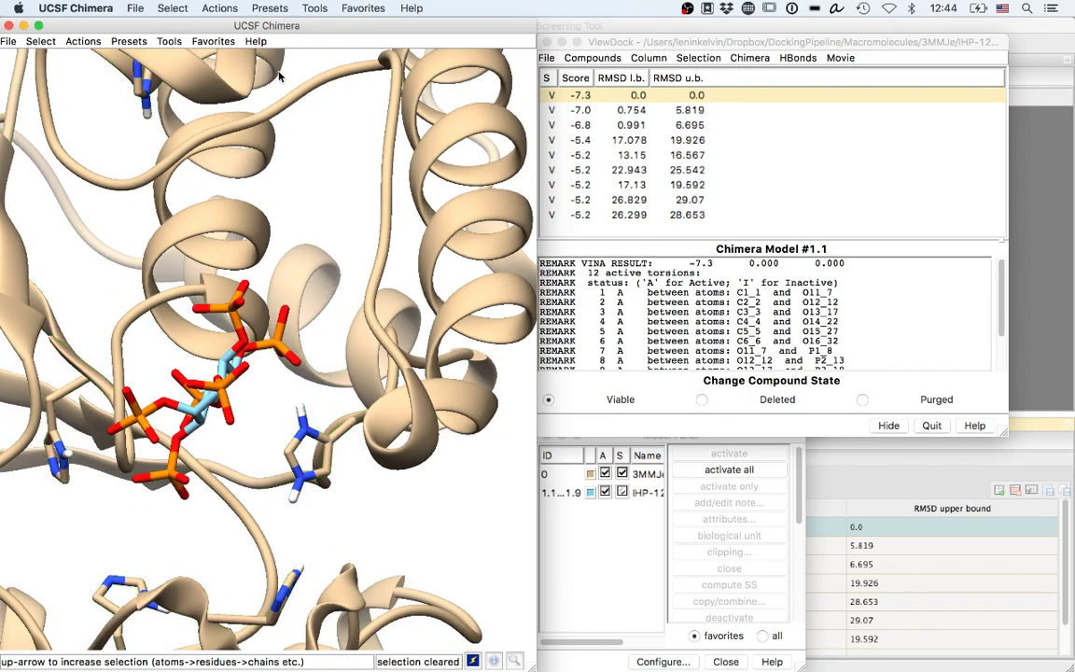
Step: Find the hydrogen bonds with constraint relaxation turned off, and inspect those between the -7.3 pose and the receptor
left_click(169, 41)
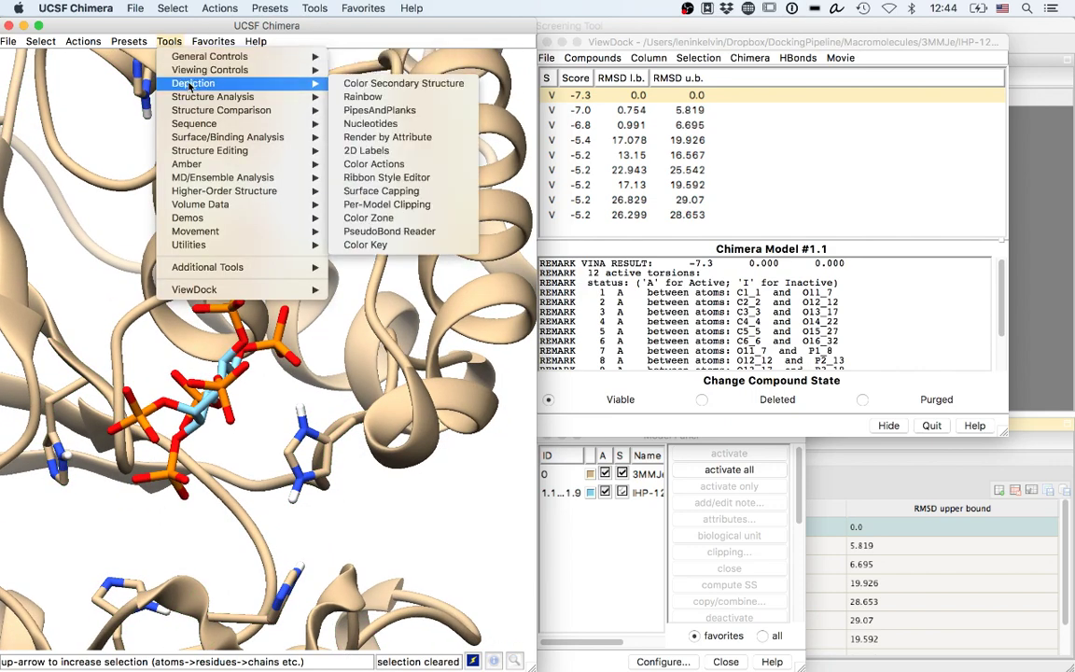
mouse_move(271, 97)
left_click(359, 96)
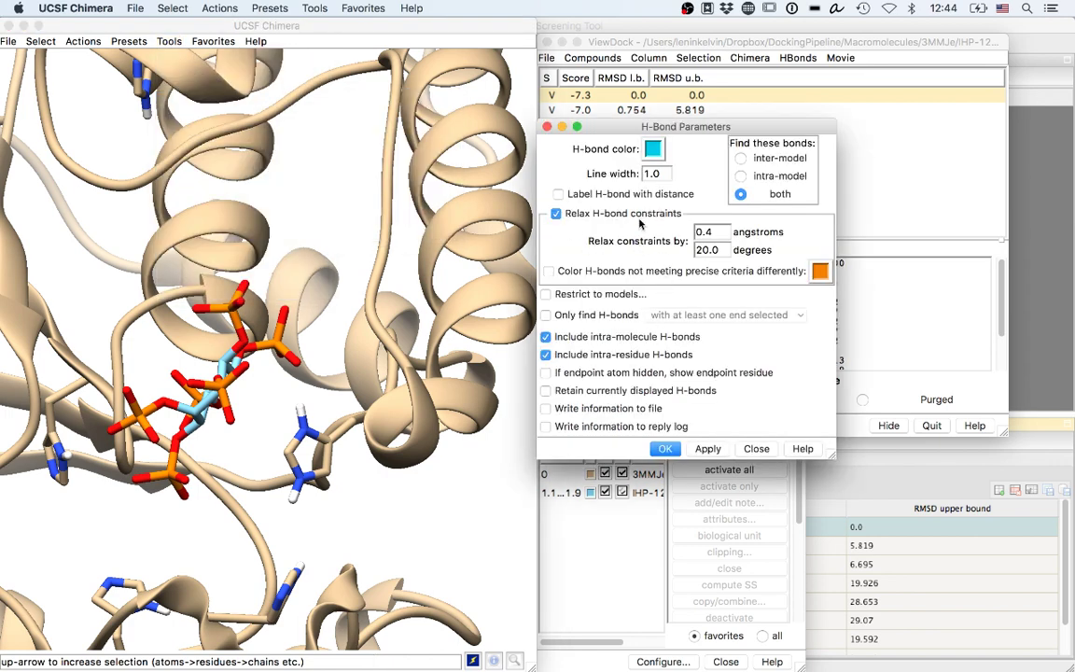
left_click(572, 214)
left_click(665, 449)
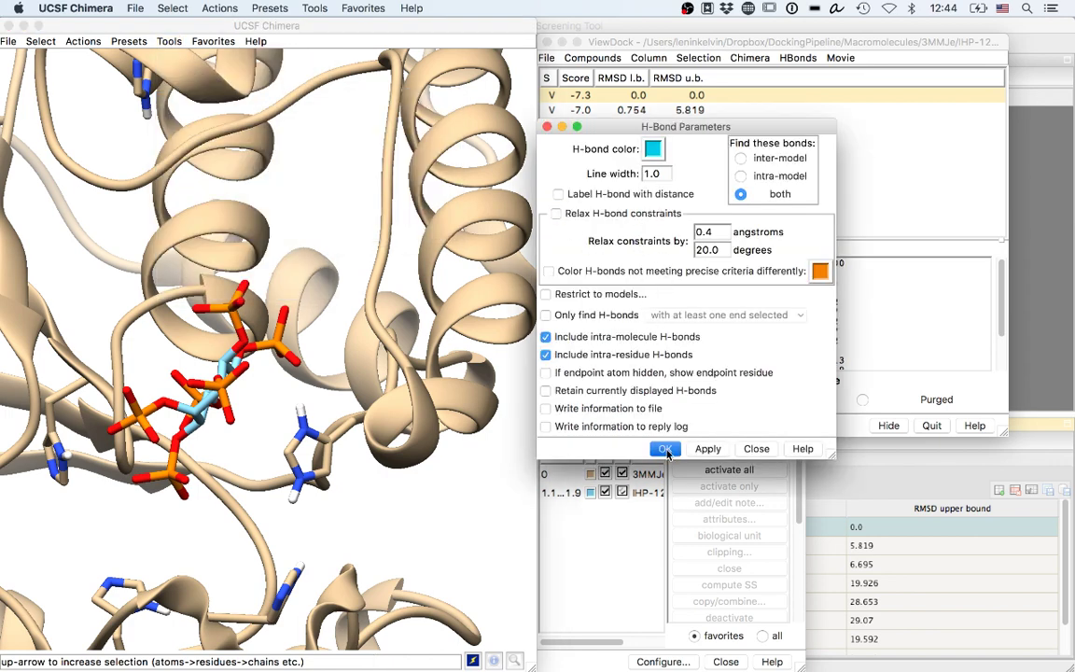
mouse_move(293, 399)
left_mouse_down()
mouse_move(326, 434)
mouse_move(284, 433)
mouse_move(292, 322)
mouse_move(345, 371)
left_mouse_up()
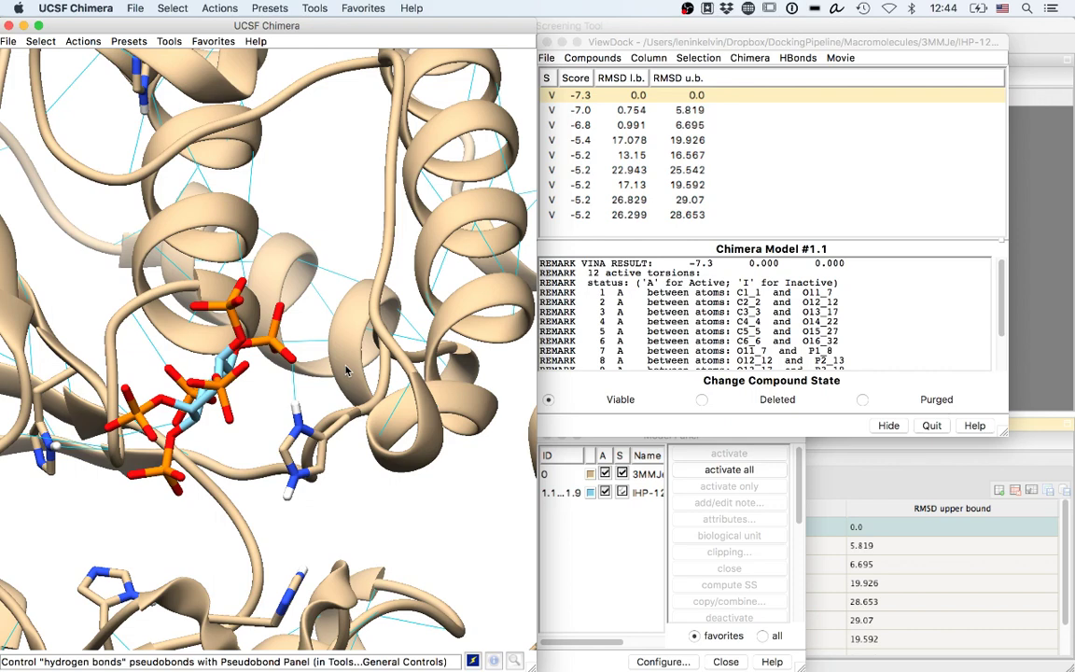
Step: Switch to PyRx and return the Vina Wizard from the results to its molecule selection stage
key("super+h")
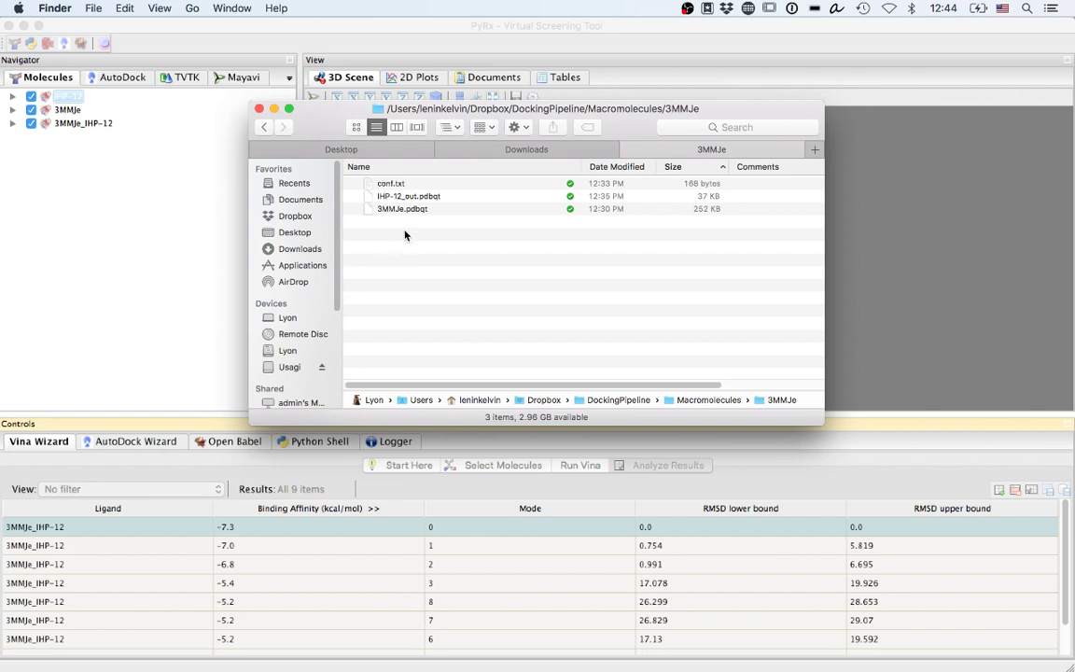
left_click(209, 167)
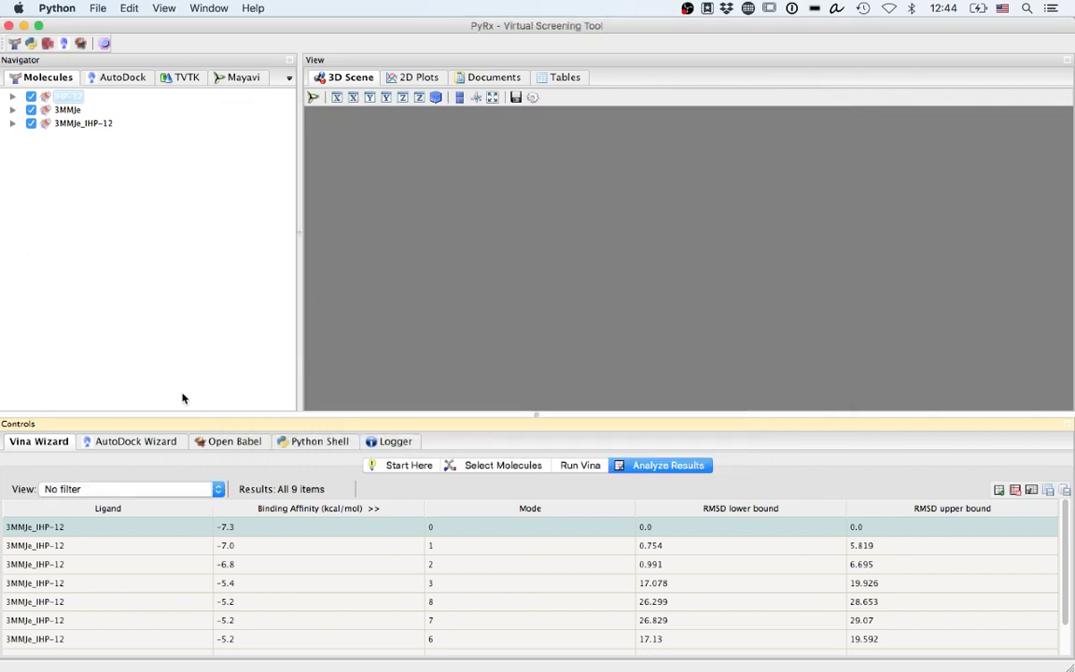
left_click(411, 466)
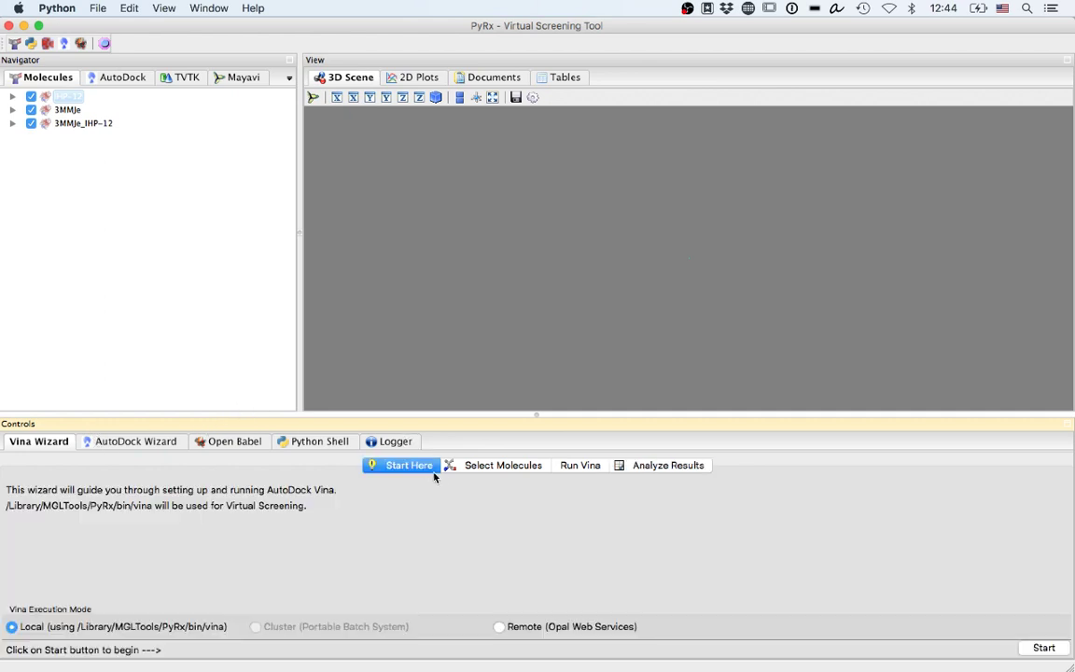
left_click(455, 465)
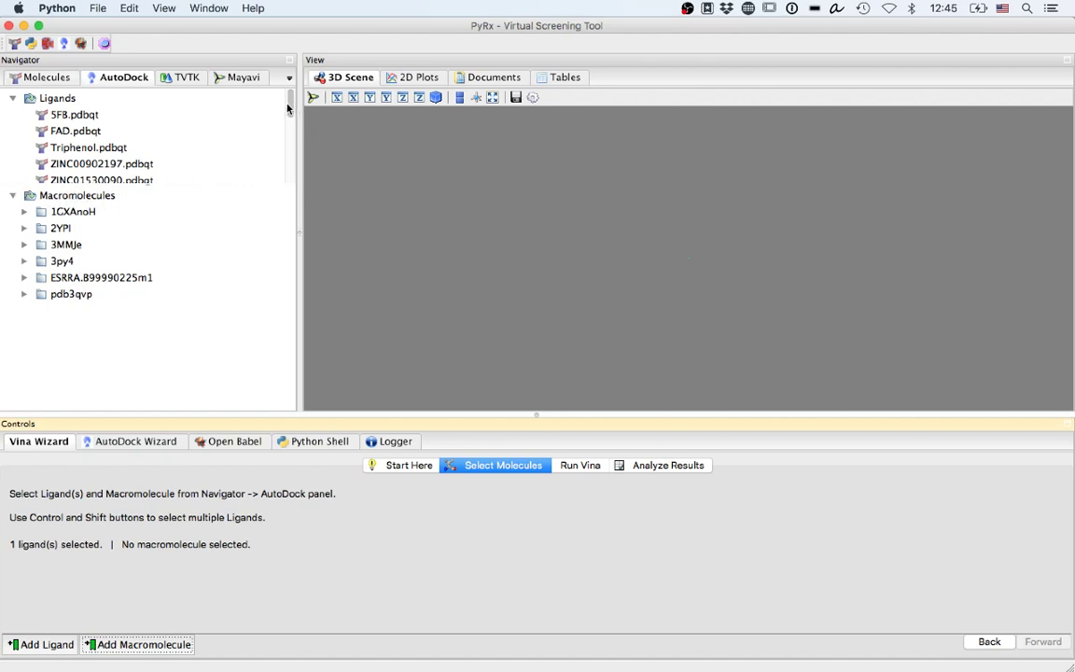
Step: Select the ligands from zinc_2555391.pdbqt through IHP-12.pdbqt and the macromolecule 3MMJe for docking
left_click_drag(292, 110, 291, 166)
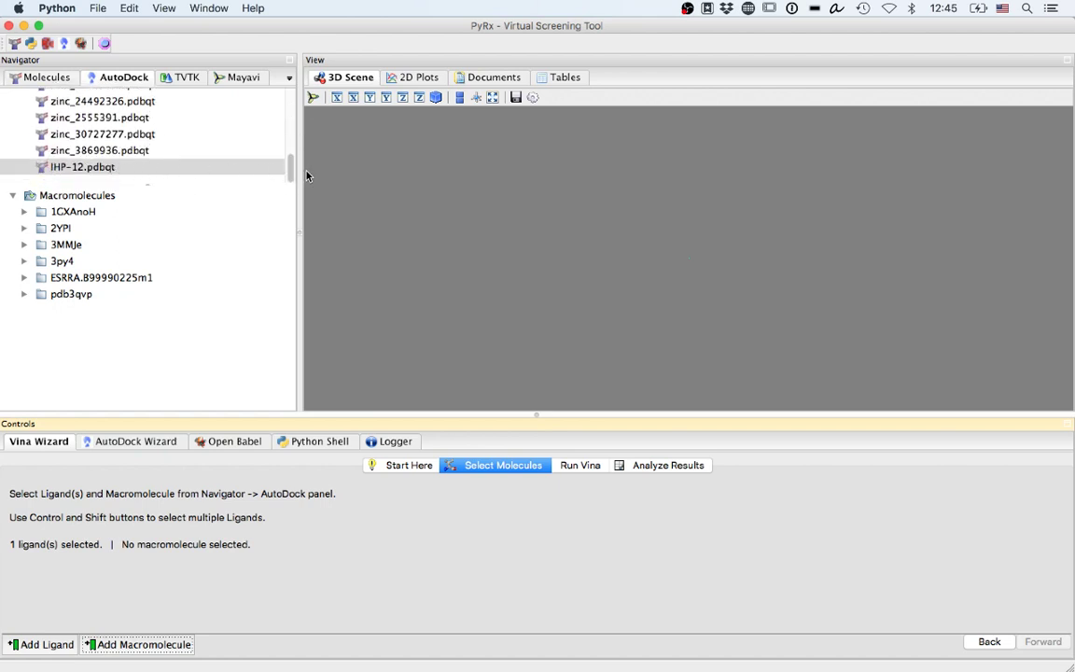
left_click(213, 120)
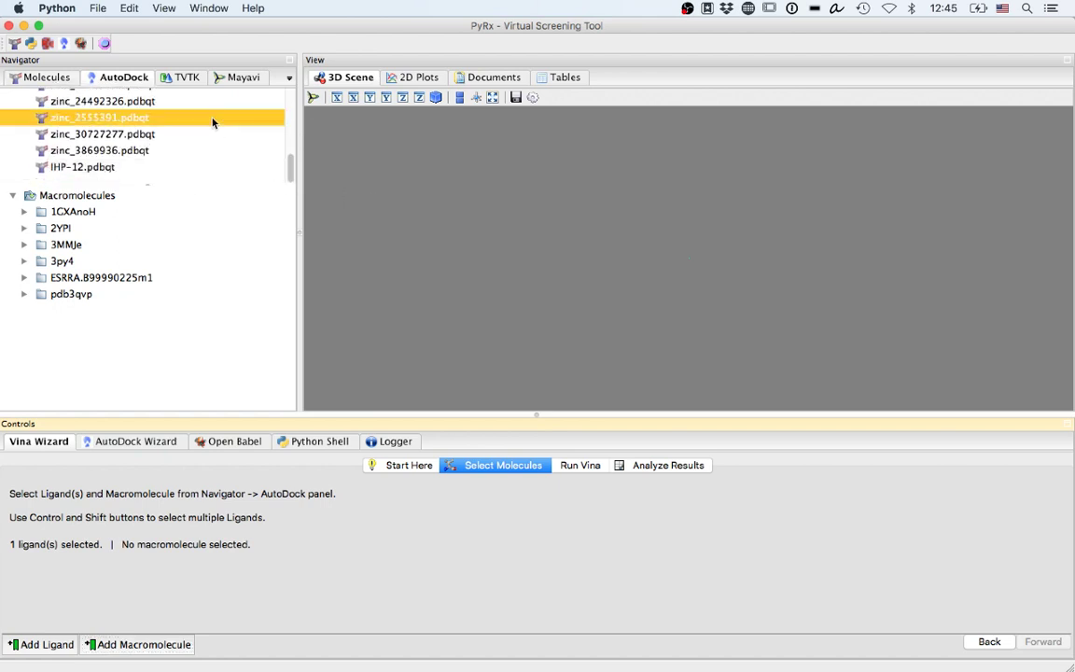
left_click(123, 150, "shift")
left_click(121, 166, "shift")
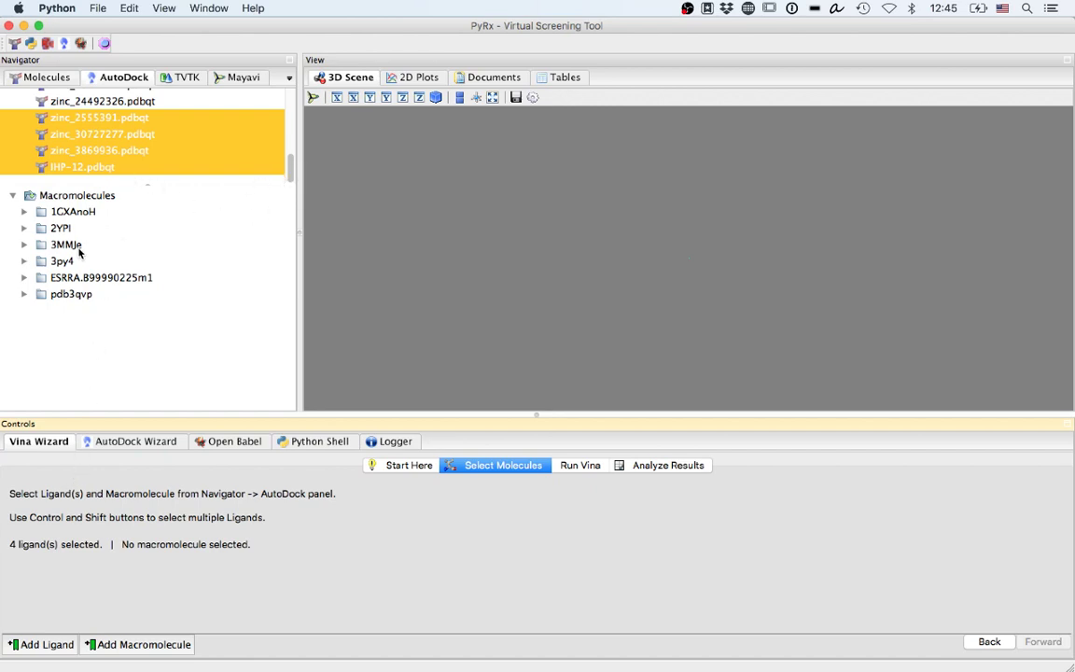
left_click(73, 243)
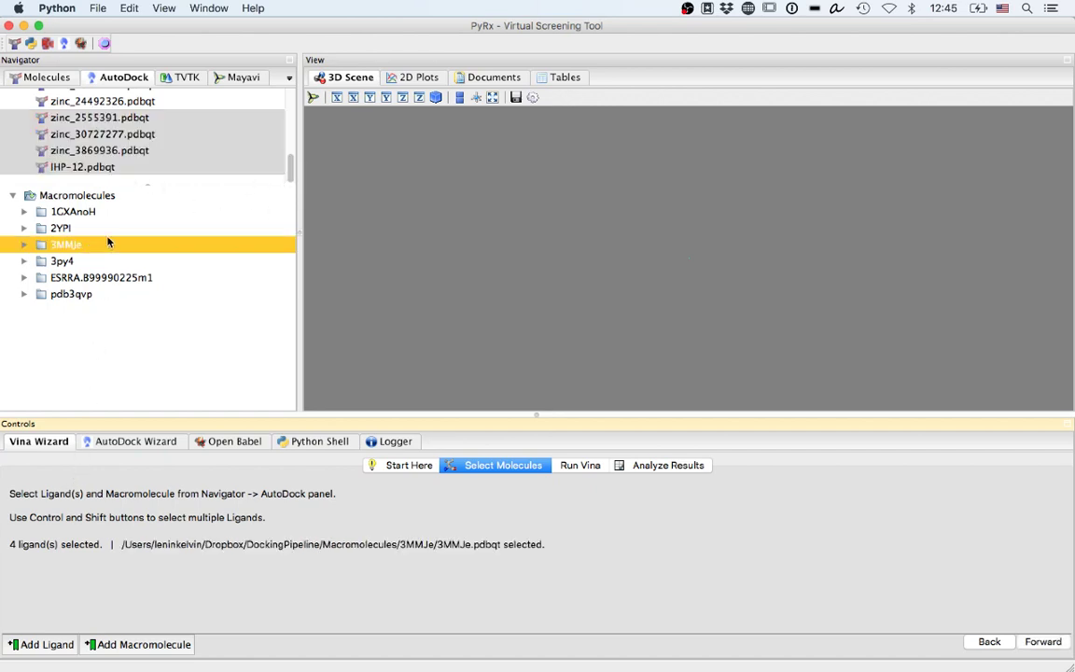
Step: Add IHP-8.mol2 from the Desktop folder as a new ligand for the docking
left_click(51, 644)
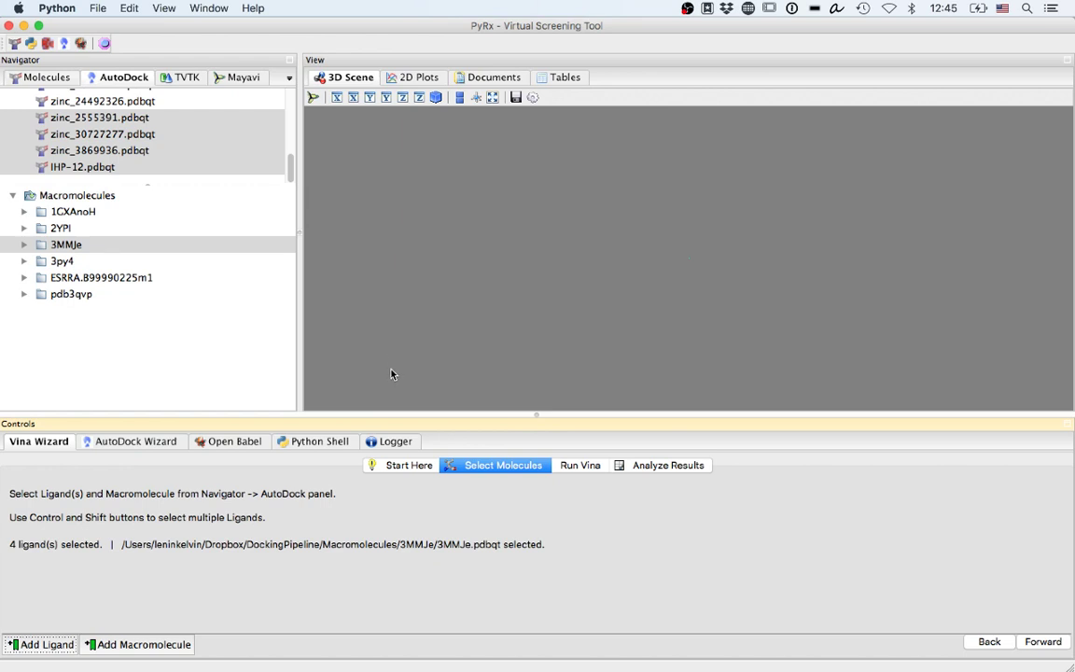
left_click(56, 644)
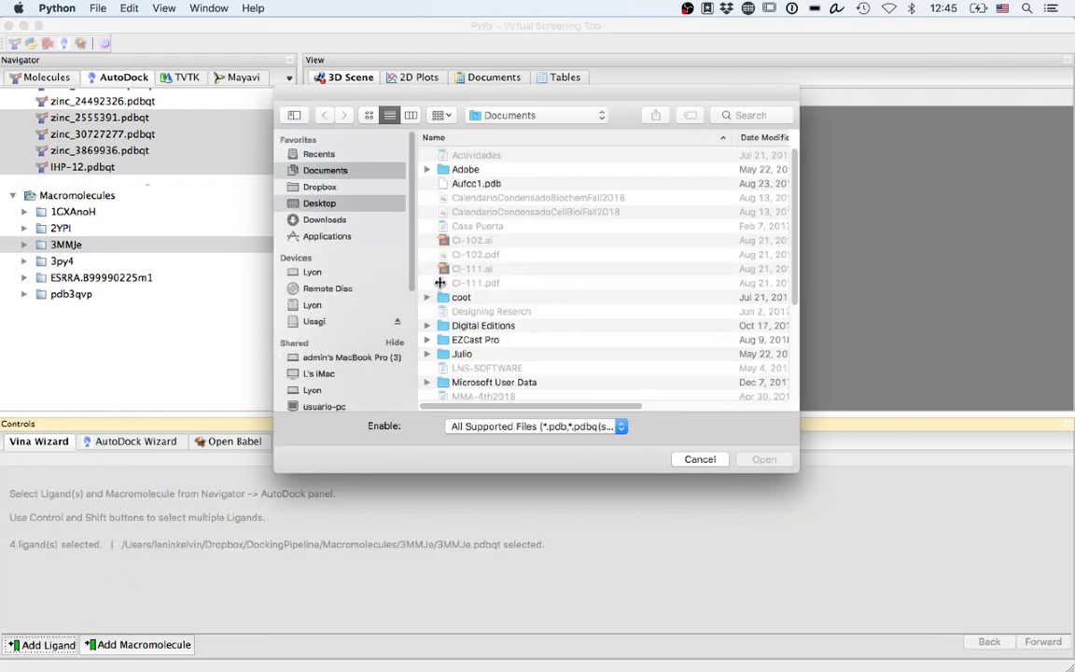
left_click(341, 204)
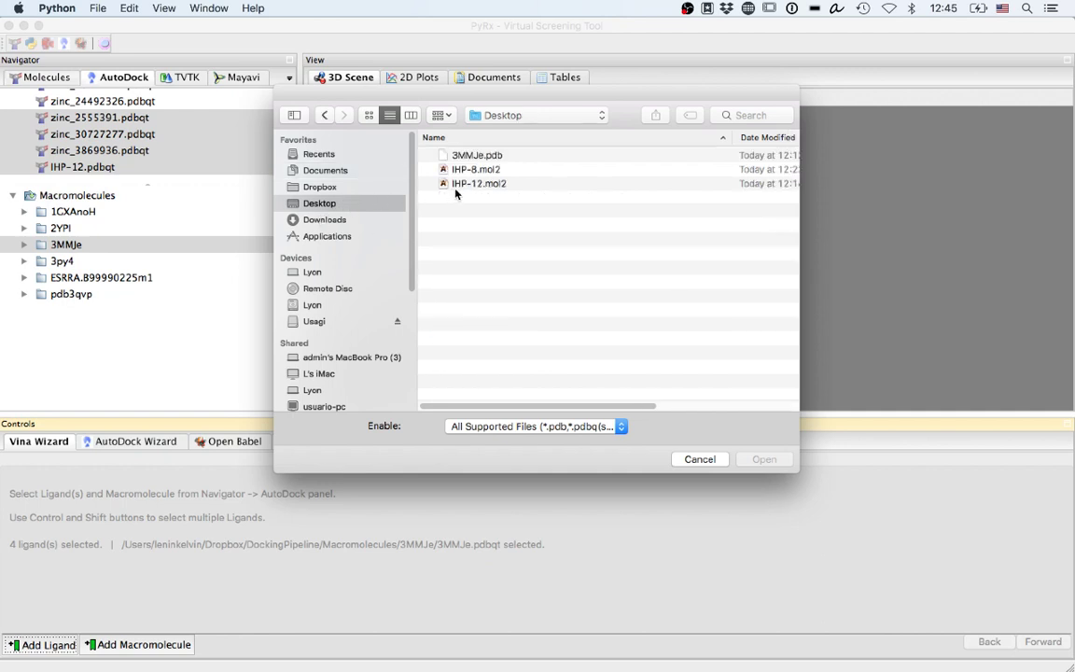
left_click(462, 169)
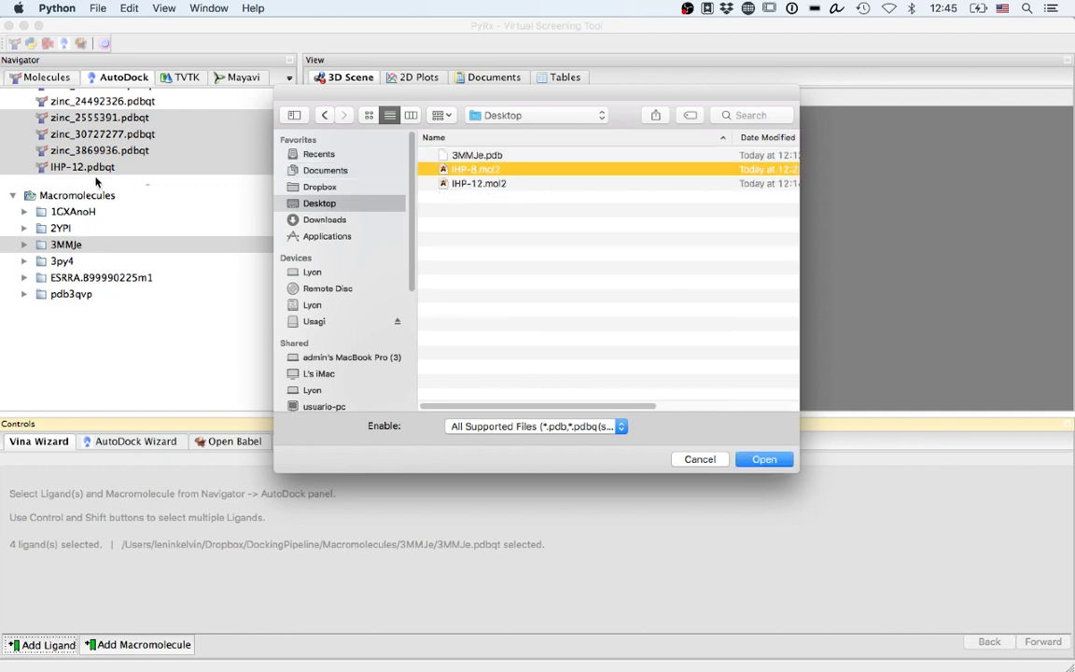
left_click(764, 458)
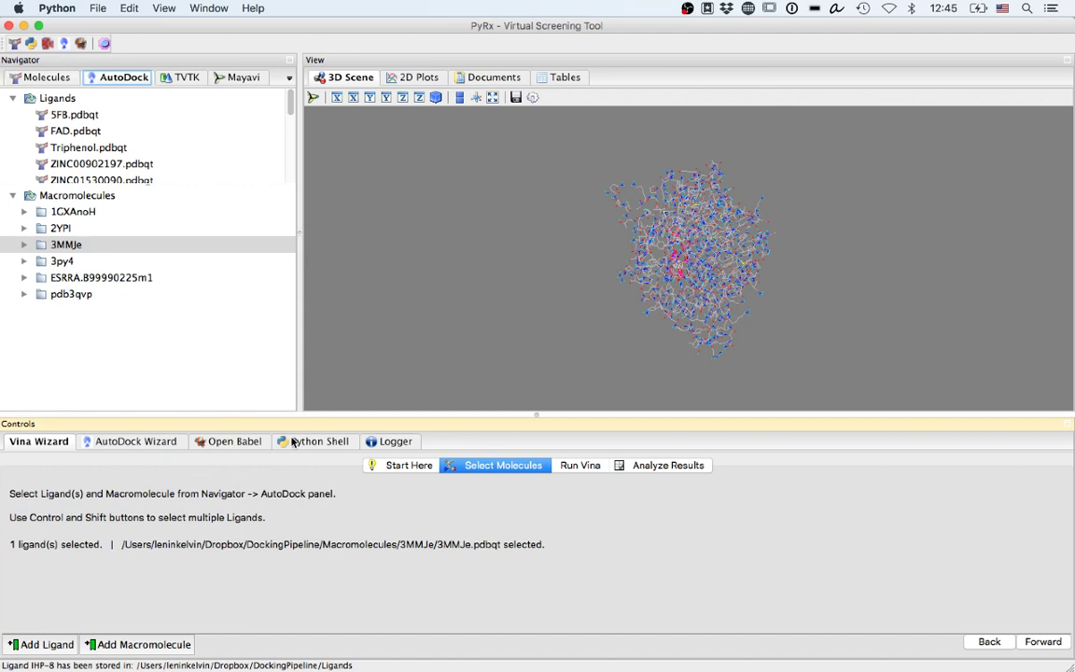
Step: Proceed with IHP-8 and 3MMJe and run Vina with exhaustiveness 10
left_click_drag(363, 407, 420, 427)
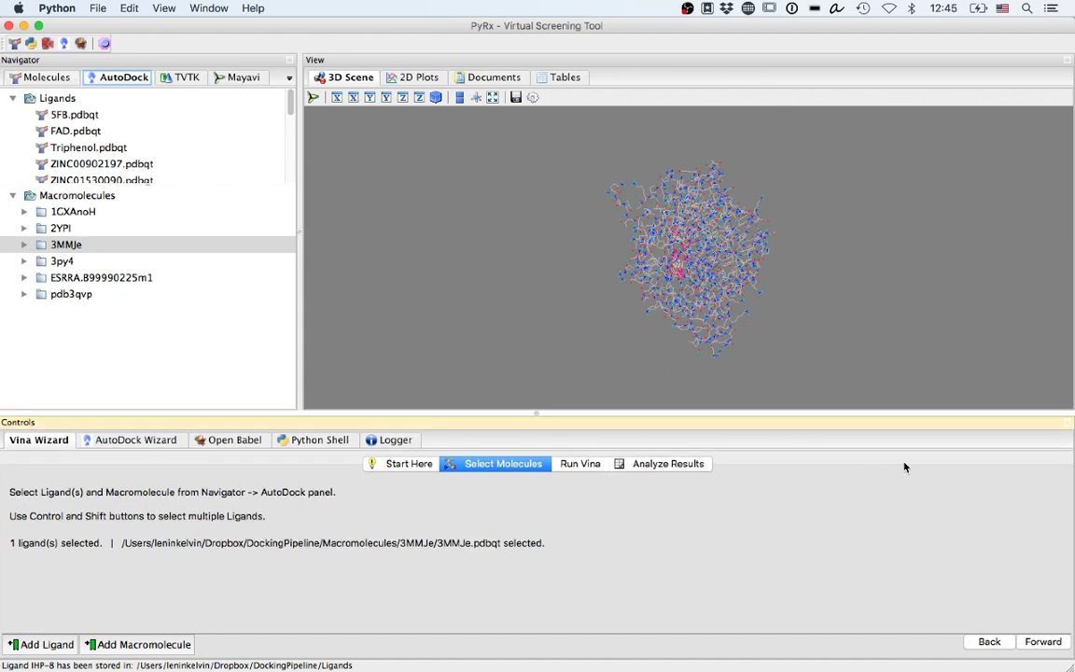
left_click(1040, 641)
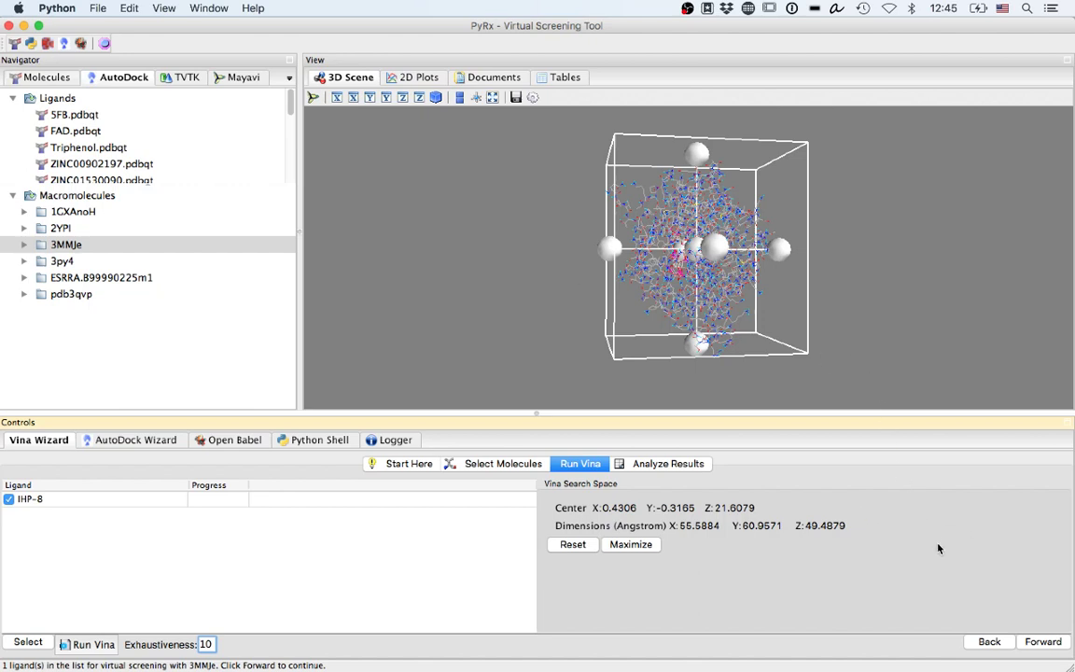
left_click(1041, 643)
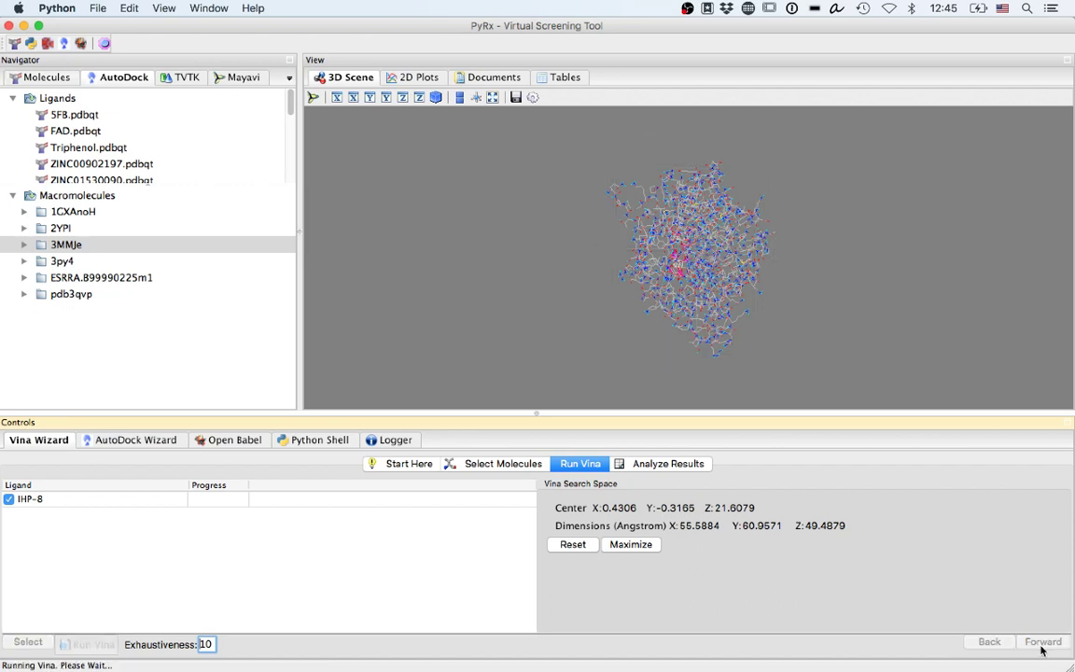
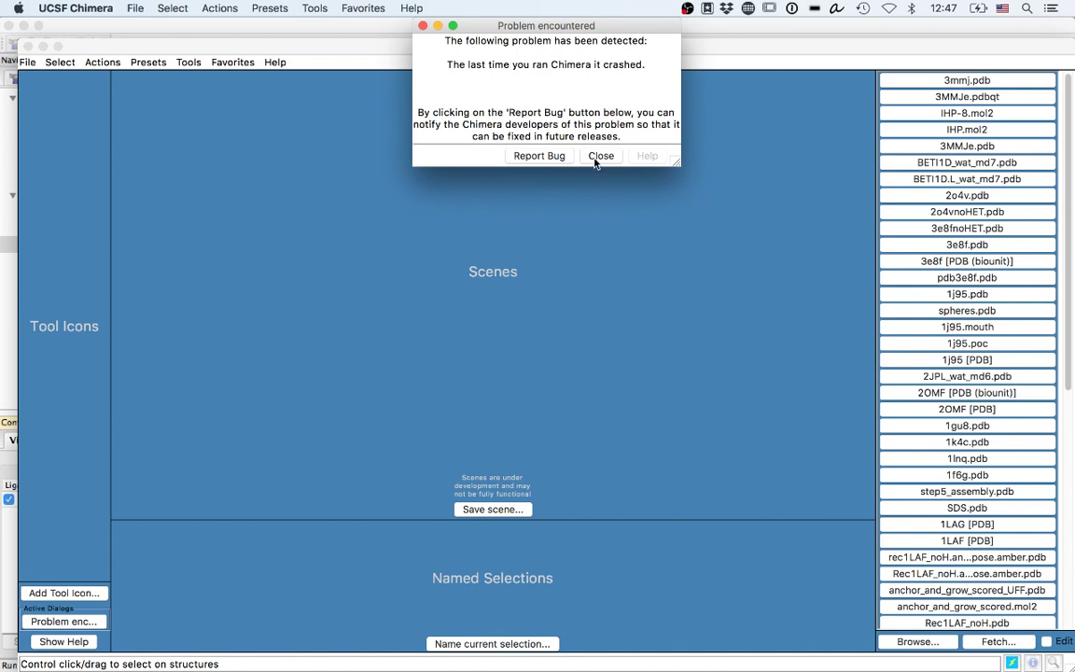
Step: Dismiss the crash report in UCSF Chimera, open the recently used 3mmj.pdb, and delete its chain B
left_click(600, 156)
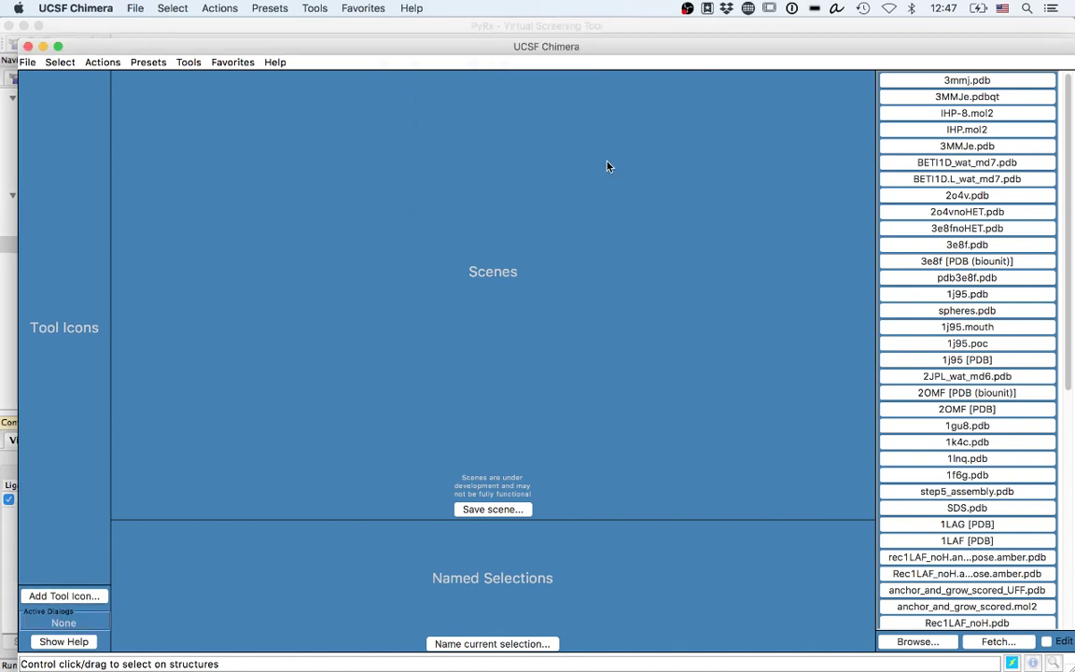
left_click(966, 81)
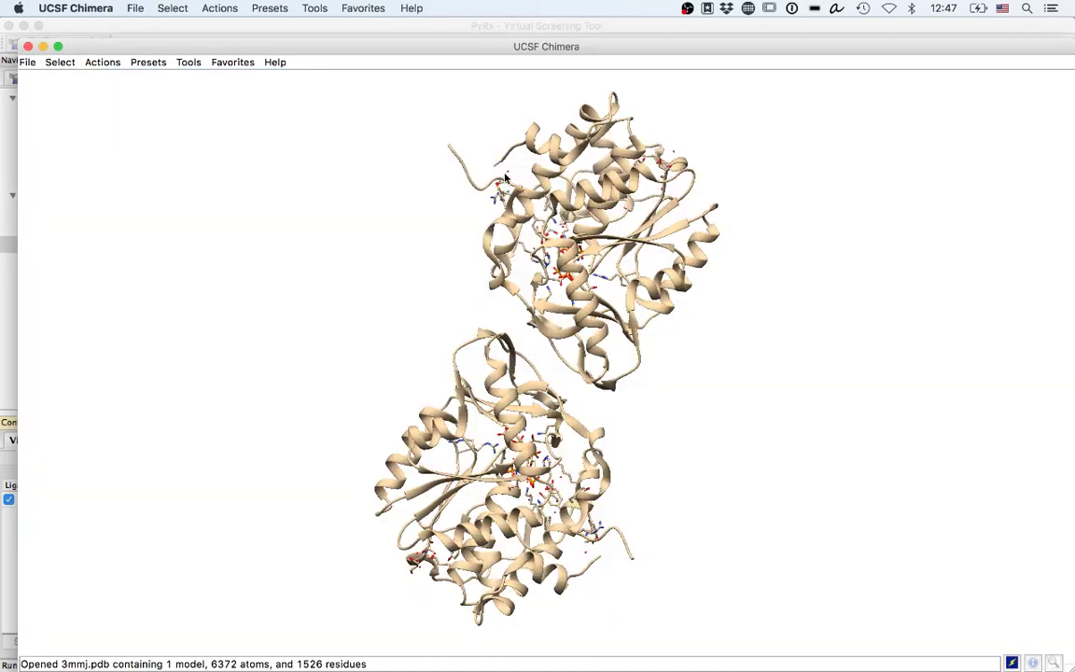
left_click(58, 63)
mouse_move(187, 74)
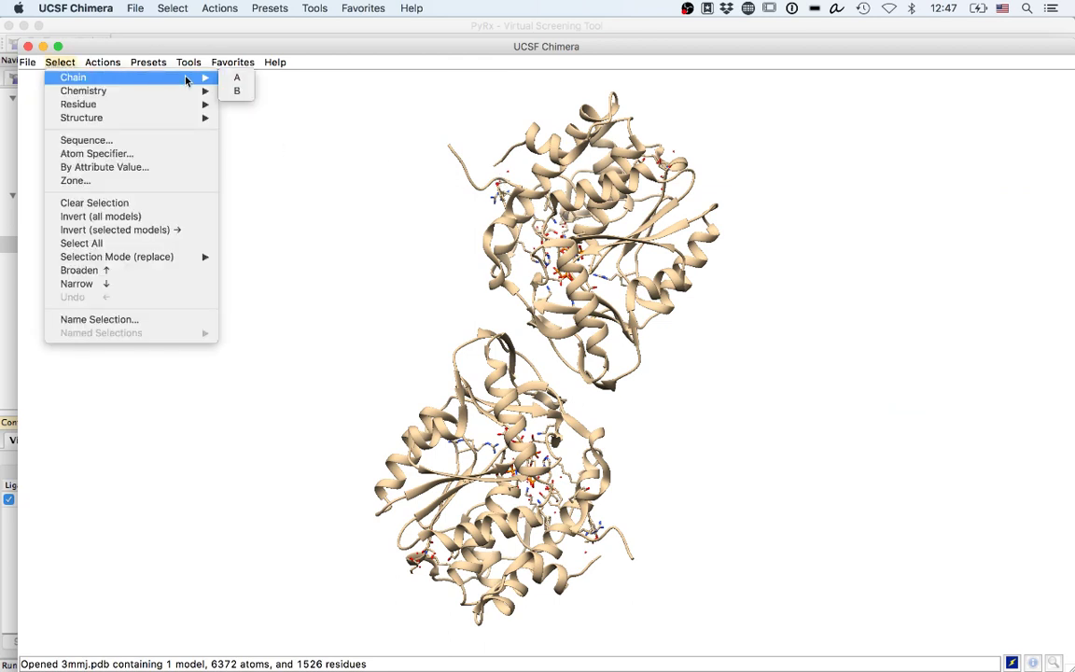
left_click(235, 91)
left_click(103, 63)
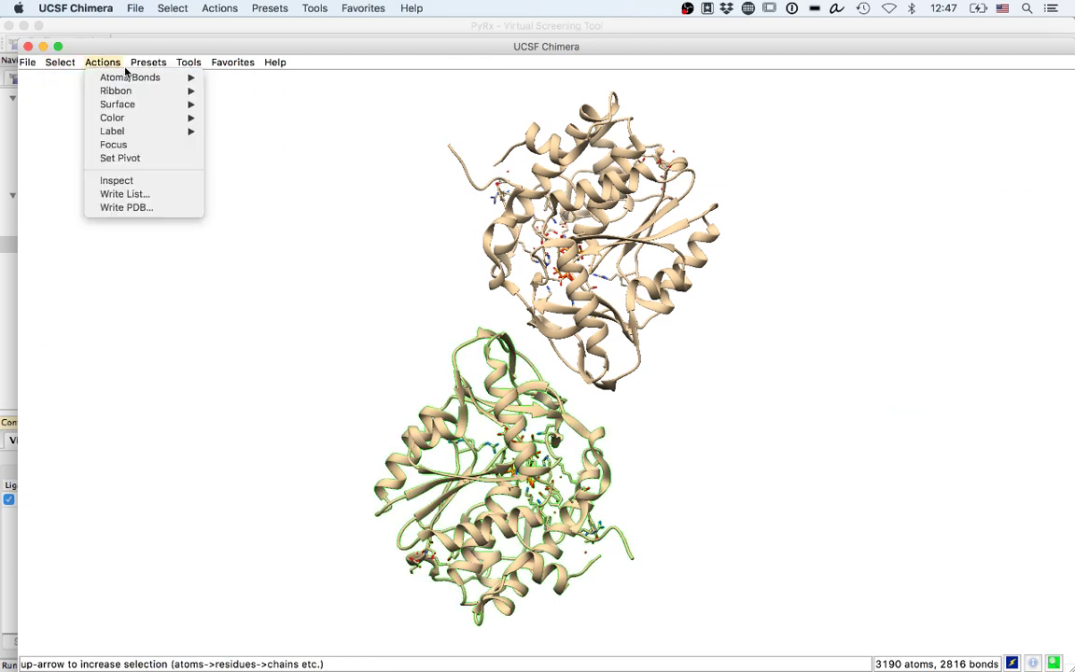
mouse_move(130, 78)
left_click(327, 257)
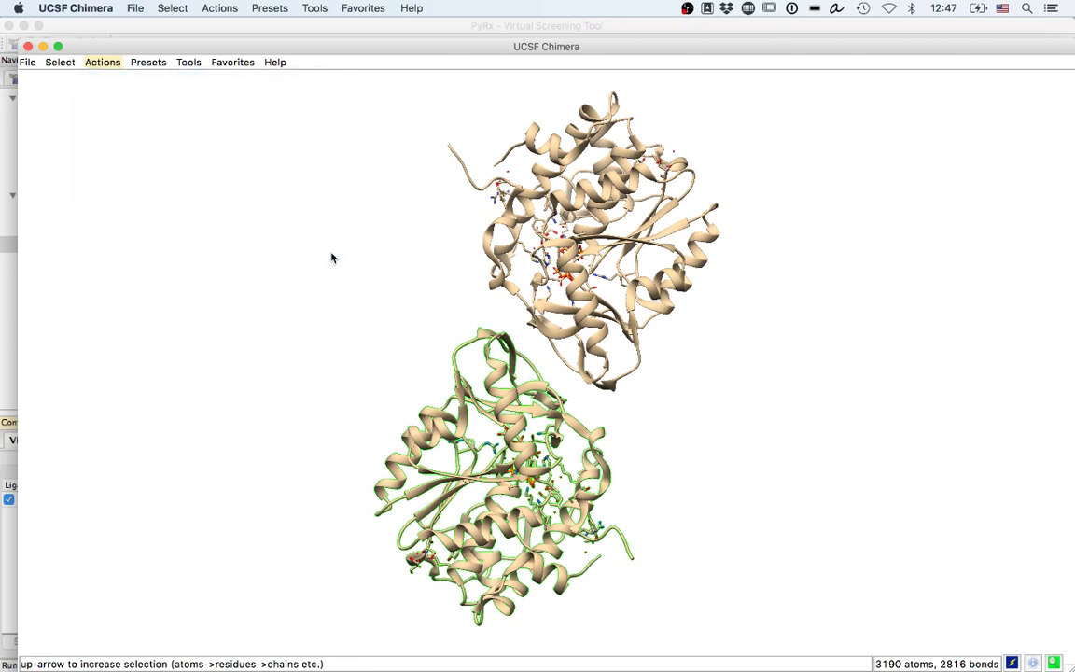
Step: Select all nonstandard residues in the remaining chain and delete their atoms and bonds
left_click(51, 65)
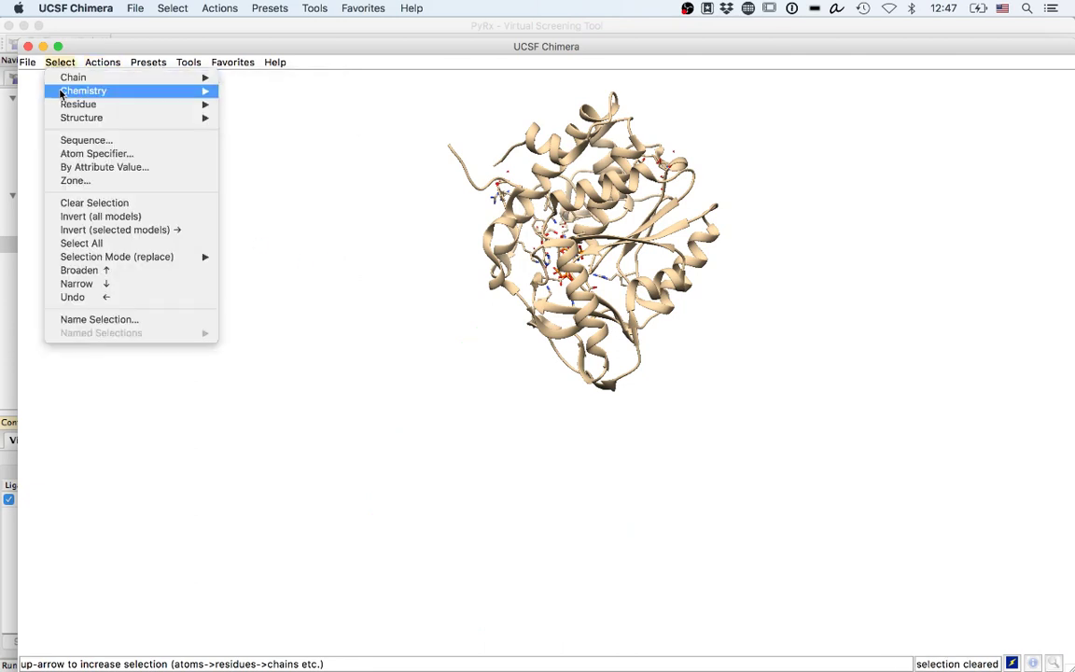
mouse_move(65, 104)
left_click(244, 181)
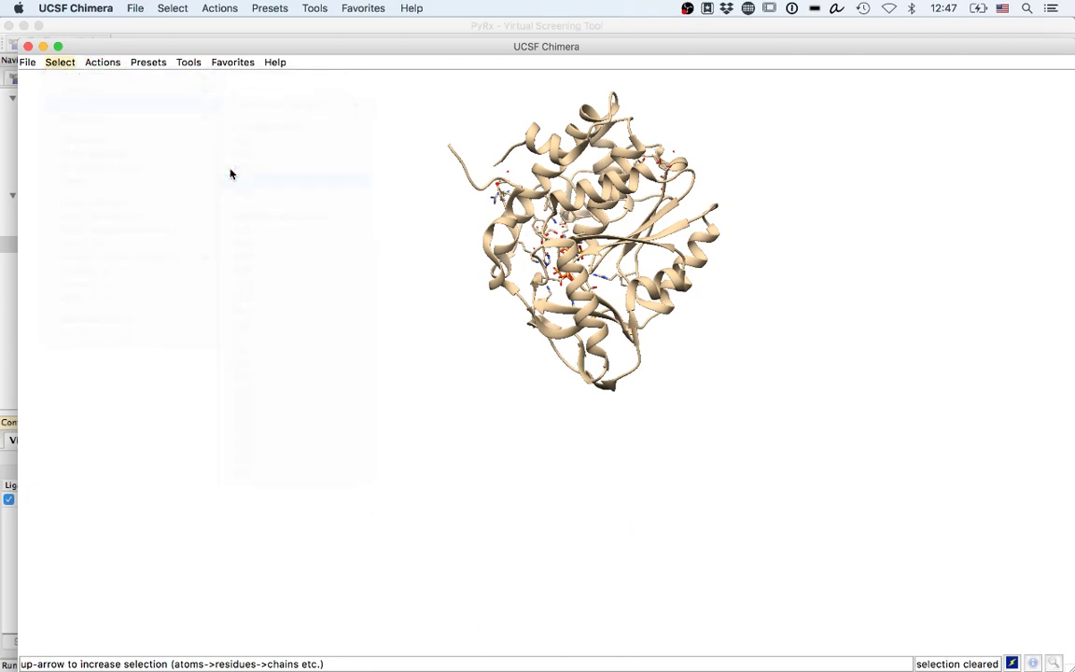
left_click(54, 63)
mouse_move(83, 101)
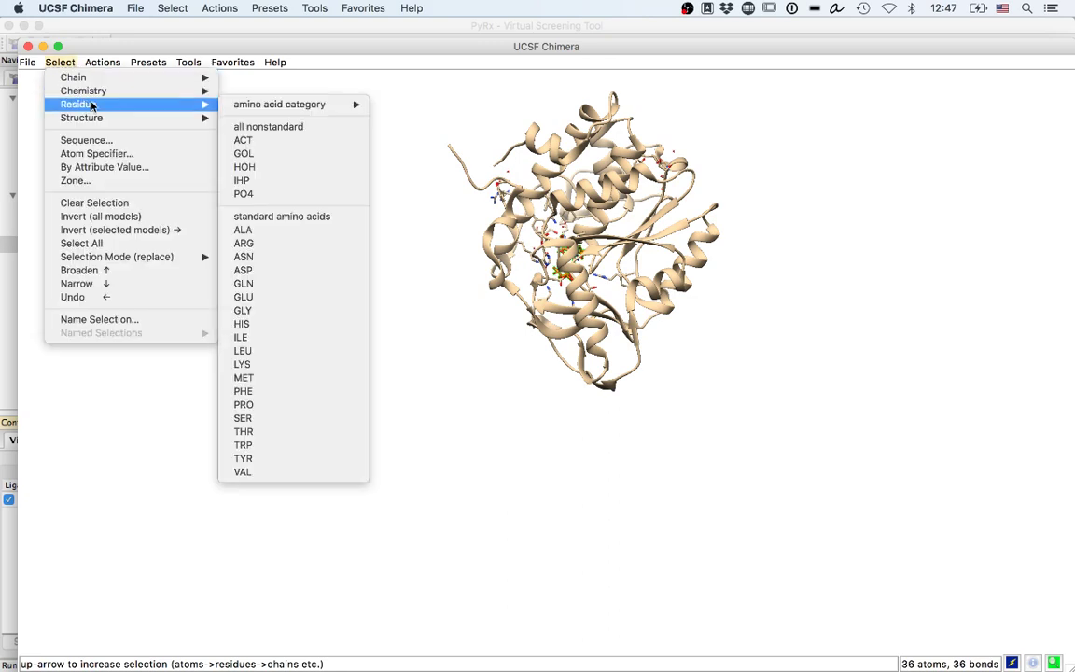
left_click(265, 128)
left_click(104, 63)
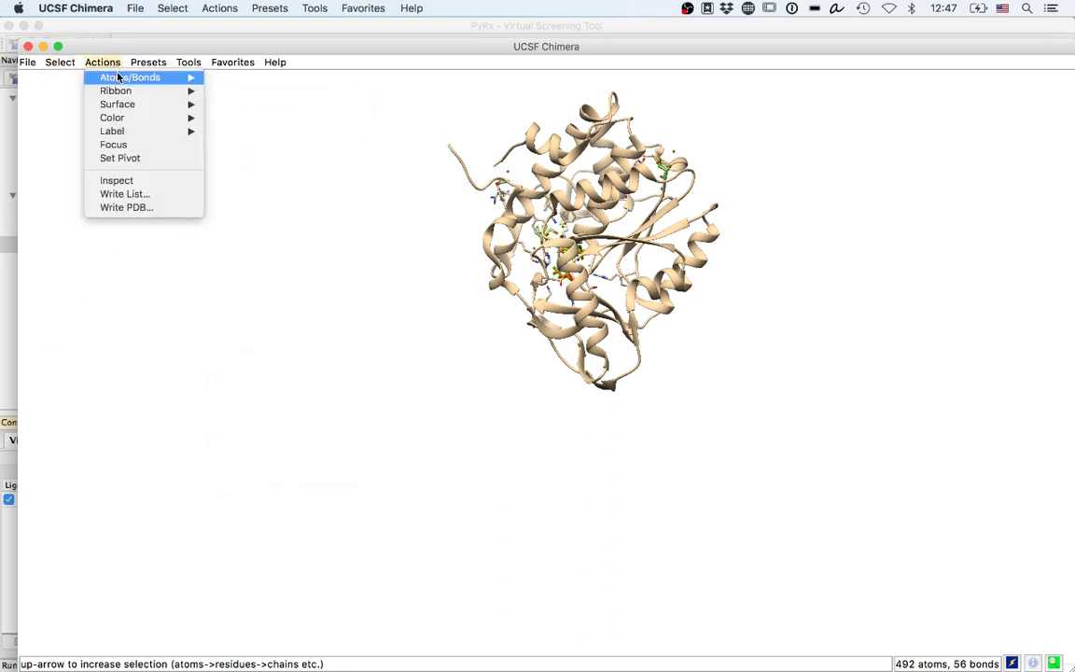
mouse_move(127, 79)
left_click(280, 257)
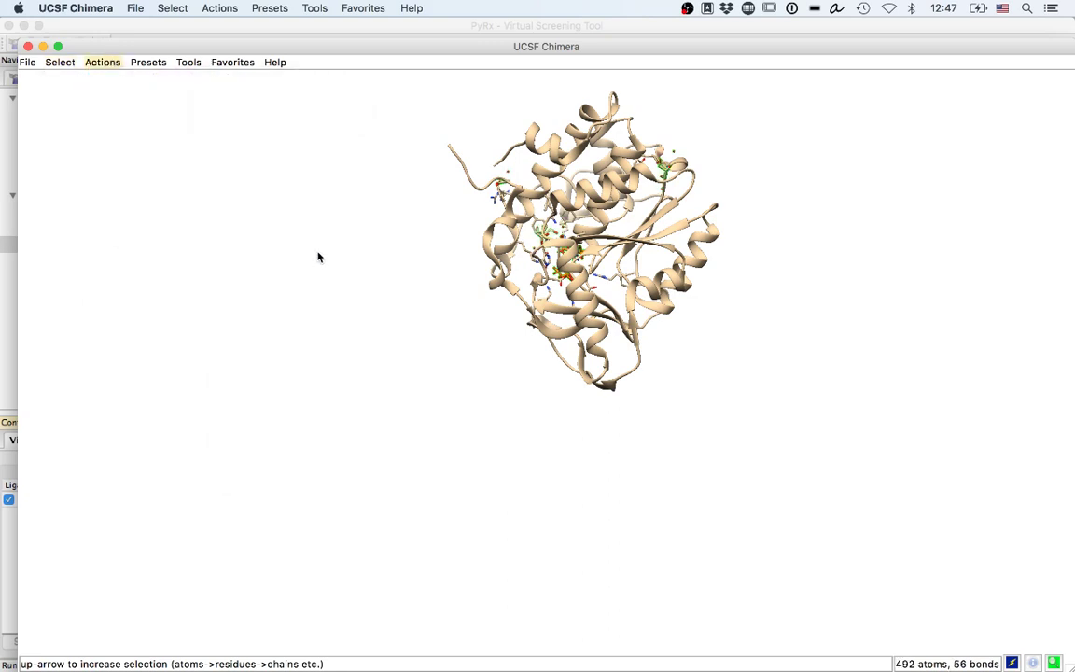
Step: Run Dock Prep on 3mmj.pdb without writing a Mol2 file, using unspecified histidine protonation, AMBER ff14SB and AM1-BCC charges
left_click(184, 62)
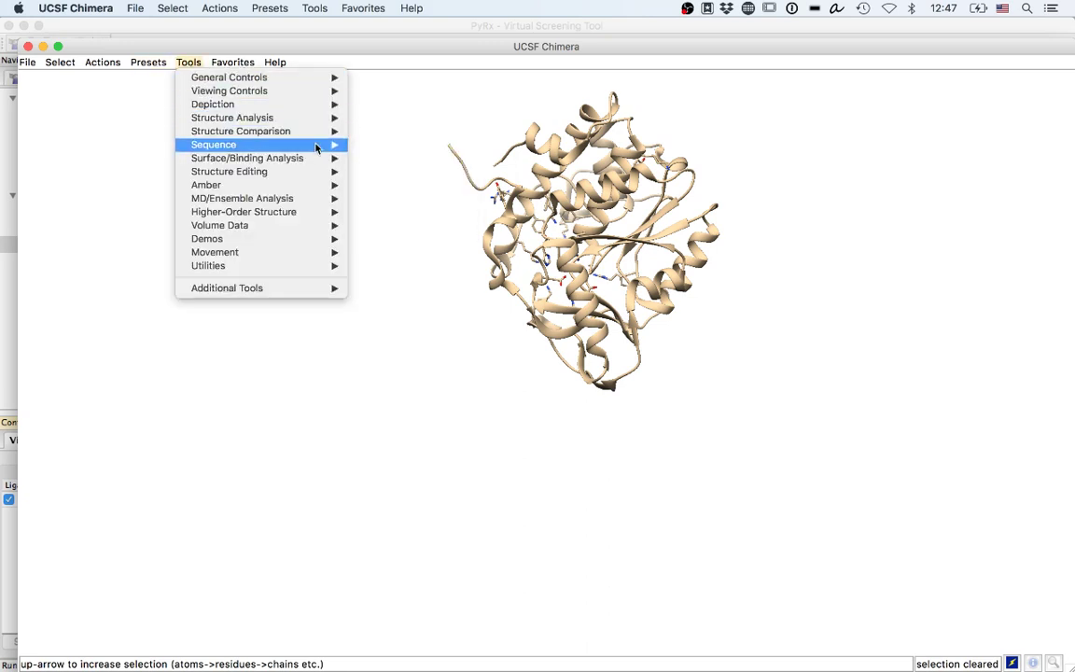
mouse_move(299, 172)
left_click(438, 199)
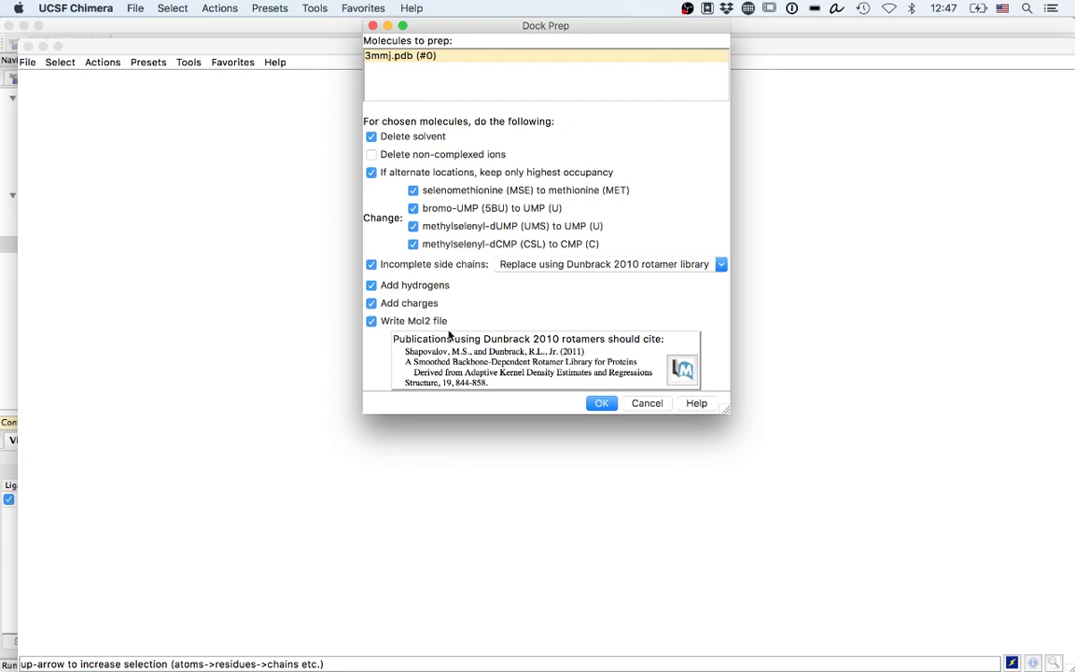
left_click(407, 318)
left_click(602, 403)
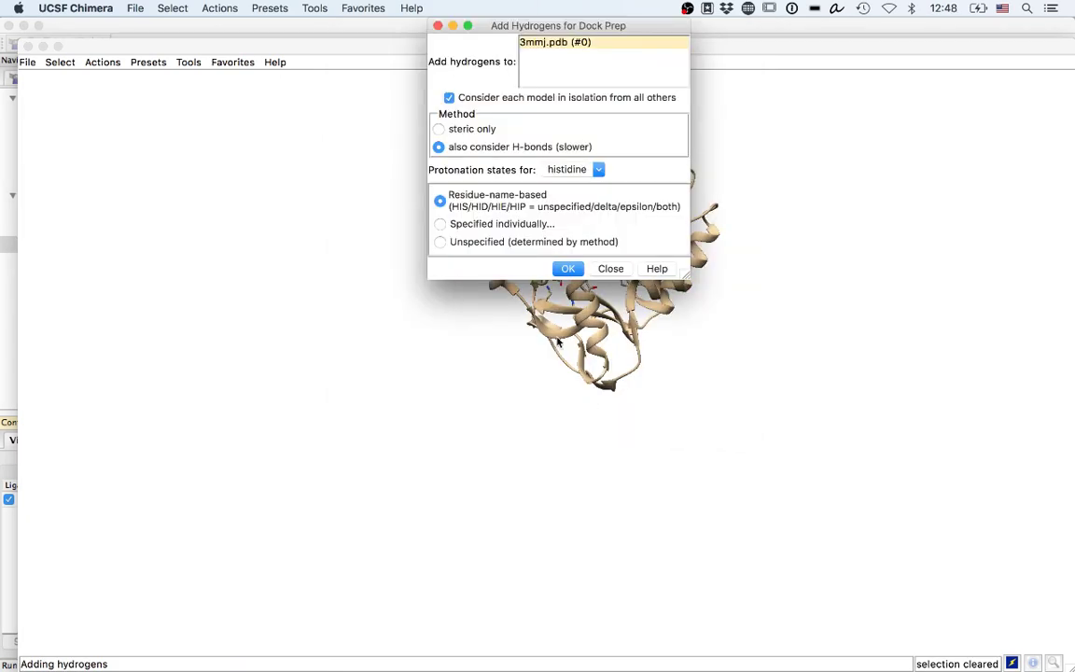
left_click(559, 243)
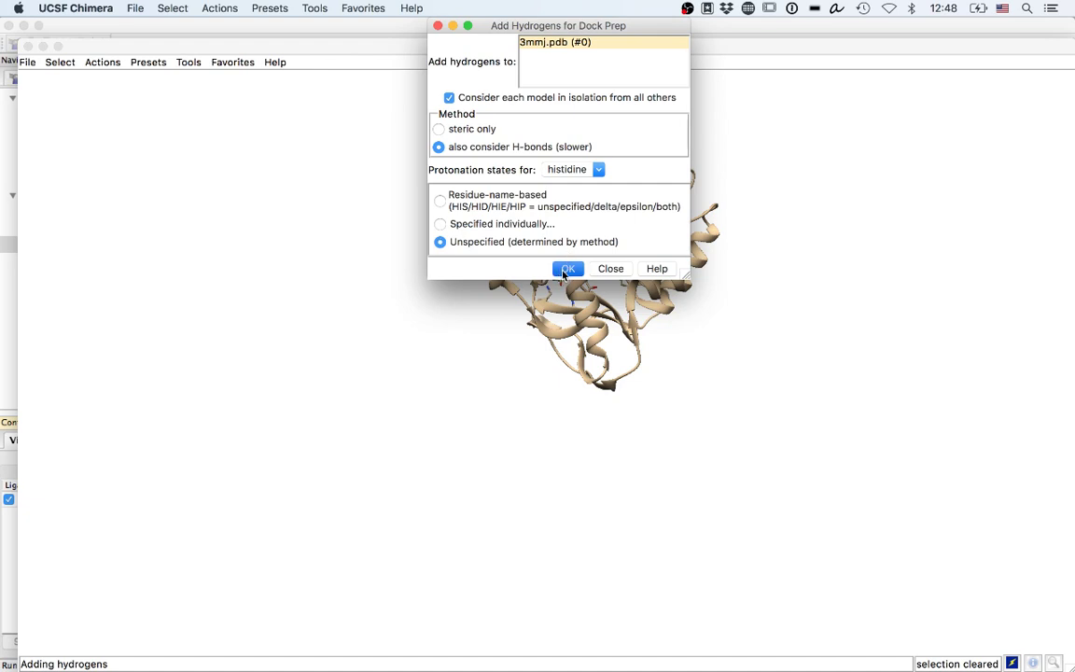
left_click(564, 269)
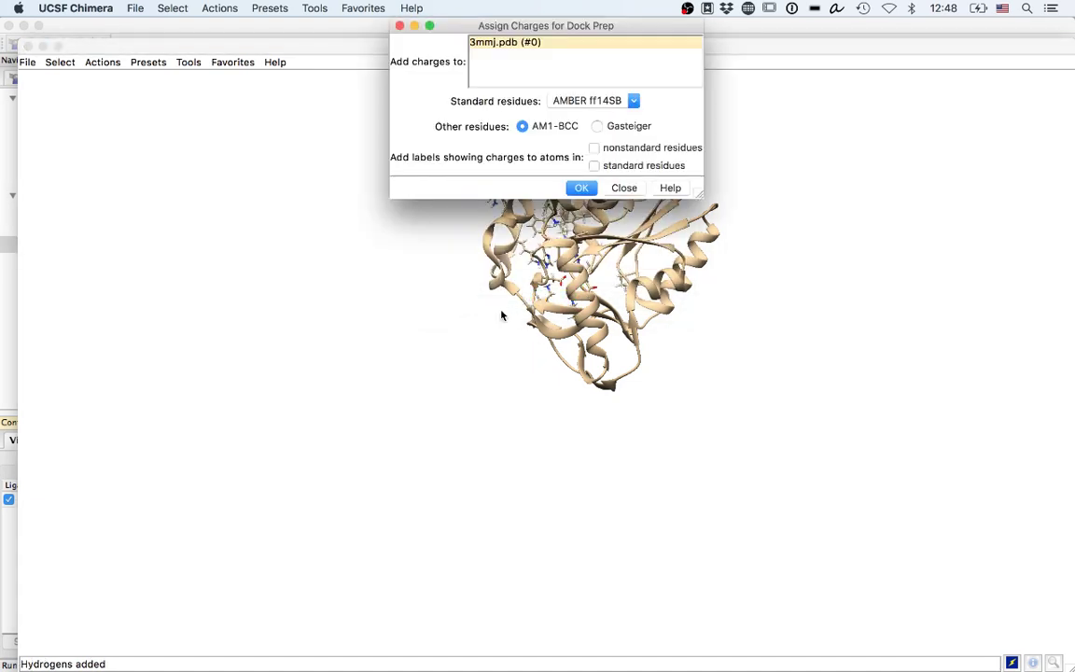
left_click(580, 190)
Step: Focus the view on the prepared protein and examine its central pocket from different angles
left_click(94, 64)
left_click(169, 148)
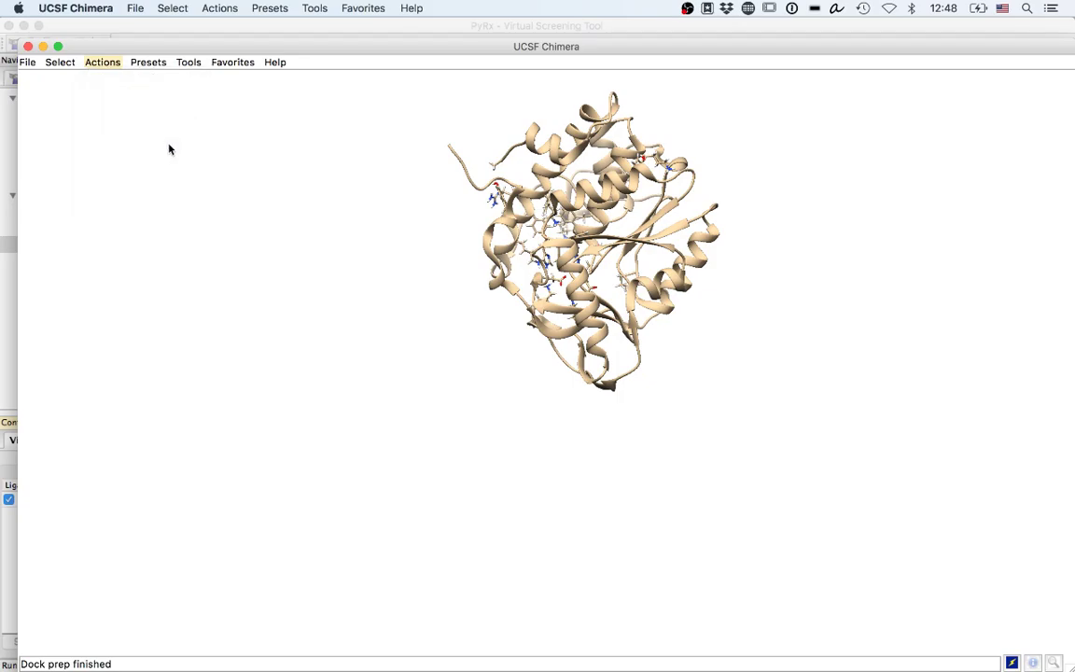
left_click_drag(224, 280, 445, 369)
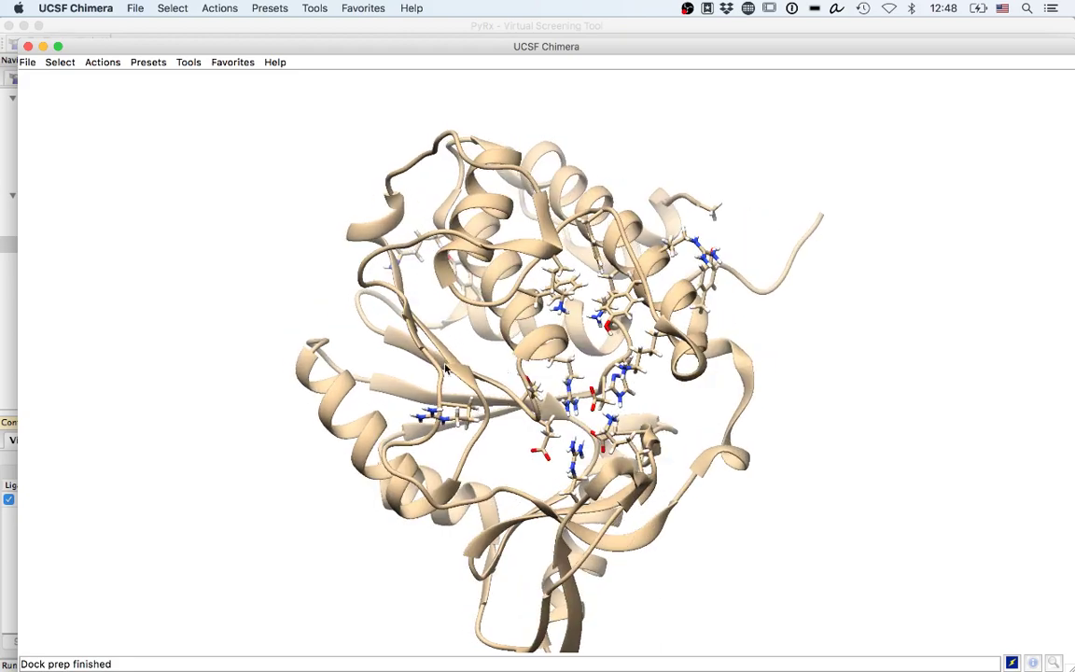
left_click_drag(586, 352, 623, 399)
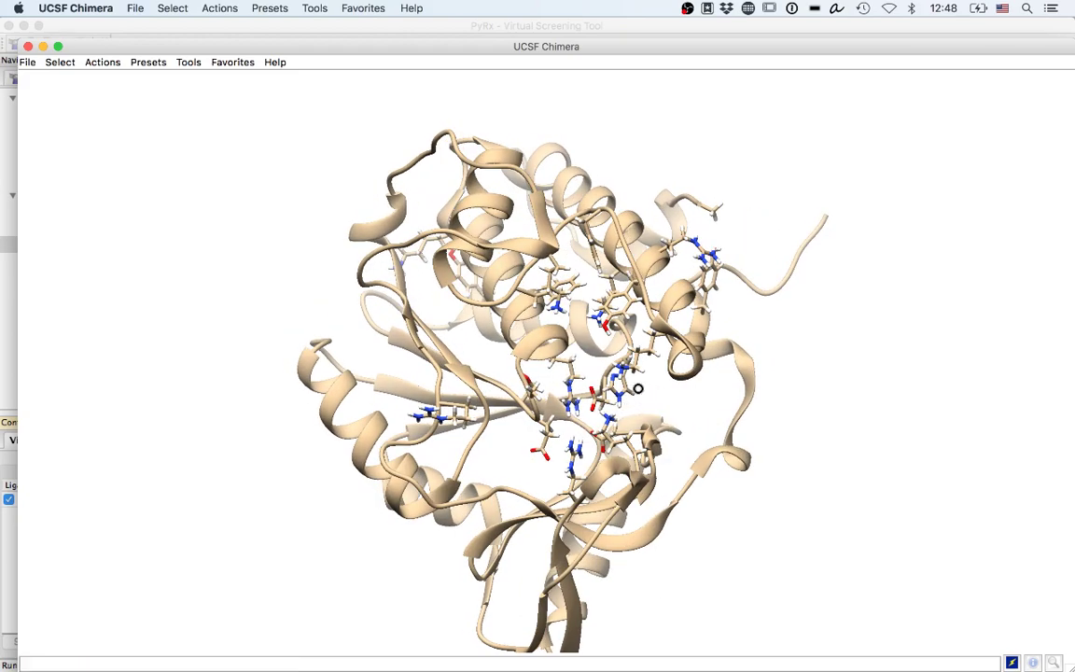
left_click_drag(597, 359, 681, 429)
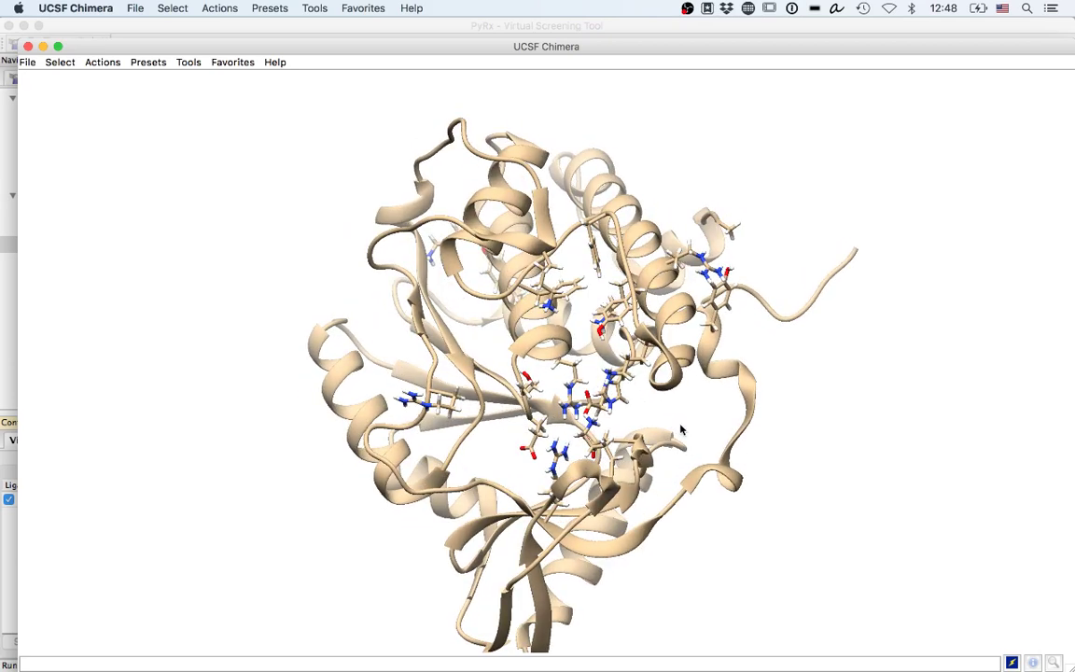
Step: Set up a PDB export of the prepared 3mmj.pdb model to the Desktop folder with the file name 3MMJe224.pdb
left_click(31, 62)
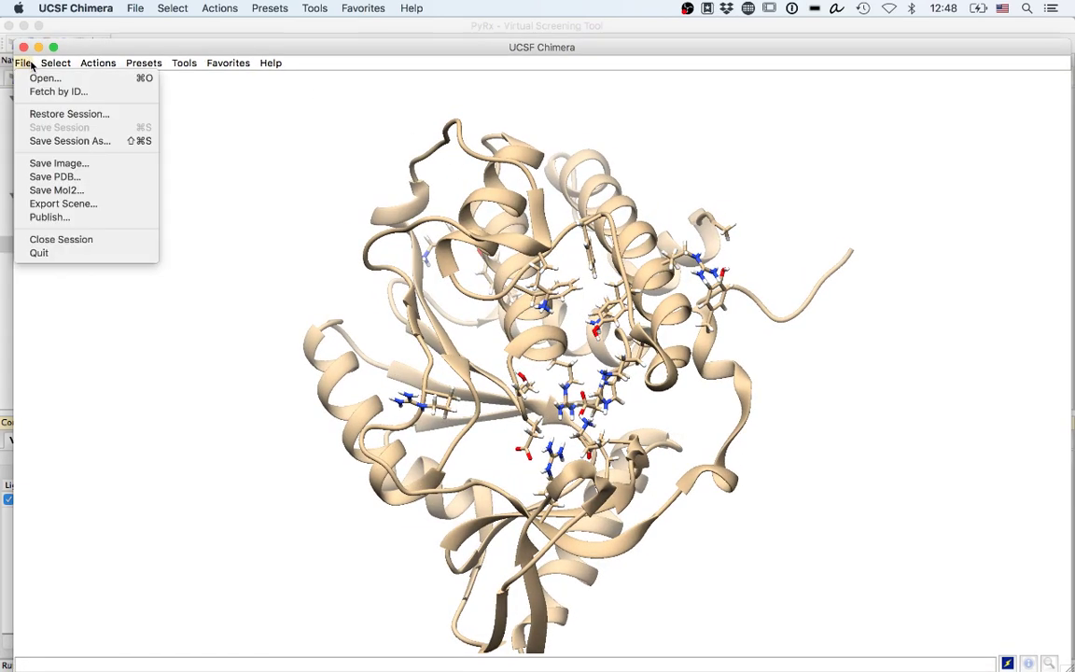
left_click(72, 176)
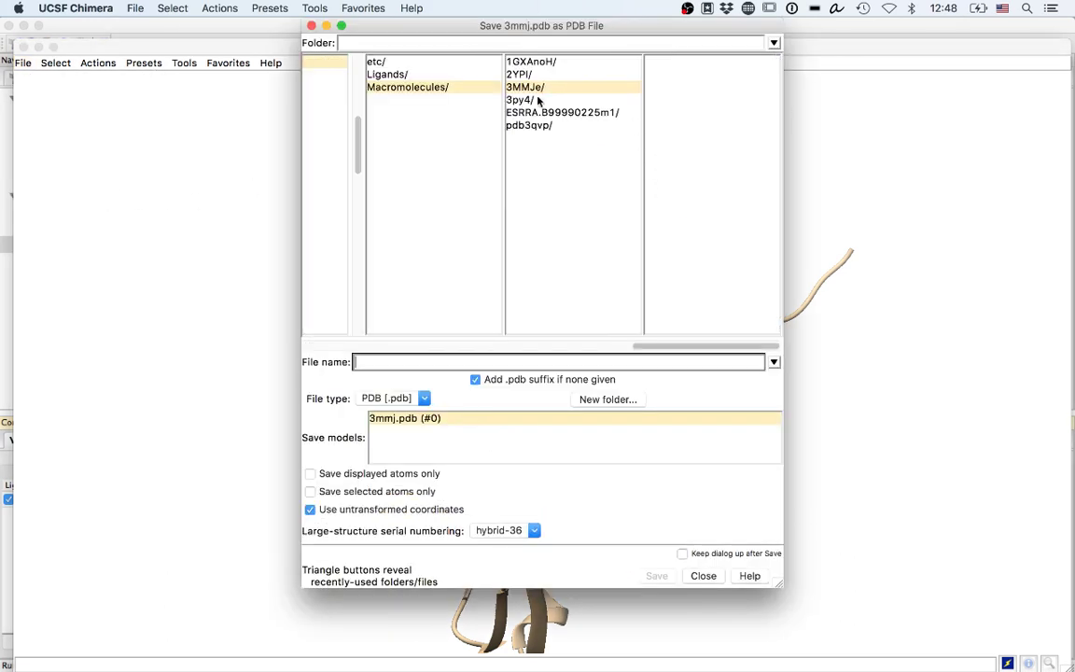
left_click(587, 93)
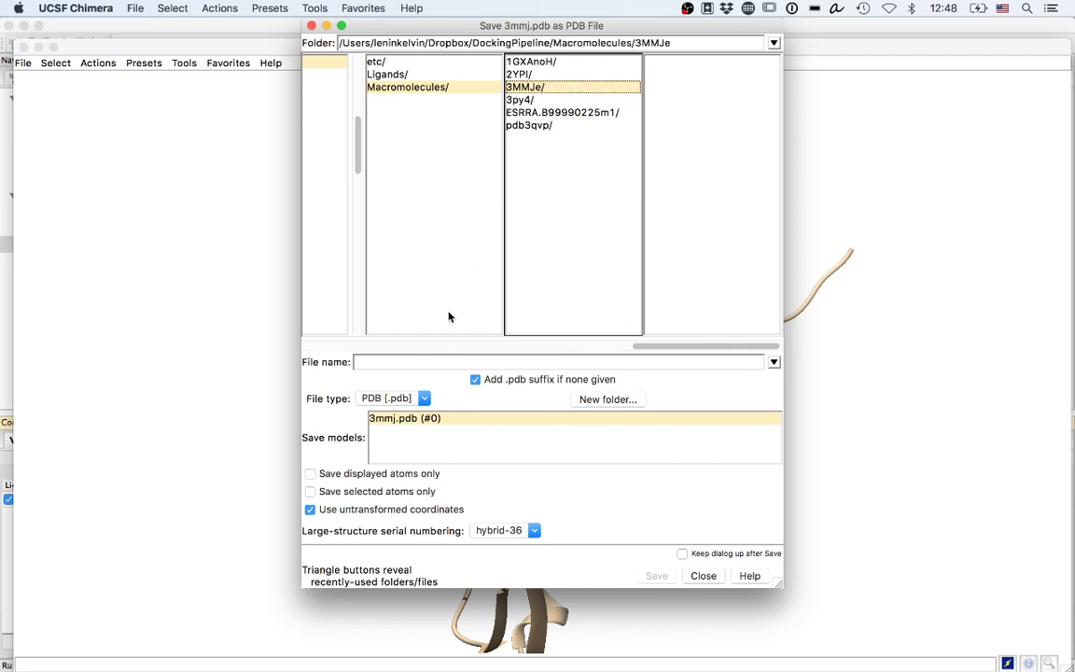
left_click_drag(707, 345, 393, 345)
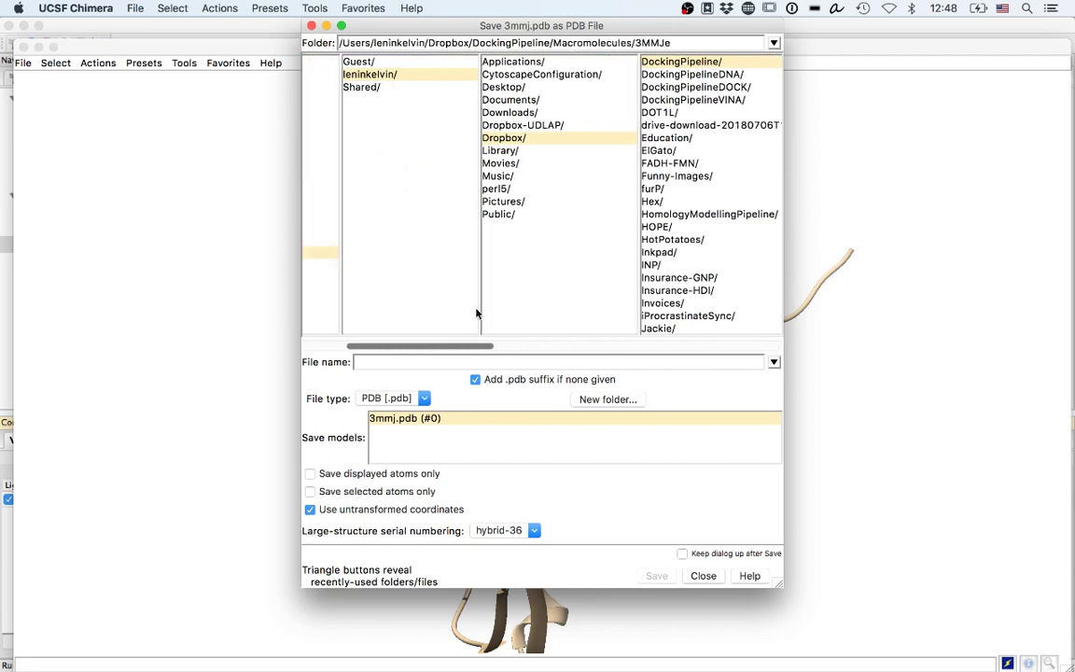
left_click(512, 88)
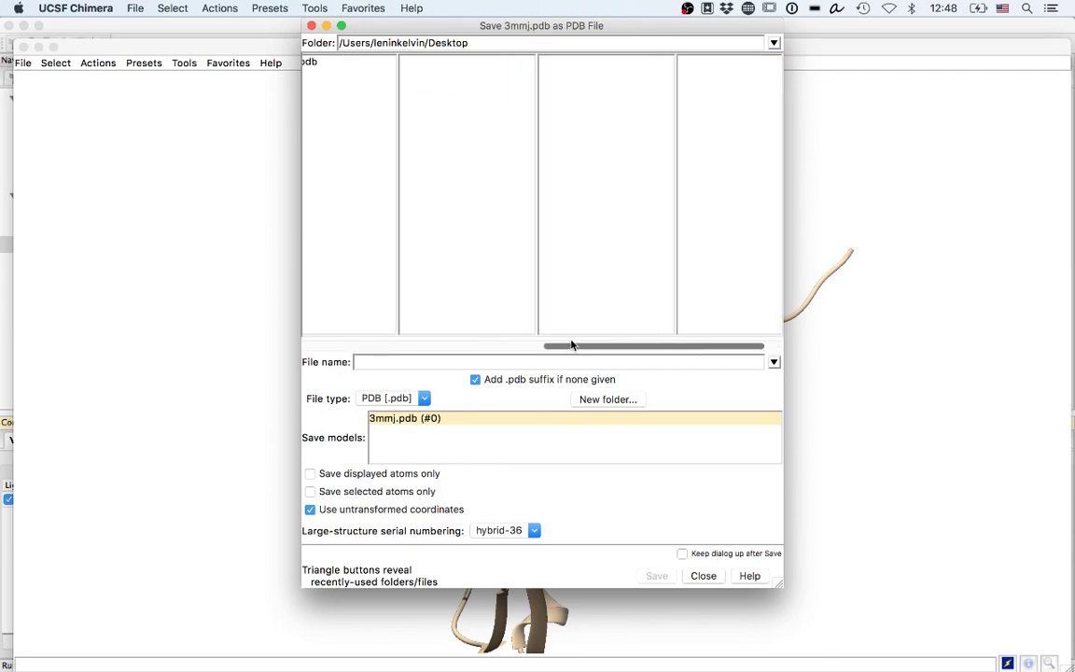
left_click(473, 63)
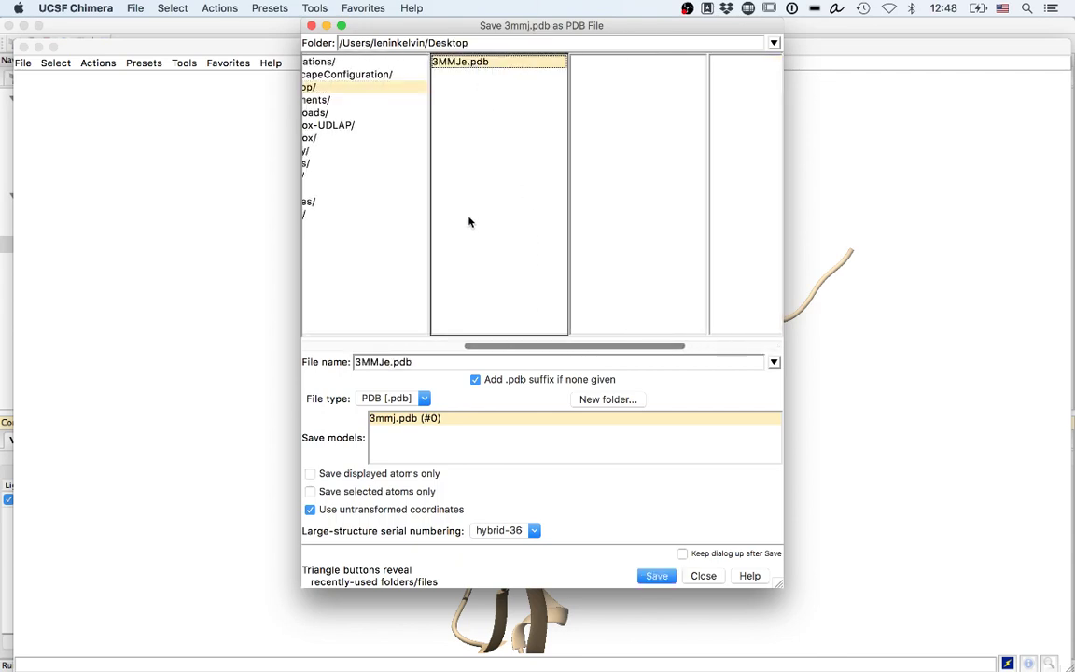
left_click(391, 361)
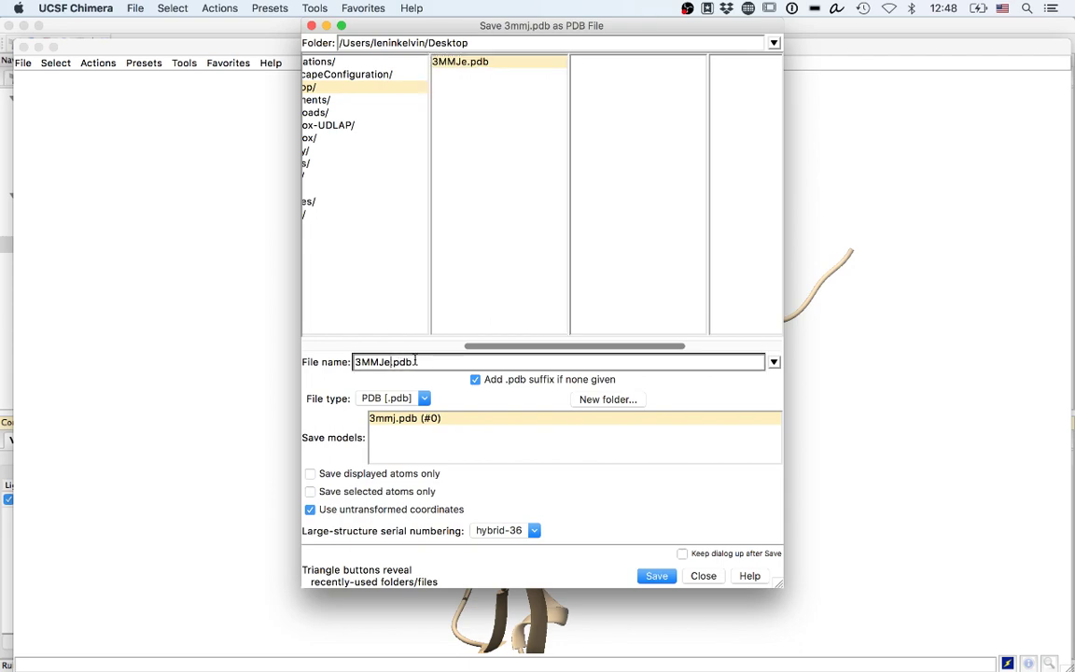
type("224")
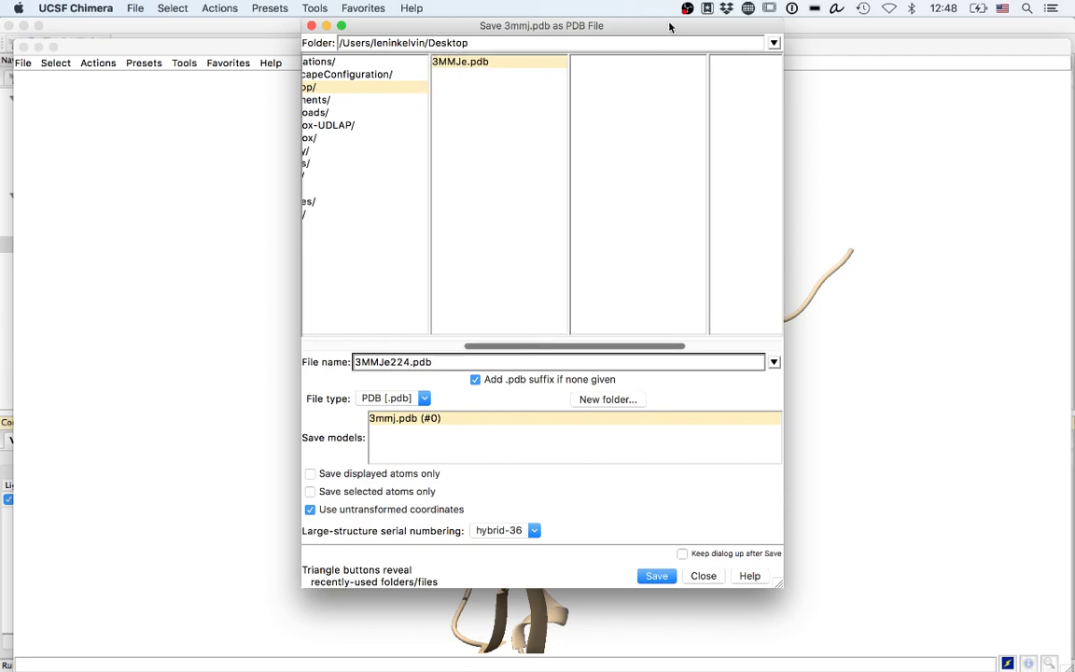
Step: Switch the export folder to Public, save the model as 3MMJe224.pdb, and close UCSF Chimera
left_click_drag(604, 28, 347, 90)
left_click(825, 131)
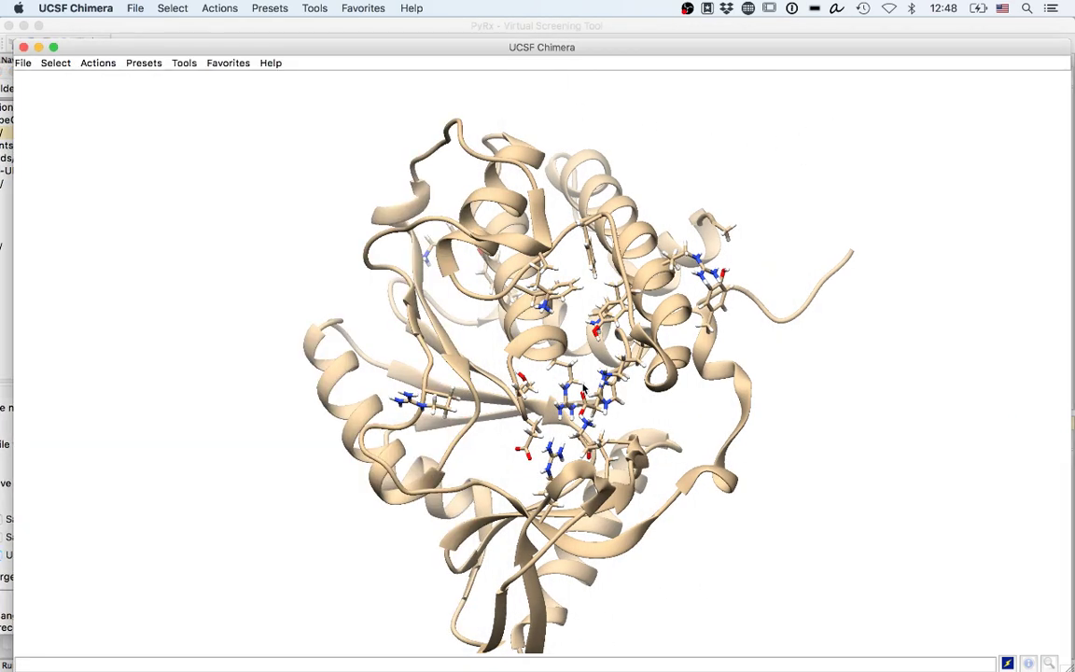
mouse_move(613, 404)
left_click(6, 277)
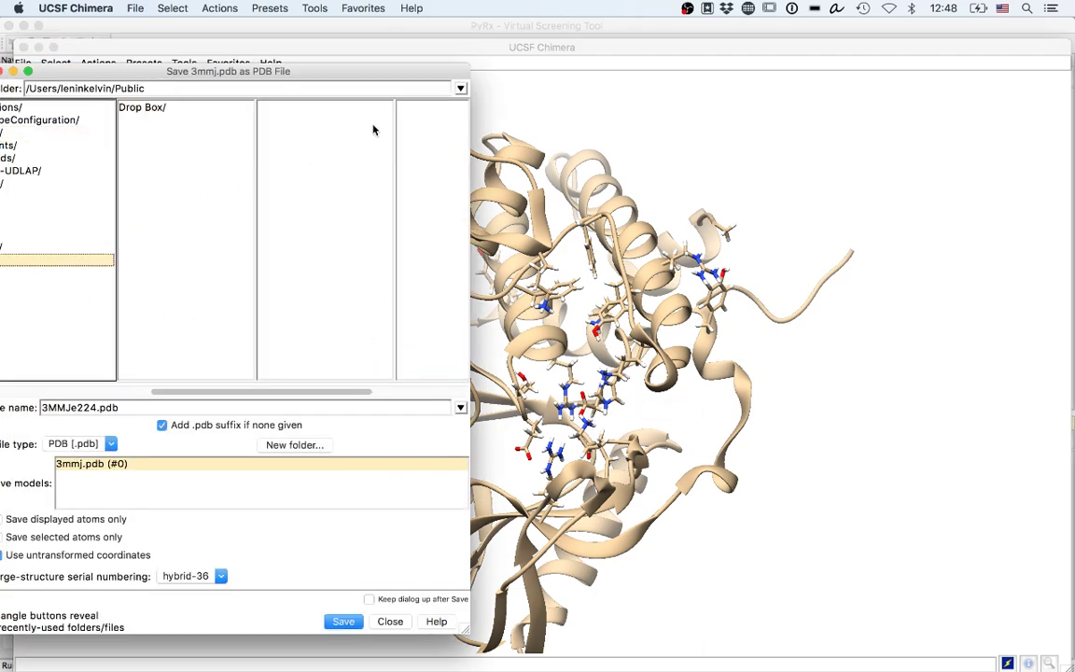
left_click_drag(391, 73, 636, 52)
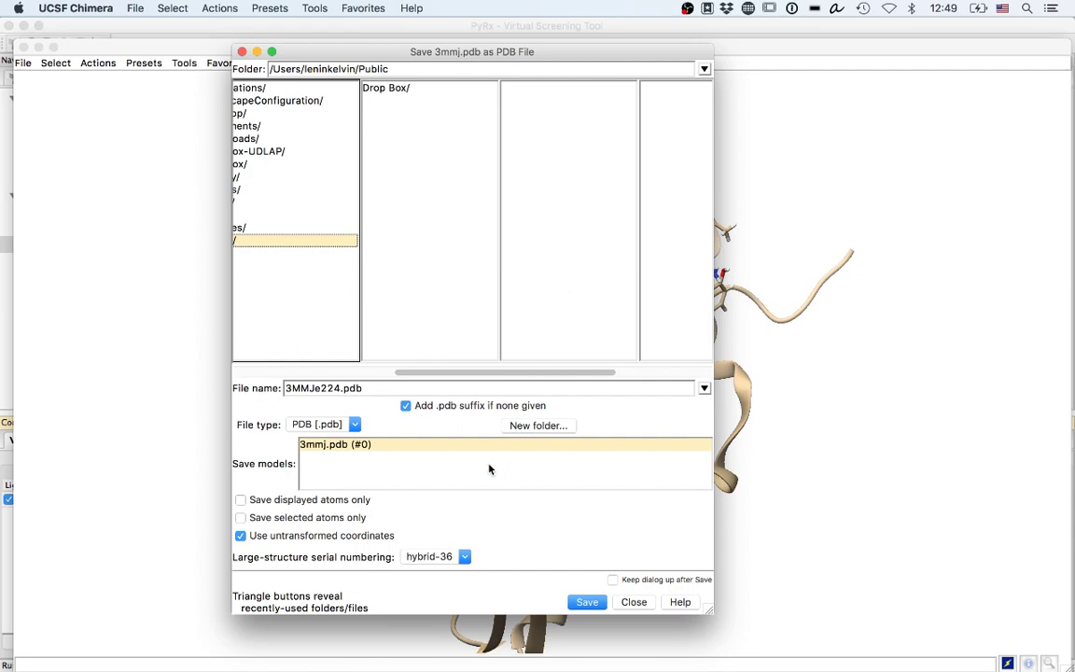
left_click(571, 603)
left_click(23, 47)
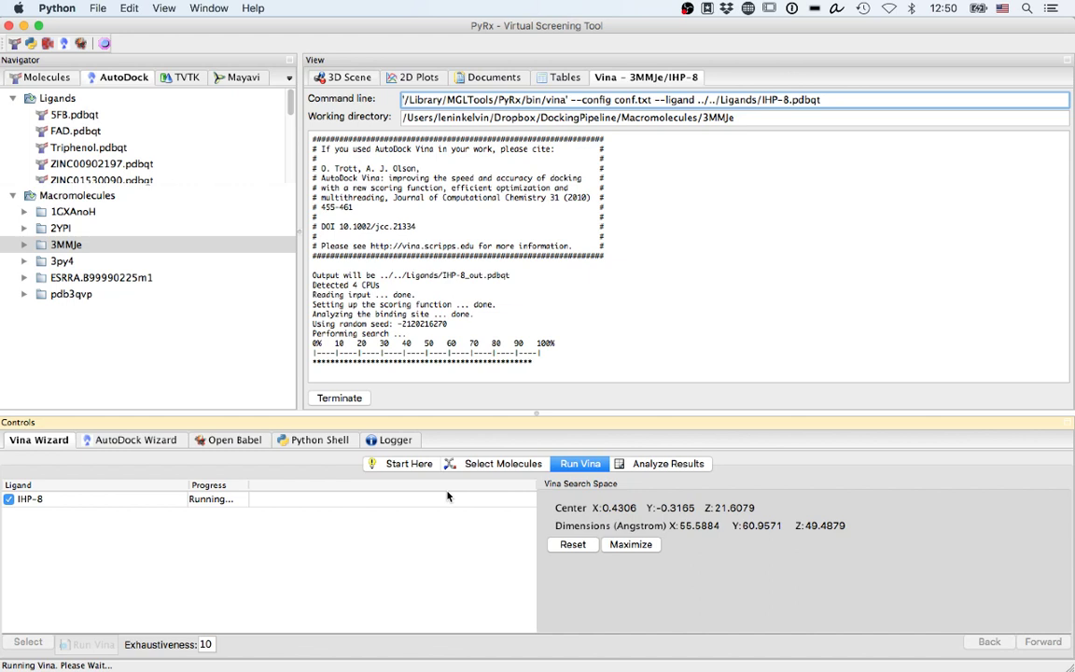
Step: Switch to Safari and search the web for "autodock tools" in a new tab
key("super+Tab")
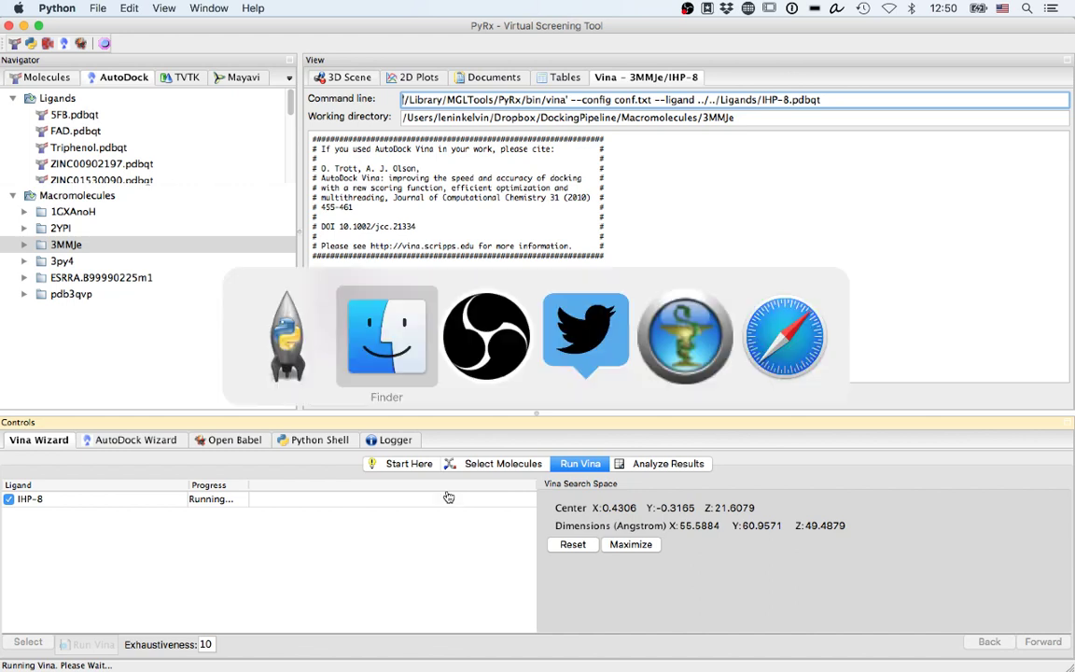
key("super+Tab")
key("super+Tab")
key("super+Tab")
key("super+Tab")
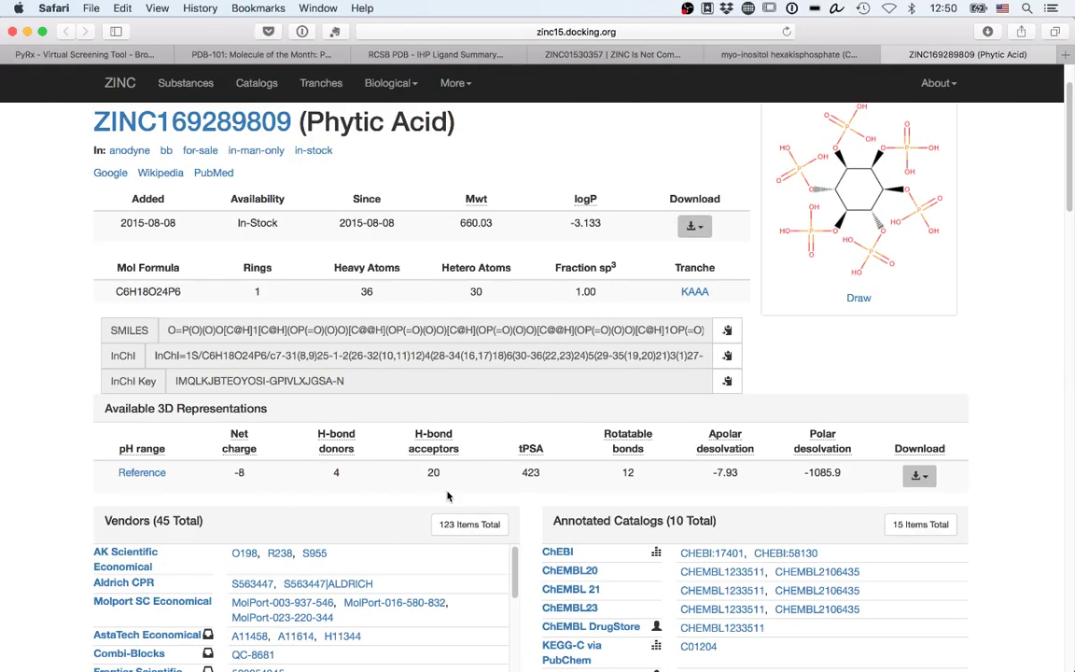
key("super+t")
type("autdo")
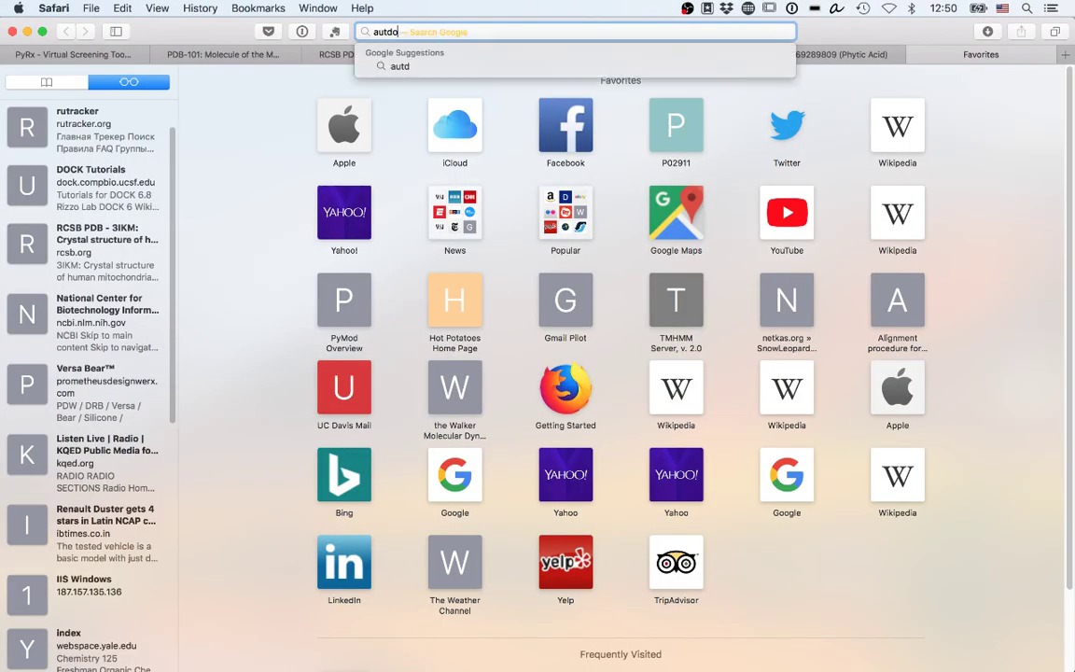
key("BackSpace")
key("BackSpace")
type("ocok")
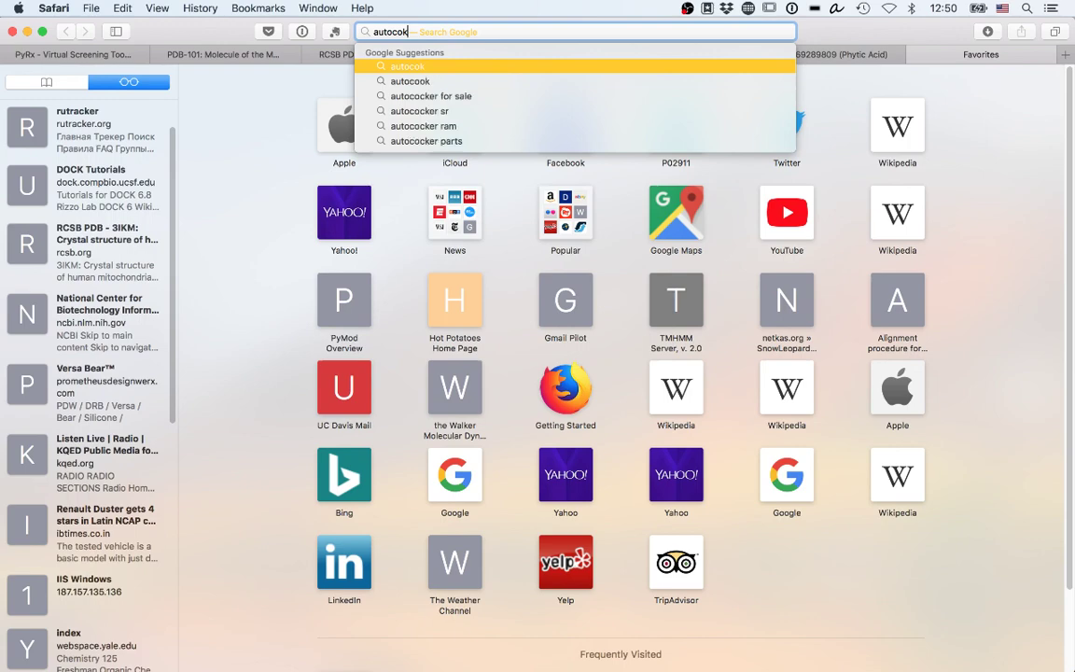
key("BackSpace")
key("BackSpace")
key("BackSpace")
type("d")
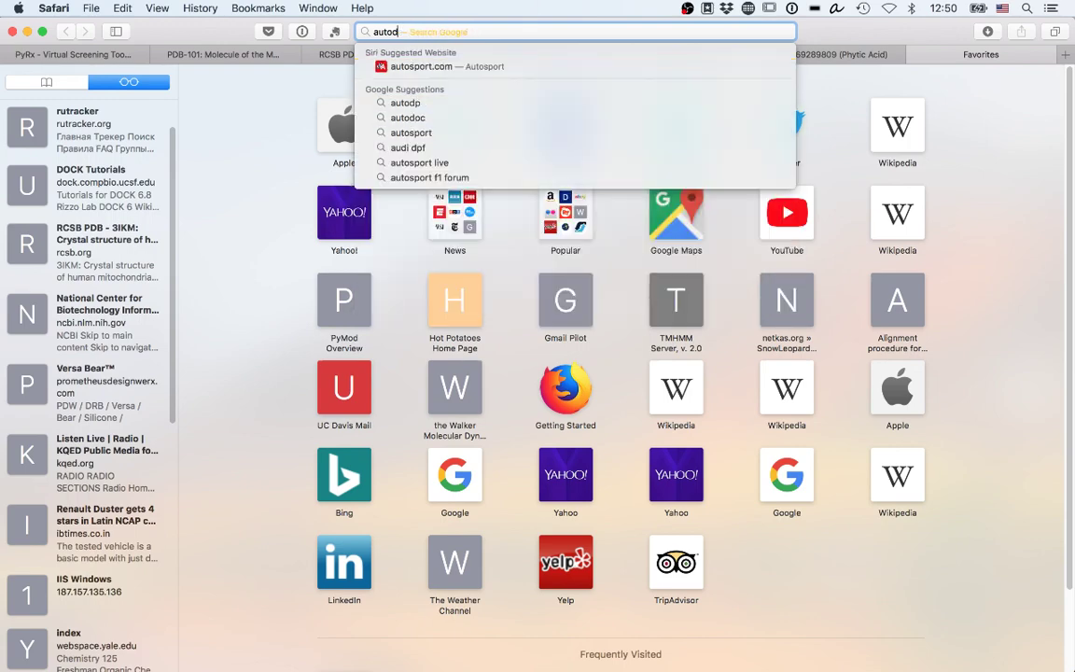
type("ock tiils")
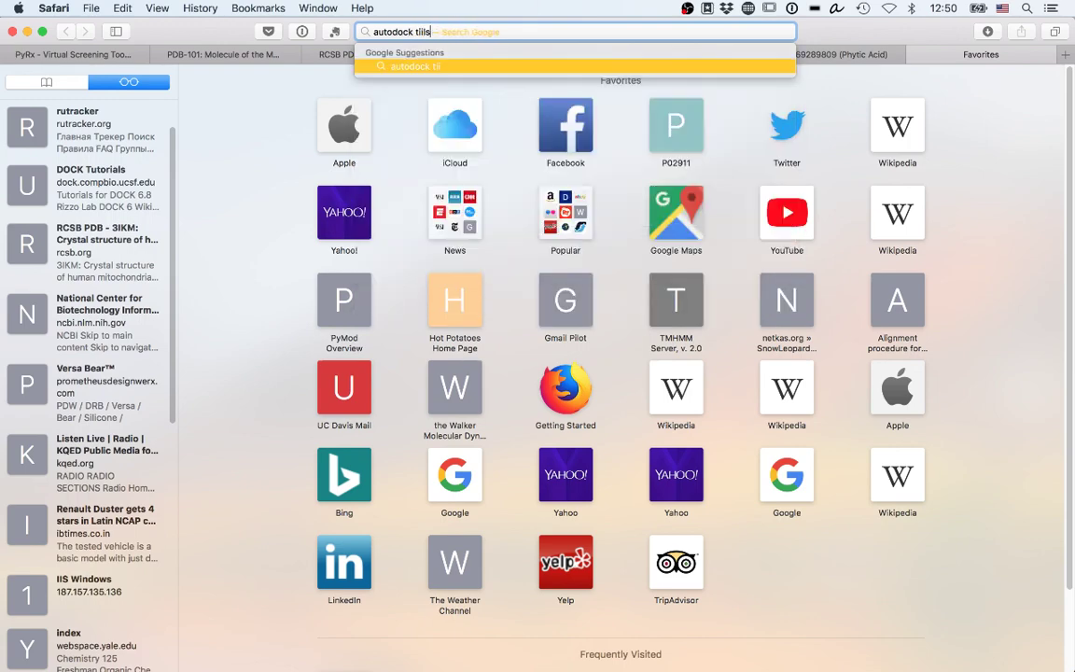
key("BackSpace")
key("BackSpace")
key("BackSpace")
key("BackSpace")
type("oi")
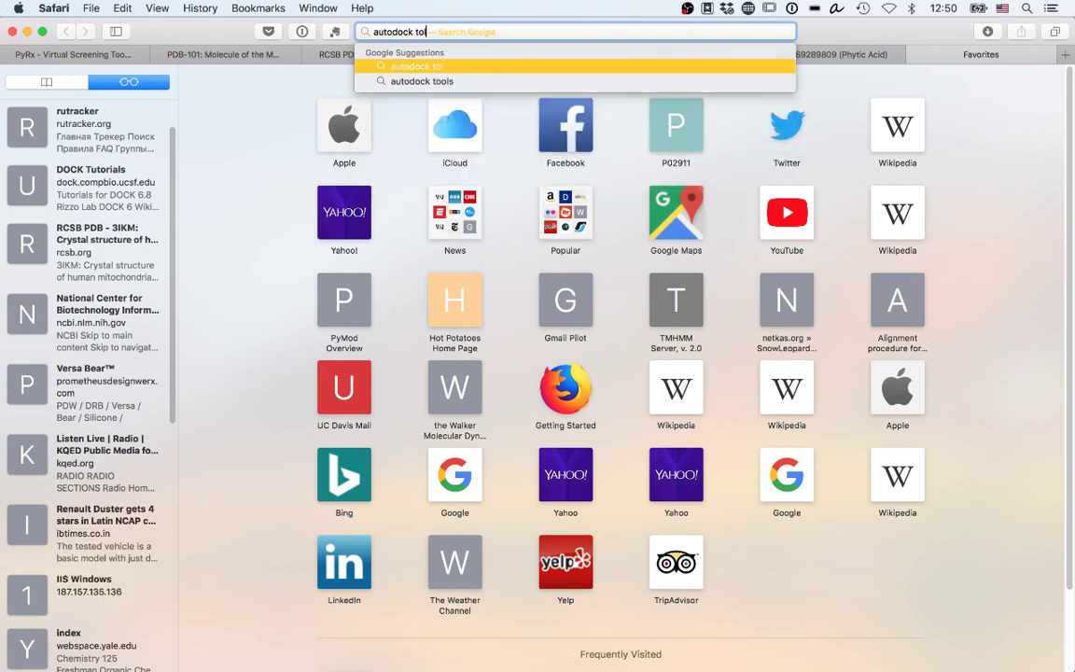
key("BackSpace")
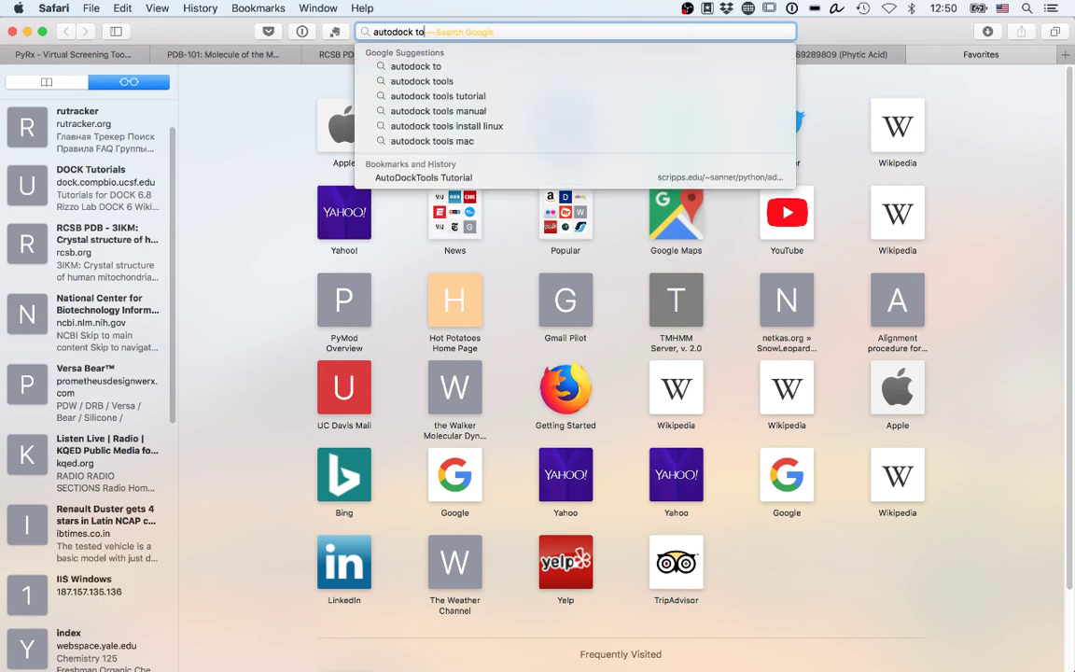
type("ols")
key("Return")
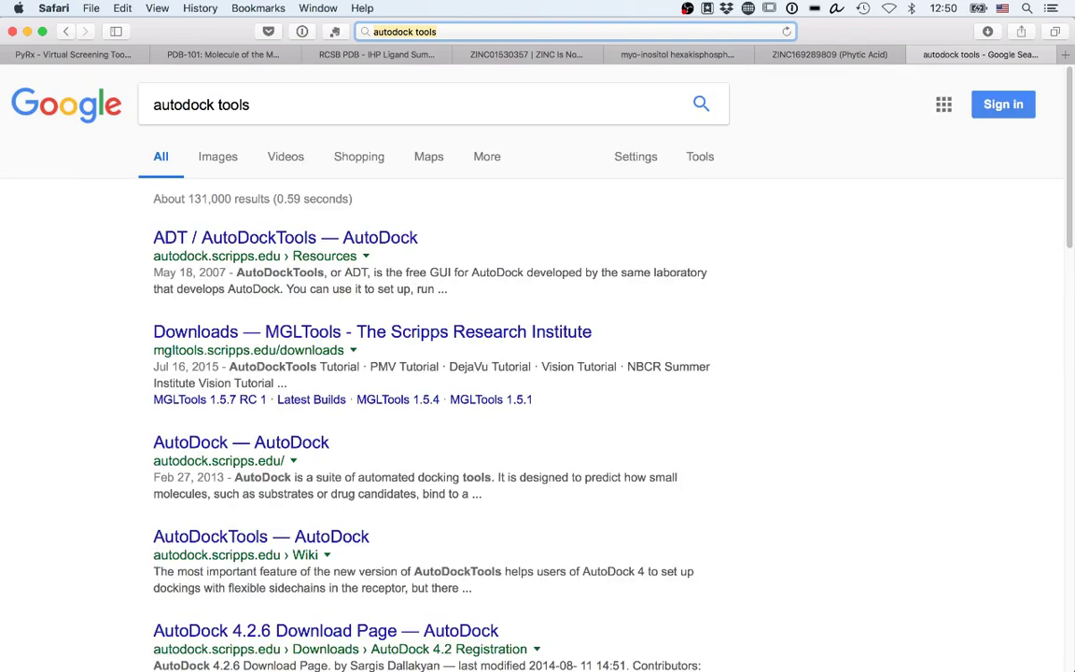
Step: Open the ADT / AutoDockTools result and read its feature list and download instructions
left_click(209, 237)
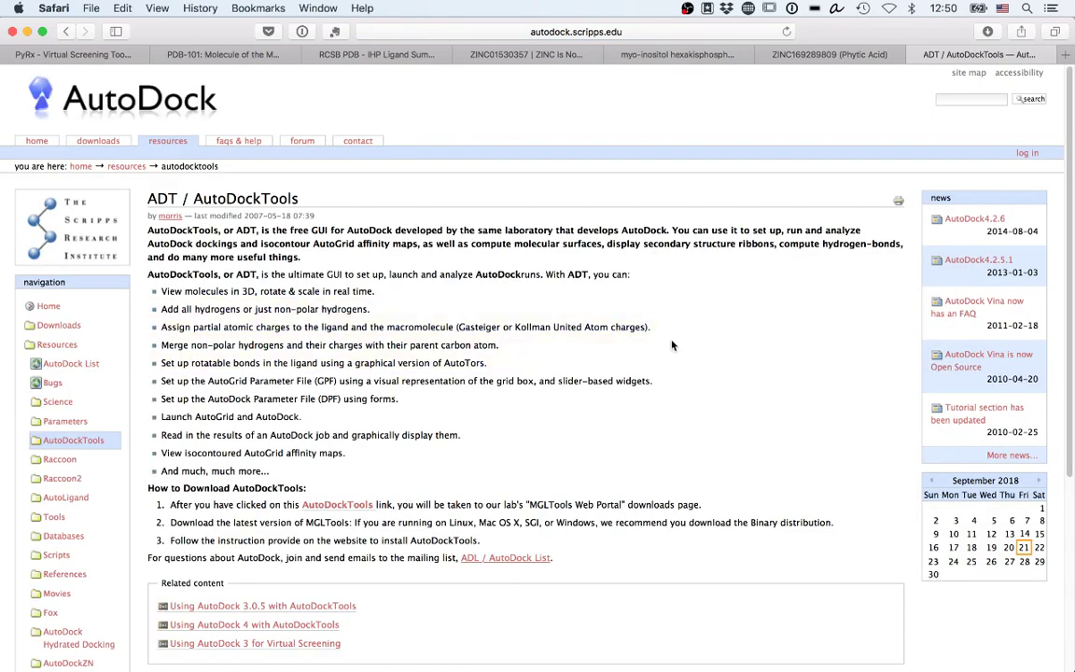
scroll(672, 345, "down", 5)
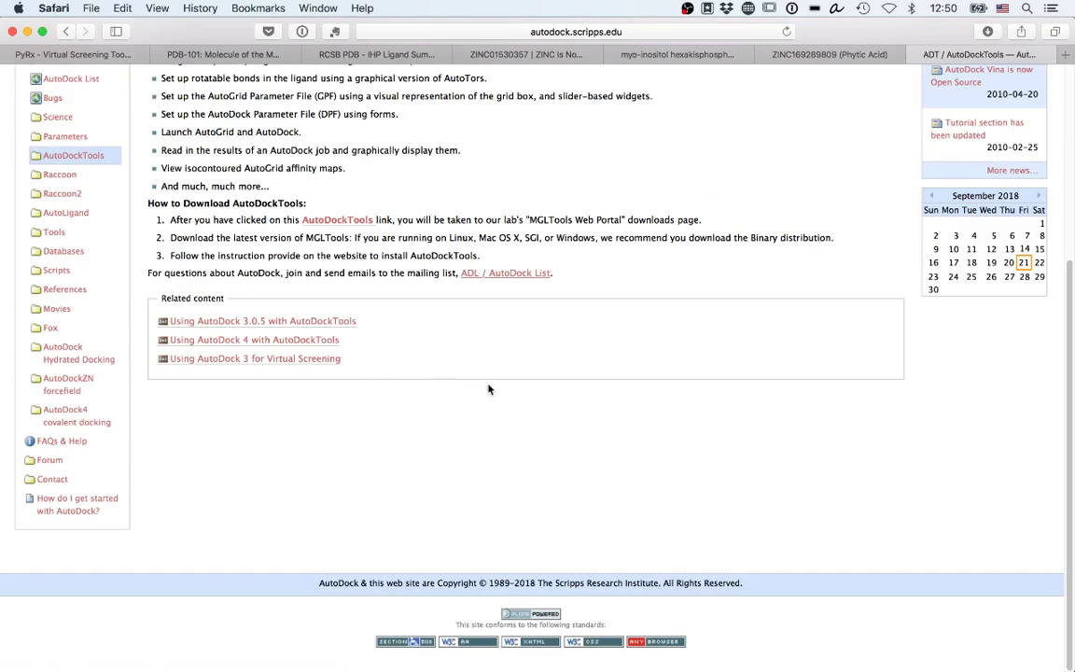
scroll(488, 389, "up", 5)
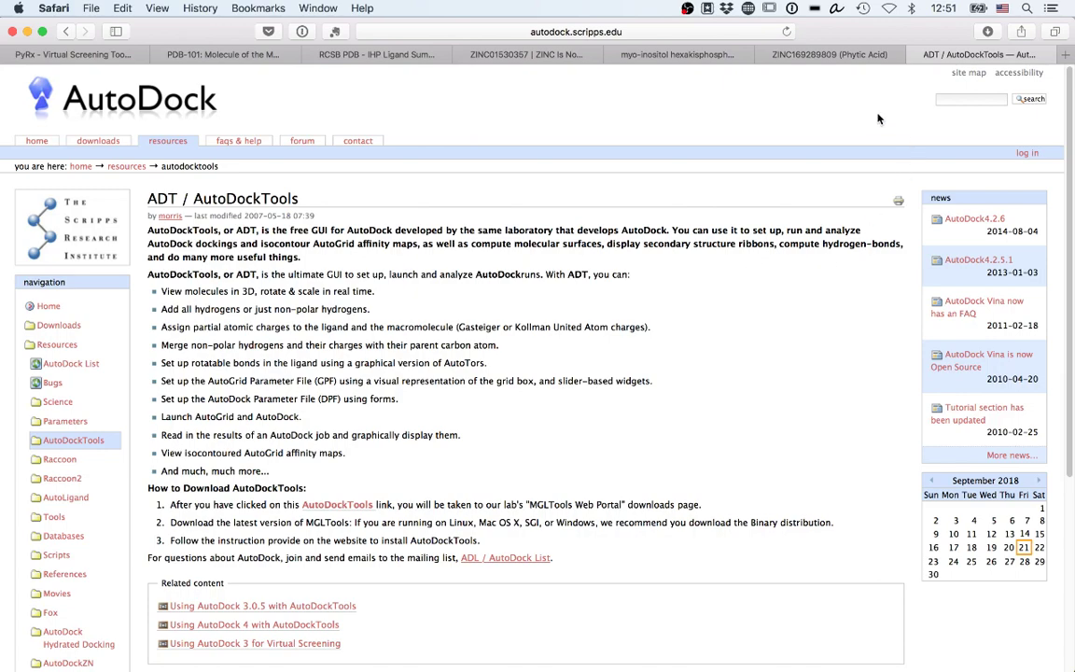
Step: Switch to PyRx and inspect the docked ligand poses inside the protein, toggling the results' sort order by binding affinity
key("super+Tab")
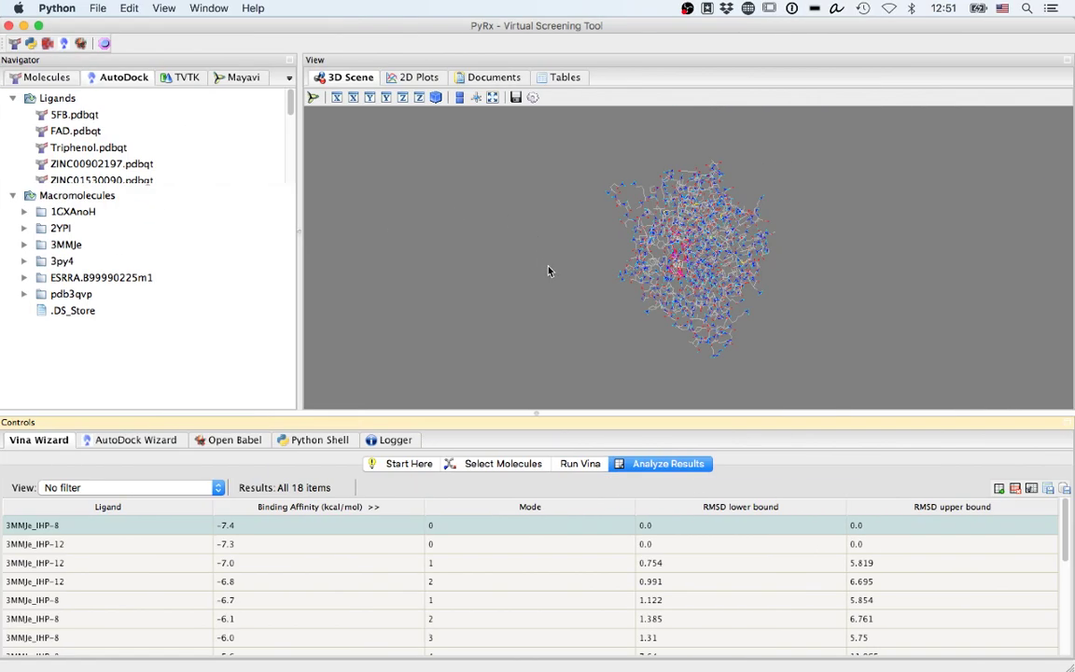
left_click_drag(560, 302, 852, 297)
left_click(317, 506)
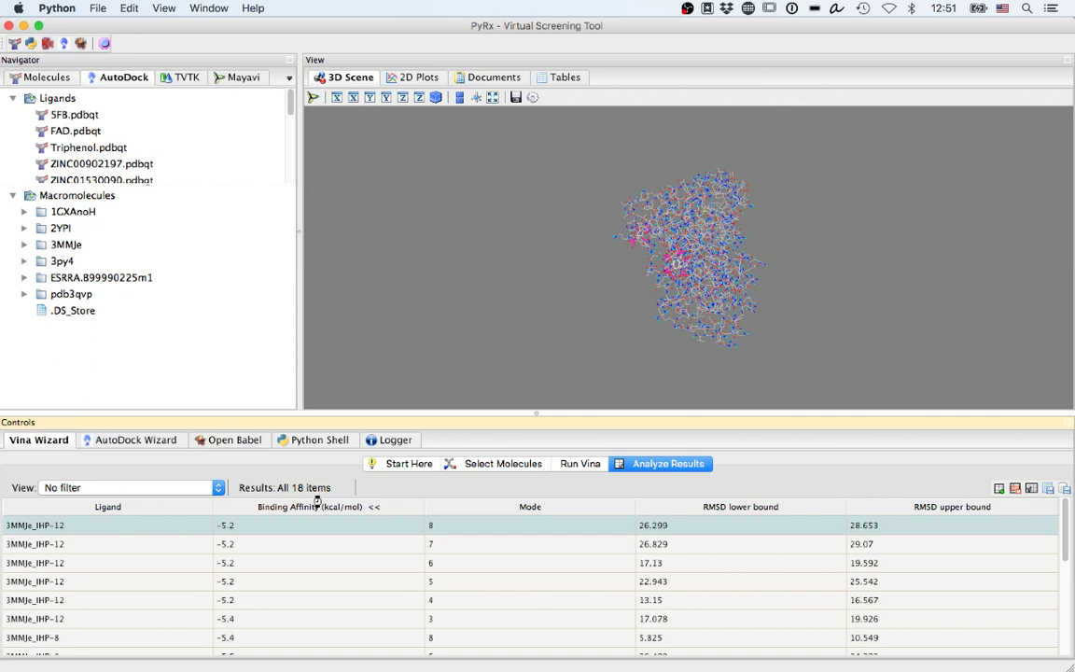
left_click(364, 507)
left_click_drag(525, 311, 670, 297)
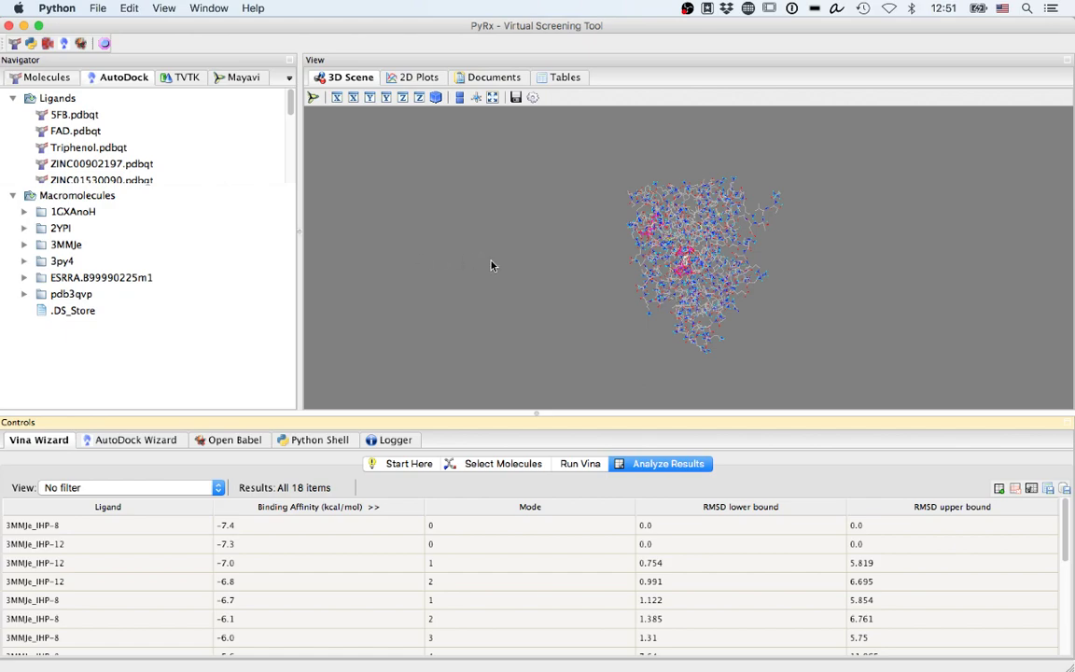
scroll(492, 271, "up", 10)
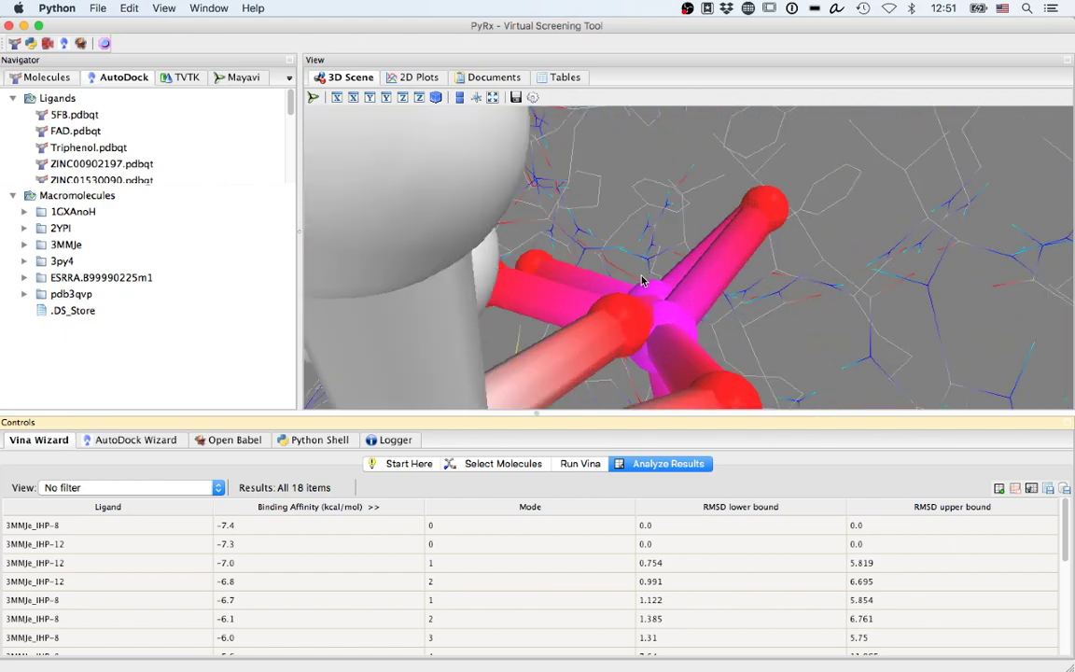
scroll(659, 319, "down", 15)
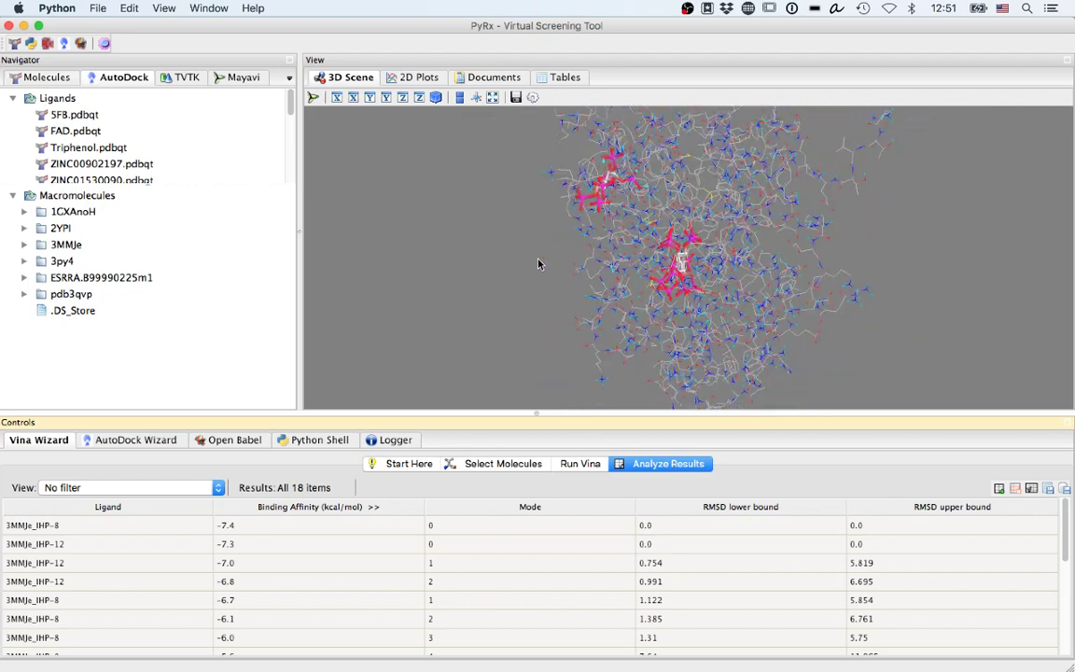
scroll(800, 318, "down", 5)
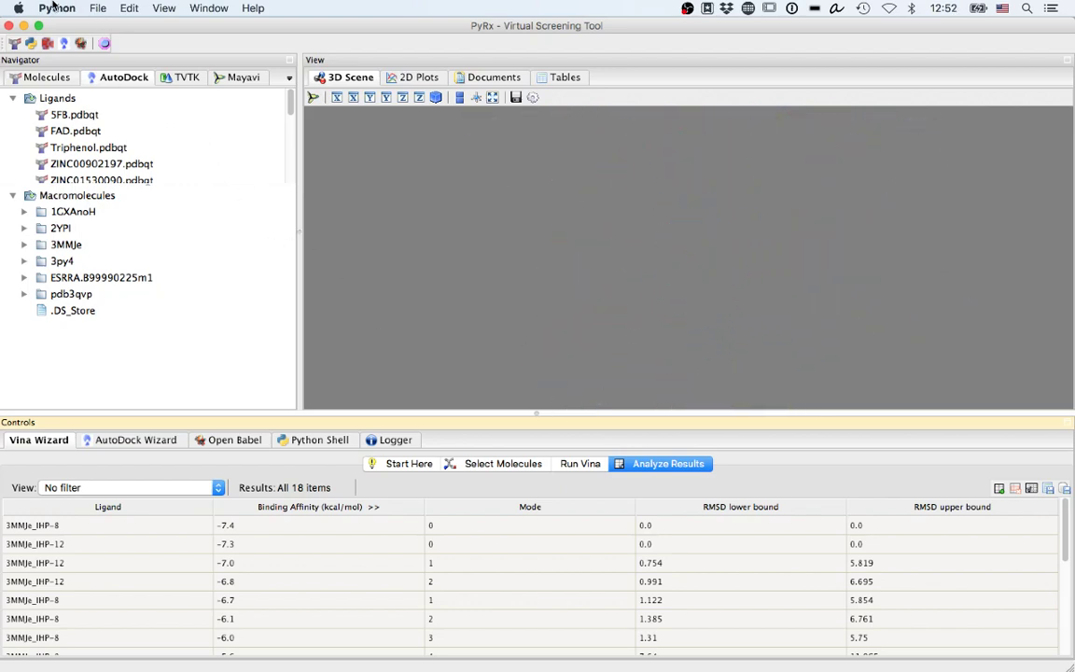
left_click_drag(60, 24, 73, 26)
double_click(73, 26)
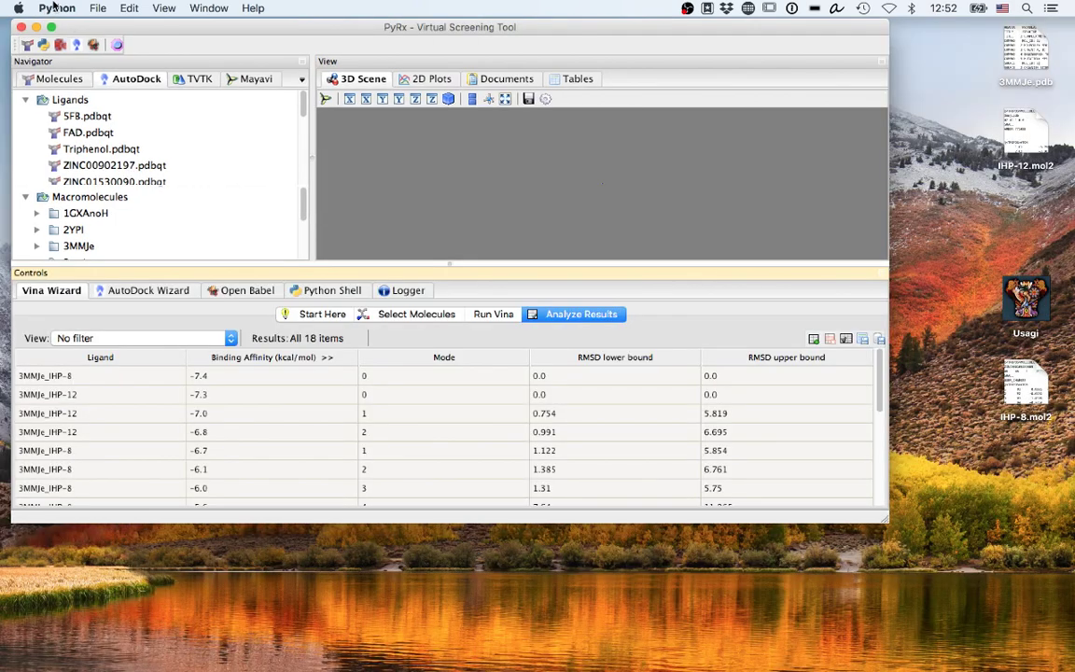
double_click(72, 23)
double_click(73, 26)
left_click(18, 7)
left_click(18, 7)
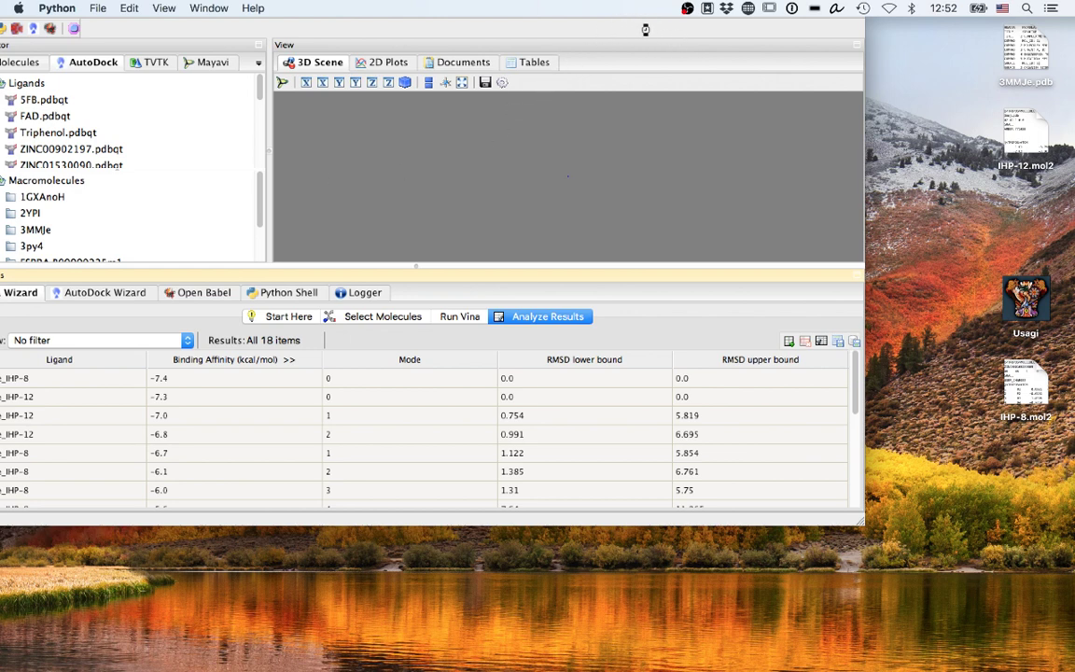
left_click(814, 8)
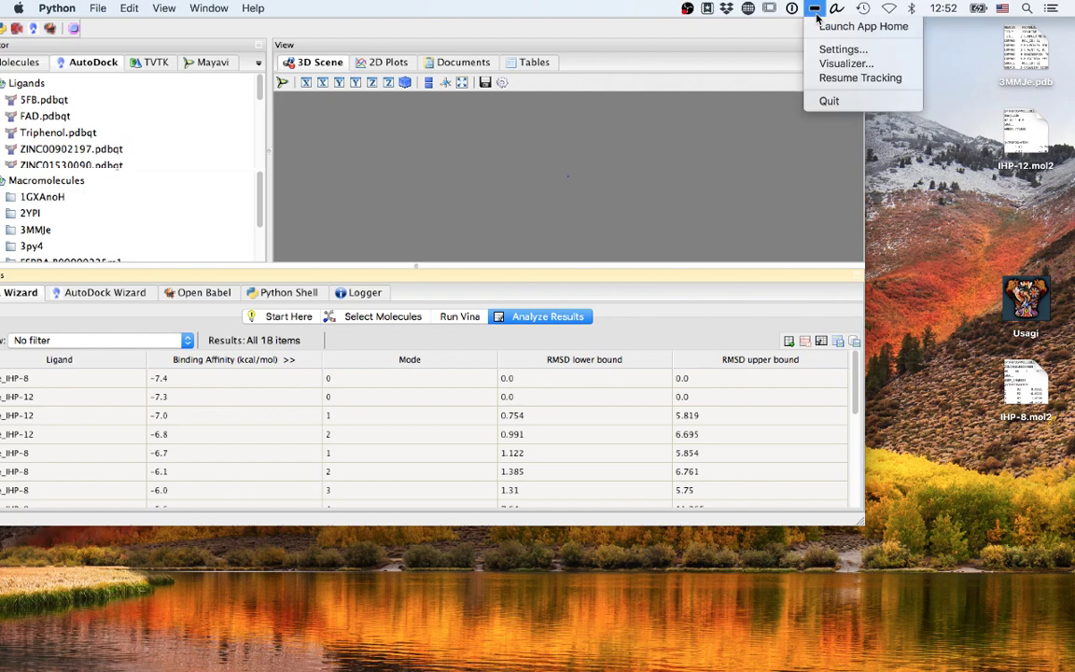
left_click(811, 28)
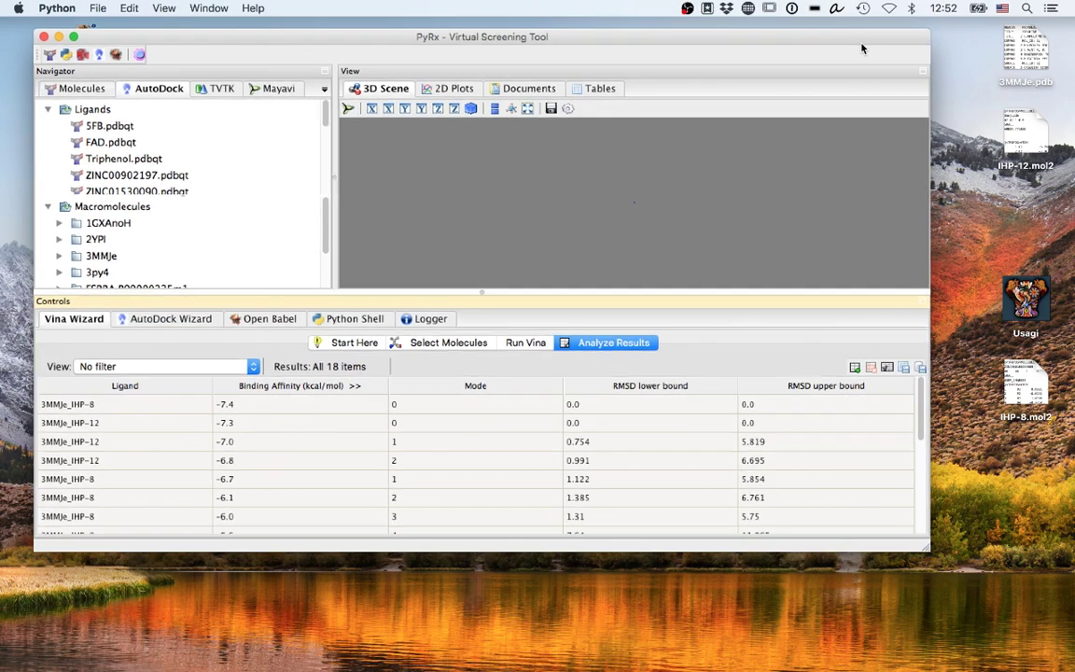
key("ctrl+alt+space")
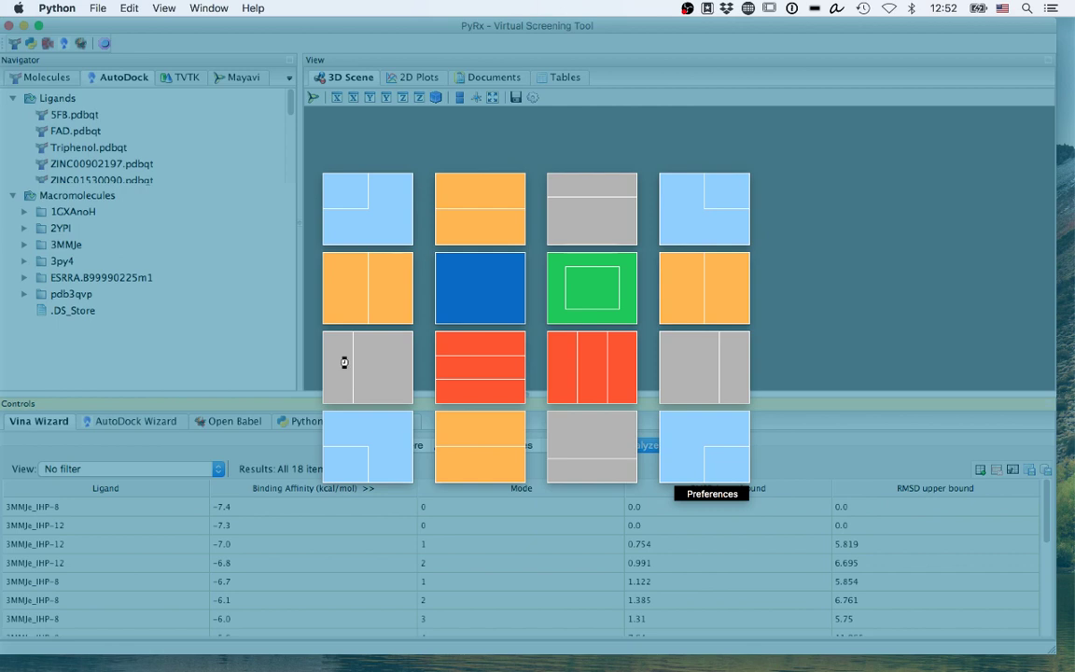
left_click(509, 302)
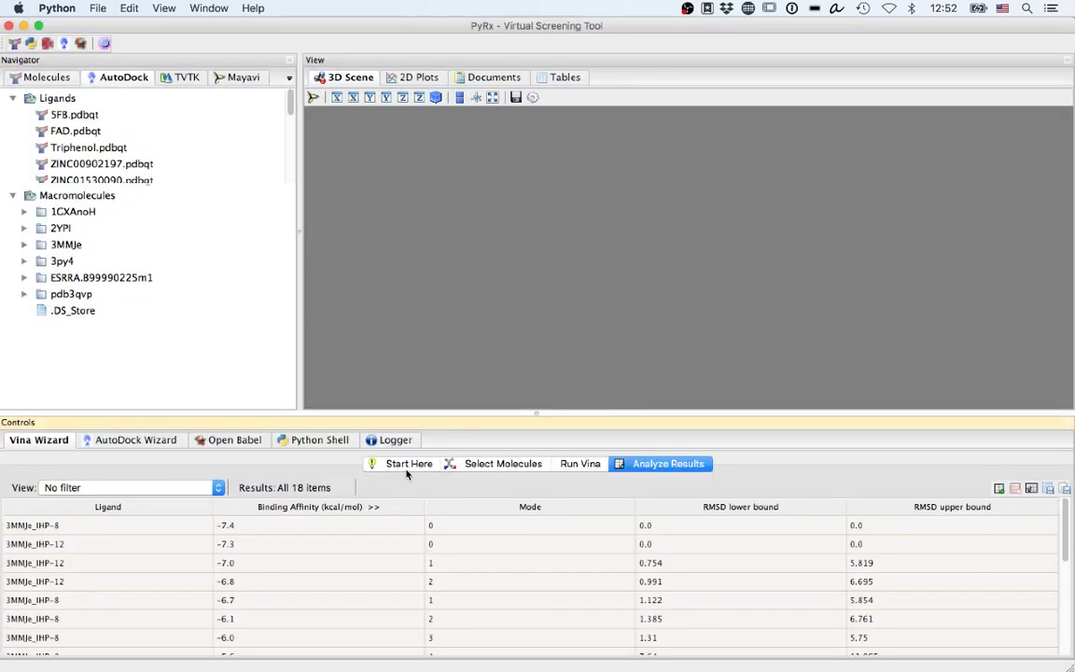
Step: Return to the Vina Wizard's molecule selection with IHP-8.pdbqt as the ligand and start adding a macromolecule
left_click(464, 464)
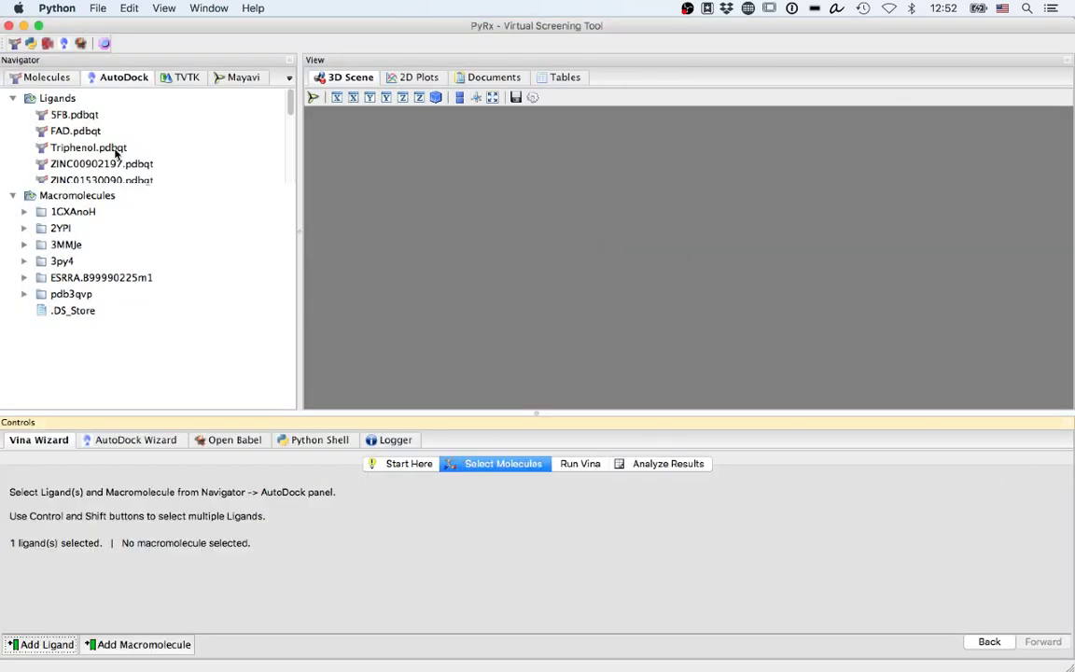
scroll(115, 154, "down", 5)
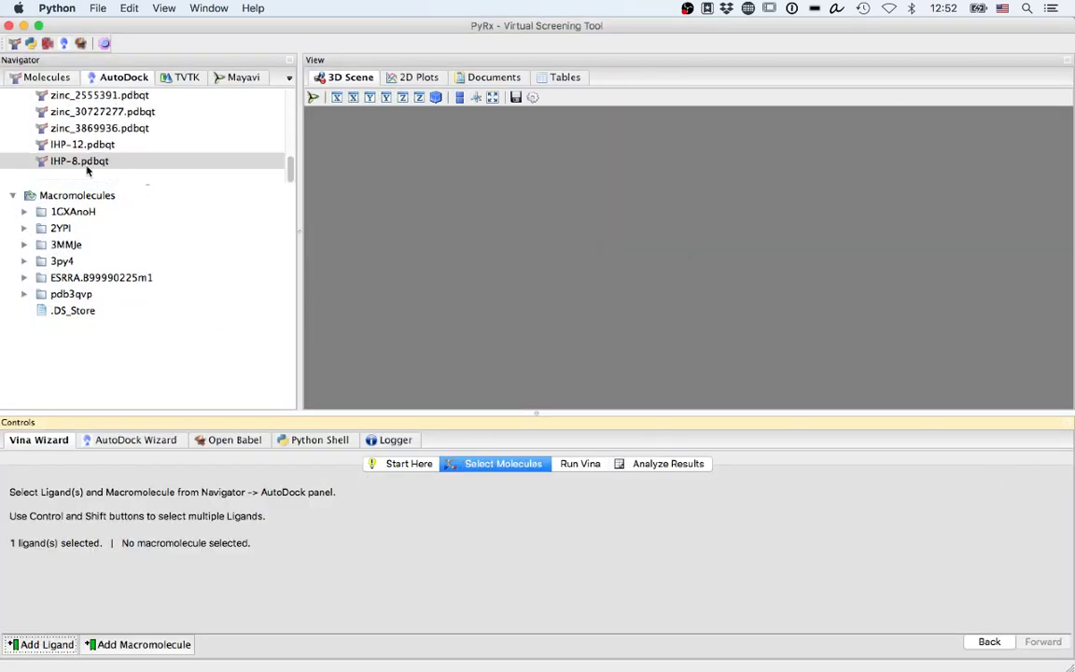
left_click(152, 646)
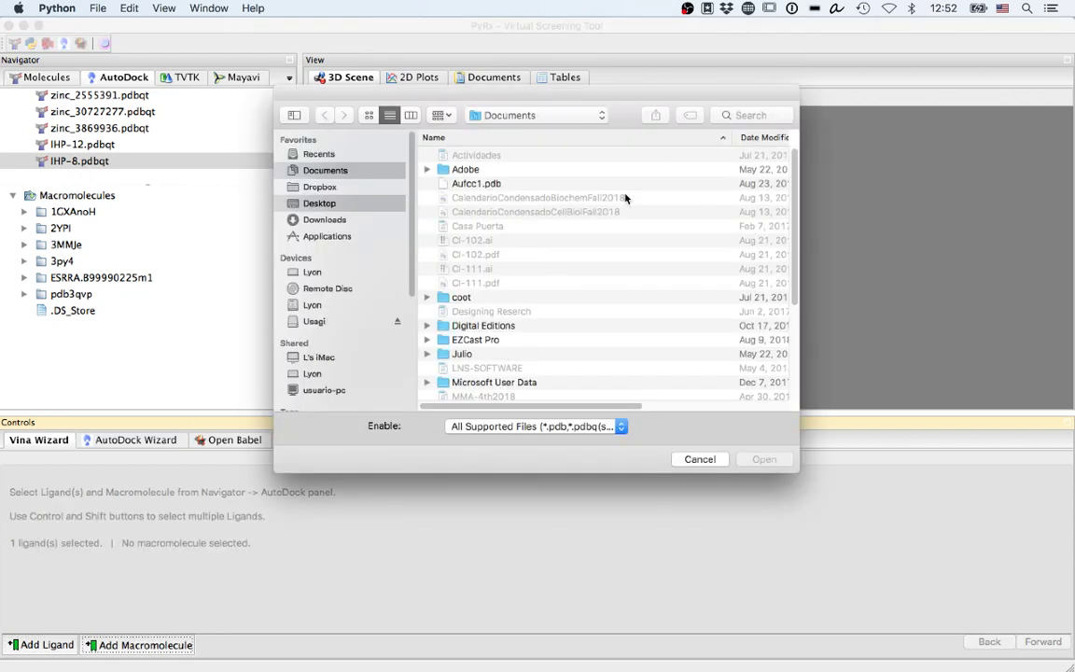
Step: Look for the saved receptor file in the Desktop, Downloads, Dropbox and Documents folders, sorting the files by modification date
left_click(365, 204)
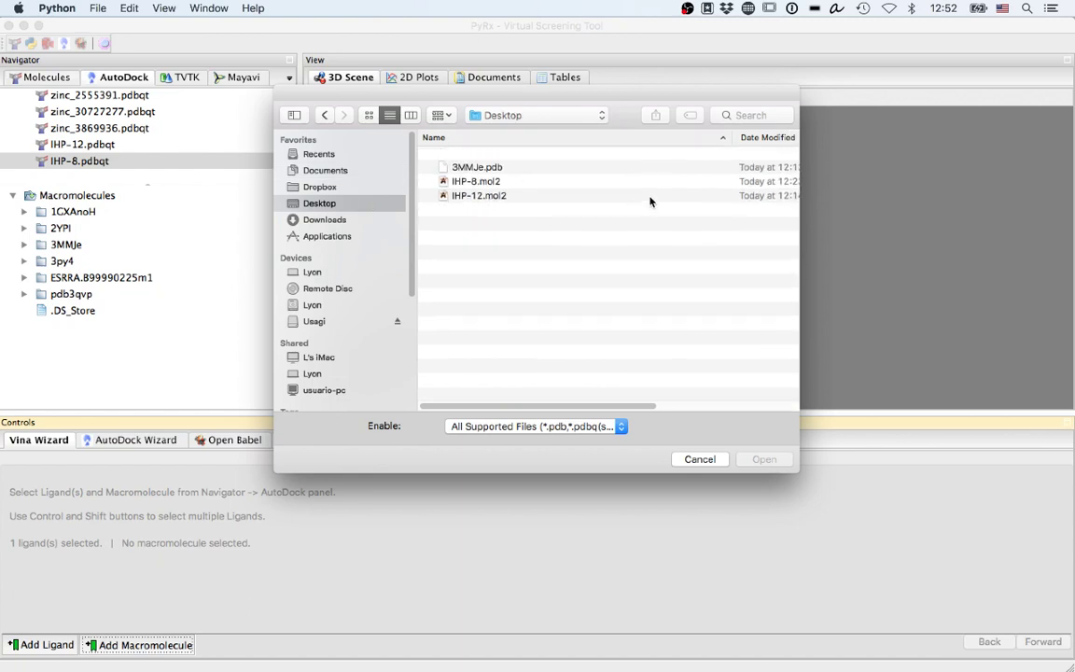
left_click(762, 139)
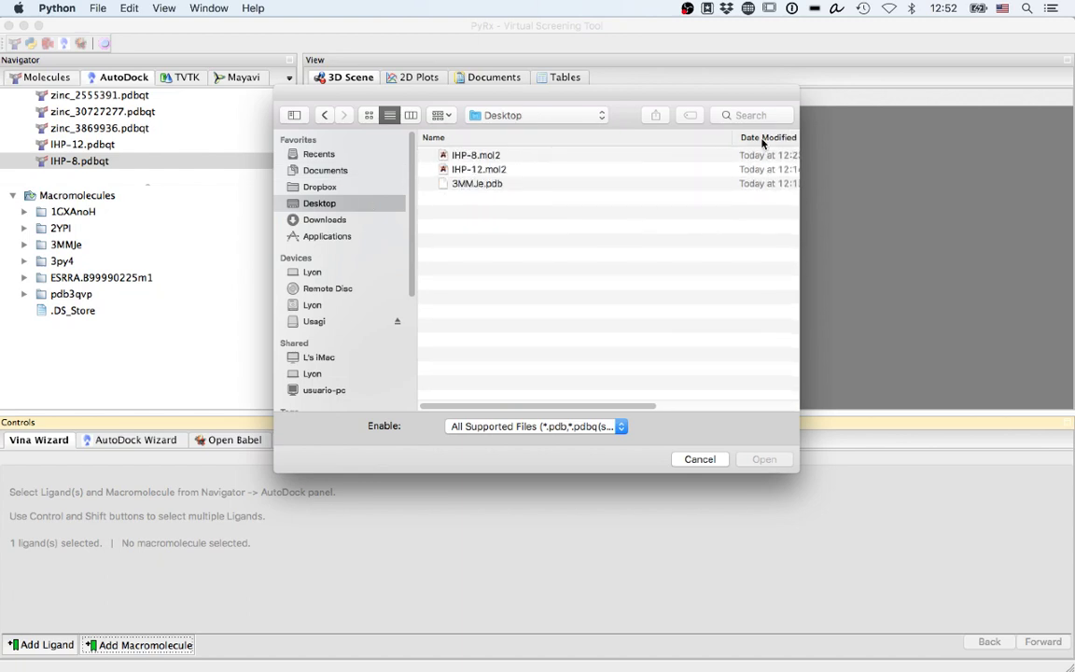
left_click(307, 220)
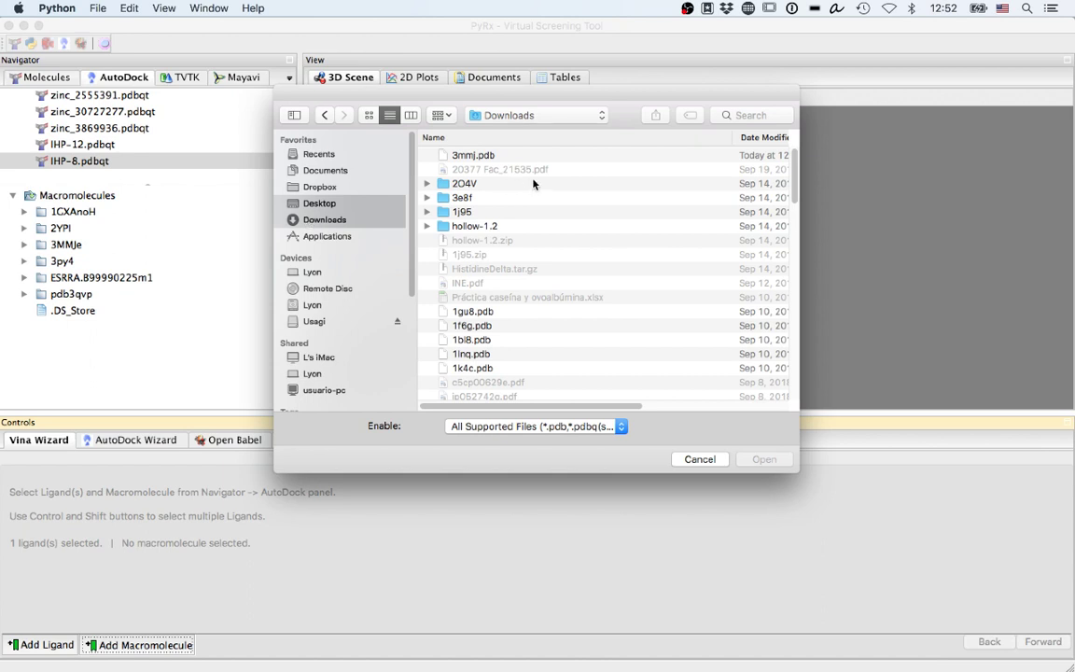
left_click(364, 191)
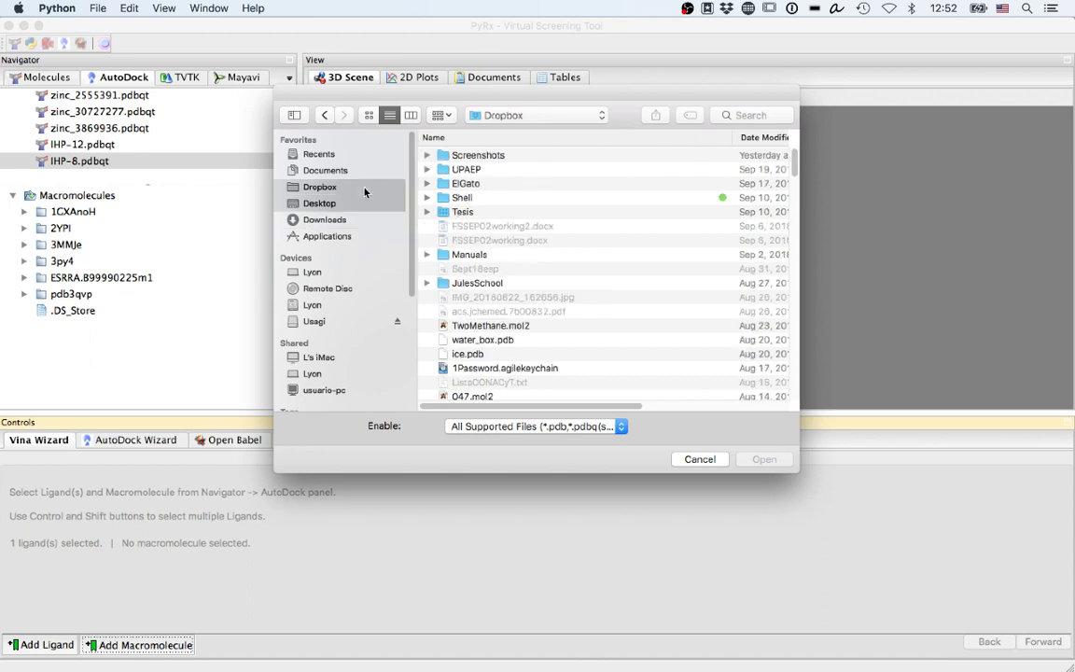
left_click(364, 174)
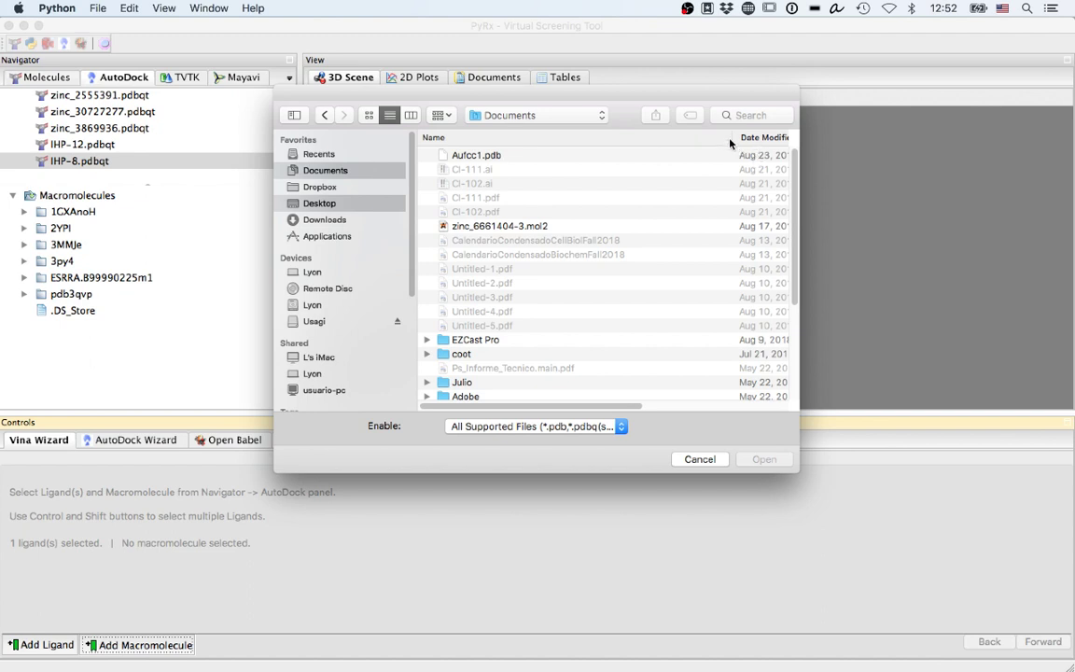
left_click_drag(732, 139, 640, 139)
mouse_move(592, 661)
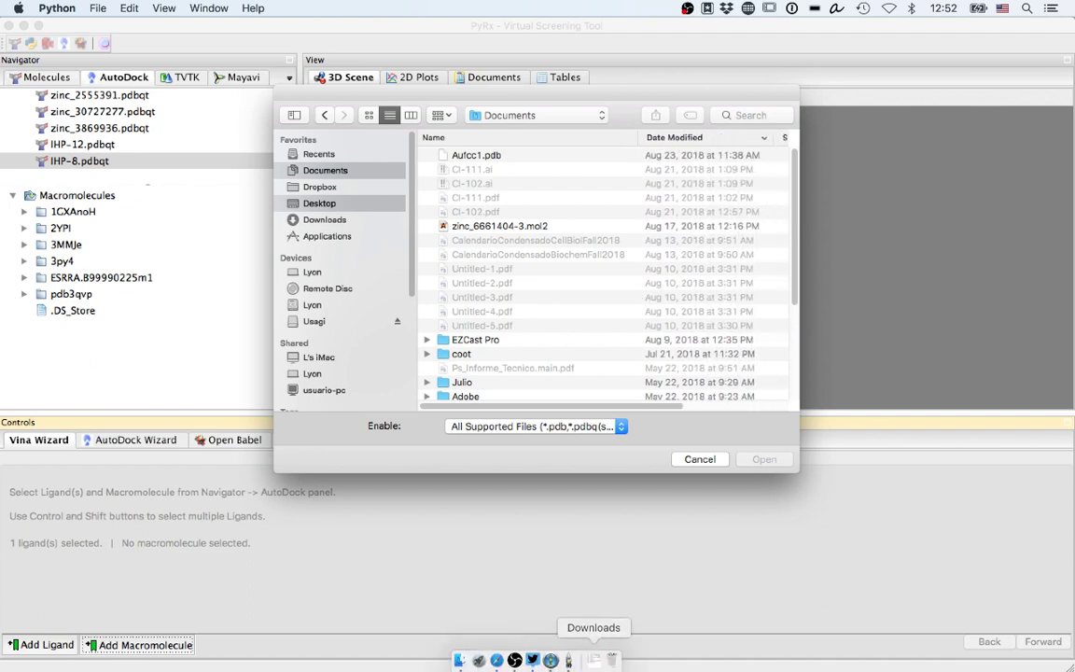
Step: Switch to Finder, check the Downloads and Desktop folders for the receptor file, and close the Finder window
left_click(458, 660)
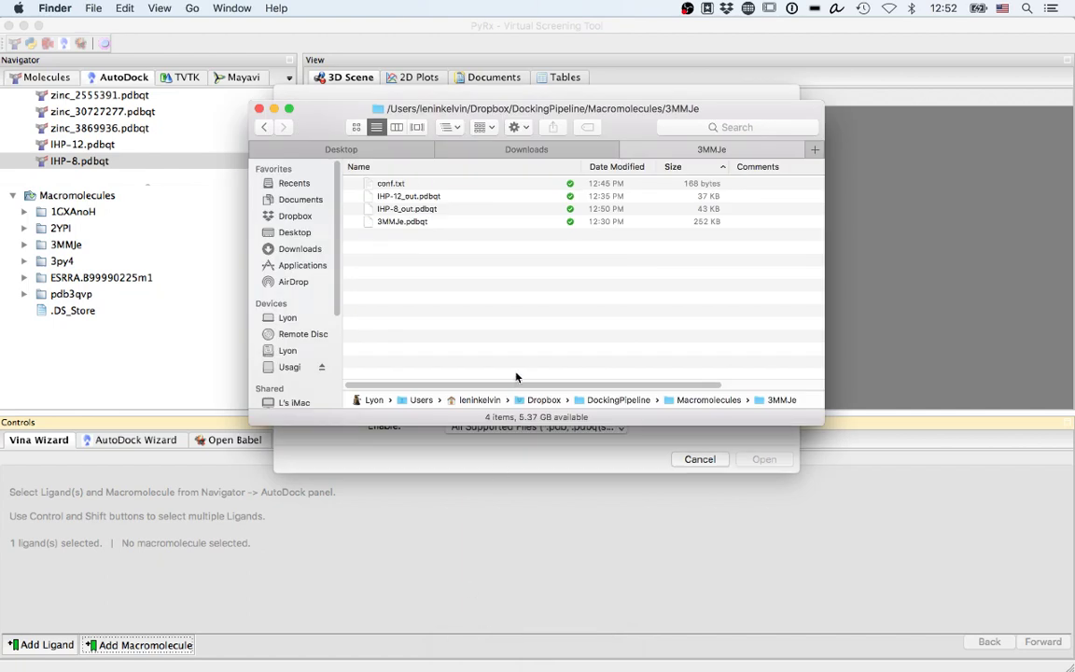
left_click(557, 152)
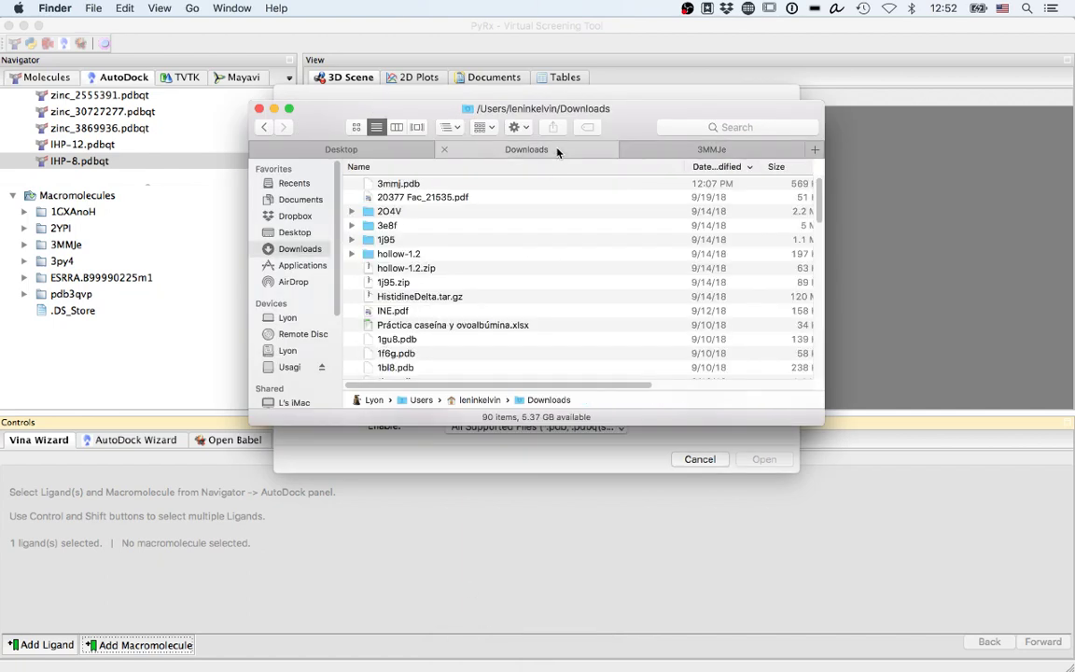
left_click(370, 151)
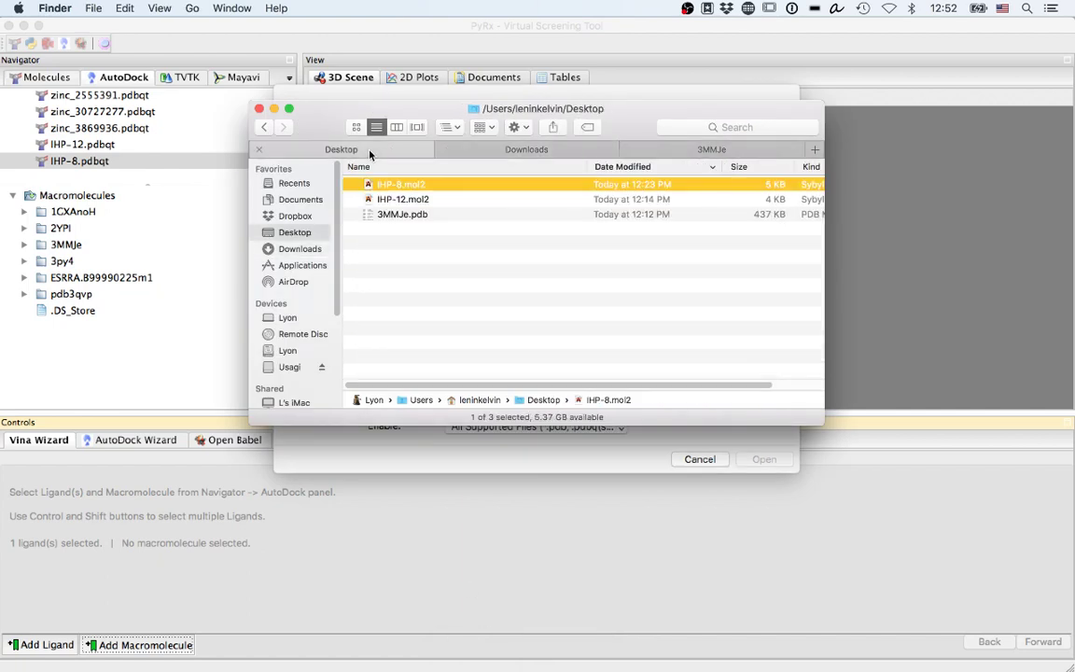
left_click(258, 108)
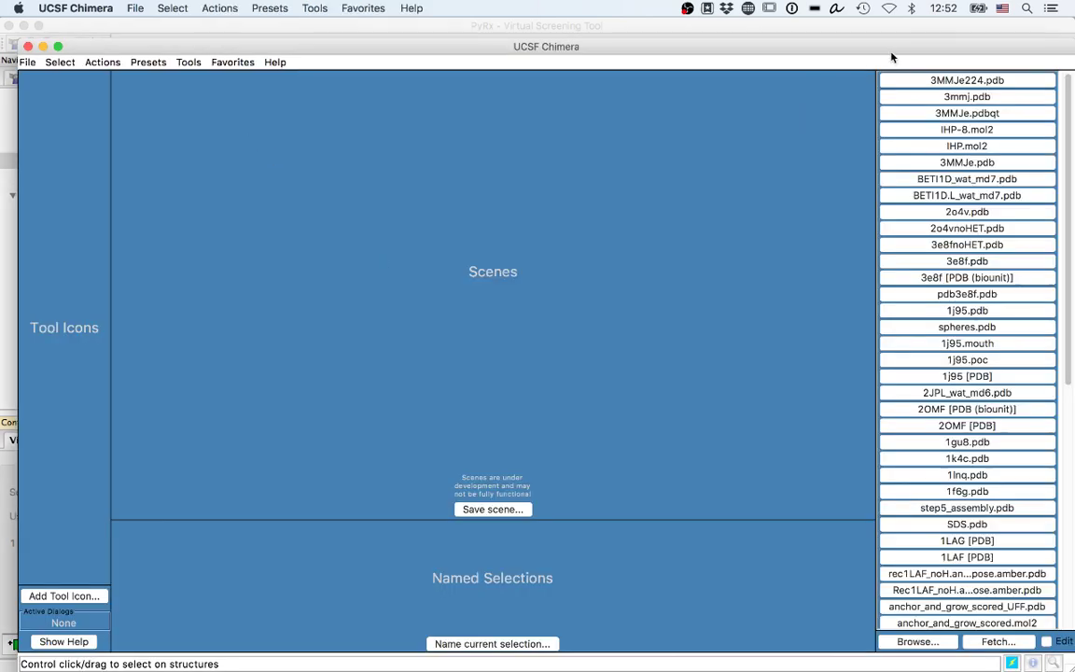
Step: Open the recent file 3MMJe224.pdb in UCSF Chimera and check its storage folder through the PDB save dialog, closing it without saving
left_click(912, 80)
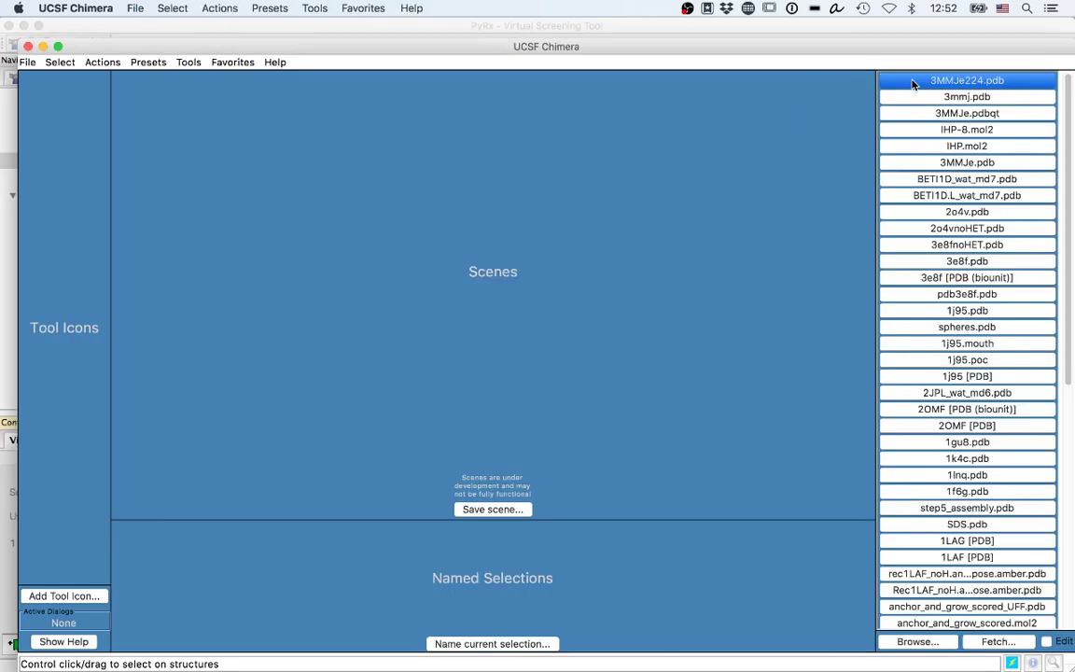
left_click(27, 62)
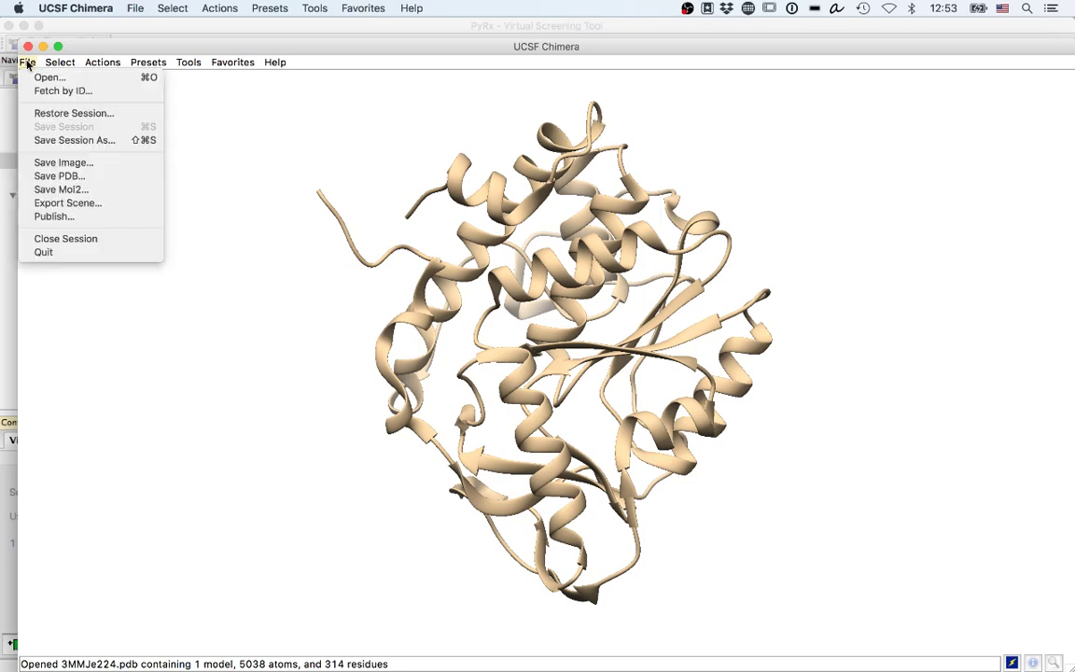
left_click(105, 175)
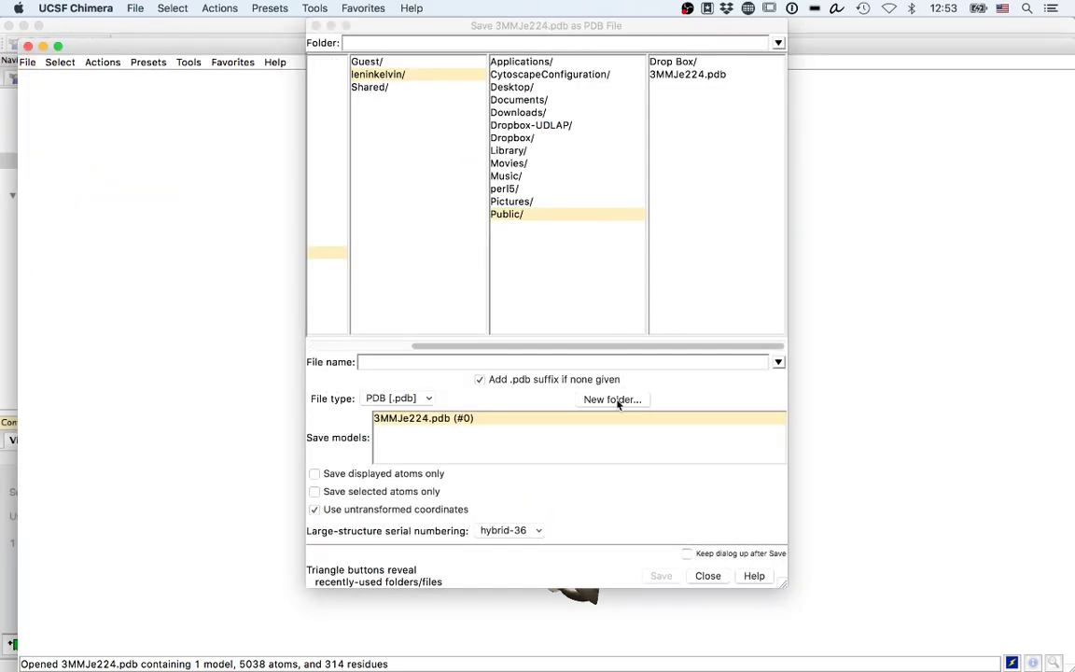
left_click(713, 578)
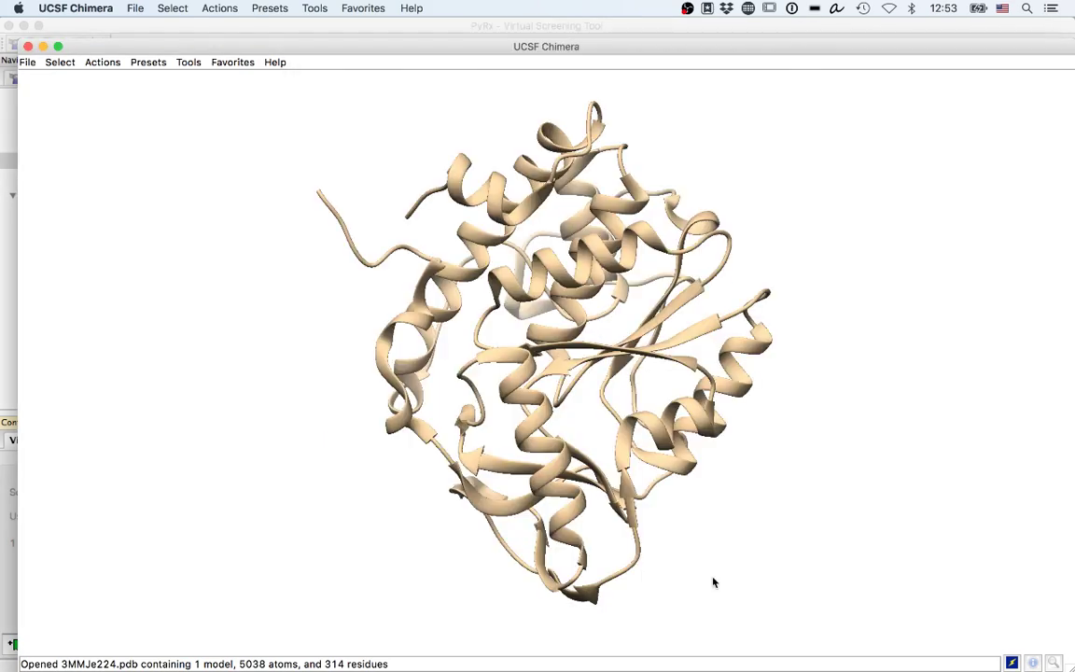
Step: Switch back to PyRx and load 3MMJe224.pdb from the Public folder as the macromolecule, accepting the default alternate conformations
key("super+h")
key("super+Tab")
key("Escape")
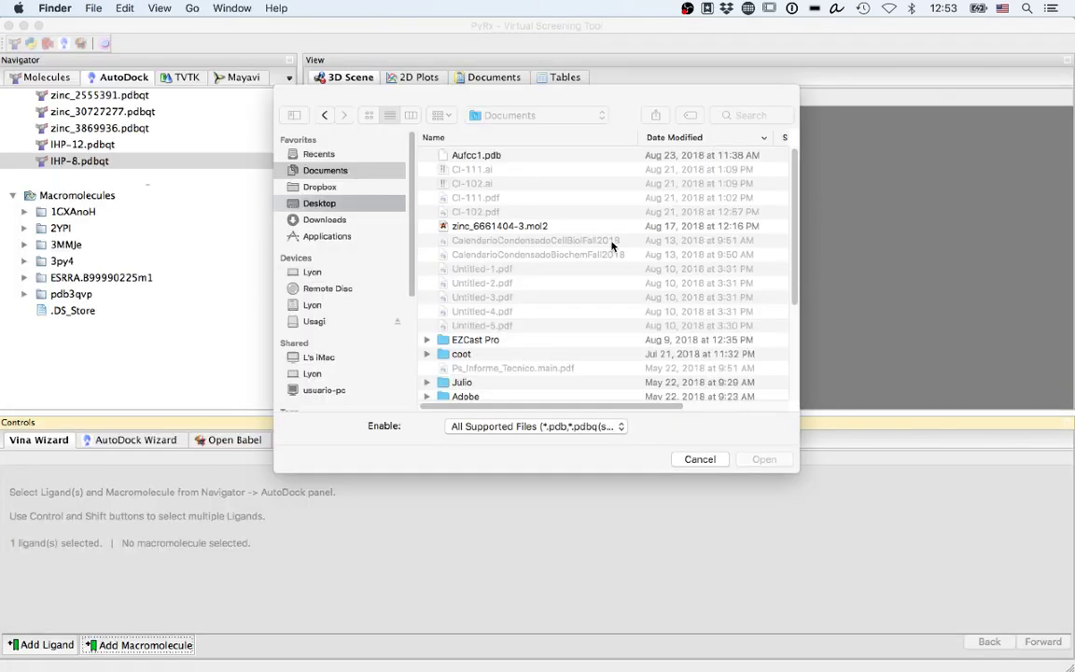
left_click(528, 110)
left_click(528, 115)
left_click(524, 133)
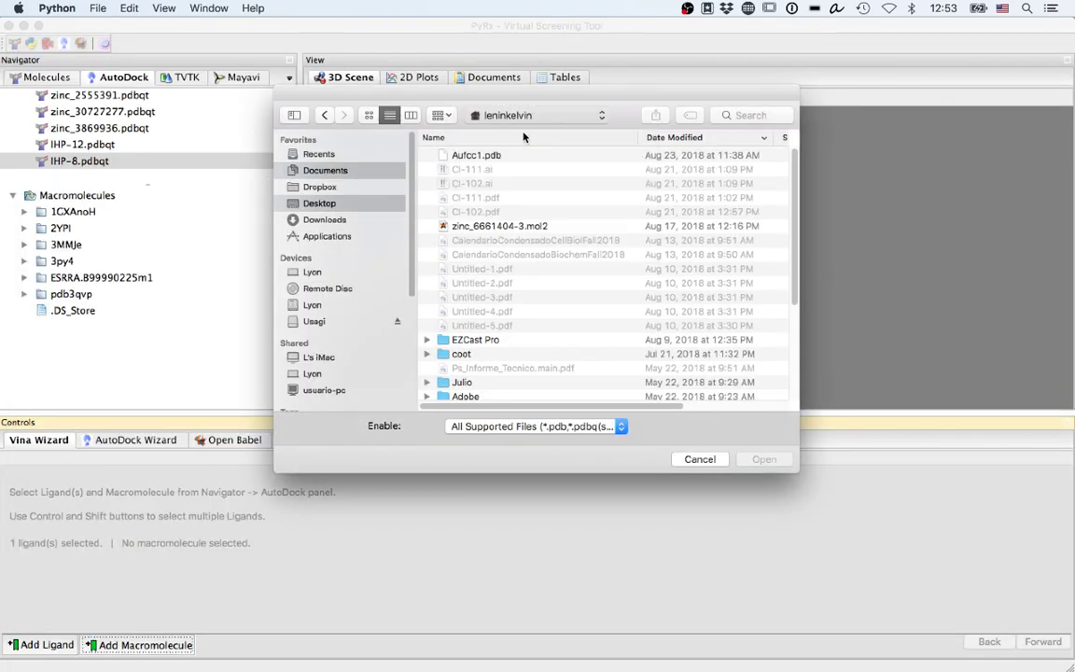
left_click(508, 157)
double_click(508, 155)
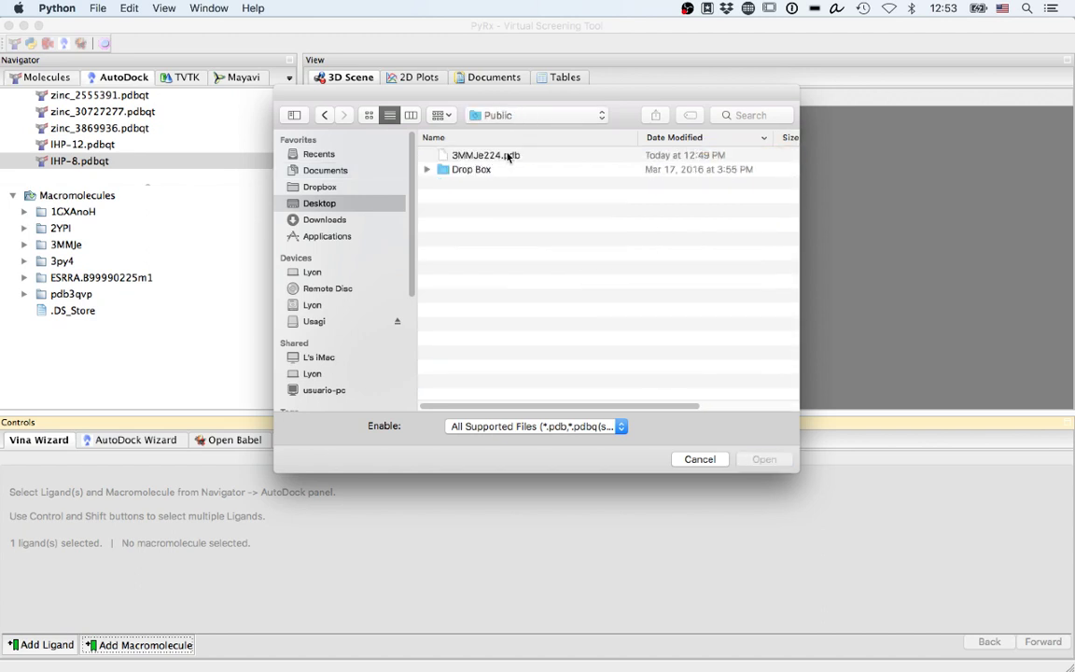
double_click(508, 156)
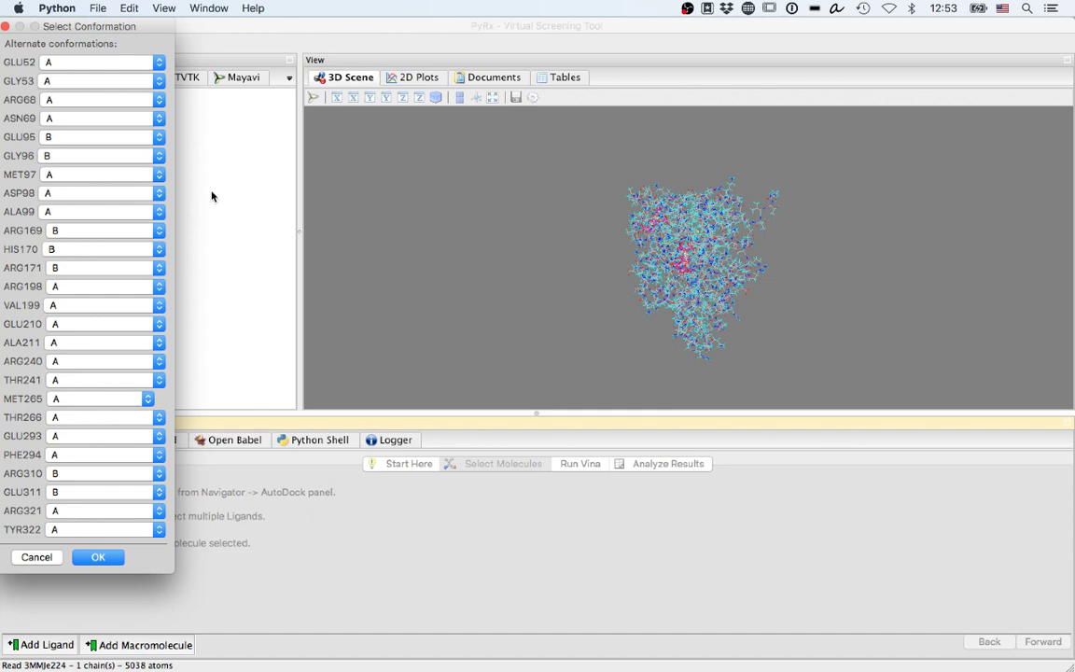
left_click(98, 557)
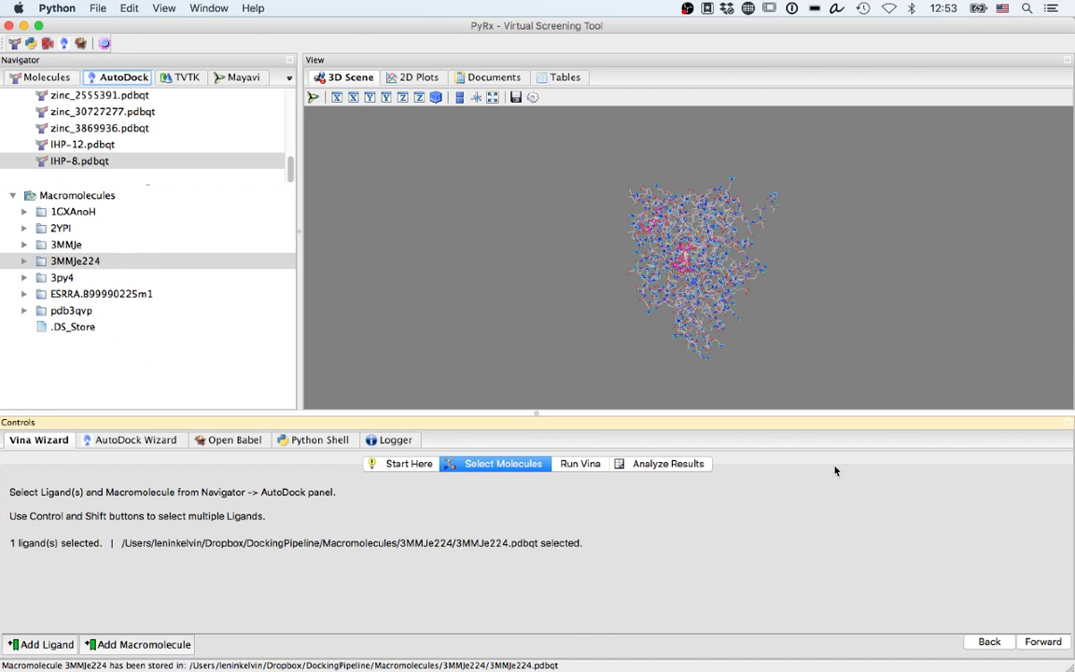
Step: Maximize the Vina search space around 3MMJe224 and run the docking of IHP-8
left_click(1027, 642)
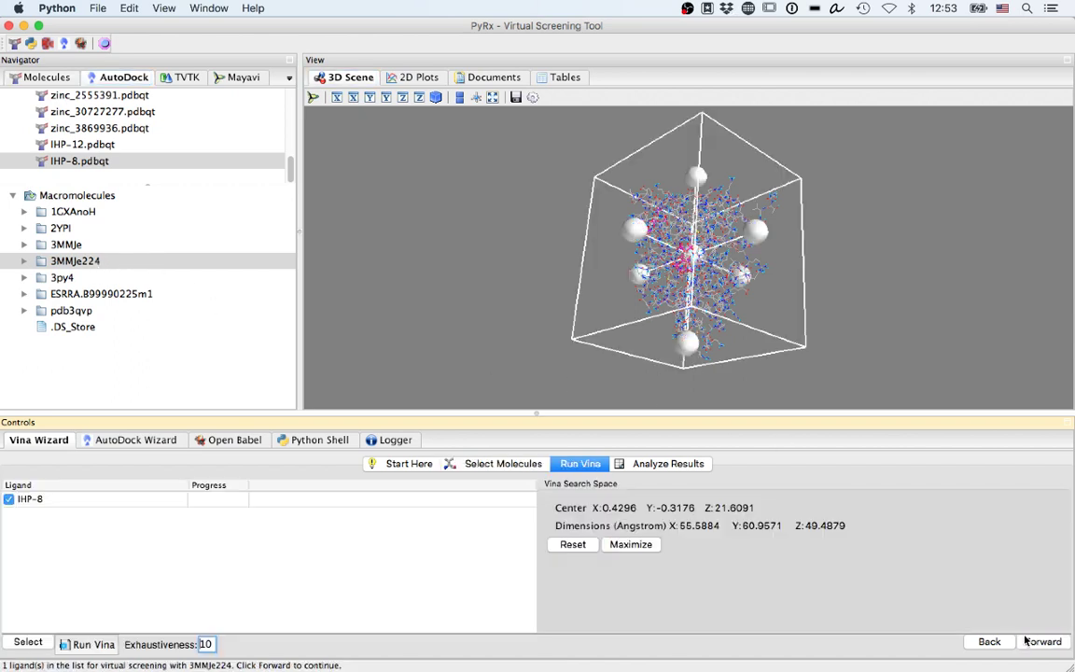
left_click(630, 546)
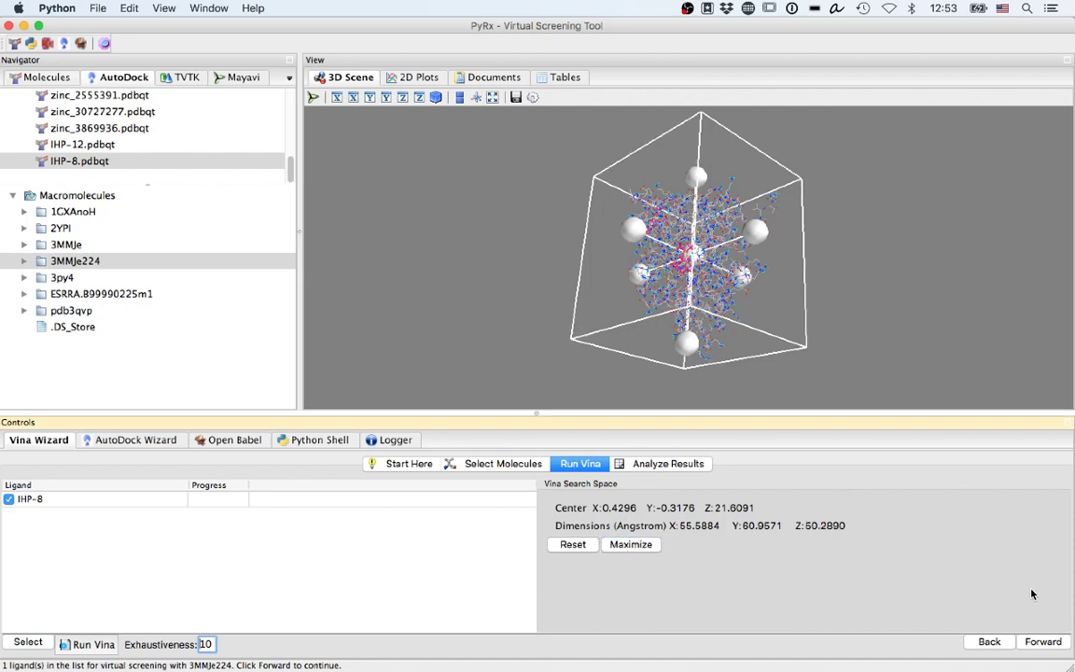
left_click(1043, 642)
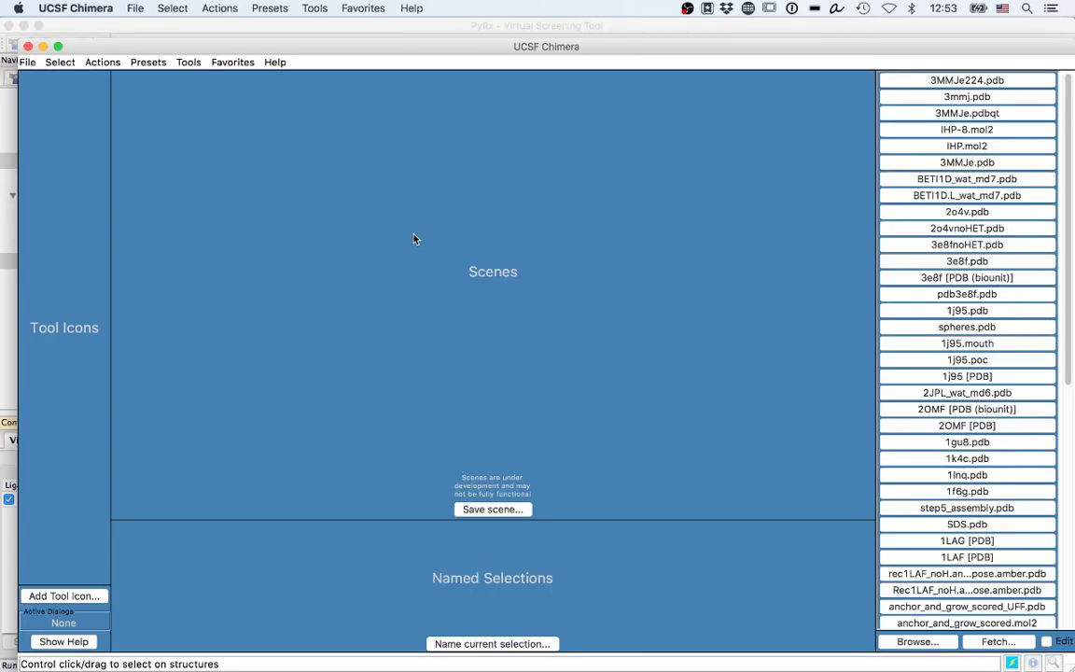
Step: Switch to UCSF Chimera, show the Model Panel and Side View, and arrange both windows beside the main window
left_click_drag(563, 53, 550, 43)
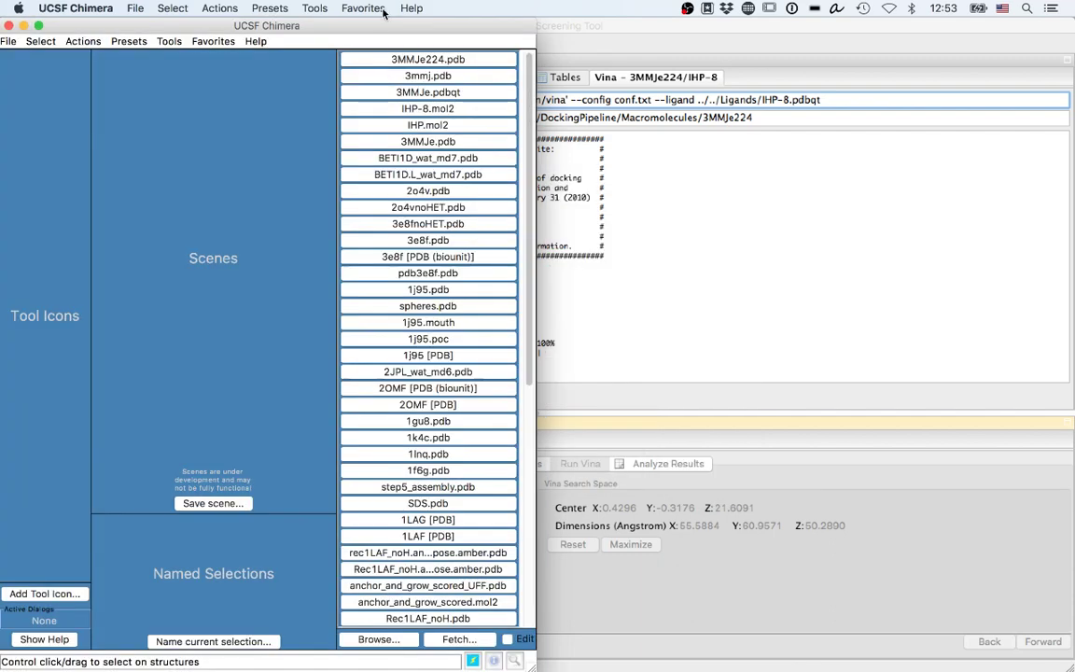
left_click(369, 9)
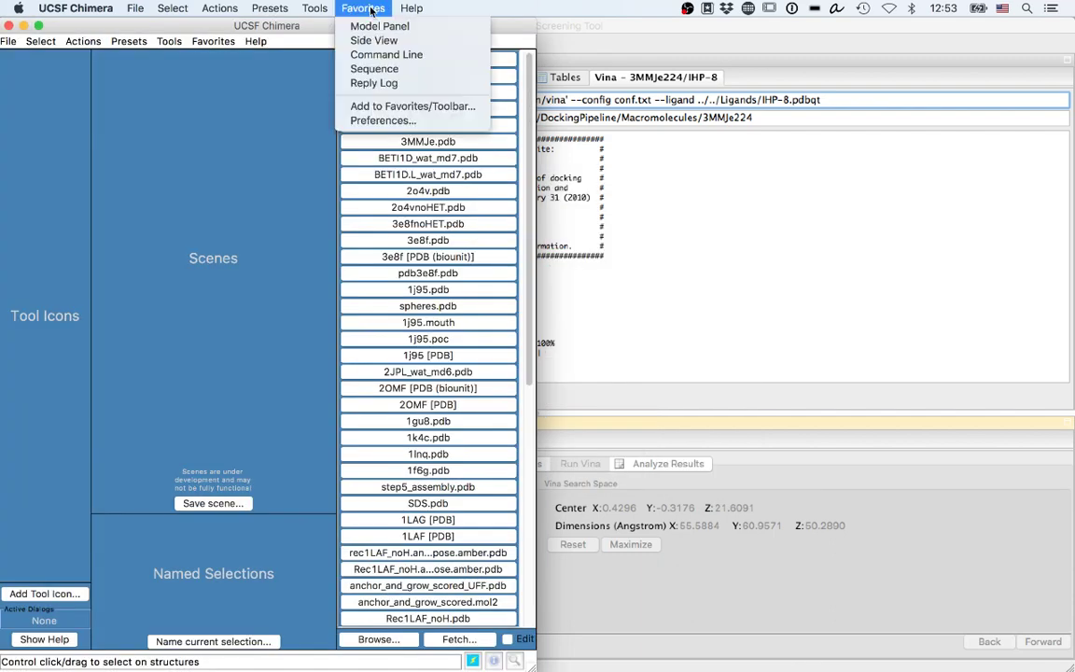
left_click(377, 26)
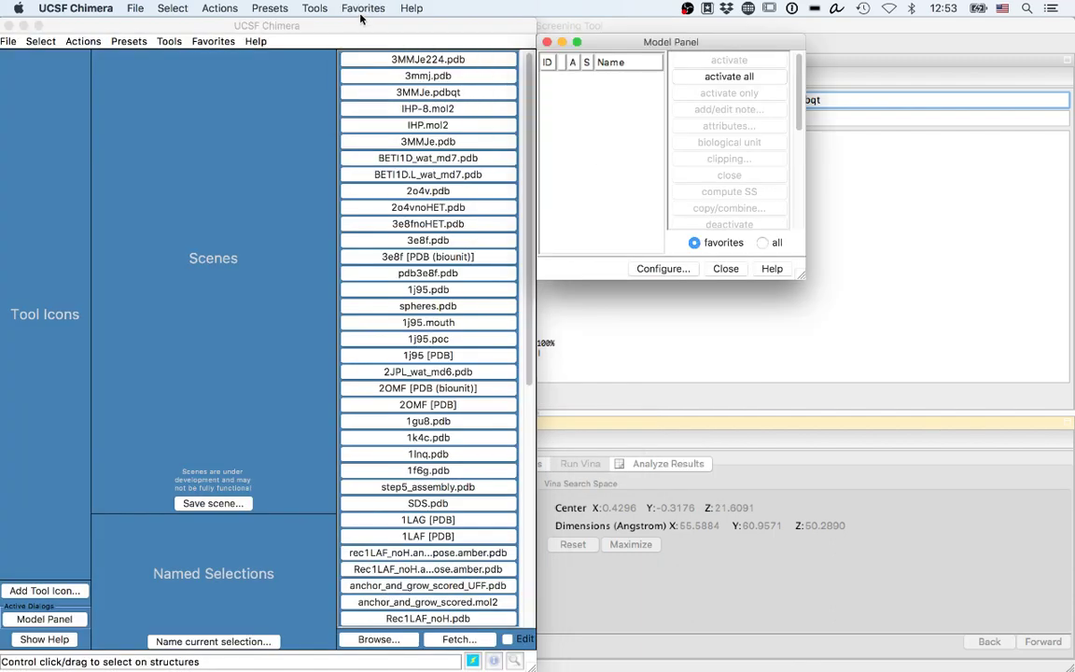
left_click(362, 9)
left_click(374, 42)
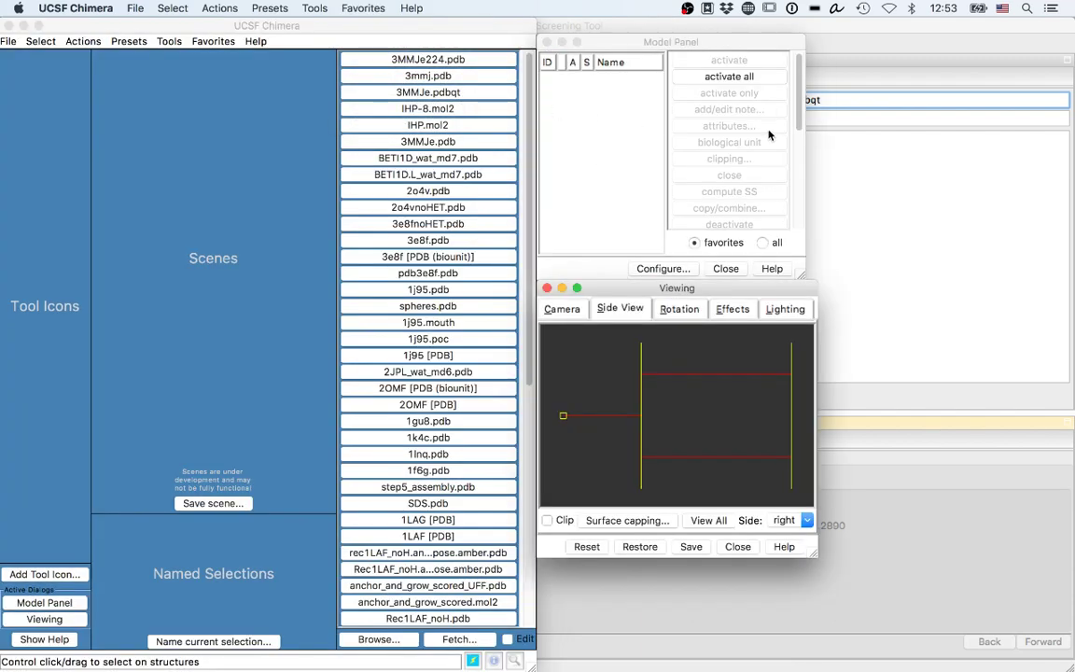
left_click_drag(764, 41, 973, 29)
left_click_drag(660, 291, 917, 277)
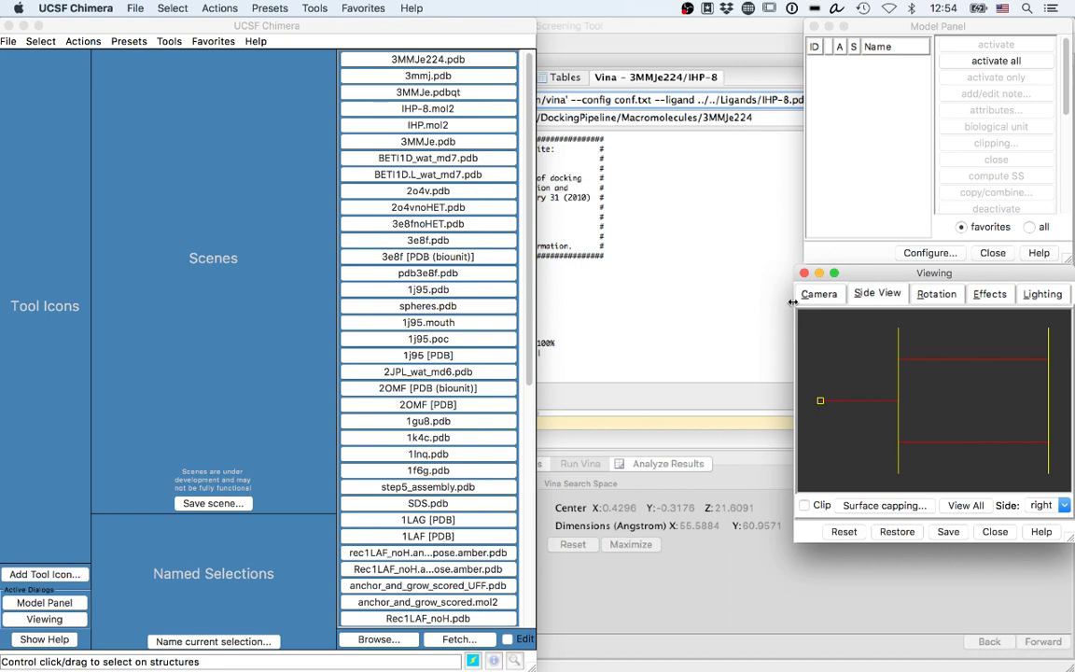
Step: Open the recent file 3MMJe224.pdb and rotate the protein to view its other side
left_click(451, 59)
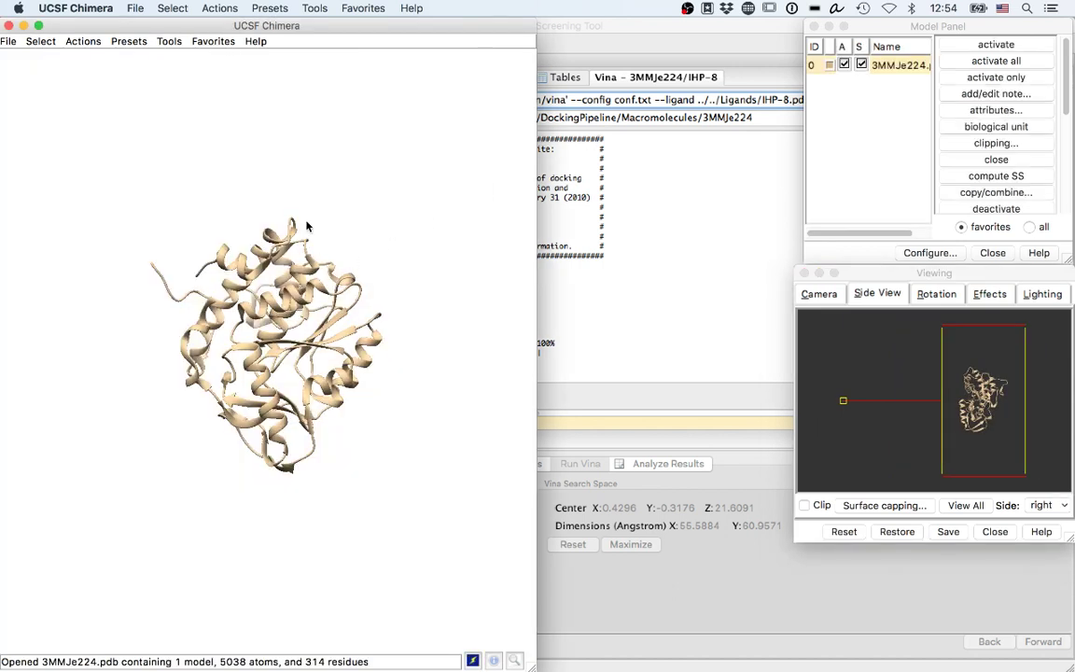
left_click_drag(272, 236, 430, 252)
left_click_drag(243, 310, 218, 259)
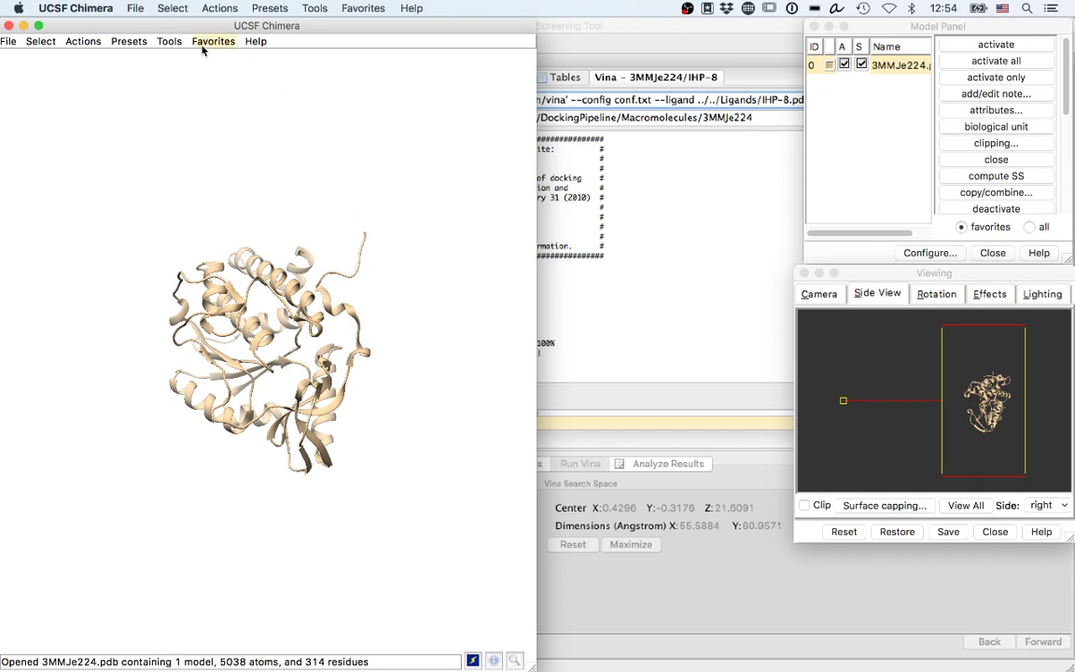
Step: Start ViewDock and browse for docking results to the Dropbox/DockingPipeline/Macromolecules folder
left_click(168, 43)
mouse_move(224, 150)
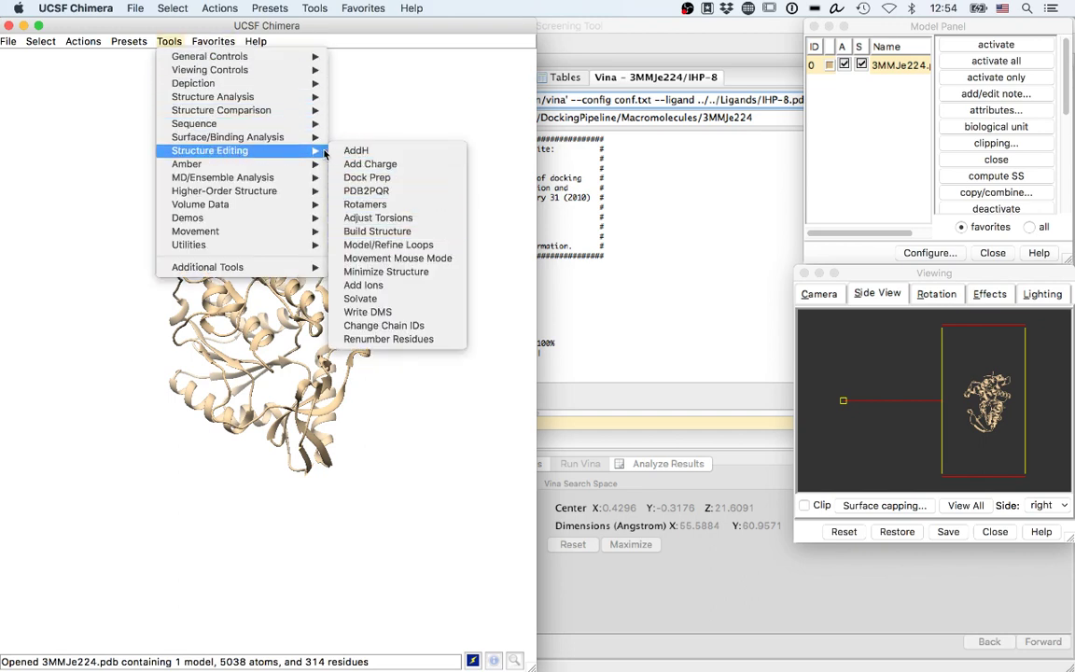
mouse_move(325, 139)
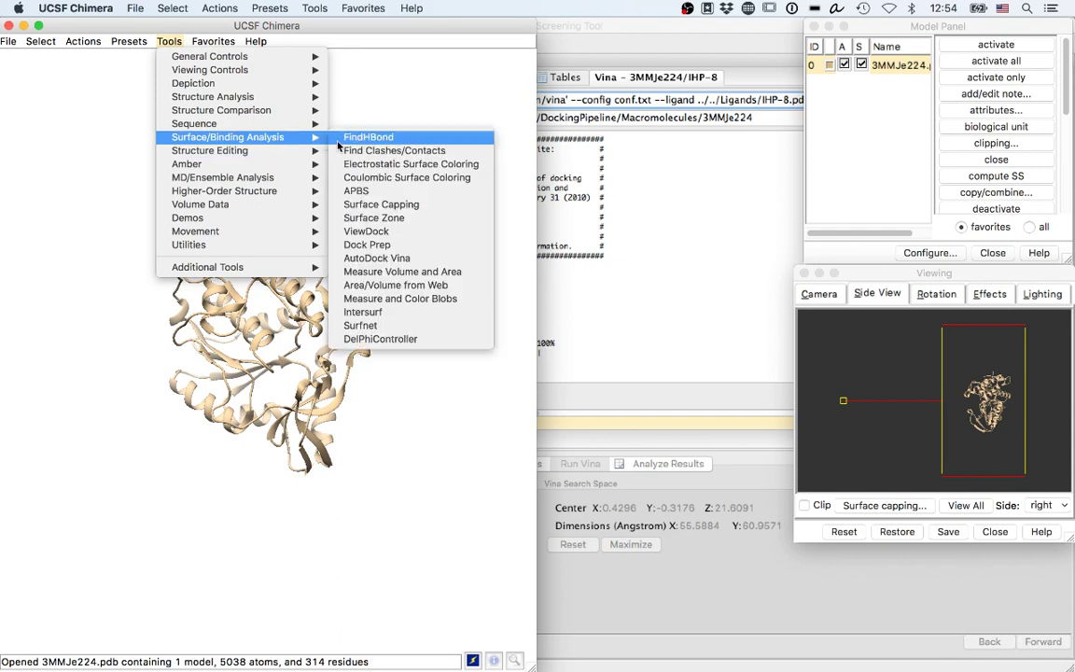
left_click(432, 232)
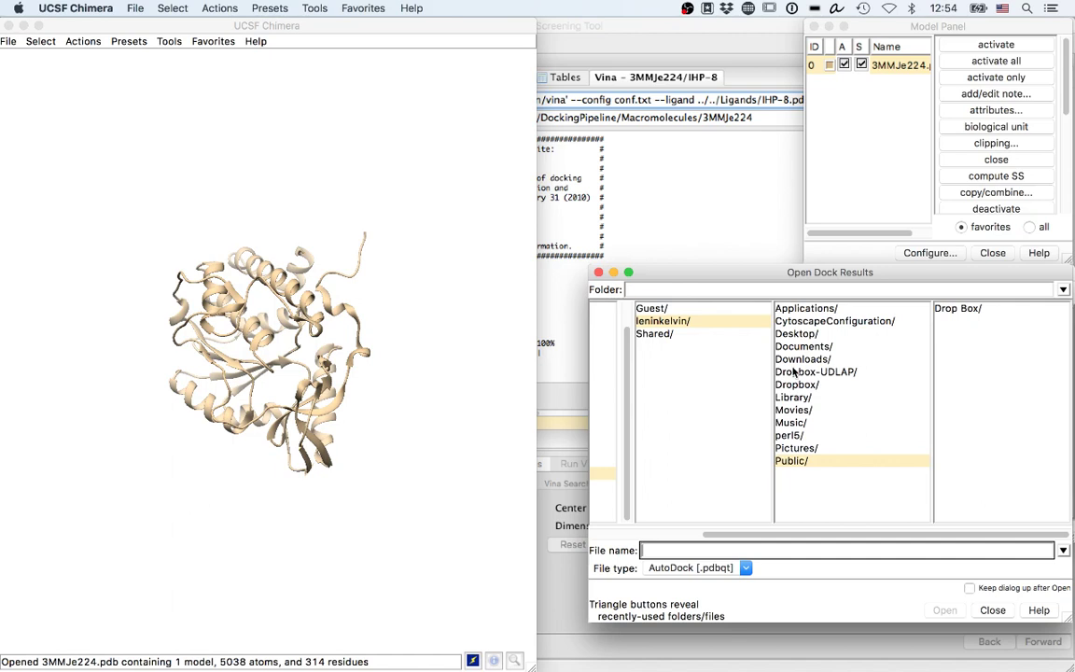
double_click(796, 384)
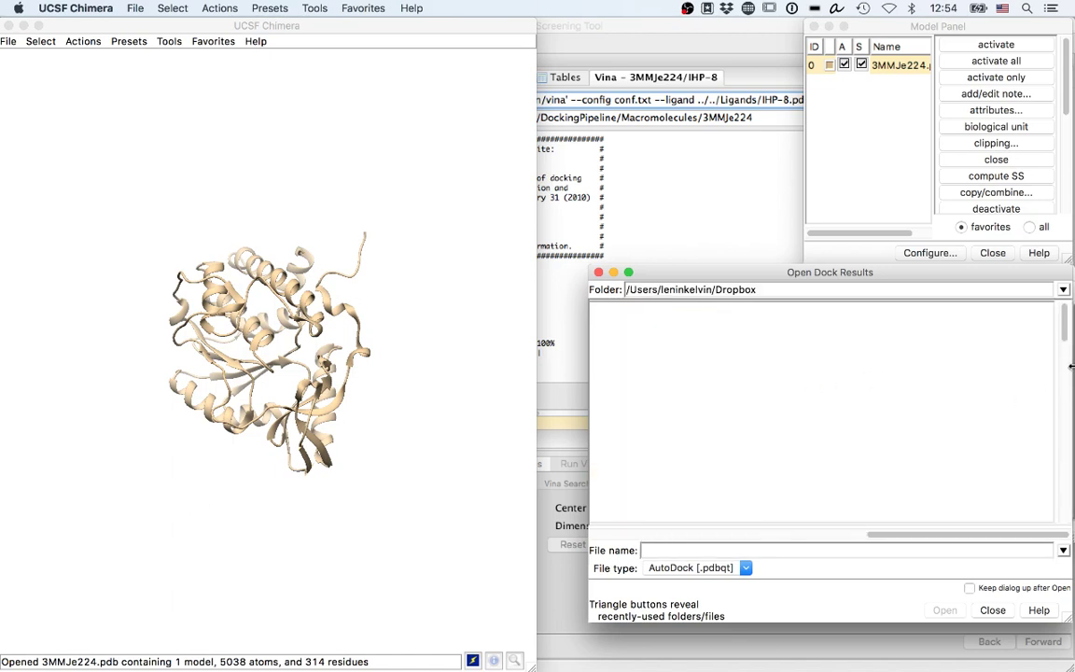
left_click(800, 359)
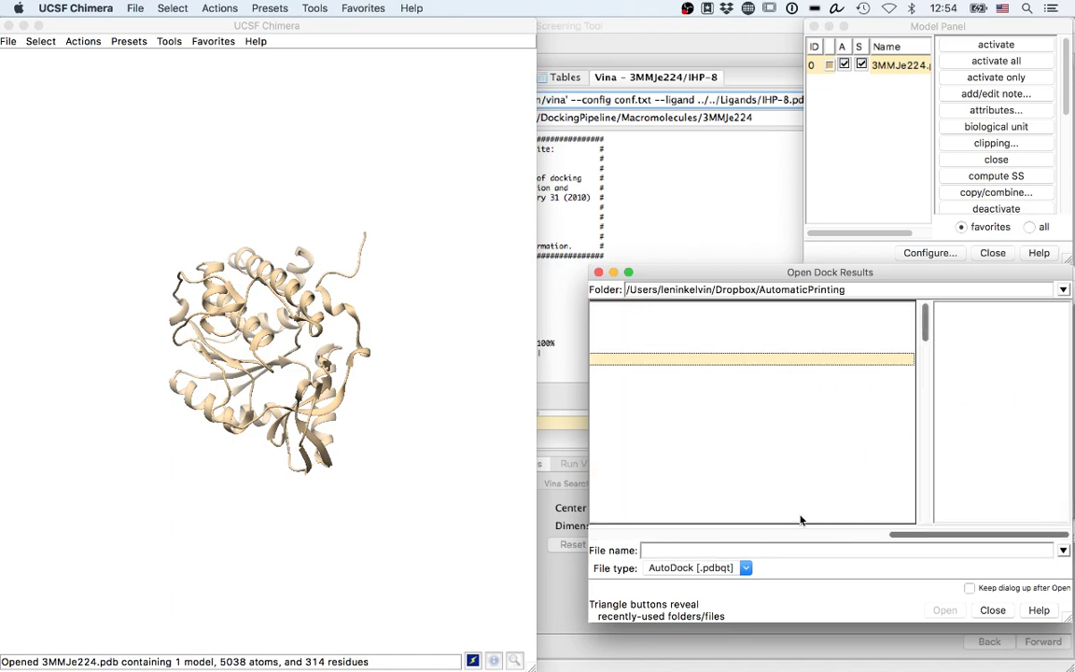
left_click(757, 477)
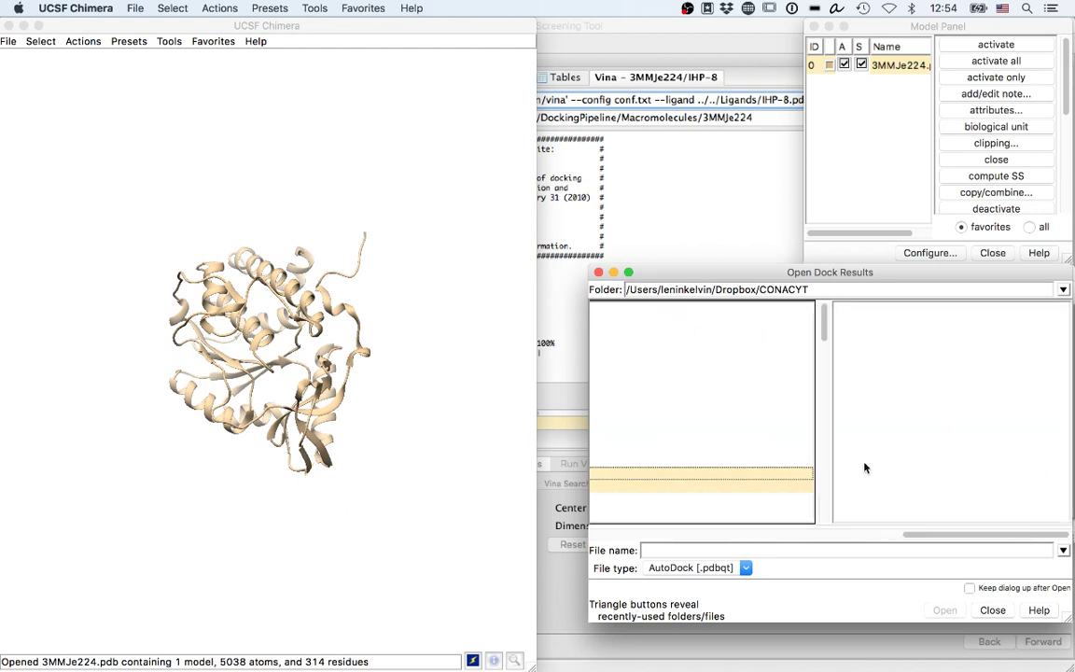
left_click_drag(902, 534, 801, 525)
scroll(803, 473, "left", 2)
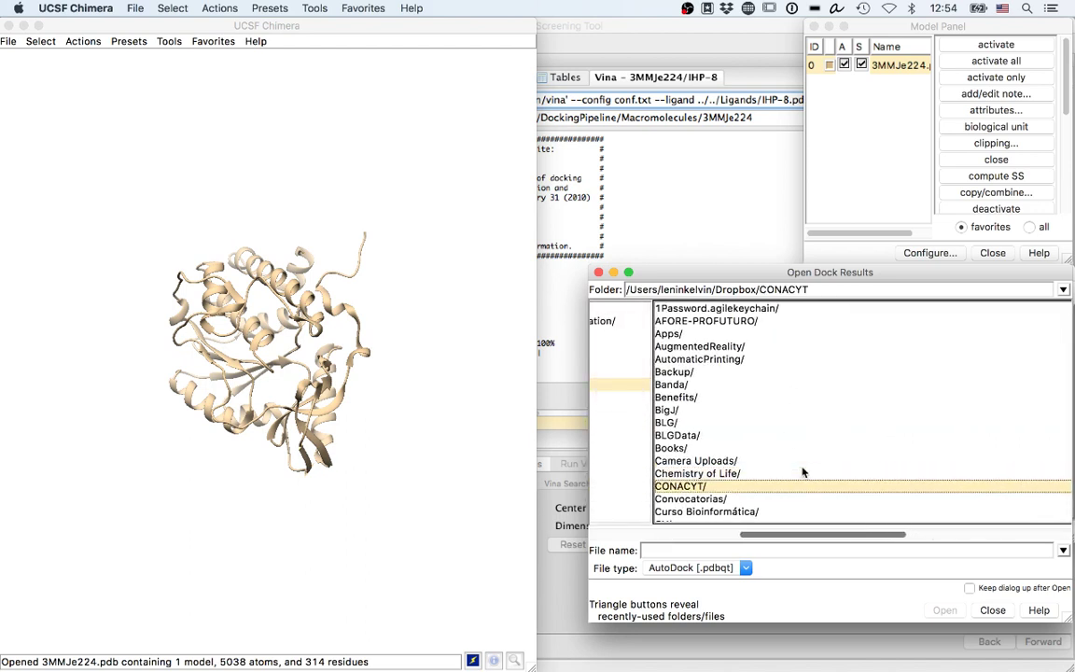
scroll(802, 473, "down", 6)
scroll(802, 473, "down", 1)
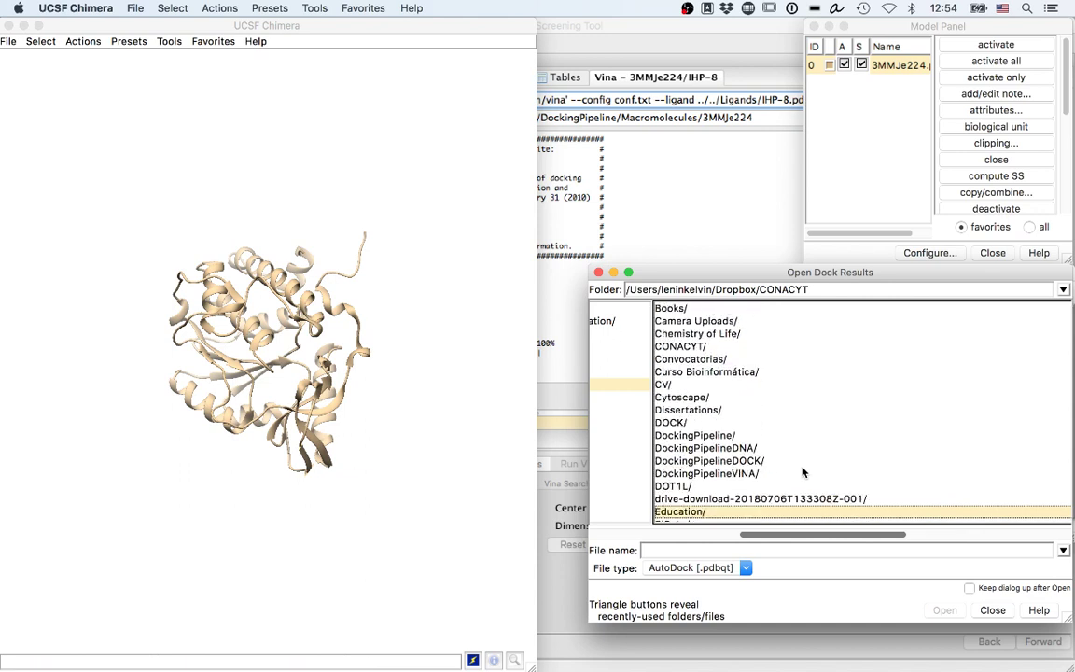
left_click(728, 435)
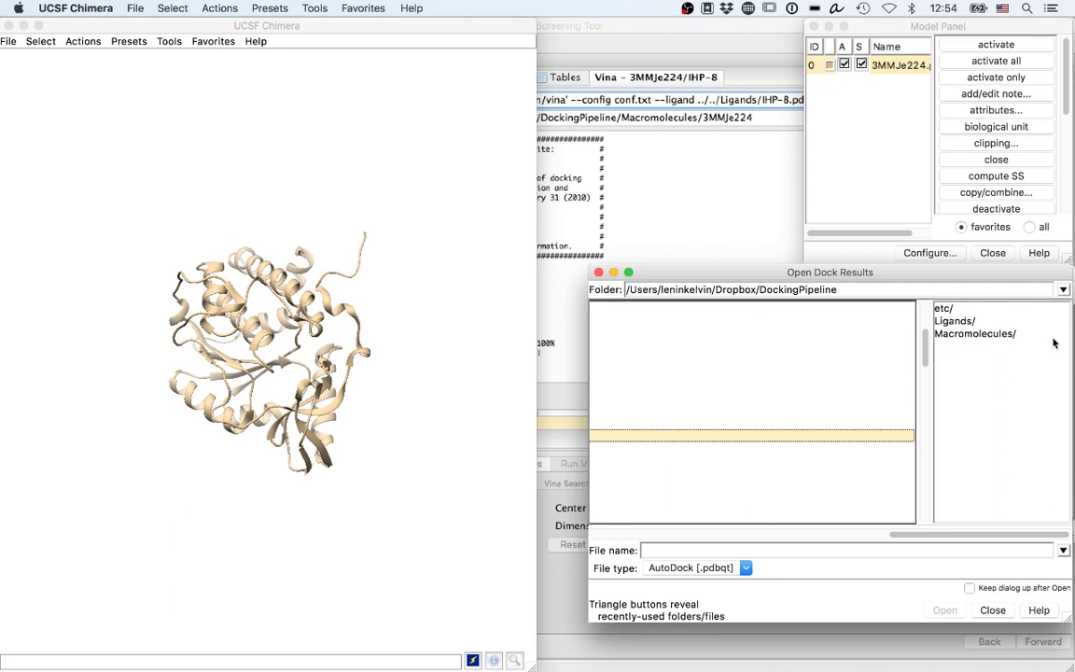
left_click(1003, 333)
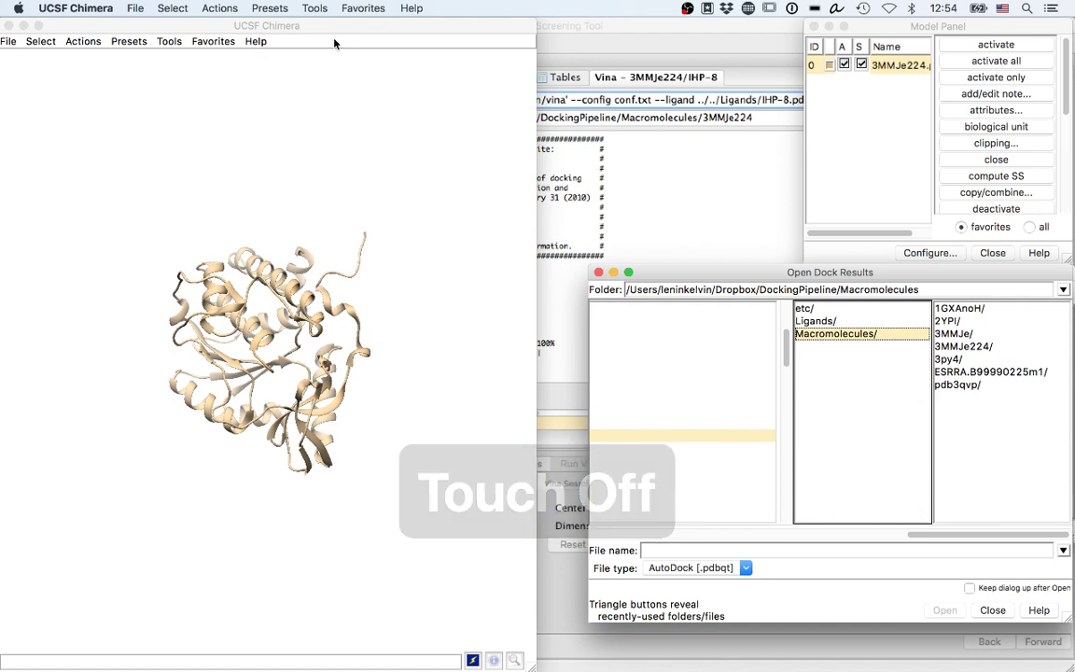
Step: Load IHP-12_out.pdbqt and IHP-8_out.pdbqt together from the 3MMJe folder as AutoDock results
left_click(980, 334)
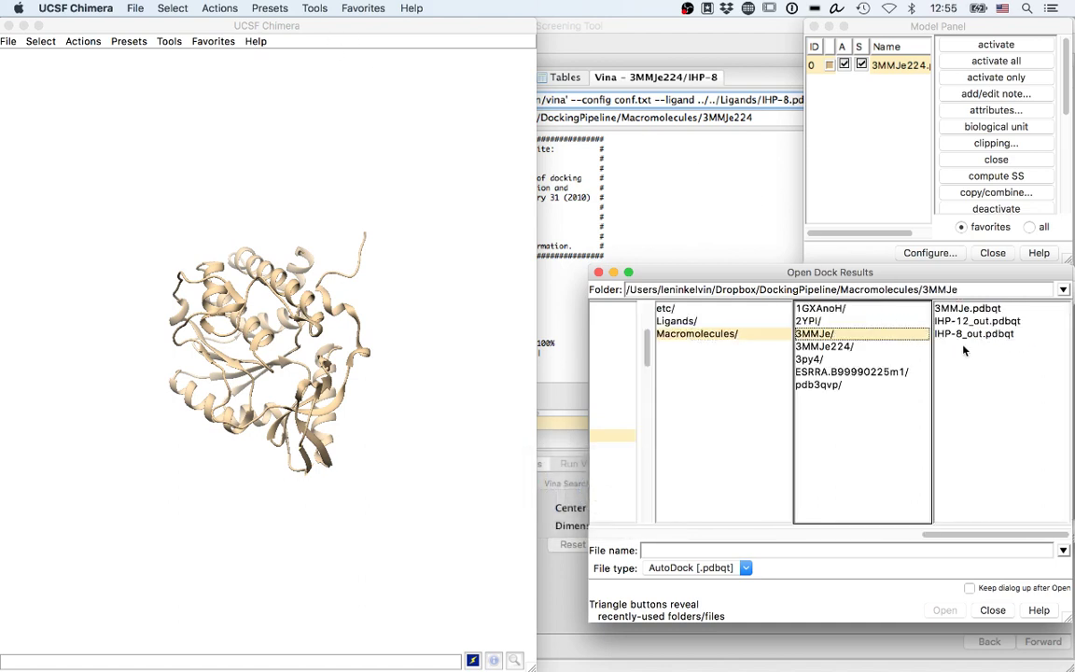
left_click_drag(982, 324, 979, 347)
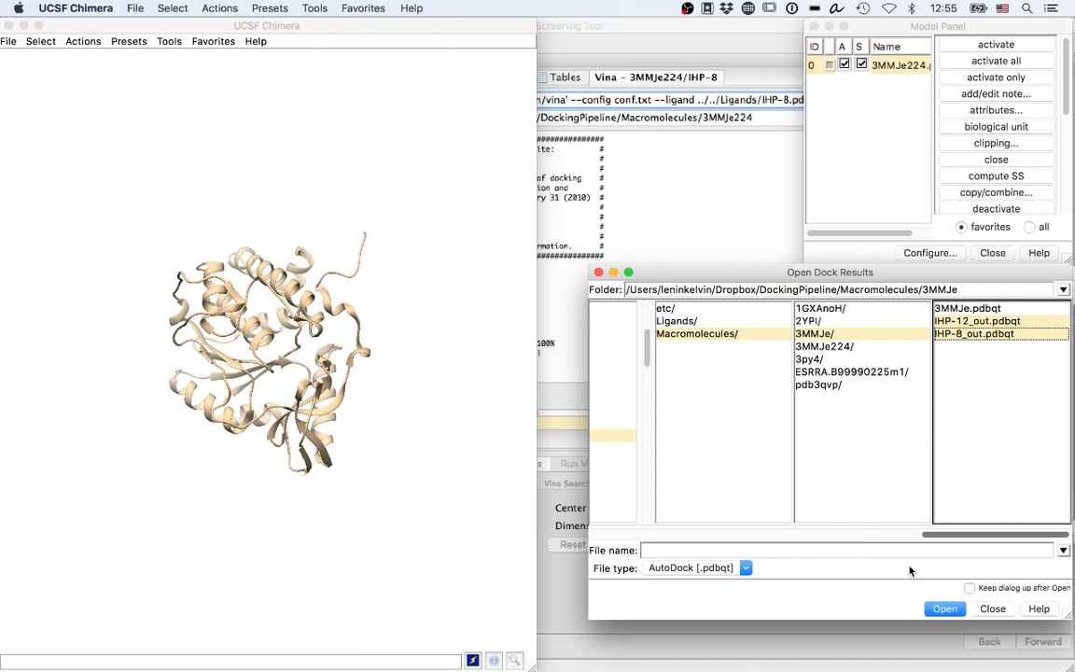
left_click(929, 610)
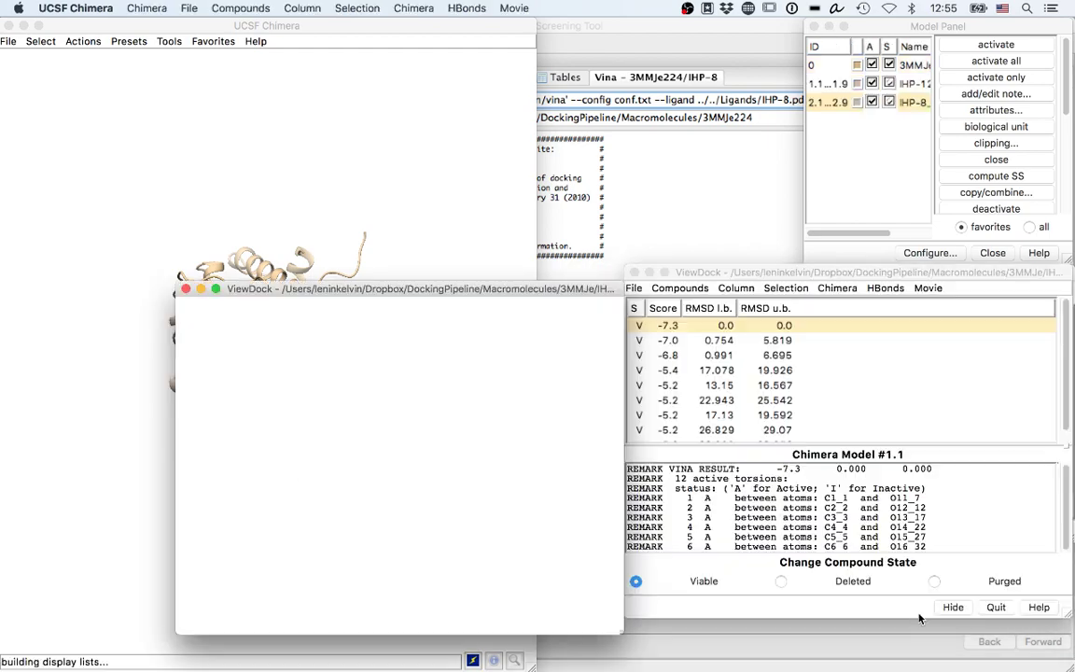
Step: Stack the two ViewDock windows beside the protein, widen each to show its full file name, and bring the IHP-8 results forward
left_click_drag(566, 290, 891, 28)
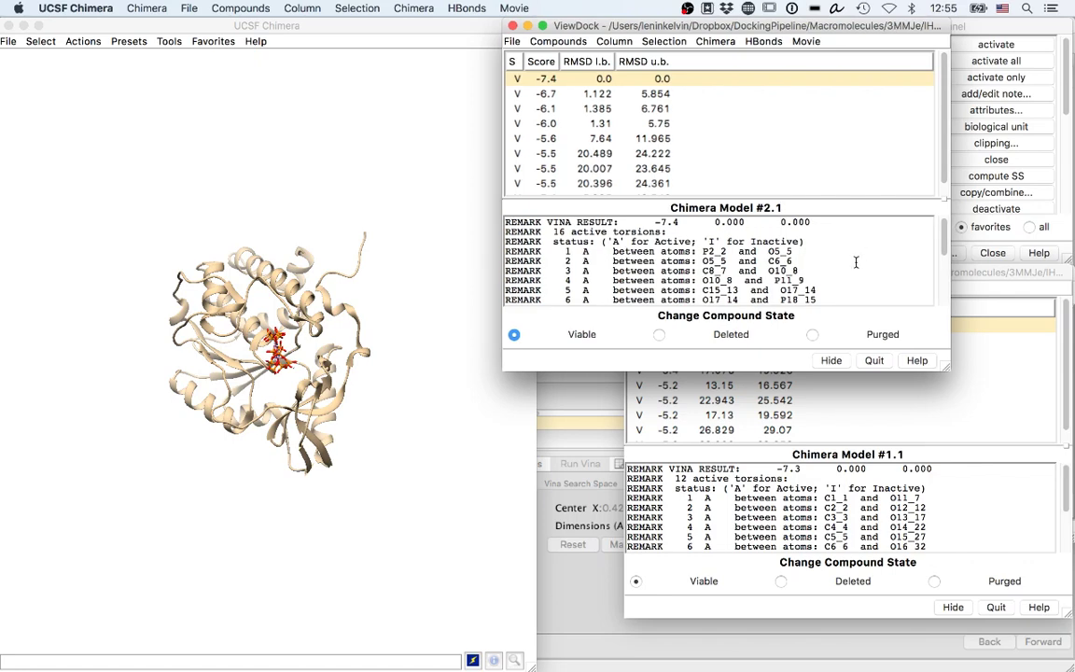
left_click_drag(982, 273, 864, 319)
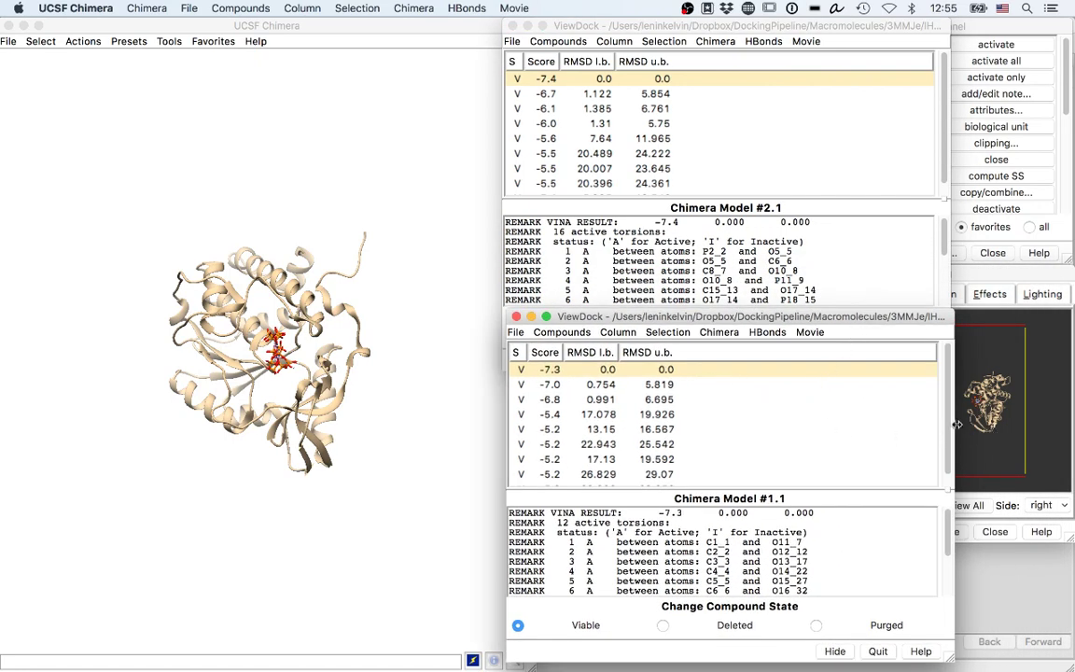
left_click_drag(953, 424, 1050, 436)
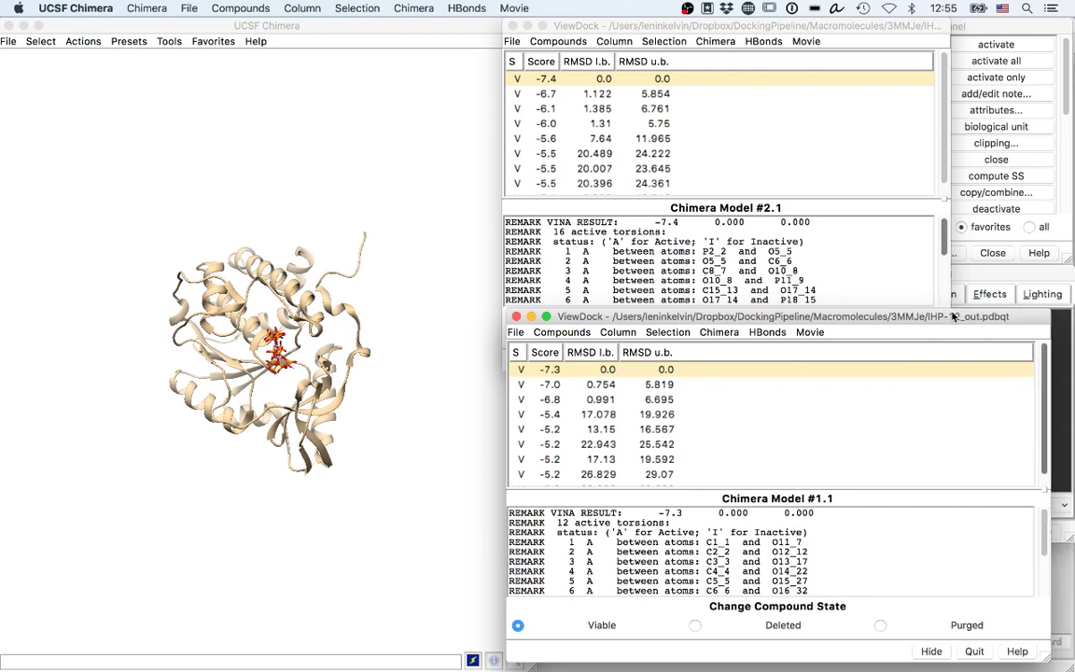
left_click(915, 278)
left_click(945, 284)
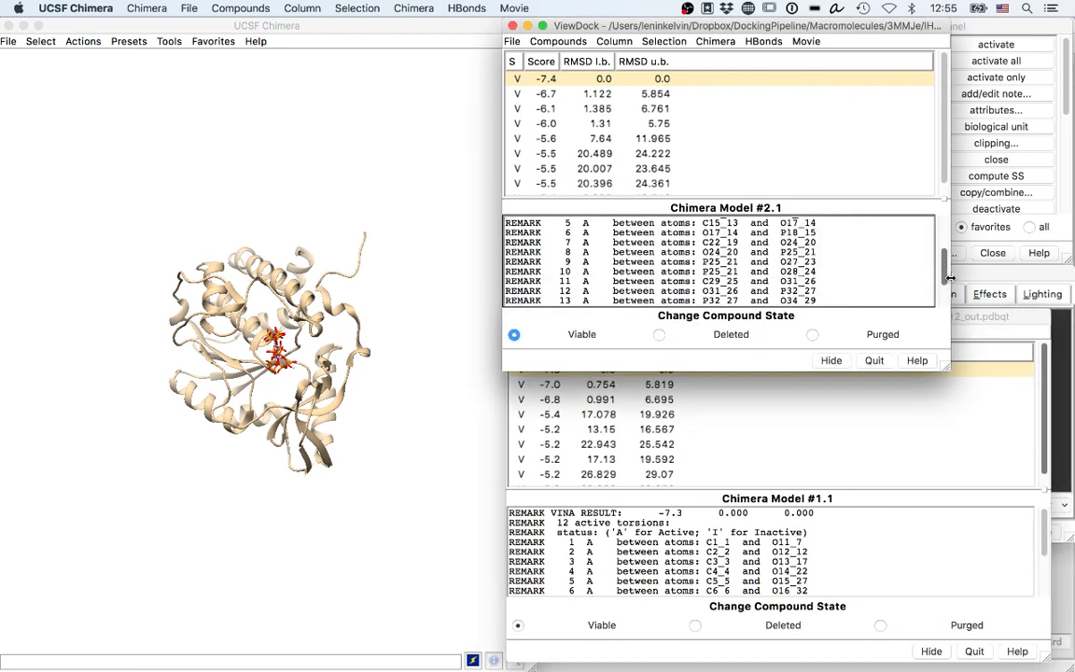
left_click_drag(949, 278, 1035, 287)
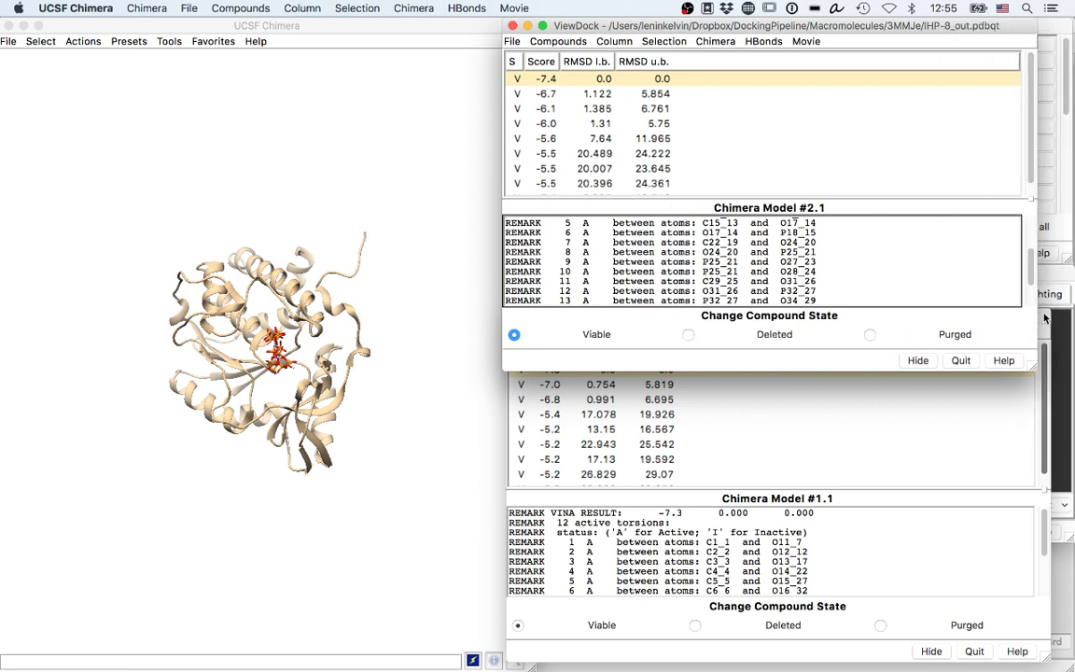
left_click(1045, 347)
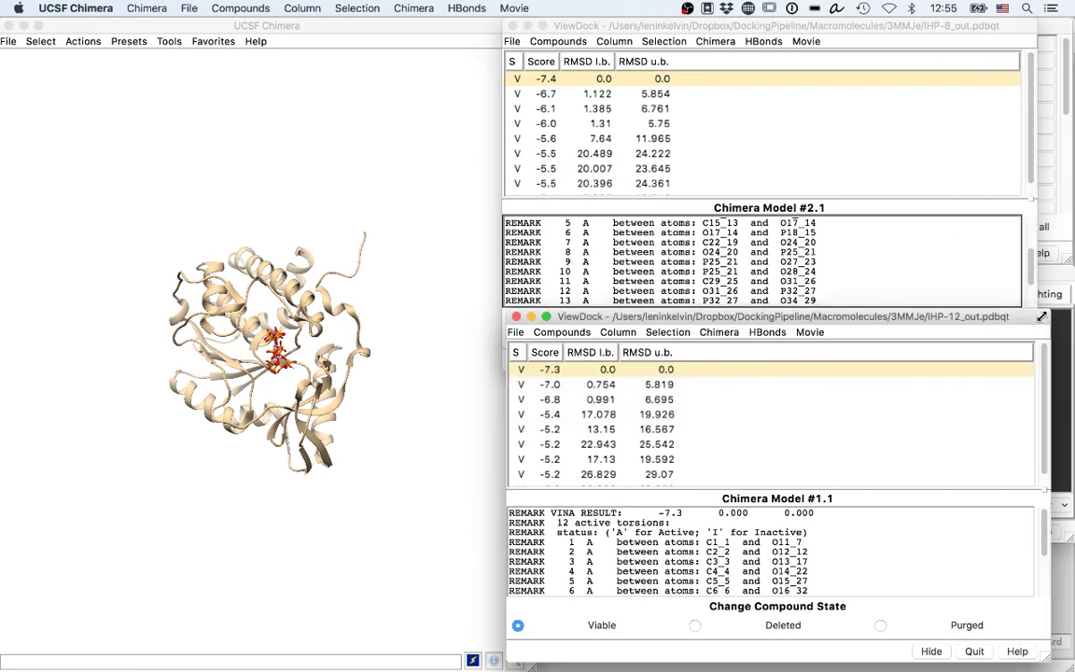
left_click(630, 85)
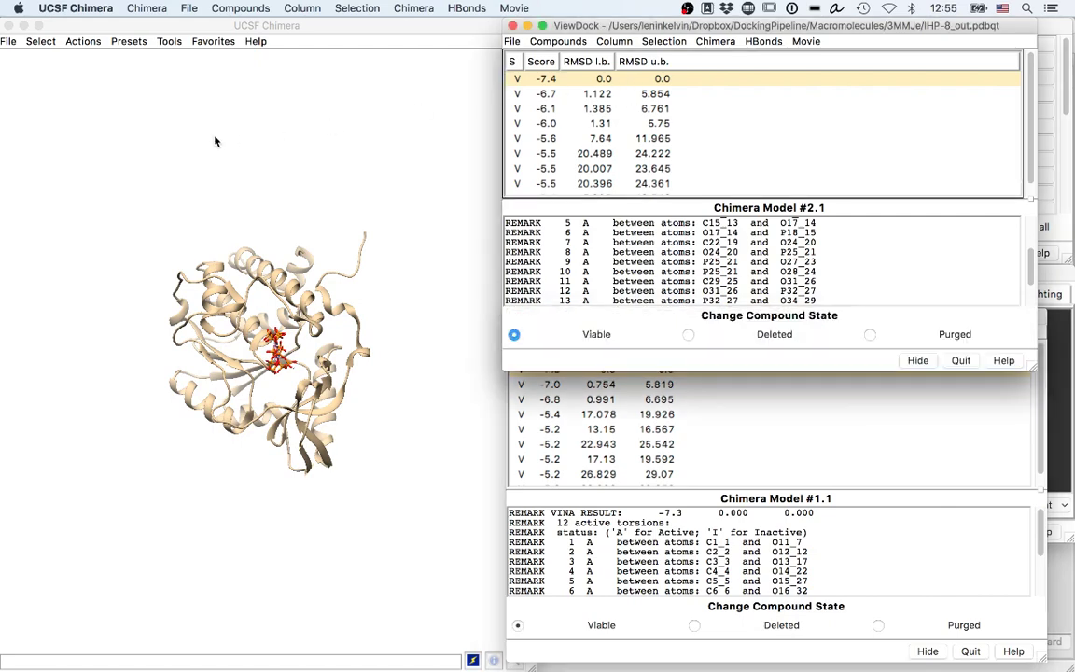
Step: Examine the overlapping docked IHP-8 and IHP-12 ligands inside the protein pocket up close from several sides
left_click_drag(215, 141, 393, 188)
middle_click_drag(376, 153, 409, 160)
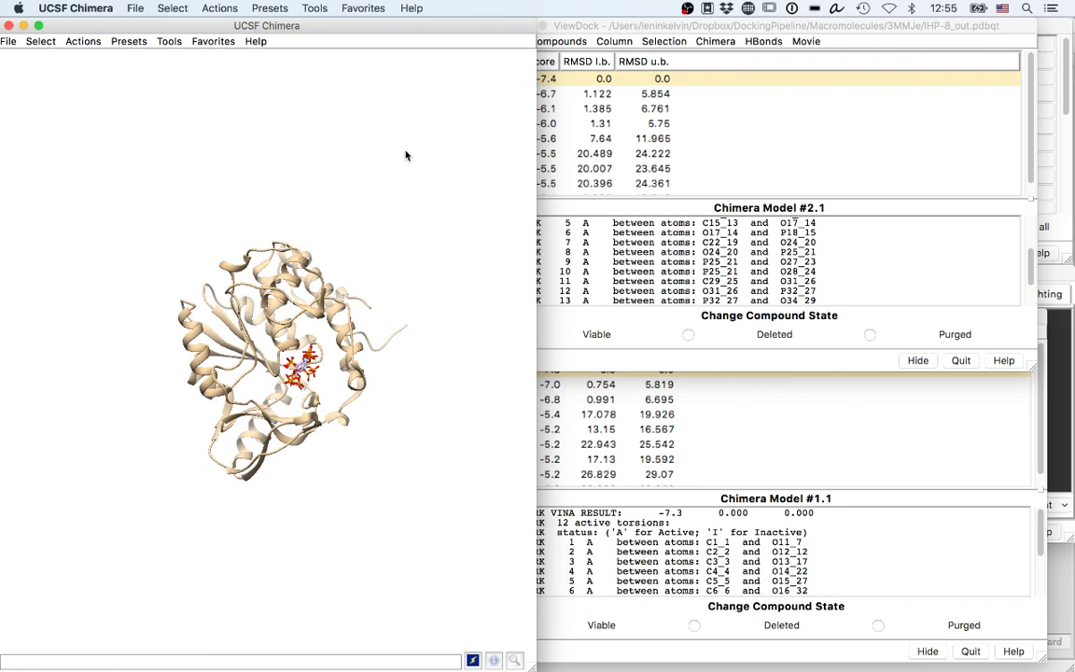
left_click_drag(406, 155, 411, 191)
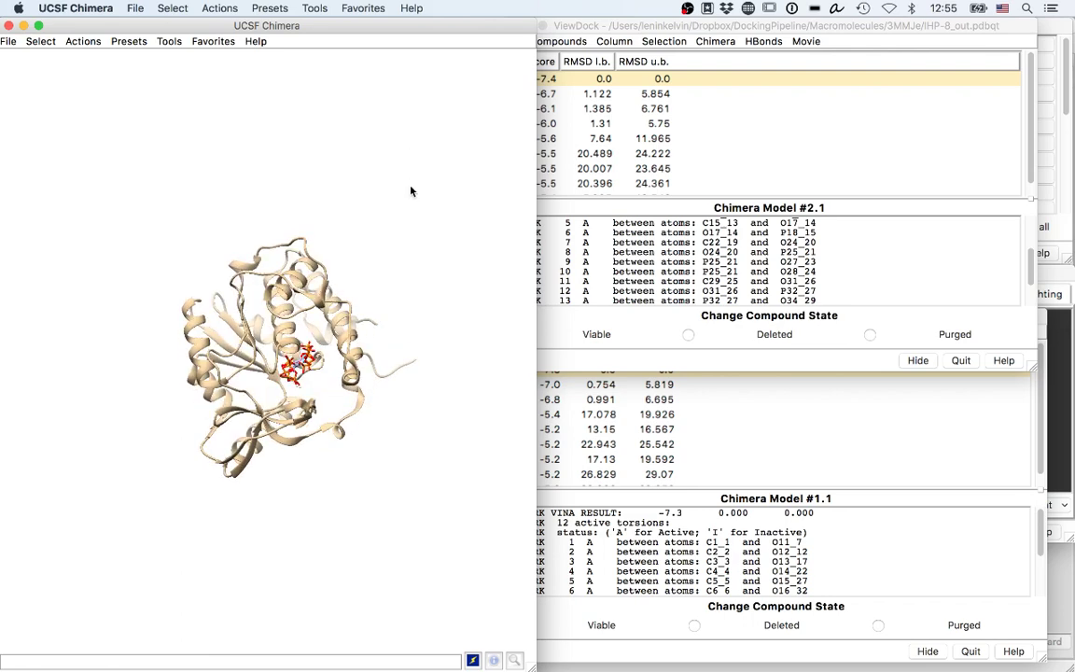
right_click_drag(410, 191, 438, 453)
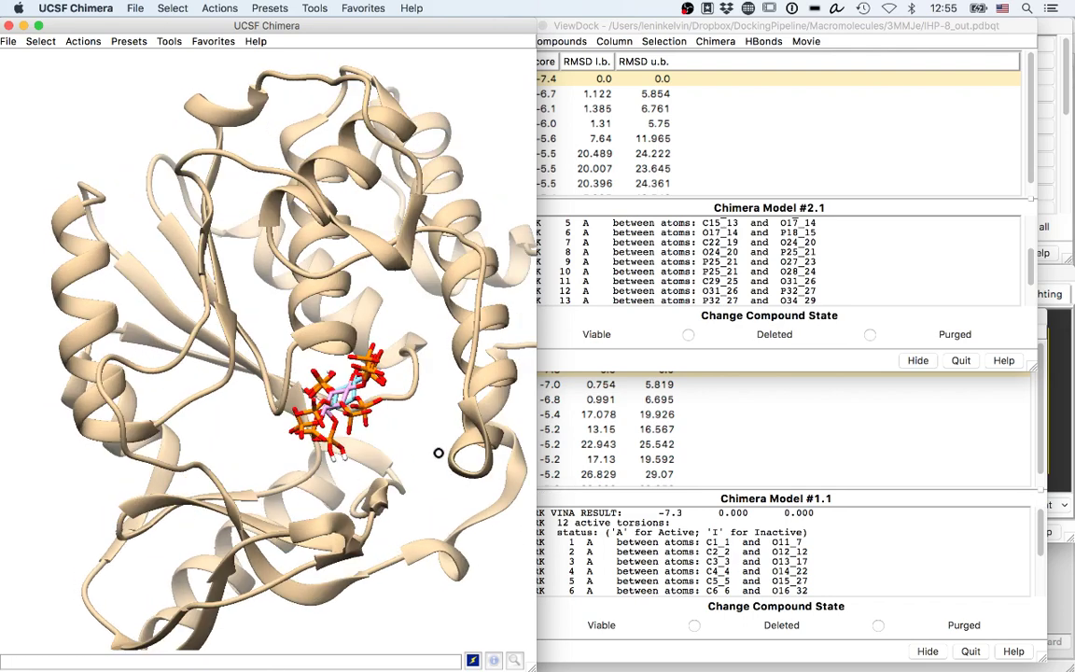
left_click_drag(438, 452, 249, 228)
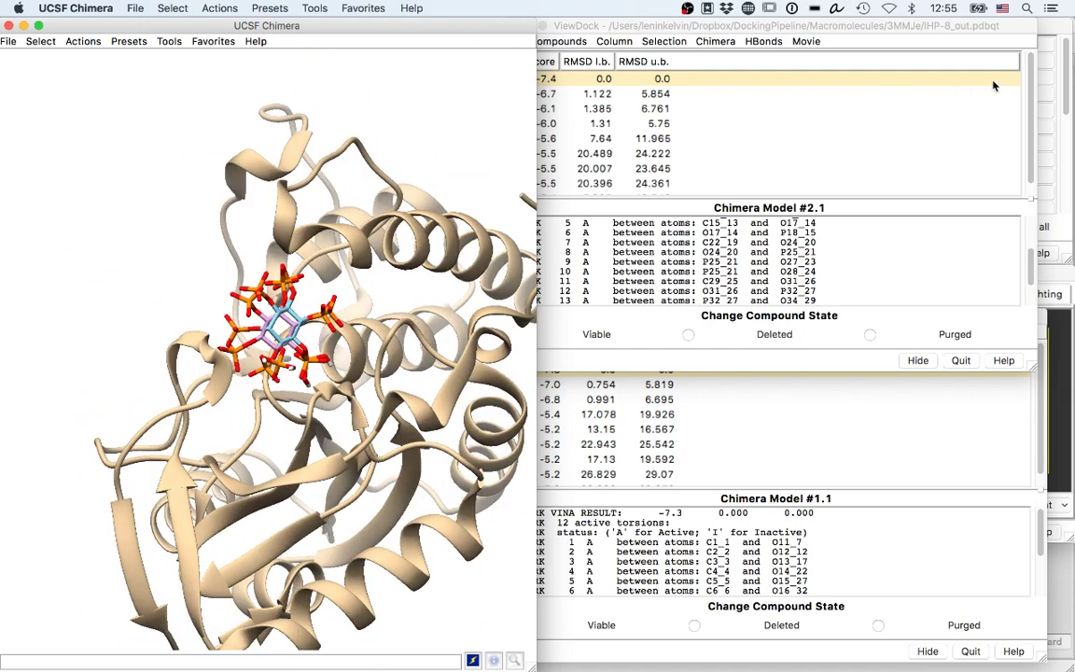
Step: Match the ligand colors to their docking files using the model list and the IHP-8 and IHP-12 result windows
left_click(1061, 34)
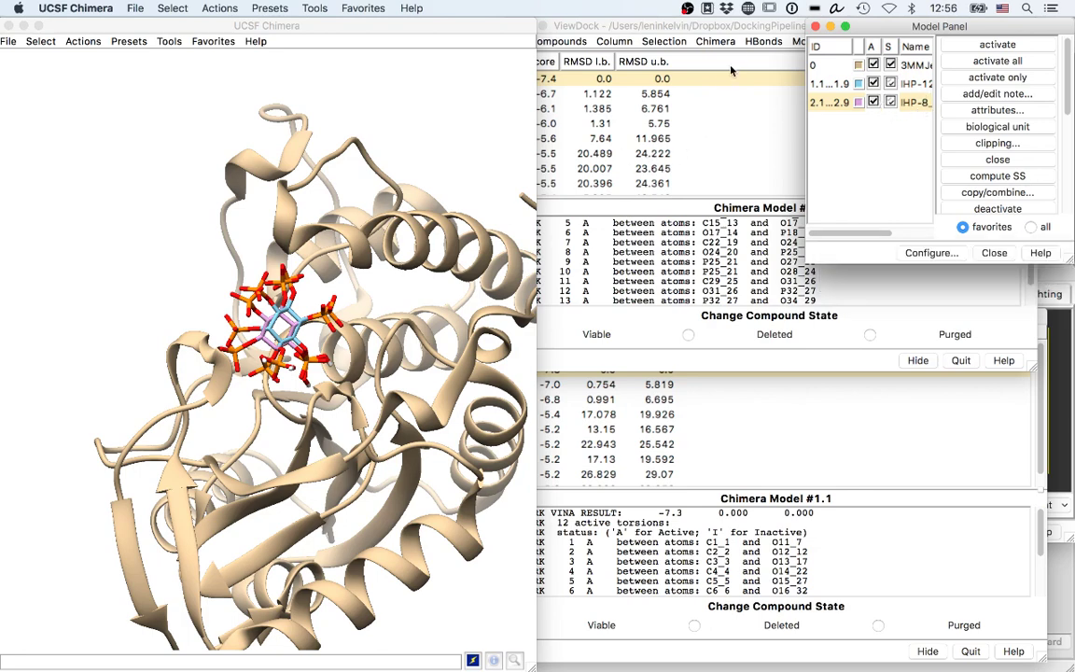
left_click(664, 29)
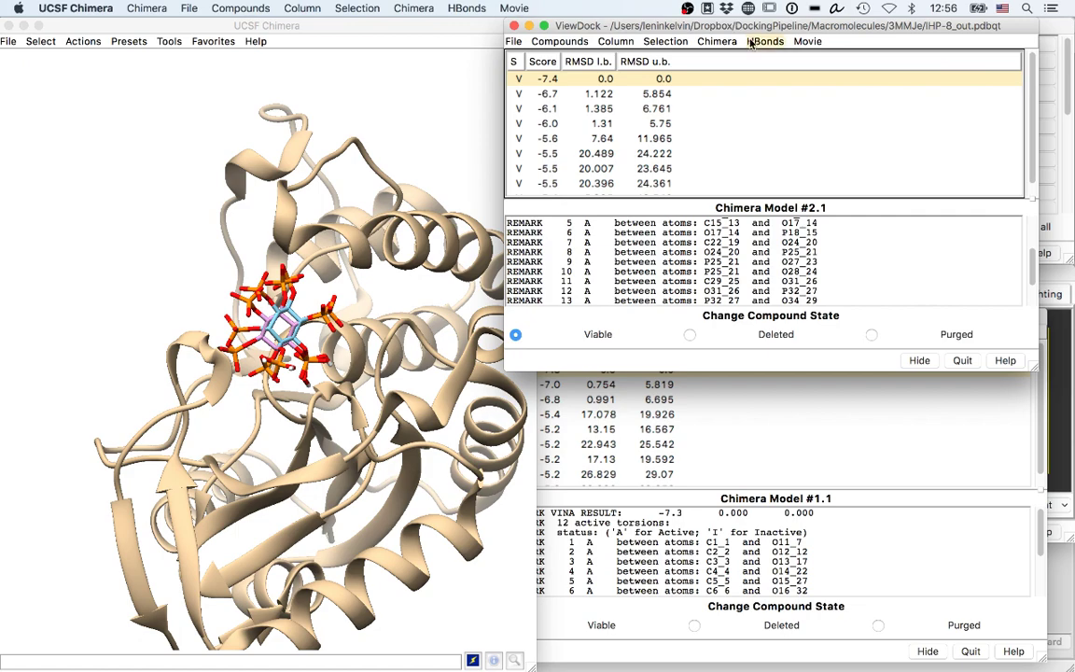
left_click(1045, 320)
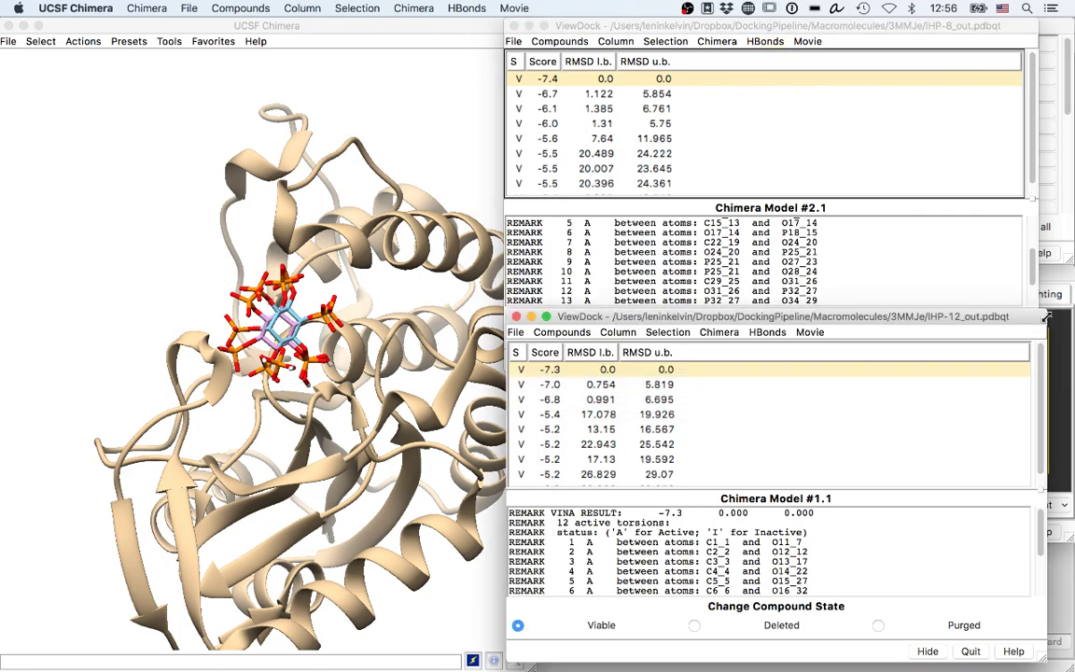
Step: Compare the top-ranked IHP-12 and IHP-8 poses in their result lists while viewing the ligands from other angles
left_click_drag(286, 301, 451, 376)
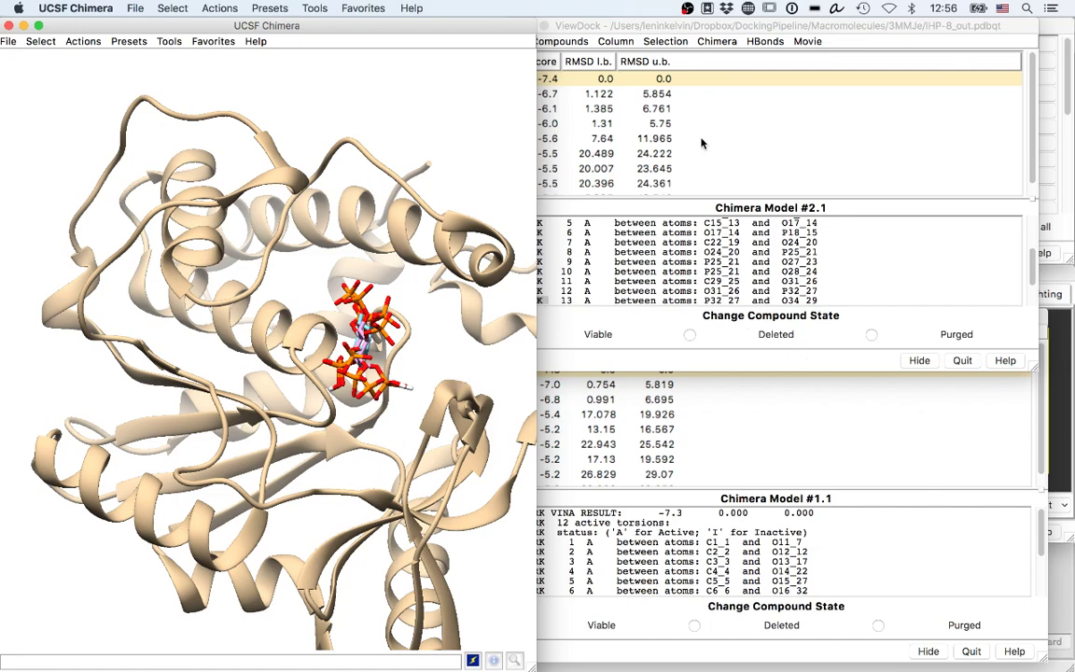
left_click(712, 428)
left_click(704, 370)
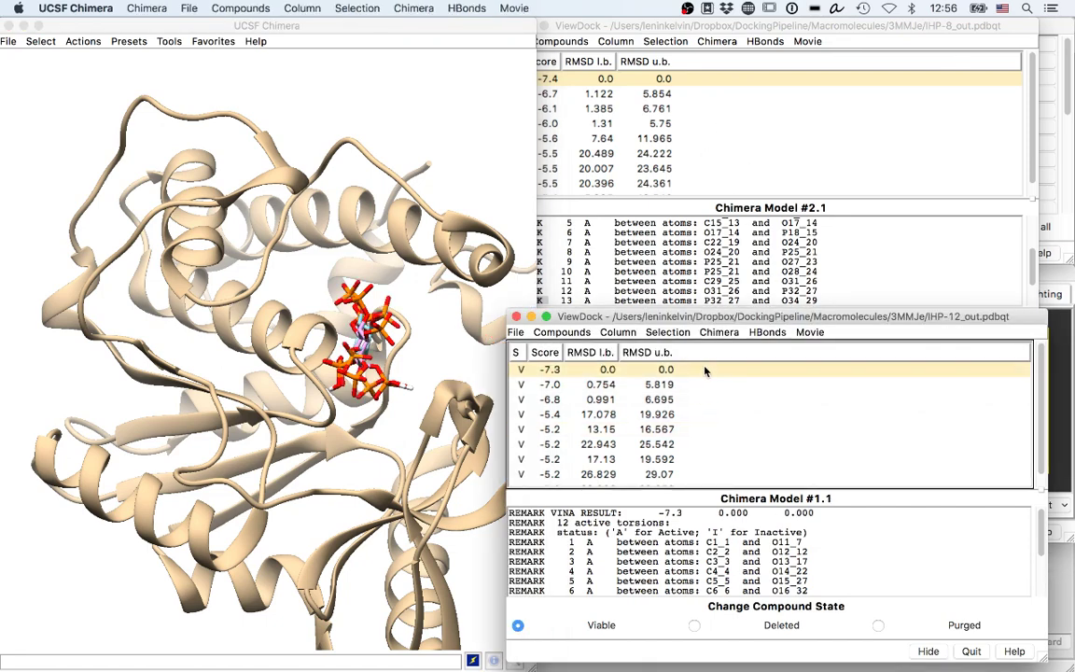
left_click(673, 80)
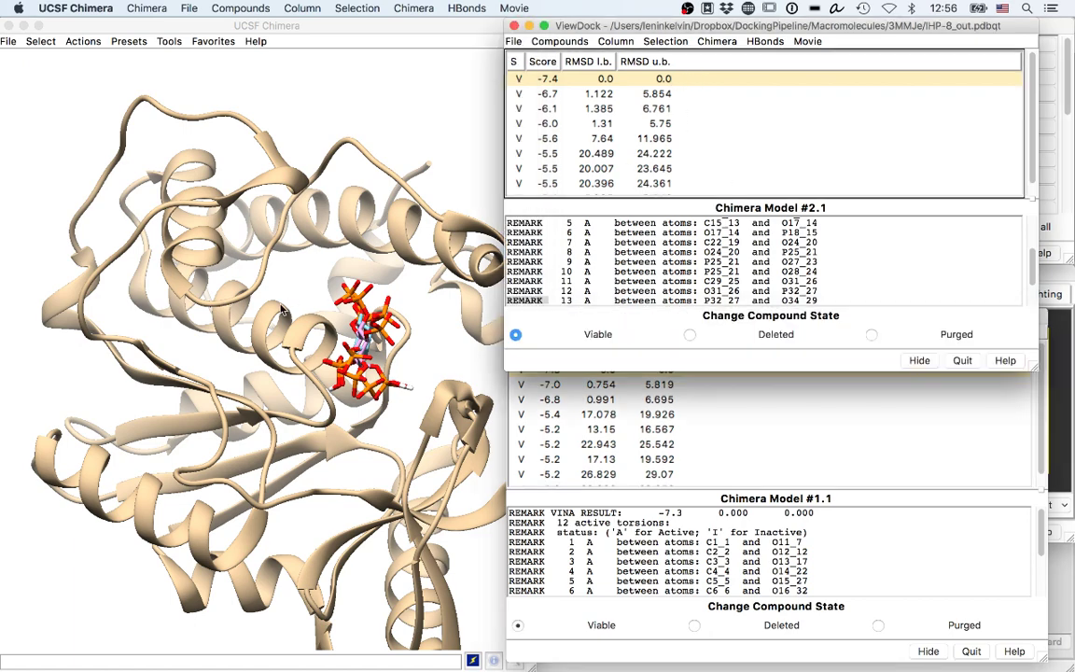
left_click_drag(307, 299, 391, 213)
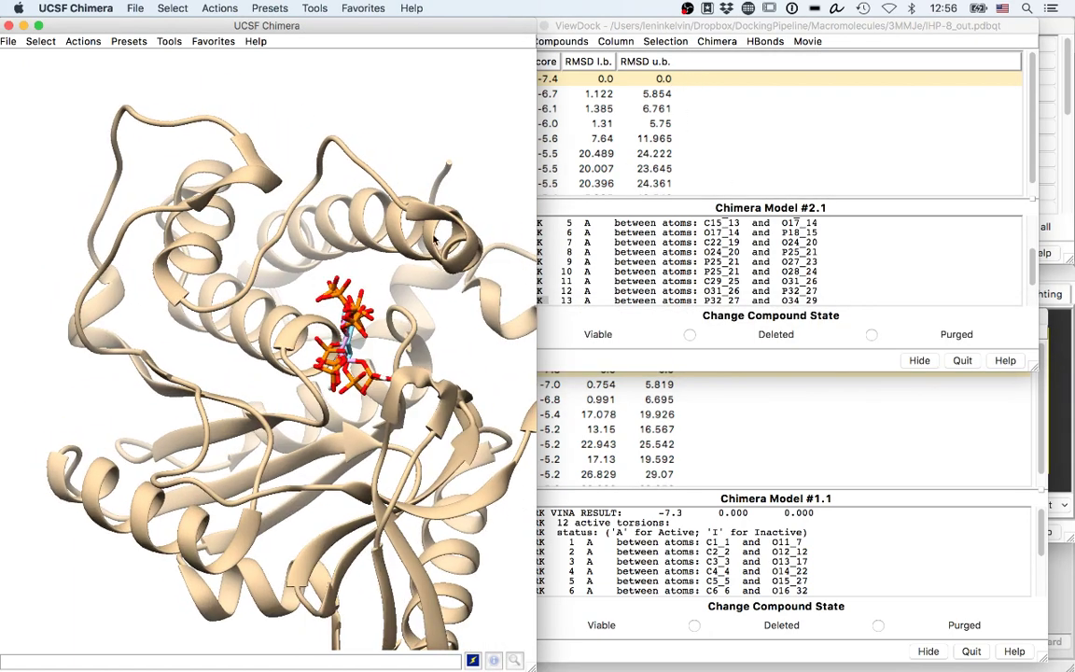
left_click_drag(460, 638, 424, 594)
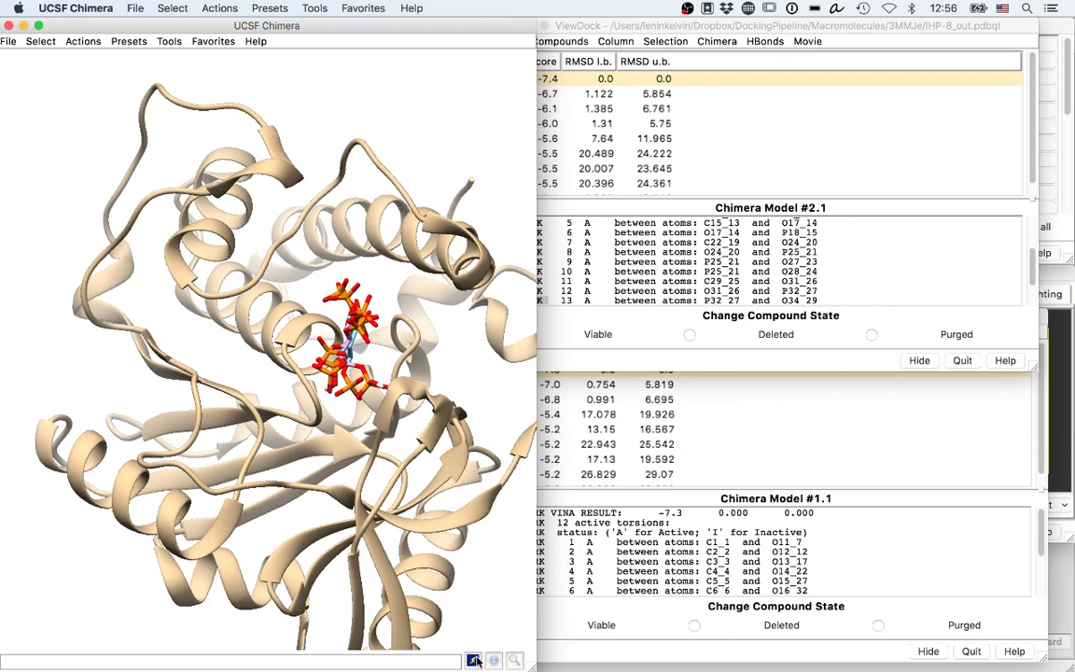
Step: Open the recent file 3mmj.pdb to overlay the crystal structure on the docked protein
left_click(472, 659)
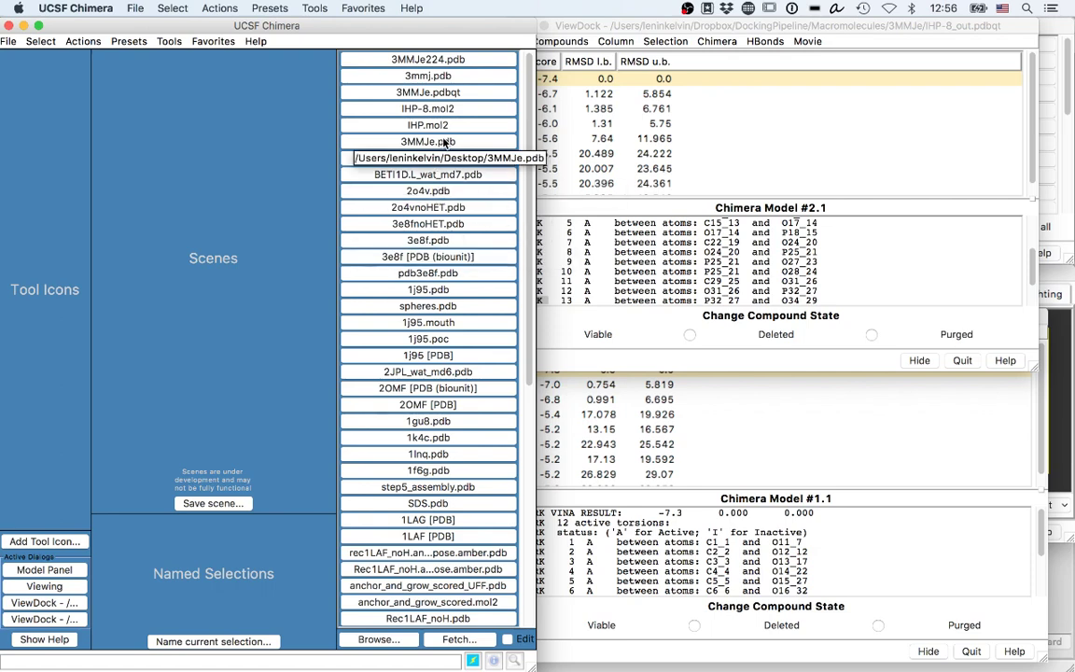
left_click(477, 76)
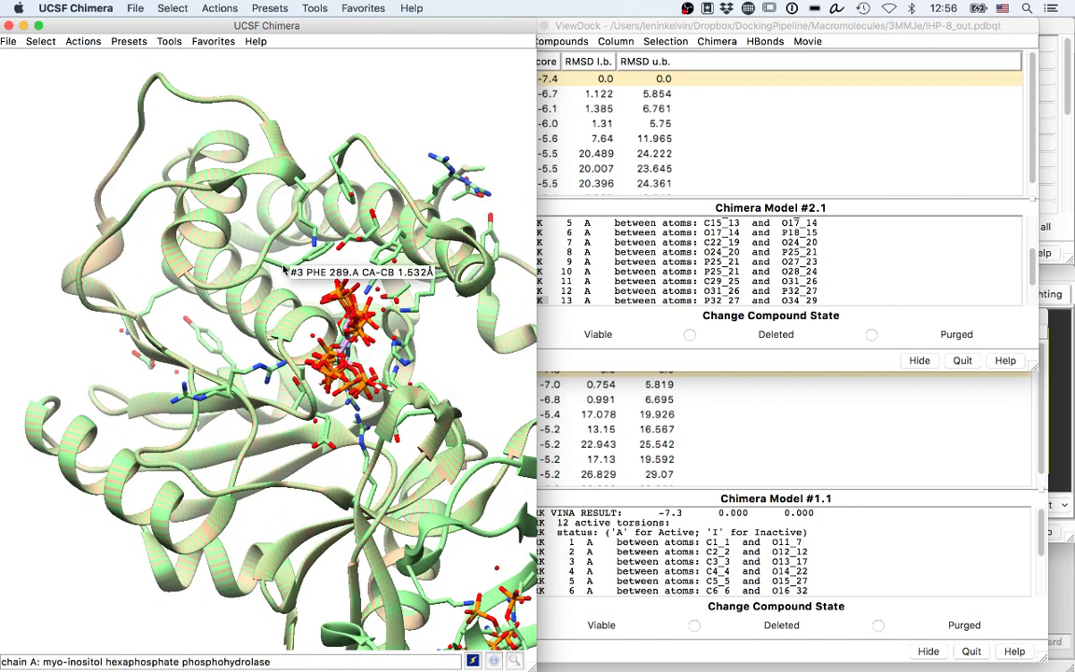
scroll(334, 473, "up", 5)
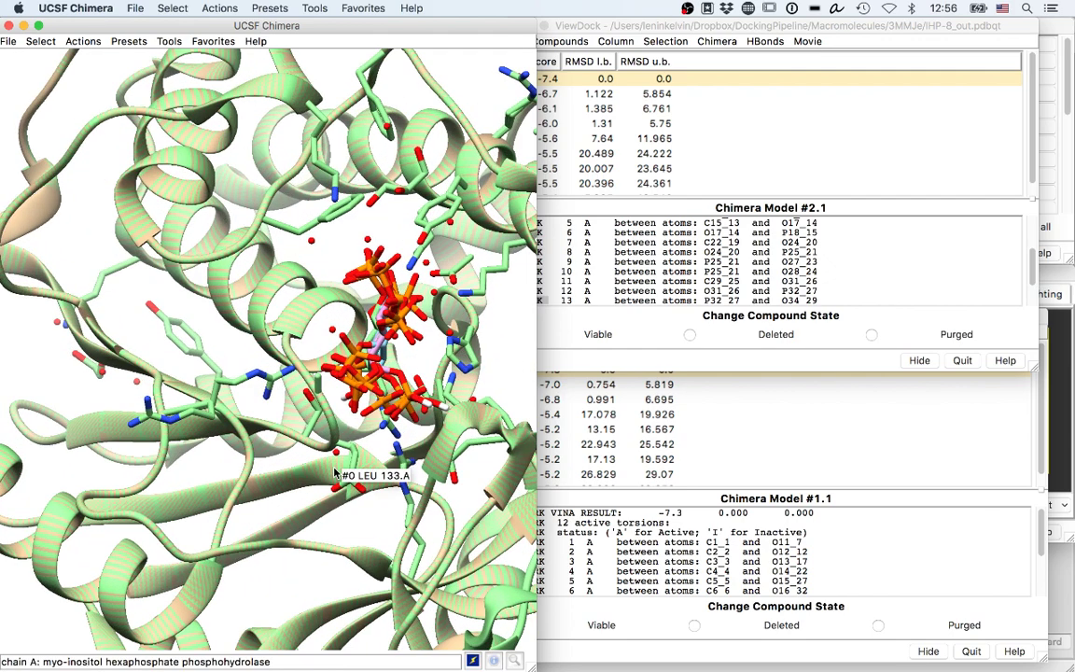
Step: Toggle the 3mmj model's visibility repeatedly to compare it with the docked structure, leaving it shown
left_click(1049, 140)
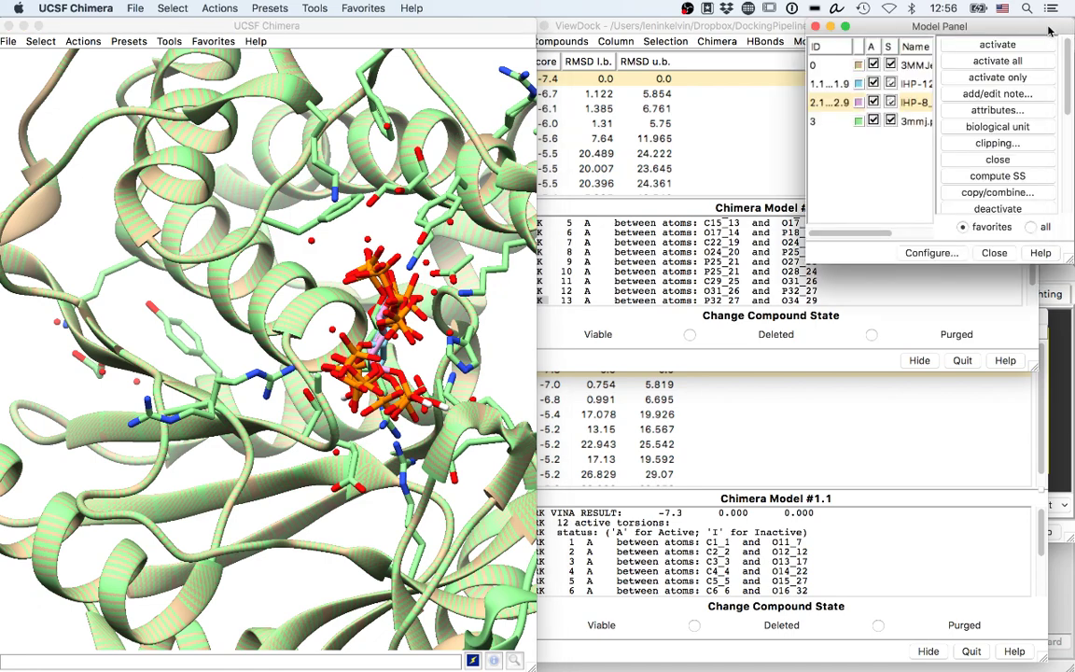
left_click(891, 121)
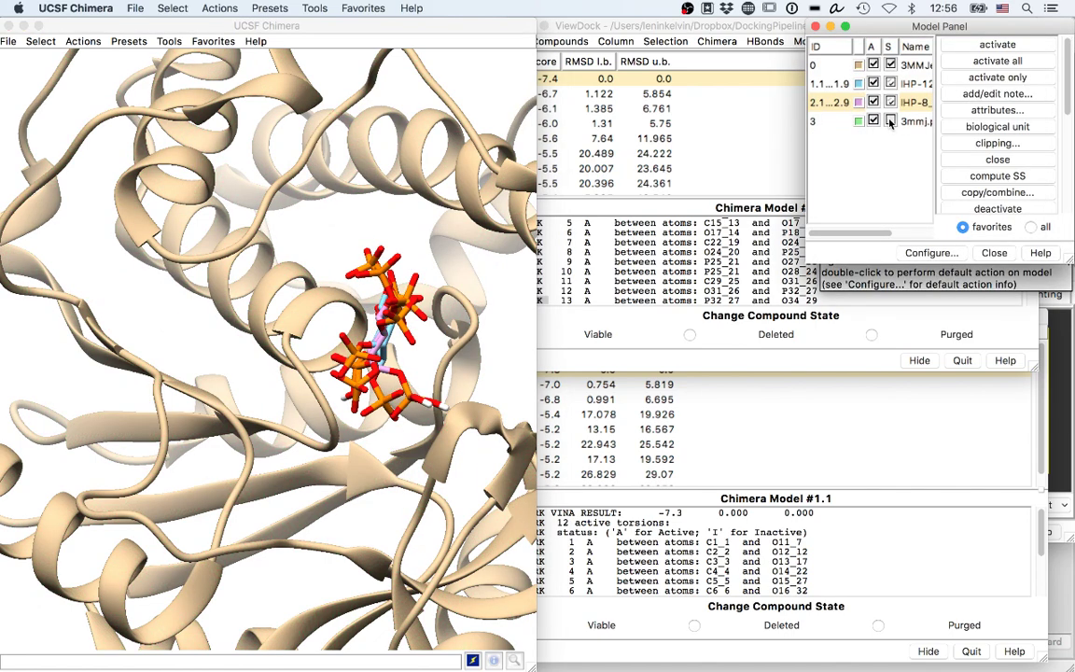
left_click(890, 122)
left_click(889, 124)
left_click(888, 125)
left_click(889, 122)
left_click(889, 123)
left_click(889, 123)
left_click(890, 122)
left_click(873, 121)
left_click(363, 294)
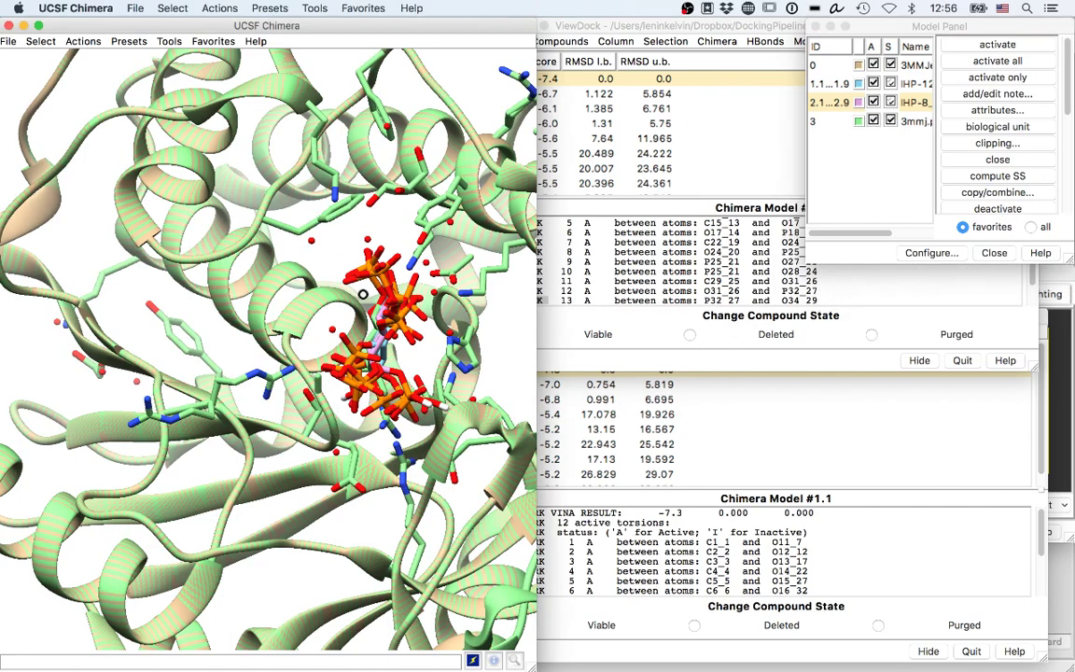
Step: Examine how the docked IHP-8 and IHP-12 rings overlap the crystal IHP ligand in the binding site
left_click_drag(363, 294, 301, 317)
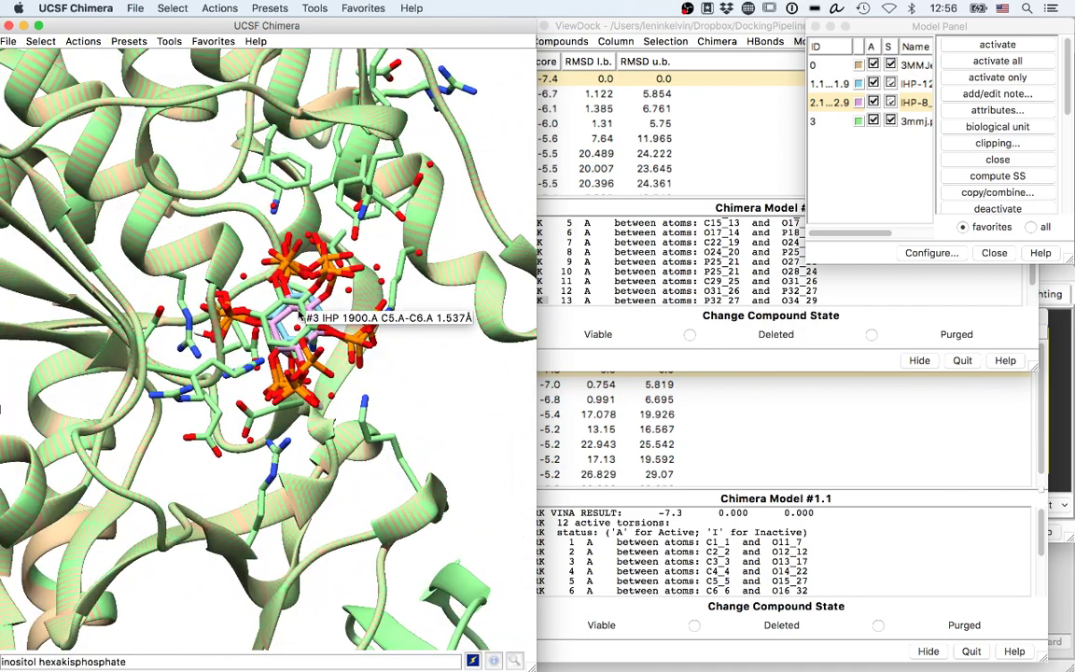
scroll(317, 373, "up", 5)
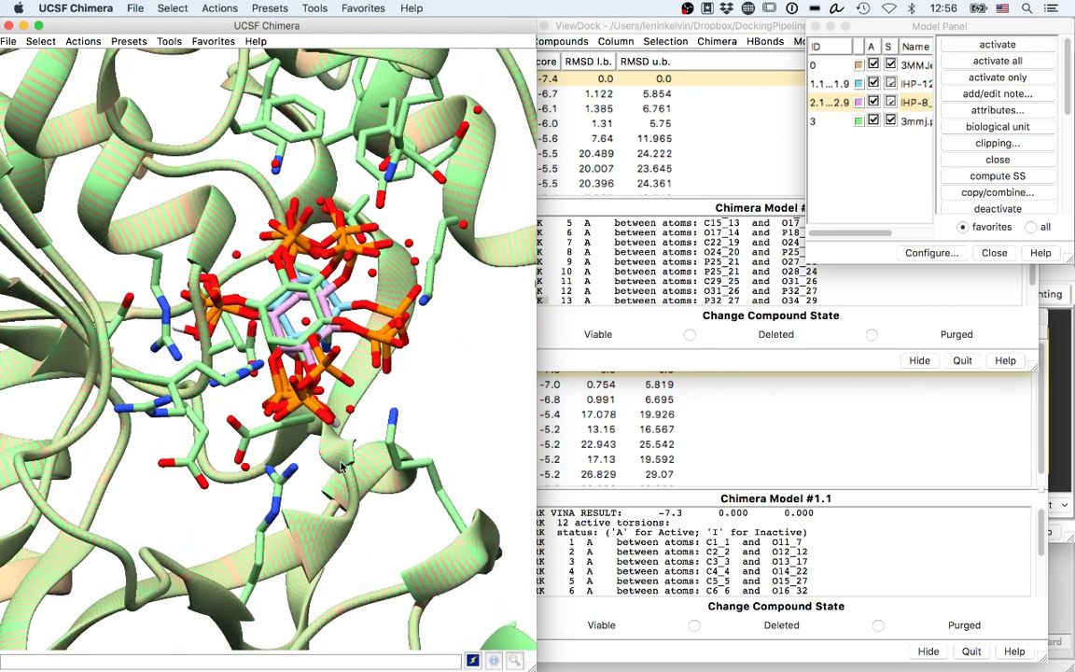
scroll(331, 410, "up", 5)
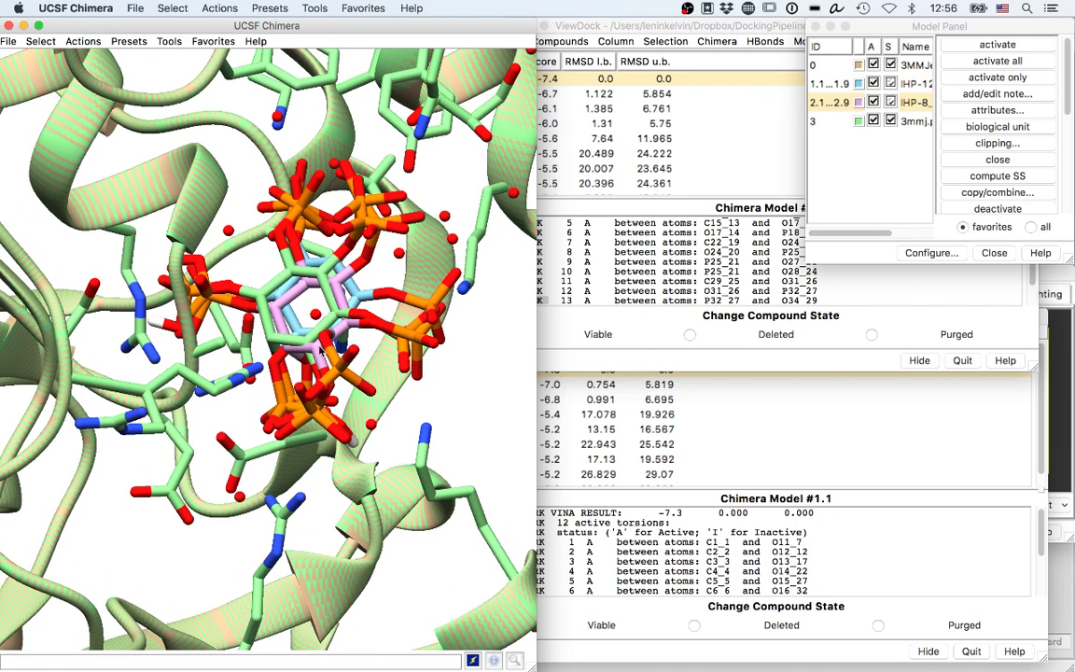
scroll(334, 397, "up", 3)
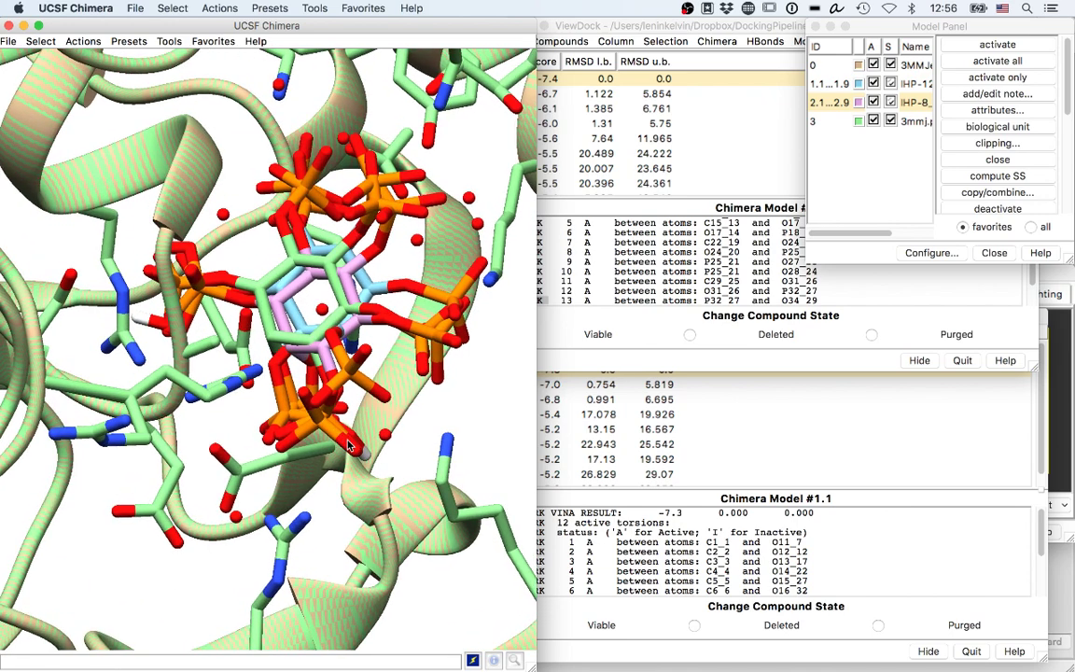
left_click_drag(350, 446, 344, 314)
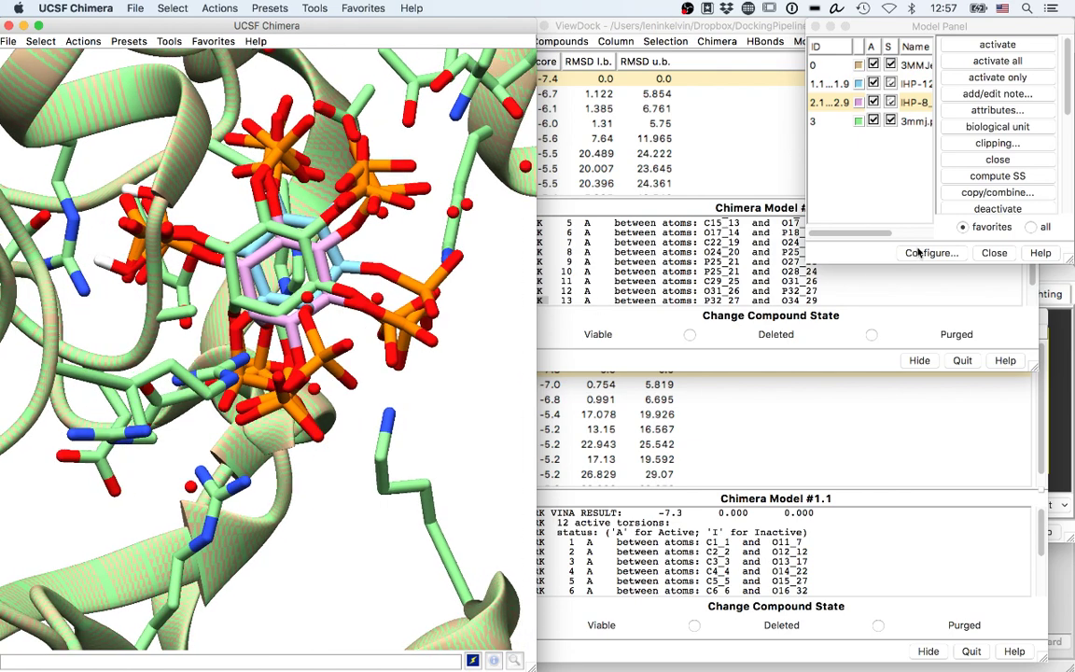
Step: Hide the 3mmj model and browse the first four IHP-12 poses, ending on the -7.3 pose
left_click(890, 121)
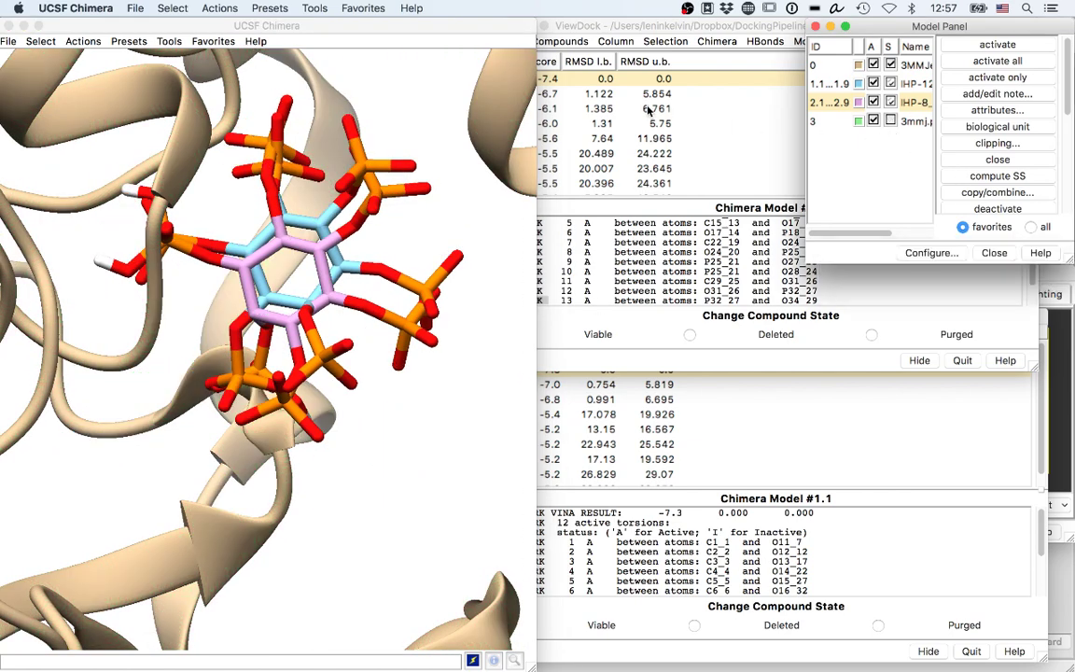
left_click(693, 384)
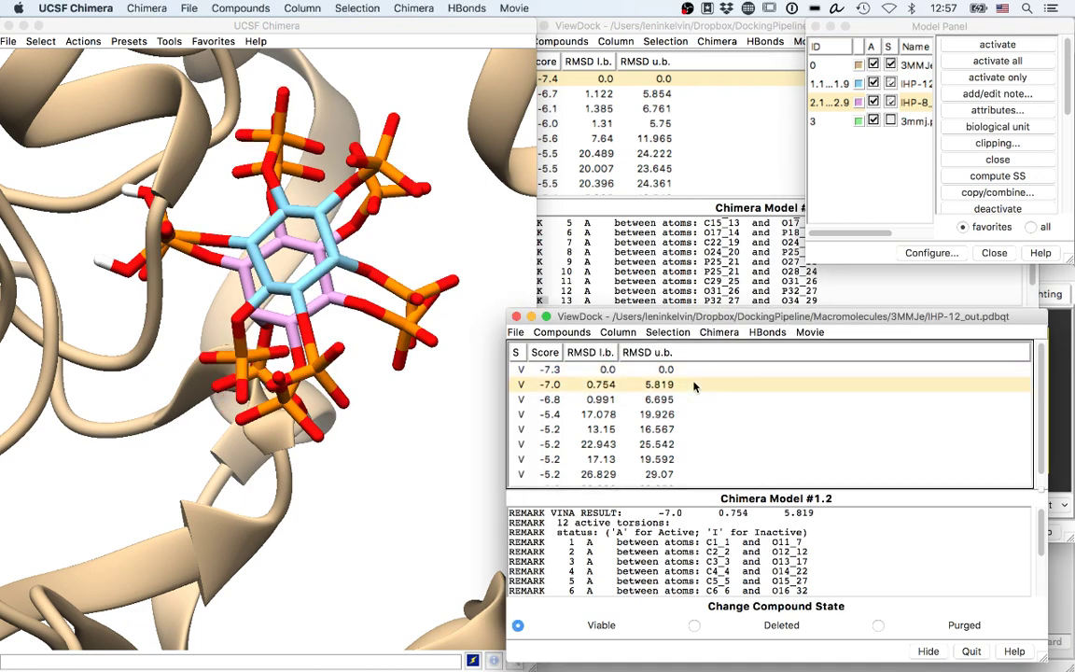
key("Up")
key("Down")
key("Down")
left_click(663, 415)
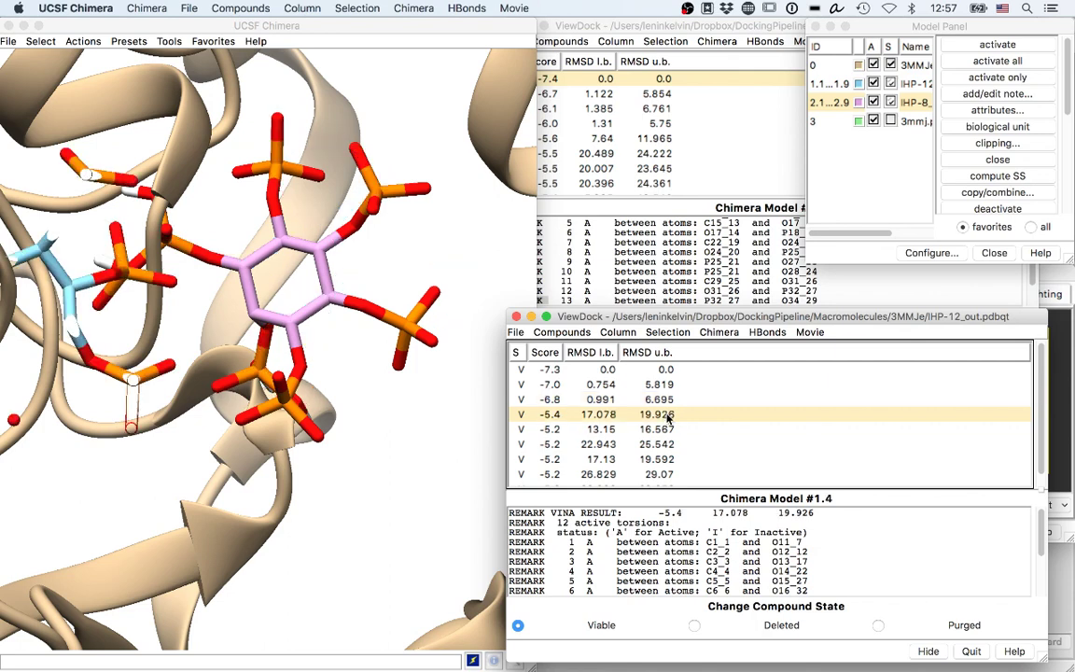
left_click(666, 371)
left_click(680, 386)
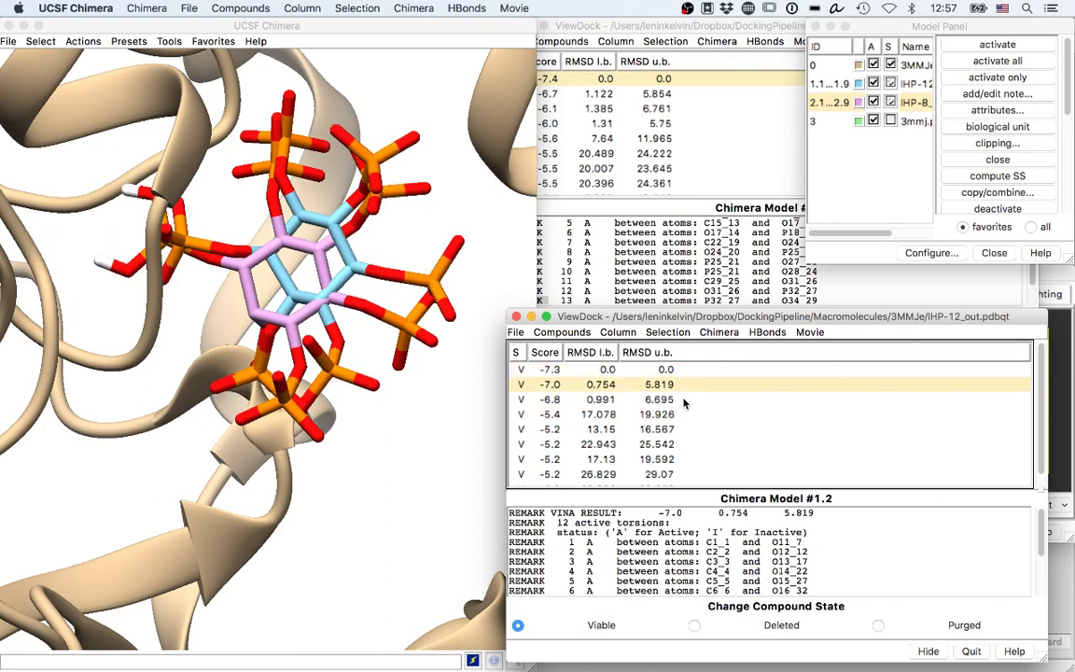
left_click(681, 399)
left_click(670, 384)
left_click(605, 370)
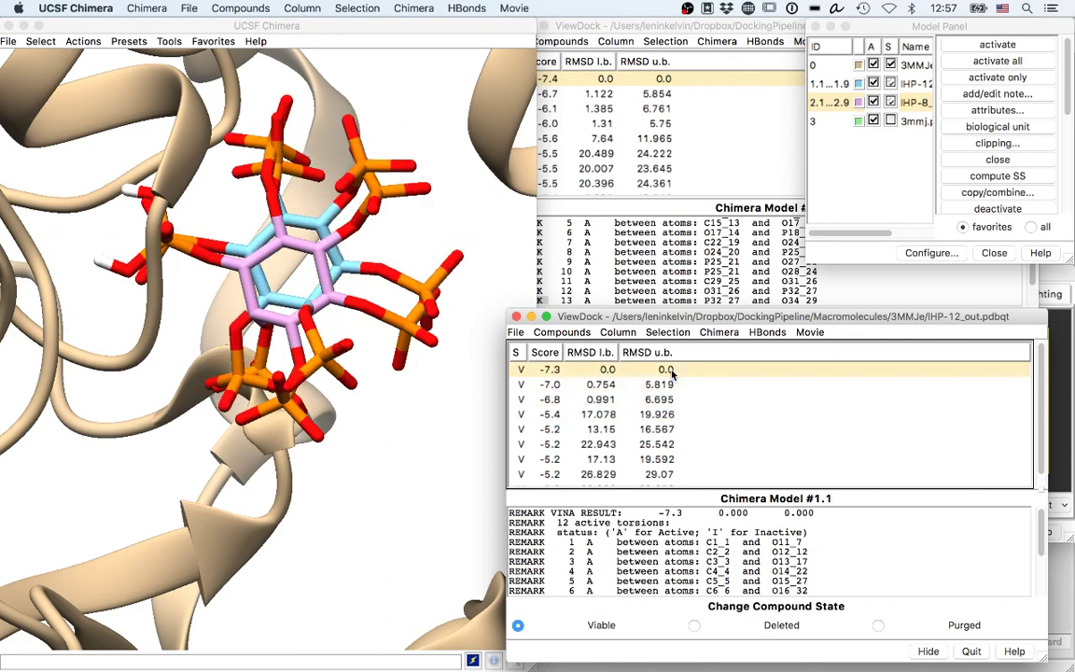
Step: View the first five IHP-8 poses in turn against the top IHP-12 pose and return to the -7.4 pose
left_click(617, 81)
left_click(682, 96)
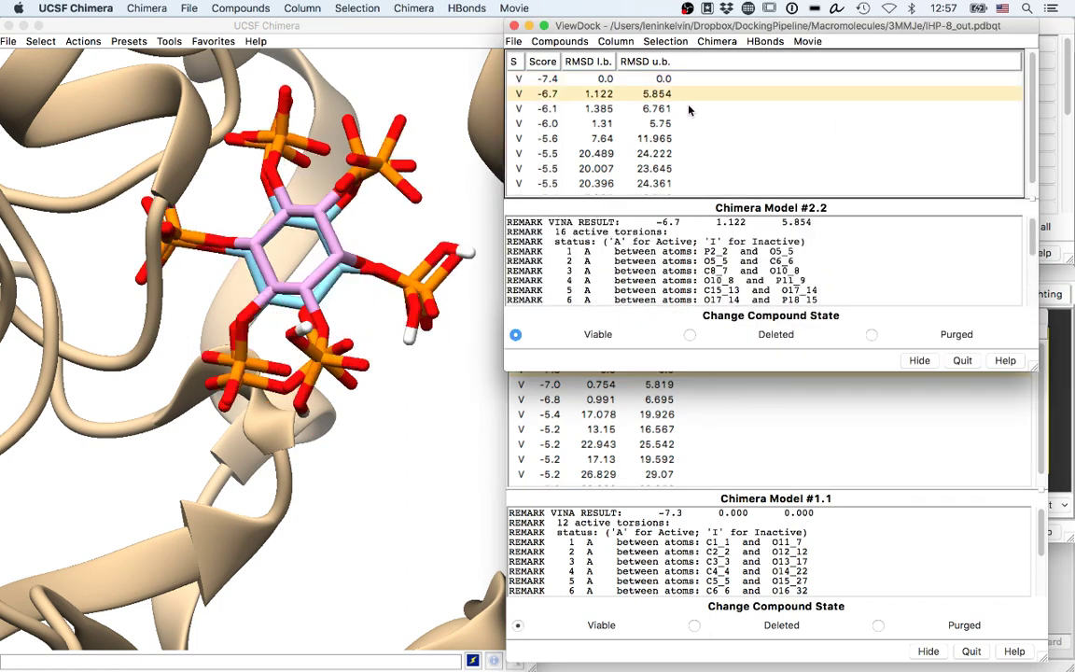
left_click(681, 108)
left_click(681, 123)
left_click(679, 138)
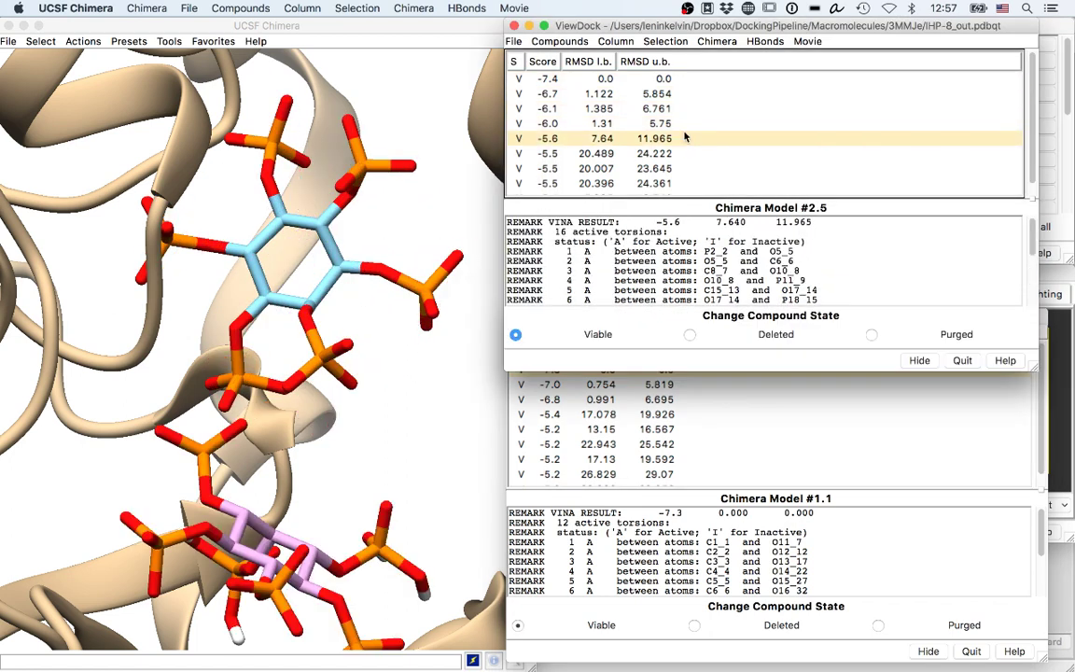
left_click(695, 80)
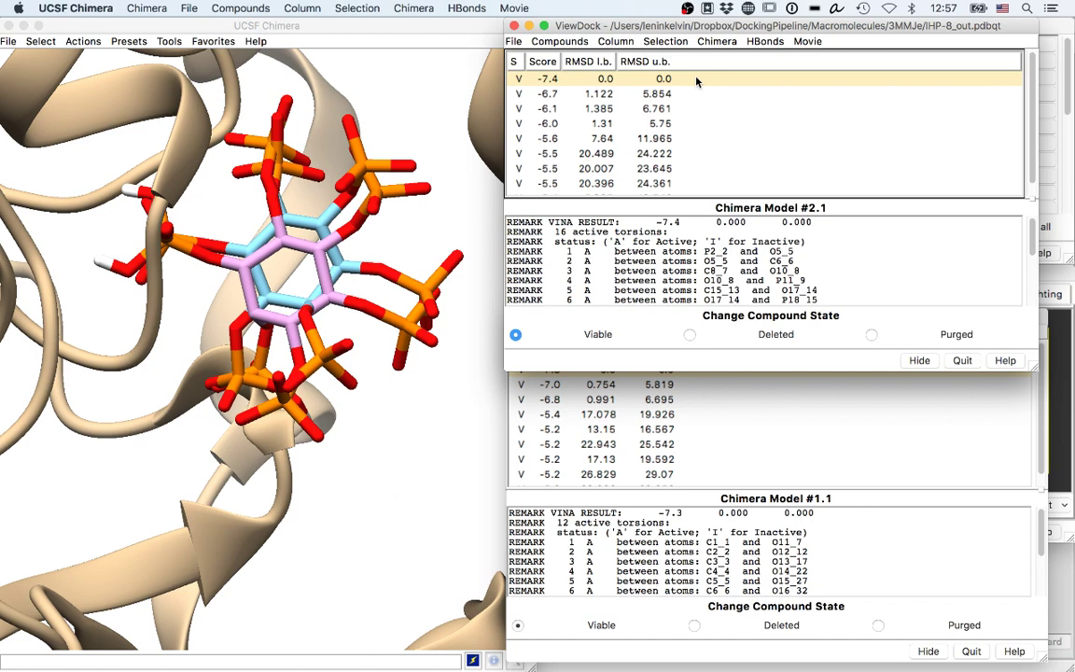
Step: Browse the IHP-8 poses down to the last one at -5.4 and return to the -6.0 pose
key("Down")
key("Down")
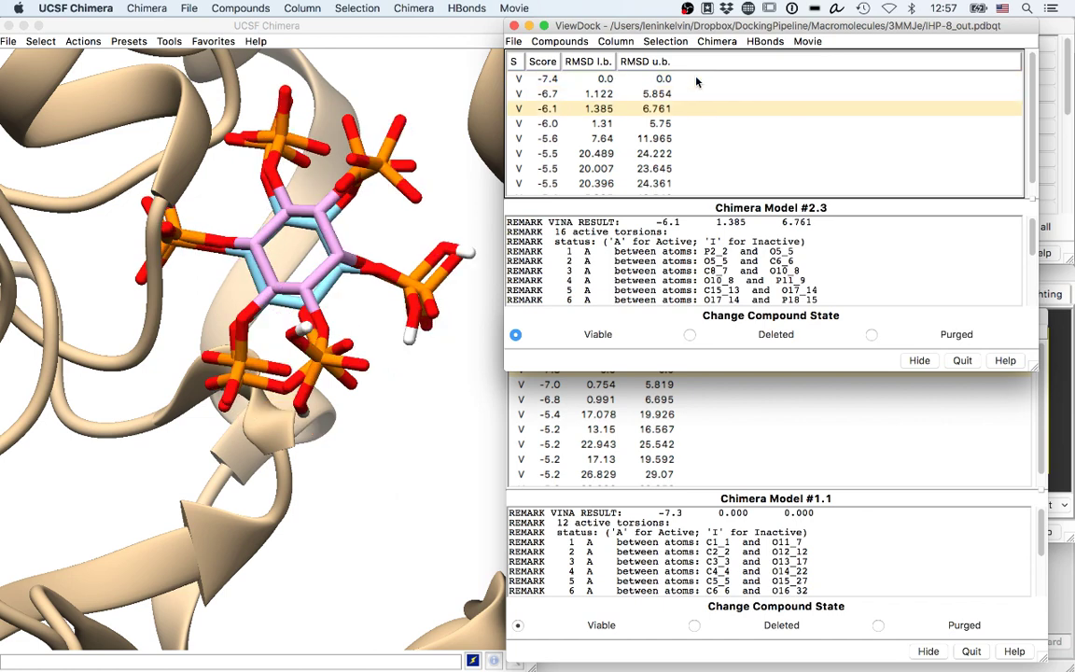
key("Down")
key("Down")
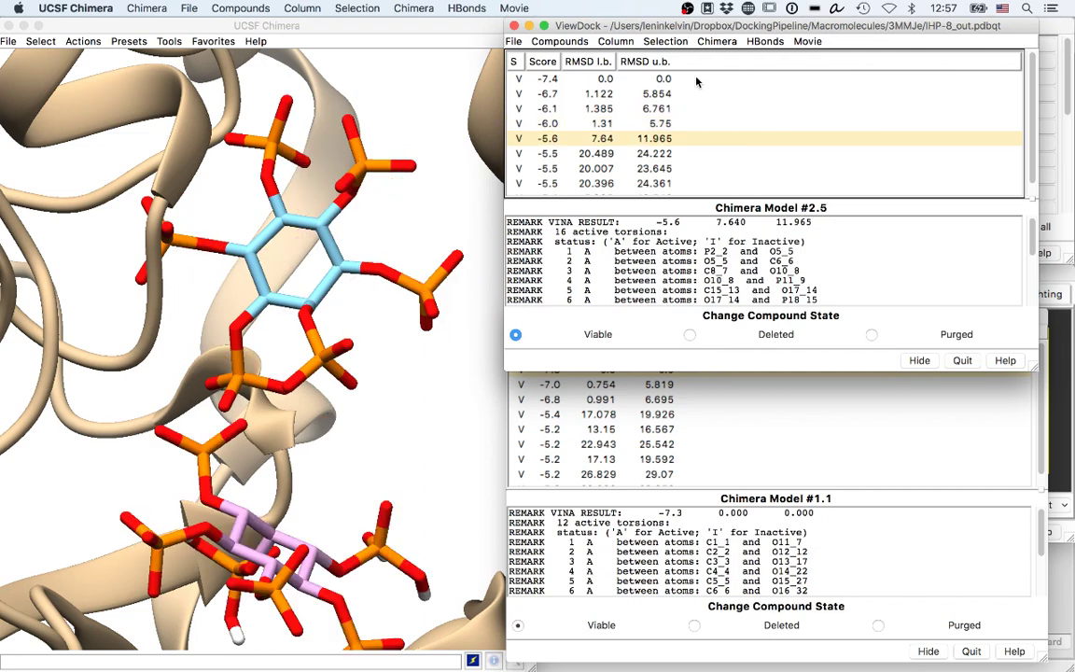
key("Down")
key("Down")
key("Down")
key("Down")
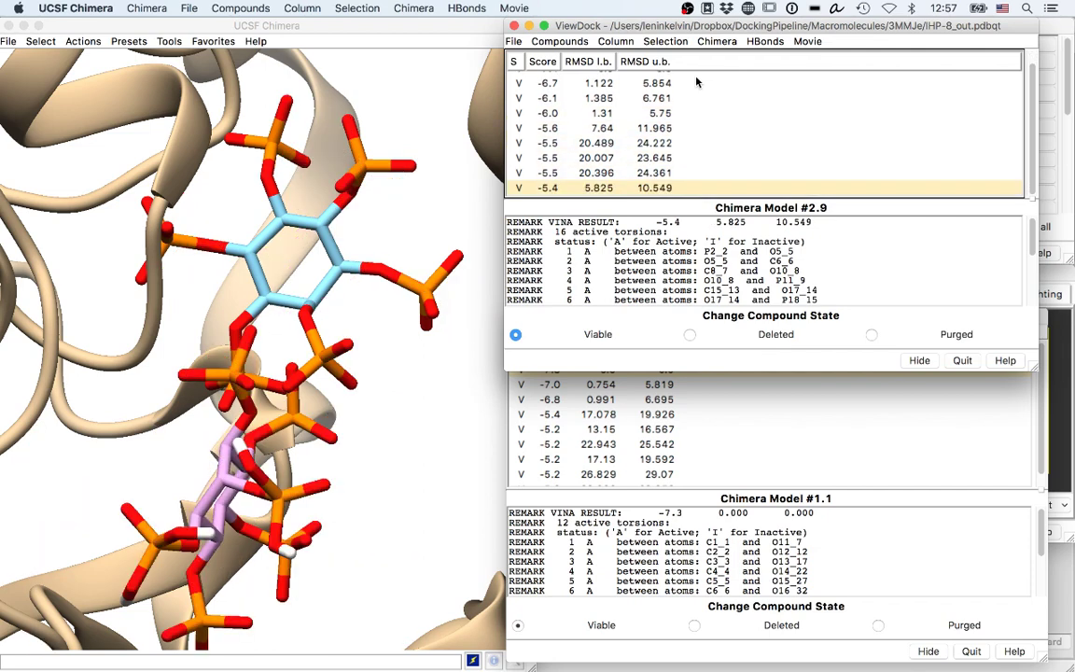
key("Up")
key("Up")
key("Up")
key("Up")
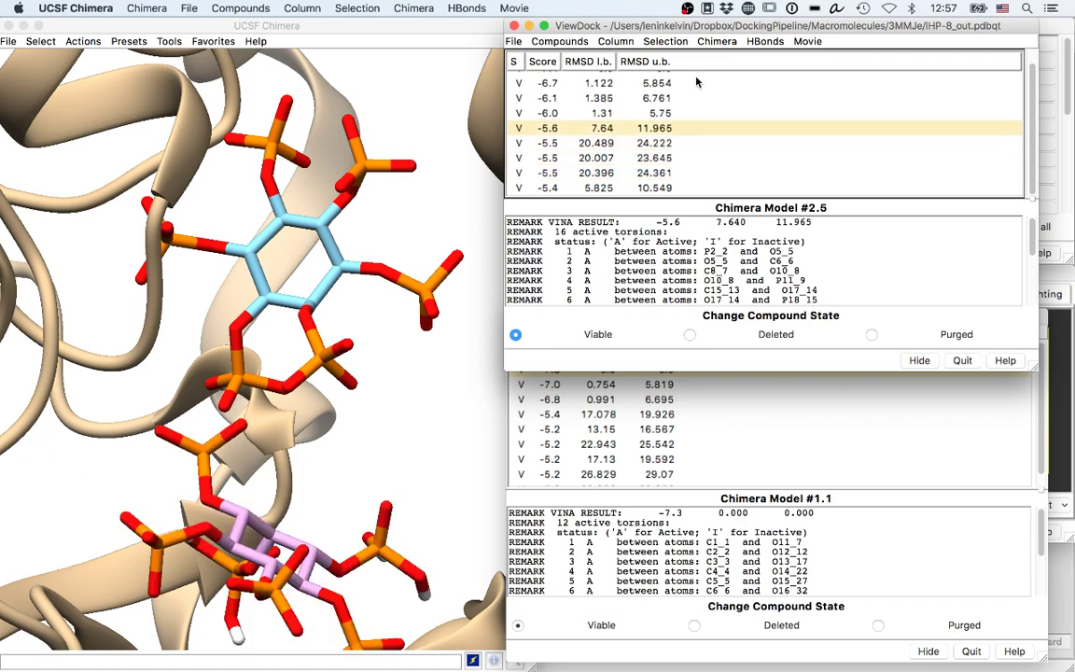
key("Up")
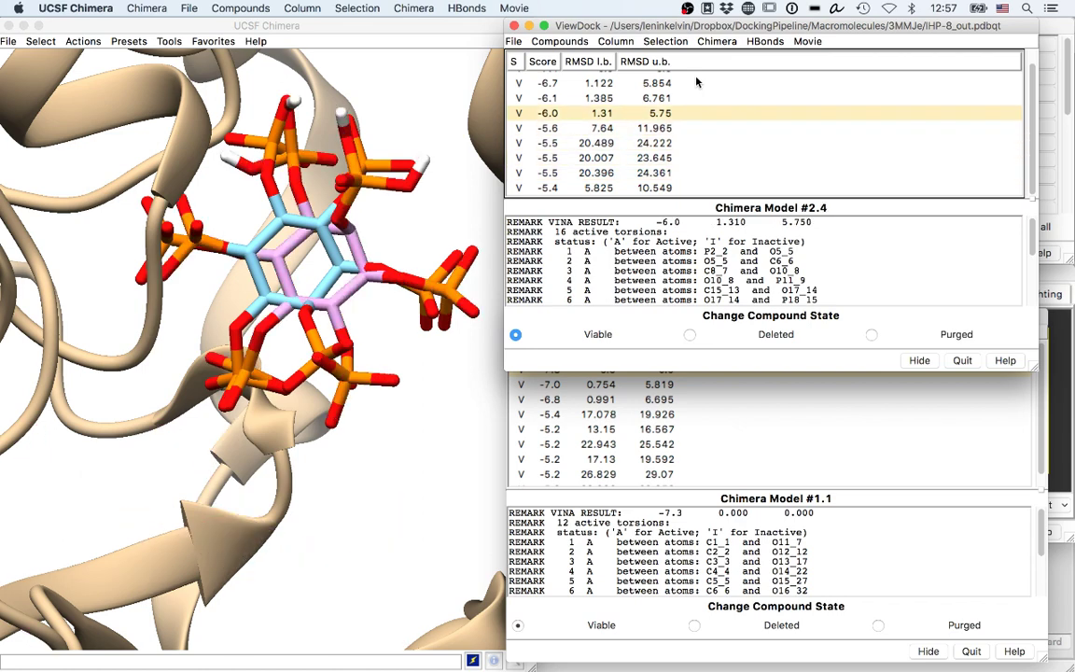
Step: Examine where the overlapping IHP-8 and IHP-12 poses sit within the whole protein structure
left_click(408, 97)
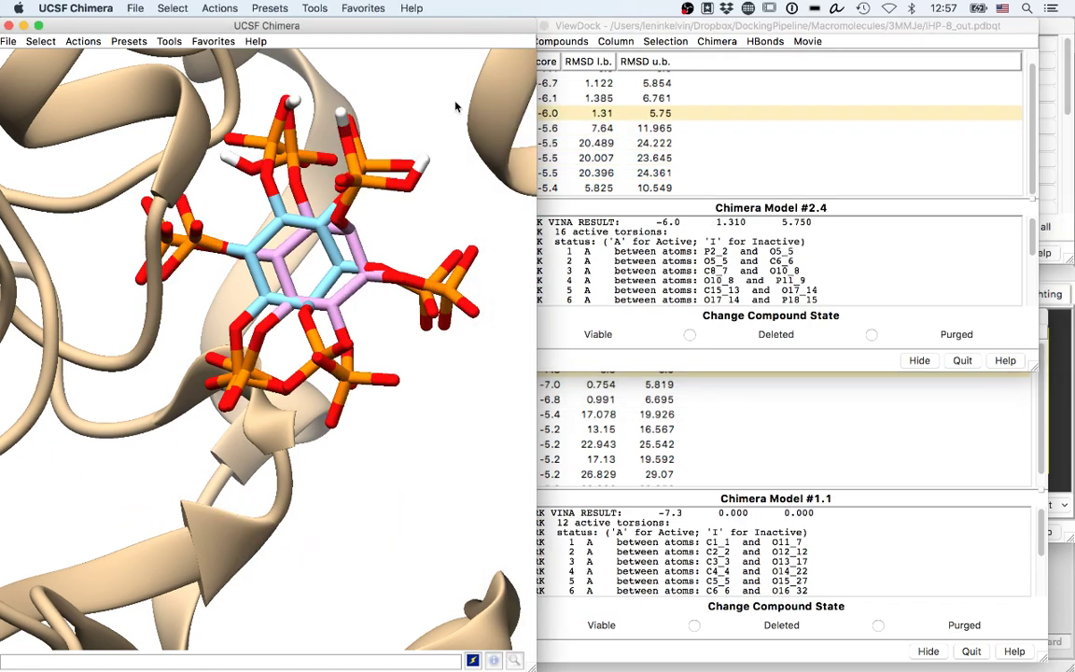
left_click_drag(408, 89, 369, 47)
scroll(285, 234, "down", 5)
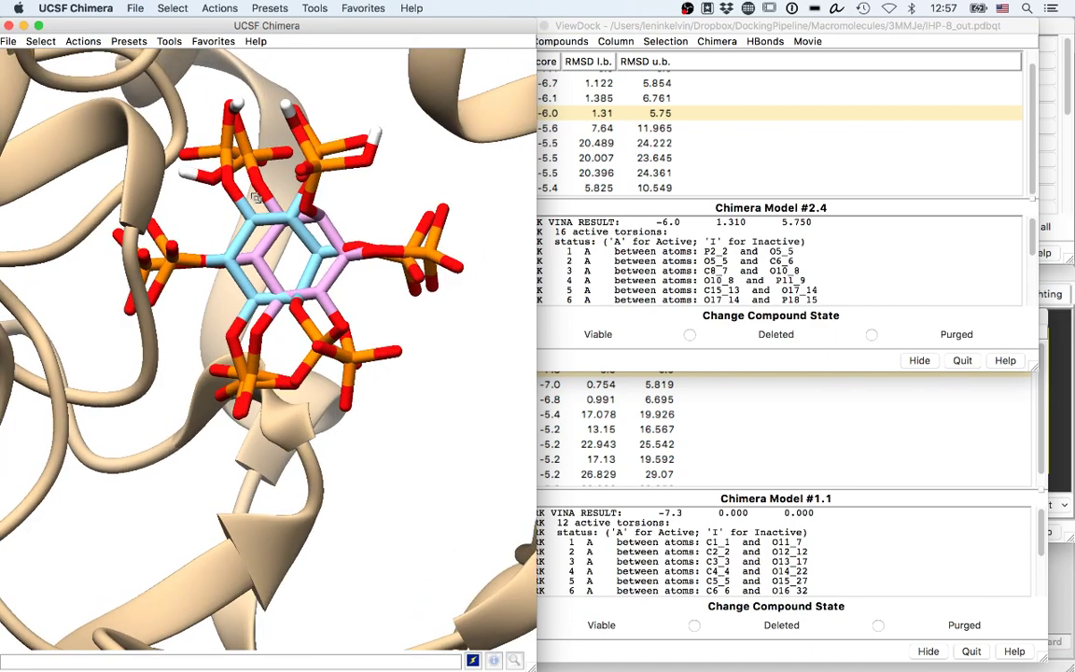
left_click_drag(264, 180, 121, 96)
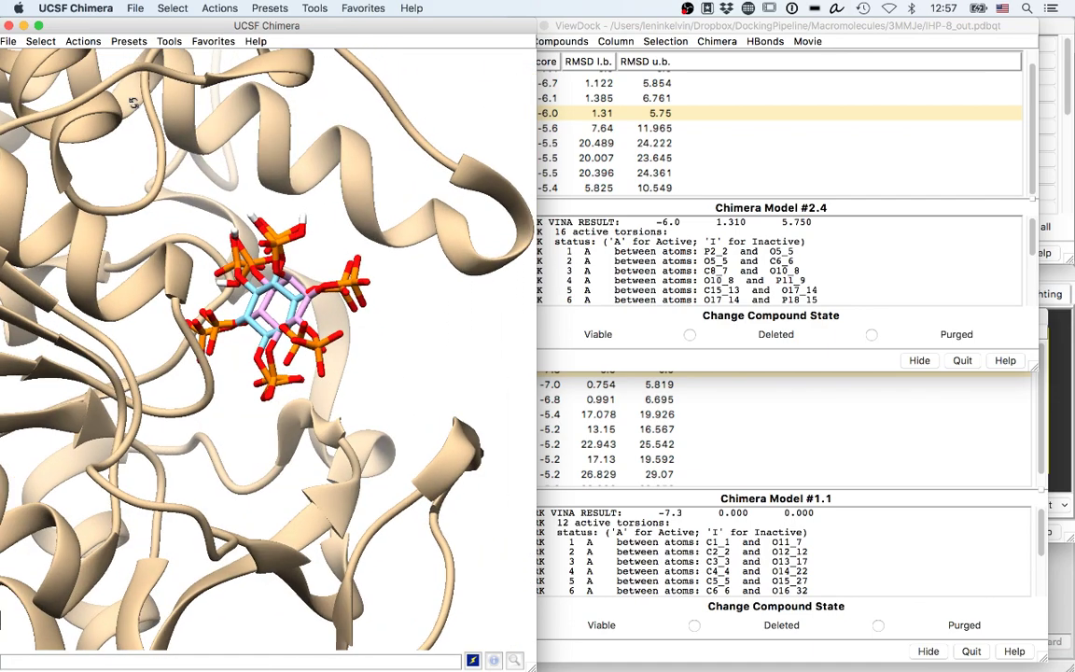
left_click_drag(177, 147, 119, 245)
left_click_drag(300, 279, 250, 322)
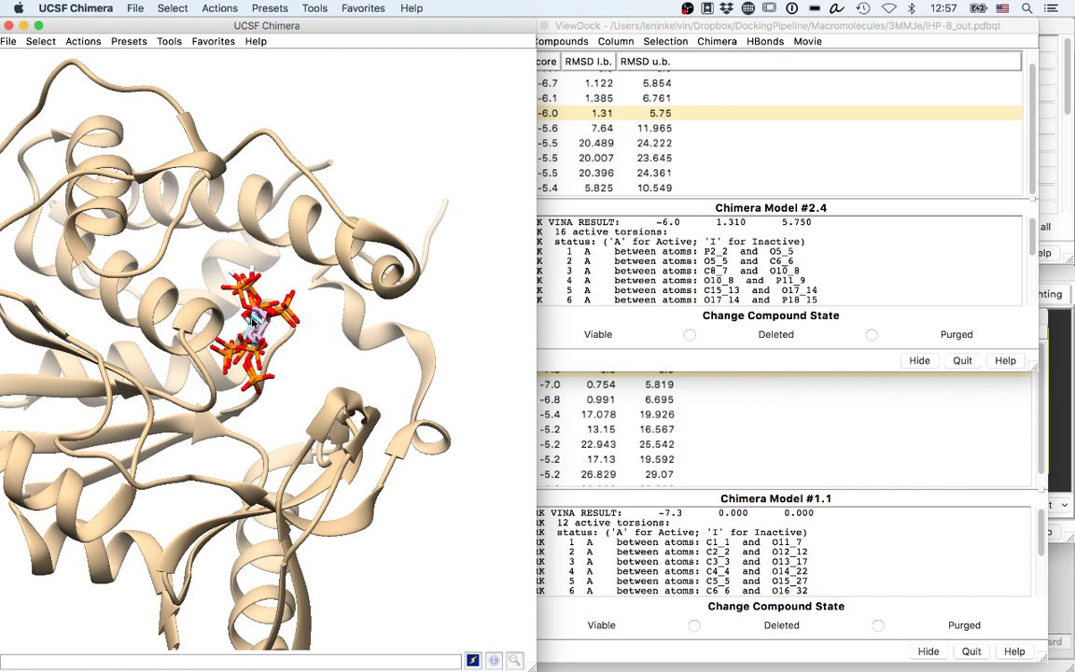
Step: View the -6.1 IHP-8 pose, return to the top -7.4 pose and step through to the -5.6 pose
left_click(544, 110)
left_click(607, 99)
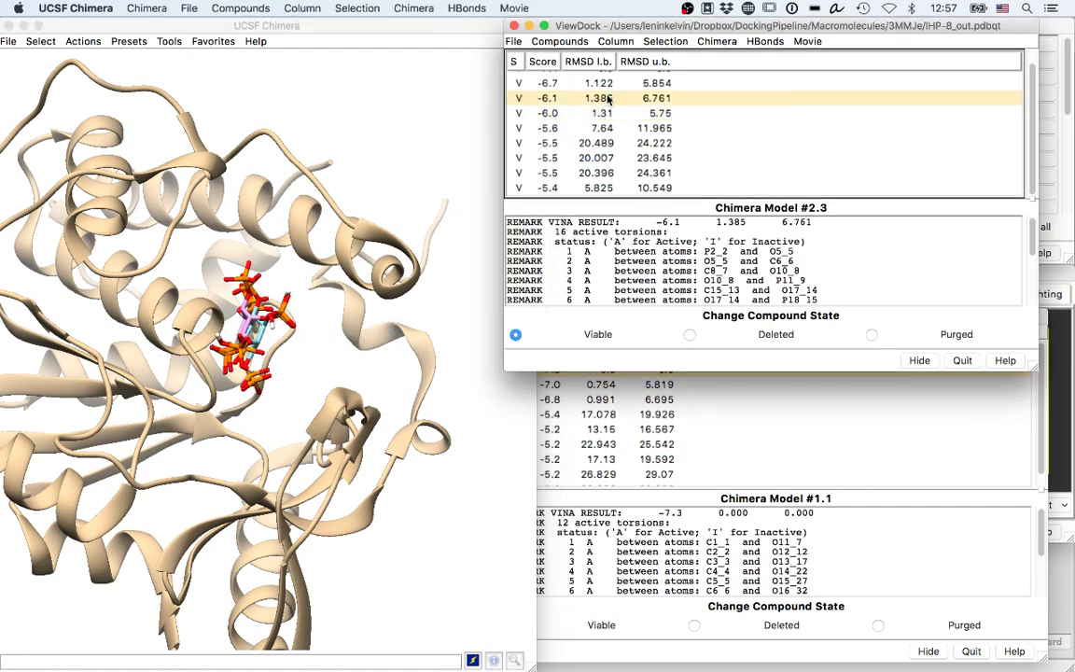
scroll(612, 86, "up", 1)
left_click(614, 80)
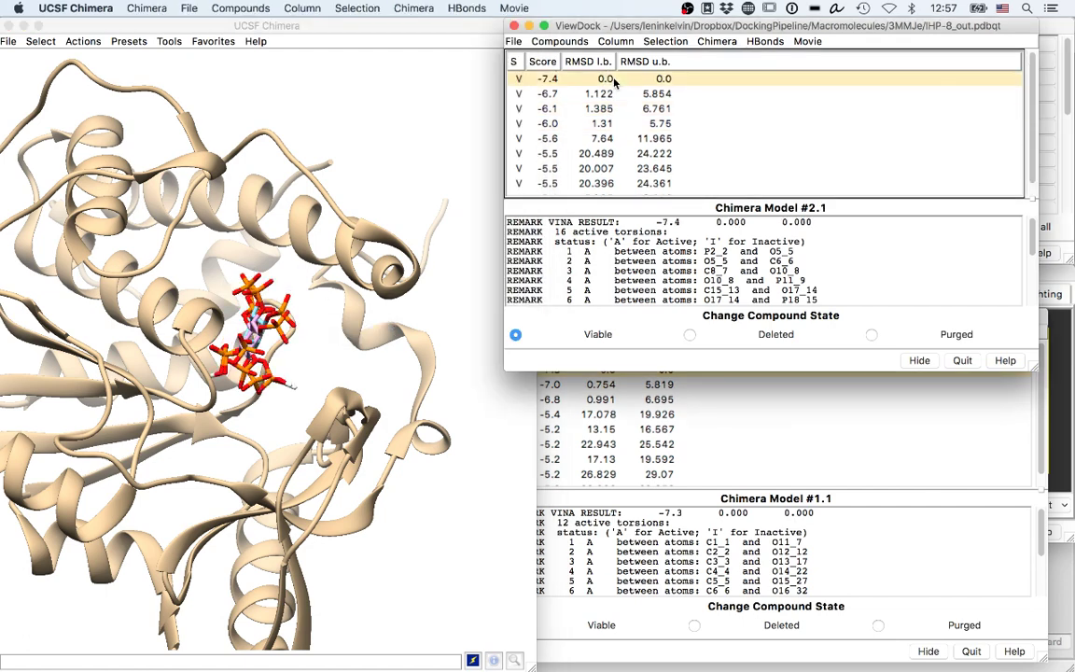
key("Down")
key("Down")
key("Down")
key("Down")
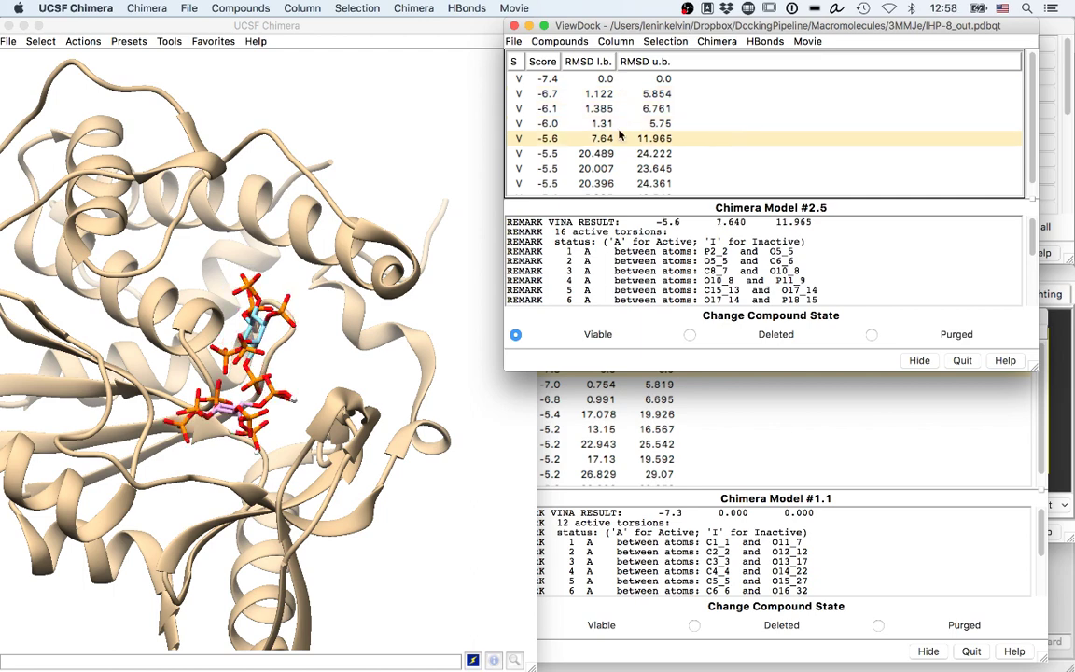
Step: Compare the upper IHP-12 poses with the lower-ranked ones around -5.4 and -5.2, returning to the -7.0 pose
left_click(636, 414)
left_click(650, 417)
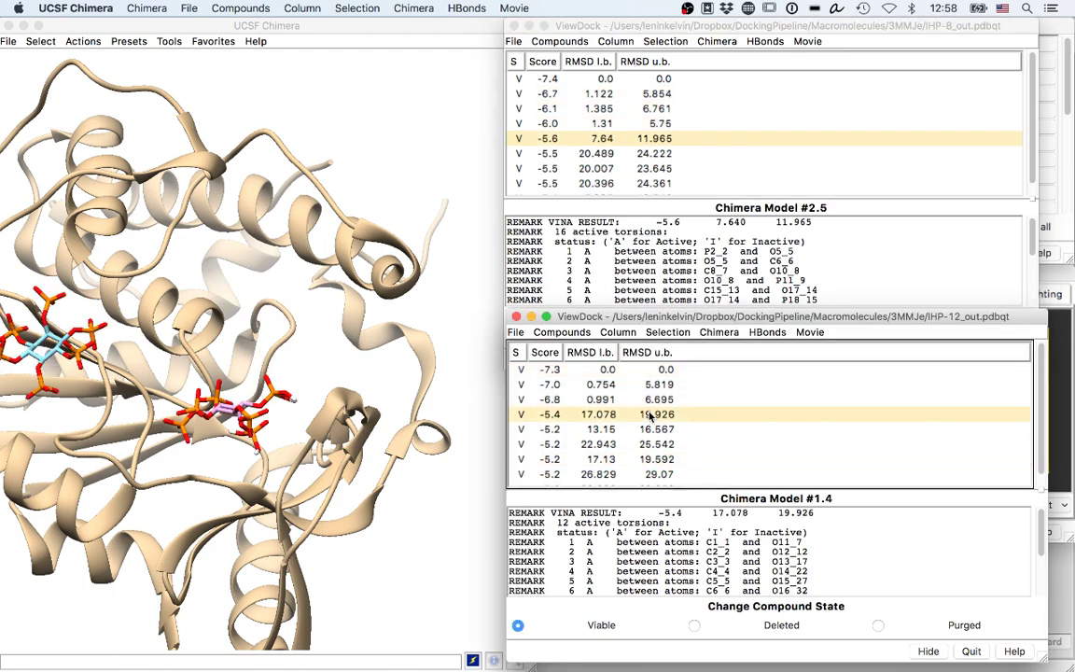
key("Down")
key("Down")
key("Up")
key("Up")
key("Up")
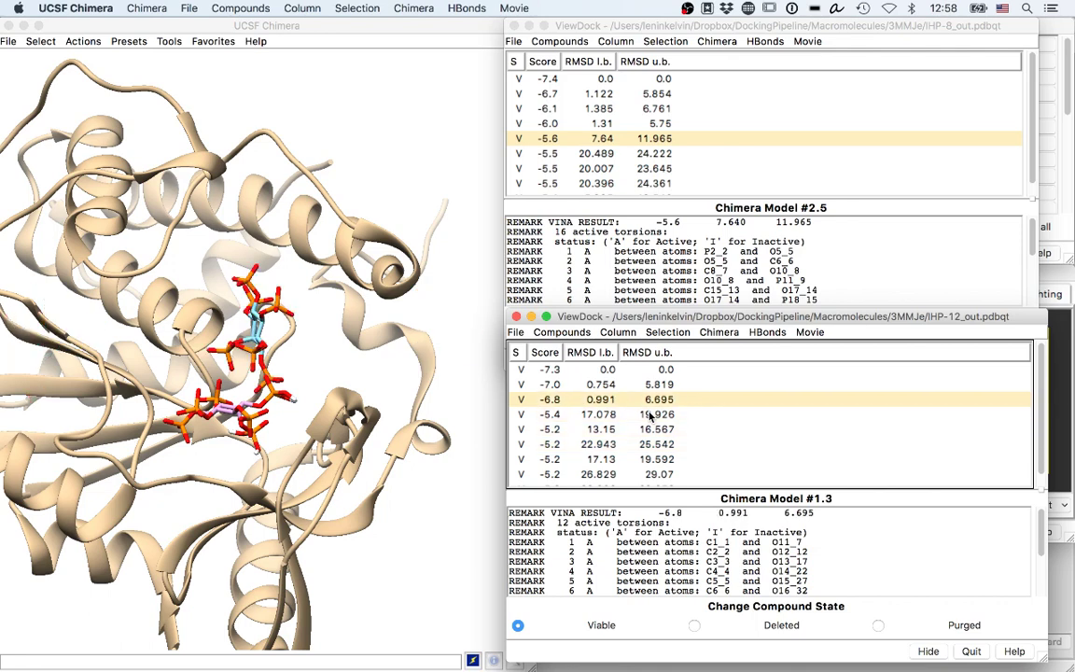
key("Down")
key("Down")
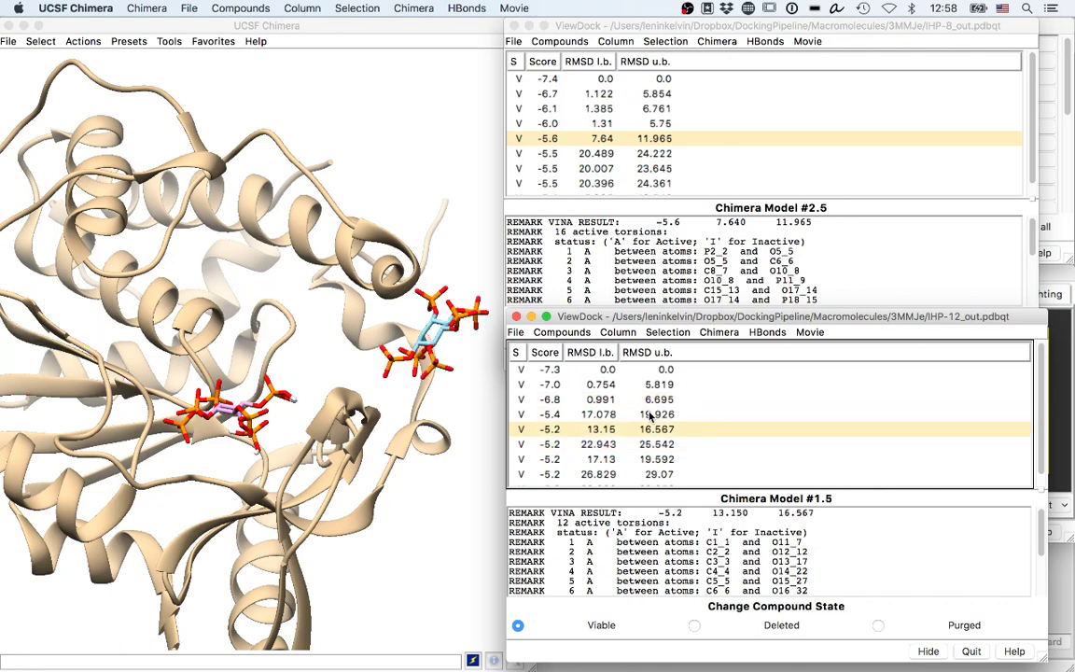
key("Down")
key("Up")
key("Up")
key("Up")
key("Up")
key("Up")
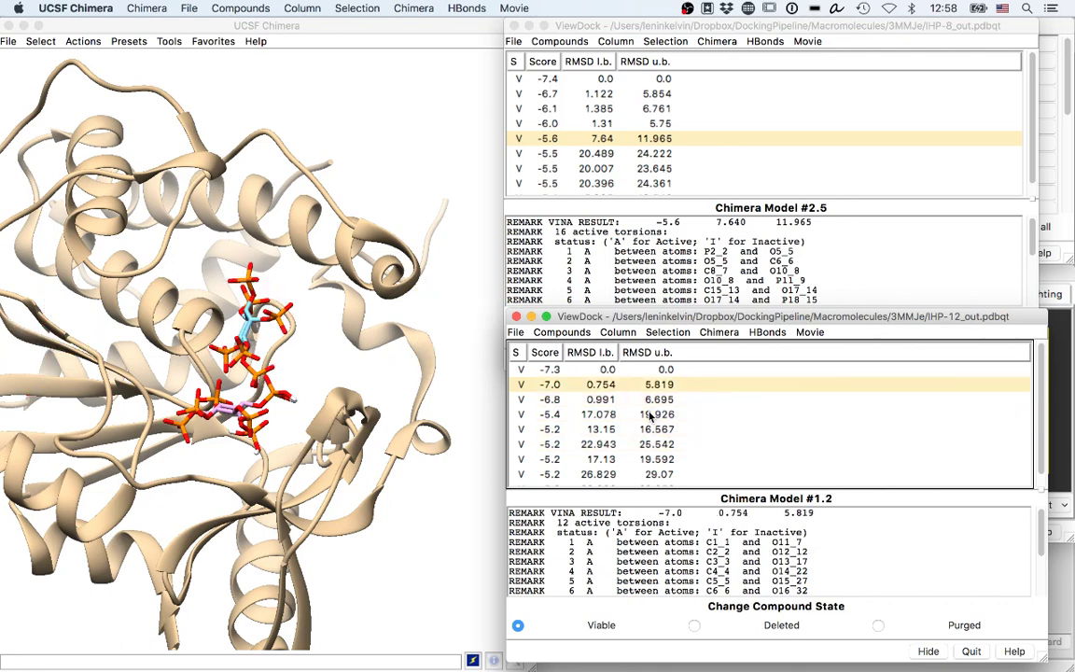
Step: Step through the remaining IHP-12 poses from -7.0 down to the last -5.2 pose
key("Down")
key("Down")
key("Down")
key("Down")
key("Down")
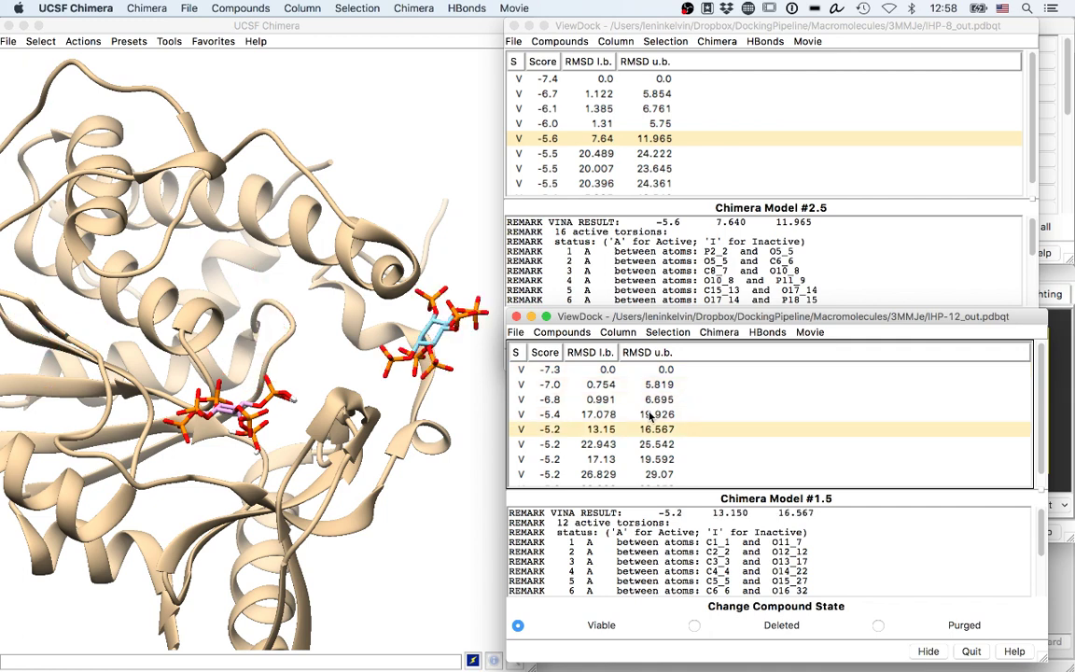
key("Down")
key("Down")
key("Down")
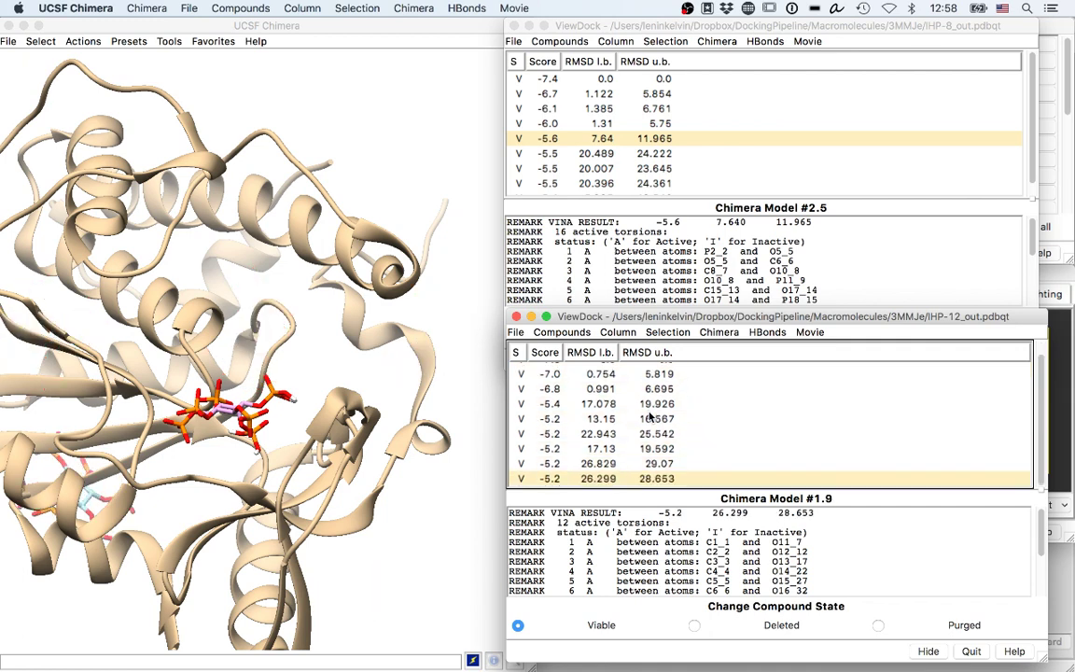
Step: Go back through the IHP-12 poses to the top -7.3 pose and display the -5.4 pose
key("Up")
key("Up")
key("Up")
key("Up")
key("Up")
key("Up")
key("Up")
key("Up")
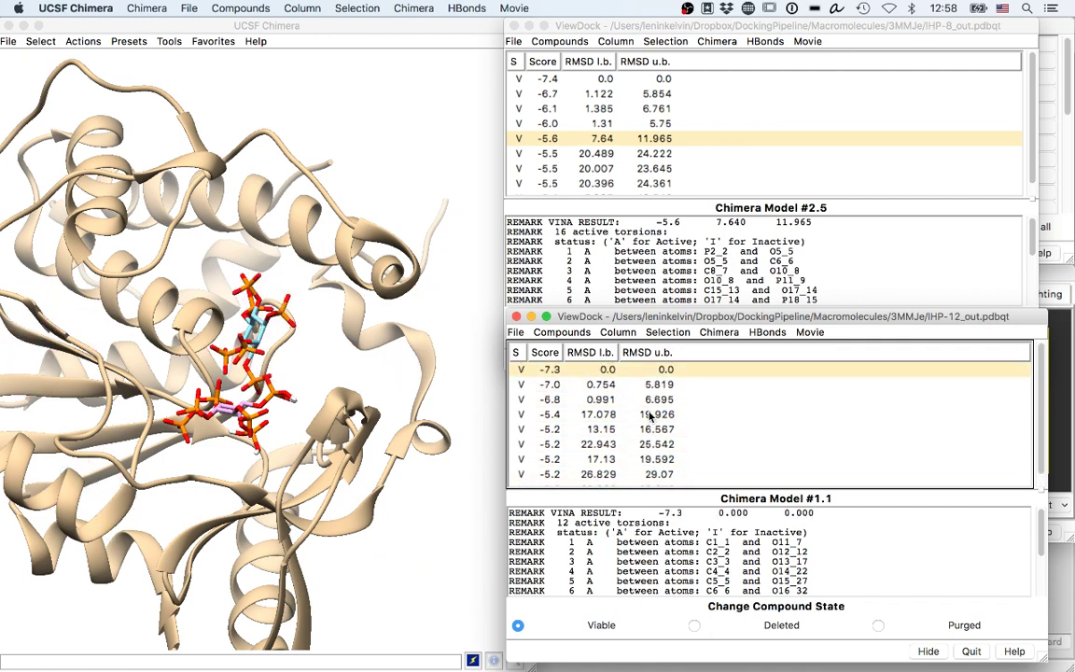
key("Down")
key("Down")
key("Down")
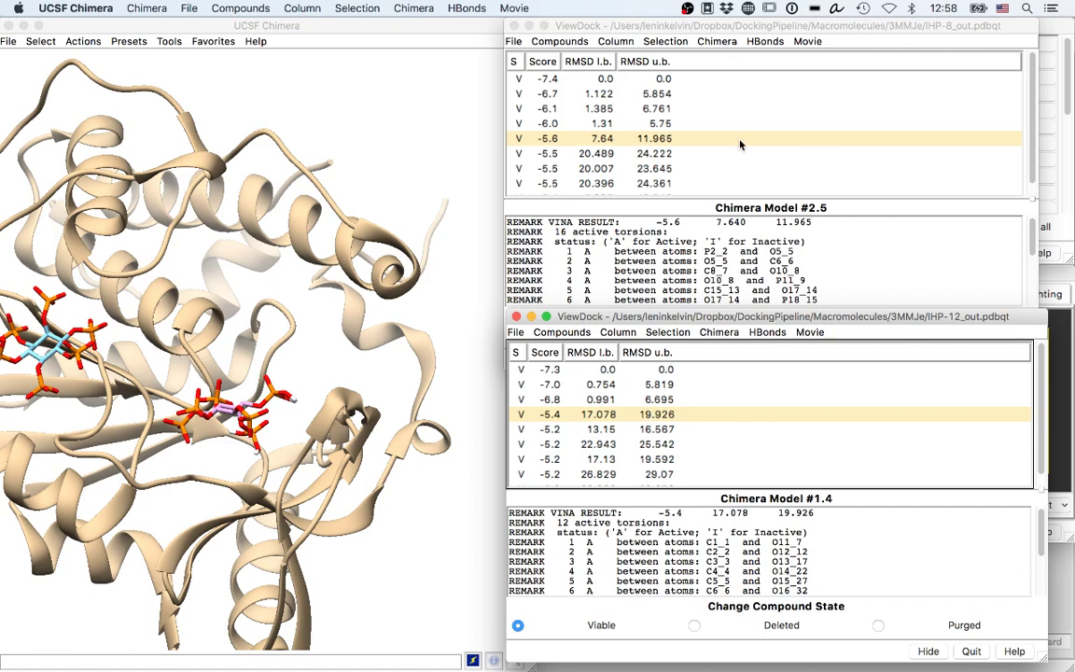
Step: View every IHP-8 pose from -7.4 to -5.4 against the -5.4 IHP-12 pose
left_click(682, 85)
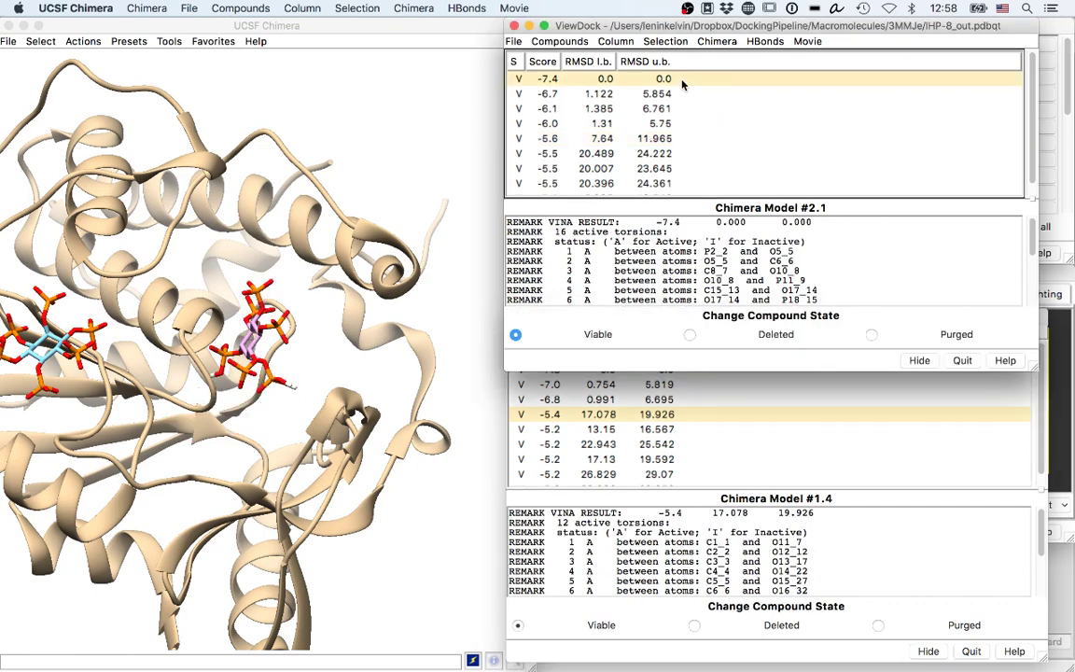
key("Down")
key("Down")
key("Down")
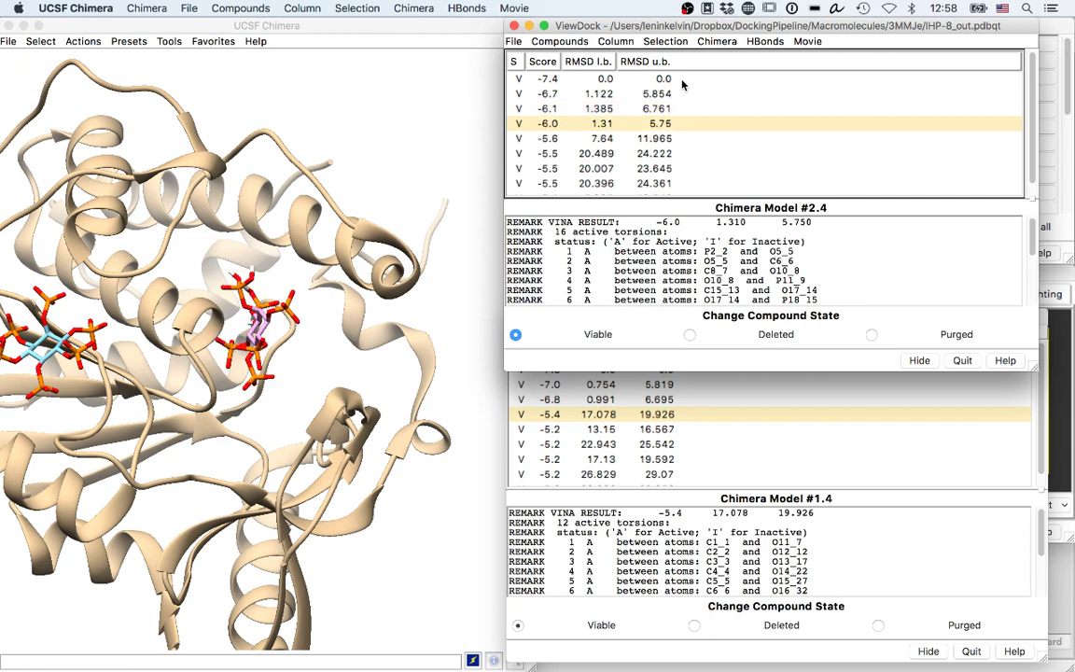
key("Down")
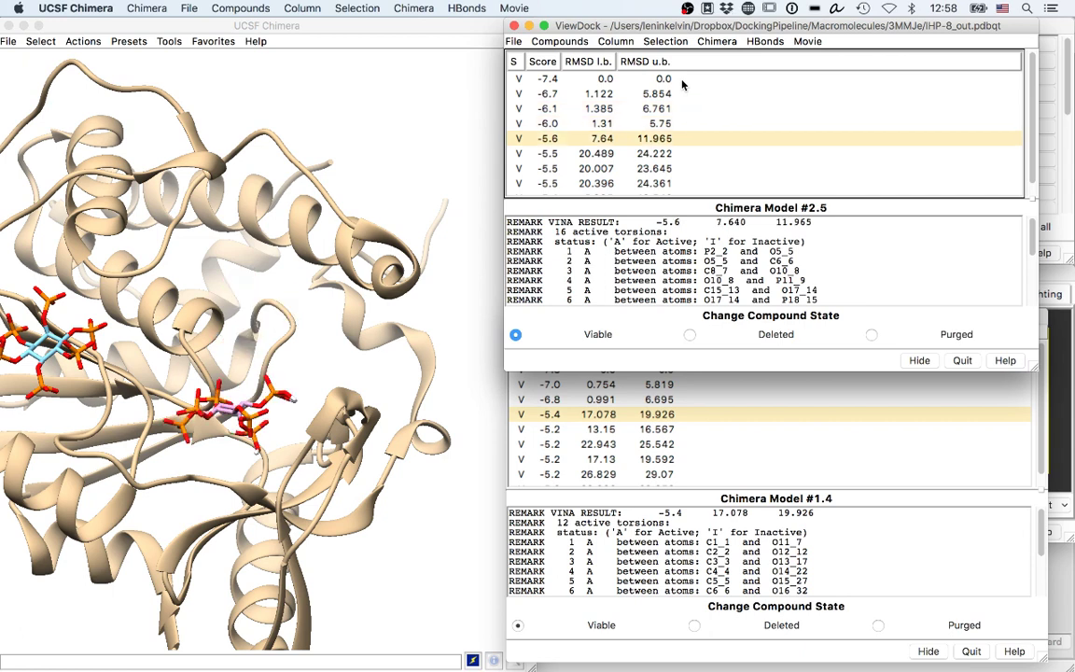
key("Down")
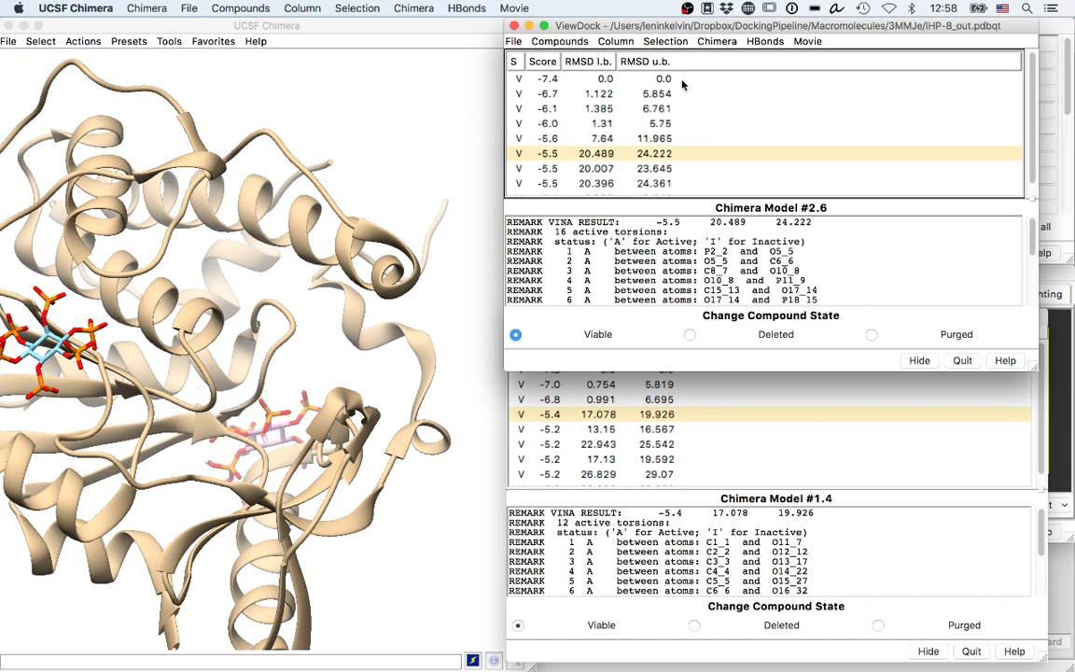
key("Down")
key("Down")
key("Down")
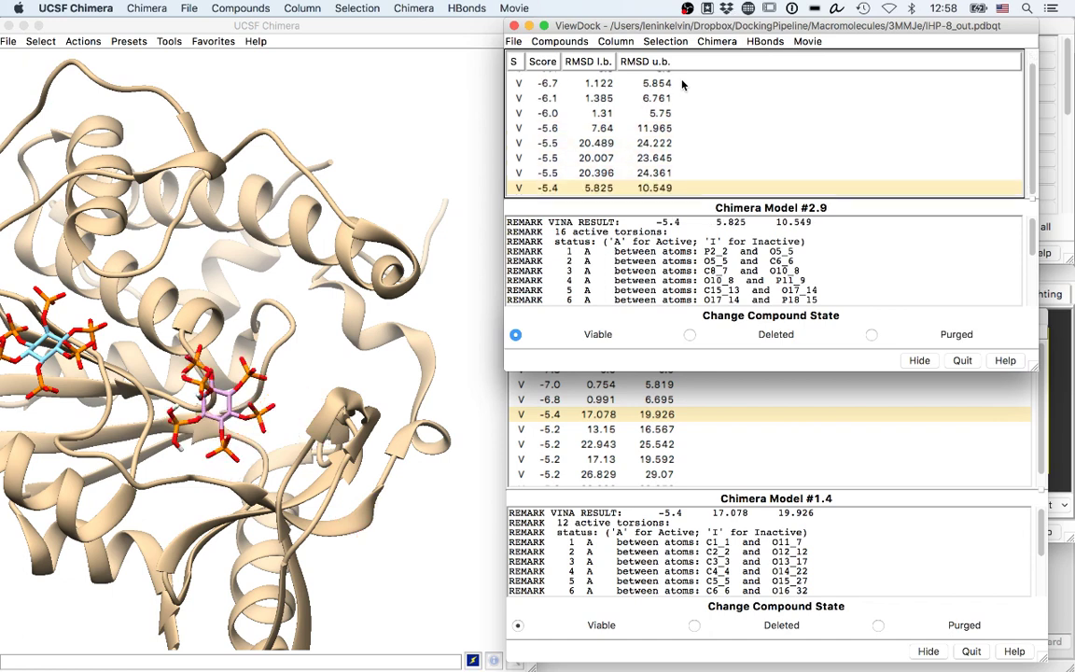
Step: Recheck the lower-ranked -5.5 IHP-8 poses and finish on the last pose at -5.4
key("Up")
key("Up")
key("Up")
key("Up")
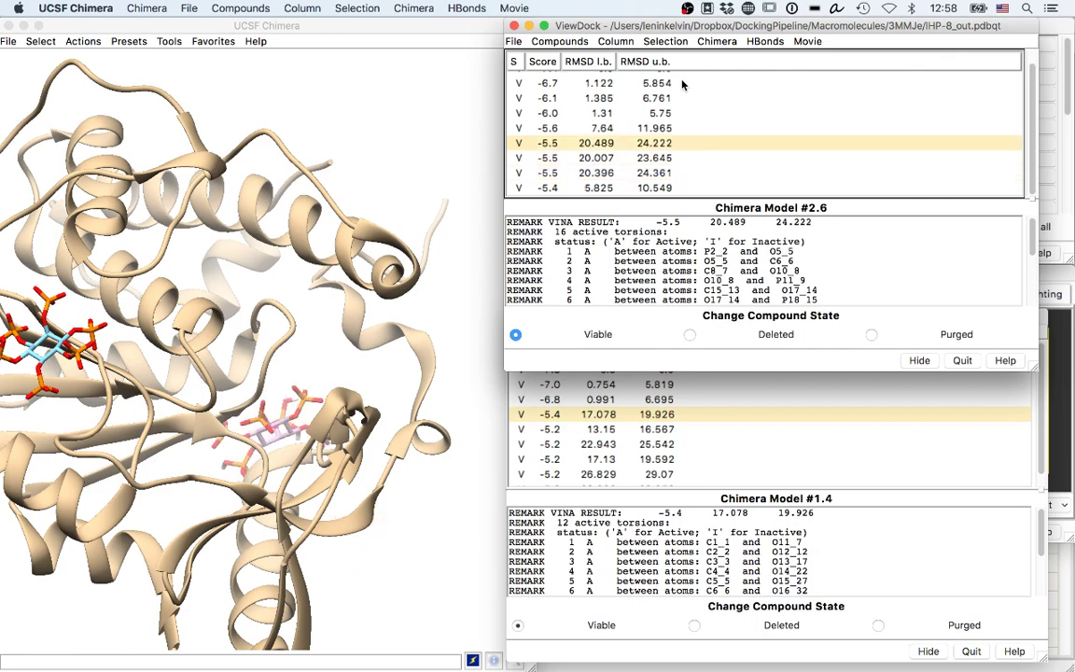
key("Up")
key("Down")
key("Down")
key("Down")
key("Down")
key("Down")
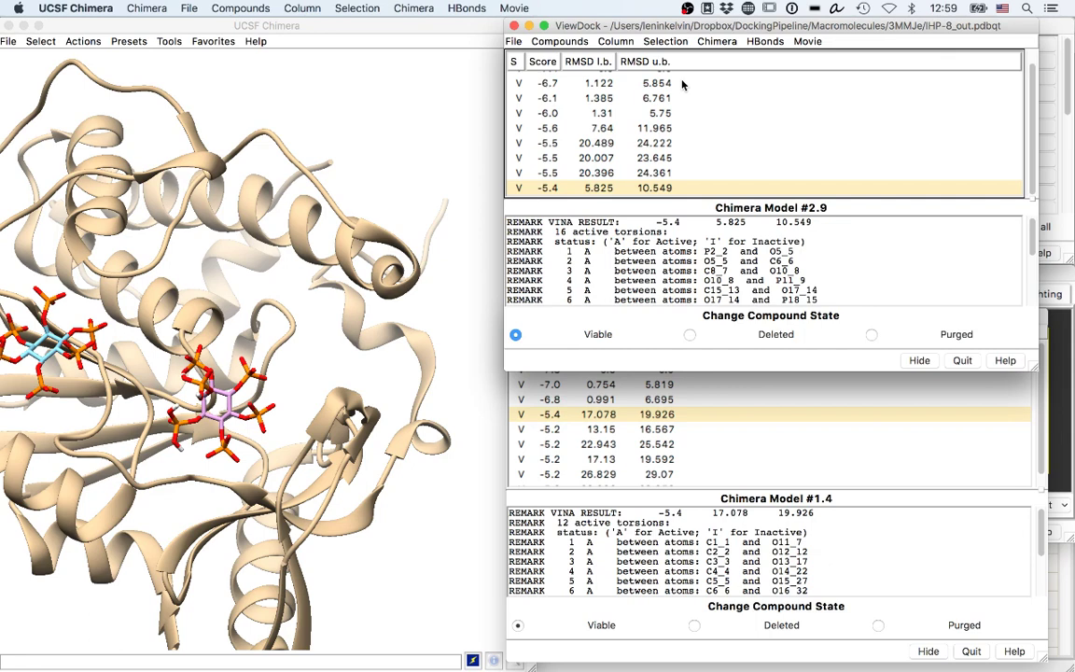
Step: Switch to PyRx and sort the Vina results by binding affinity with the most negative value first
key("super+Tab")
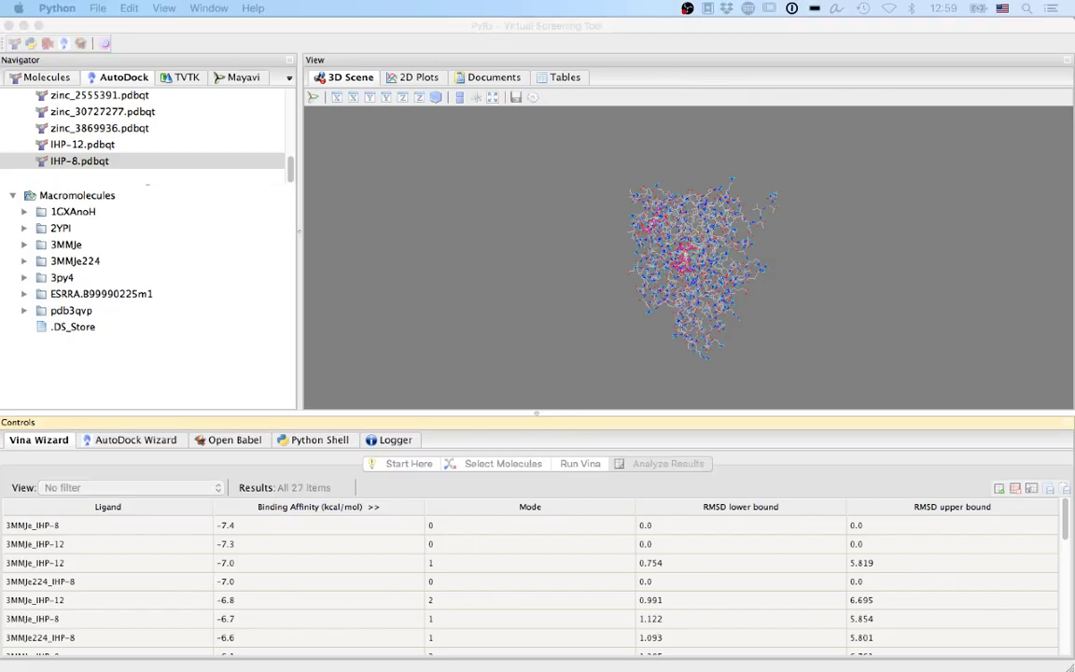
key("super+Tab")
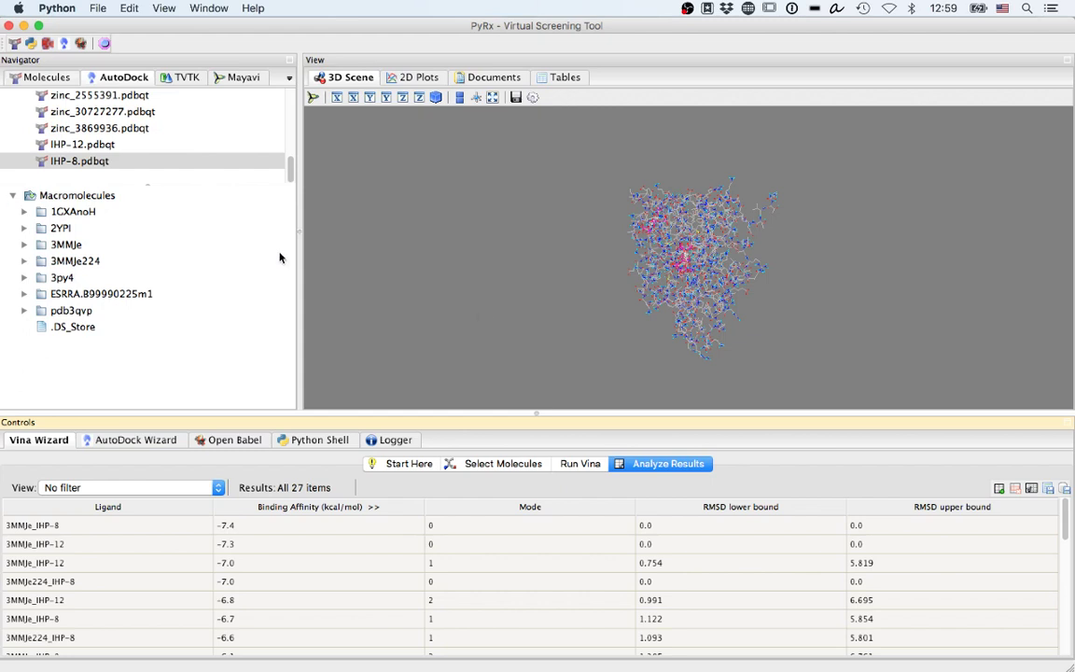
left_click(347, 507)
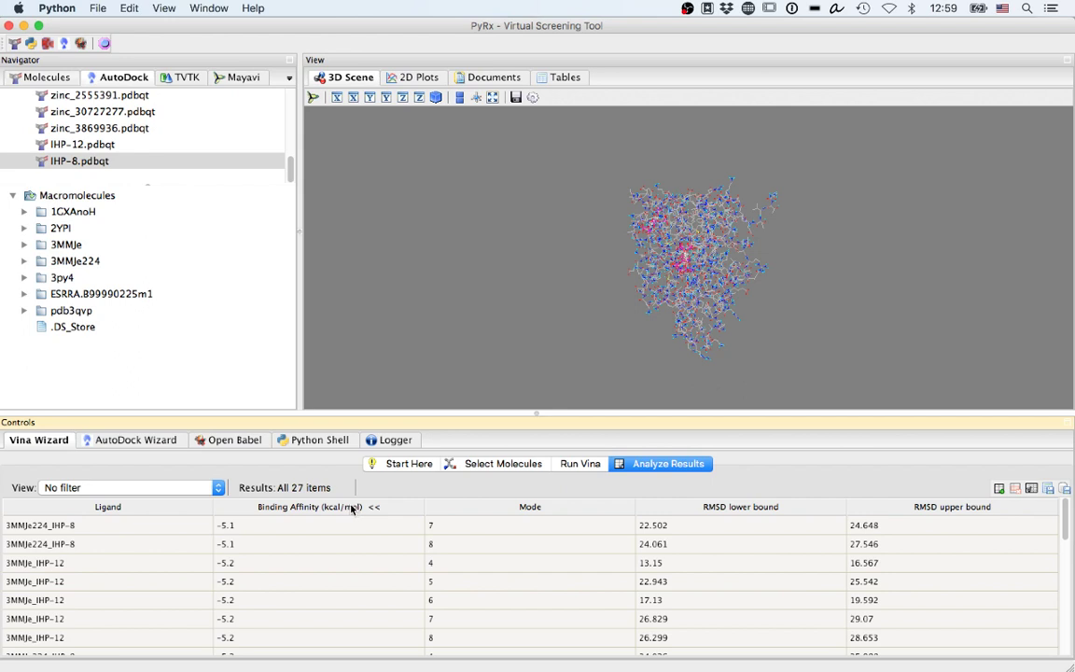
left_click(351, 507)
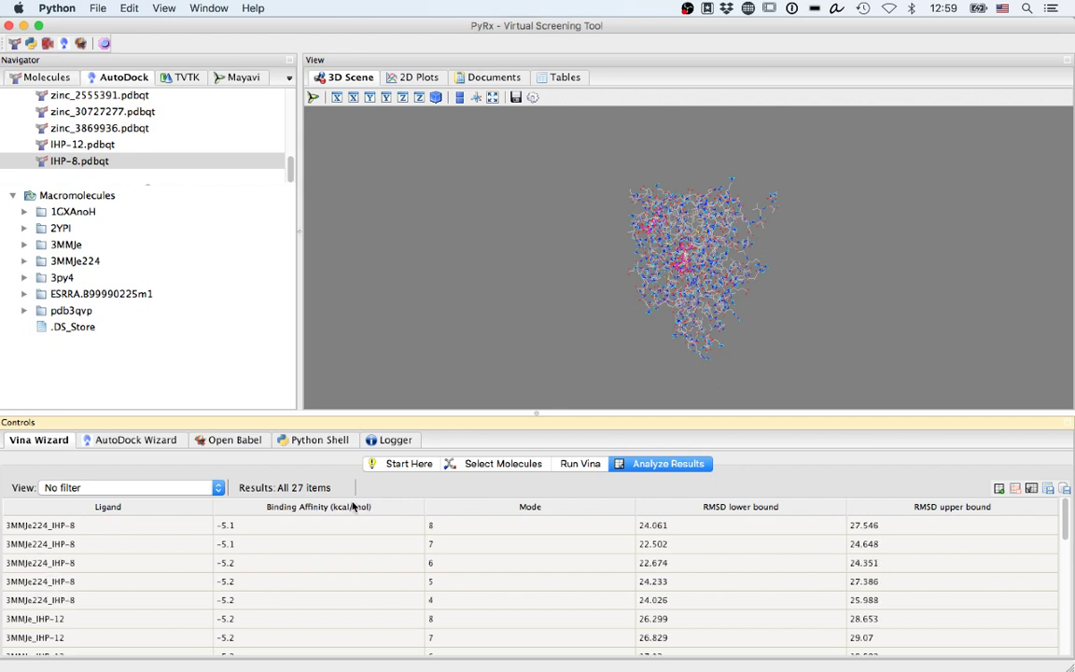
left_click(346, 508)
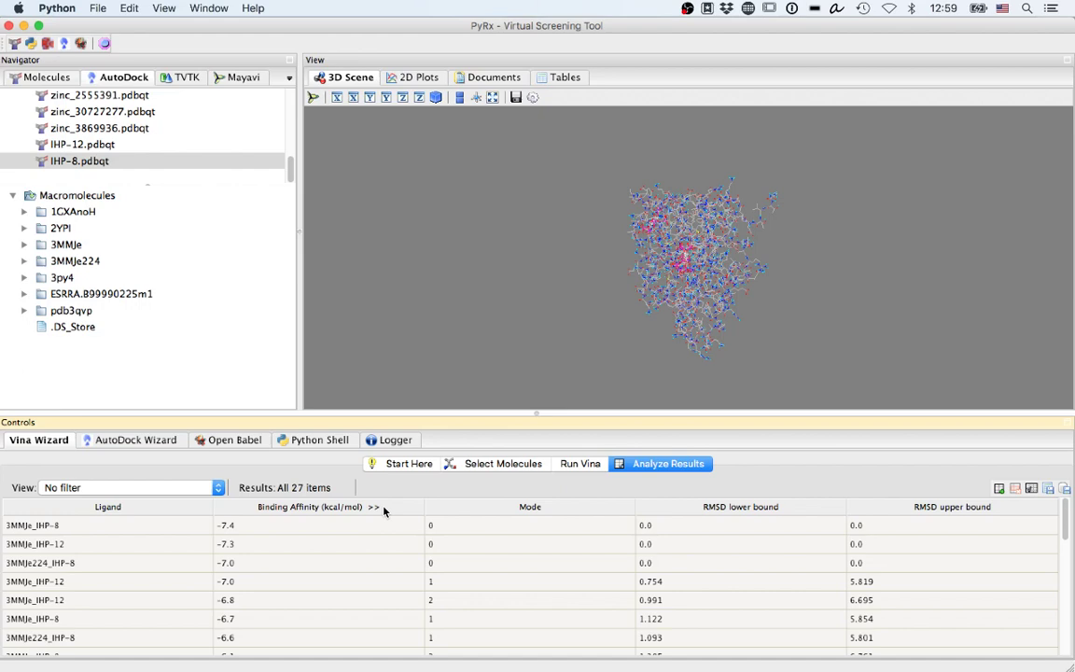
Step: Look through the Documents view and the Targets table, ending on the Ligands table
left_click(564, 77)
left_click(484, 77)
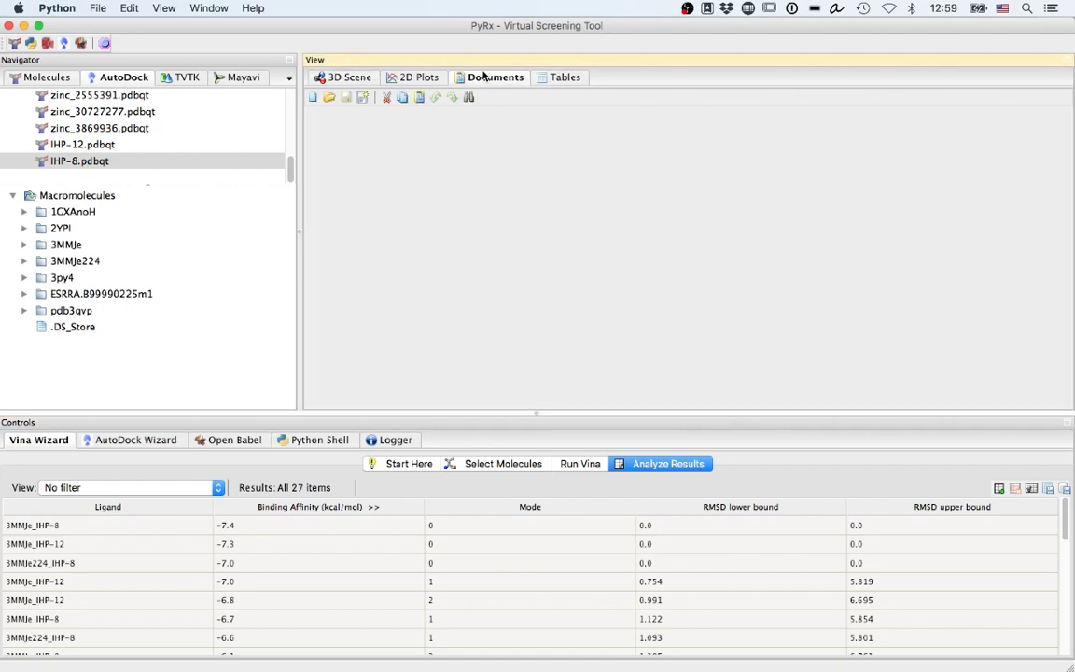
left_click(564, 78)
left_click(412, 116)
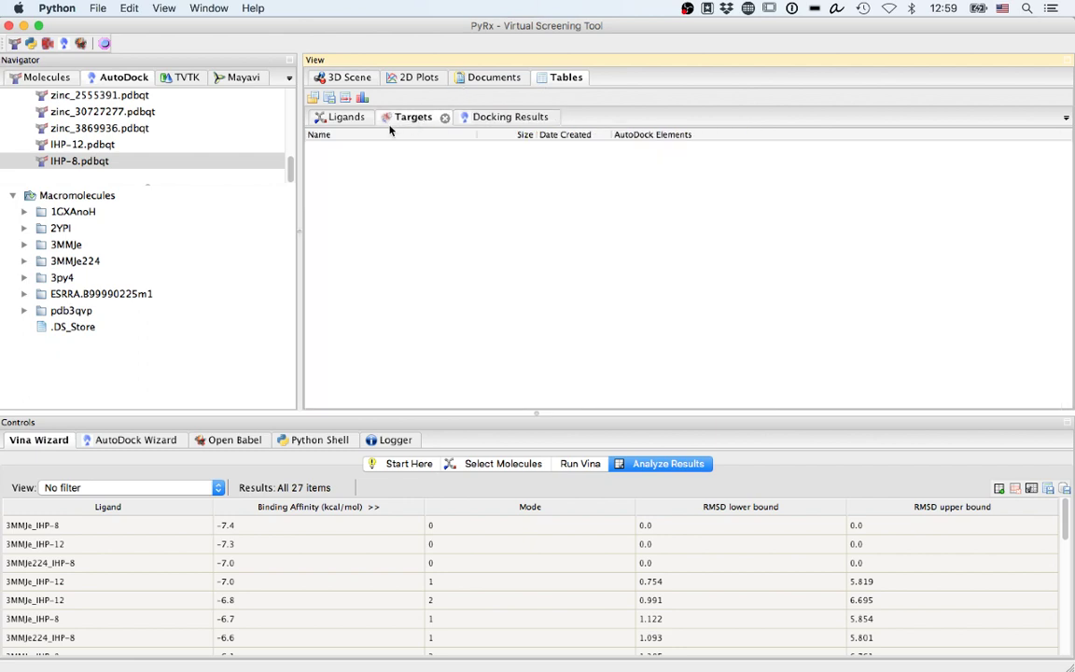
left_click(342, 117)
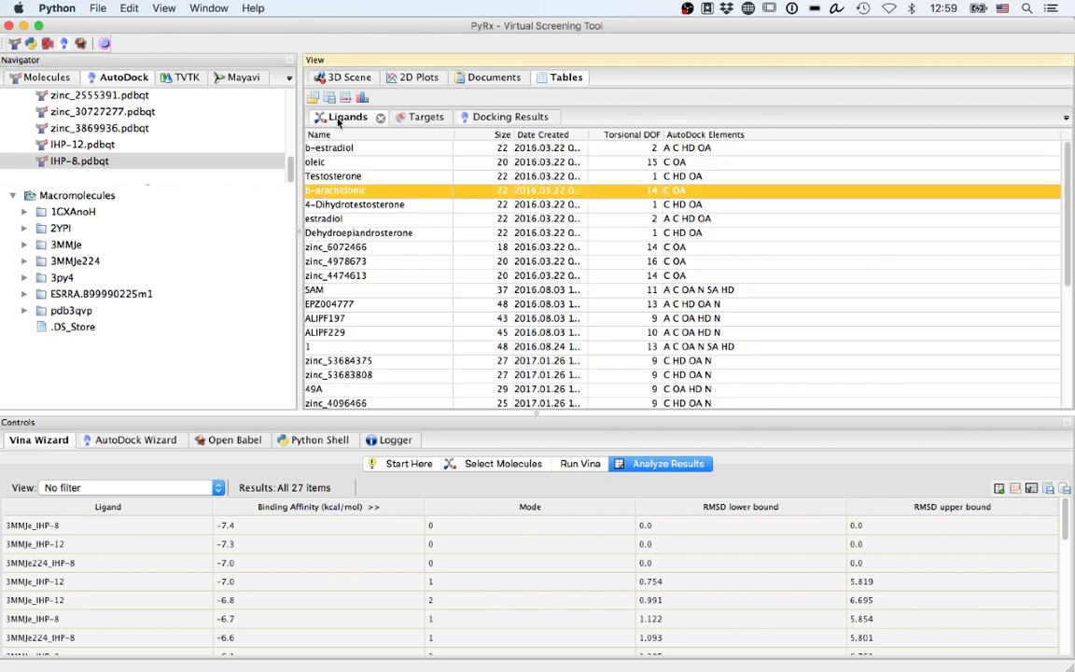
Step: Open the Docking Results table, sort it by target and select the IHP-8 result for 3MMJe224
left_click(442, 113)
left_click(471, 117)
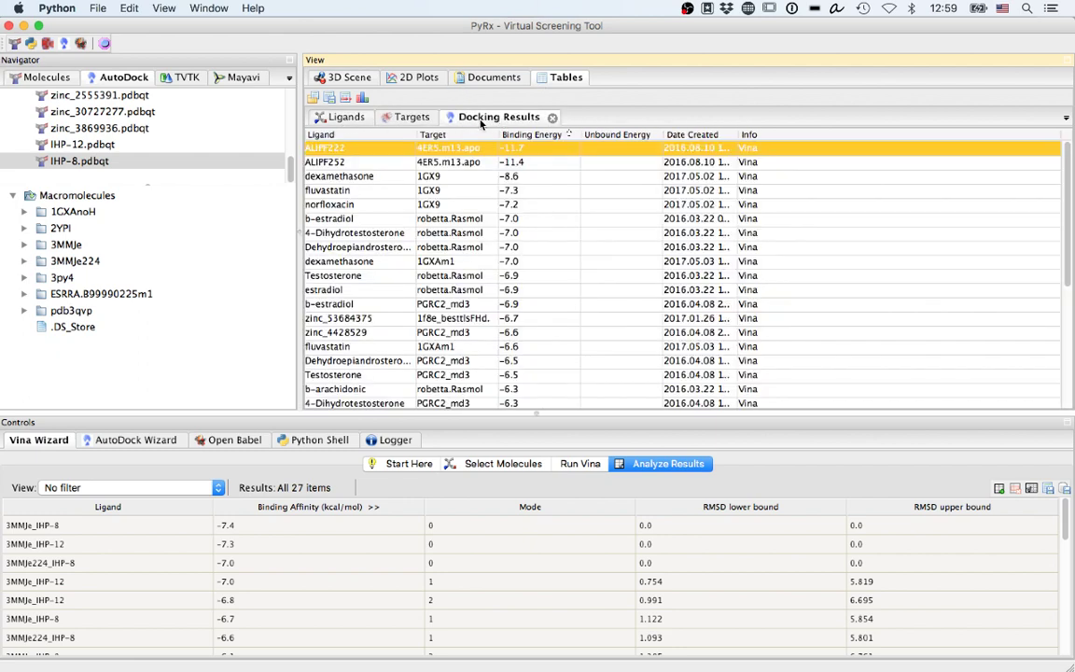
left_click(444, 134)
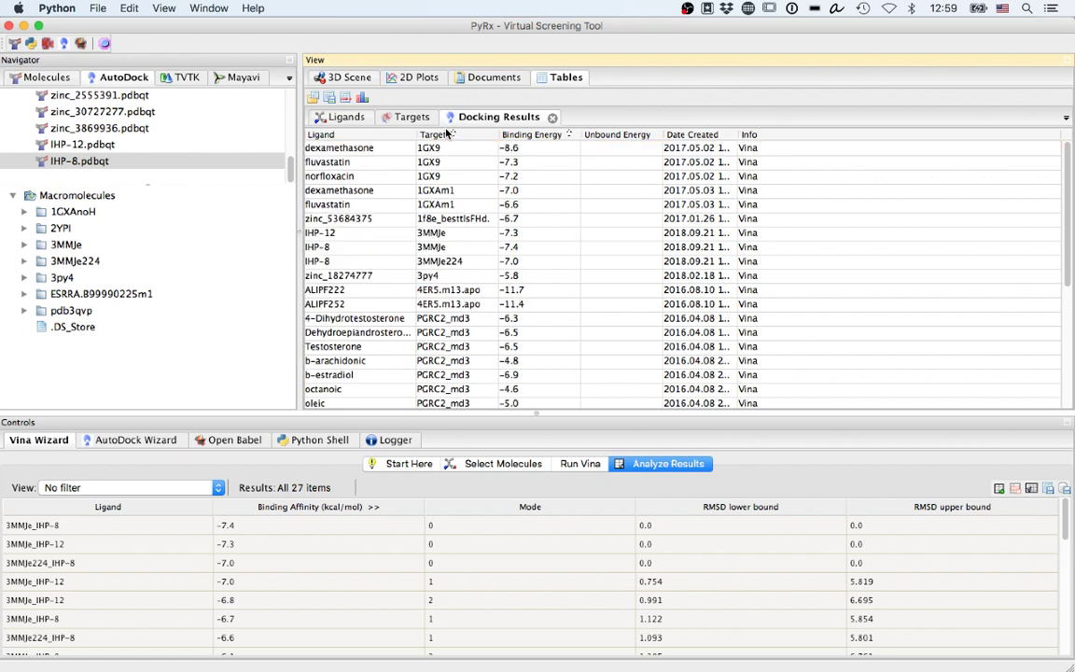
left_click(464, 262)
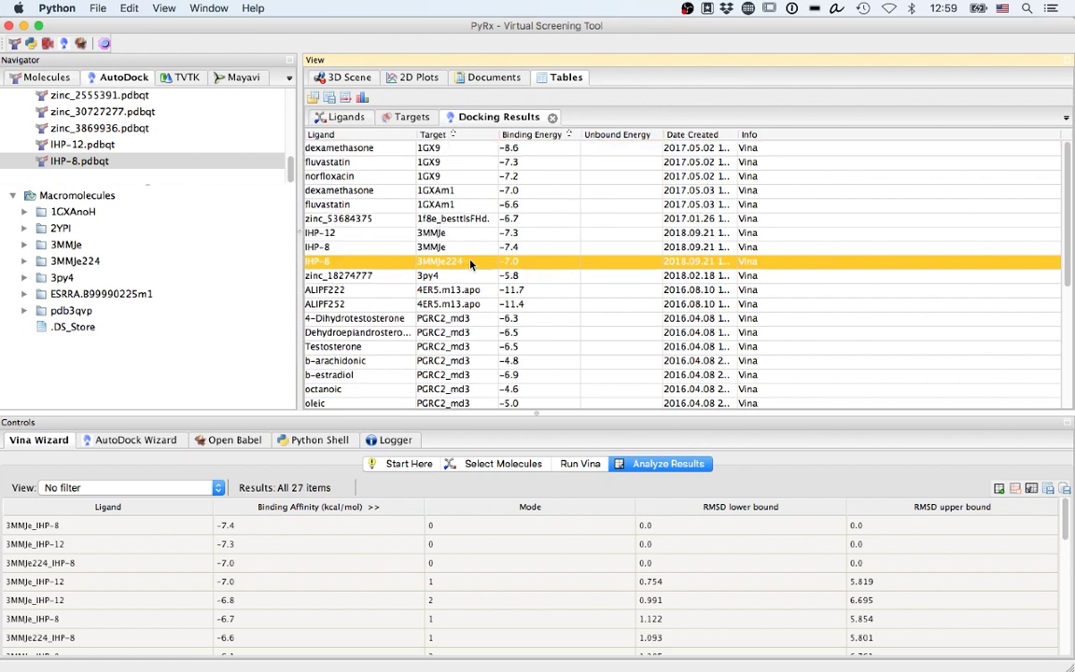
Step: Recheck the Targets and Ligands tables and the Documents view, and quit PyRx
left_click(415, 117)
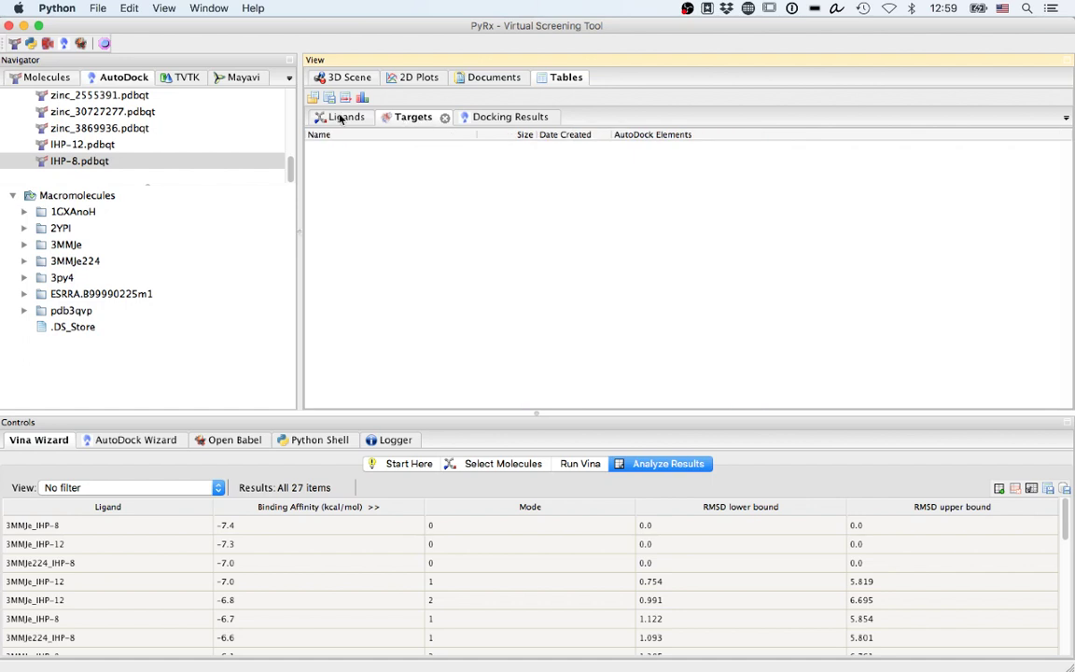
left_click(345, 117)
left_click(495, 78)
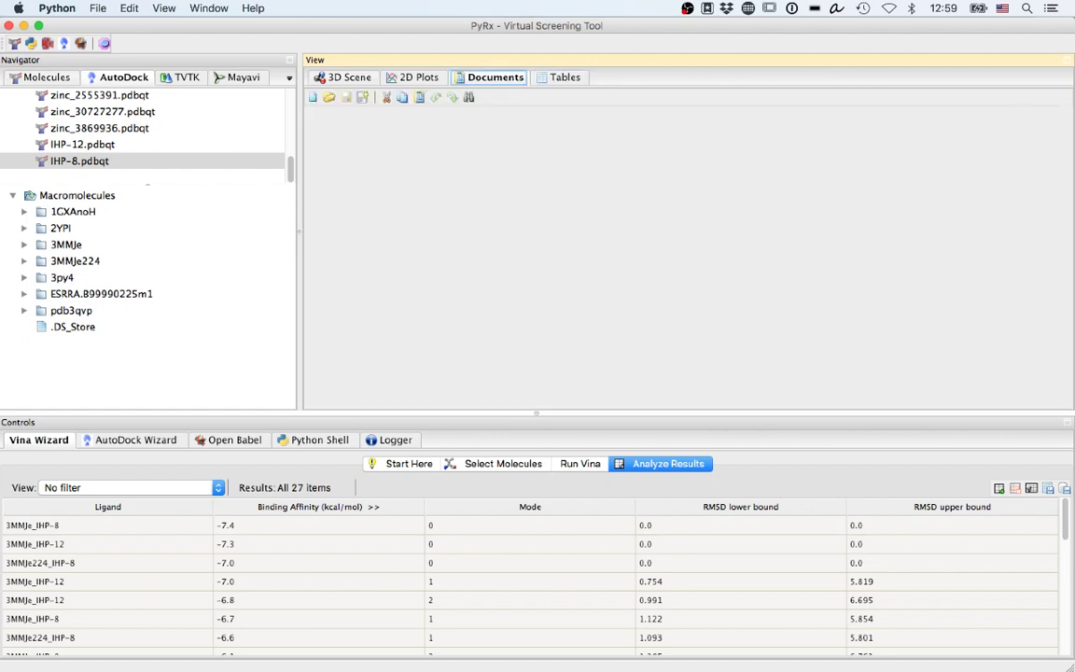
left_click(56, 9)
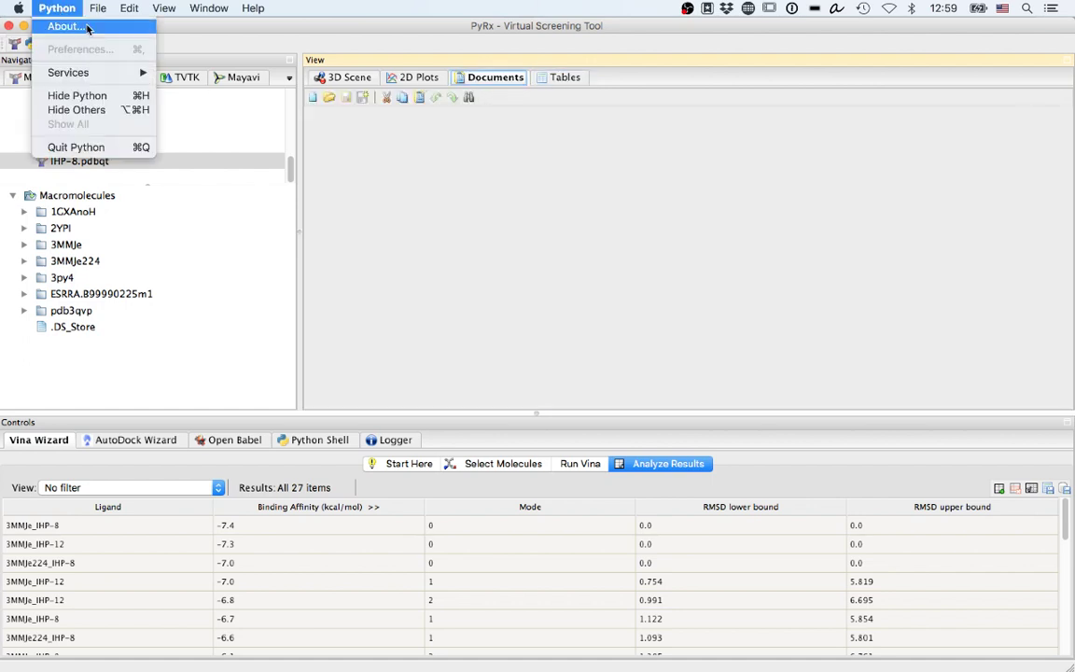
left_click(119, 145)
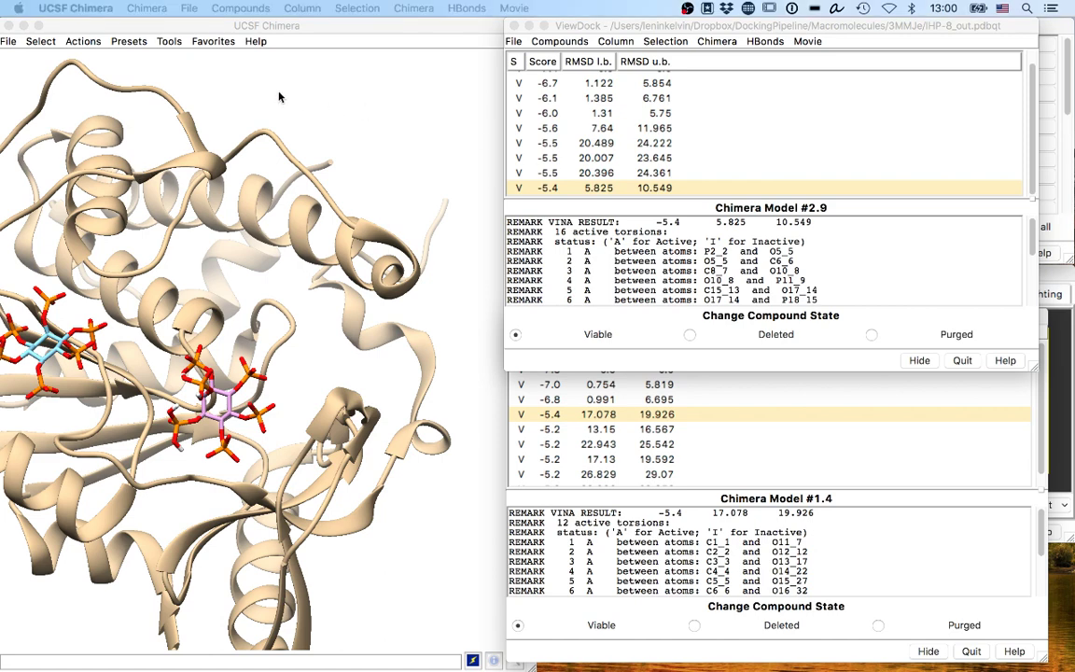
Step: In Chimera, load IHP-8_out.pdbqt from the Macromolecules/3MMJe224 folder into ViewDock as AutoDock results
left_click(168, 41)
mouse_move(232, 140)
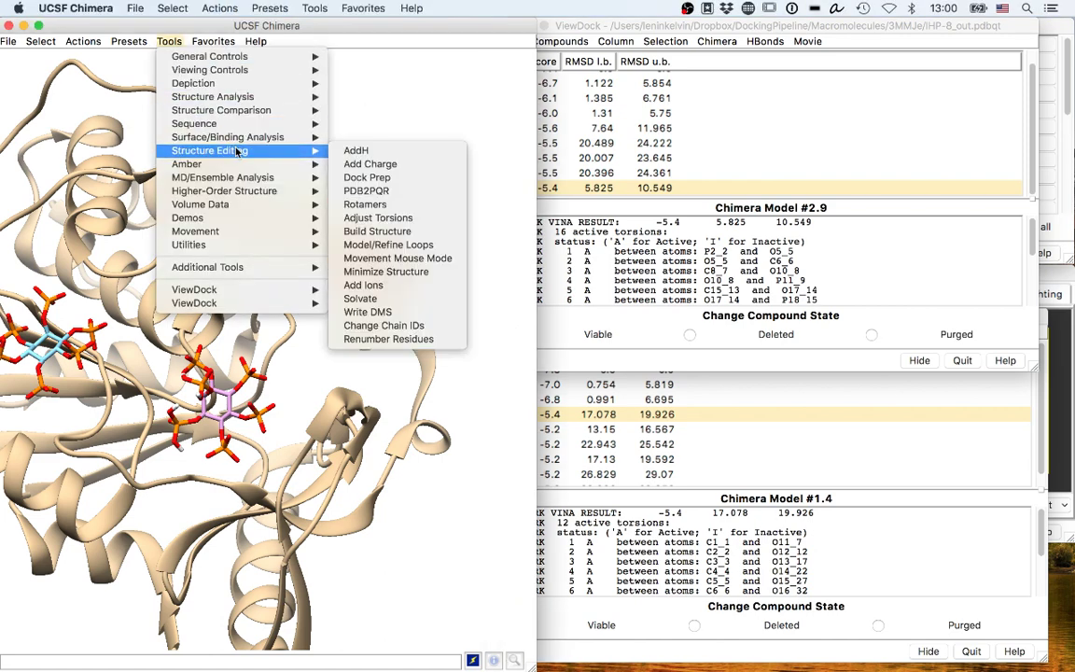
mouse_move(266, 140)
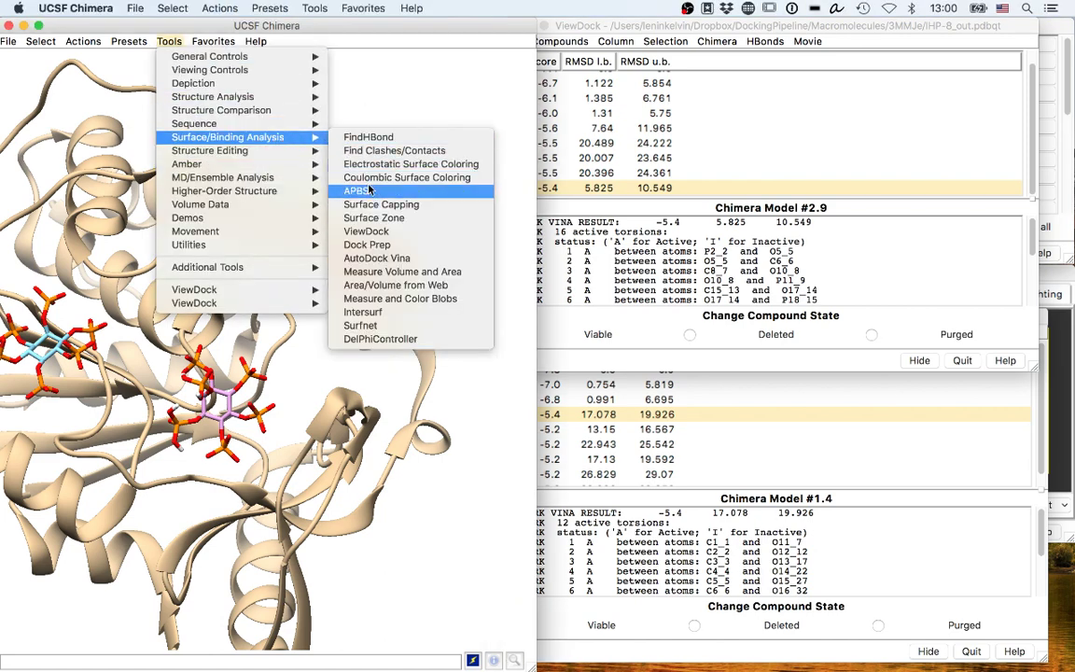
left_click(342, 230)
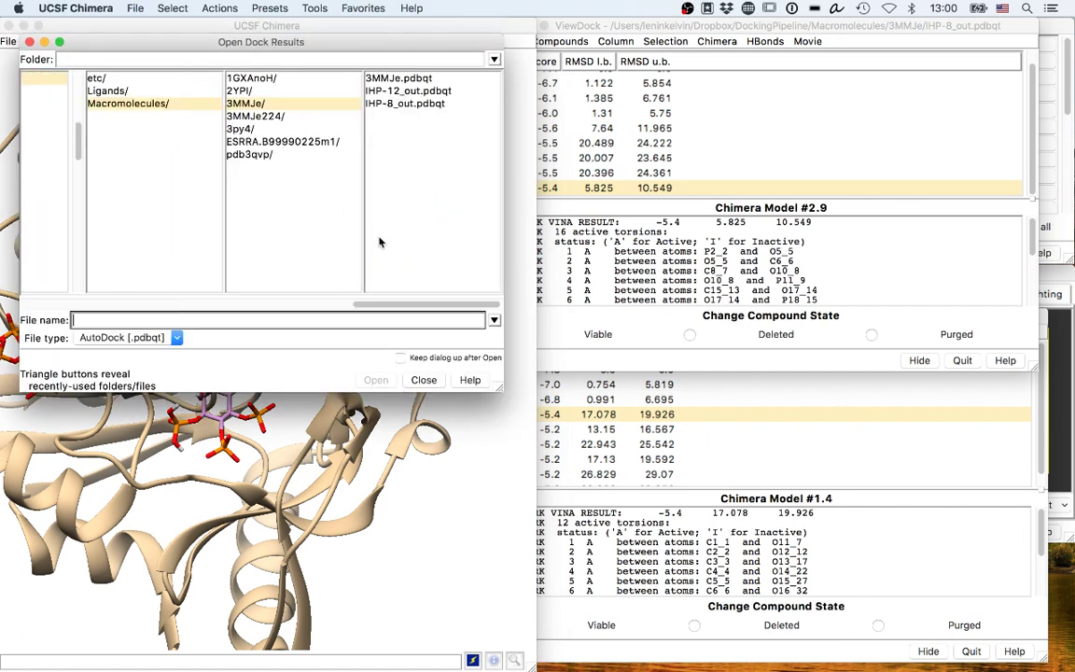
left_click(288, 116)
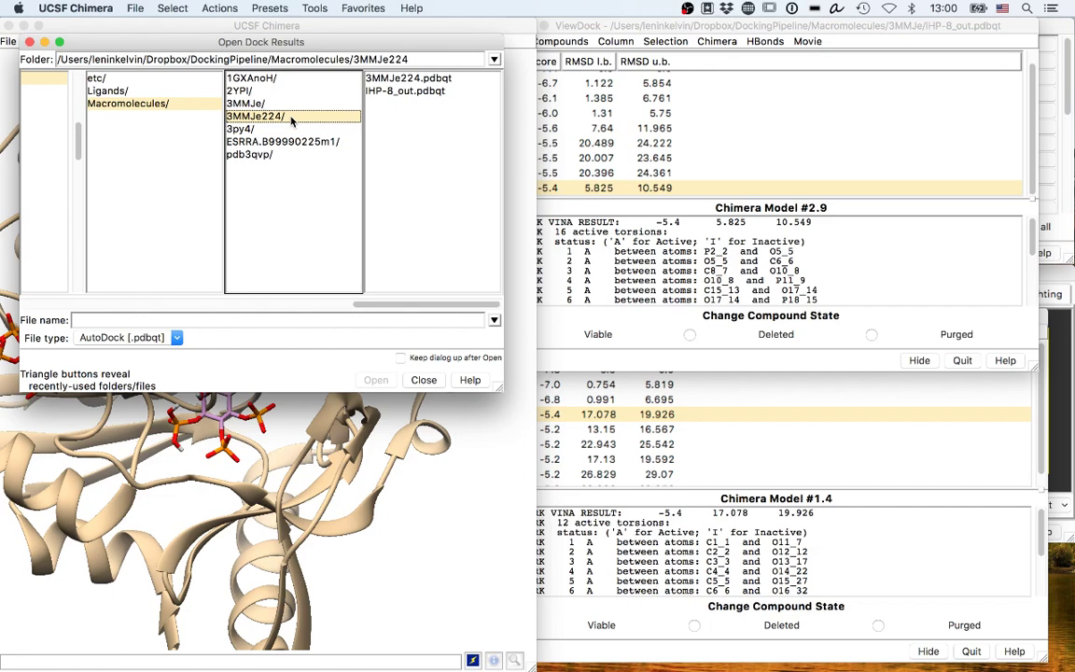
left_click(421, 92)
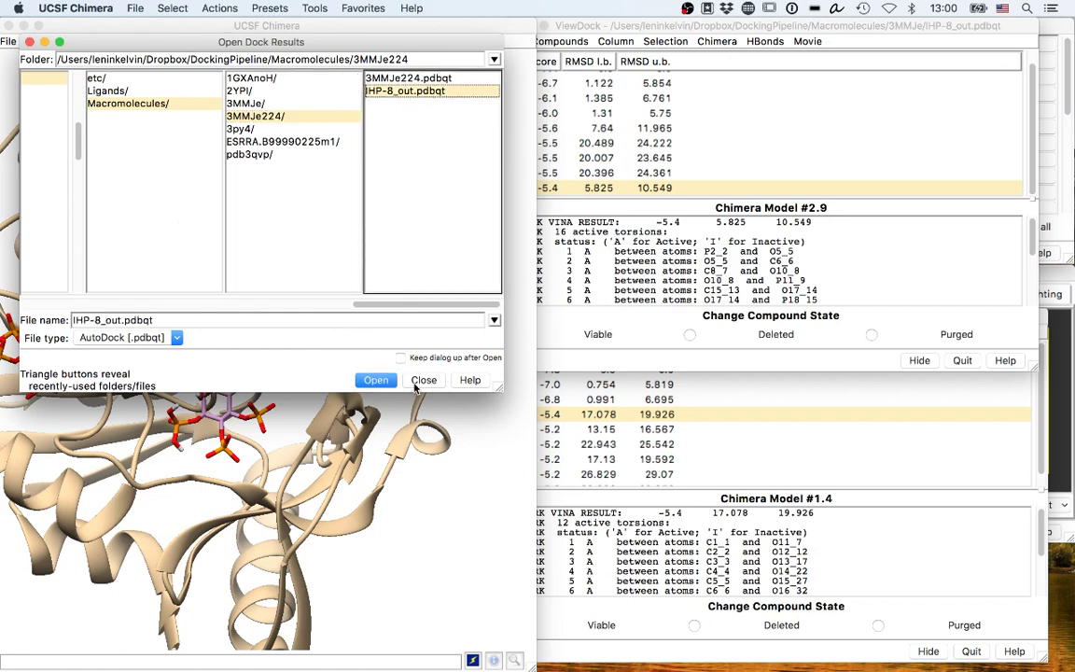
left_click(359, 380)
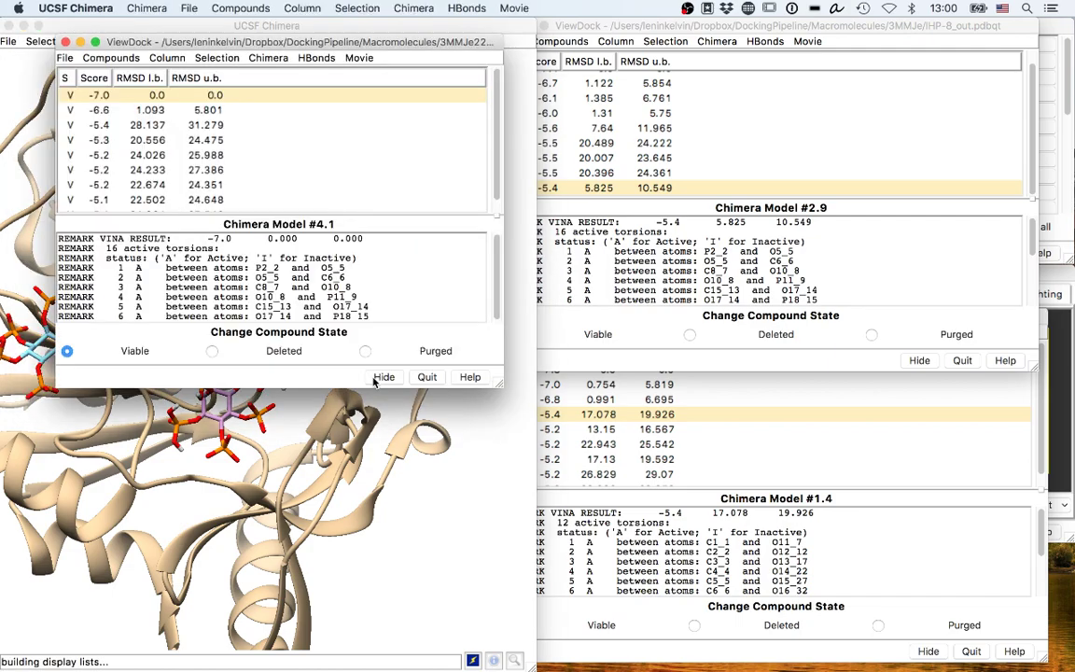
Step: Place the 3MMJe224 ViewDock window below the 3MMJe IHP-8 window and widen it enough to show its full file path
left_click_drag(426, 42, 953, 319)
left_click_drag(676, 322, 604, 321)
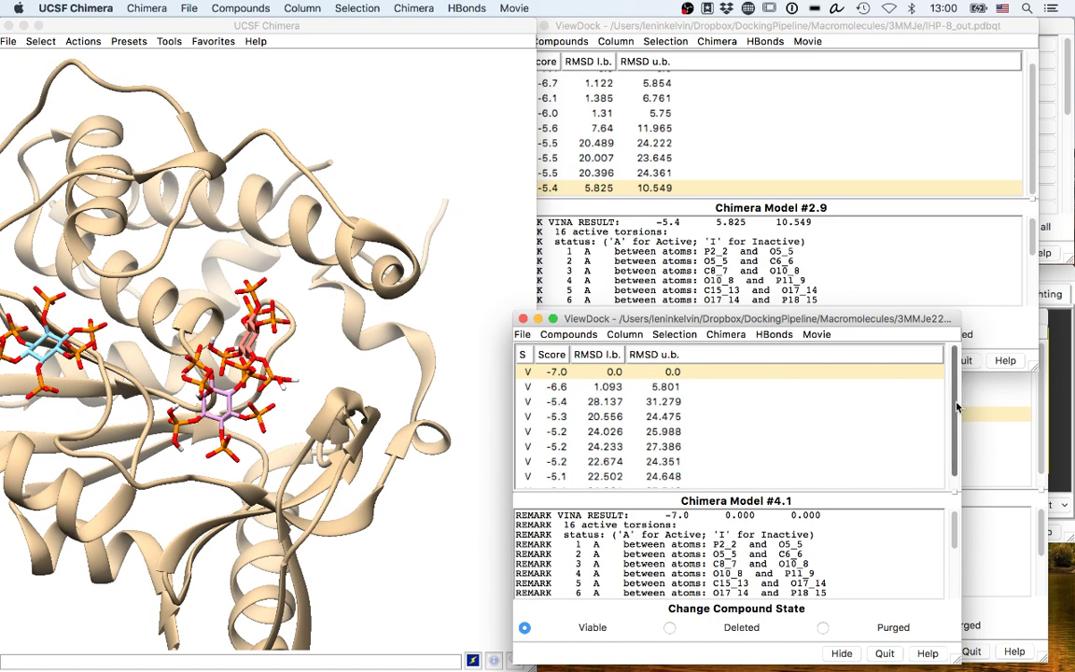
left_click_drag(964, 407, 1069, 407)
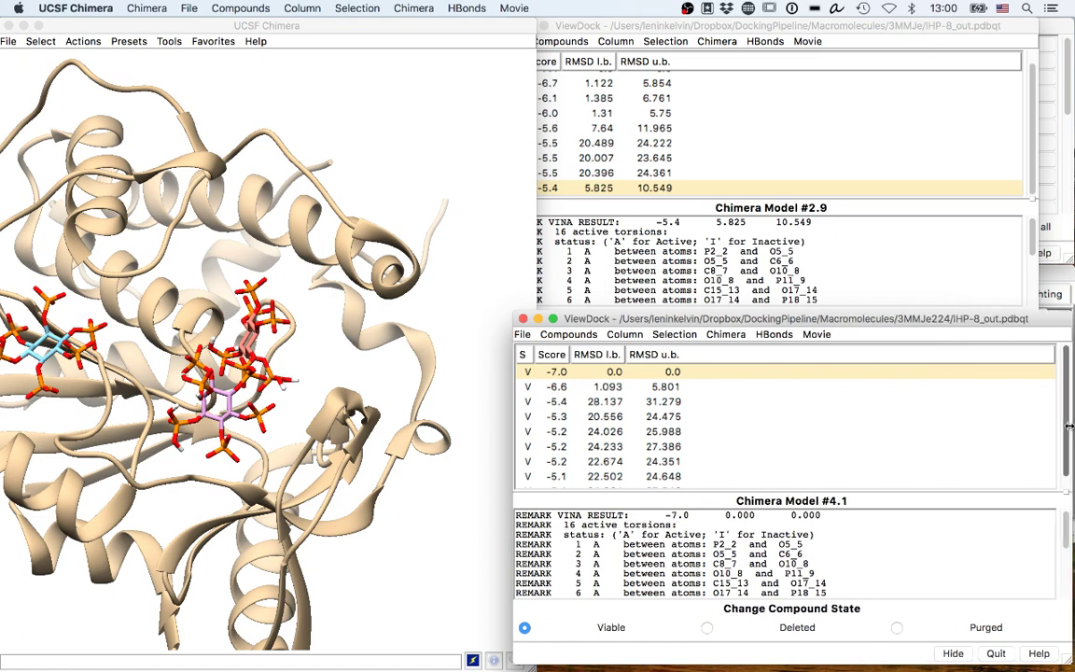
left_click(995, 146)
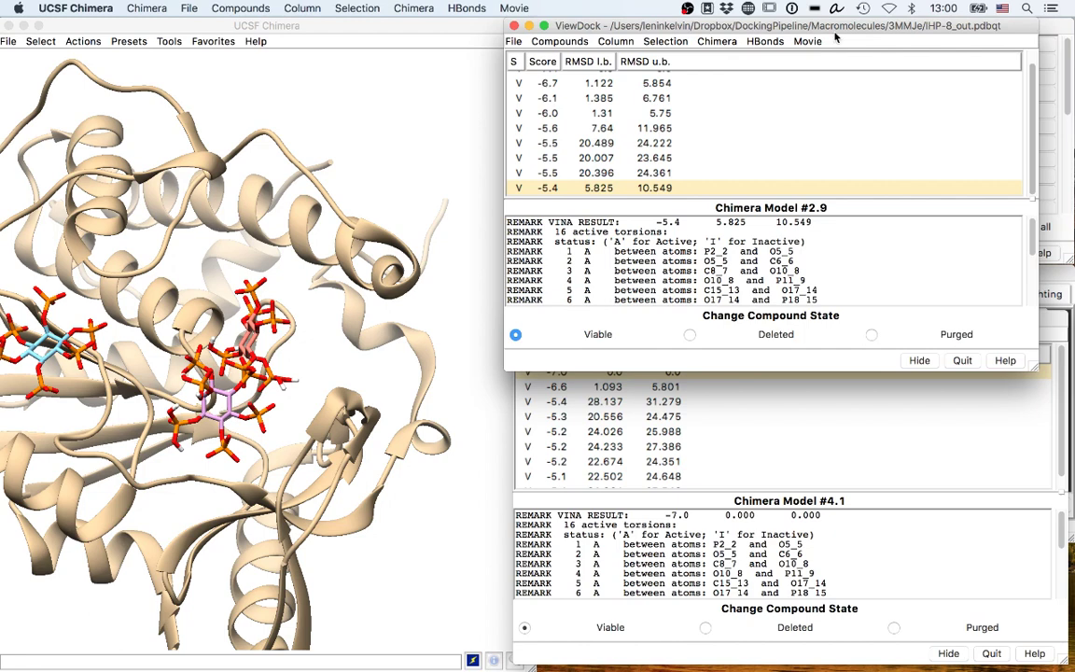
left_click(1049, 320)
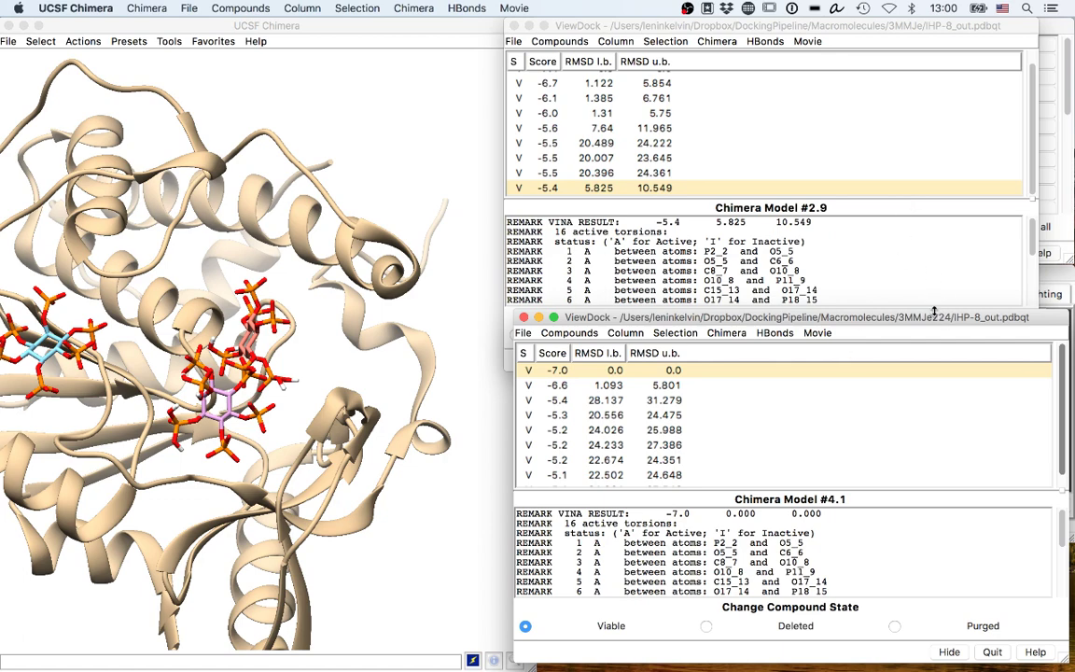
left_click_drag(952, 317, 870, 313)
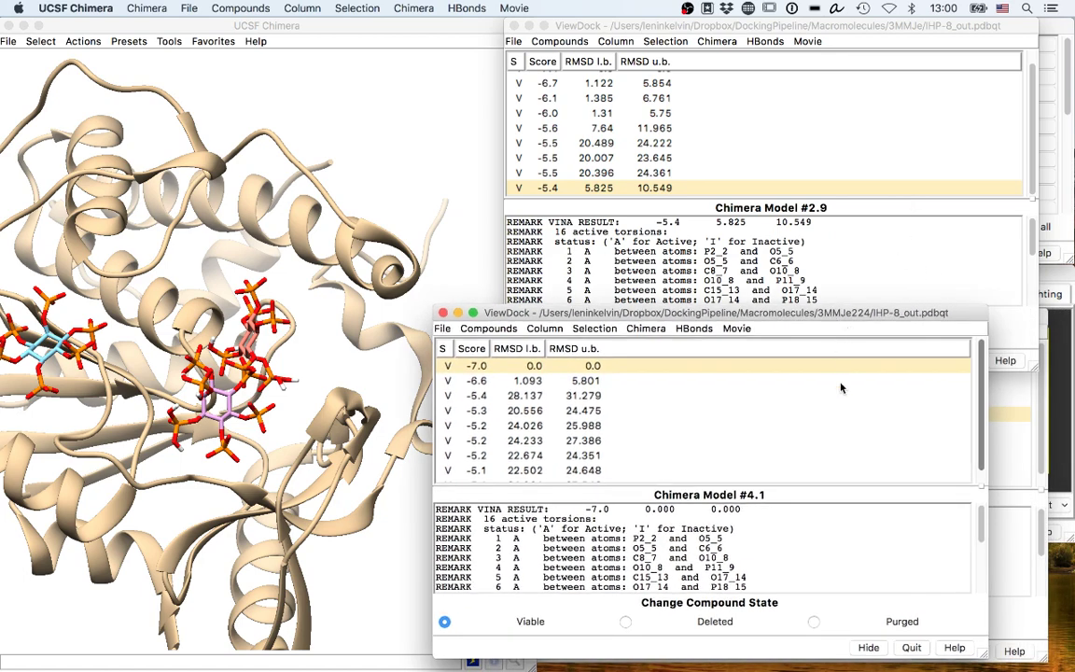
Step: Quit the IHP-12 ViewDock session, realign the 3MMJe224 window and bring the Model Panel forward
left_click(1043, 435)
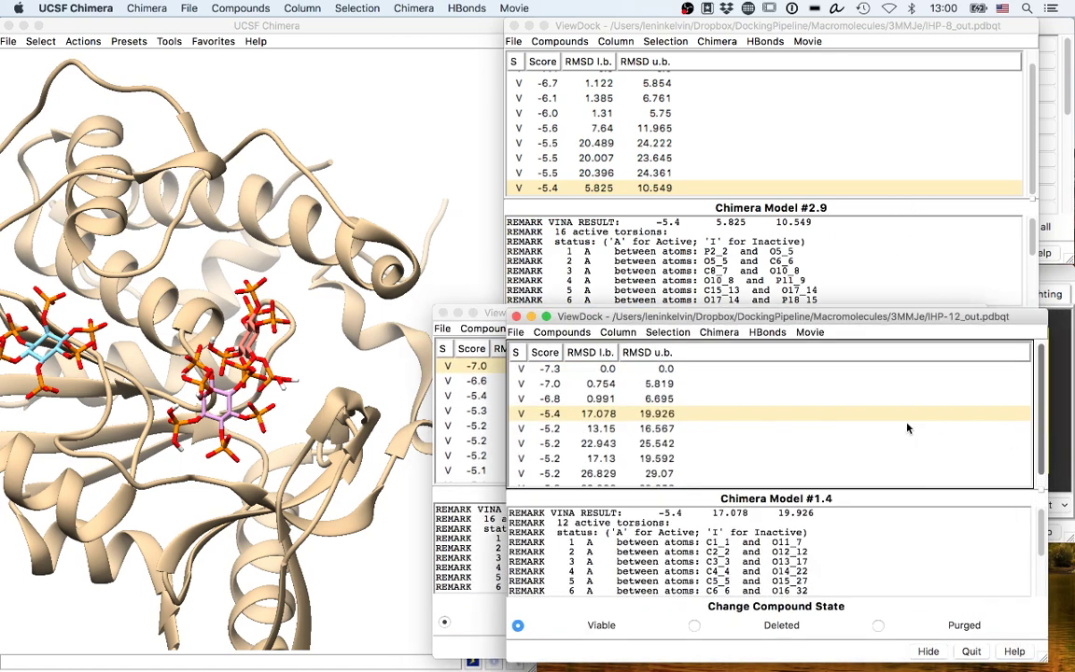
left_click(971, 652)
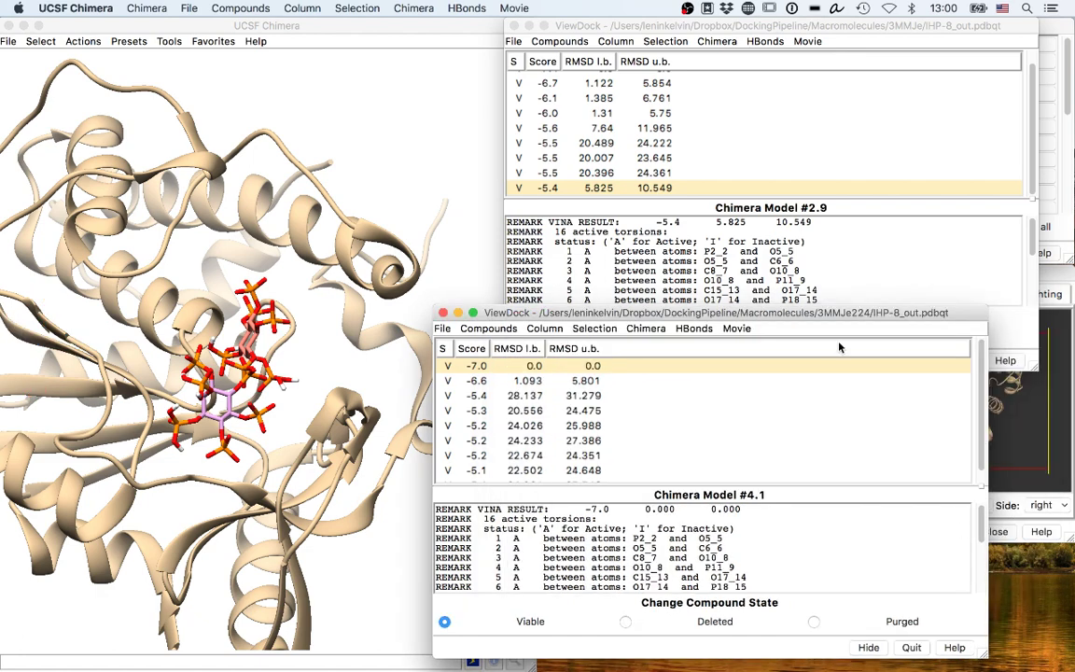
mouse_move(902, 318)
left_mouse_down()
mouse_move(921, 328)
mouse_move(902, 322)
left_mouse_up()
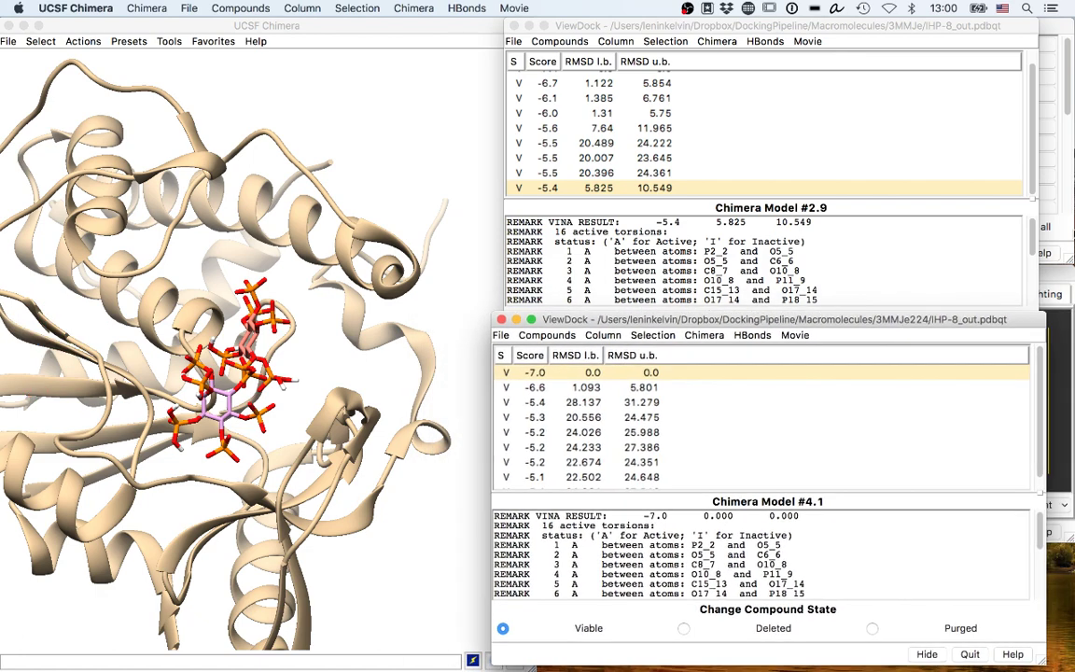
left_click(1071, 229)
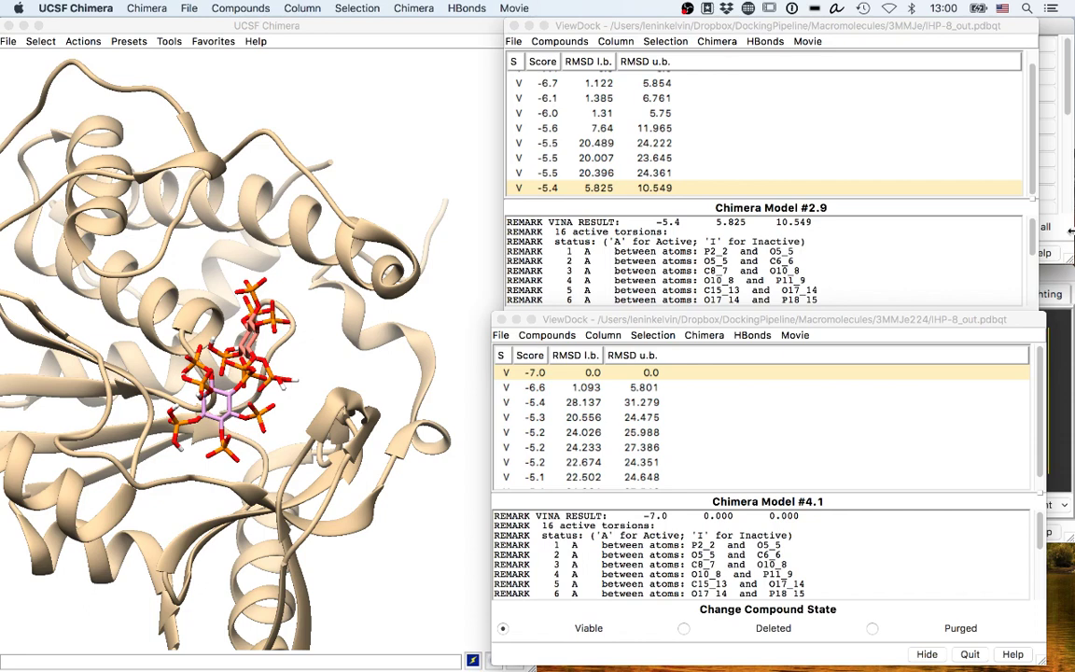
left_click(1043, 230)
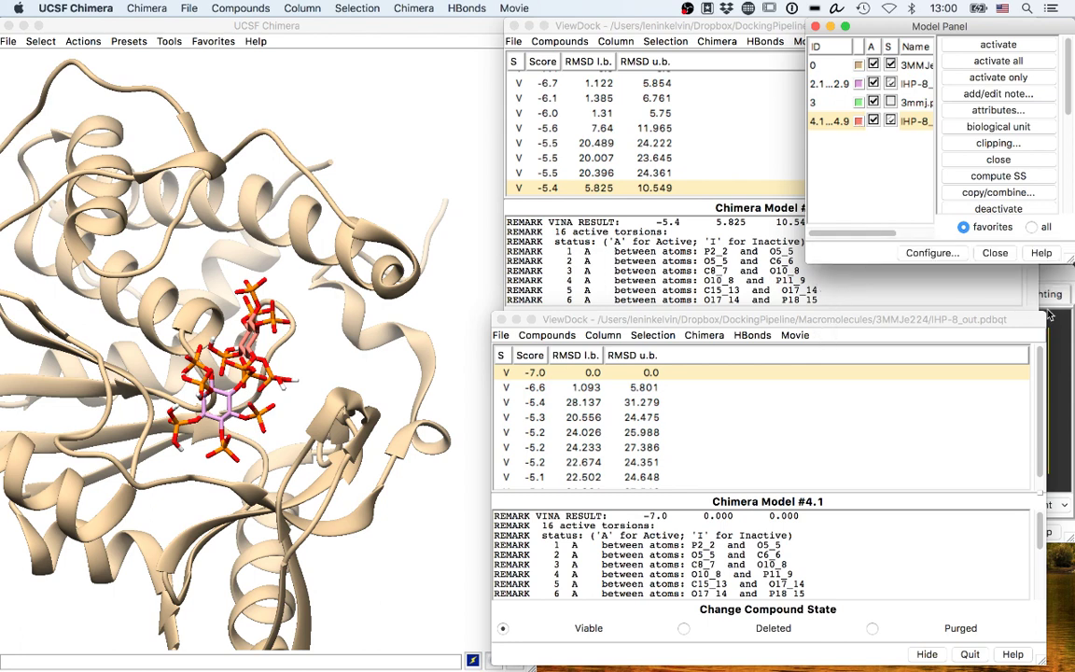
Step: Display the top 3MMJe IHP-8 pose at -7.4 and compare it with the -7.0 pose of 3MMJe224
left_click(306, 372)
left_click_drag(306, 372, 283, 408)
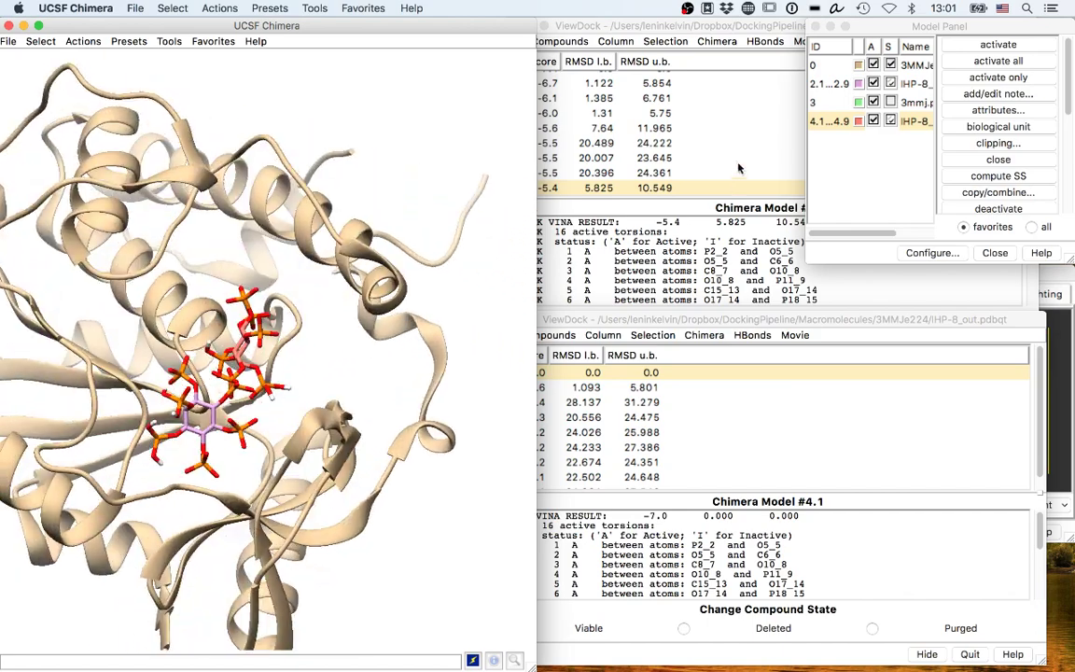
left_click(760, 132)
key("Up")
key("Up")
key("Up")
key("Up")
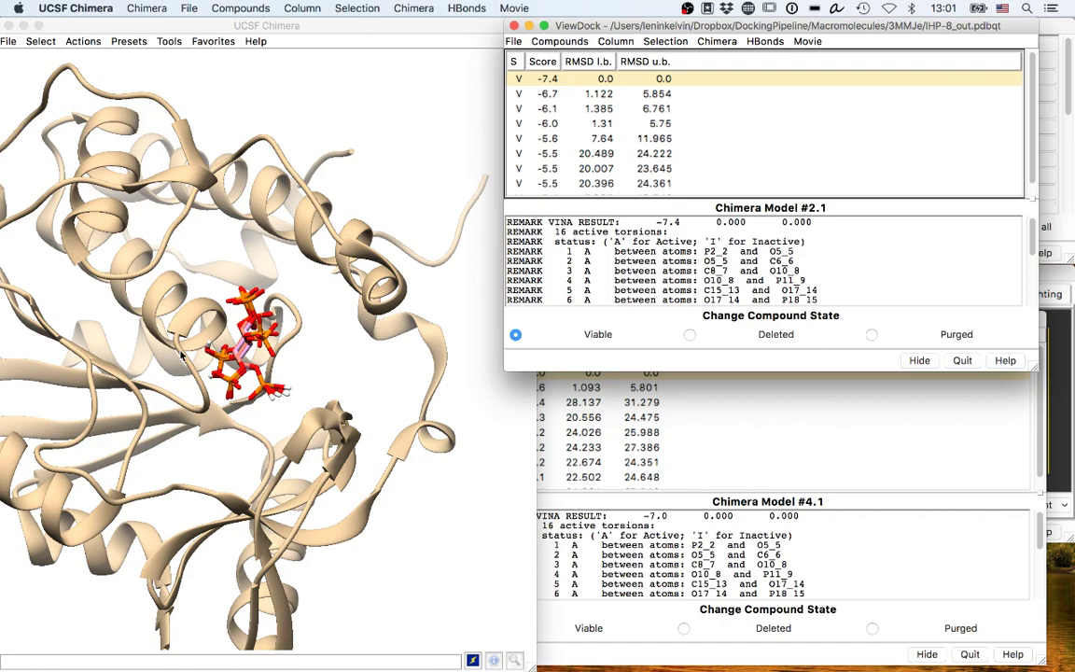
left_click_drag(430, 215, 215, 315)
Step: Compare the -6.6 pose of 3MMJe224 with the -6.7 and -6.1 IHP-8 poses of 3MMJe
left_click(594, 445)
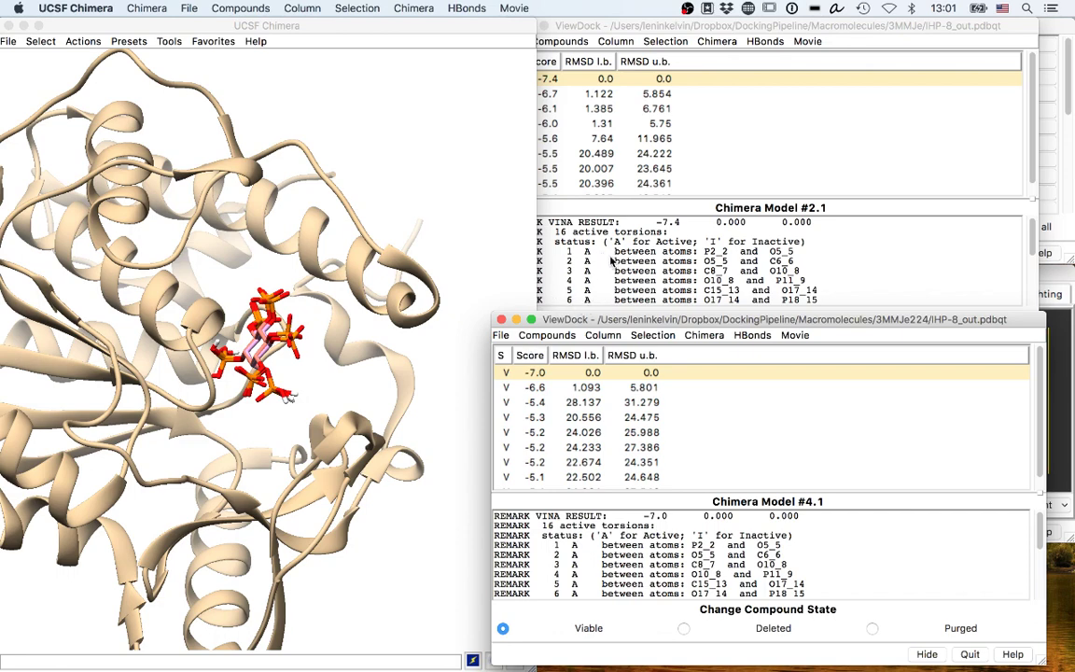
left_click(554, 391)
left_click(667, 94)
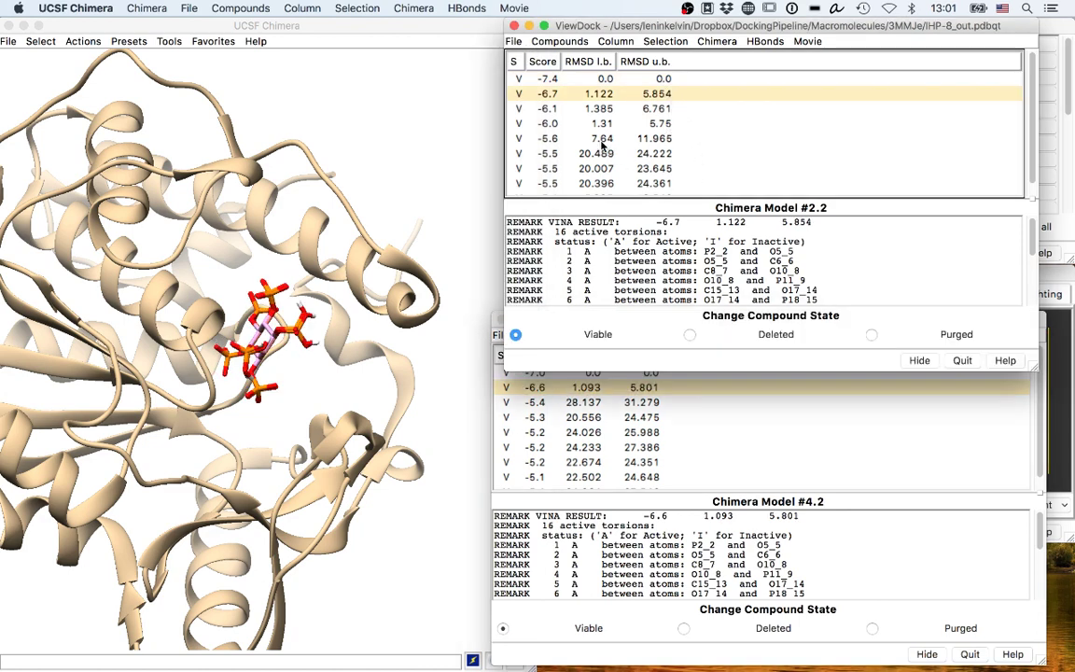
left_click(649, 109)
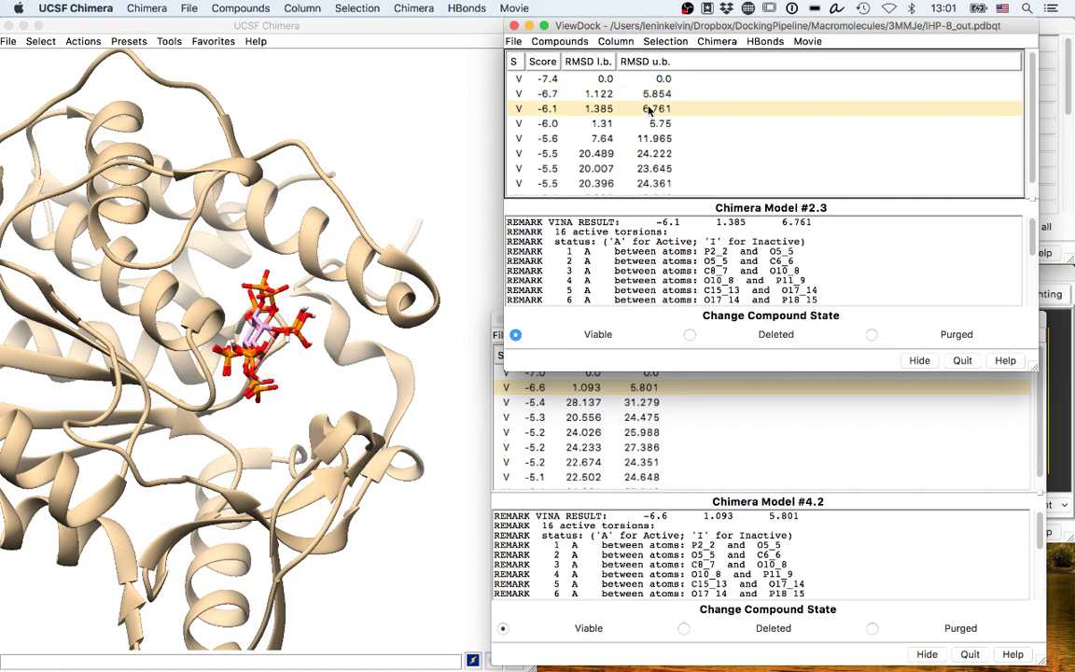
Step: View the -5.4 and -5.3 poses of 3MMJe224 against the -6.1 pose of 3MMJe, ending on -5.4
left_click(653, 403)
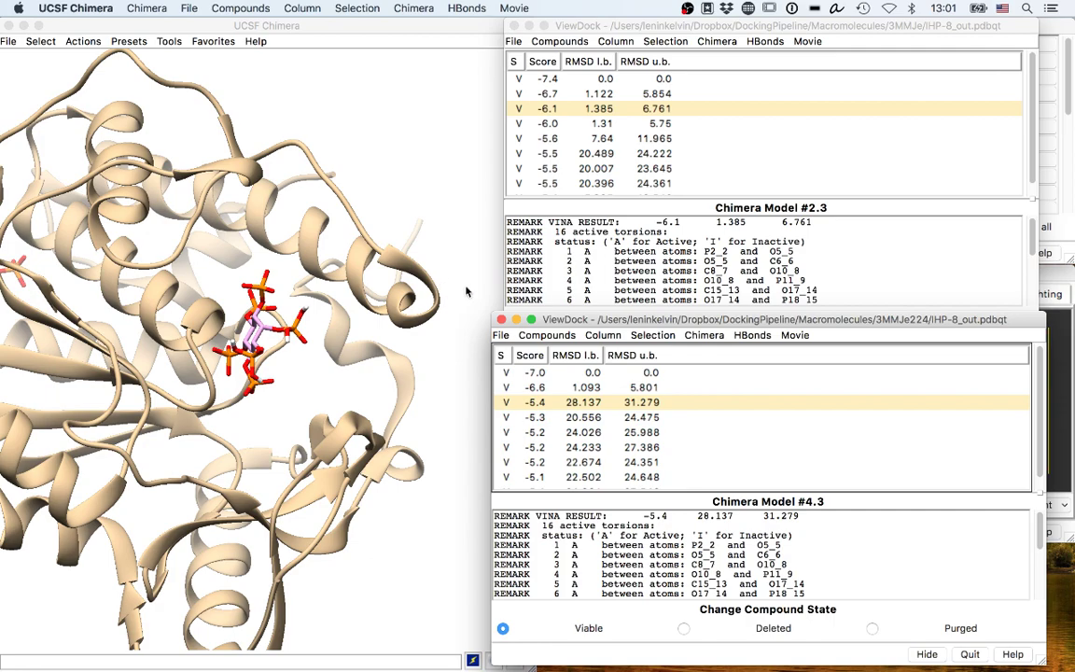
left_click_drag(351, 358, 263, 248)
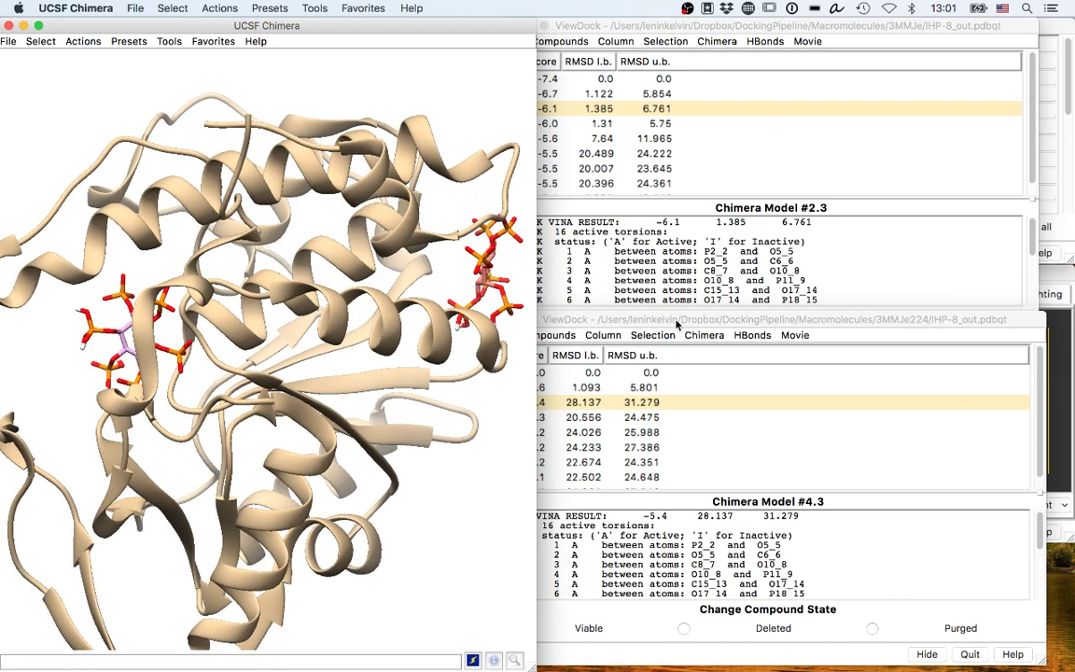
left_click(677, 323)
left_click(617, 418)
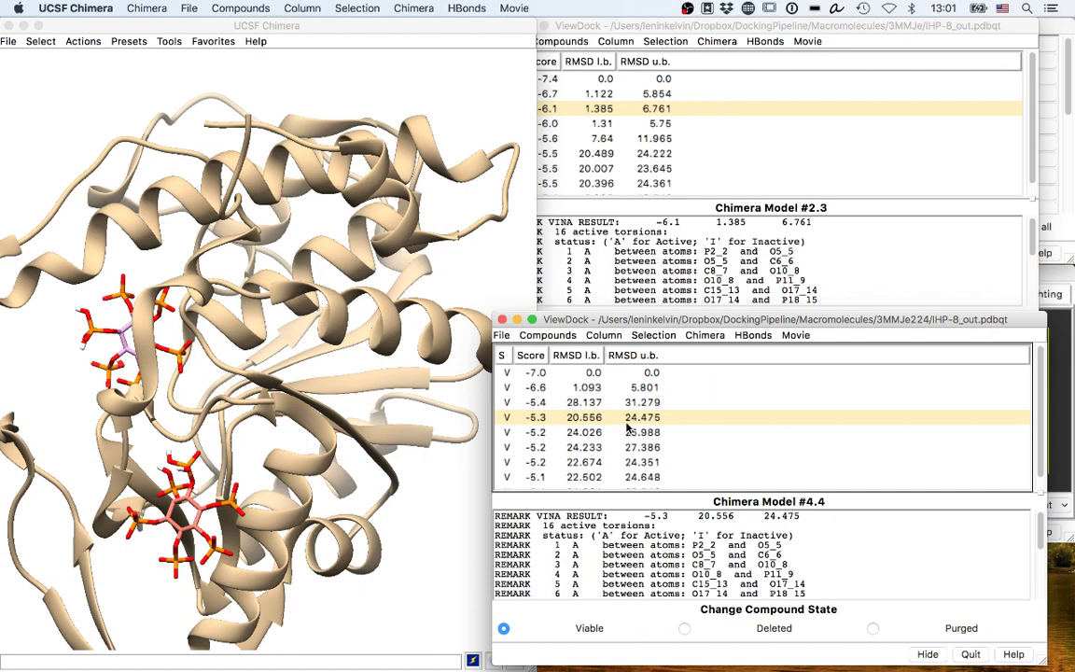
left_click(627, 403)
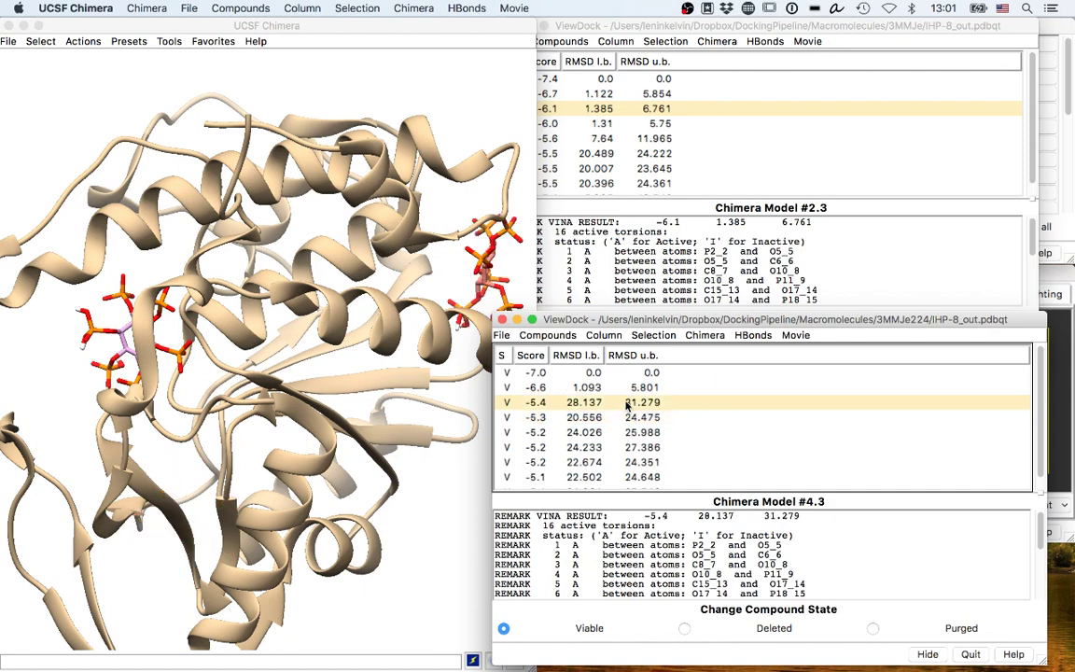
Step: Step through the 3MMJe IHP-8 poses from -6.0 to -5.4 against the -5.4 pose of 3MMJe224
left_click(659, 122)
left_click(653, 138)
left_click(648, 153)
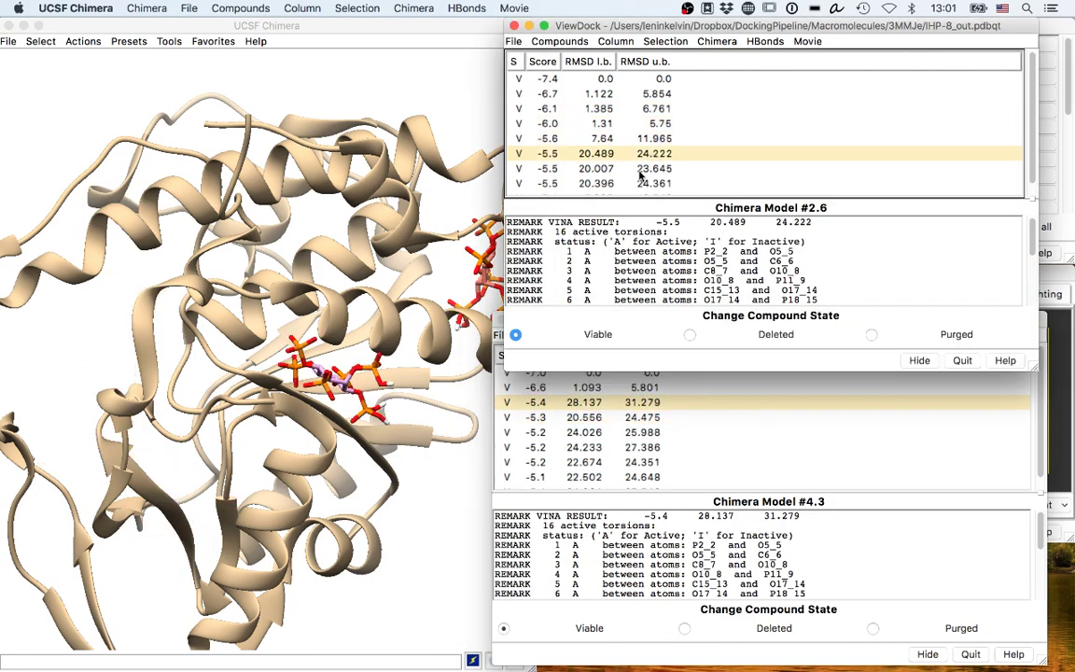
left_click(640, 172)
left_click(653, 184)
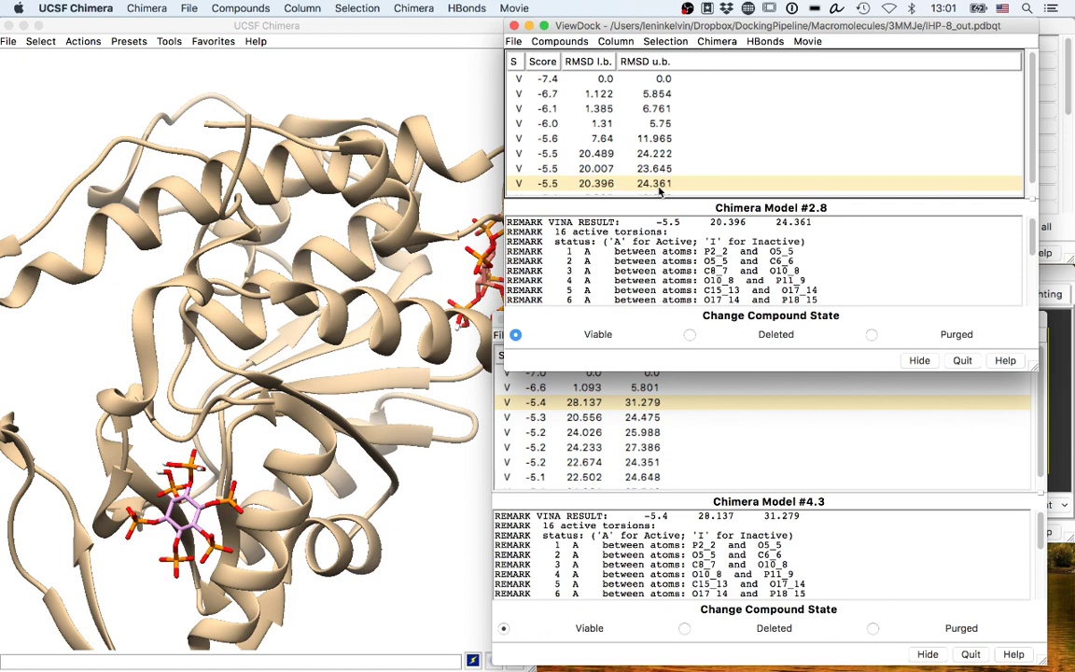
left_click(597, 194)
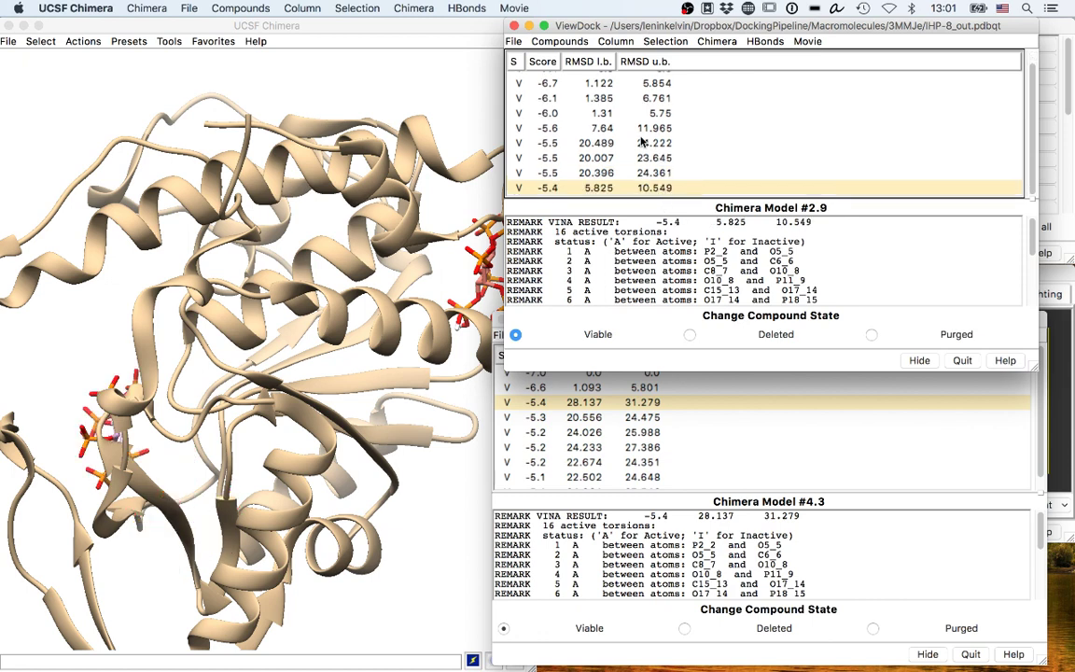
Step: Display several 3MMJe IHP-8 poses together and view the -6.7 and -7.4 poses individually
left_click(620, 98)
left_click(623, 113, "shift")
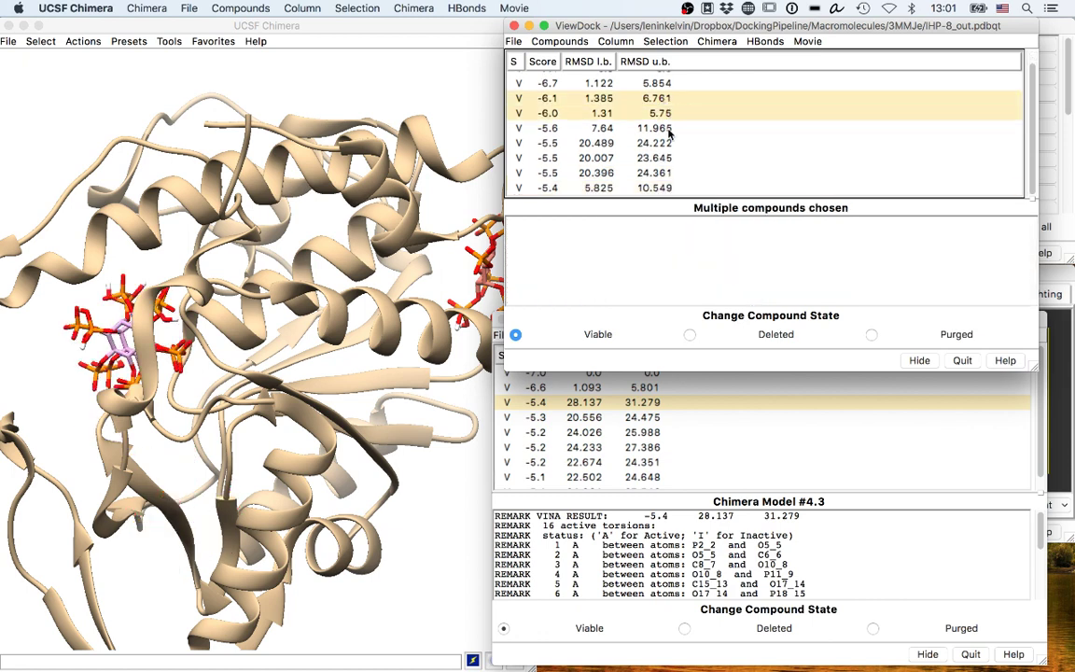
left_click(658, 188, "shift")
left_click(662, 83, "shift")
left_click(666, 85)
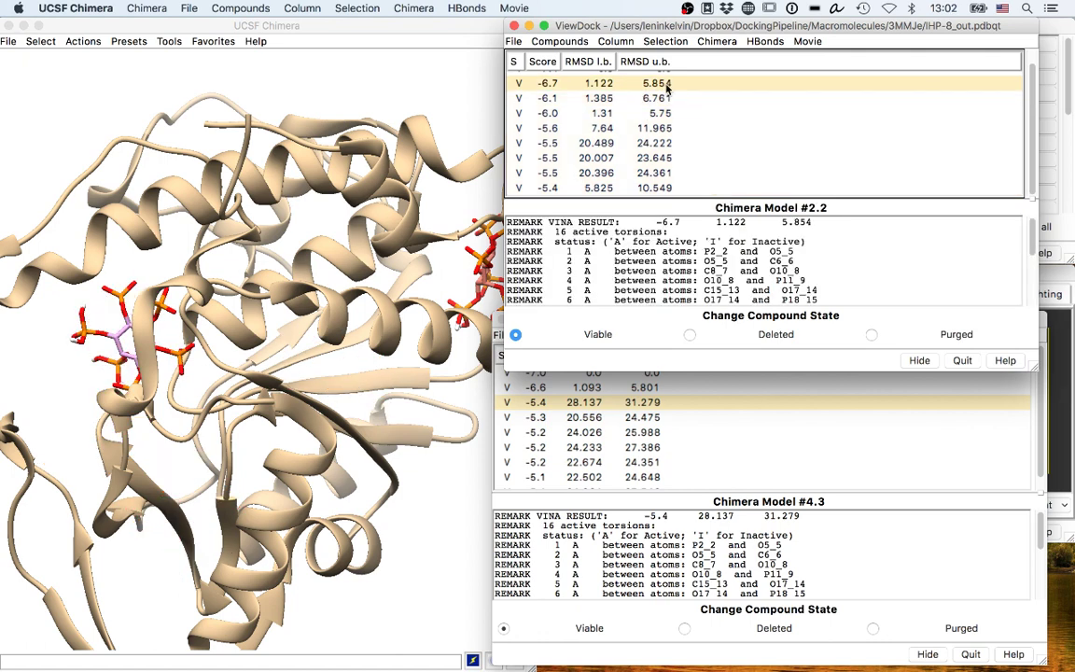
key("Up")
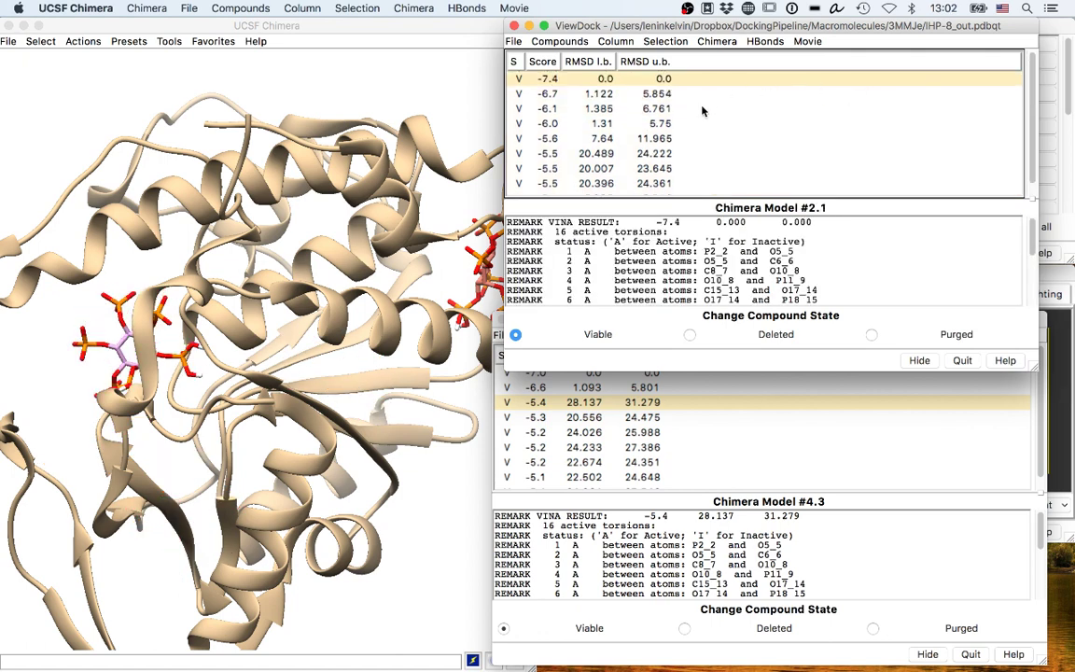
Step: Display the 3MMJe -5.5 pose with RMSD l.b. 20.396 and compare it with the 3MMJe224 poses from -5.3 up to -6.6
left_click(667, 183)
left_click(597, 421)
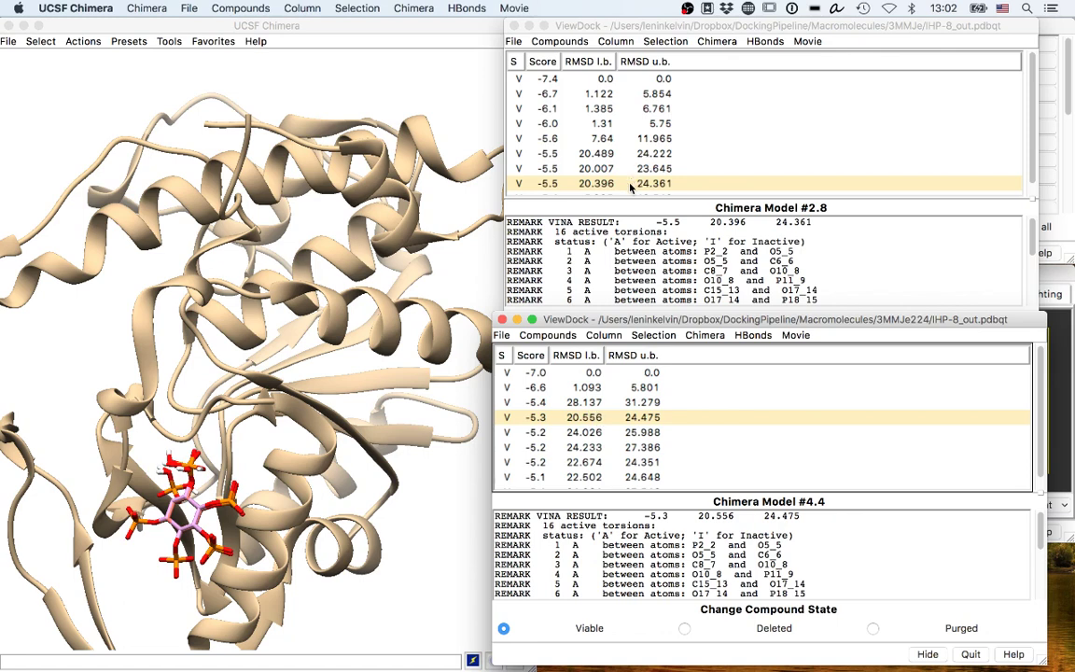
key("Up")
key("Up")
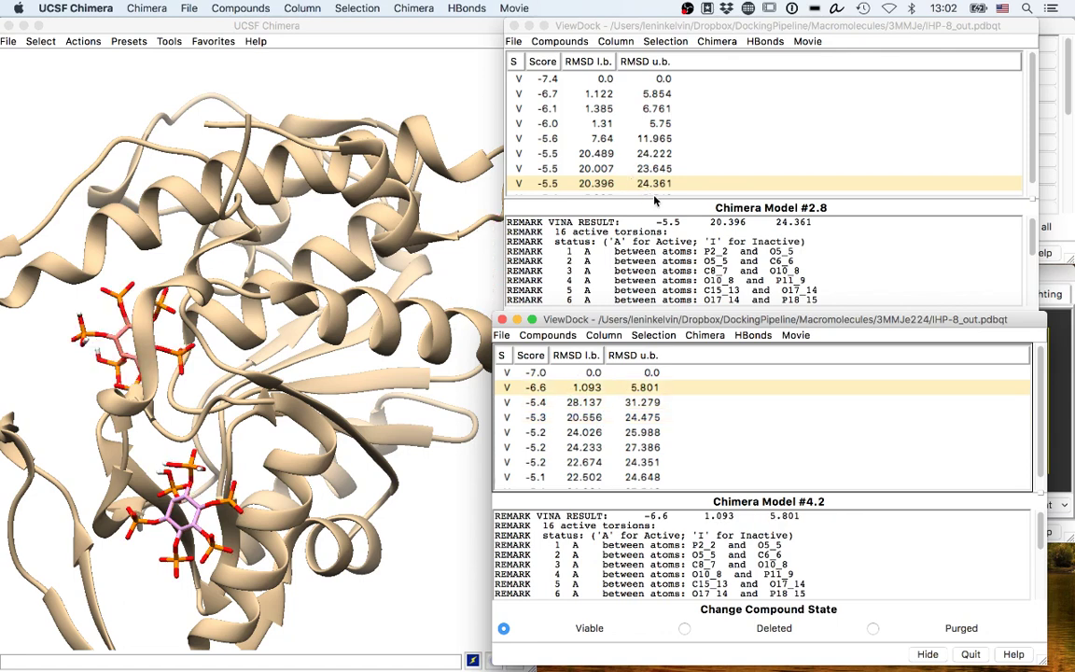
Step: Step through the 3MMJe224 poses to the -5.2 pose with RMSD l.b. 24.233 and back to -5.4, against the 3MMJe -5.5 pose
key("Down")
key("Down")
key("Down")
key("Down")
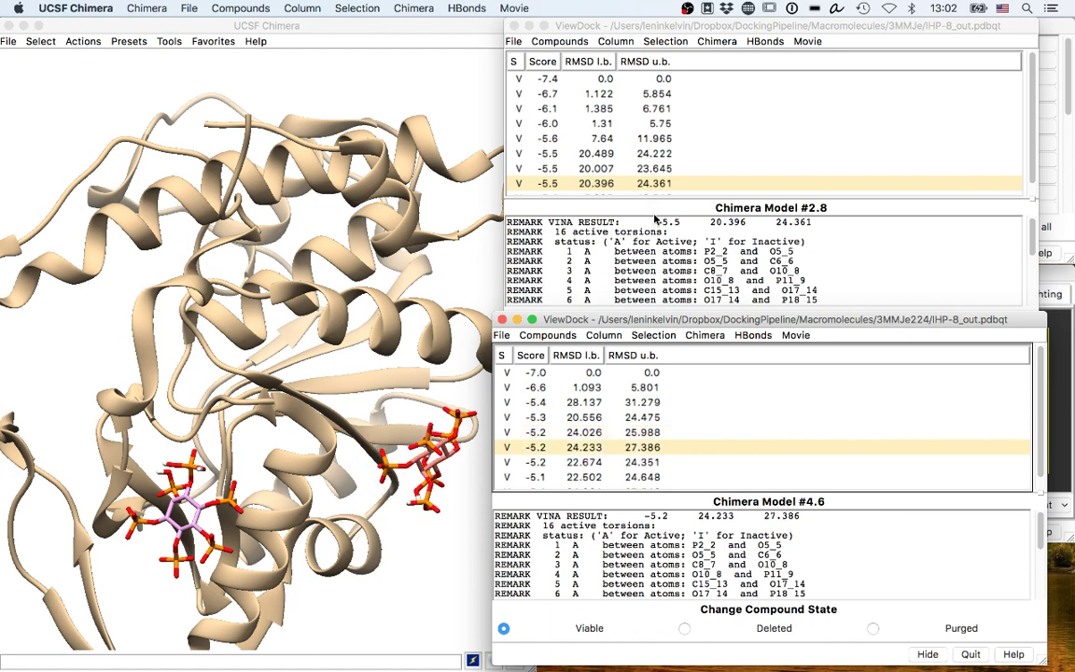
key("Up")
key("Up")
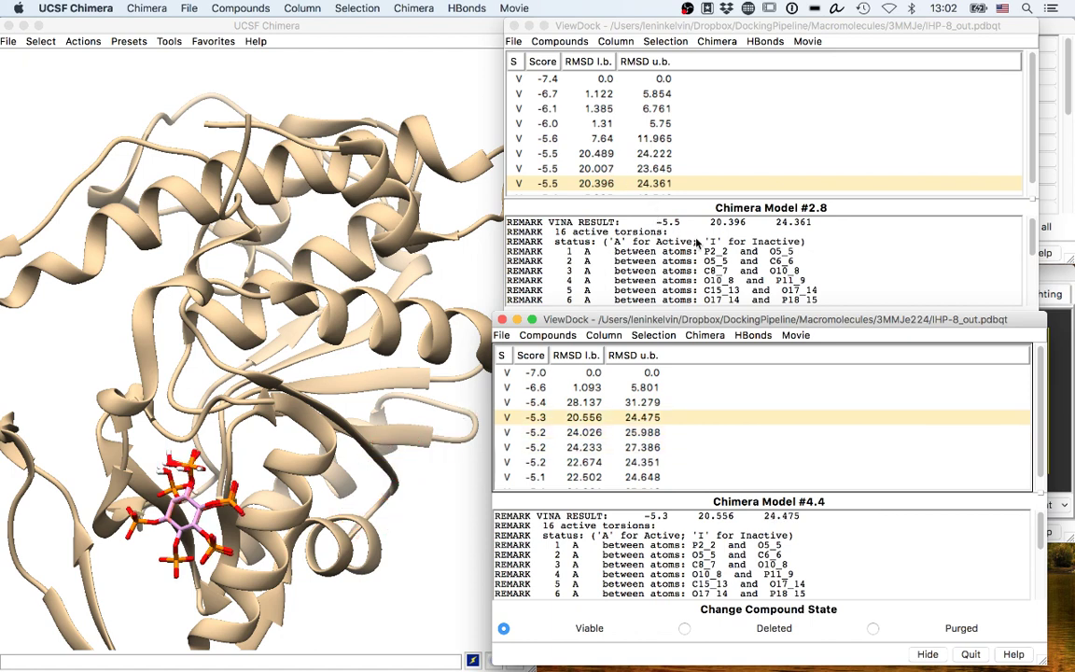
key("Up")
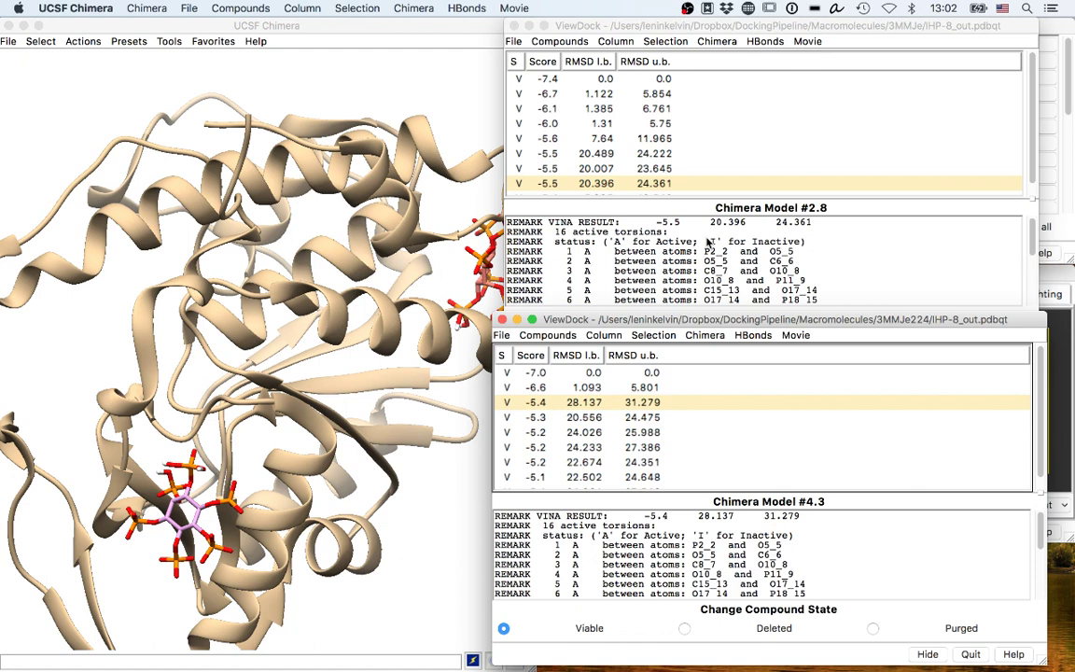
Step: Step through the 3MMJe224 poses from -5.4 to the last -5.1 pose and back to the first -5.2, against the 3MMJe -5.5 pose
key("Down")
key("Up")
key("Down")
key("Down")
key("Down")
key("Down")
key("Down")
key("Down")
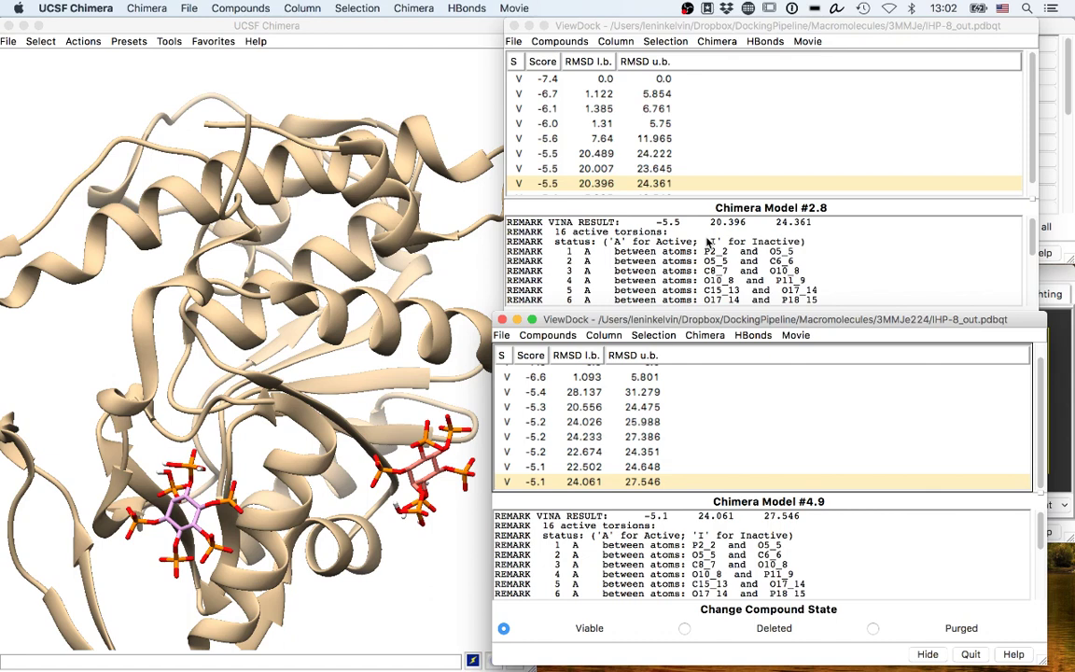
key("Up")
key("Up")
key("Up")
key("Up")
key("Up")
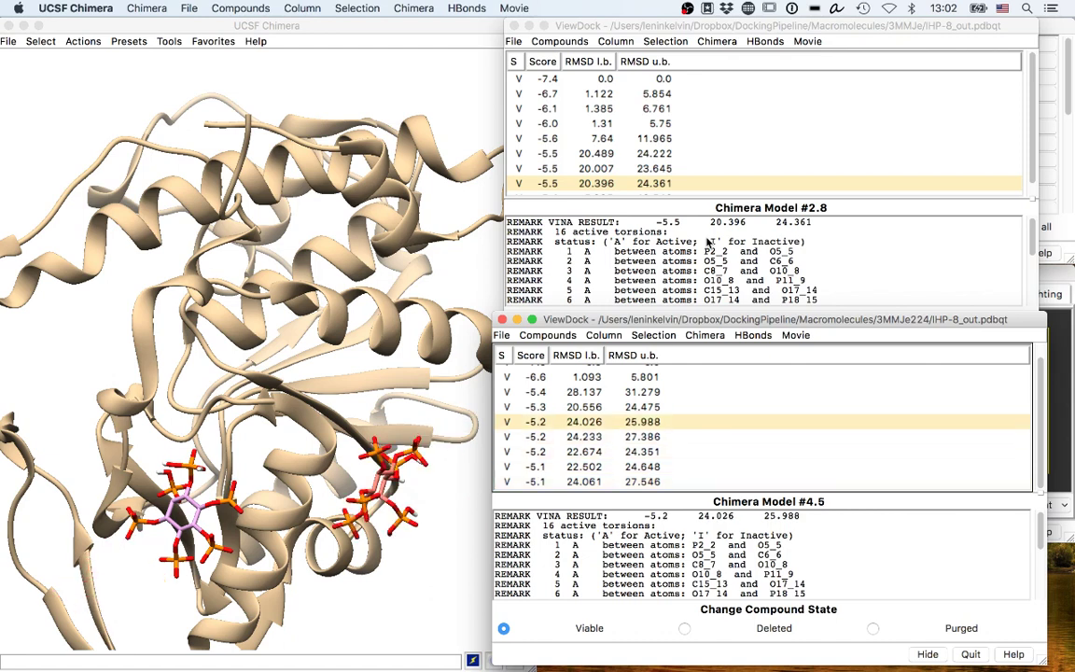
Step: View the 3MMJe IHP-8 poses at -6.0 and -5.6 against the -5.3 pose of 3MMJe224
left_click(505, 114)
key("Up")
key("Up")
key("Up")
key("Up")
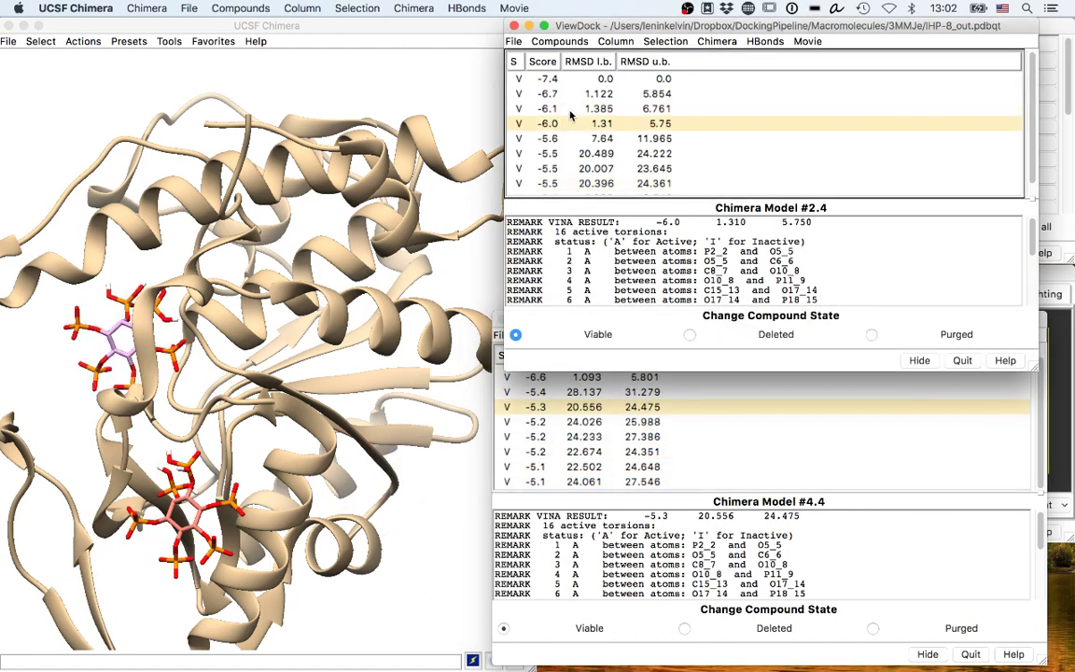
key("Down")
Step: Step through the 3MMJe224 poses from -5.4 down to the last -5.1 pose against the -5.6 pose of 3MMJe
left_click(615, 391)
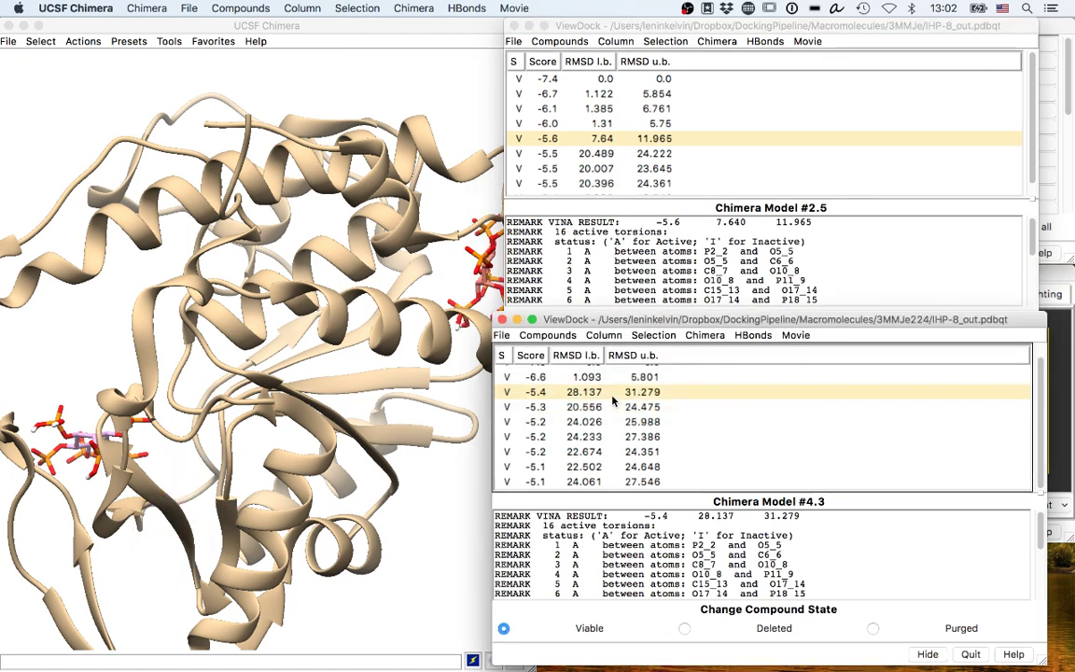
key("Down")
key("Down")
key("Down")
key("Down")
key("Down")
key("Down")
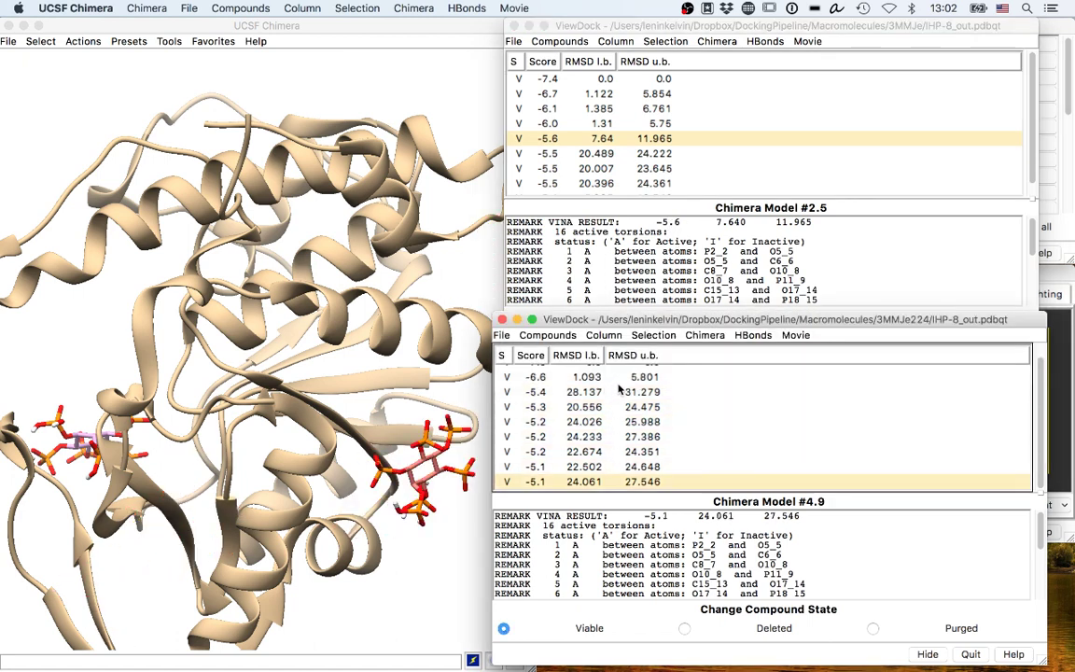
Step: Step back up through the 3MMJe224 poses from the last -5.1 pose to -6.6 against the -5.6 pose of 3MMJe
key("Up")
key("Up")
key("Up")
key("Up")
key("Up")
key("Up")
key("Up")
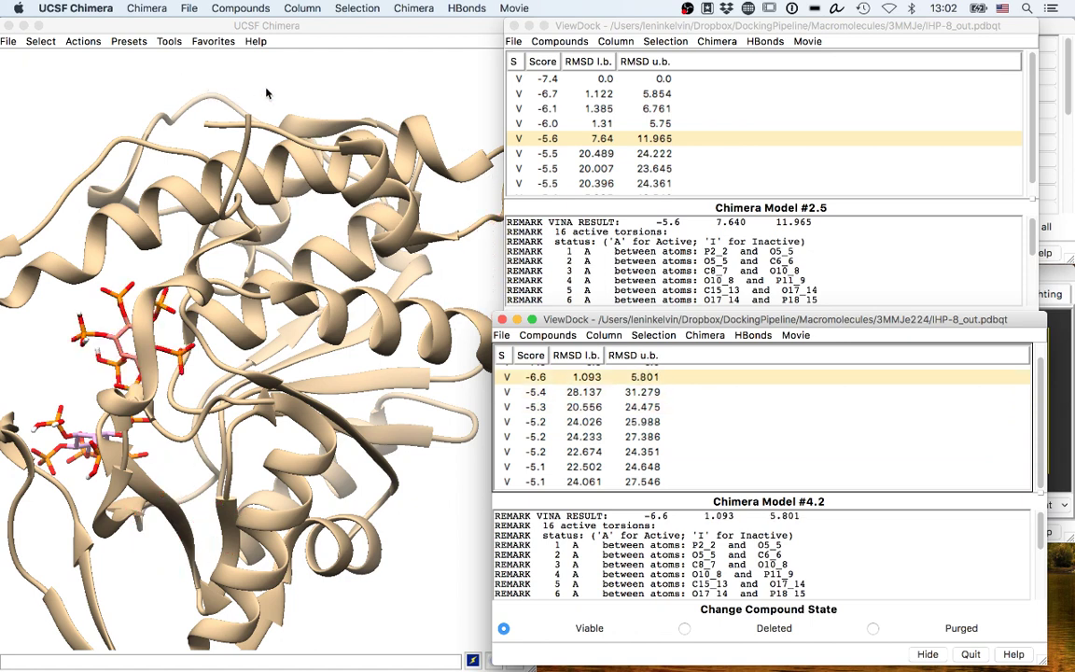
Step: Close the Chimera session with the docked poses
left_click(9, 26)
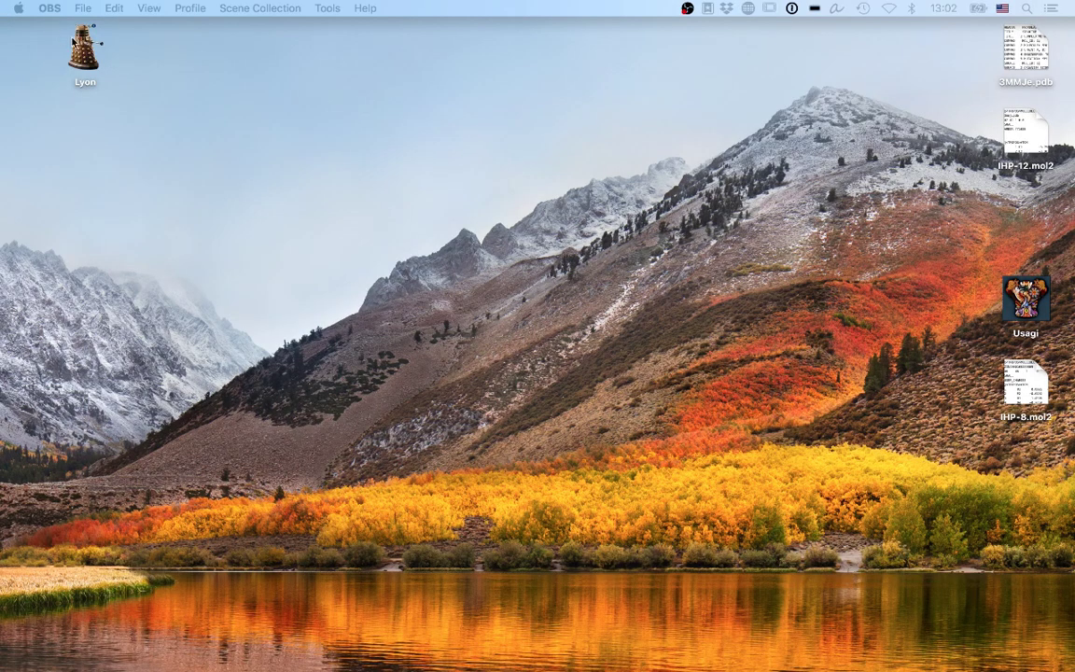
key("super+Tab")
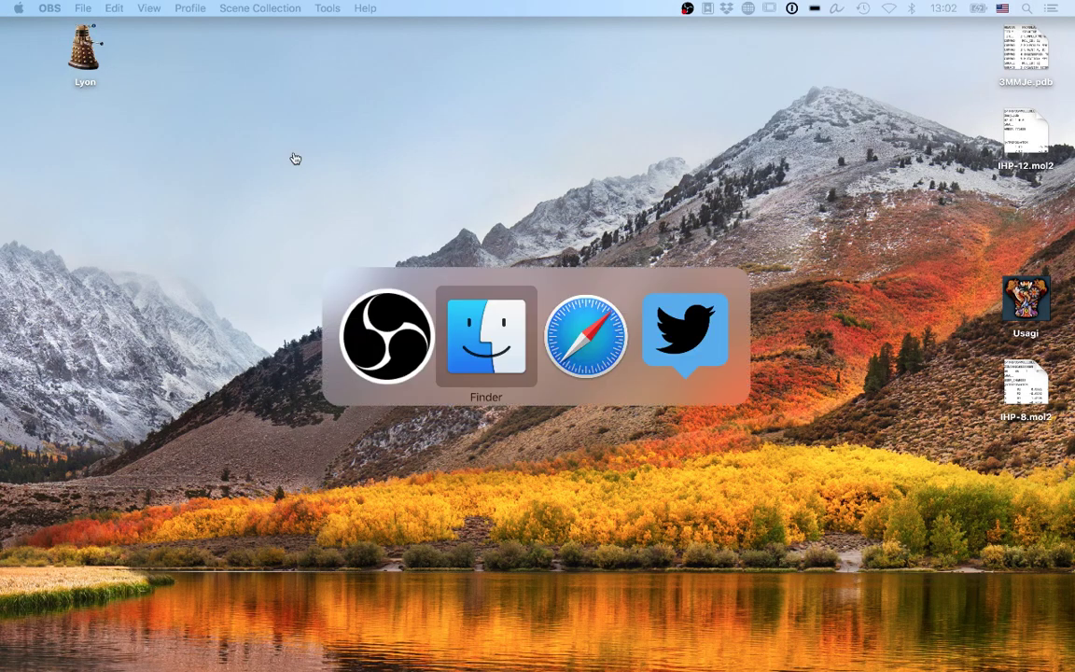
key("super+Tab")
key("super+Tab")
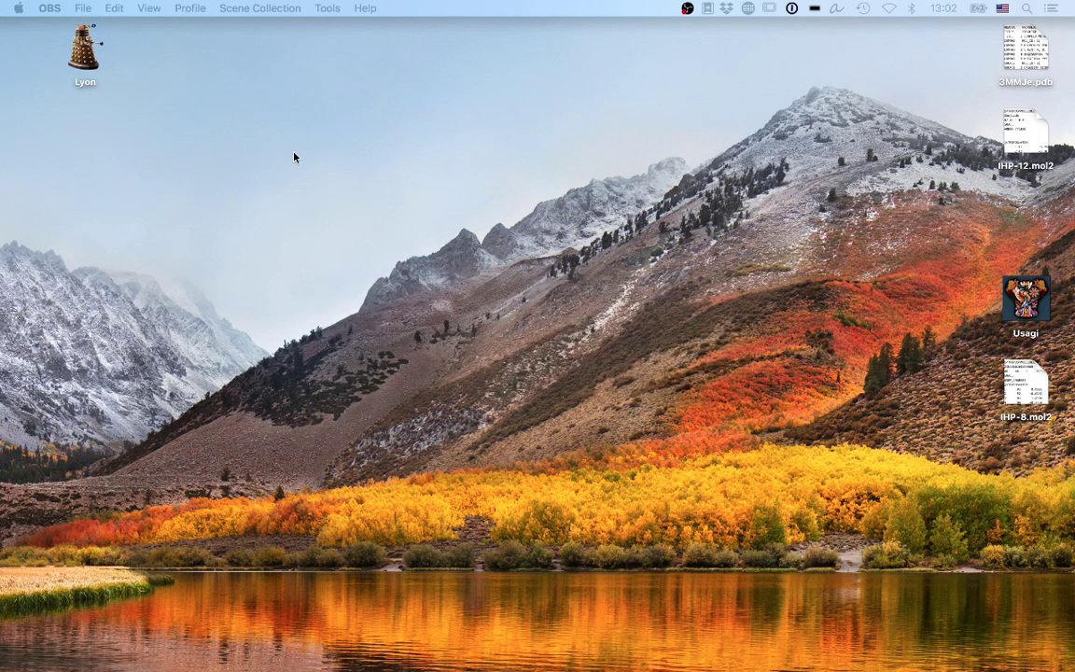